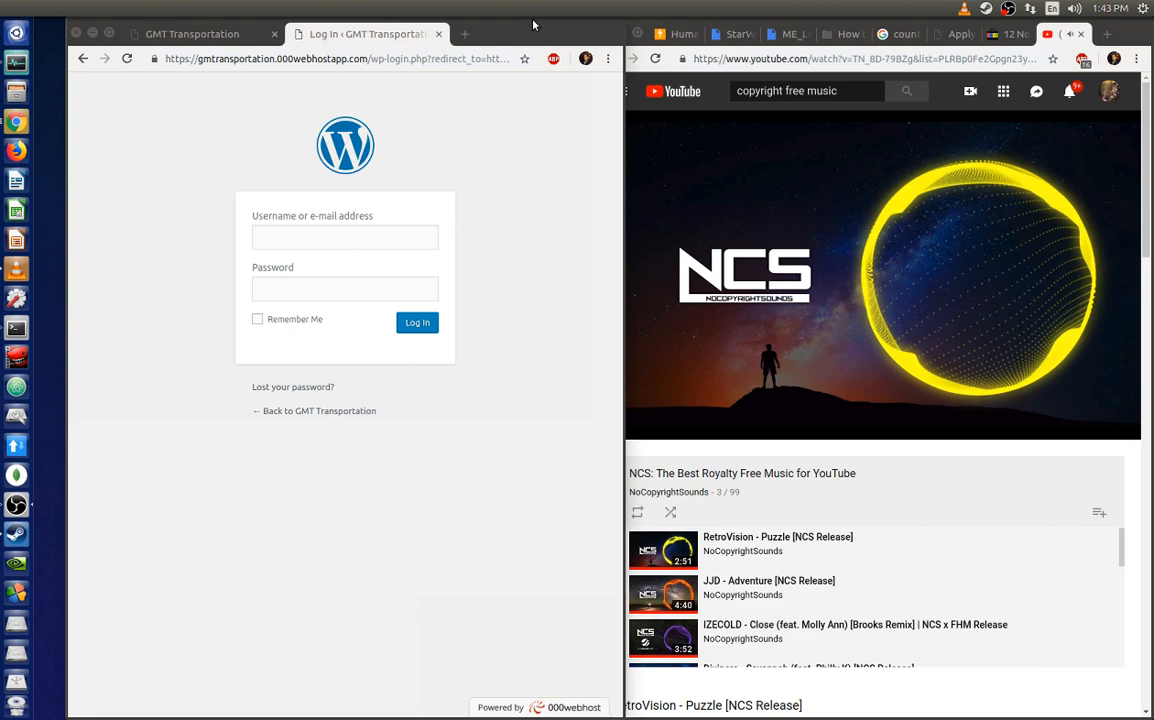
Step: Maximize the browser window and look over the GMT Transportation home page from the slider to the services section and footer
drag(613, 40, 731, 43)
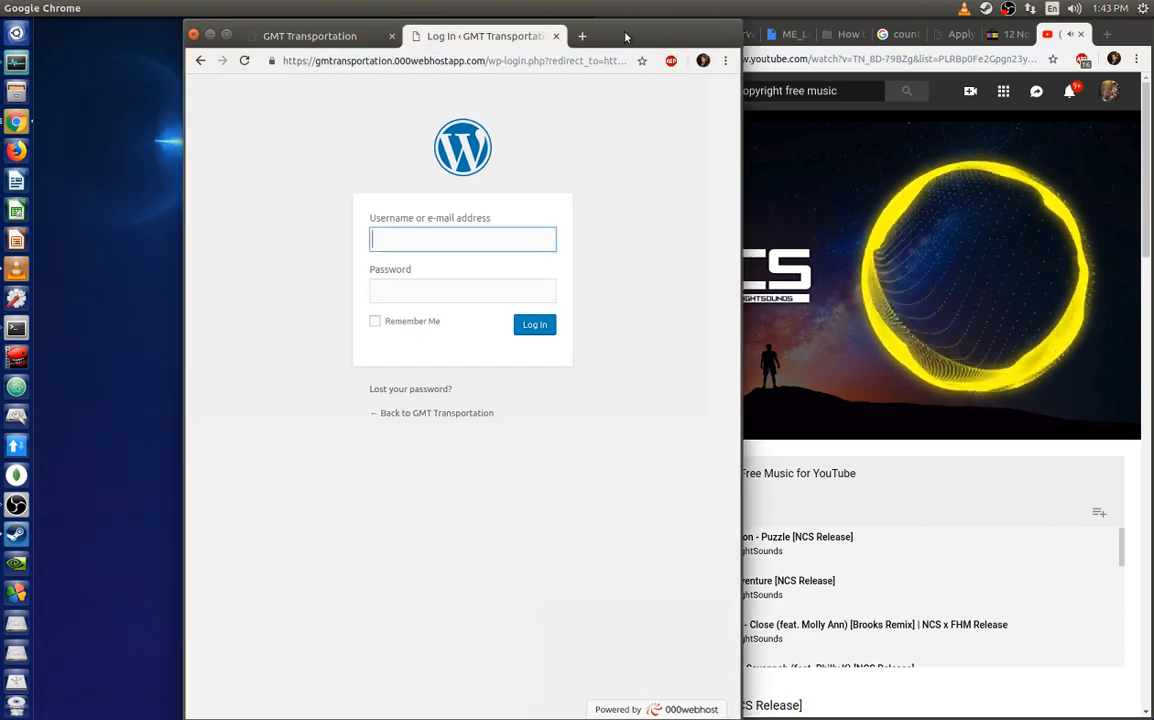
drag(609, 43, 605, 6)
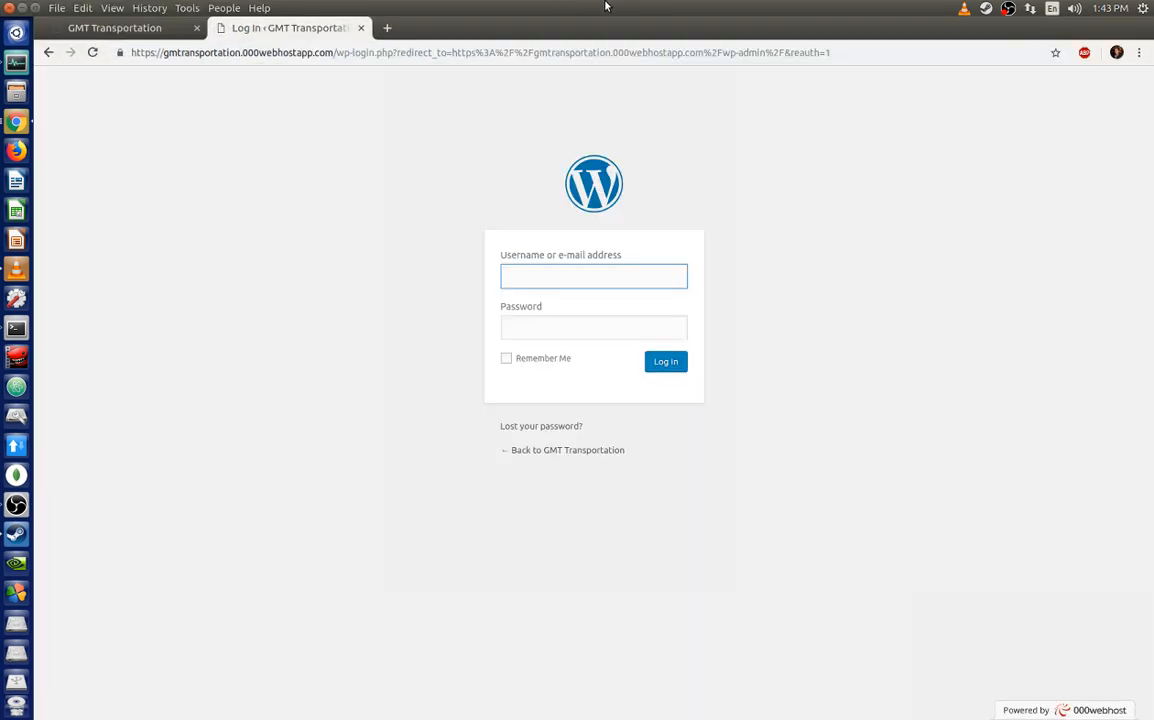
click(92, 32)
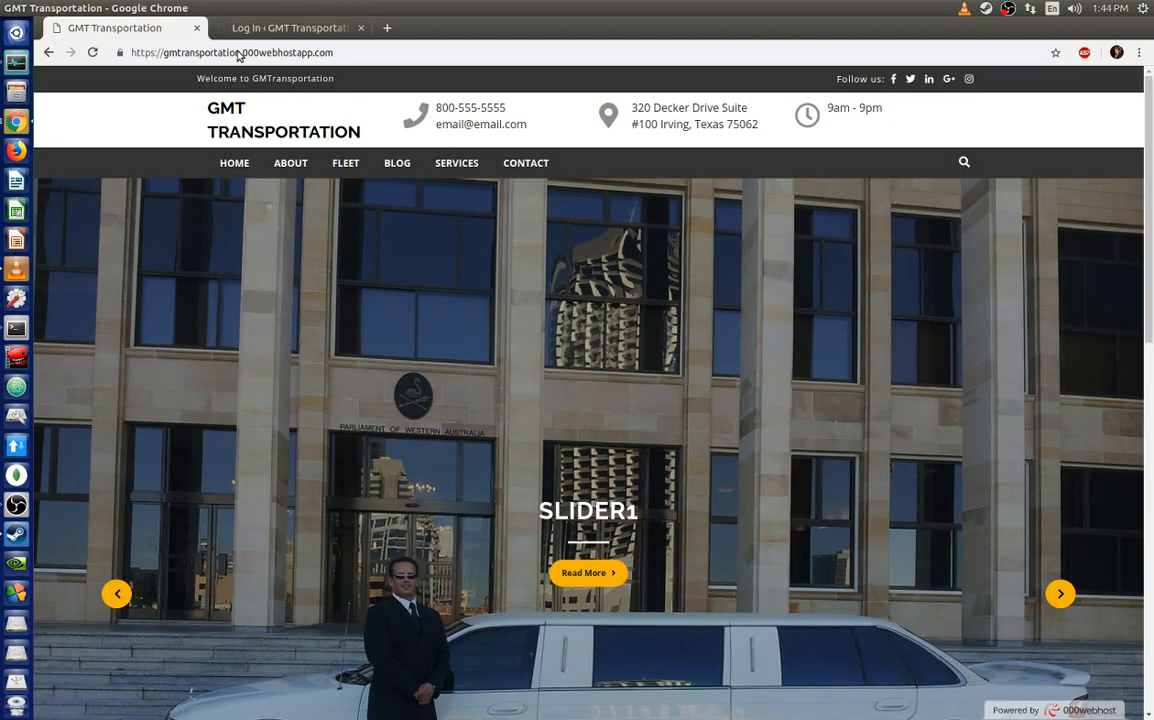
scroll(920, 380, down, 8)
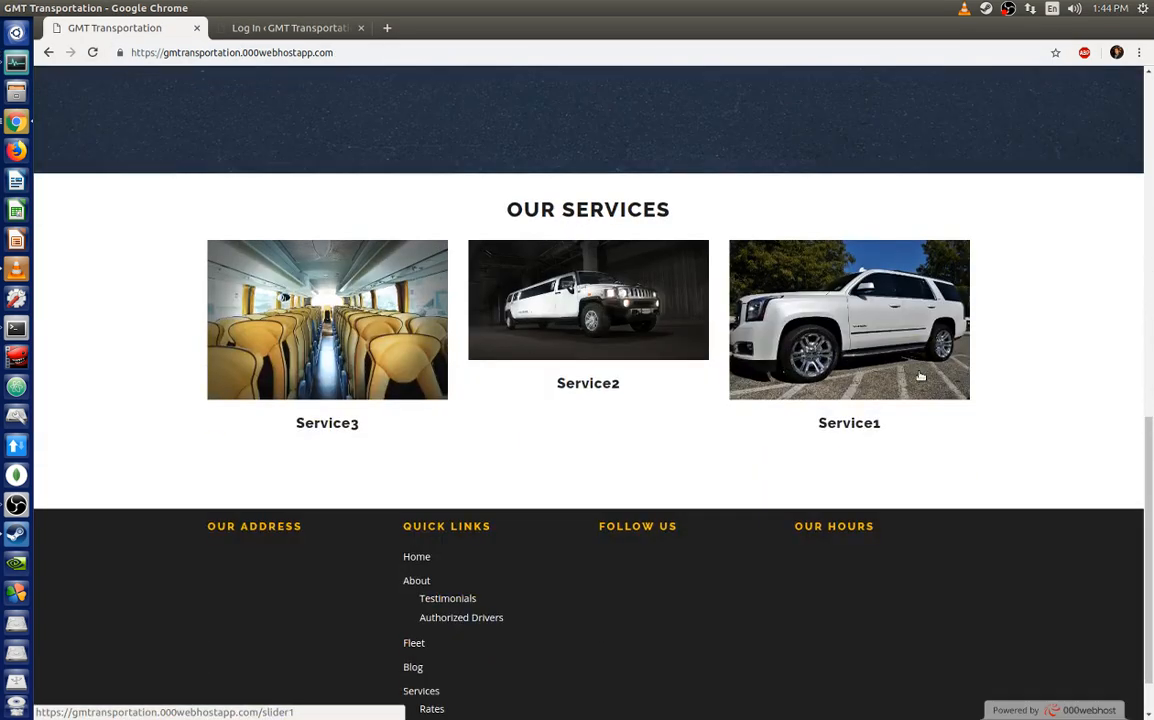
scroll(910, 375, up, 8)
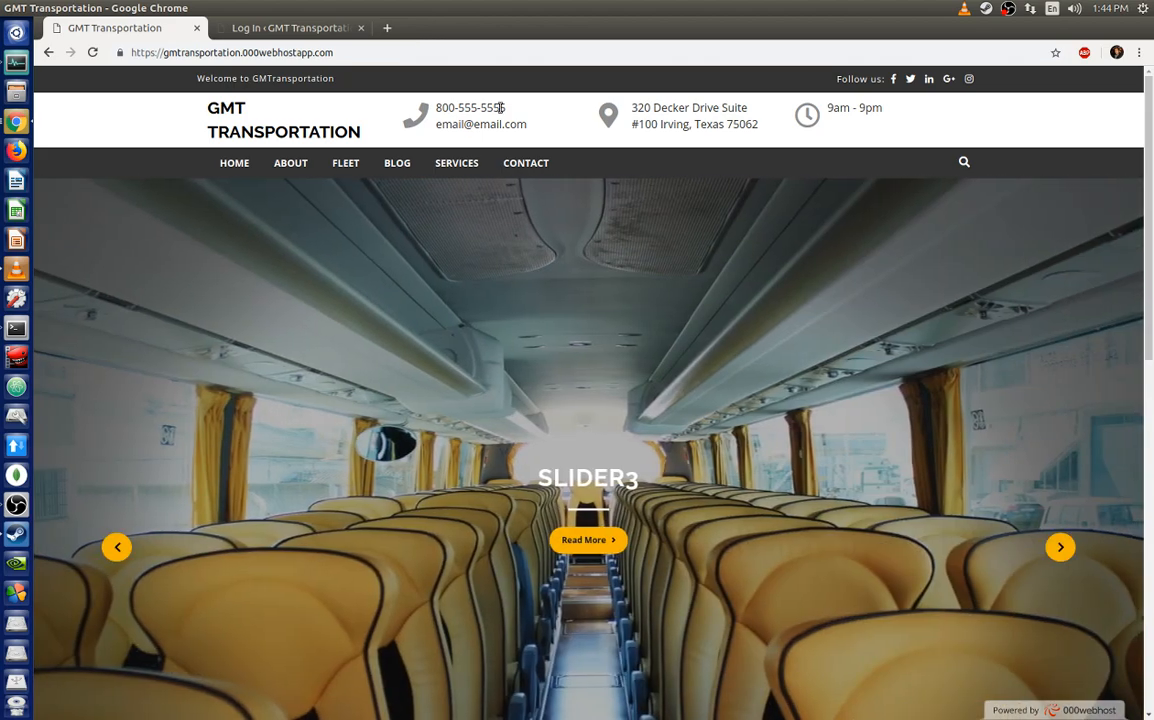
click(290, 30)
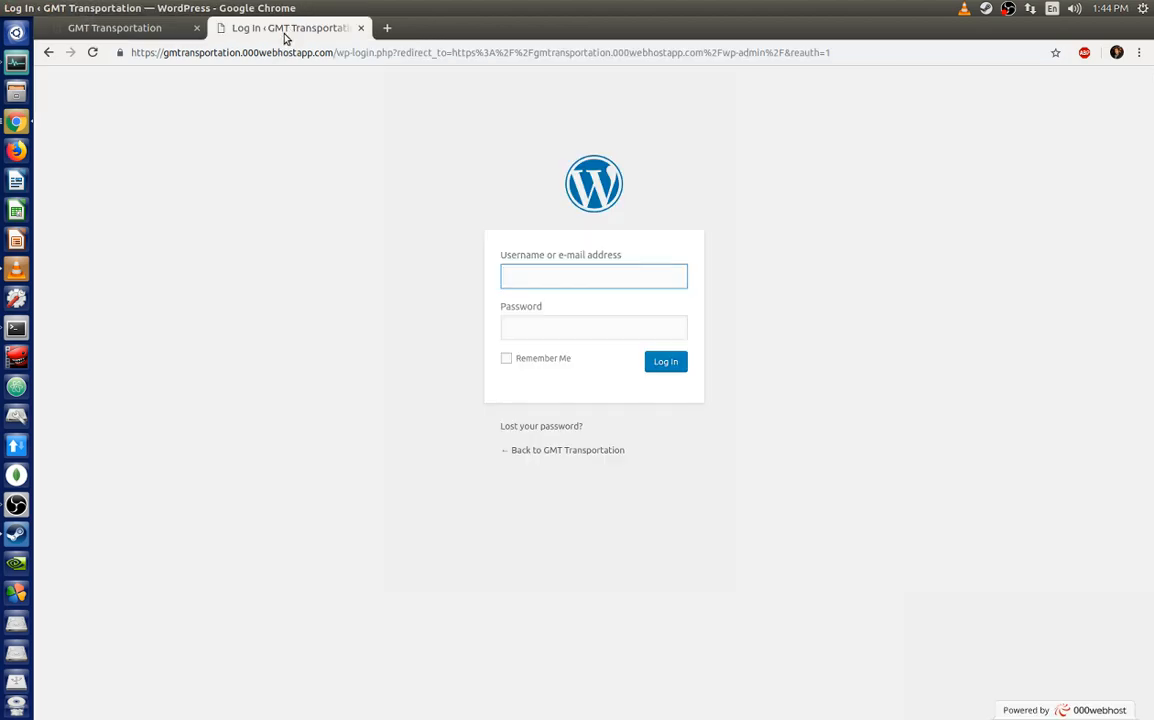
click(165, 29)
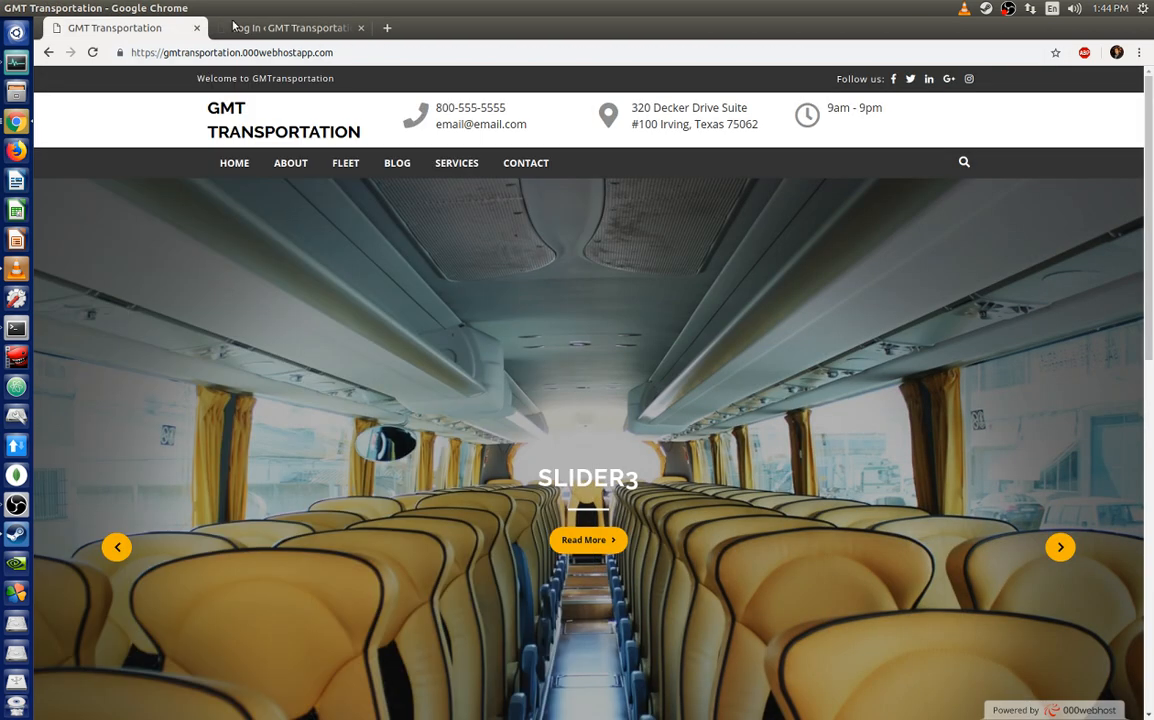
click(303, 27)
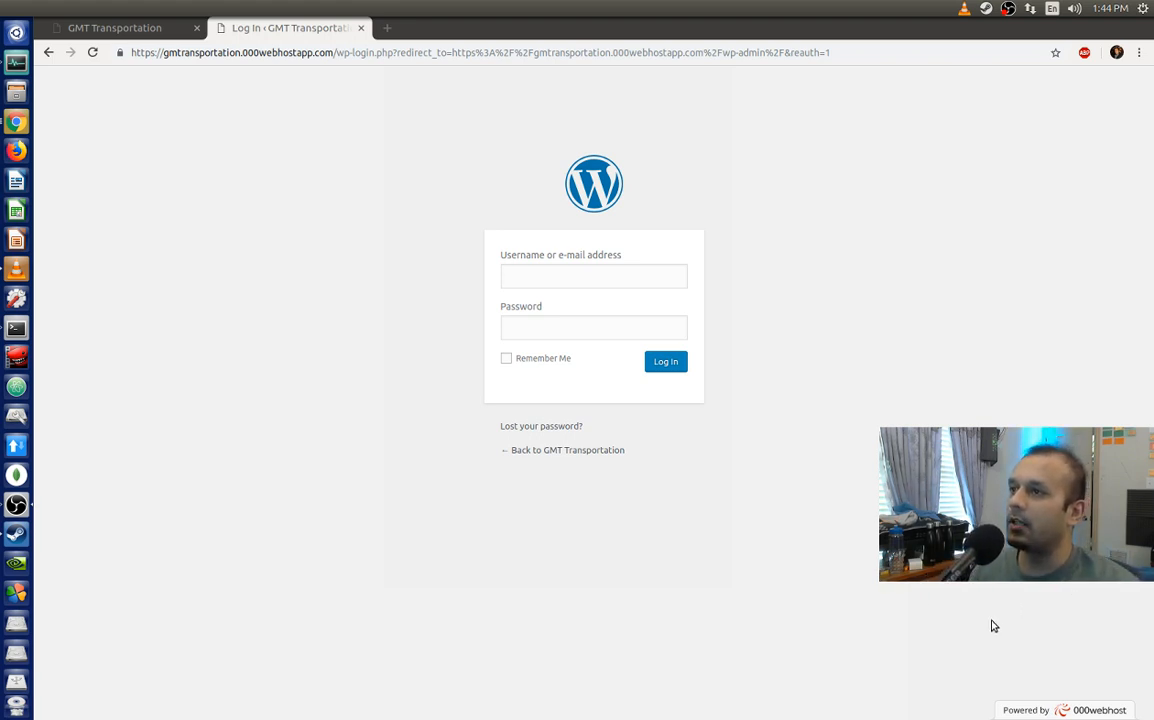
click(658, 269)
text(g)
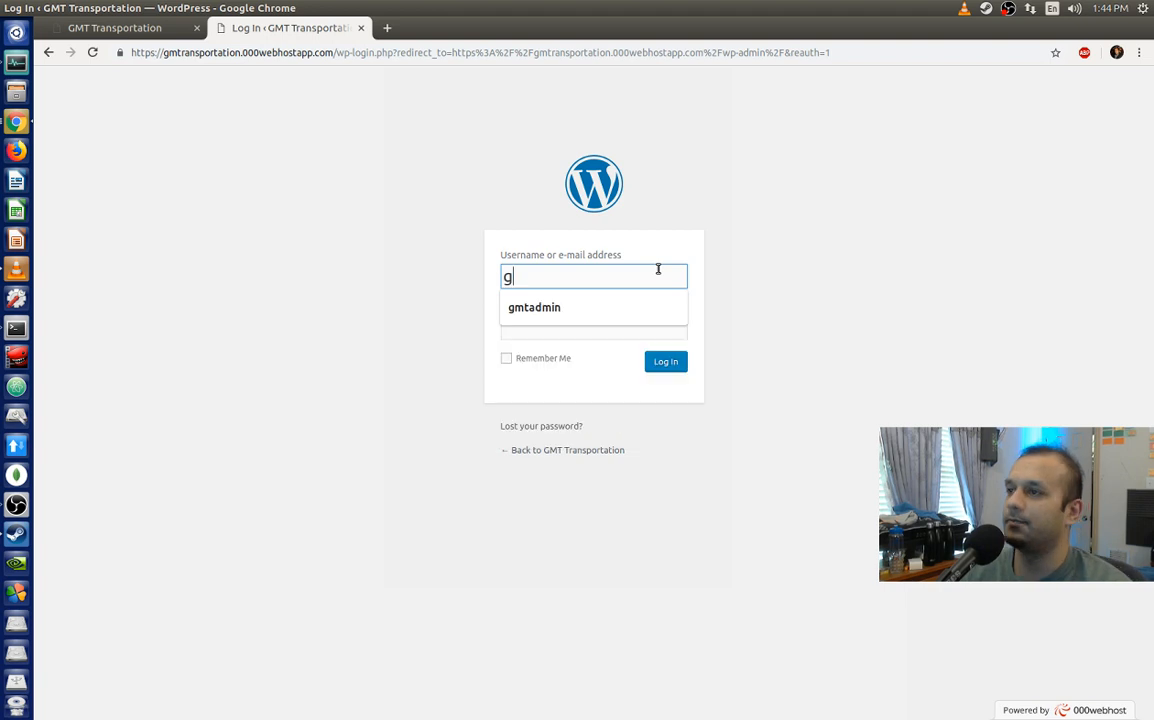
key(Down)
key(Tab)
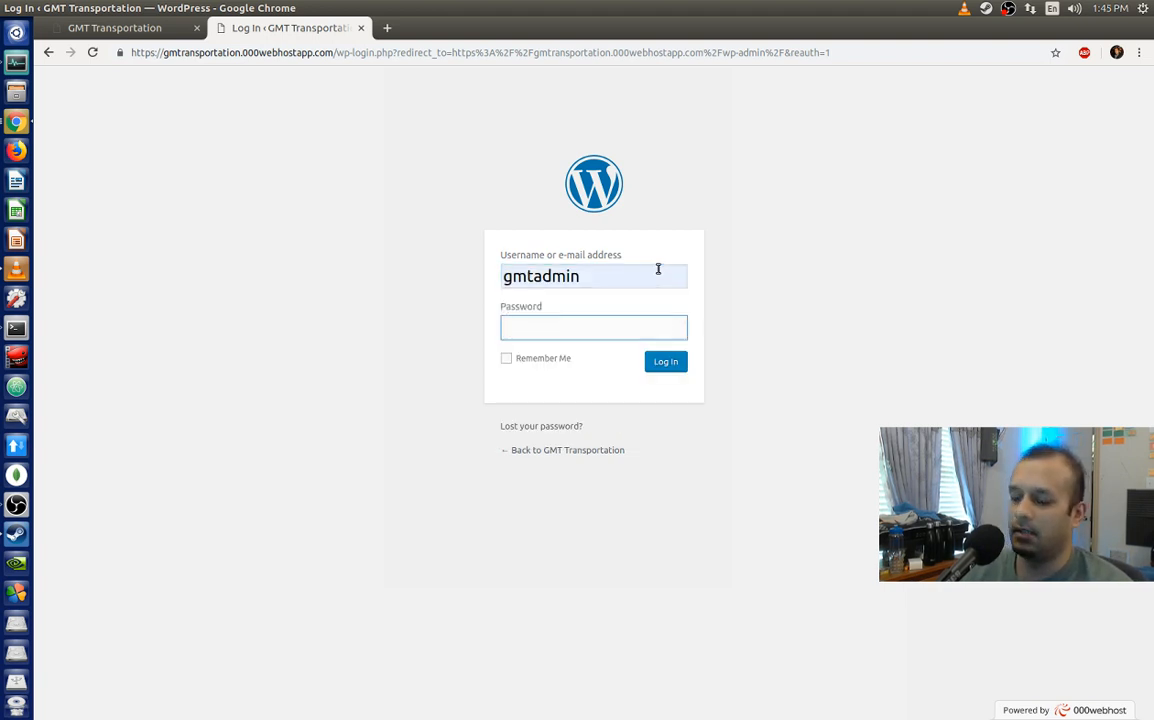
text(••)
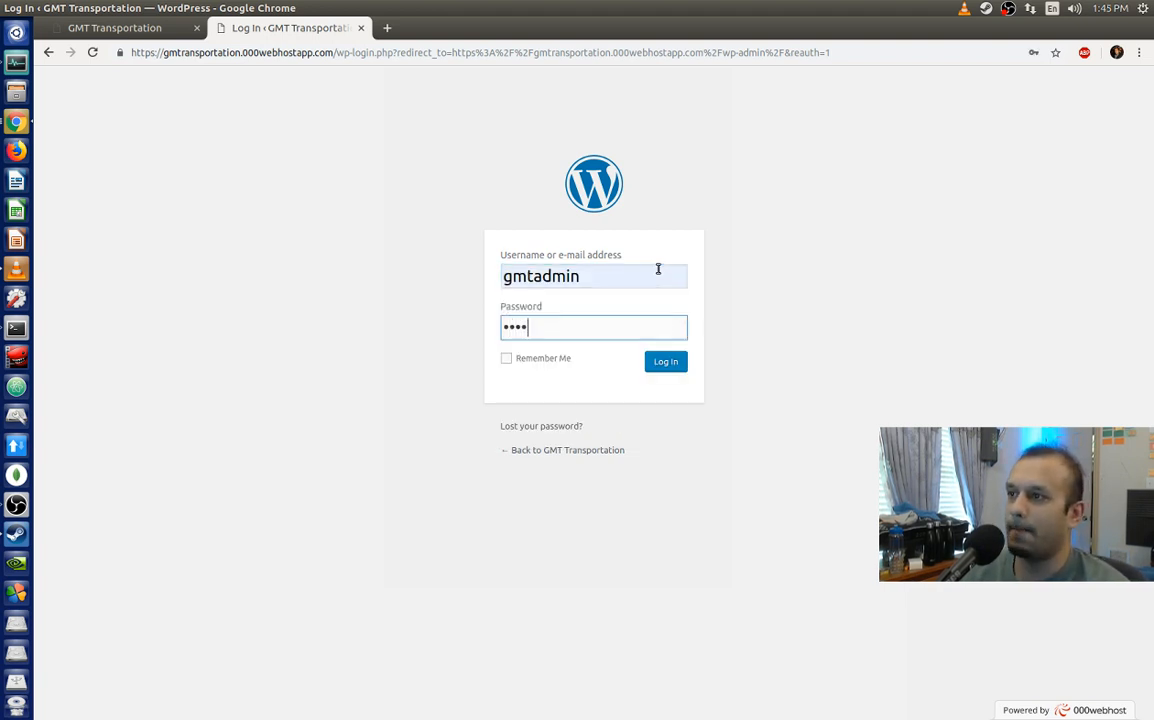
text(••••)
key(Return)
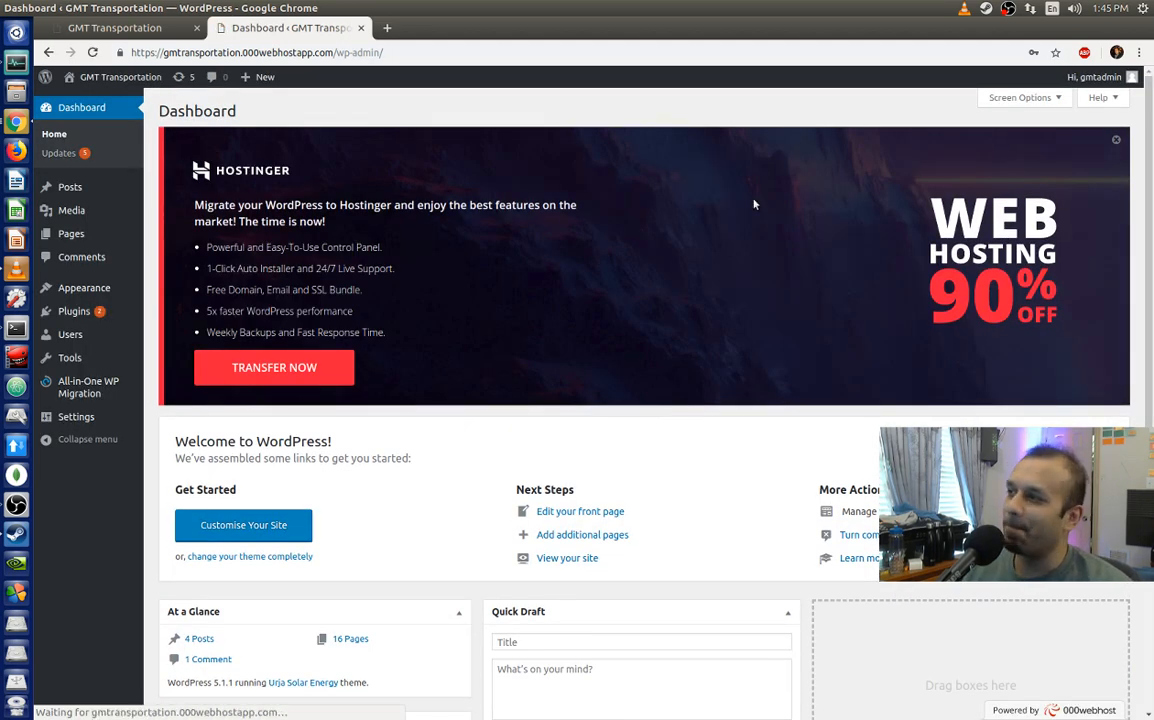
Step: Dismiss both Hostinger promotional banners on the WordPress dashboard
click(1116, 139)
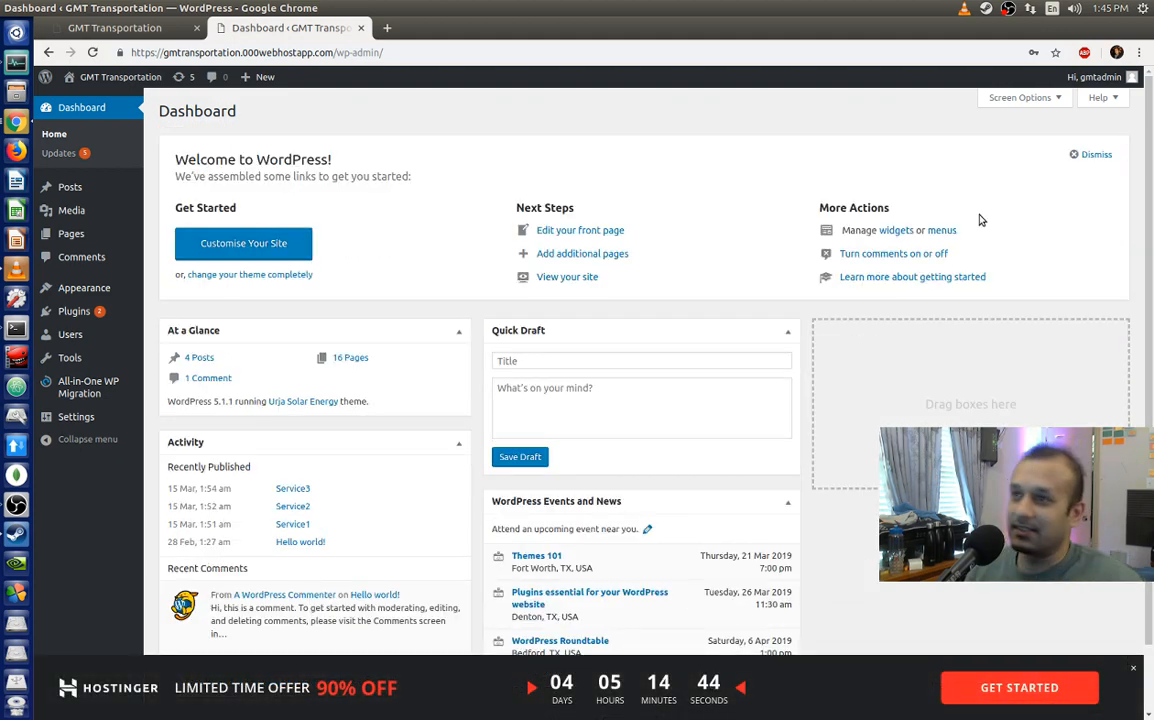
click(1134, 666)
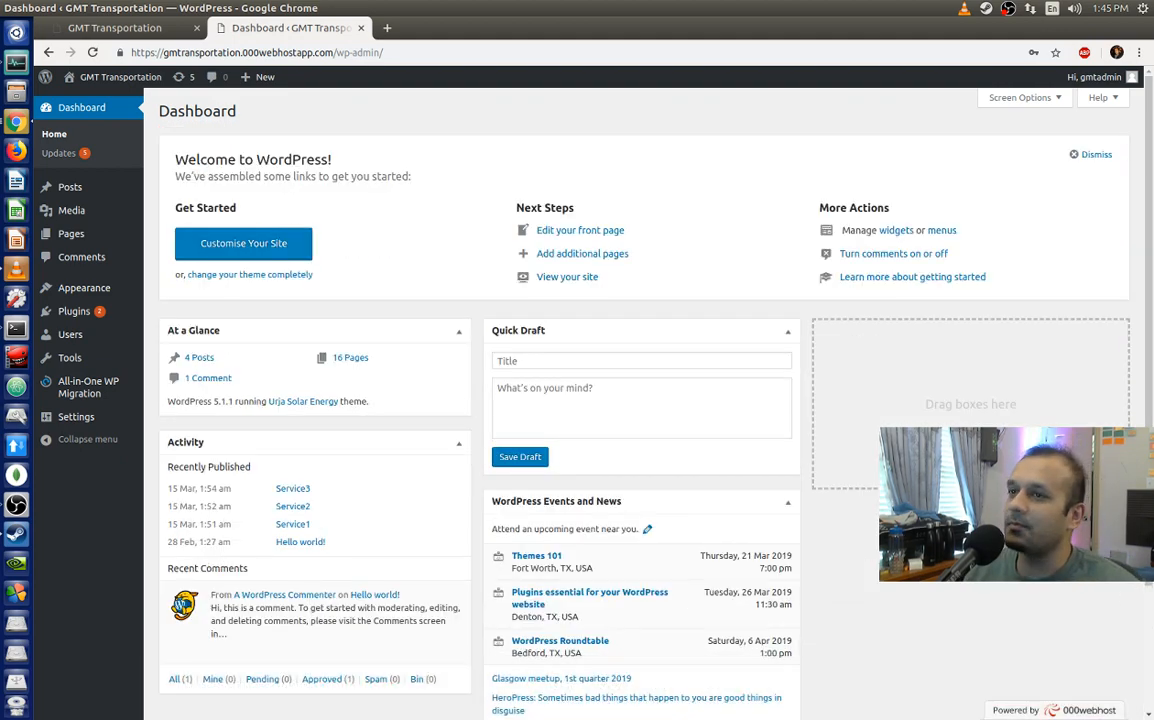
mouse_move(84, 287)
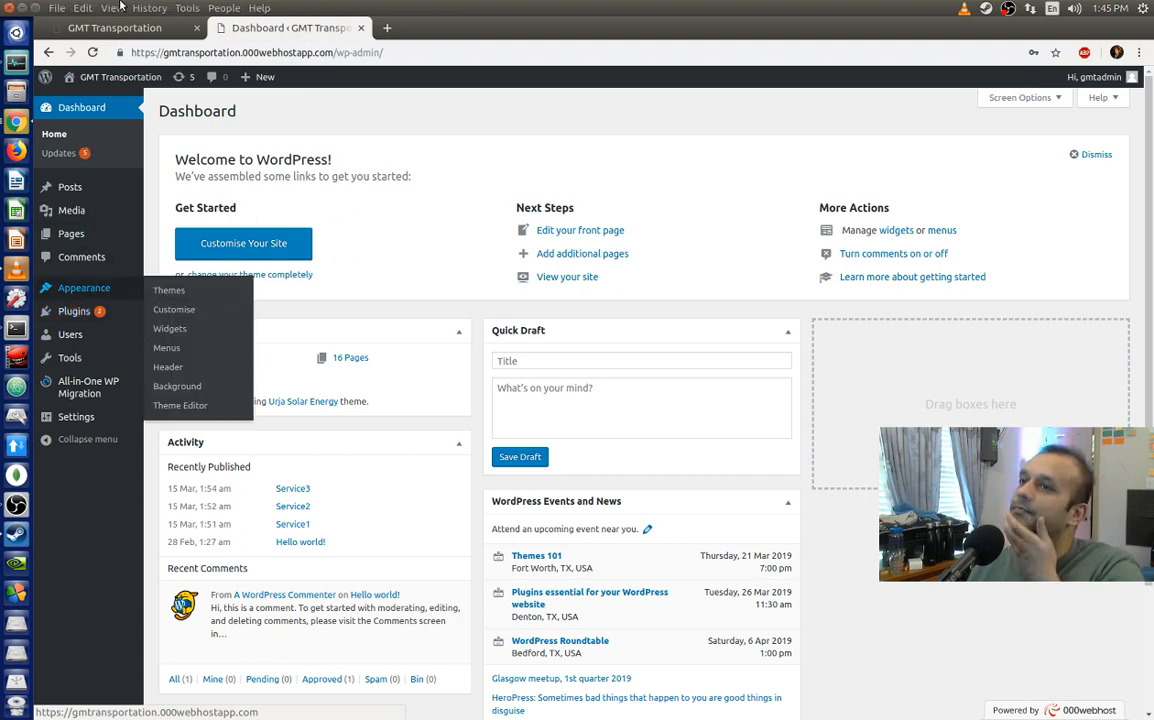
Step: Examine the live GMT Transportation home page, including the services section and the footer columns
click(125, 33)
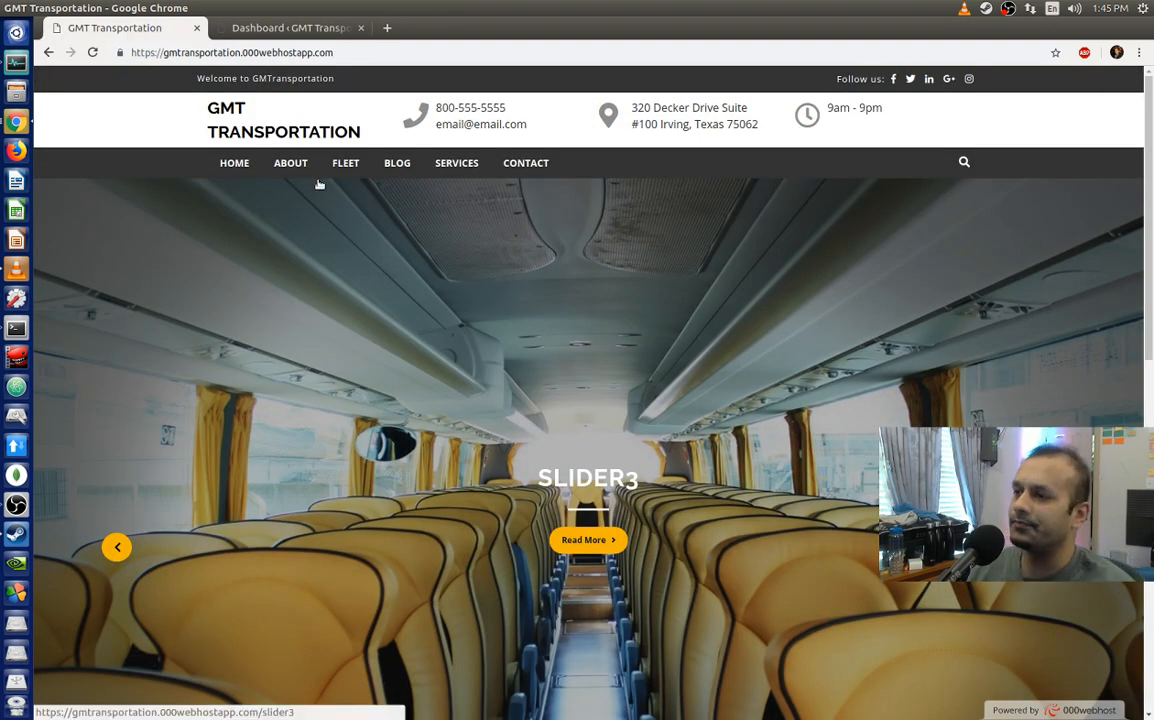
scroll(978, 599, down, 5)
scroll(978, 599, down, 2)
scroll(973, 592, up, 7)
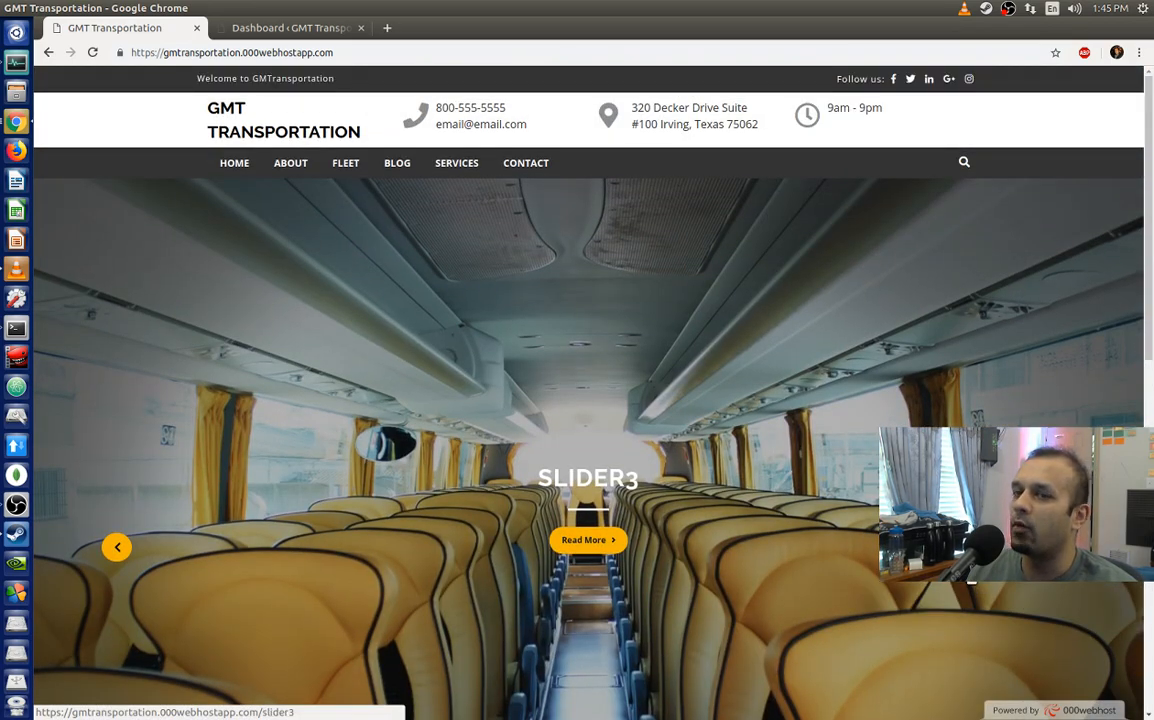
scroll(858, 519, down, 5)
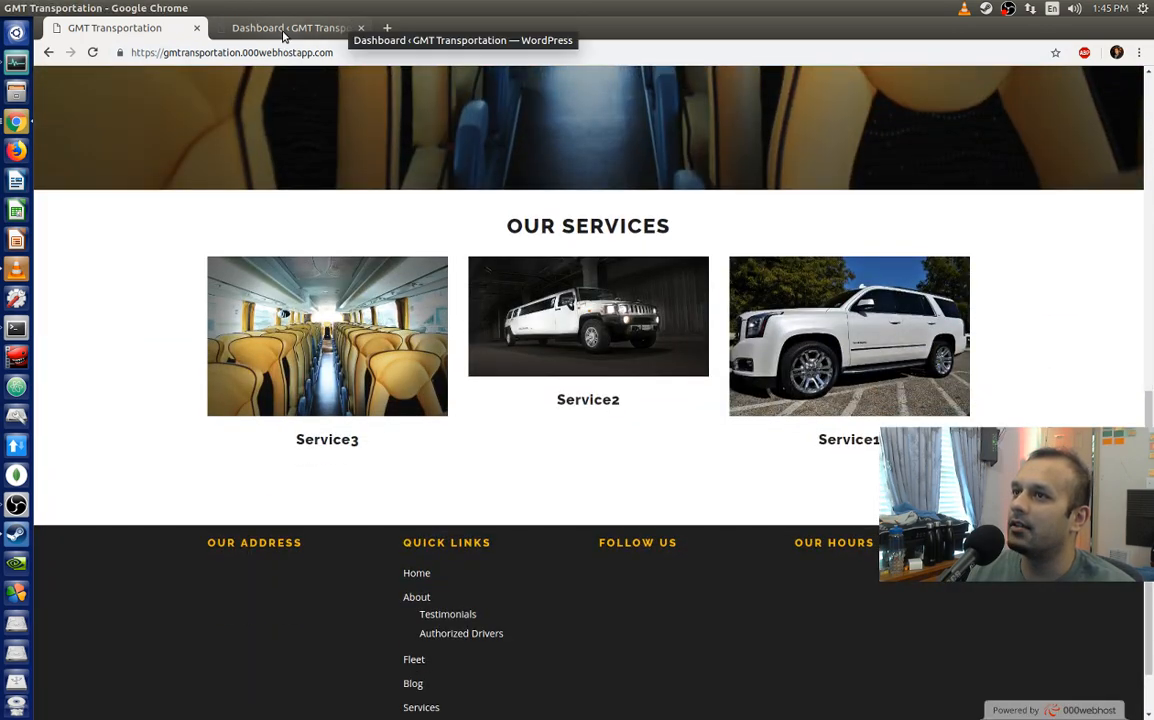
scroll(626, 381, down, 2)
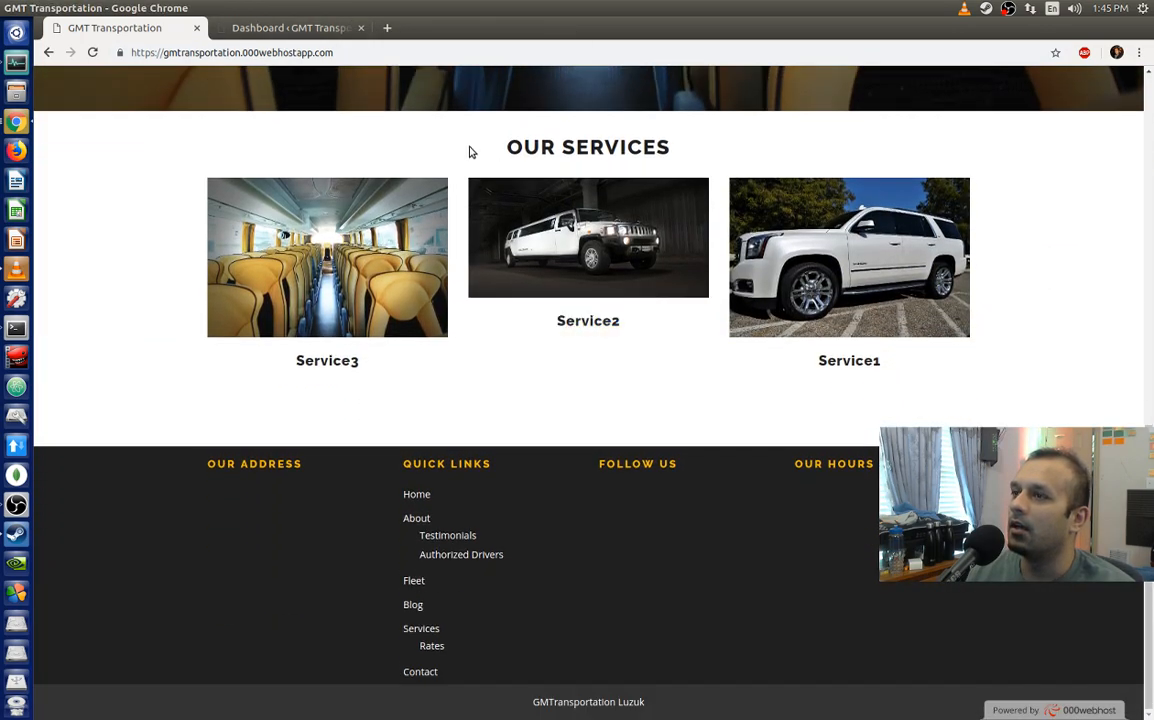
Step: Open the Urja Solar Energy theme demo at luzuk.com/demo/solar-energy/ in a new tab of the maximized browser window
click(387, 28)
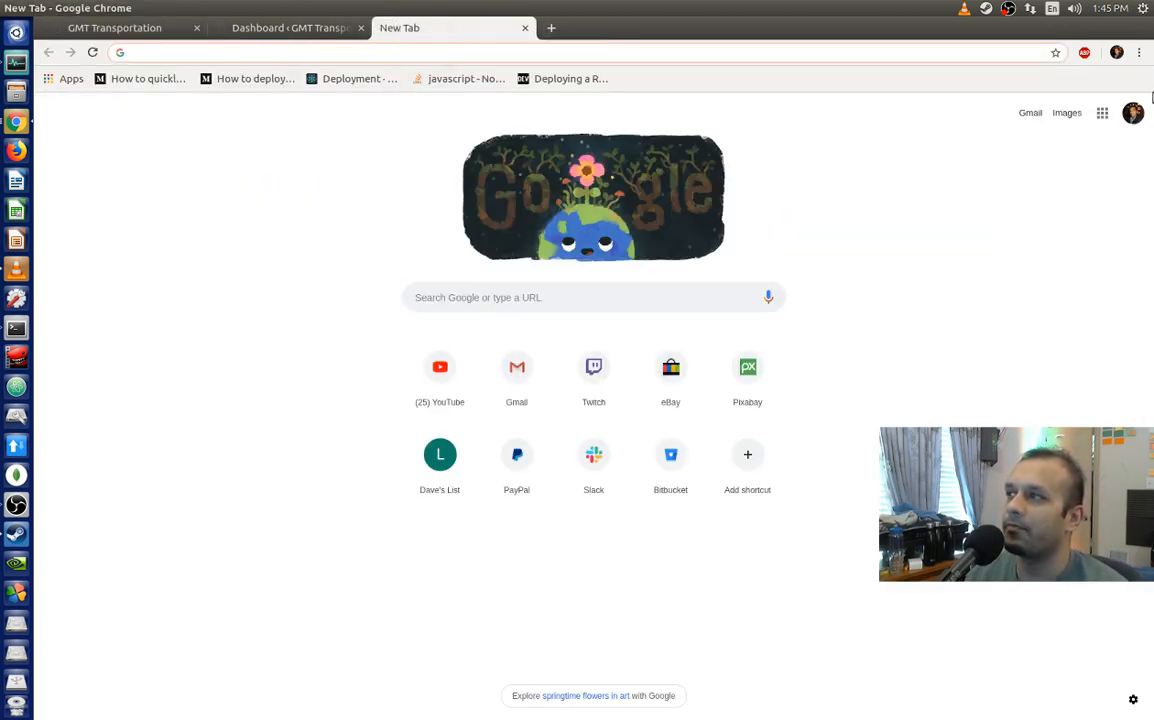
drag(345, 4, 0, 185)
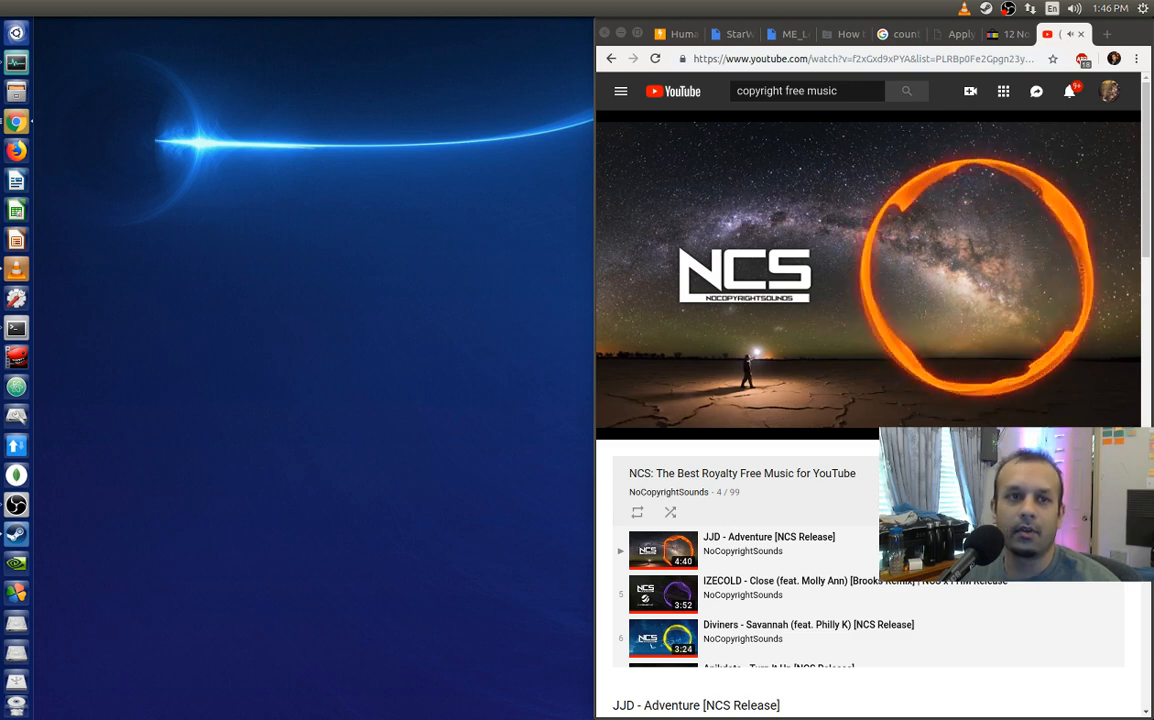
drag(114, 172, 655, 1)
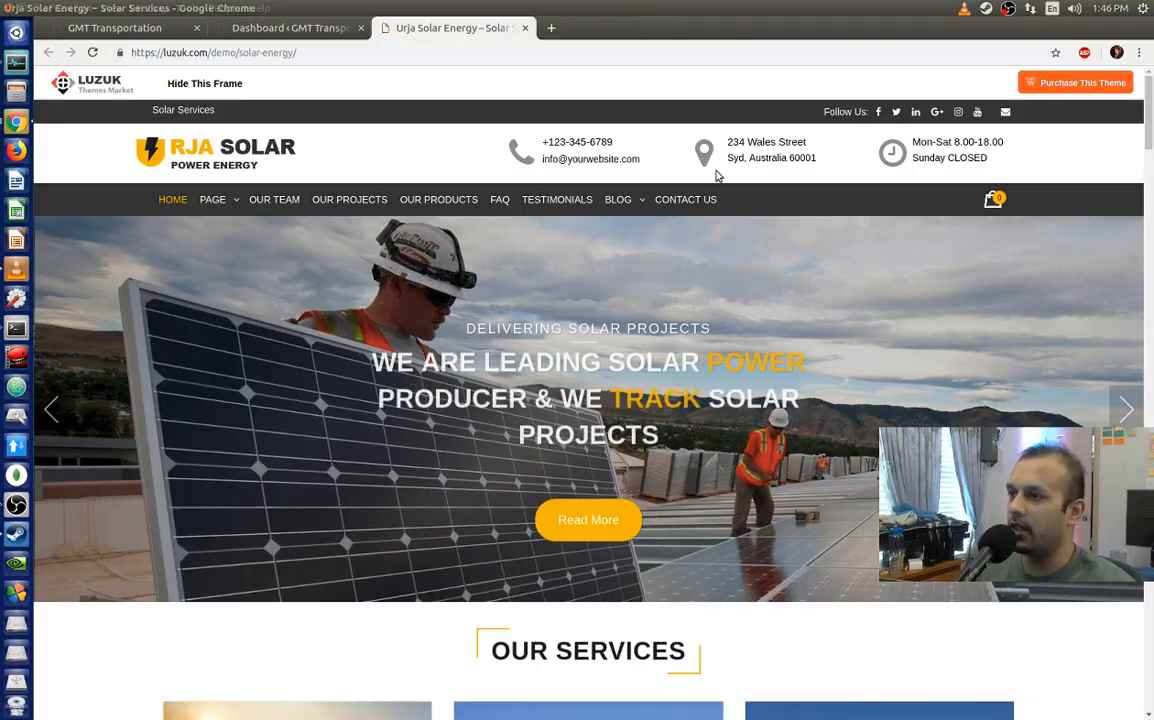
Step: Review the sections of the Urja Solar Energy demo page down to its contact area and footer
scroll(484, 386, down, 15)
scroll(463, 391, down, 20)
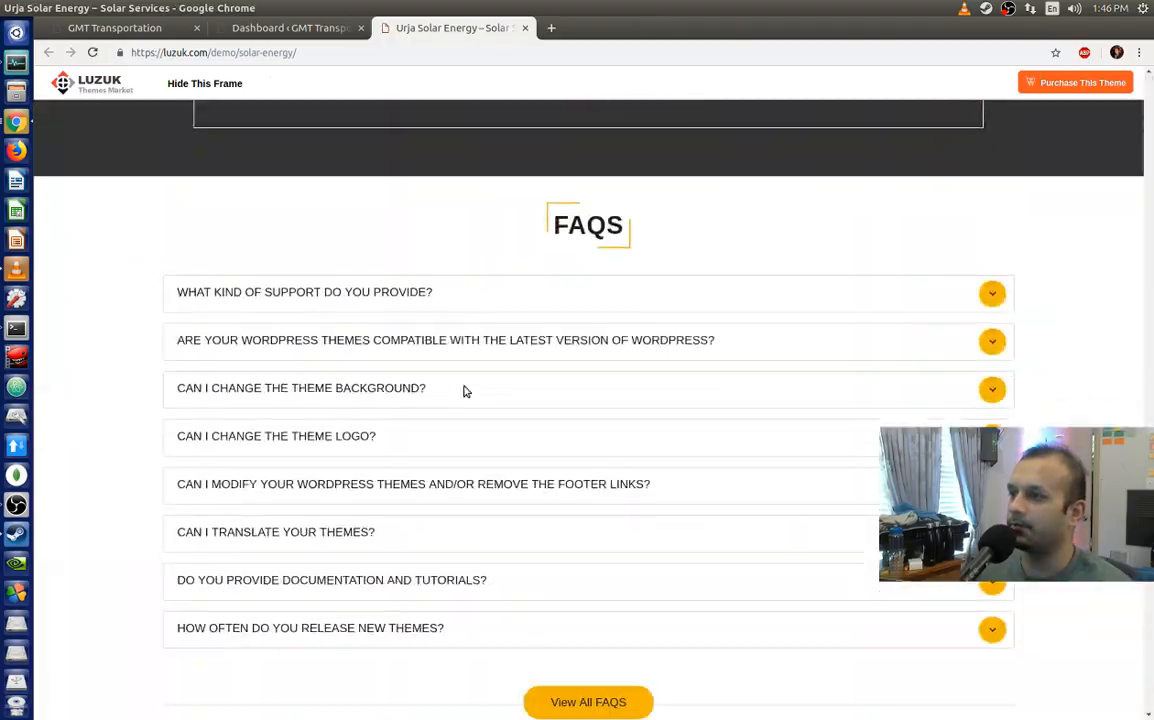
scroll(463, 391, up, 20)
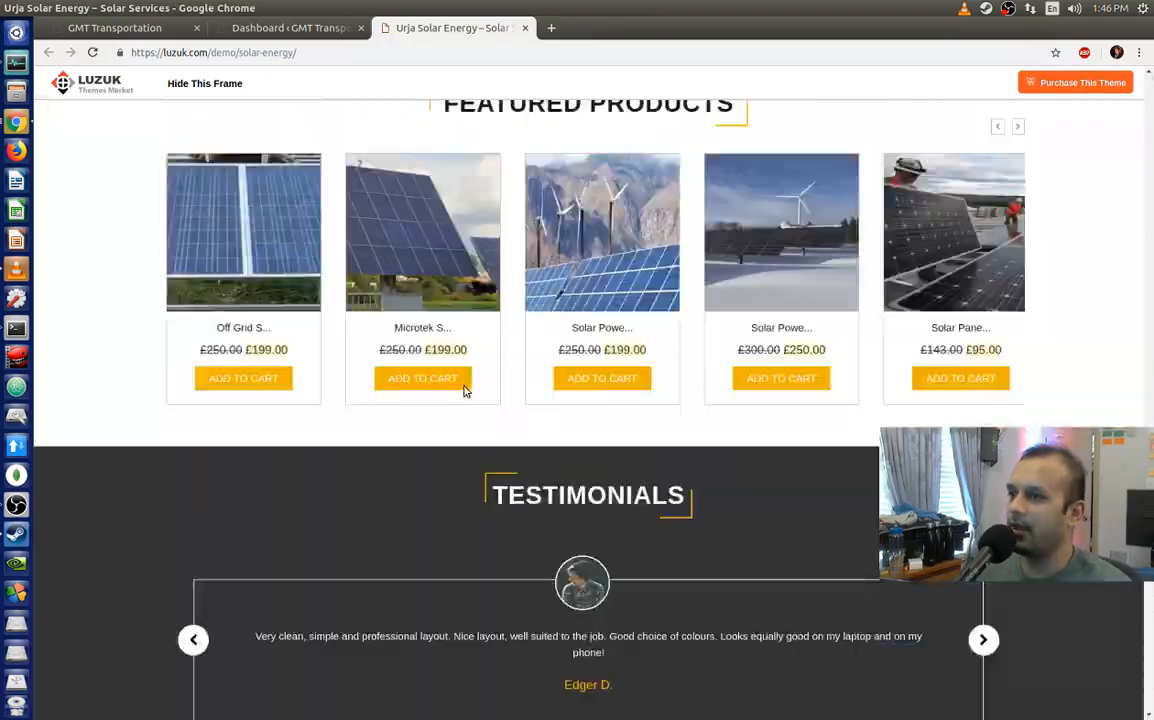
scroll(463, 391, down, 20)
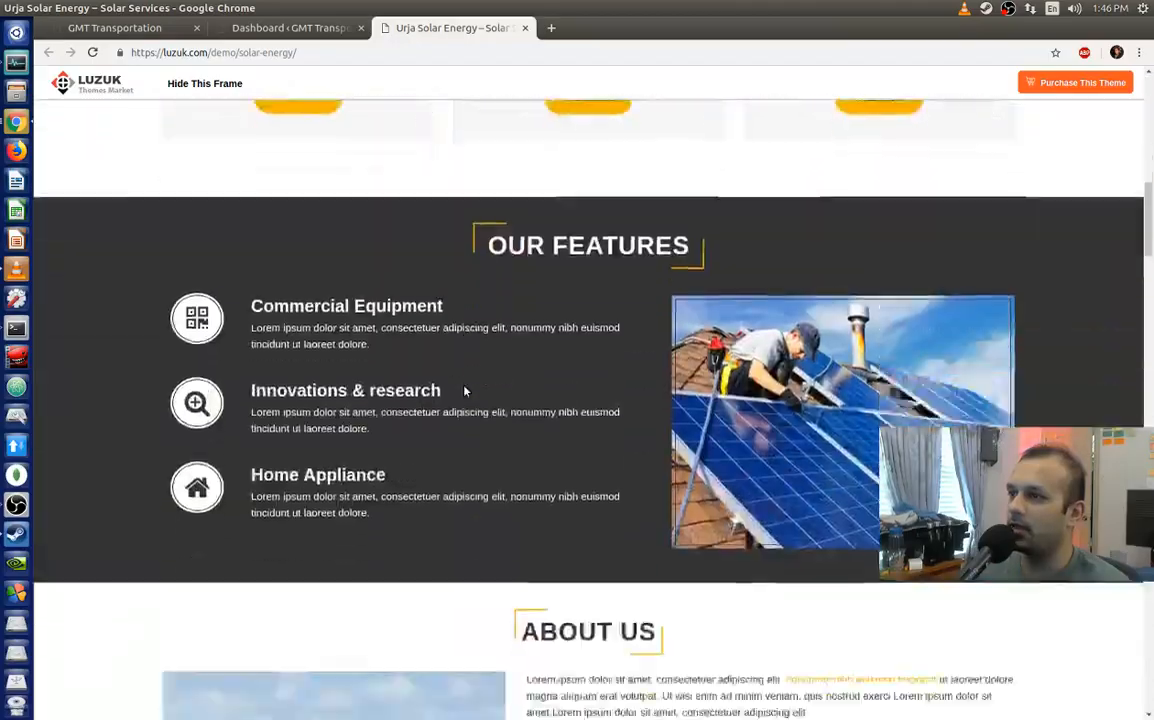
scroll(463, 391, down, 3)
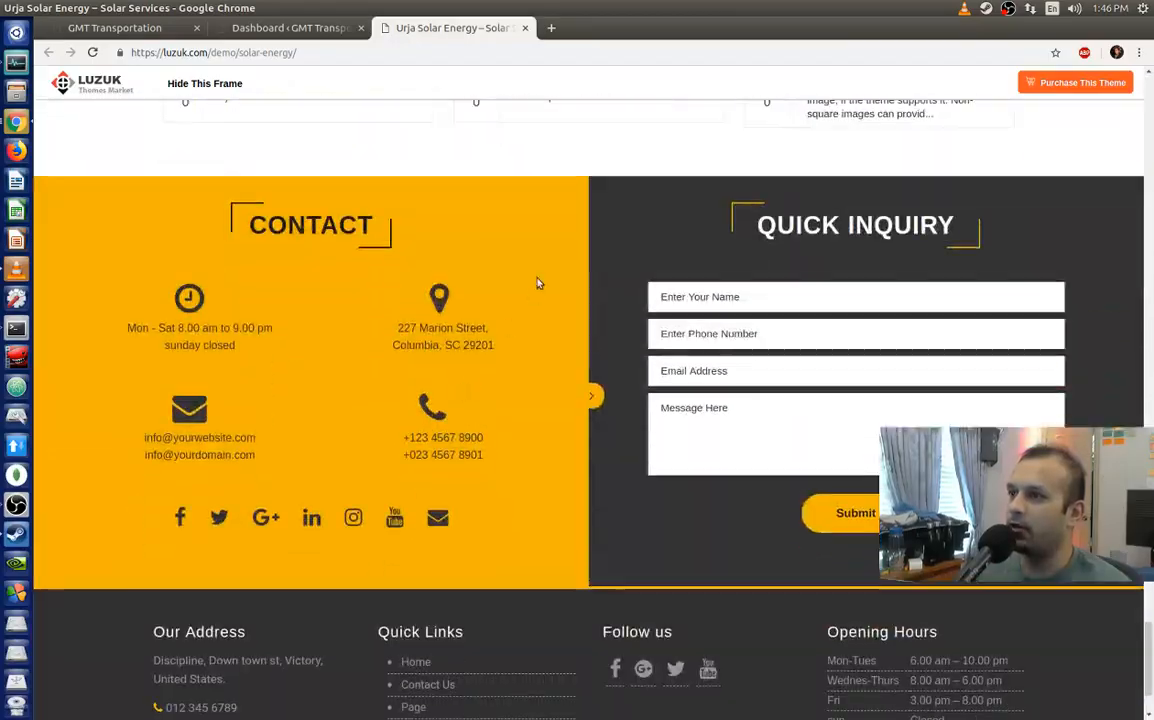
Step: Return to the GMT Transportation WordPress admin and open its installed themes page
click(290, 27)
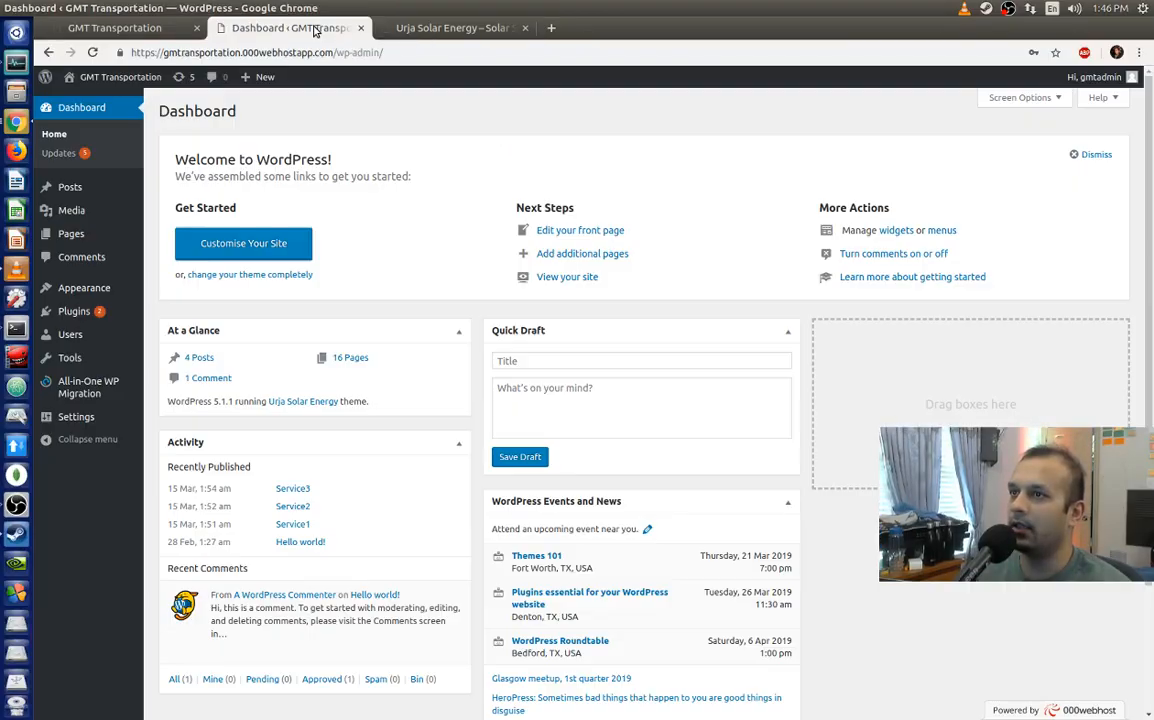
click(86, 289)
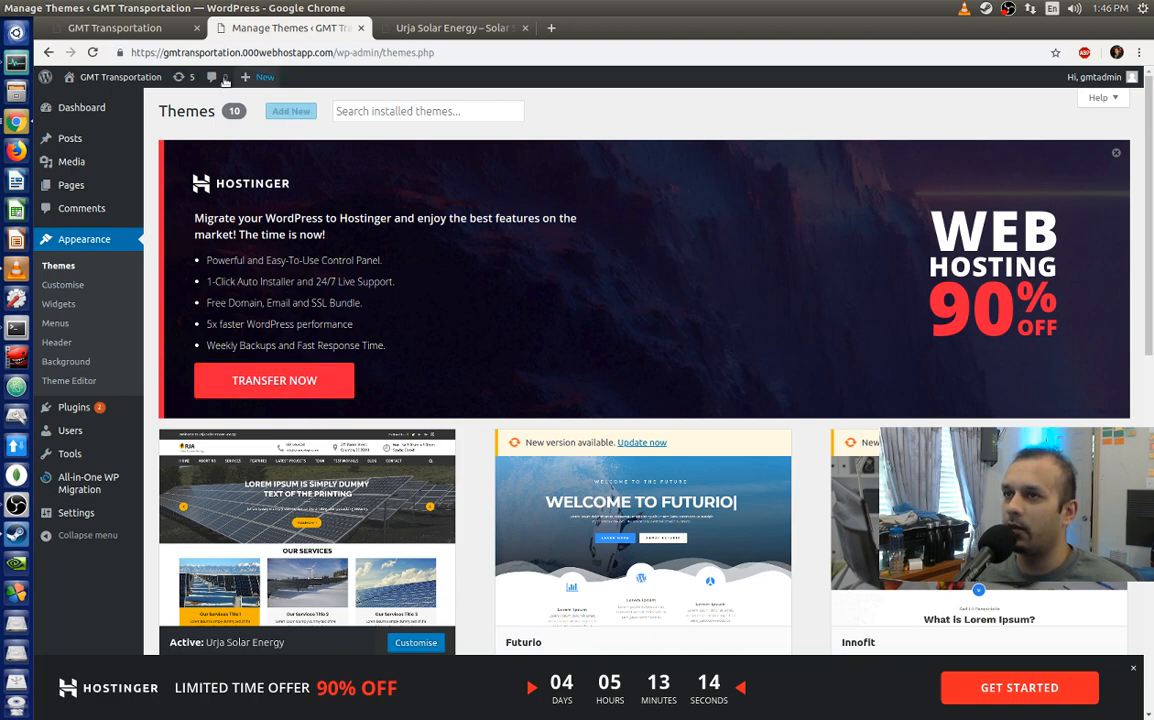
Step: Look through the Urja Solar Energy demo page again, from its FAQs and header slider to the team section
click(435, 30)
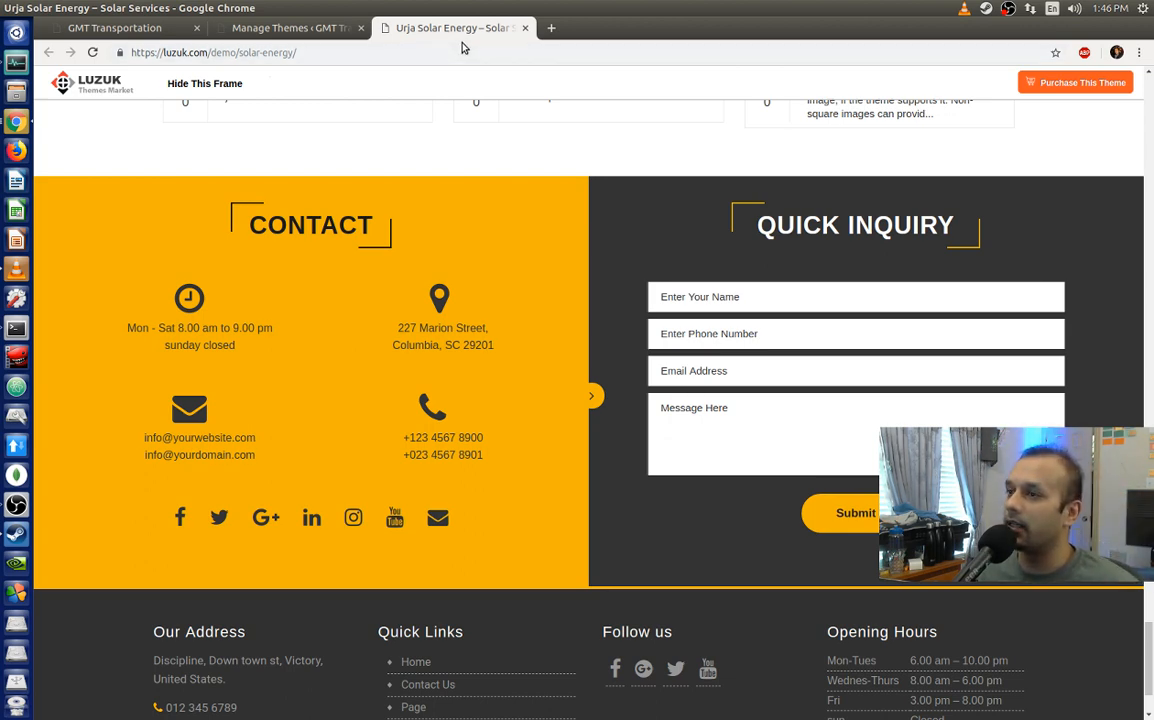
scroll(430, 310, up, 15)
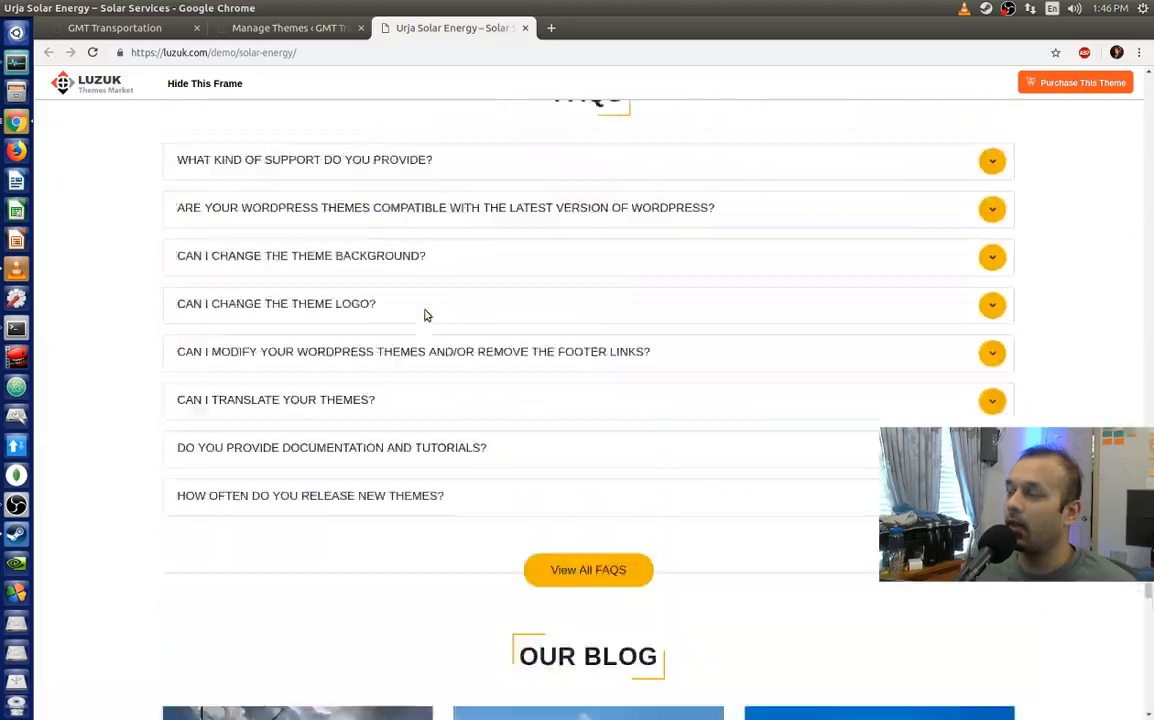
scroll(436, 310, up, 4)
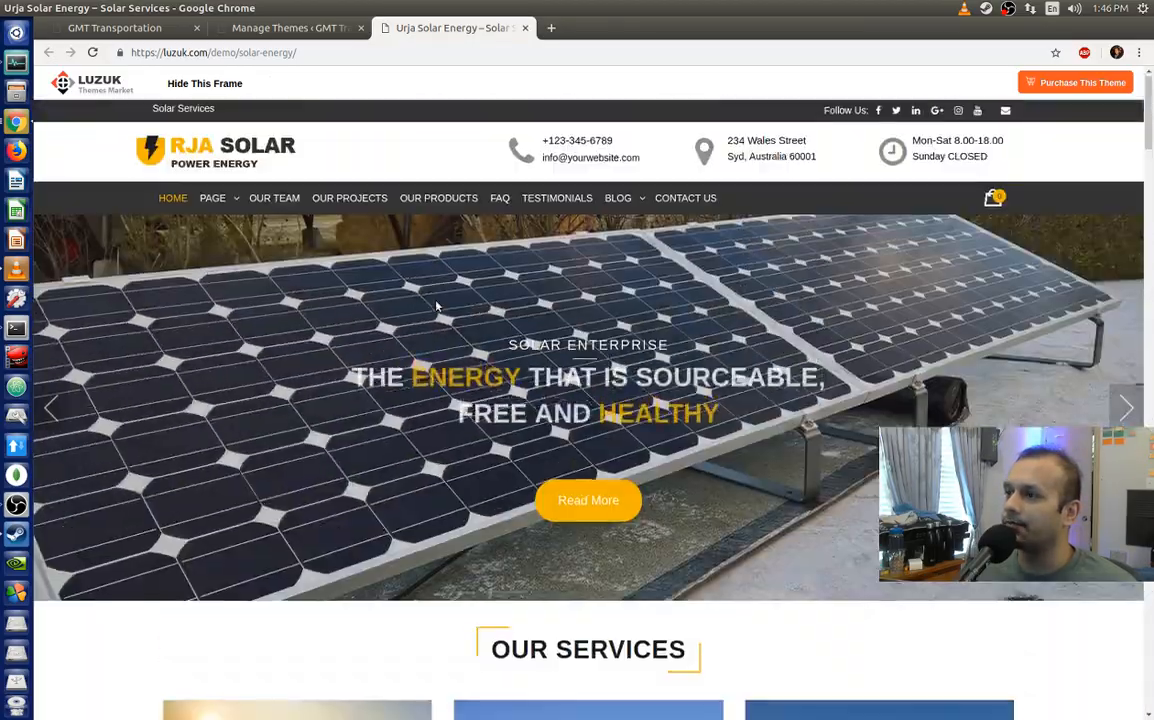
scroll(436, 306, down, 9)
scroll(436, 306, down, 10)
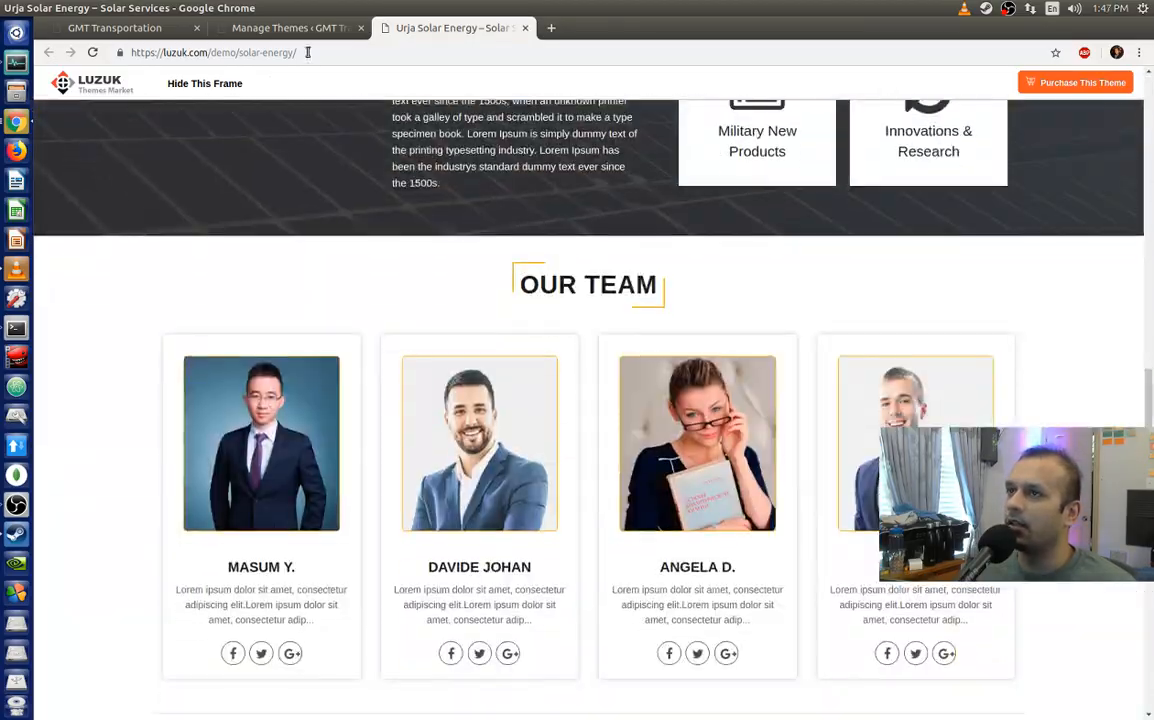
Step: Open the WordPress customiser for GMT Transportation and show the footer widget columns in the live preview
click(275, 28)
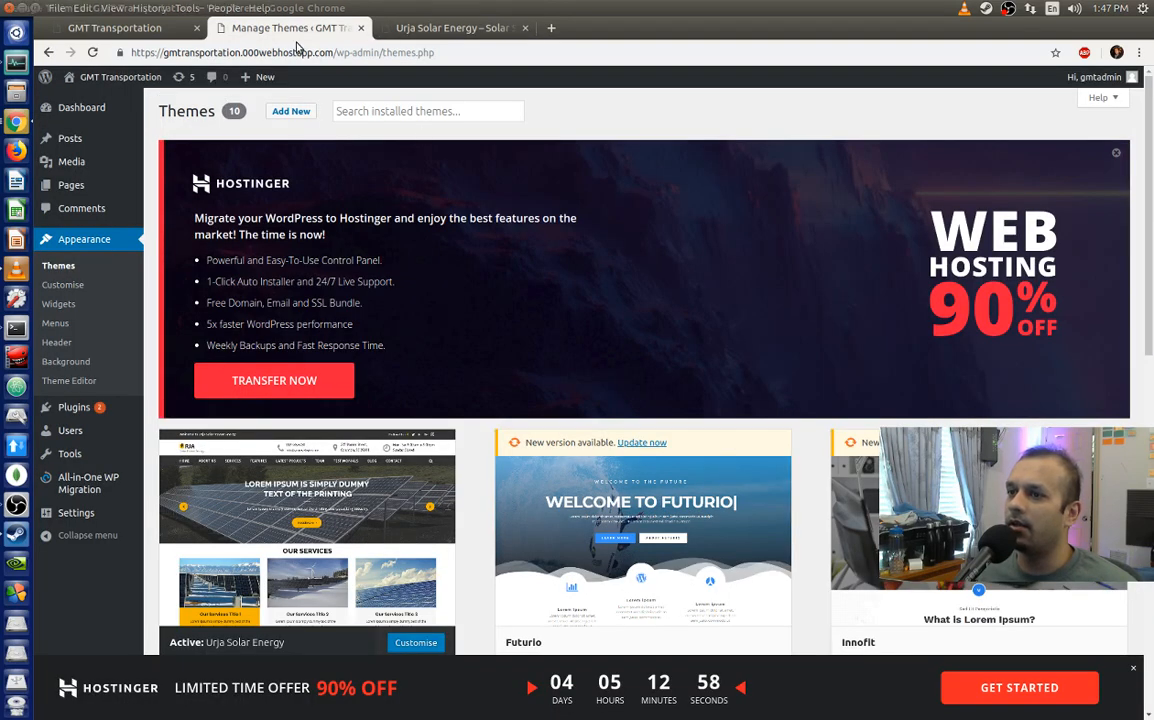
click(66, 286)
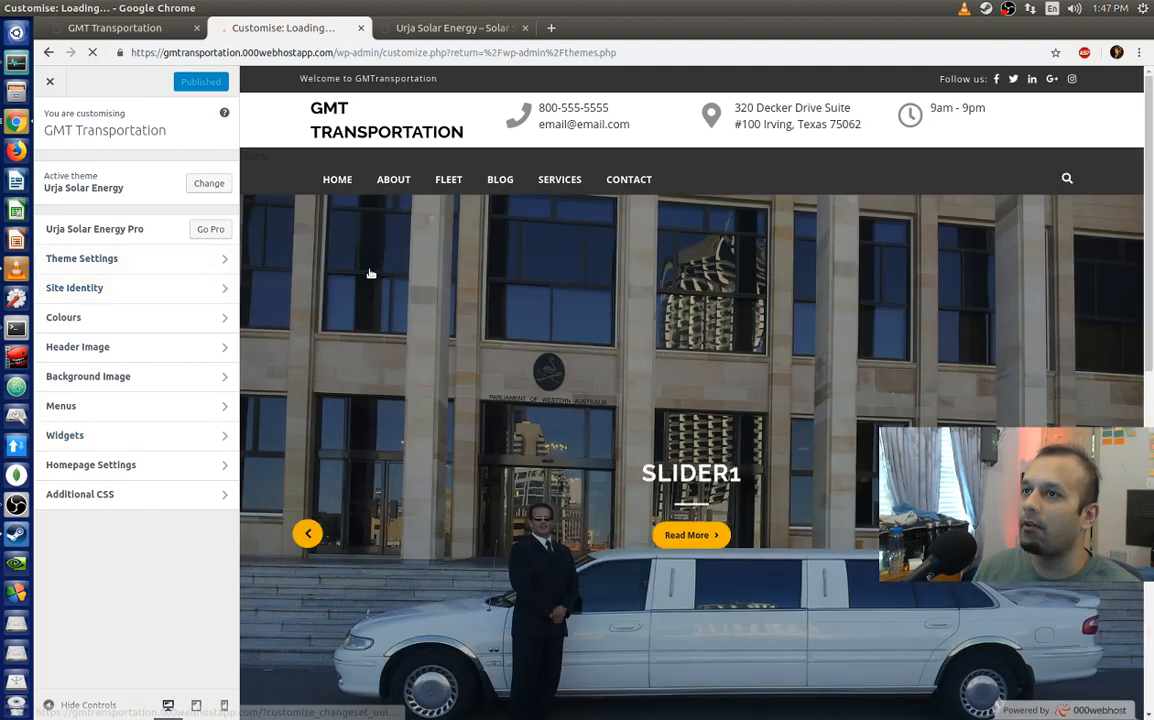
scroll(580, 441, down, 8)
scroll(580, 441, down, 2)
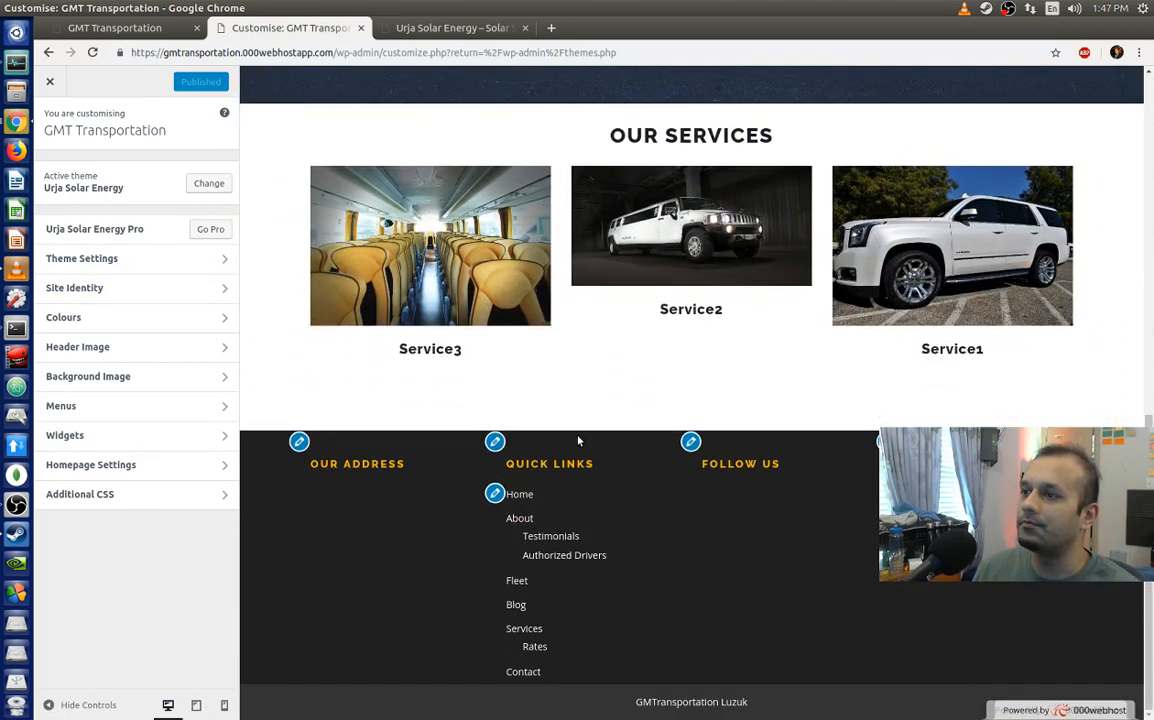
Step: Check the General Settings layout options in the theme settings and look over the home page slider, services and footer in the live preview
click(155, 265)
click(156, 172)
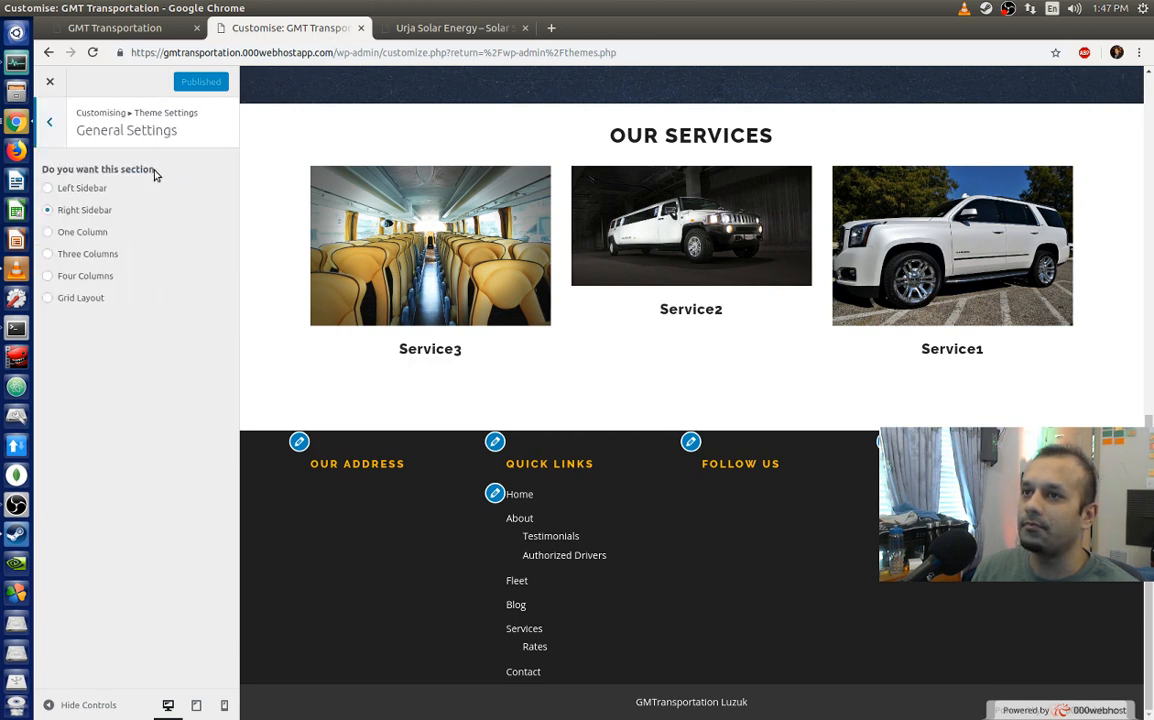
click(50, 125)
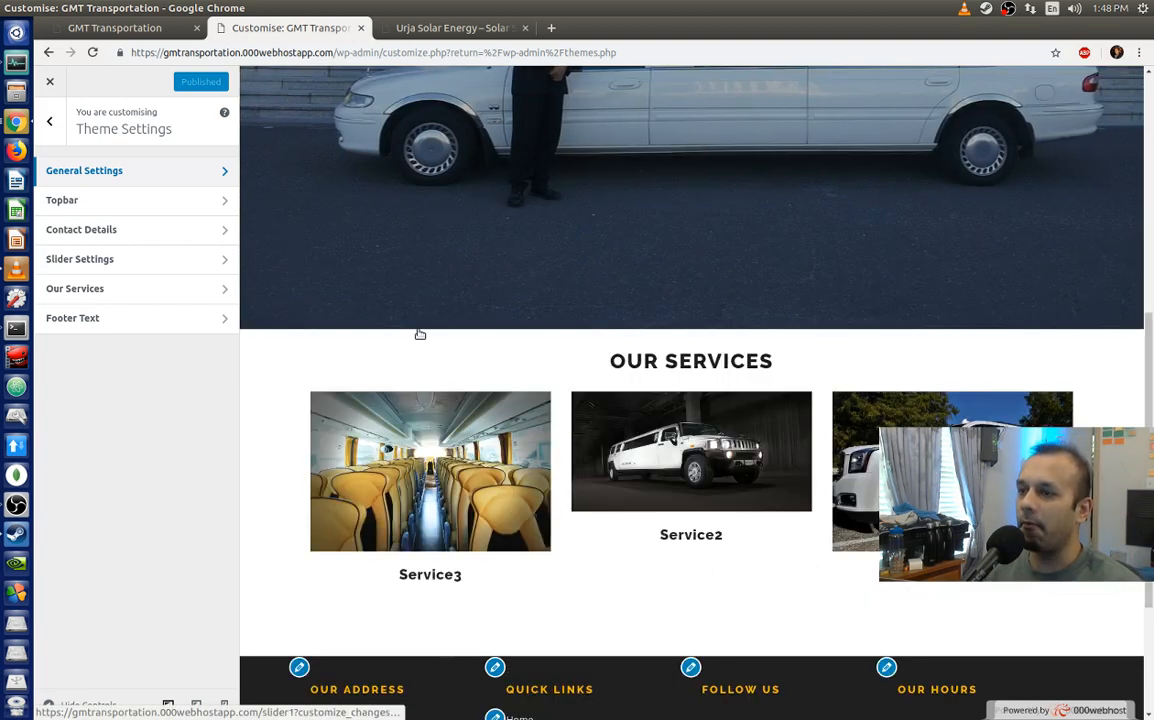
scroll(704, 351, up, 5)
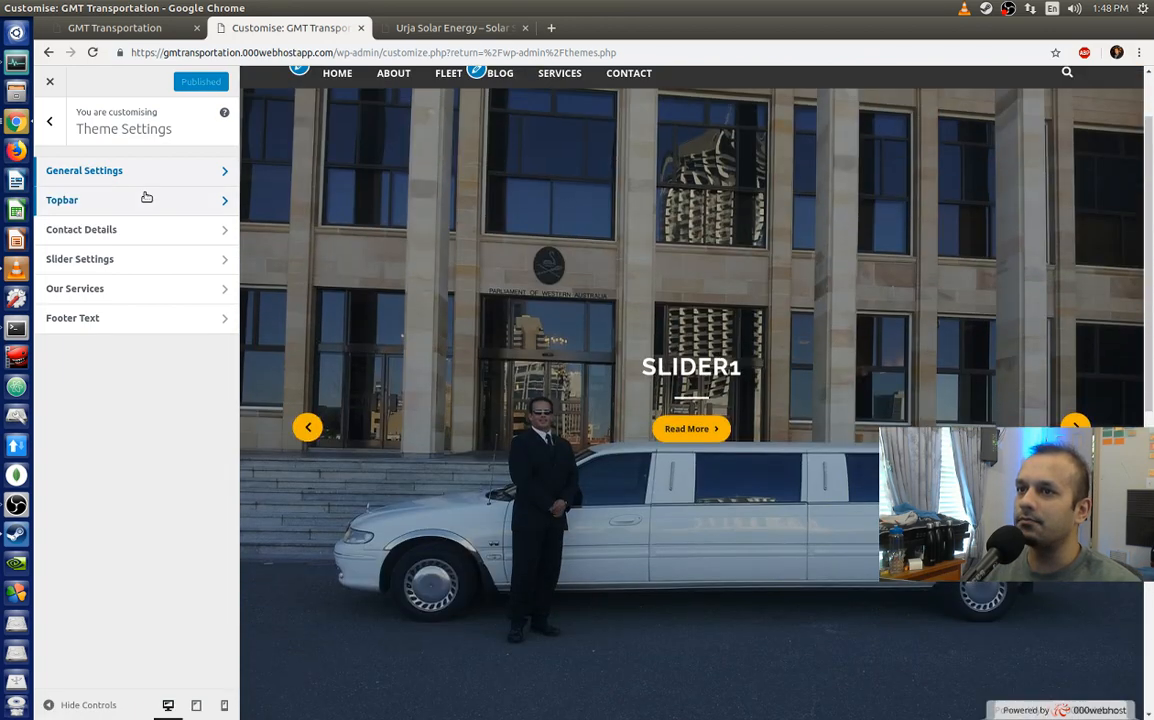
scroll(790, 230, down, 5)
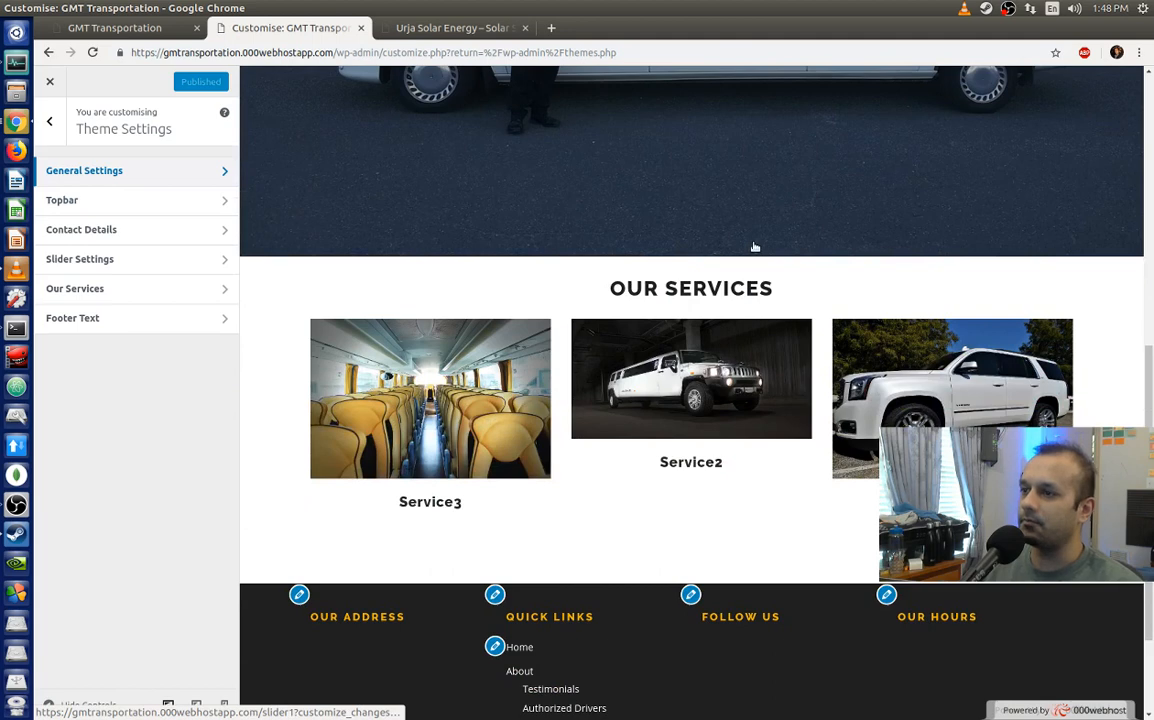
scroll(762, 244, down, 2)
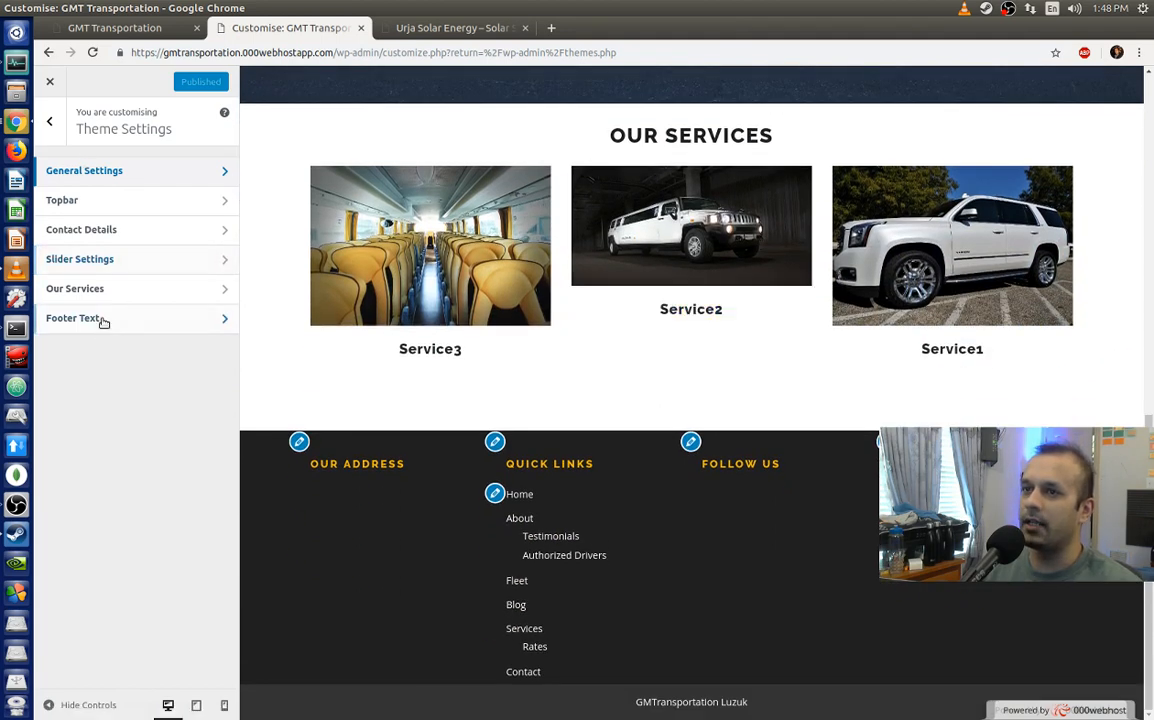
Step: Check the Homepage Settings for what the site's home page displays
click(50, 118)
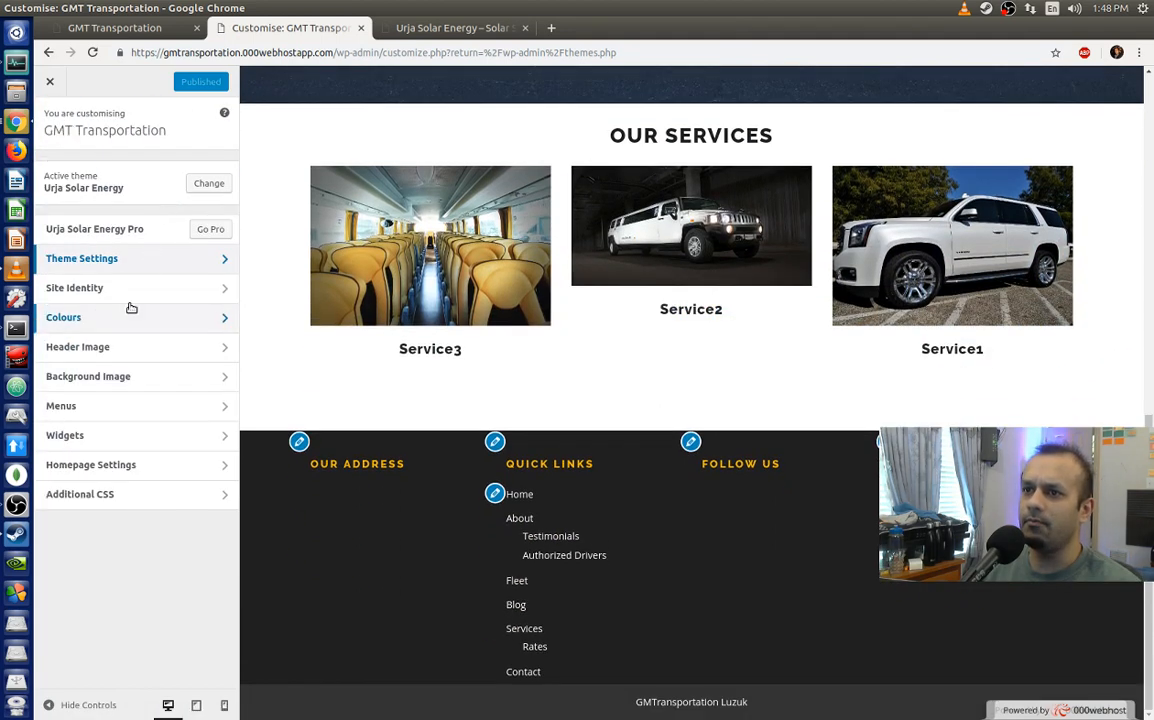
click(125, 466)
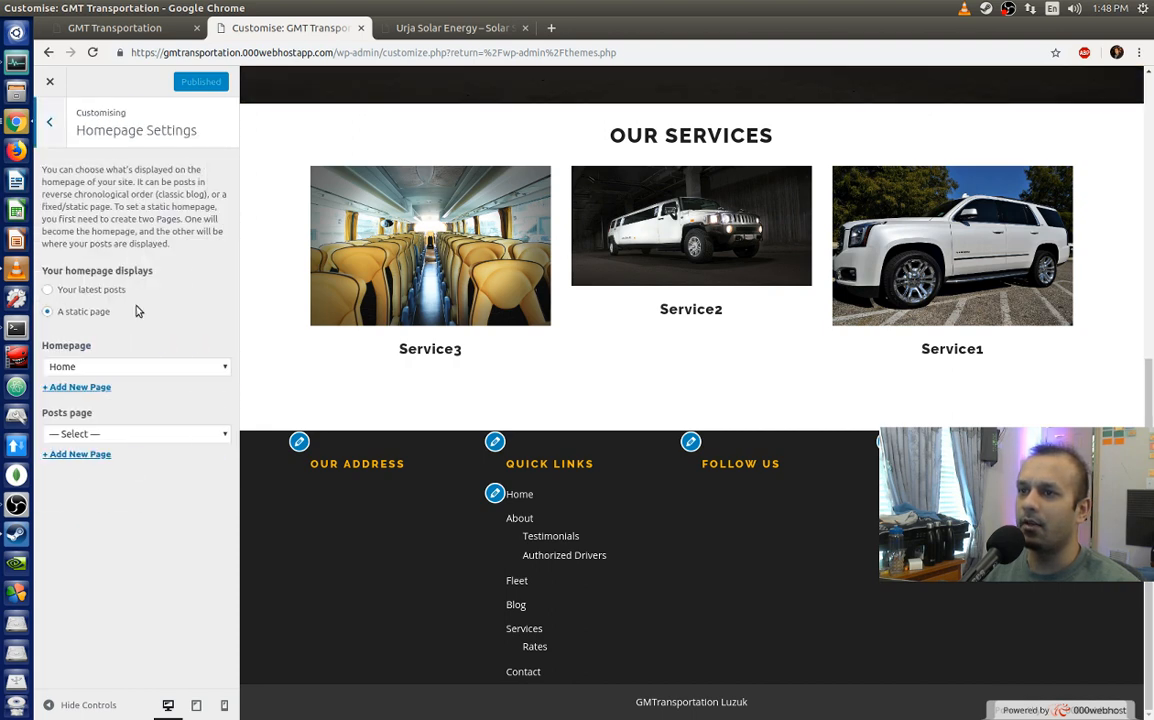
click(49, 121)
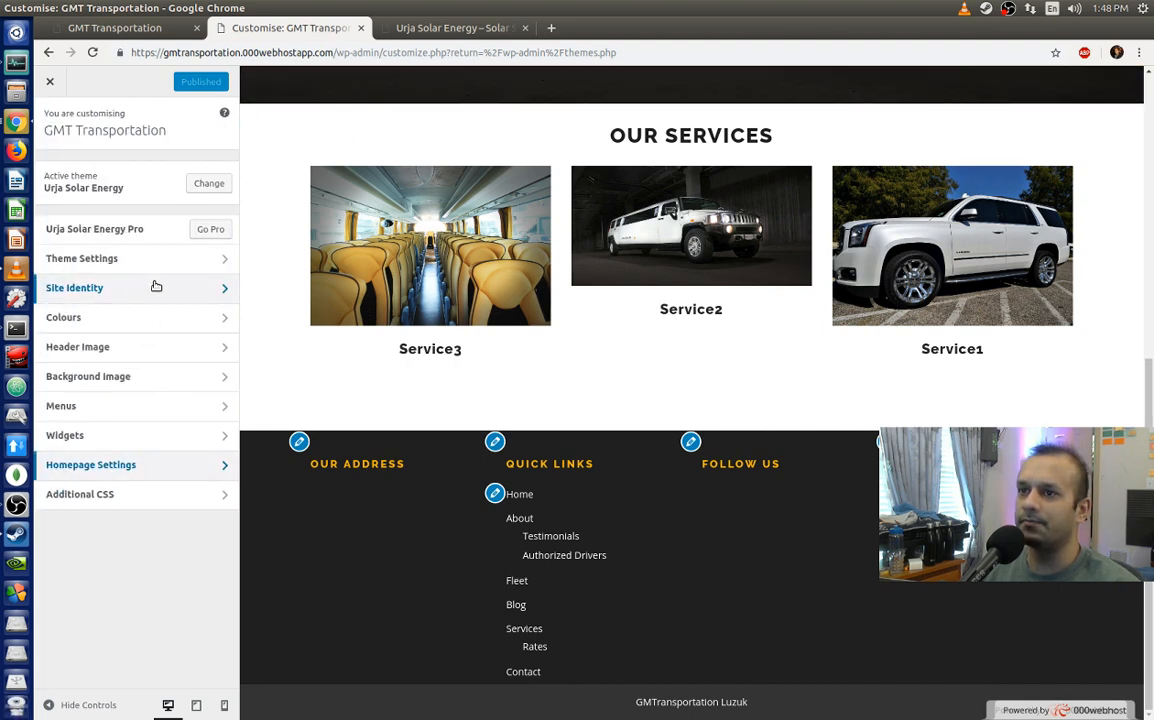
Step: Inspect the theme's Slider Settings, Our Services and Footer Text options, comparing the footer text with the preview
click(173, 266)
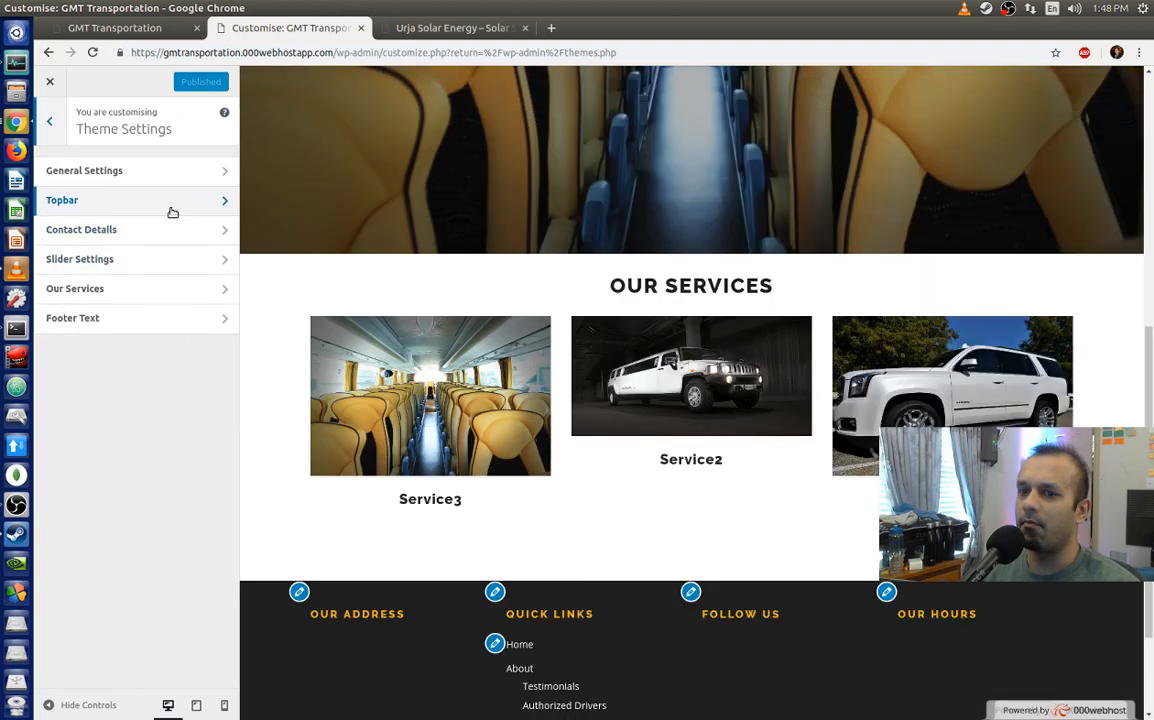
click(176, 256)
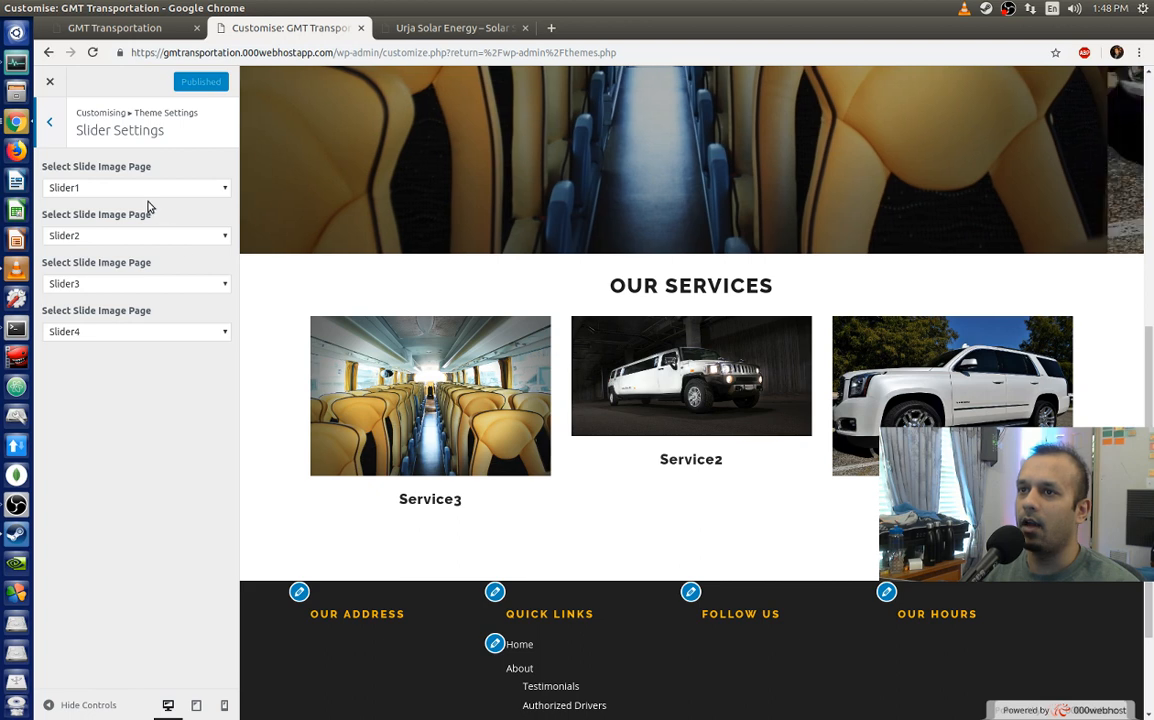
click(53, 124)
click(183, 289)
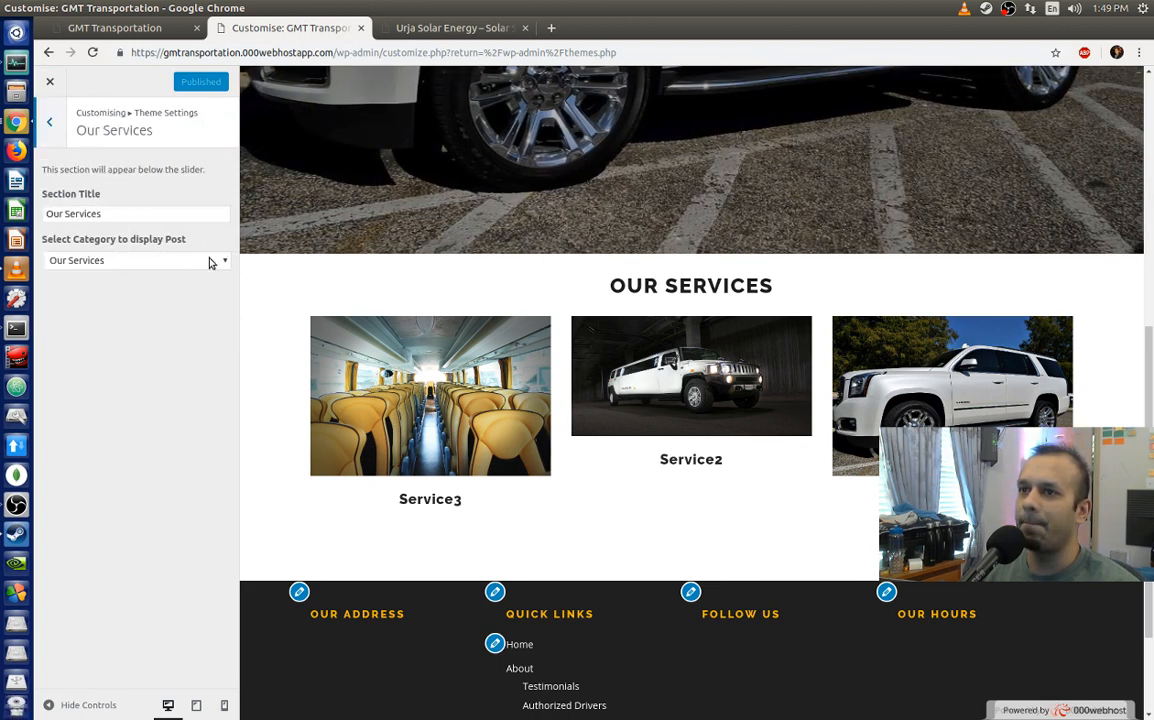
click(60, 124)
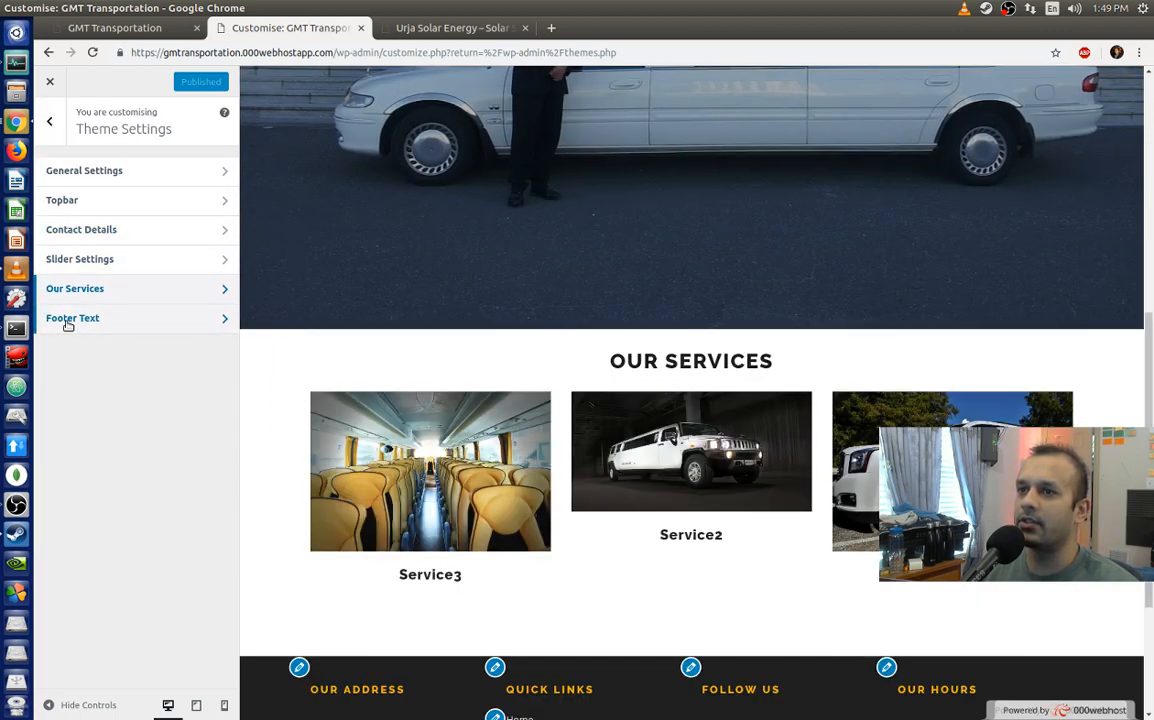
click(120, 322)
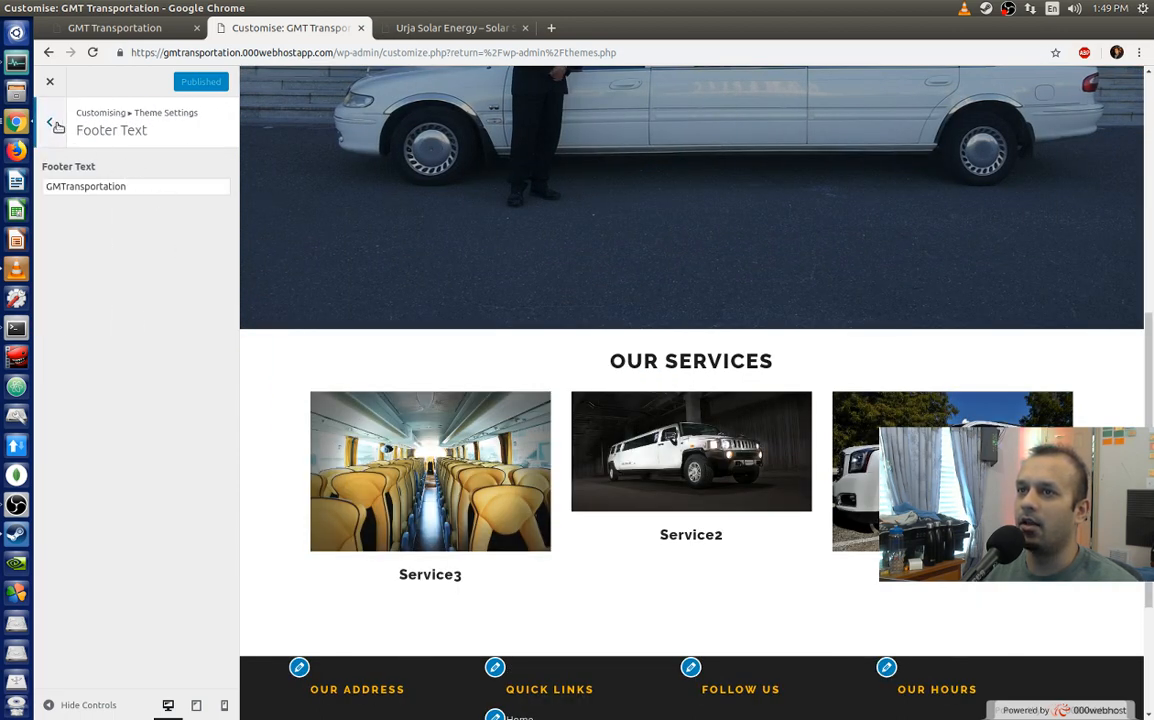
scroll(692, 472, down, 5)
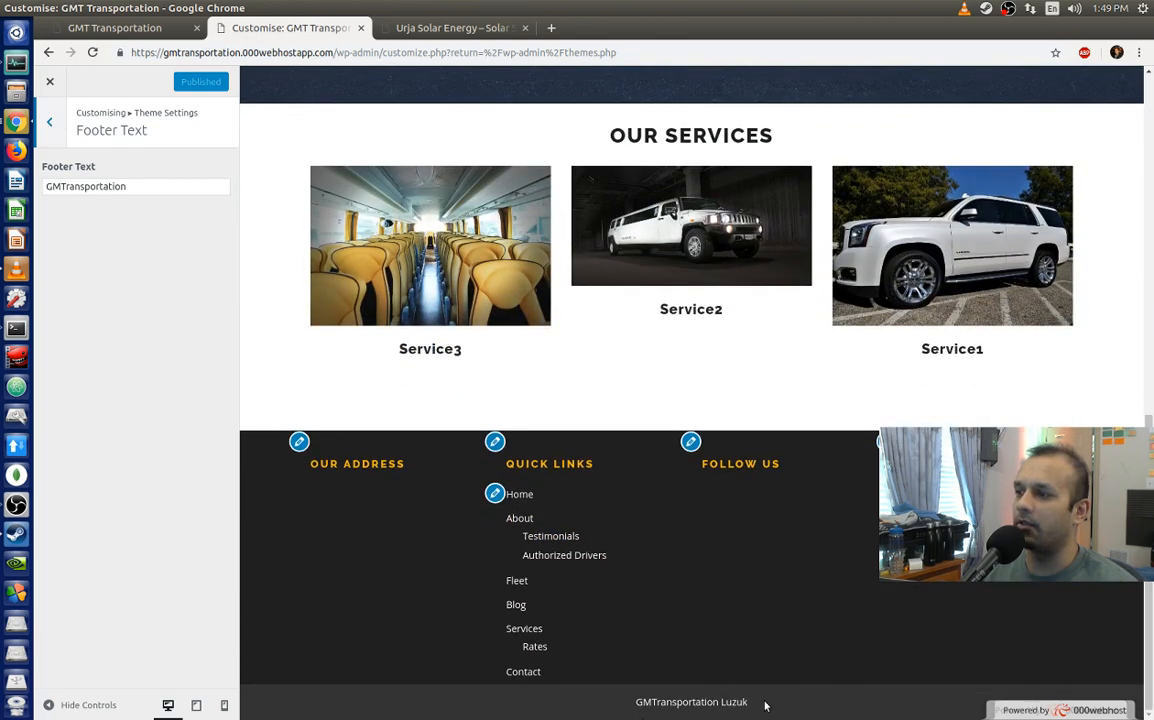
click(45, 124)
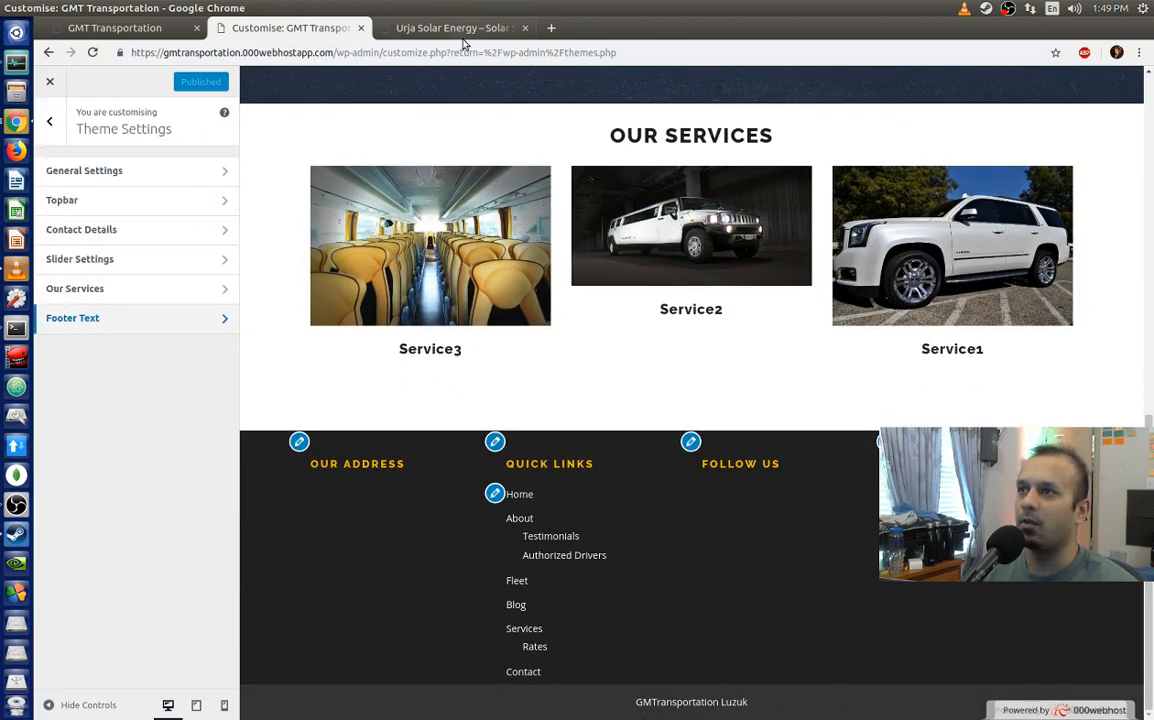
Step: Review the Urja Solar Energy demo page's contact, features and about sections, ending at its header
click(468, 30)
scroll(748, 355, down, 12)
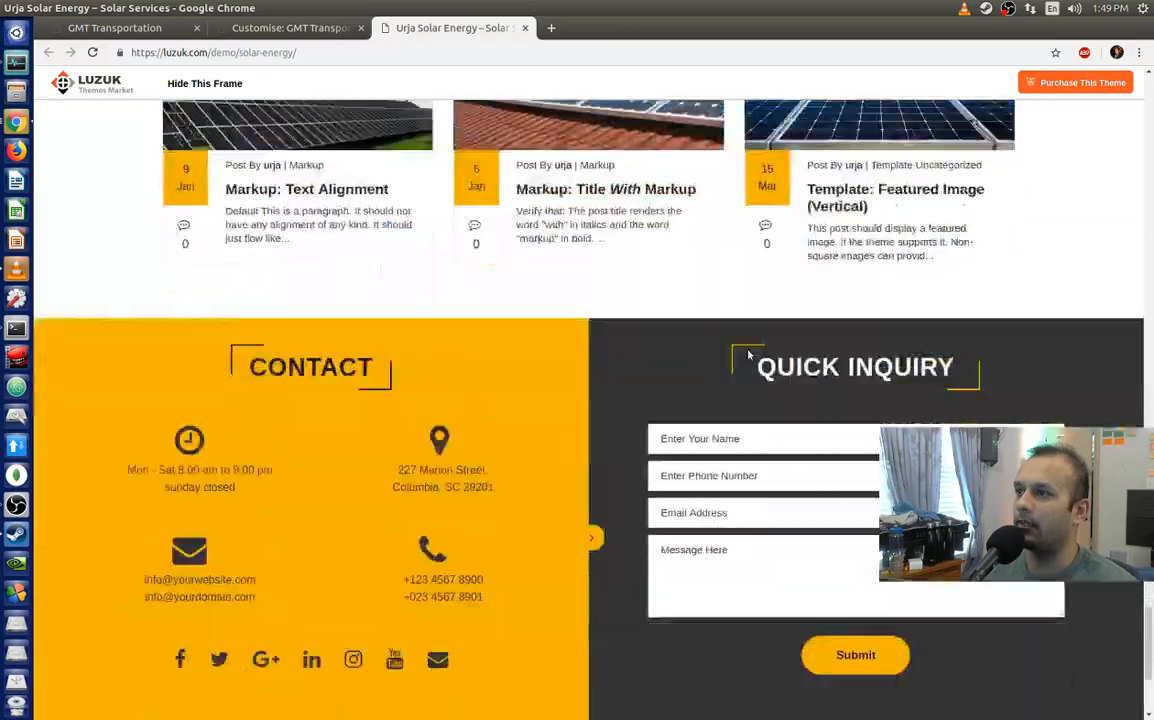
scroll(748, 350, up, 6)
scroll(748, 350, up, 10)
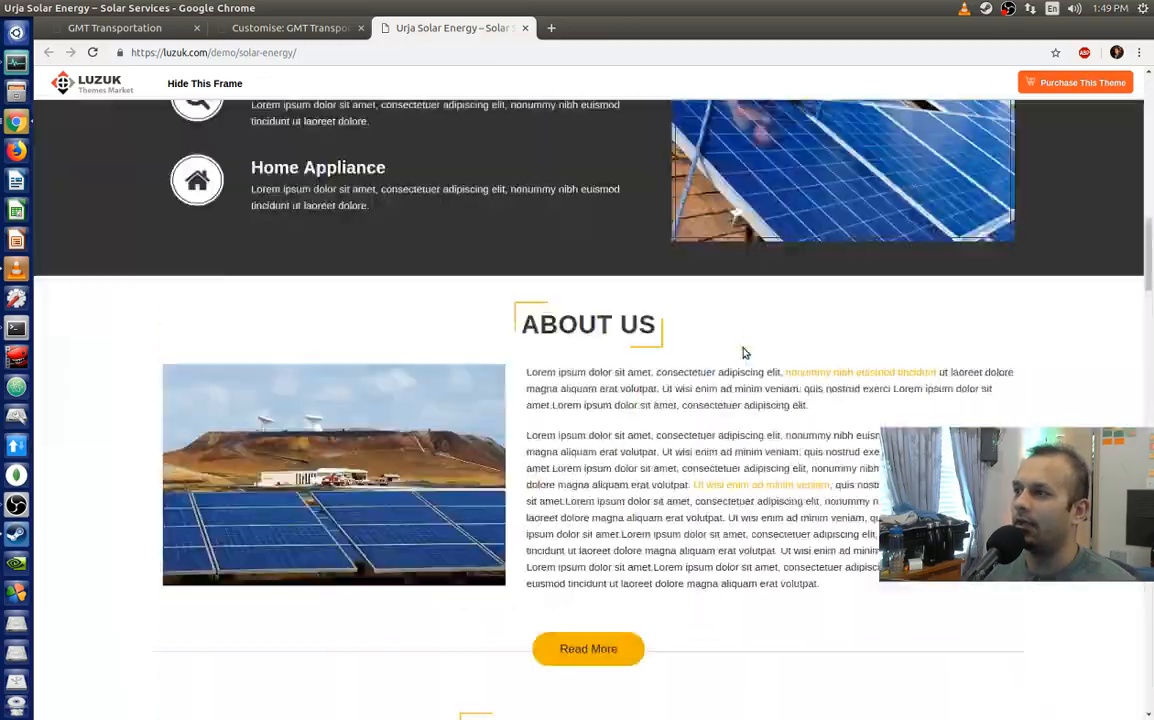
scroll(743, 352, up, 5)
scroll(744, 353, down, 10)
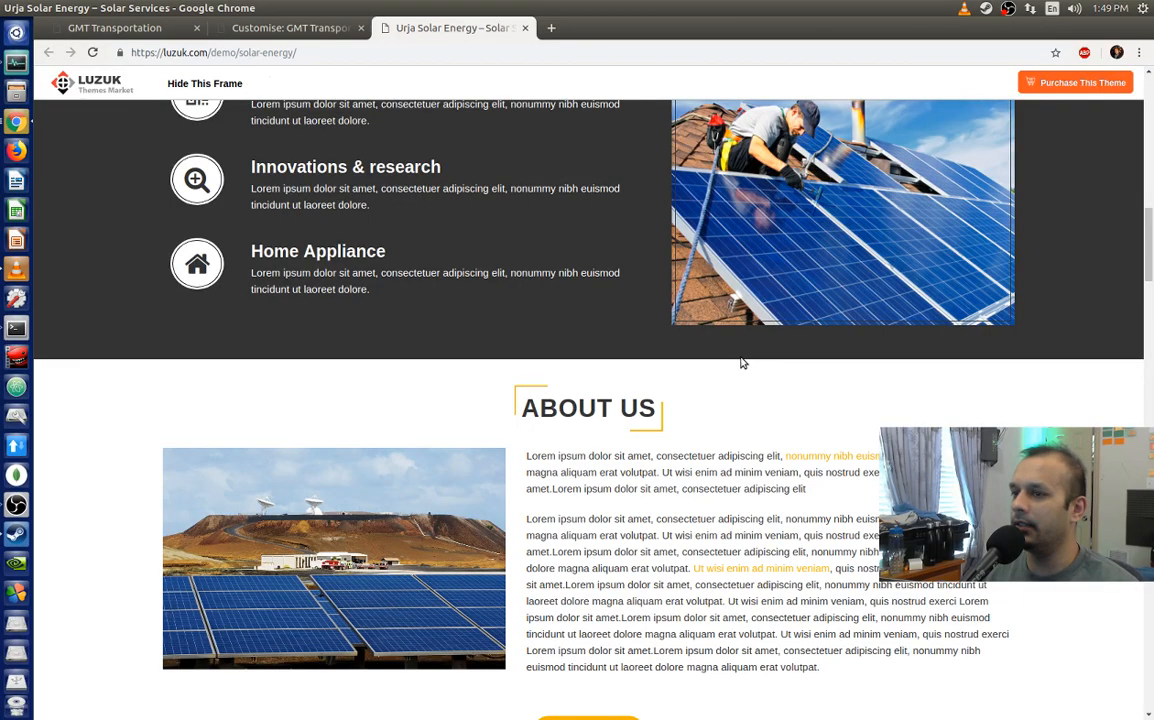
scroll(743, 363, down, 8)
scroll(743, 362, up, 15)
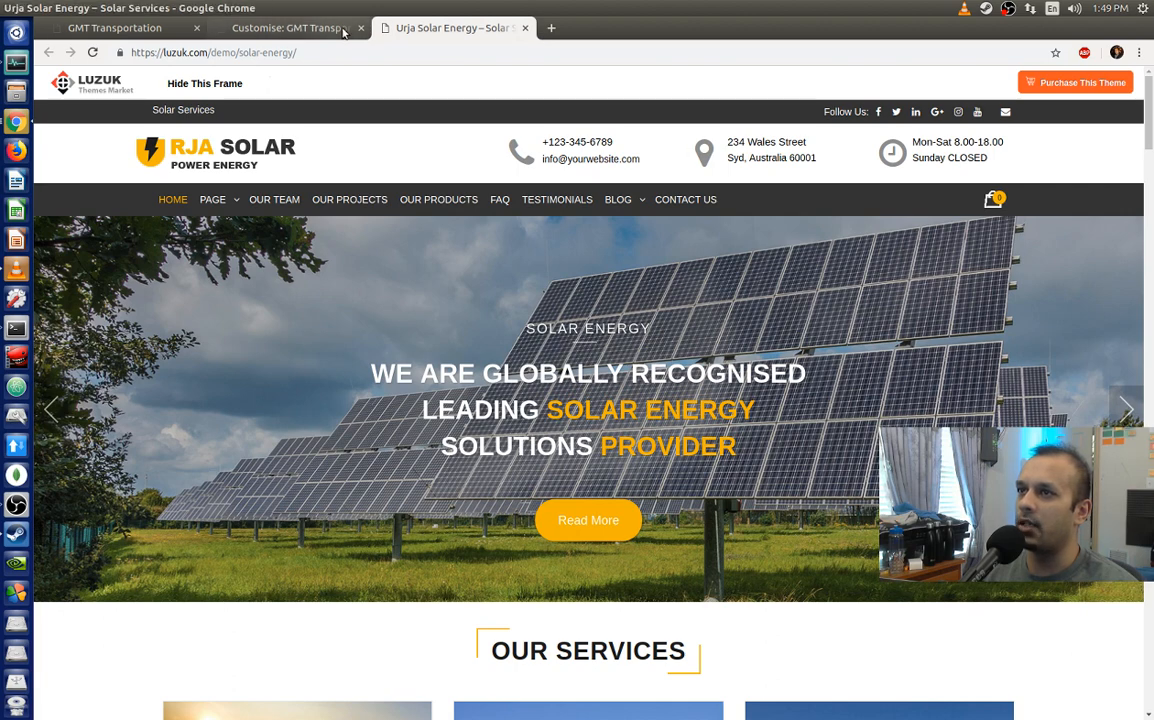
Step: Look over the slider and services section of the live GMT Transportation home page
click(160, 28)
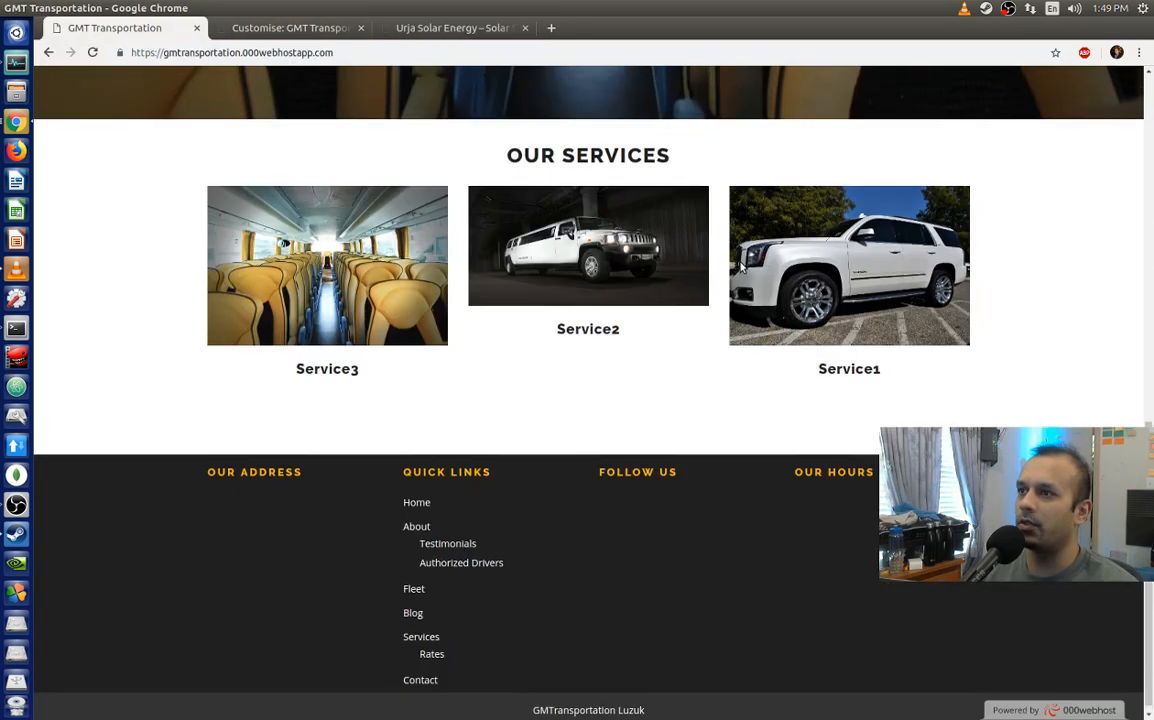
scroll(742, 265, up, 8)
scroll(621, 402, down, 3)
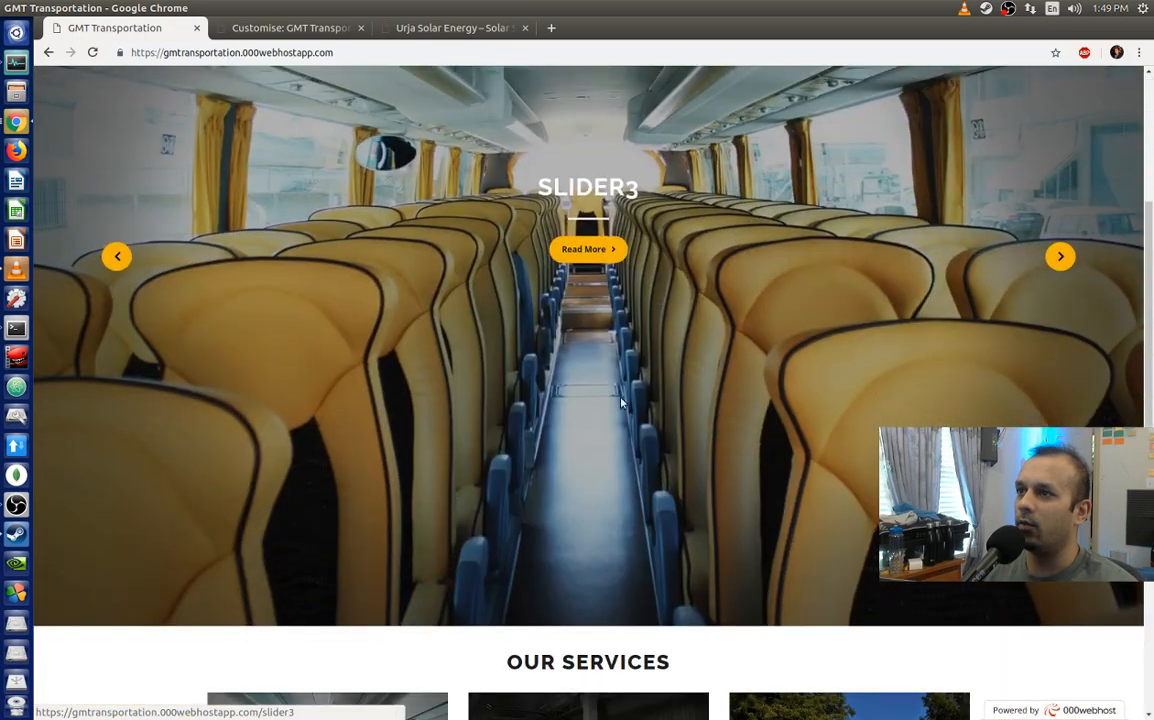
scroll(441, 623, up, 2)
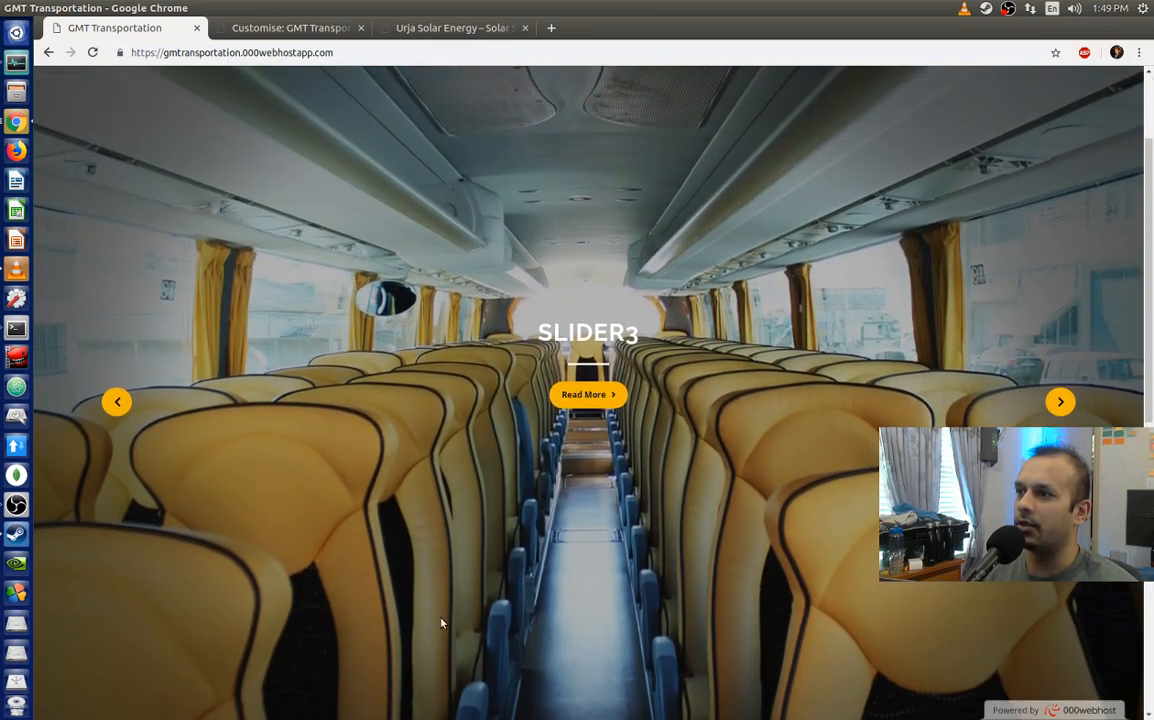
Step: Compare with the Urja Solar Energy demo by viewing its sections from the services down to the footer
click(452, 27)
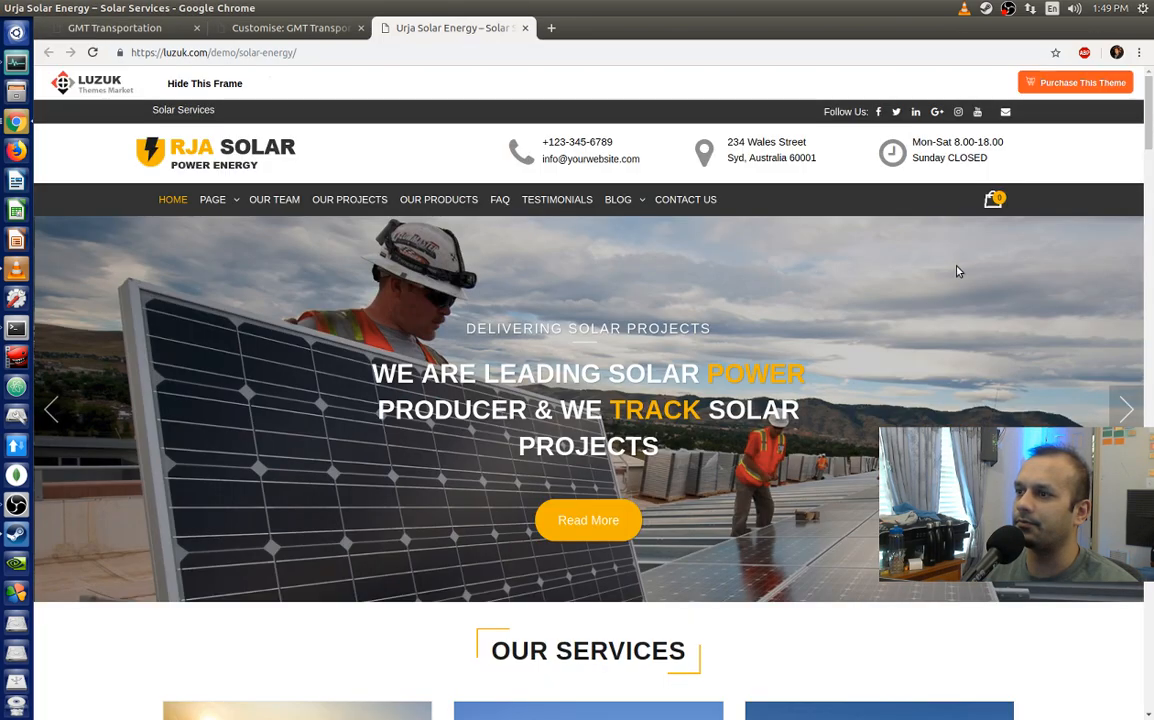
scroll(737, 363, down, 10)
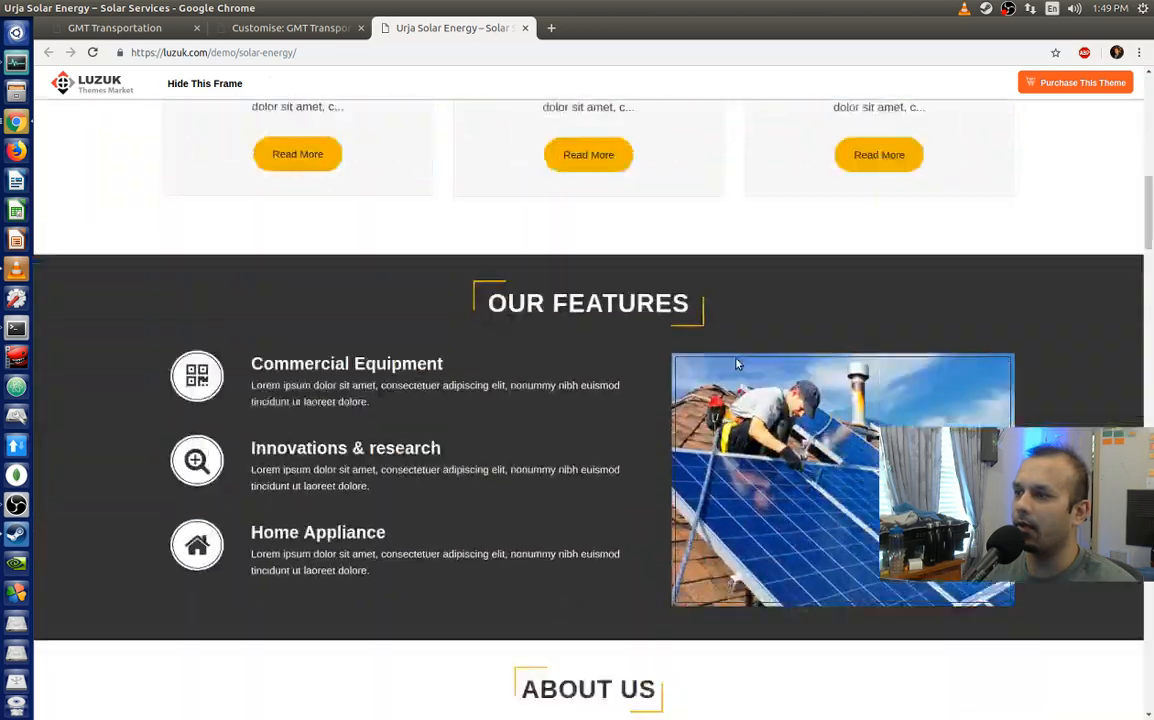
scroll(737, 363, up, 7)
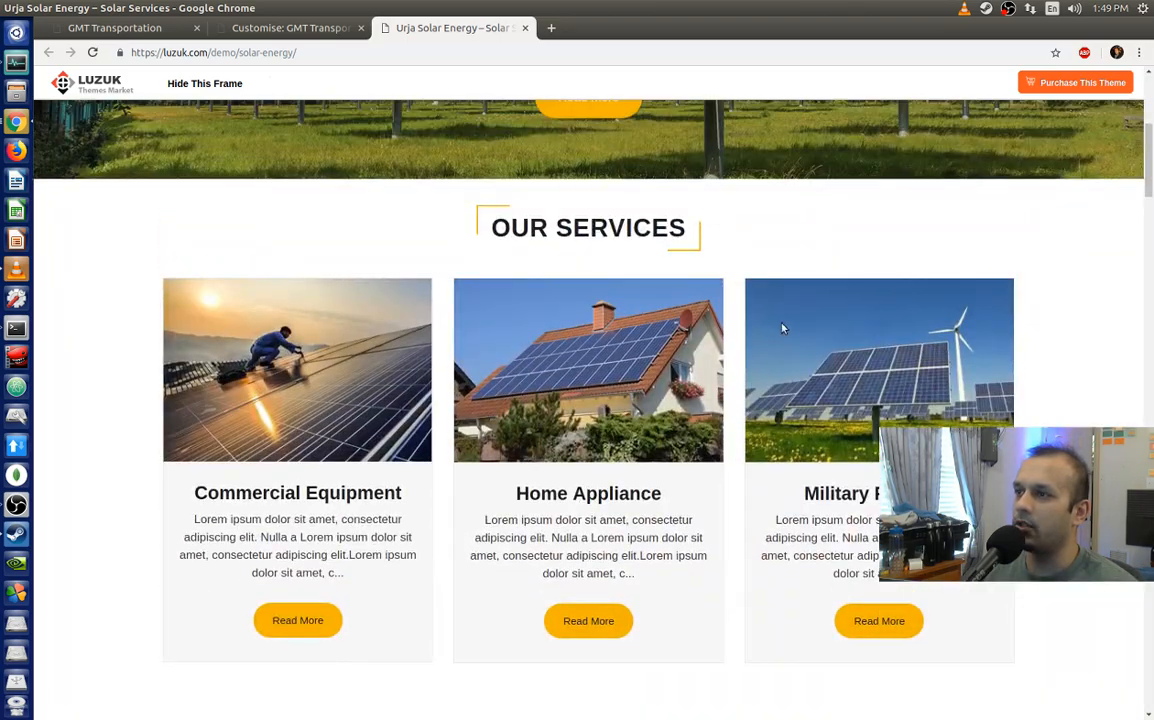
scroll(604, 349, down, 15)
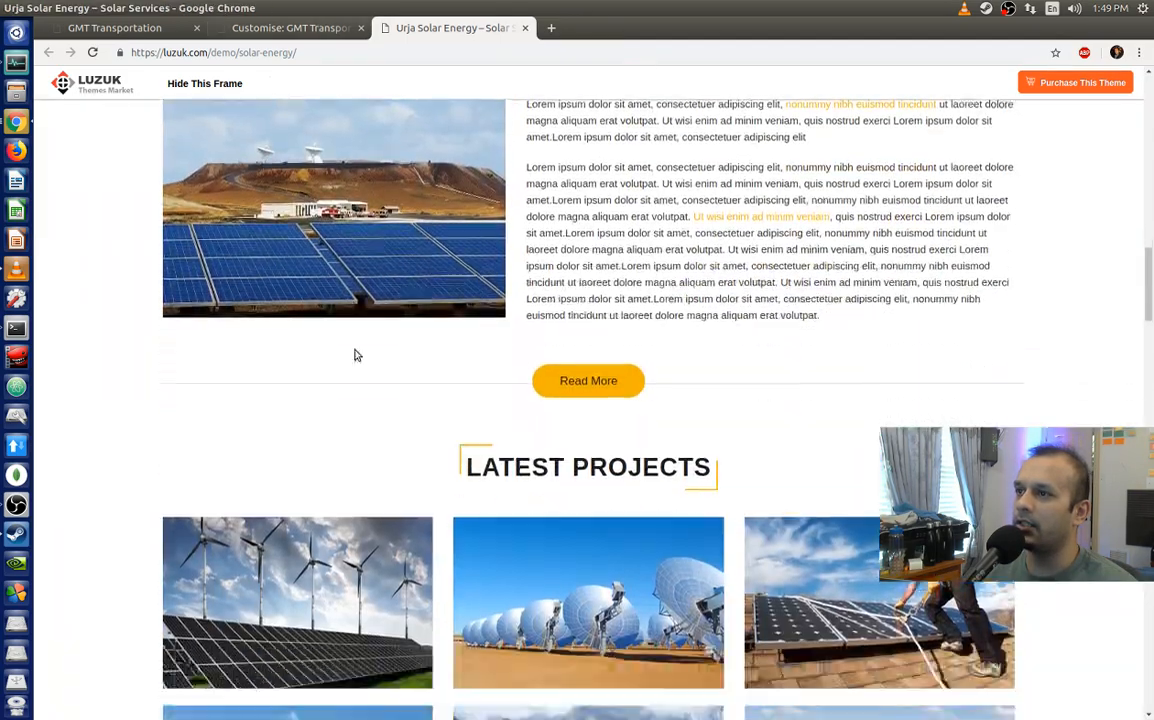
scroll(488, 346, down, 15)
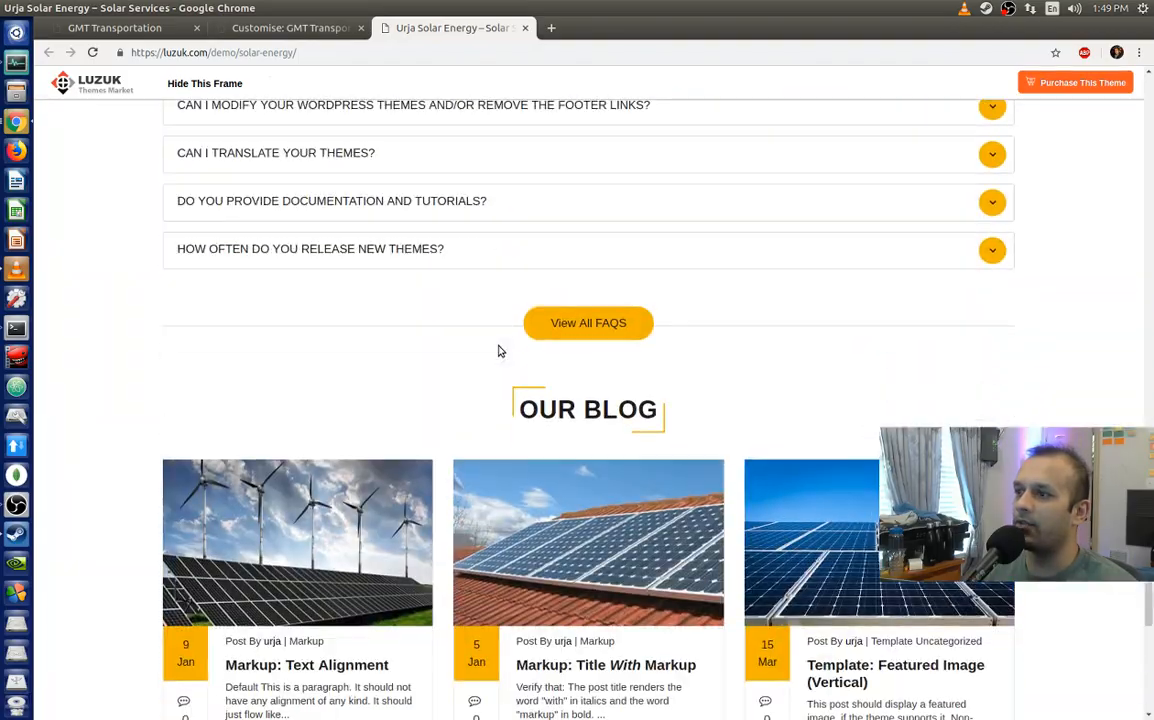
scroll(155, 609, down, 10)
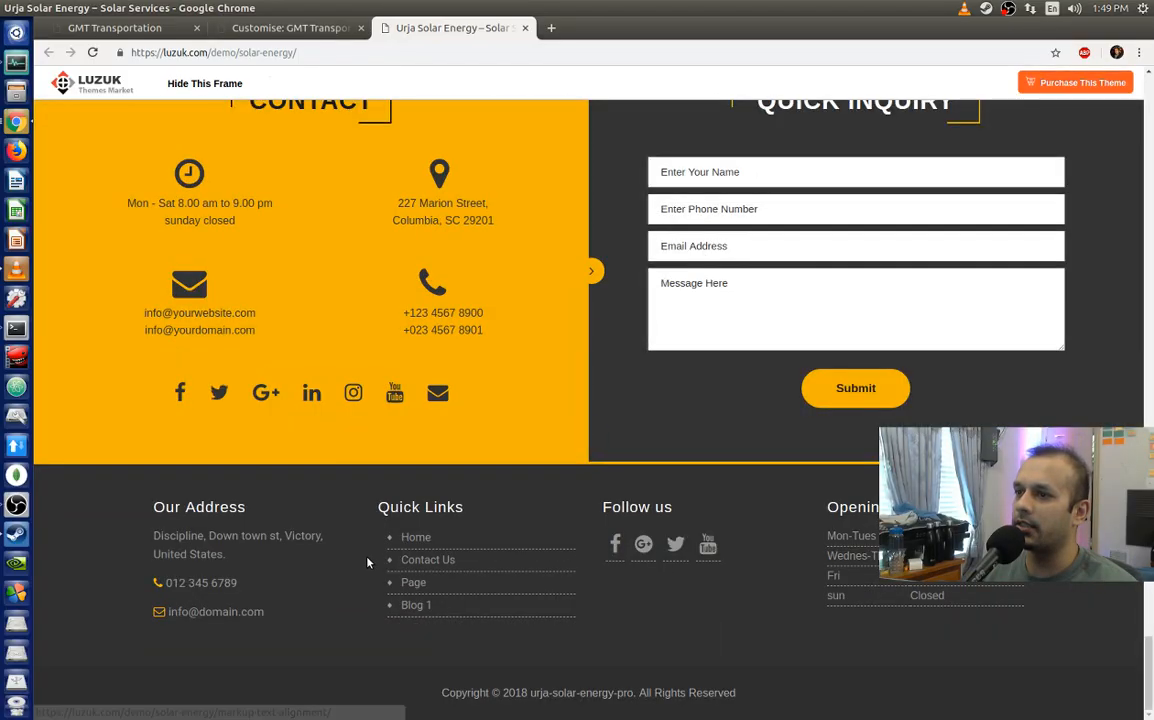
scroll(368, 548, up, 15)
scroll(374, 543, up, 15)
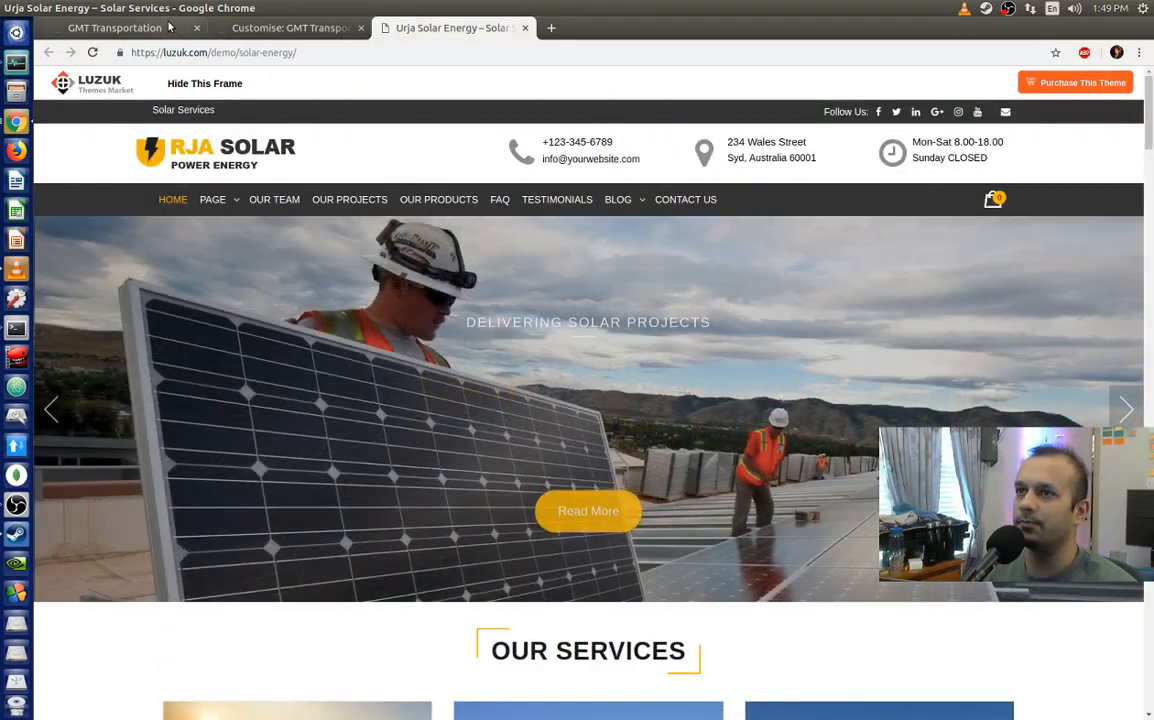
Step: Leave the GMT Transportation customiser and return to the installed themes page
click(250, 27)
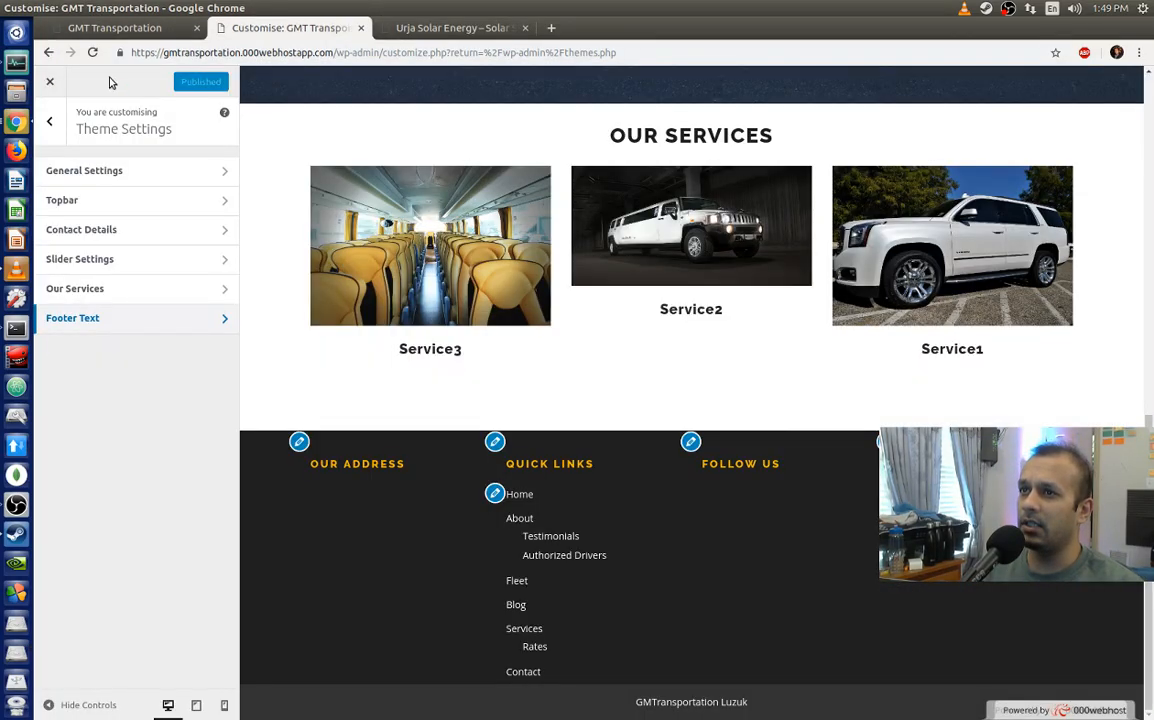
click(50, 84)
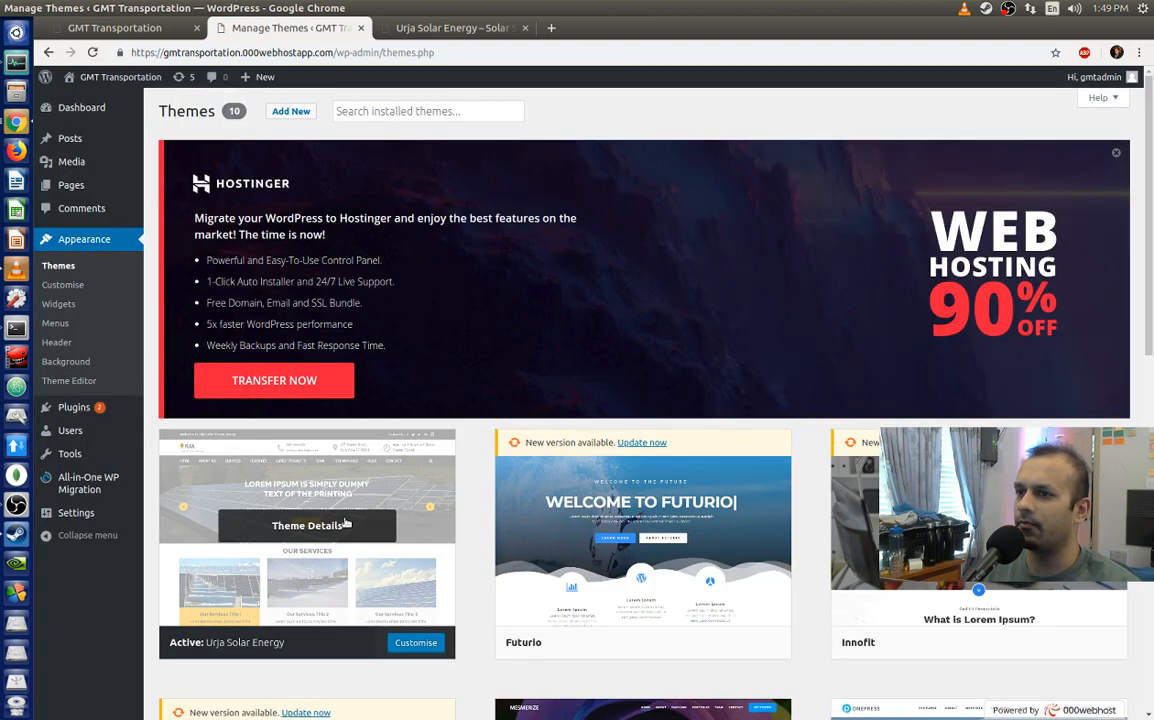
click(413, 643)
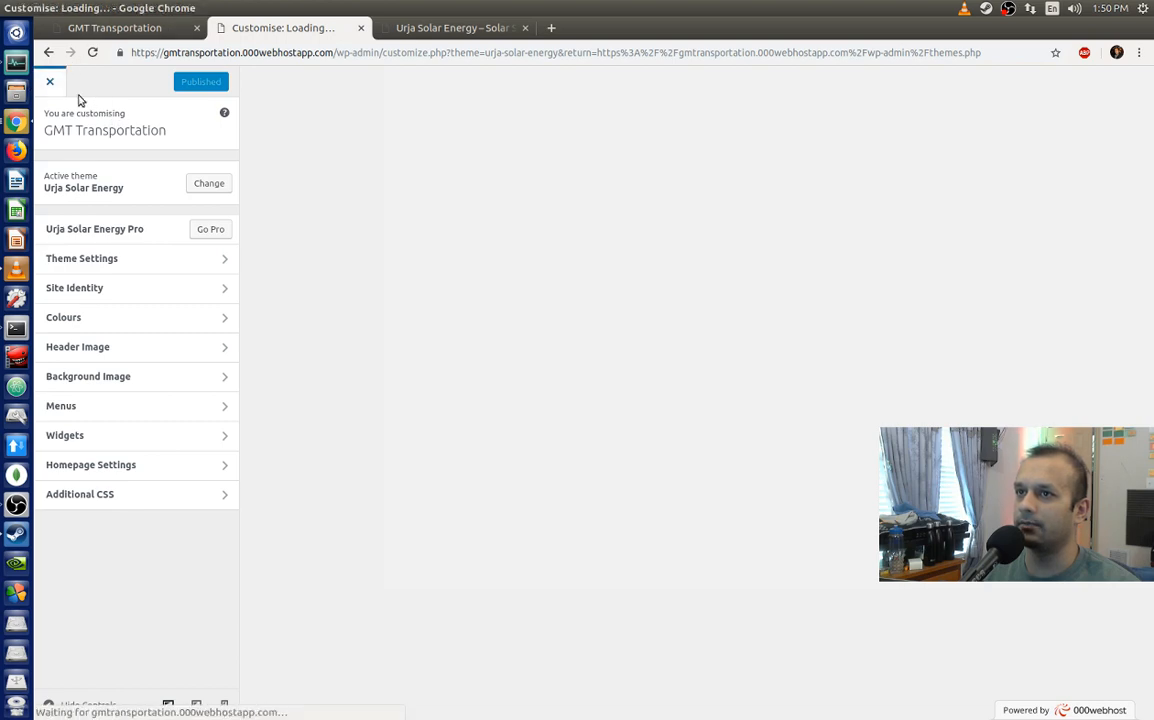
click(49, 81)
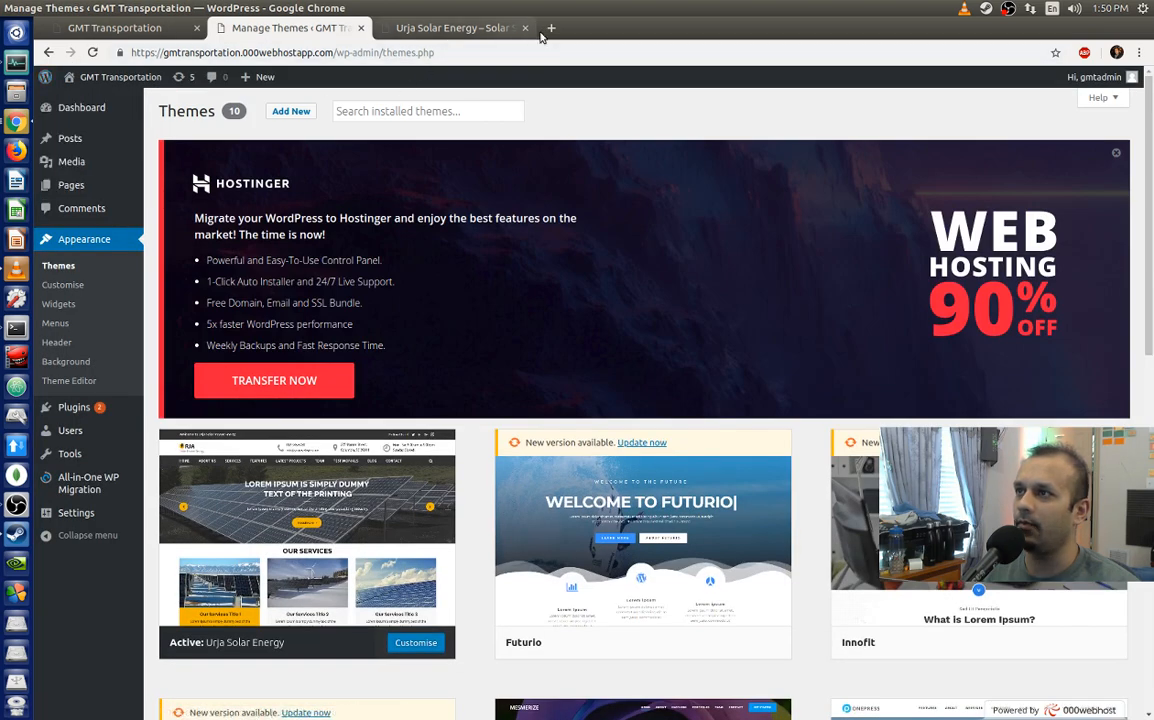
Step: Search the web for "child theme wordpress" in a new browser tab
click(550, 28)
text(chi)
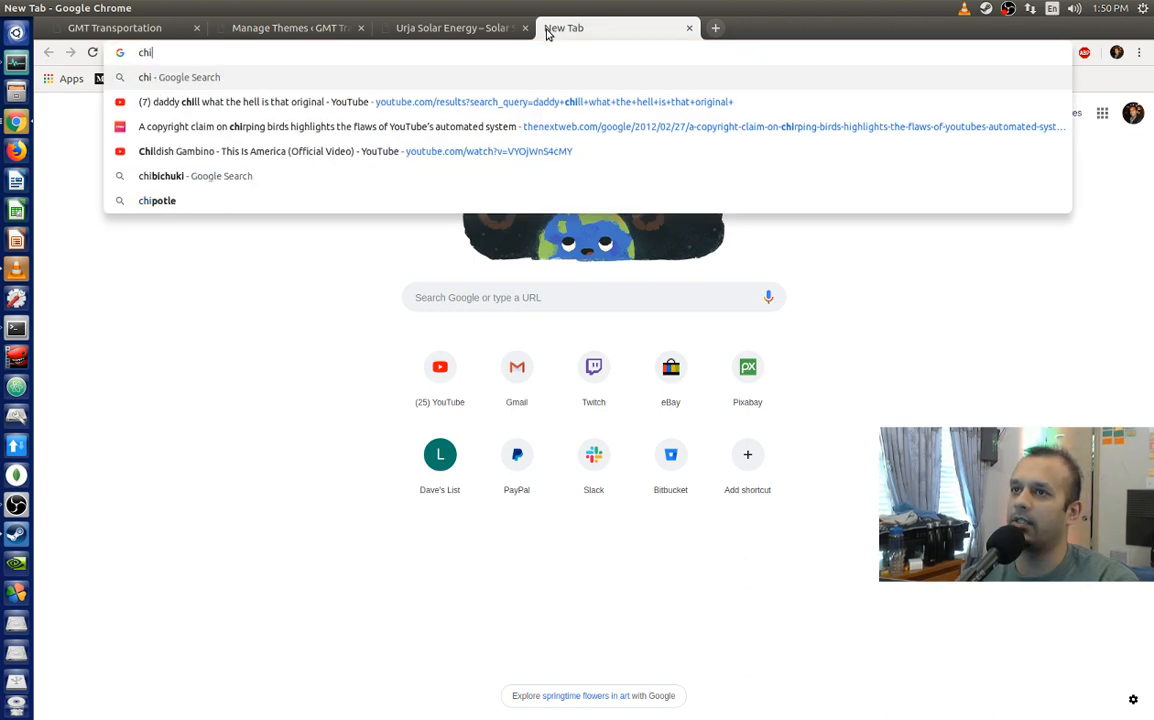
text(ld theme)
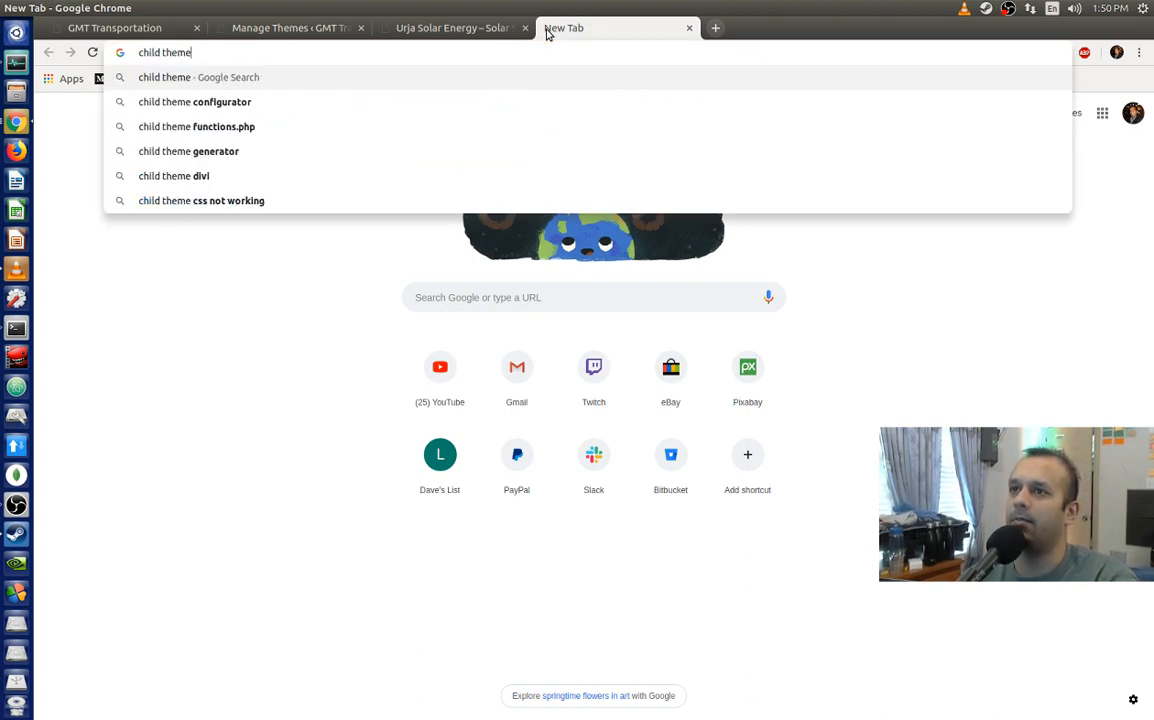
text( wordpress)
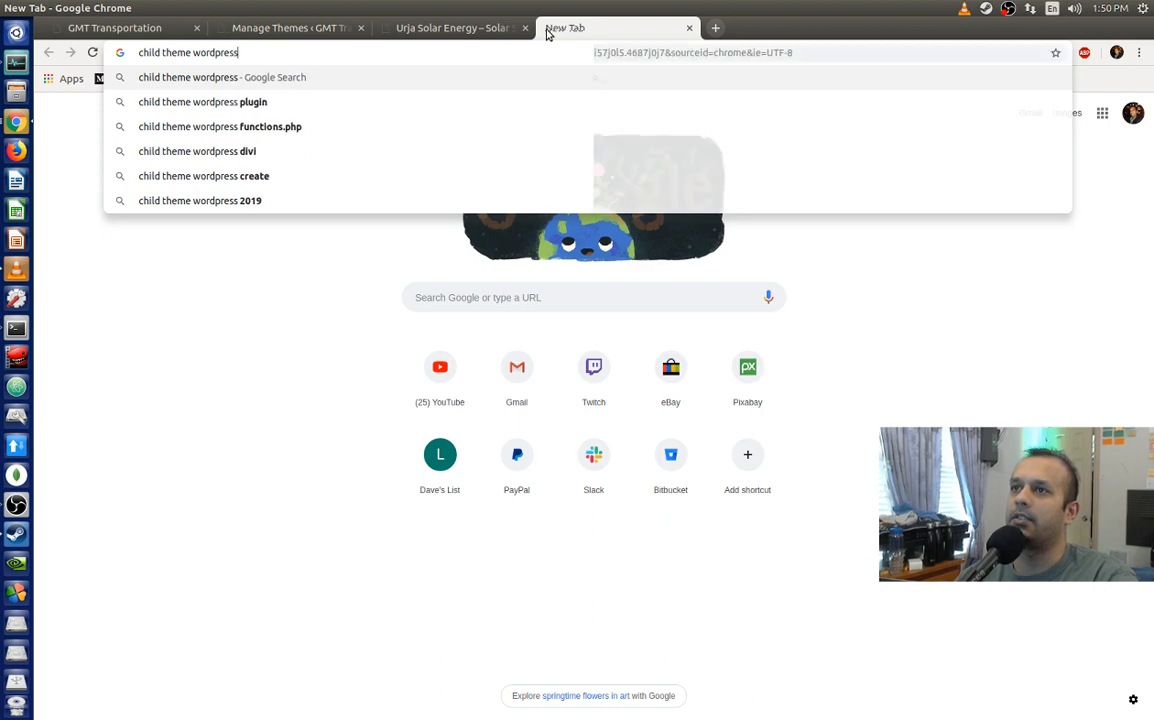
key(Return)
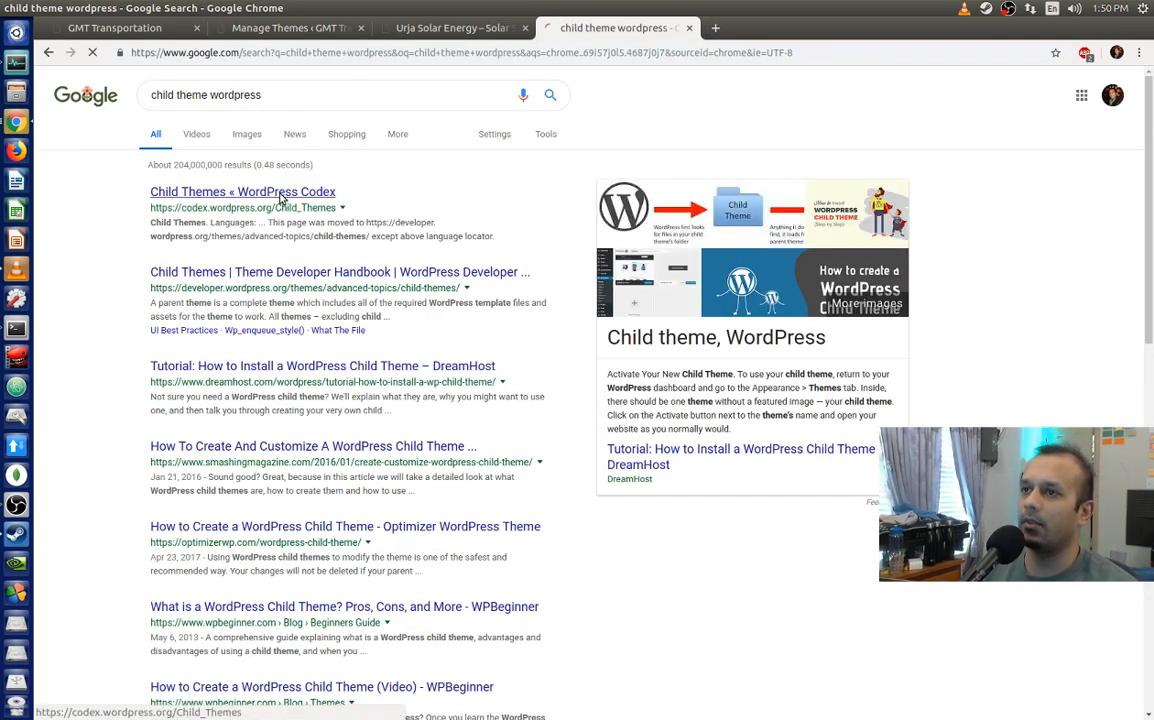
Step: Open the WordPress Theme Handbook's Child Themes page from the Codex result and read how to create a child theme folder and stylesheet
click(283, 194)
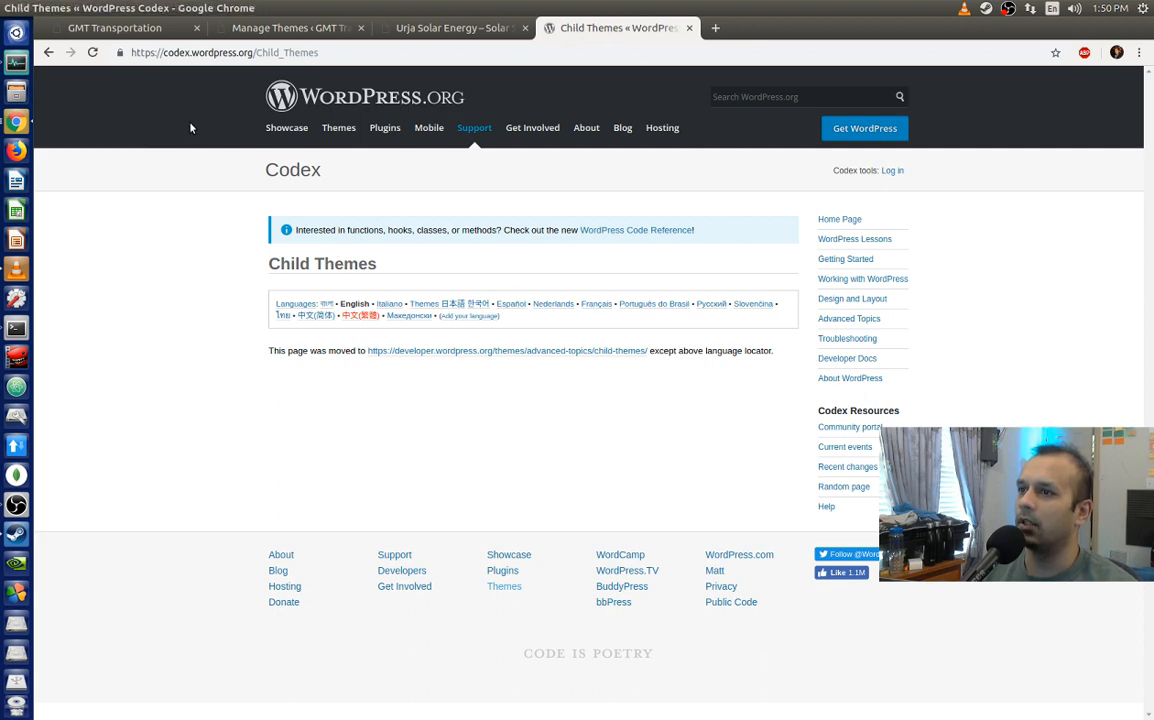
click(615, 350)
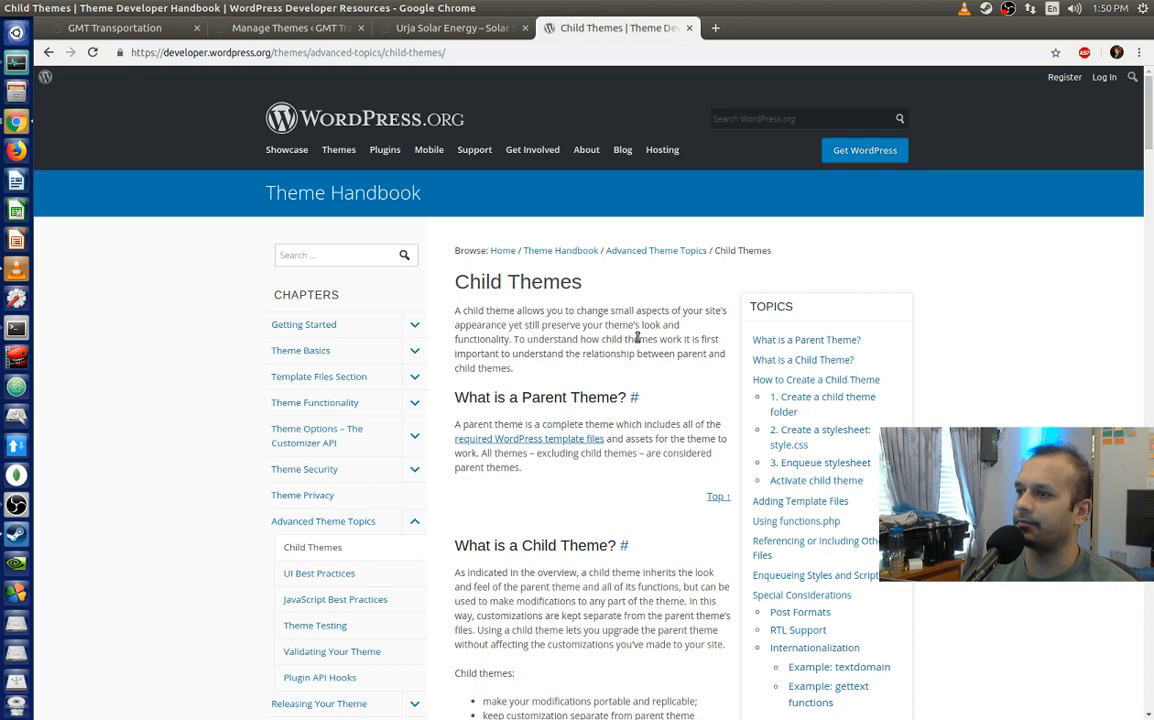
scroll(637, 338, down, 2)
scroll(640, 342, down, 4)
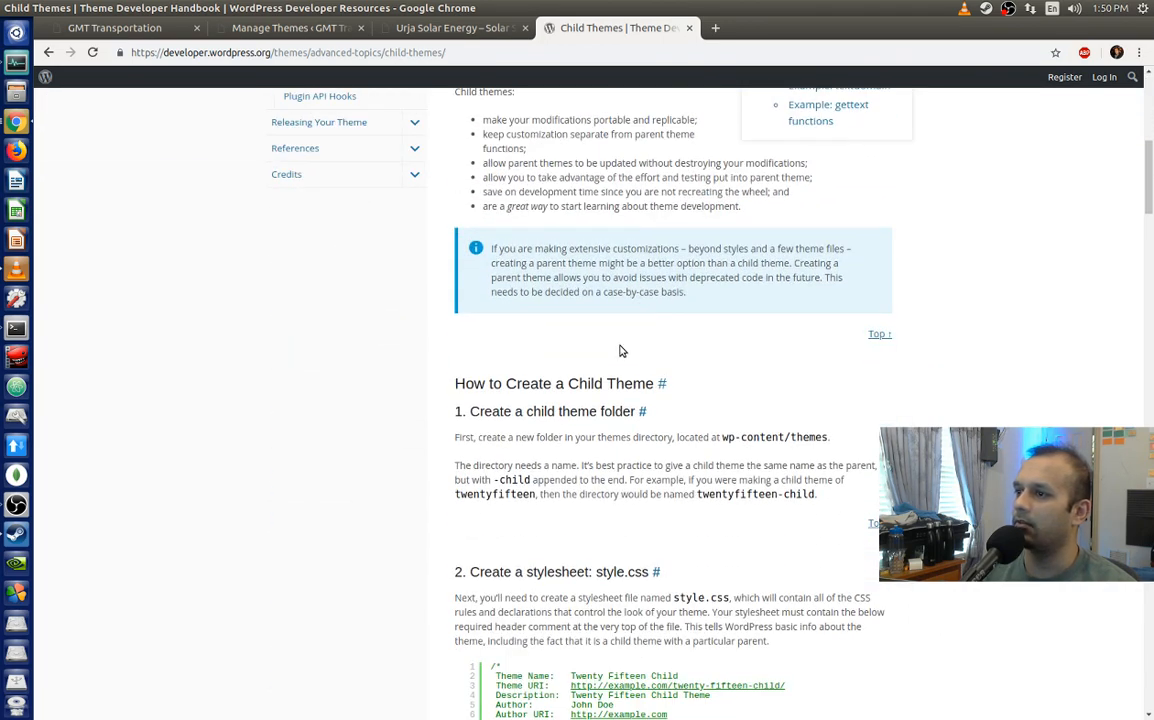
scroll(620, 351, down, 2)
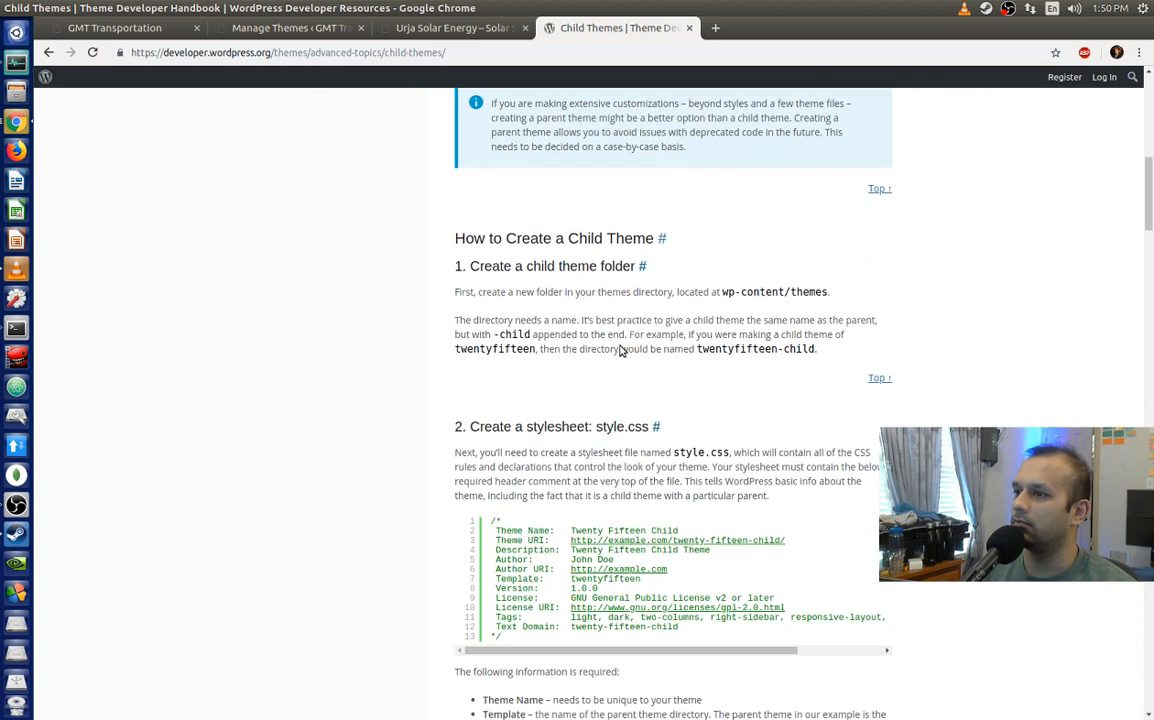
scroll(633, 332, down, 3)
scroll(646, 325, up, 2)
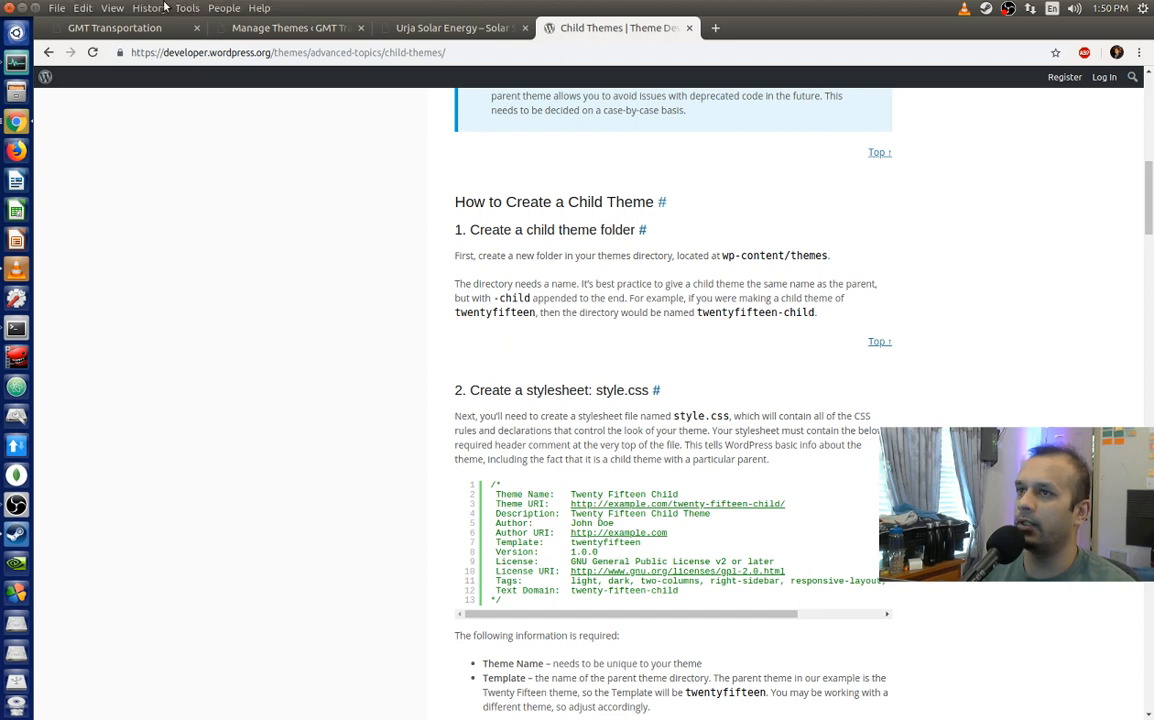
Step: Return to the GMT Transportation admin and open the page for adding new plugins
click(270, 27)
scroll(343, 458, down, 4)
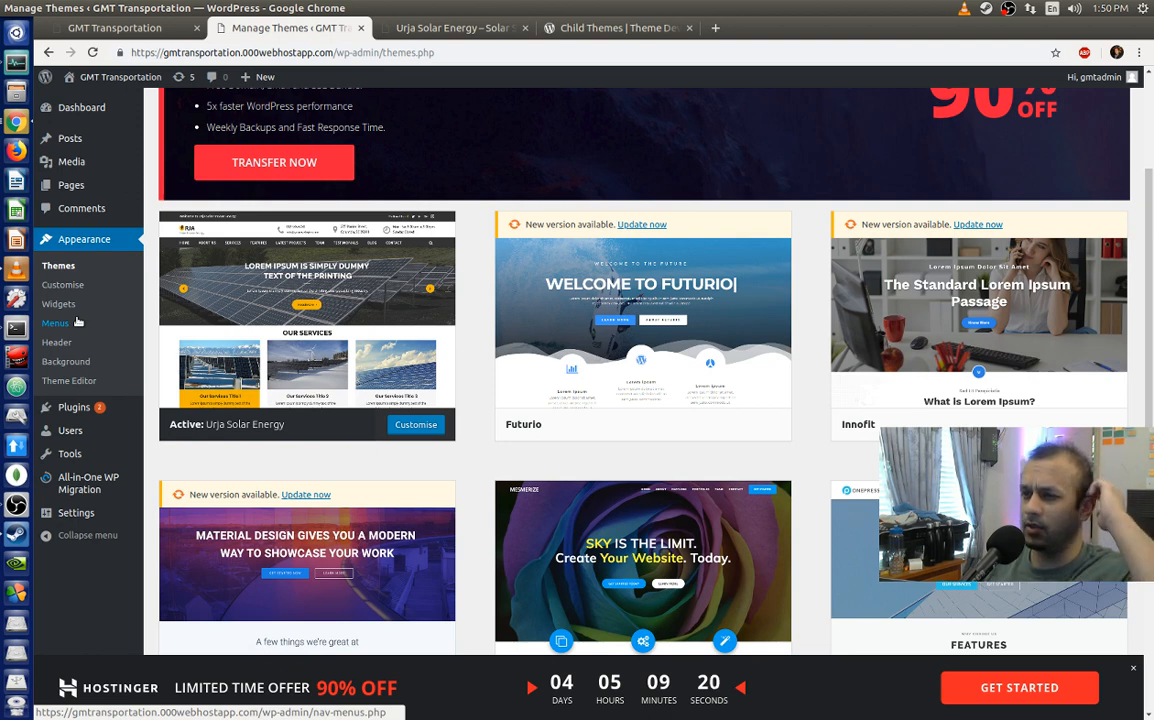
click(86, 411)
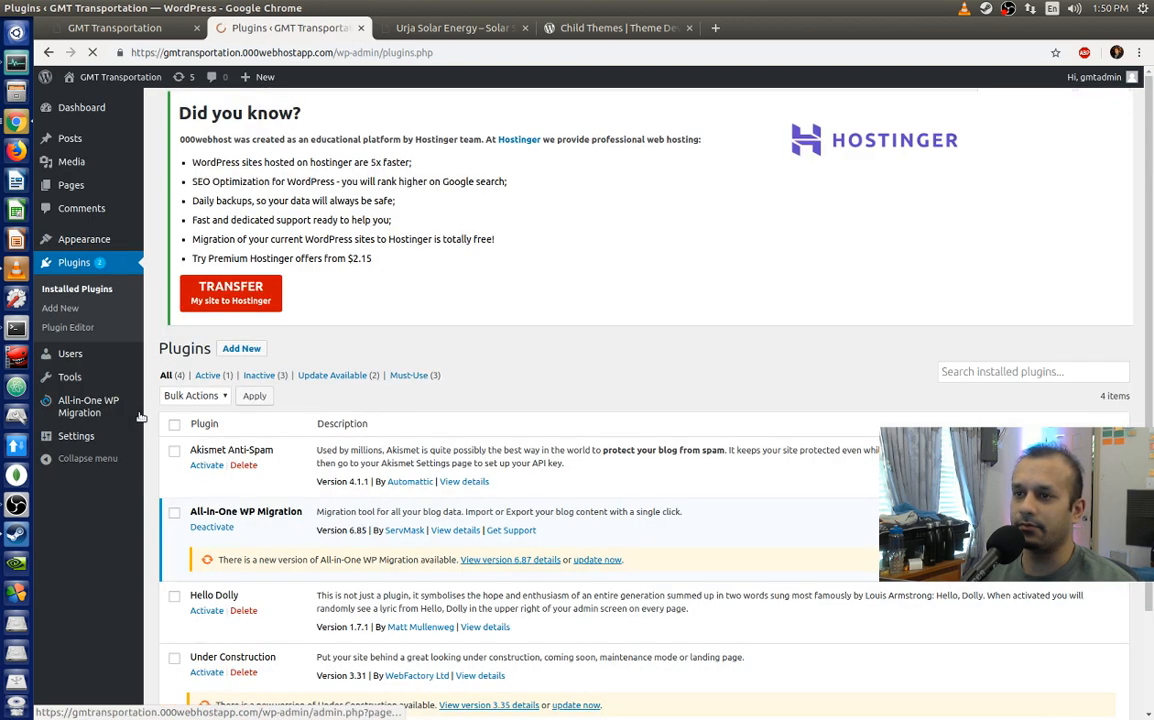
scroll(283, 124, down, 1)
scroll(283, 124, up, 1)
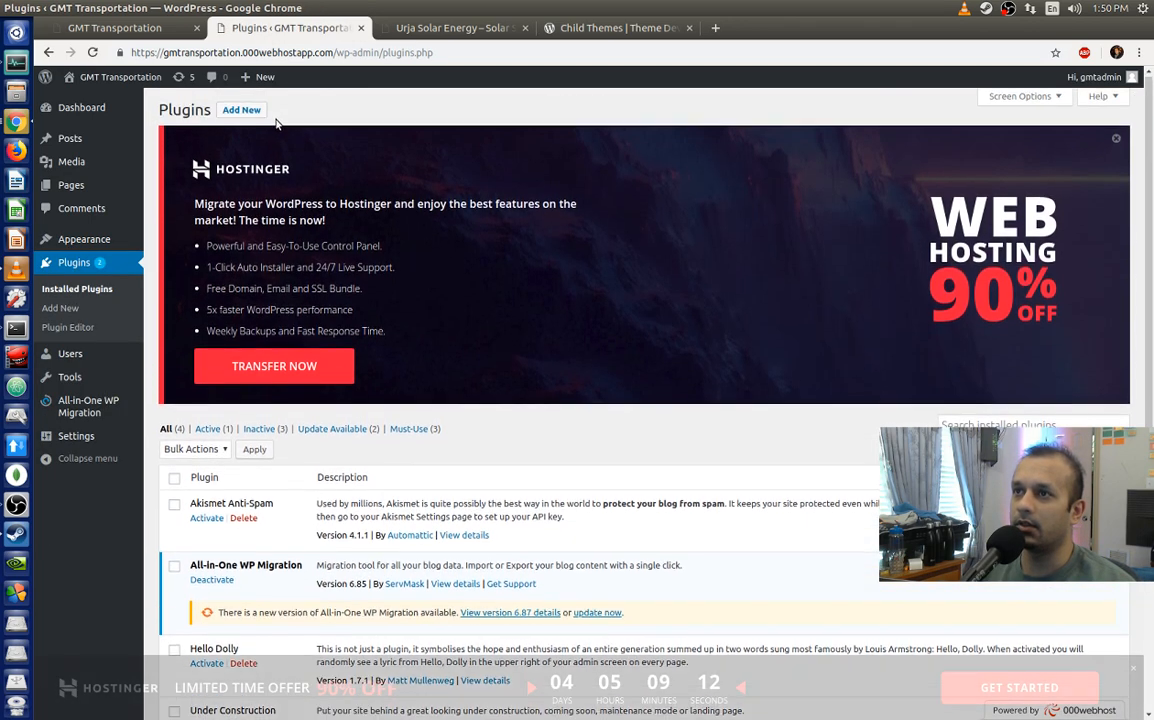
click(241, 111)
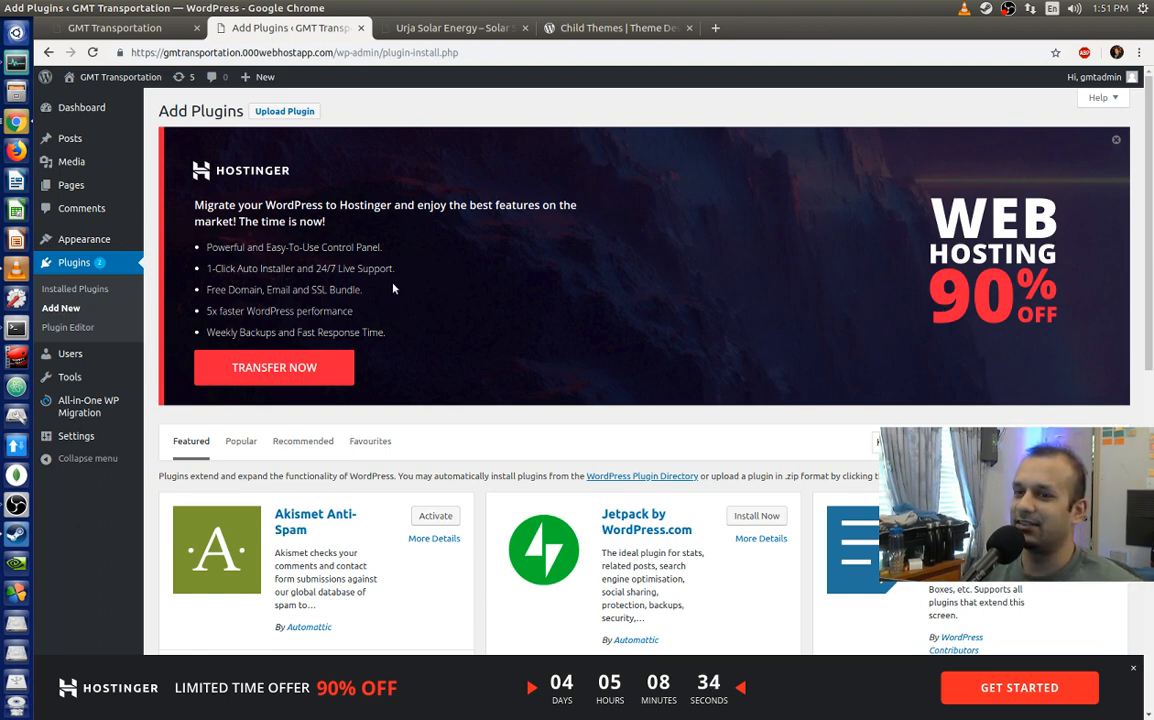
Step: Search the available plugins for "file"
scroll(392, 285, down, 1)
scroll(397, 275, up, 1)
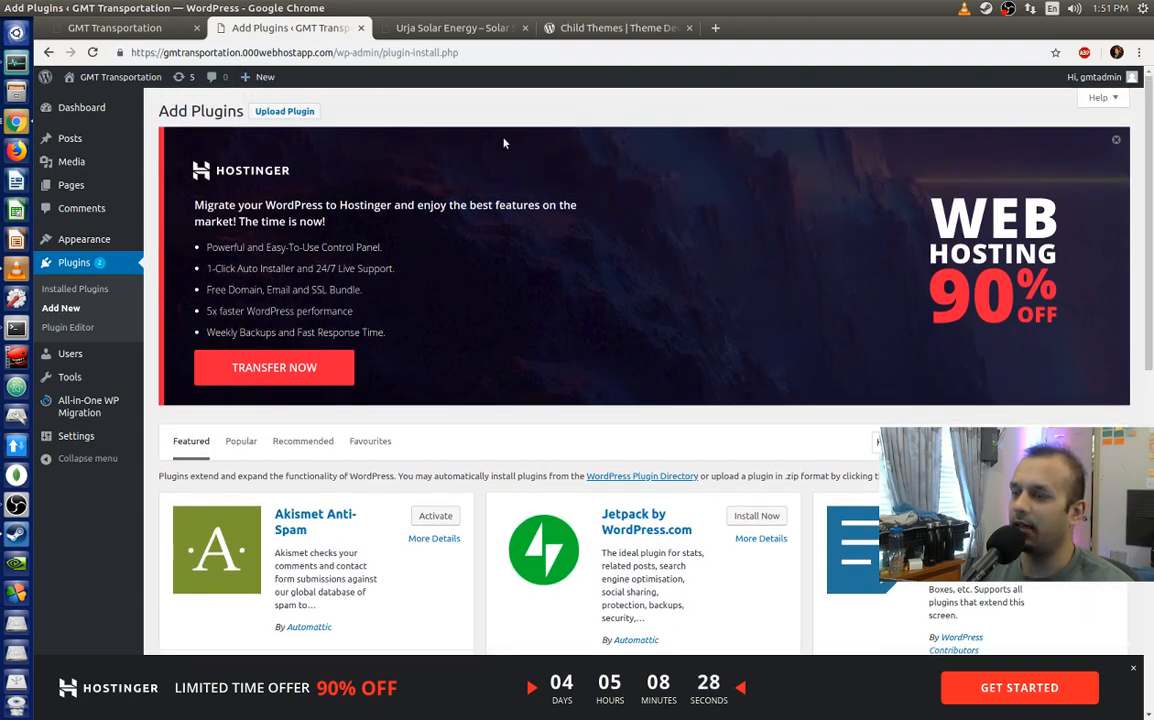
scroll(509, 140, down, 2)
scroll(511, 138, down, 3)
scroll(511, 138, up, 2)
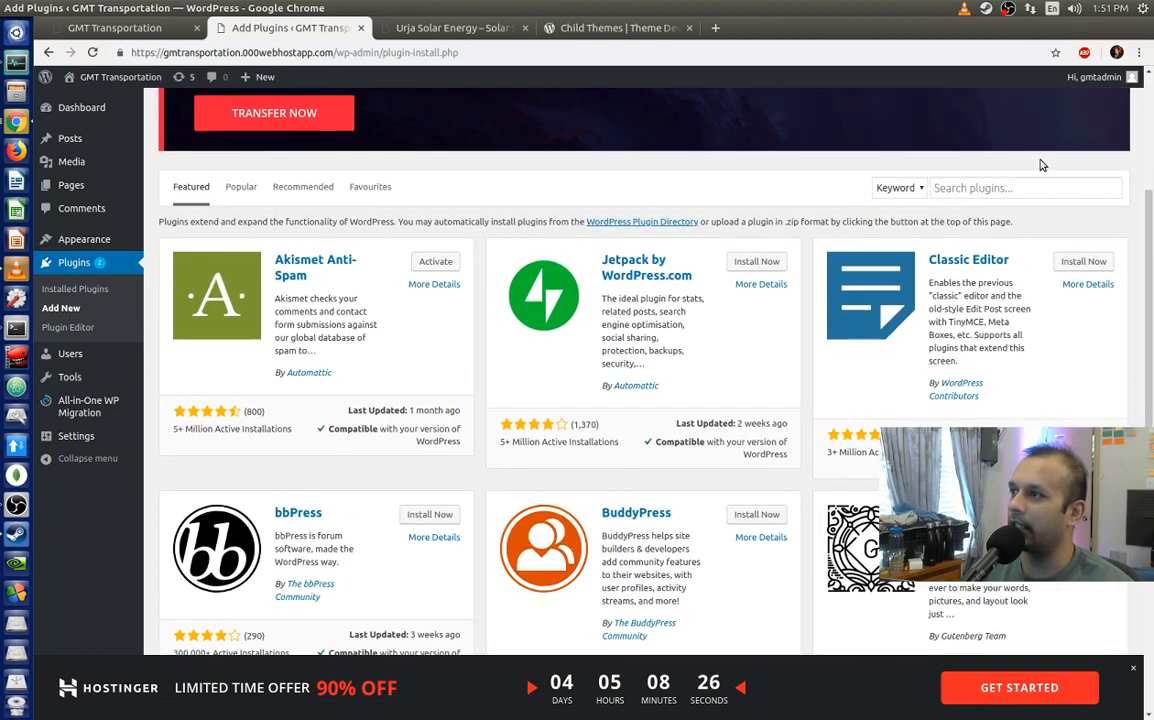
click(982, 188)
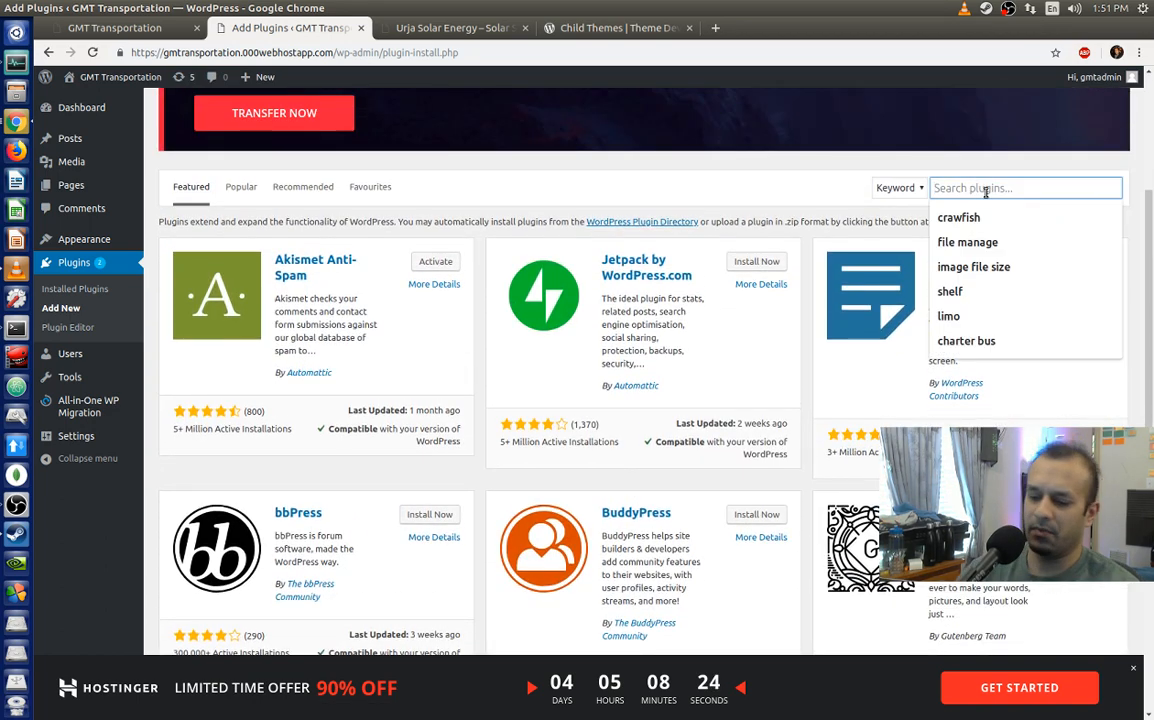
text(fi)
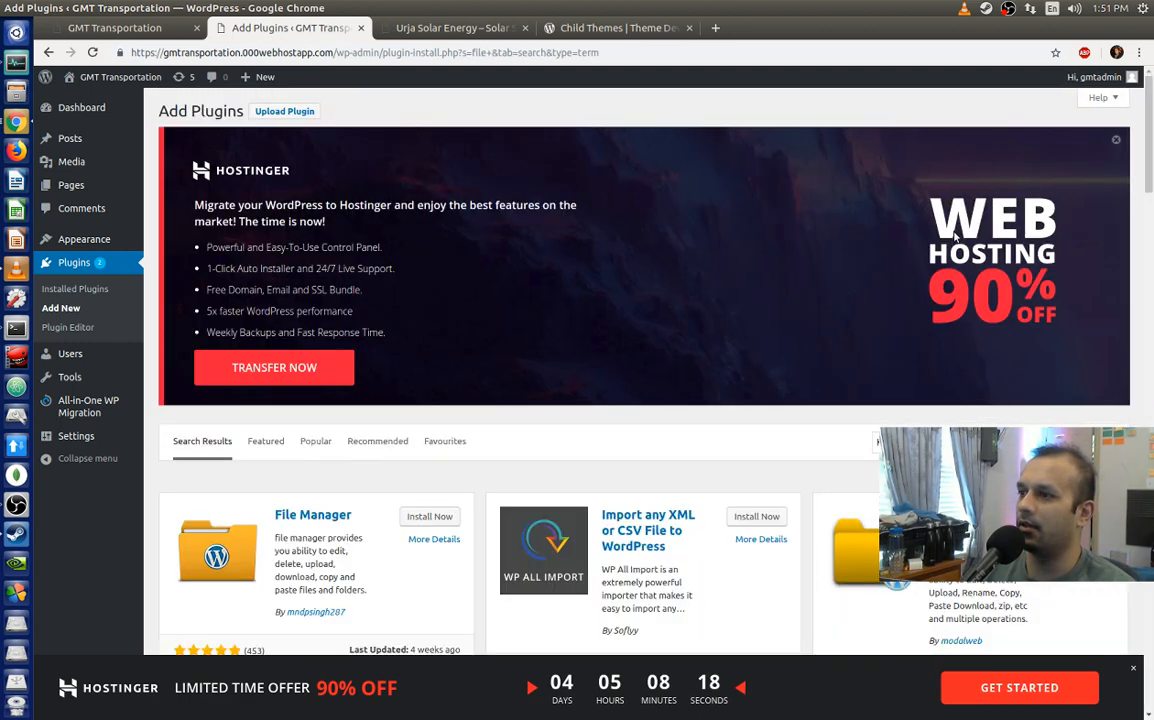
Step: Install and activate the File Manager plugin by mndpsingh287
scroll(801, 332, down, 3)
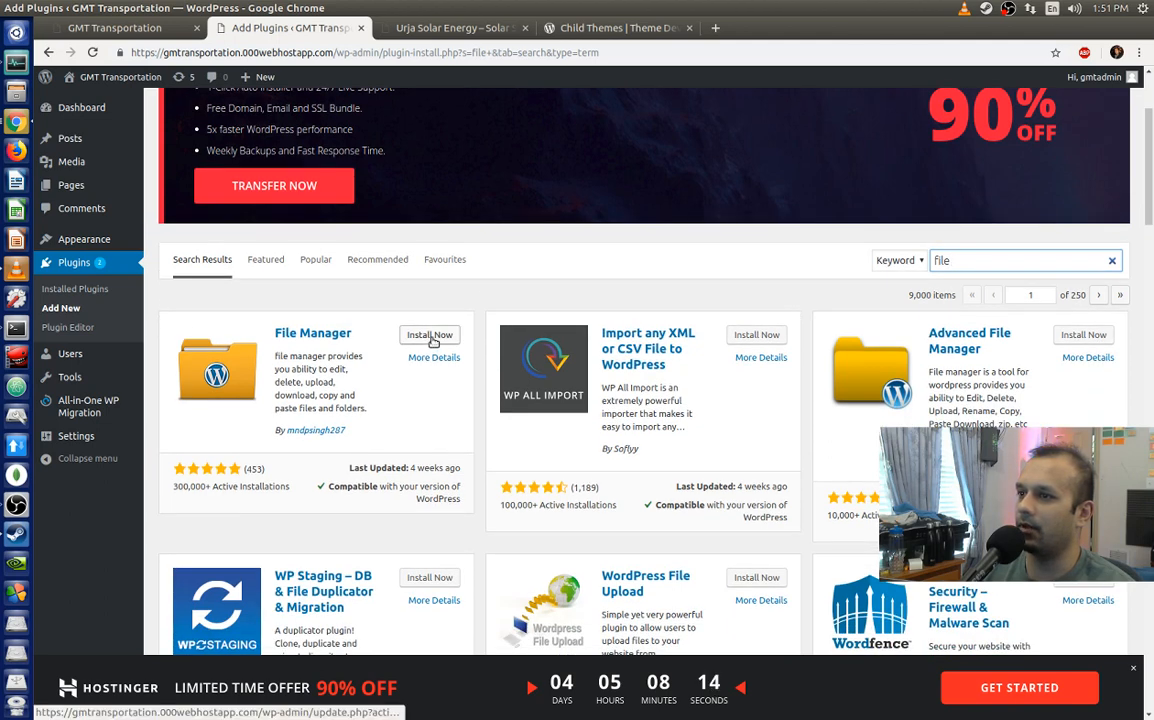
scroll(433, 342, down, 2)
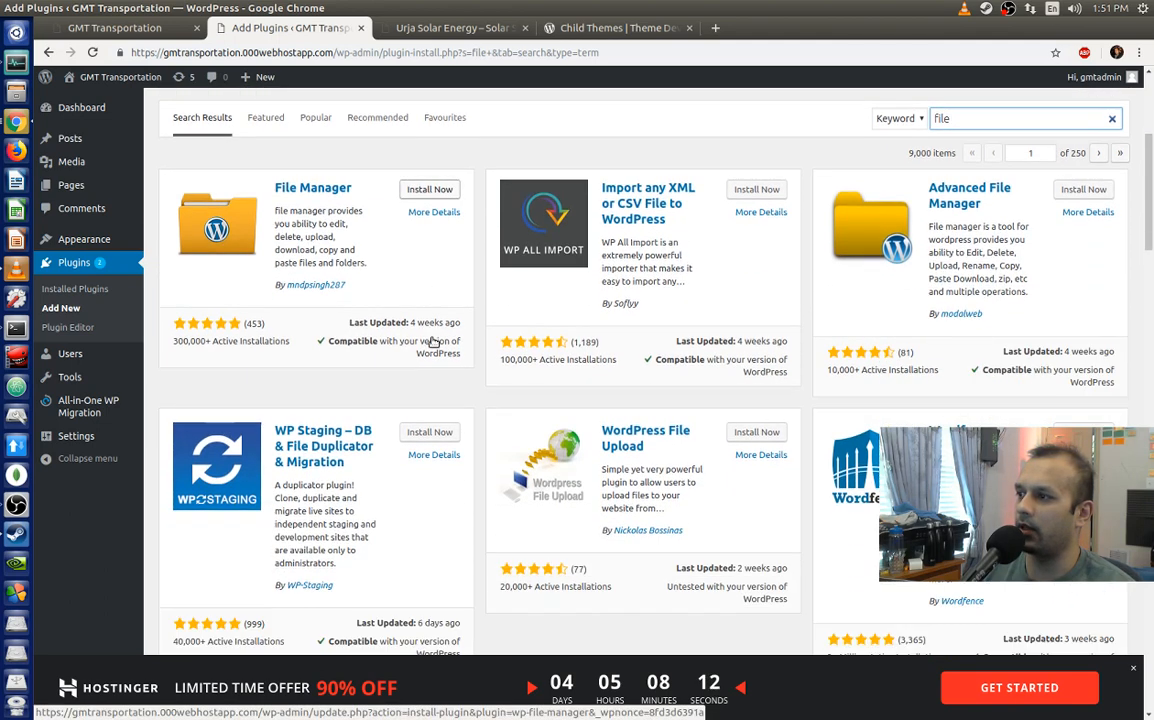
scroll(432, 340, up, 1)
click(441, 264)
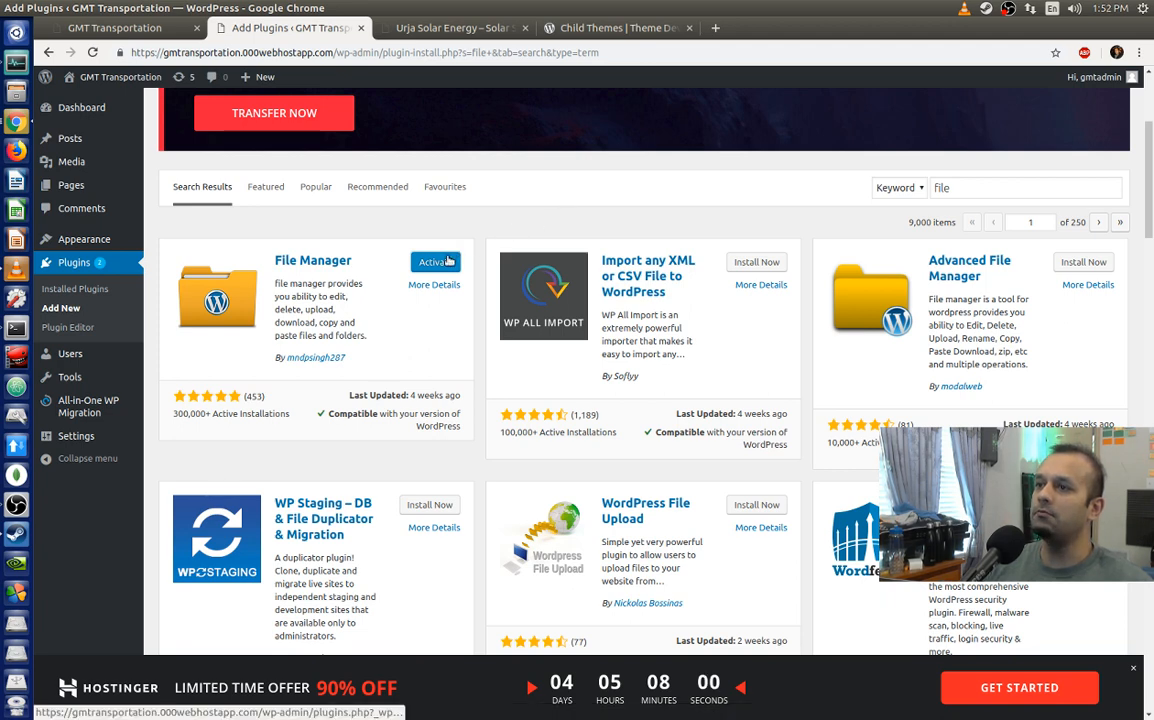
click(448, 261)
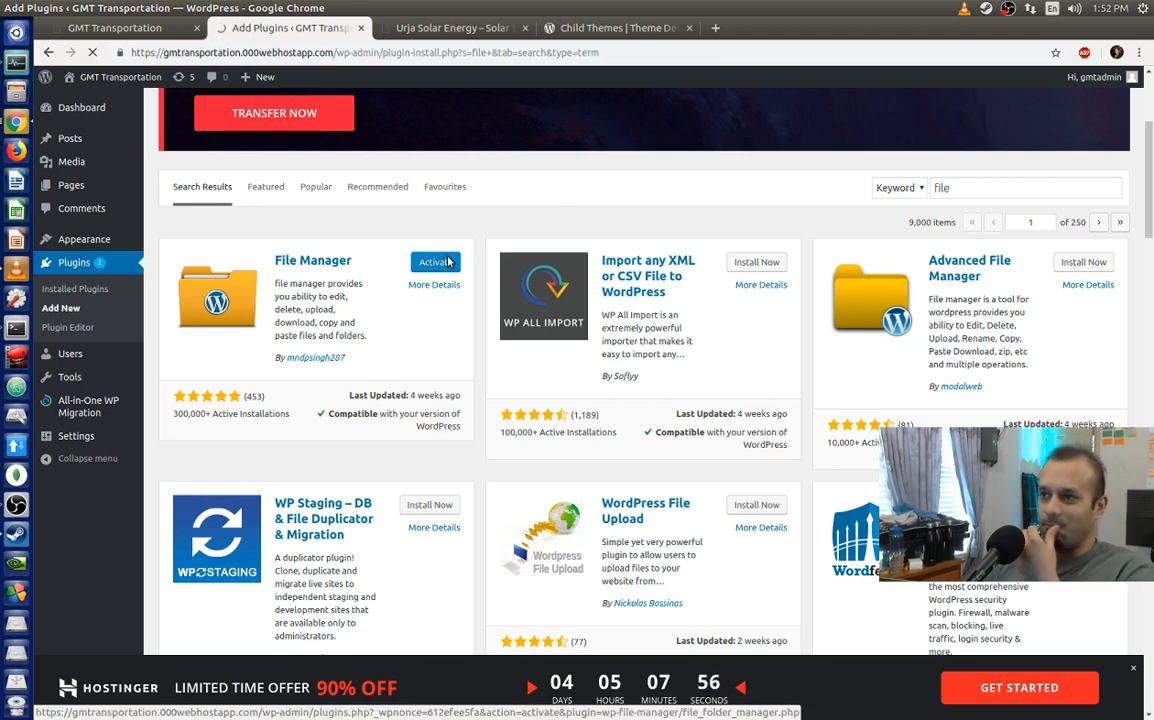
Step: Open WP File Manager, decline its newsletter subscription and look over the files in public_html
scroll(553, 420, down, 5)
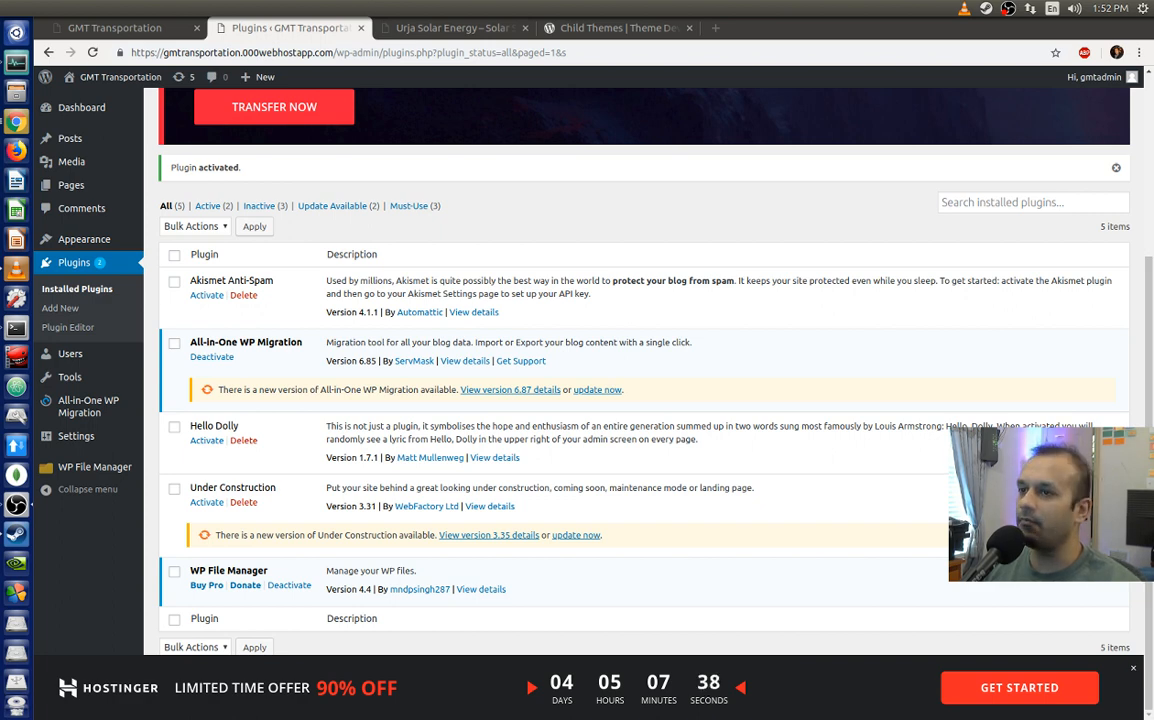
scroll(710, 322, up, 3)
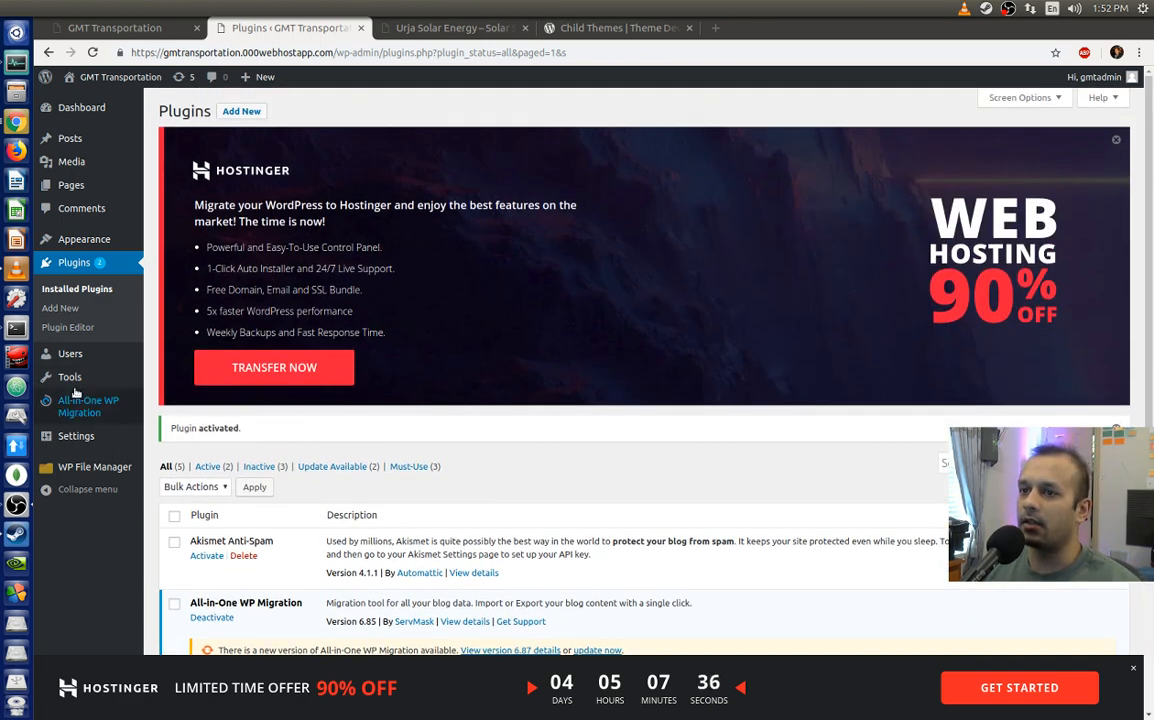
click(78, 469)
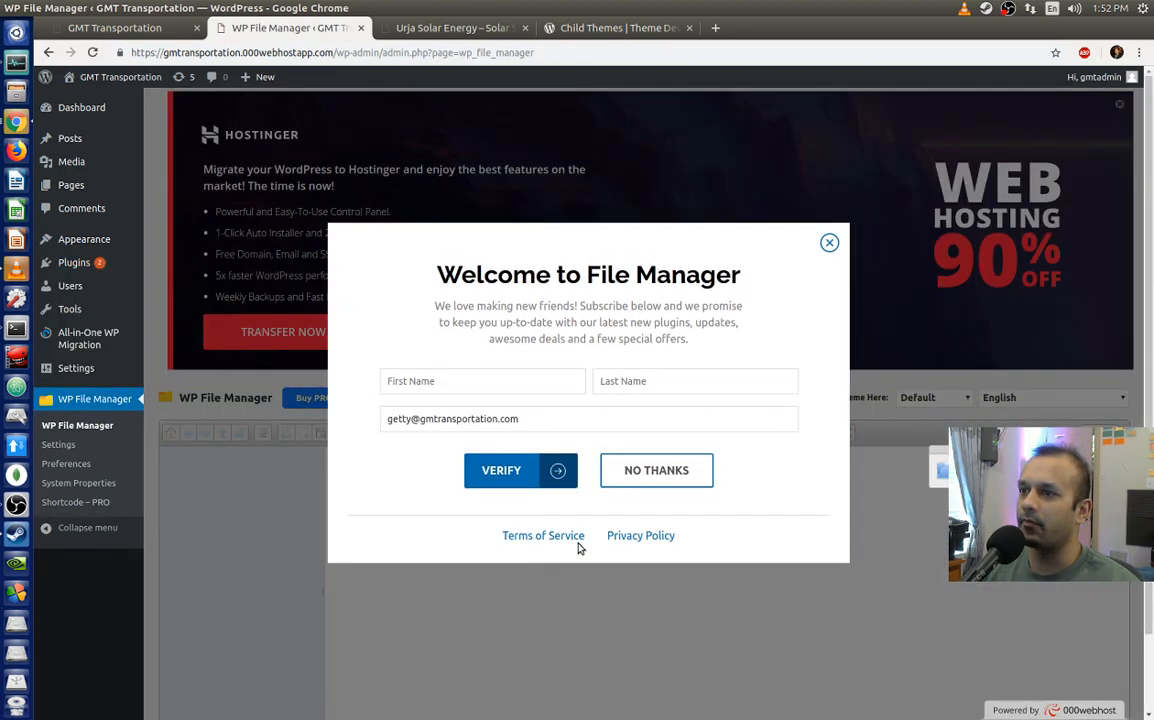
click(651, 483)
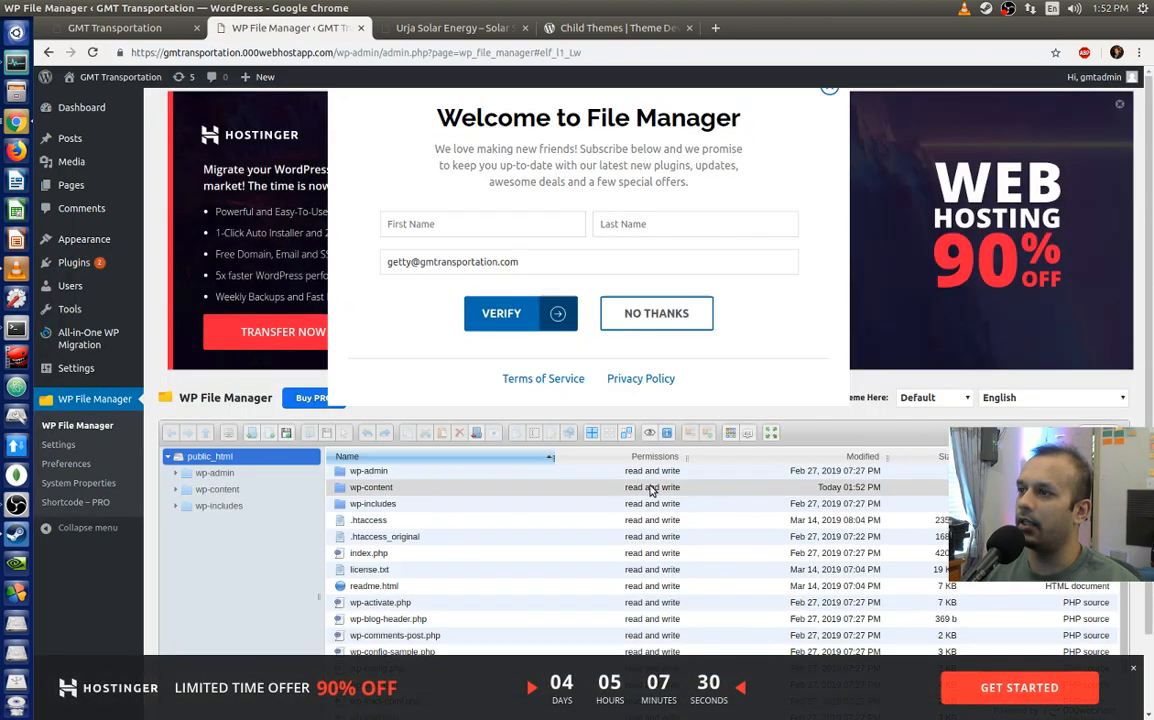
scroll(675, 437, down, 1)
scroll(412, 420, down, 3)
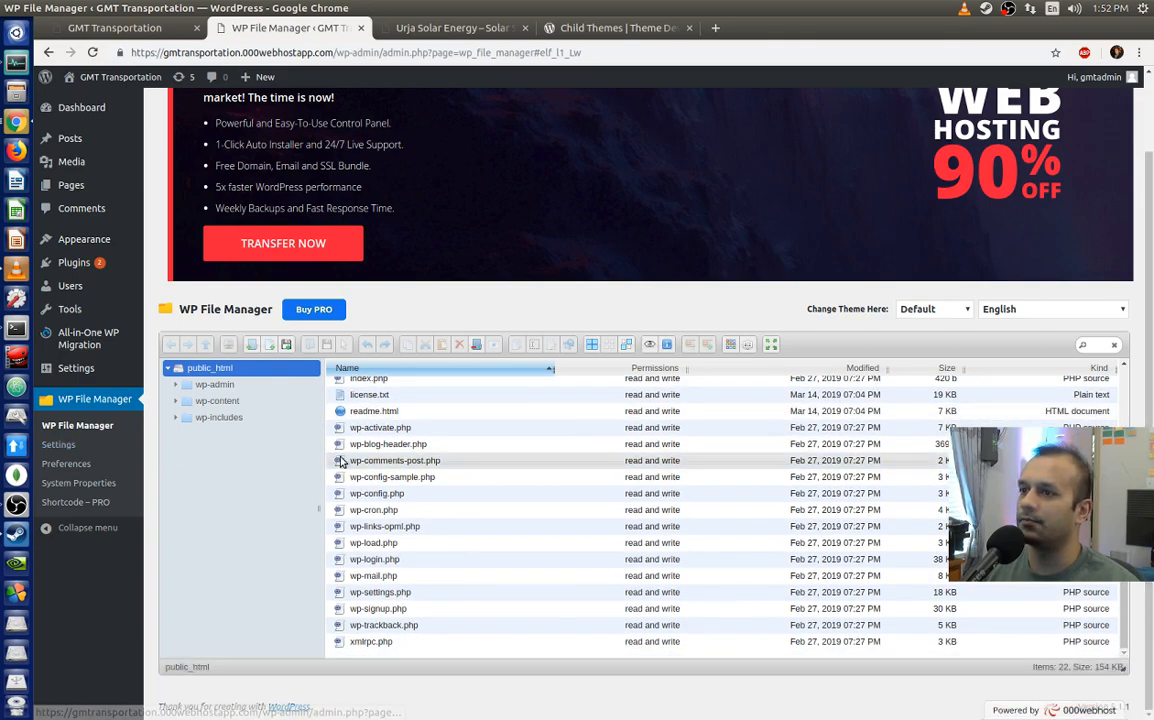
scroll(320, 463, up, 3)
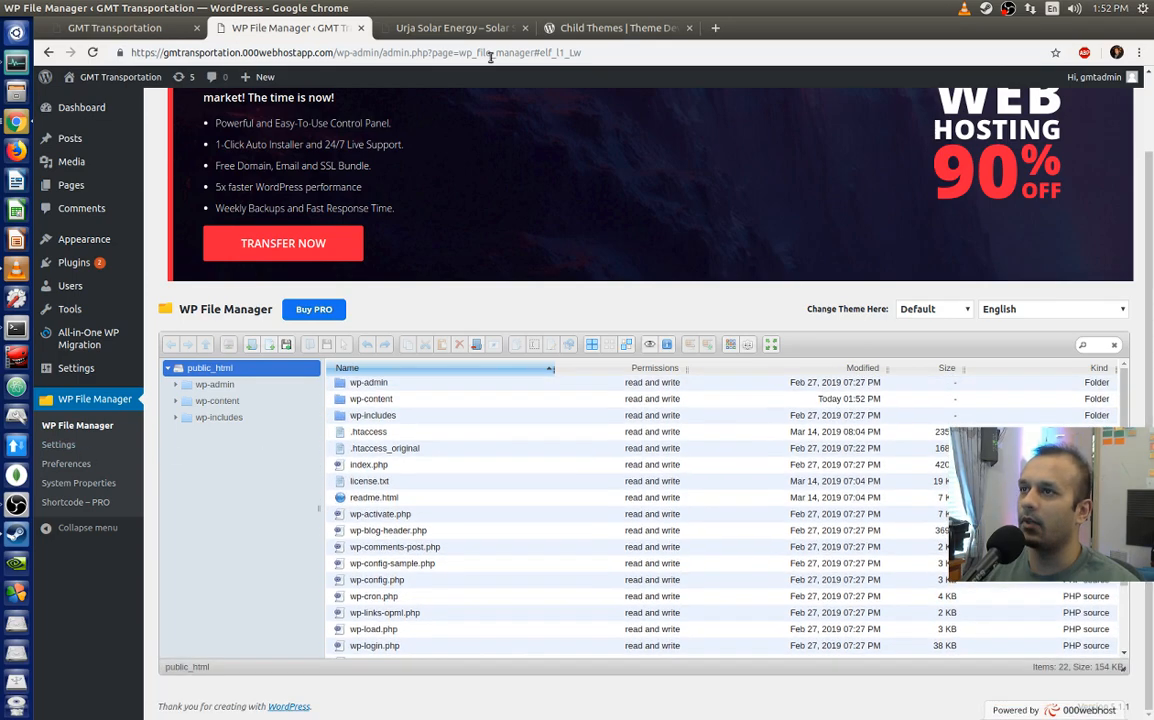
Step: Recheck the handbook's child theme folder instructions and the Urja Solar Energy demo, returning to WP File Manager
click(585, 34)
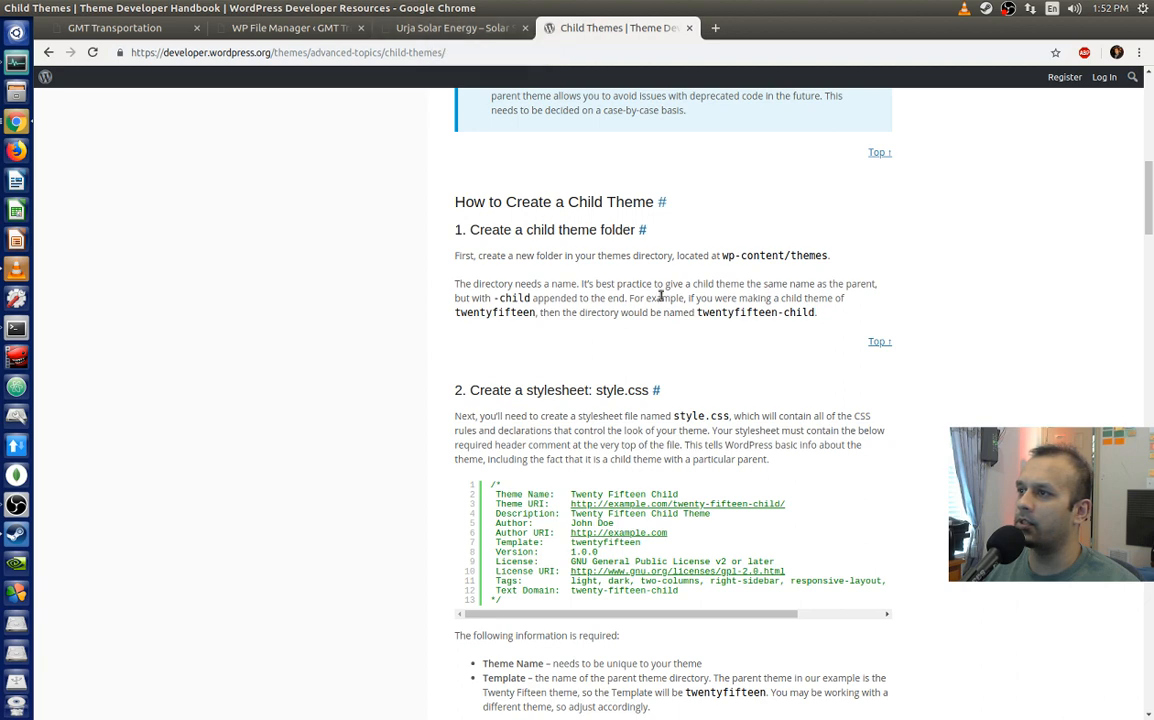
click(390, 31)
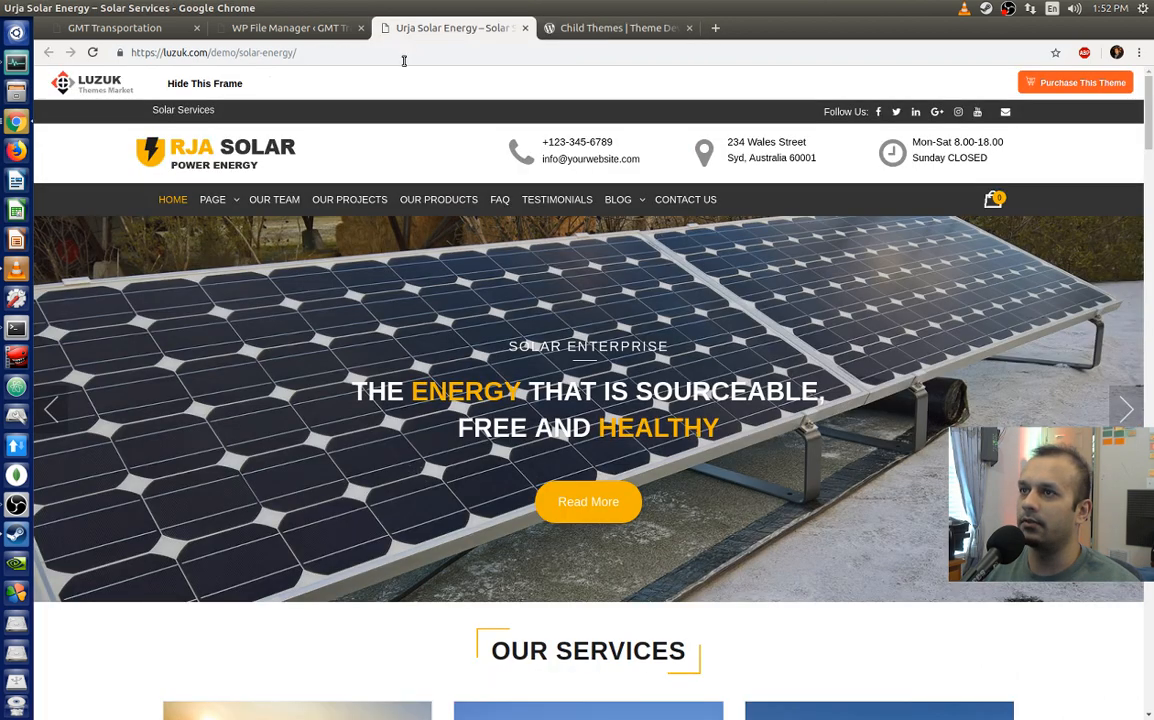
click(324, 33)
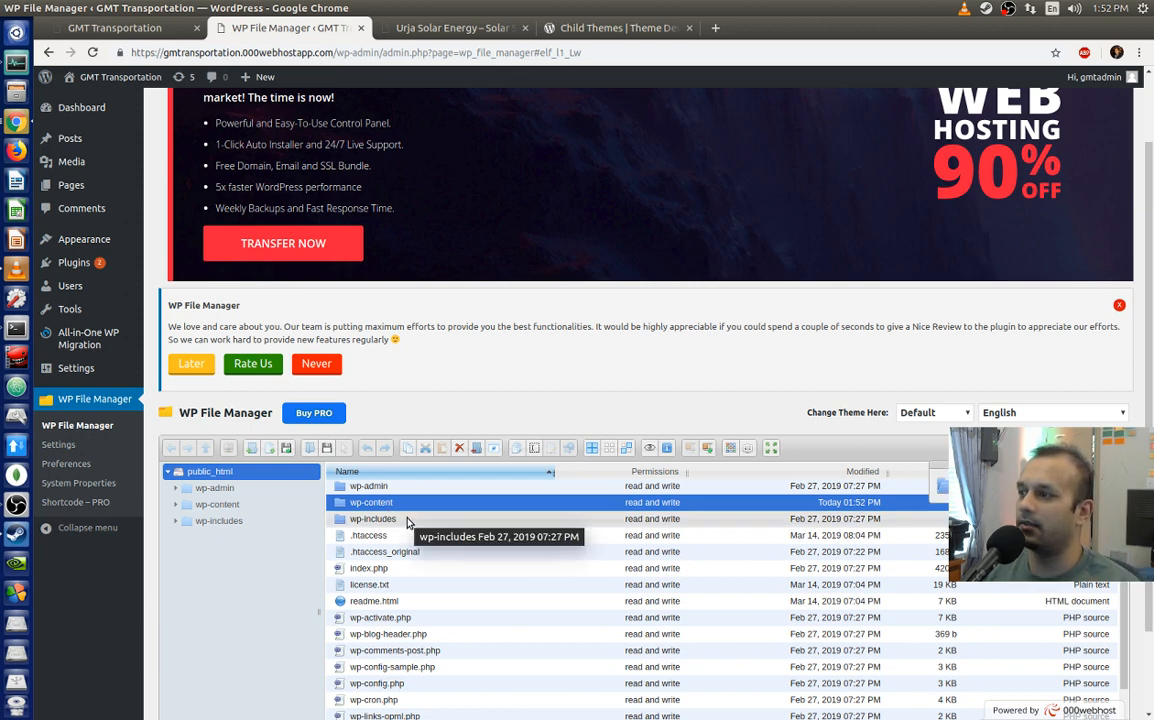
Step: Open the wp-content/themes folder and select the urja-solar-energy theme folder
double_click(370, 502)
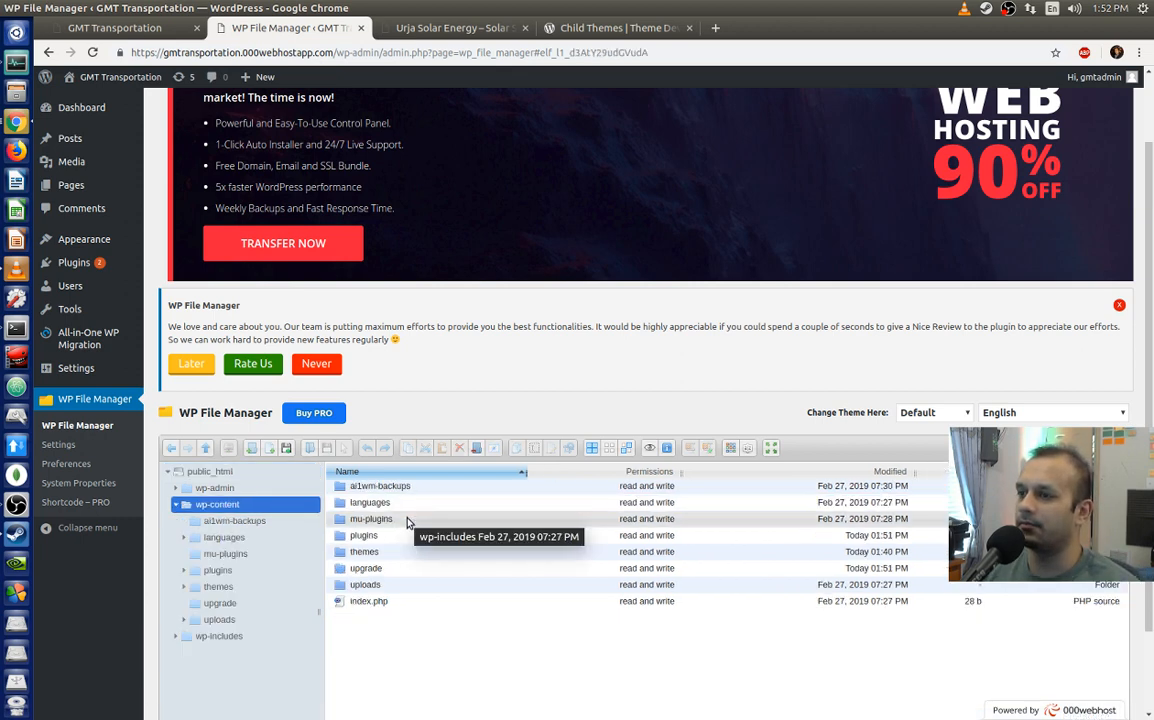
click(370, 552)
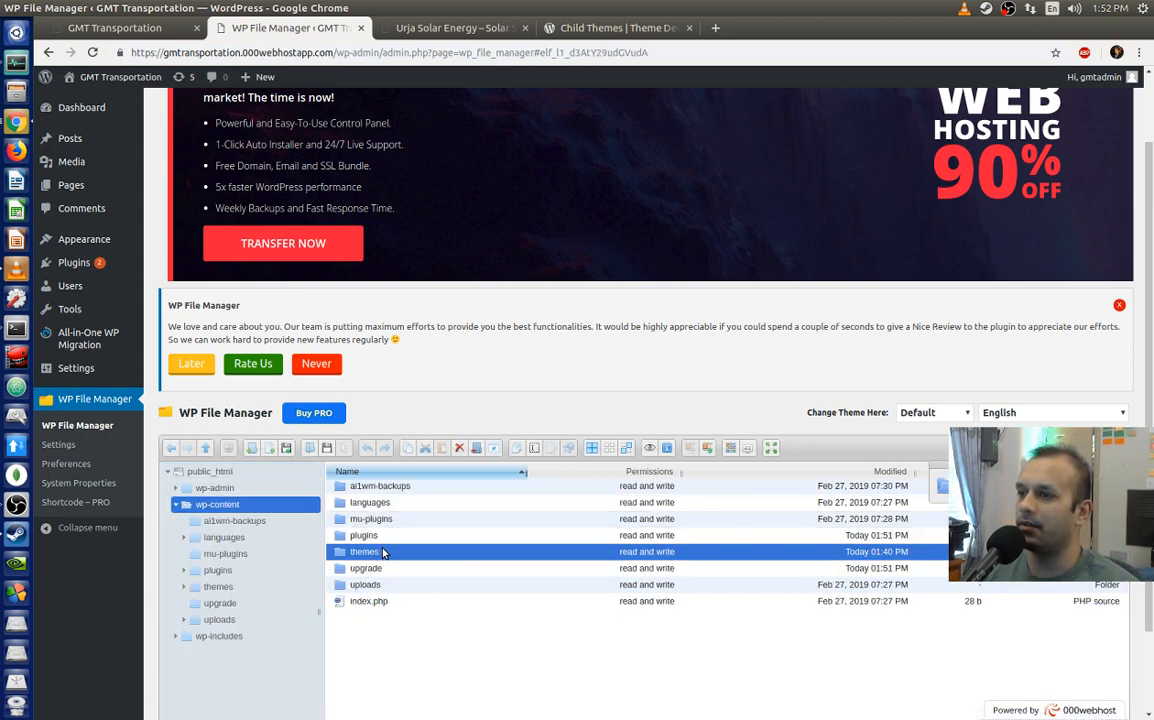
double_click(378, 552)
scroll(386, 507, down, 2)
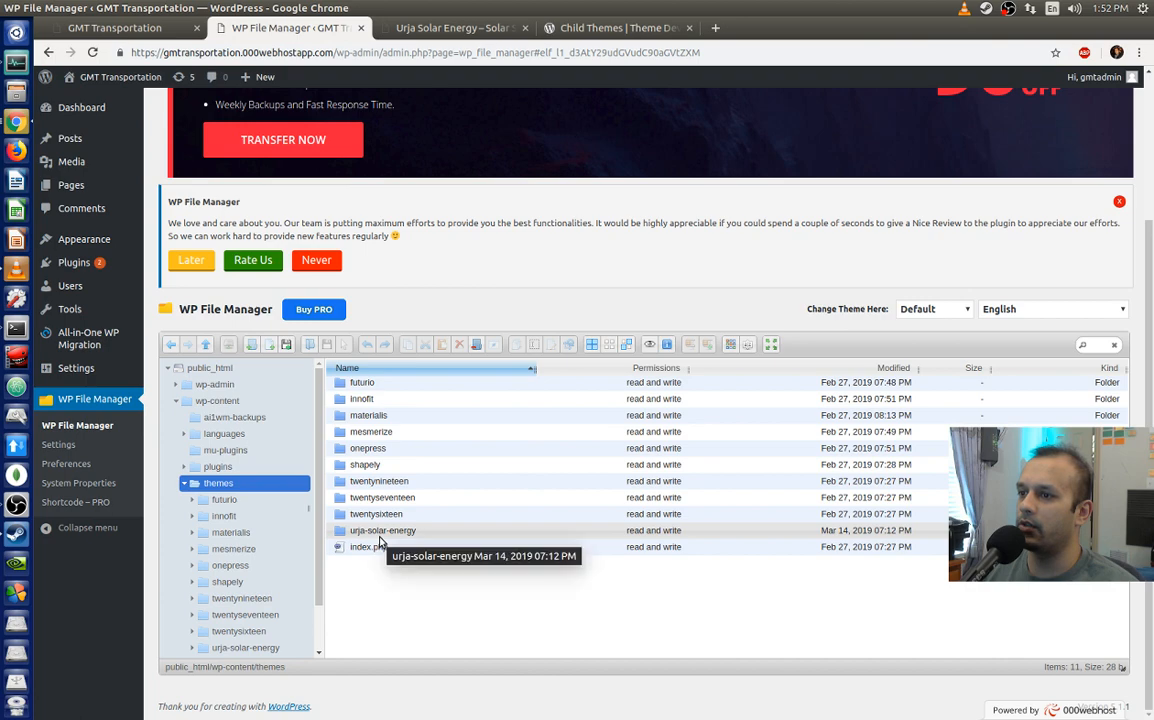
click(385, 531)
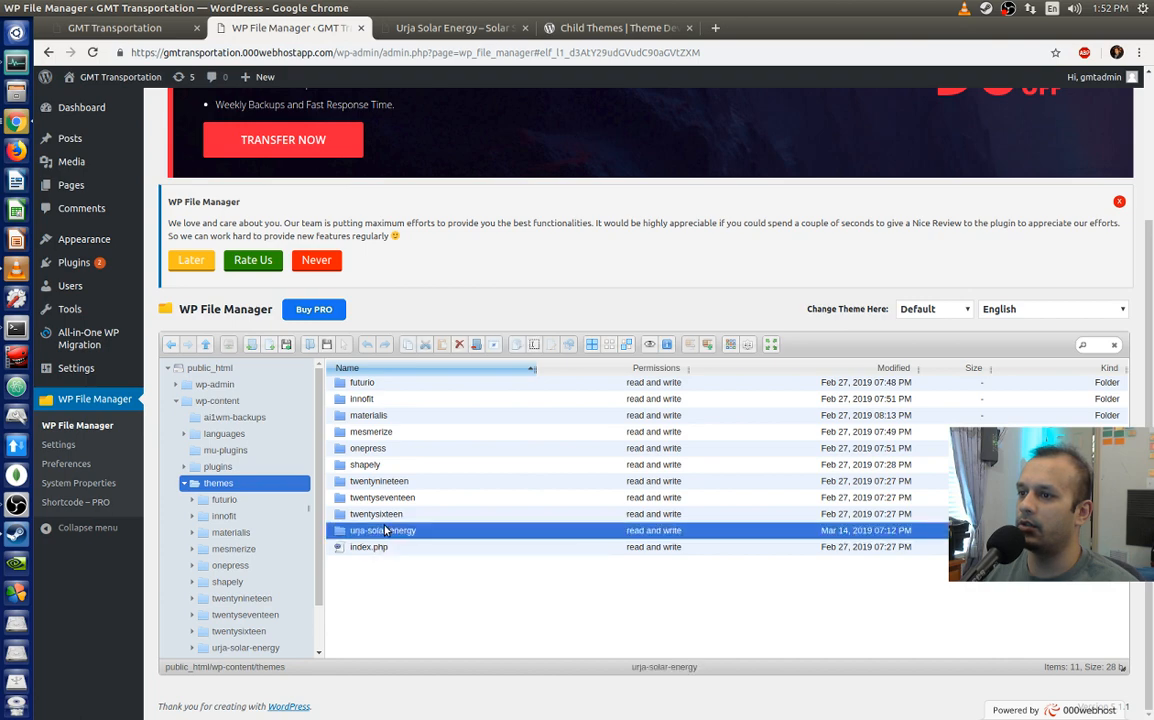
click(445, 28)
click(290, 28)
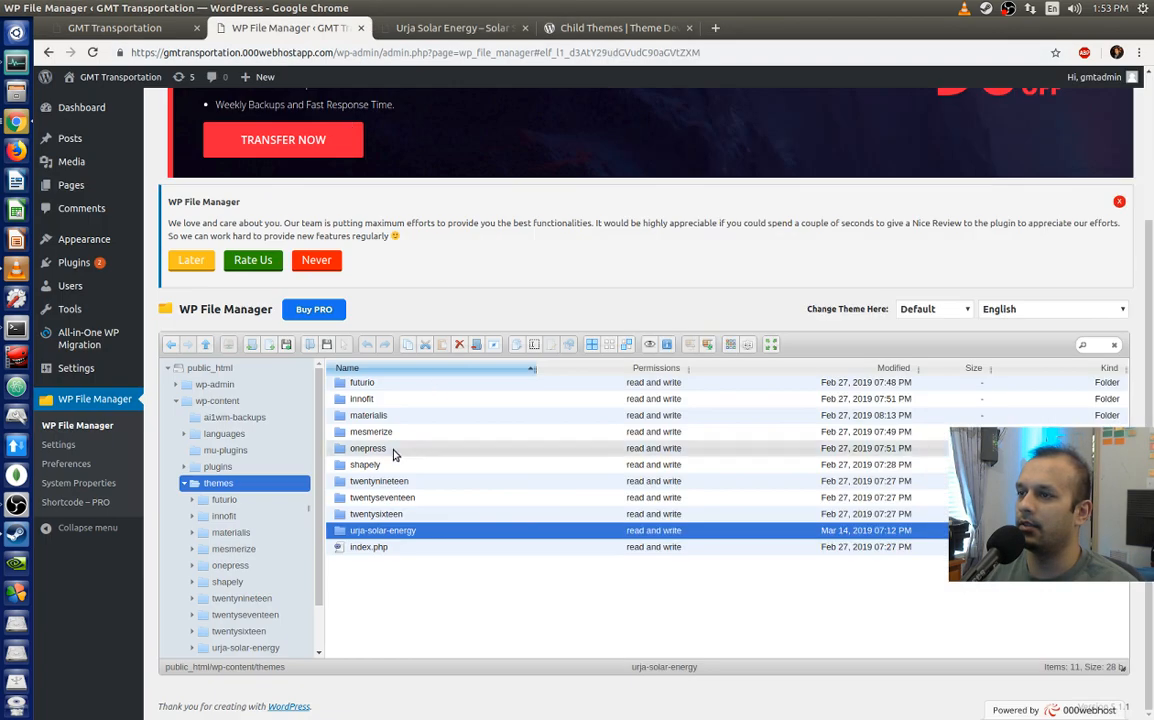
Step: Create a folder named urja-solar-energy-mychild inside the wp-content/themes directory
click(405, 585)
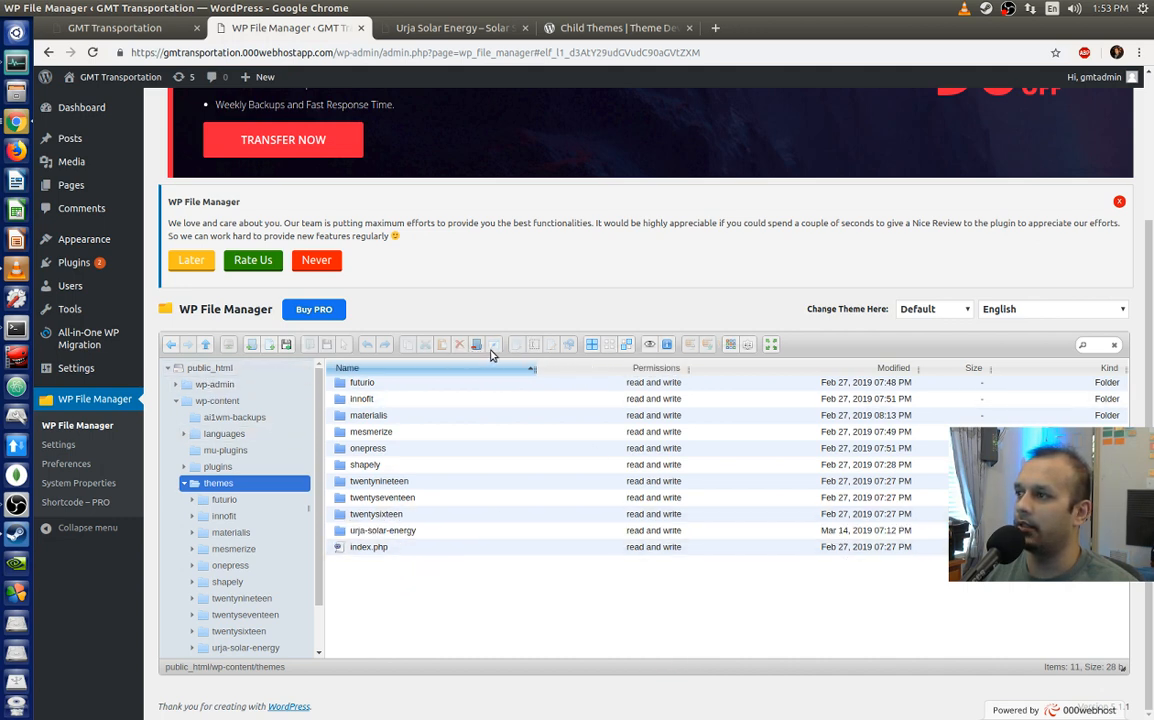
right_click(392, 598)
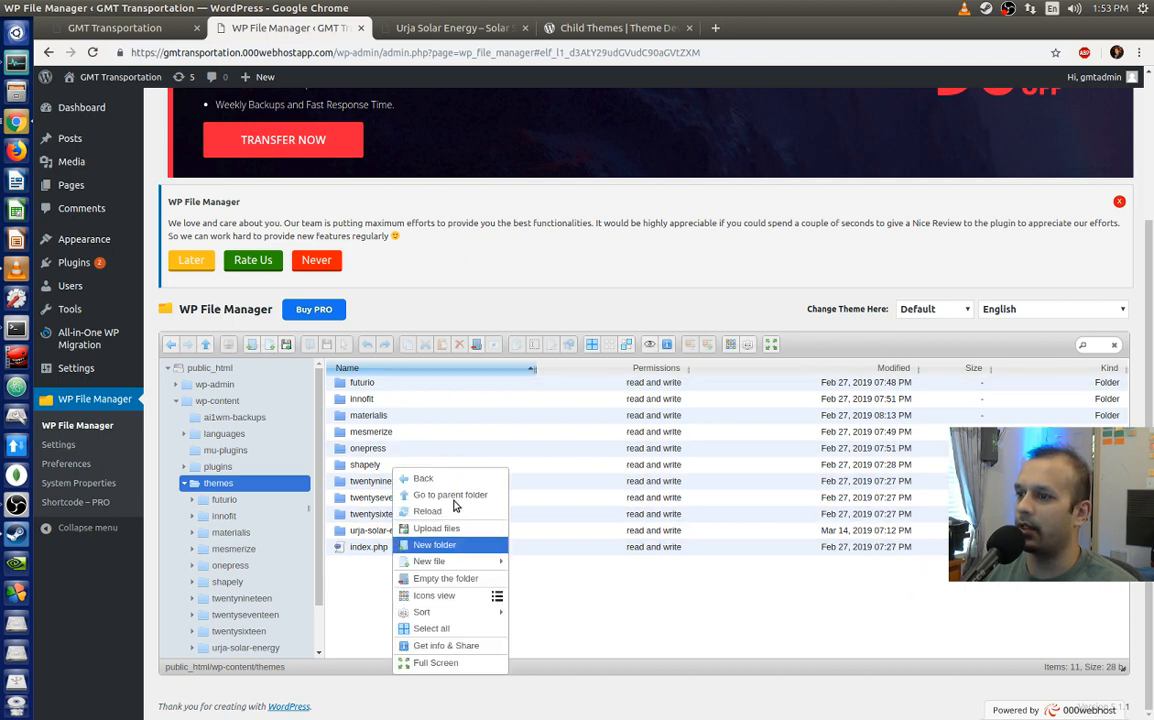
click(453, 546)
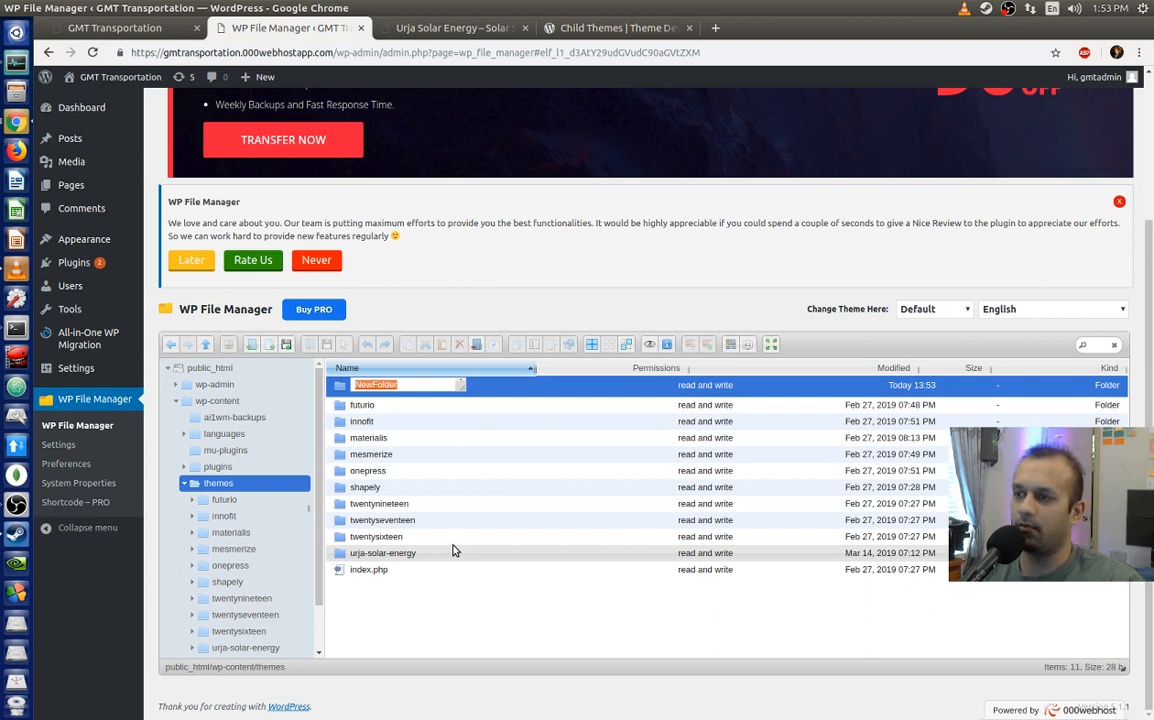
text(urja-solar-)
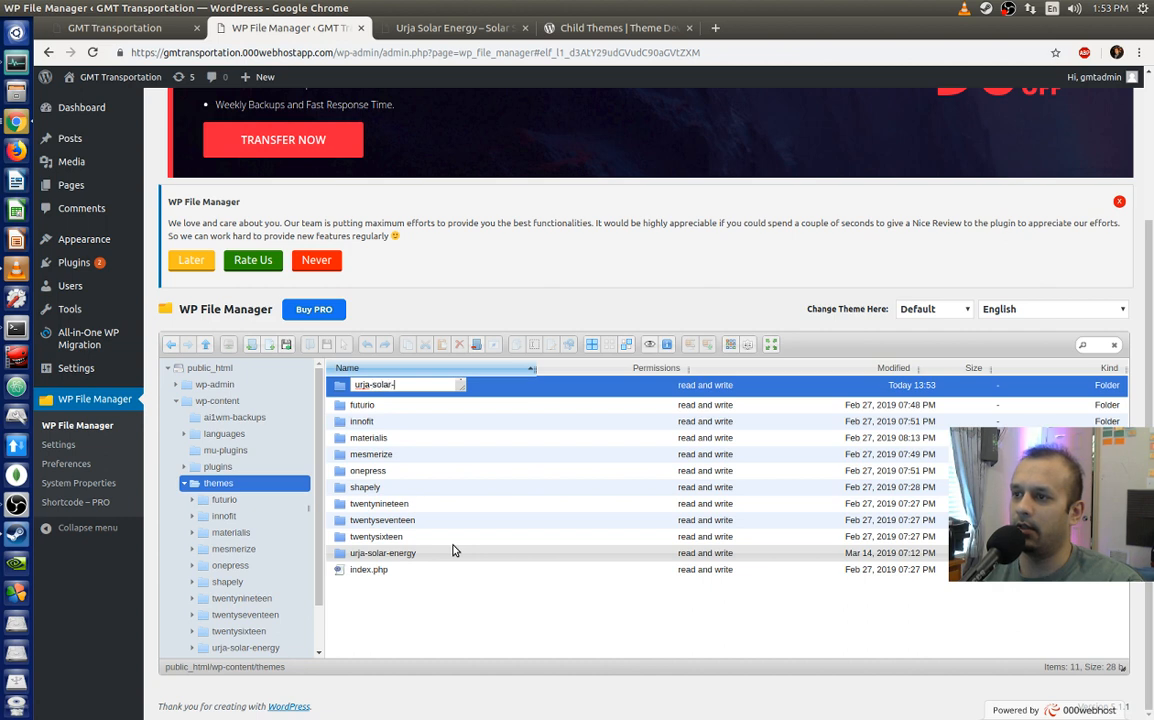
text(energy-my)
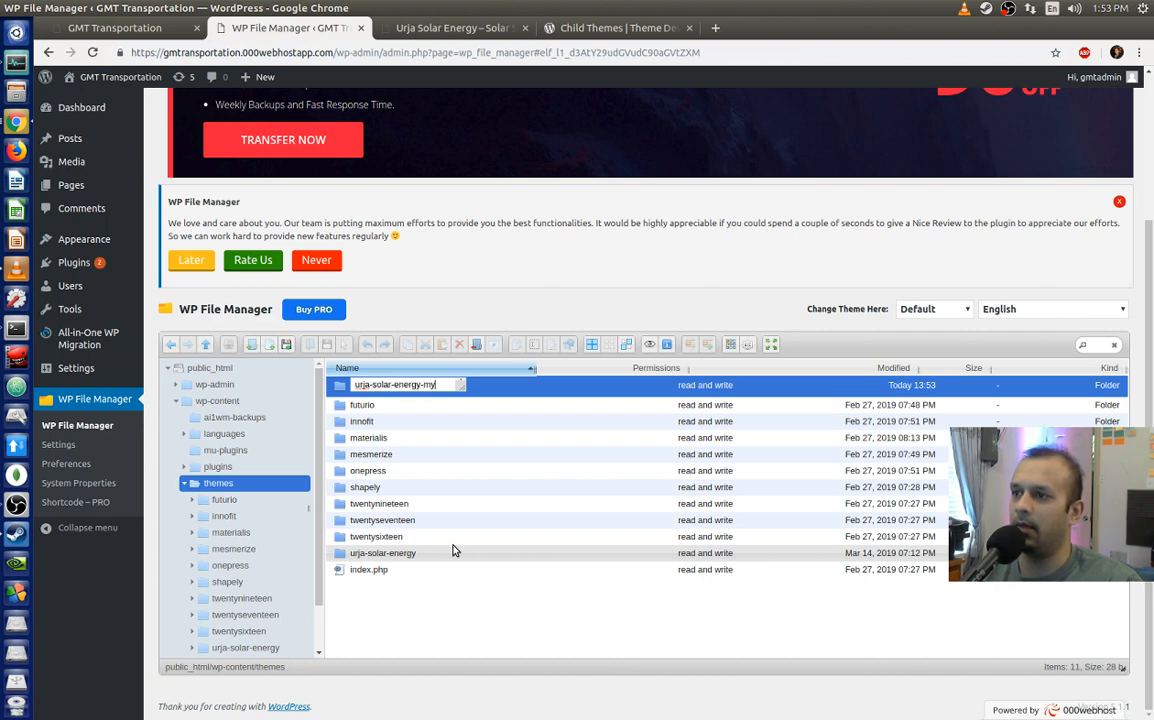
text(child)
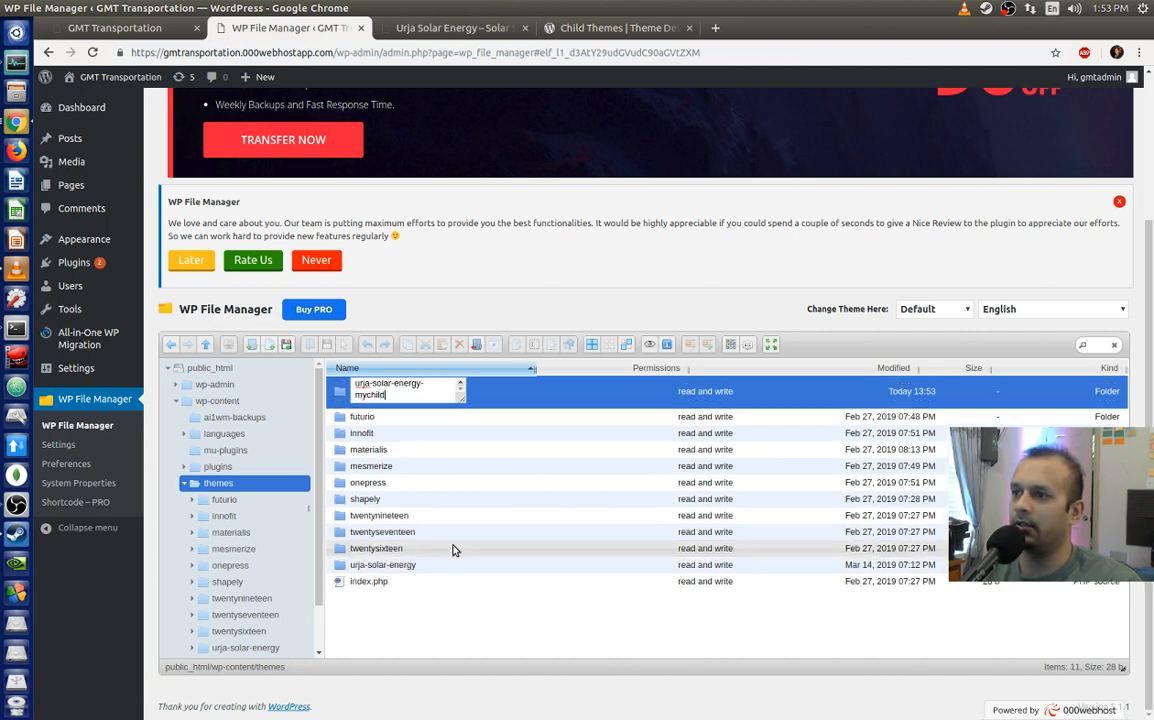
key(Return)
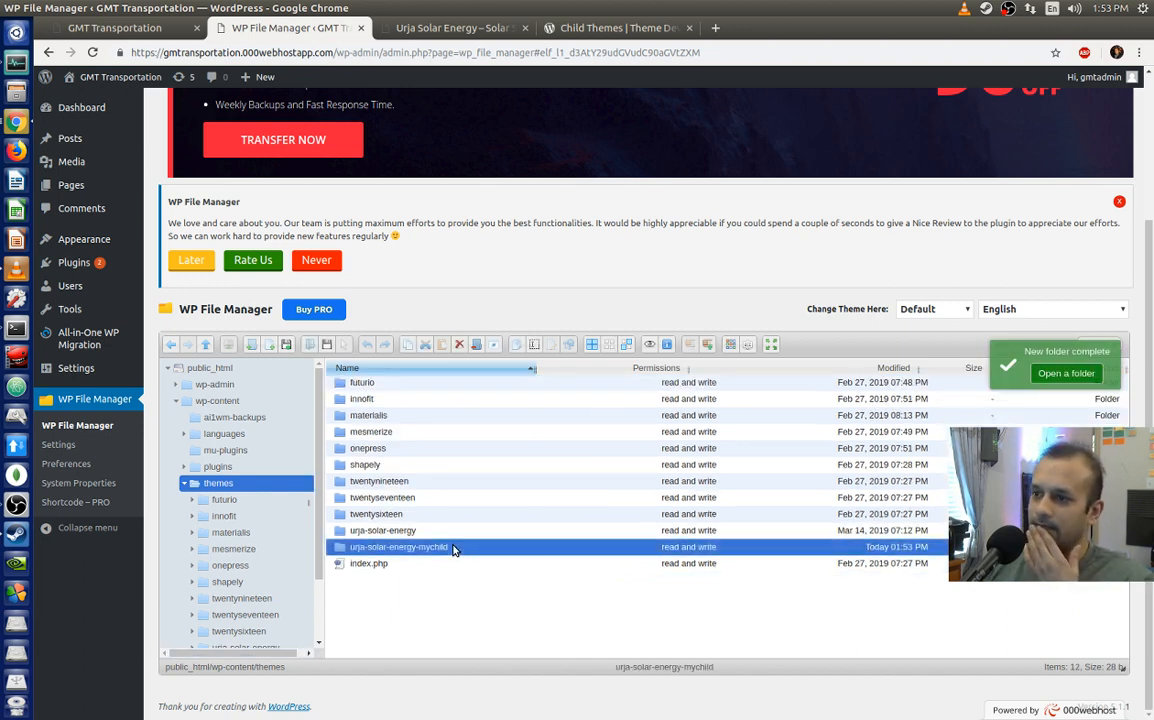
Step: Consult the handbook's stylesheet instructions and create a CSS file named styles.css inside the urja-solar-energy-mychild folder
click(615, 27)
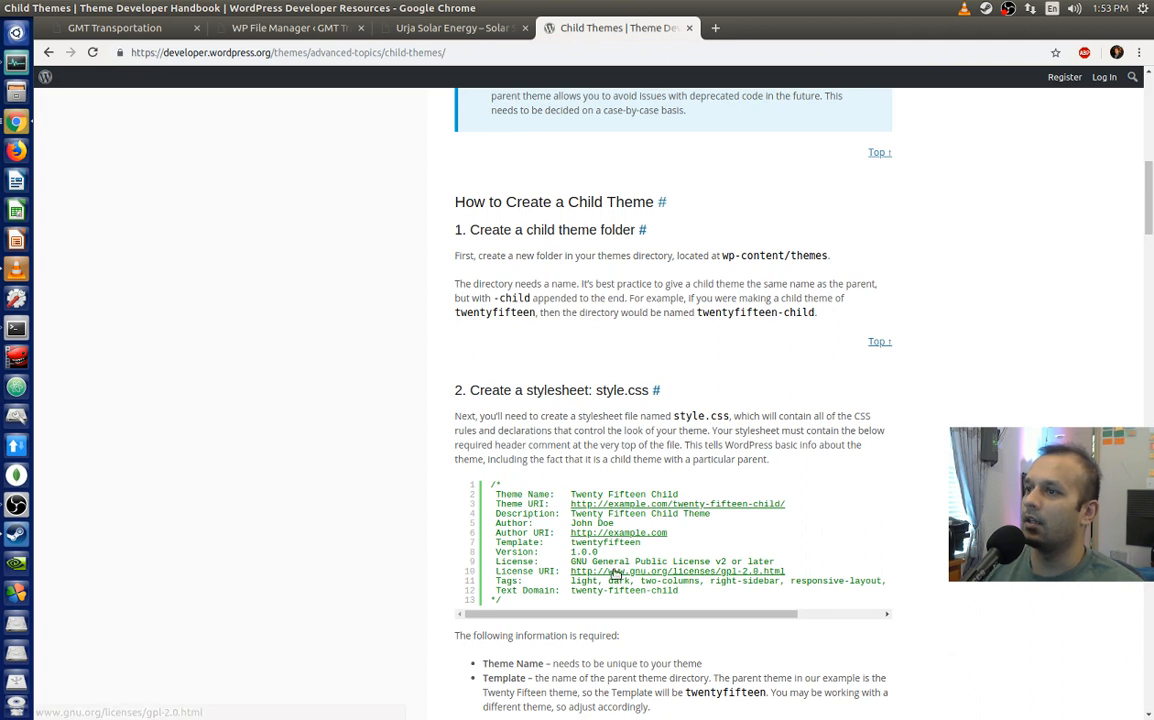
scroll(697, 387, down, 3)
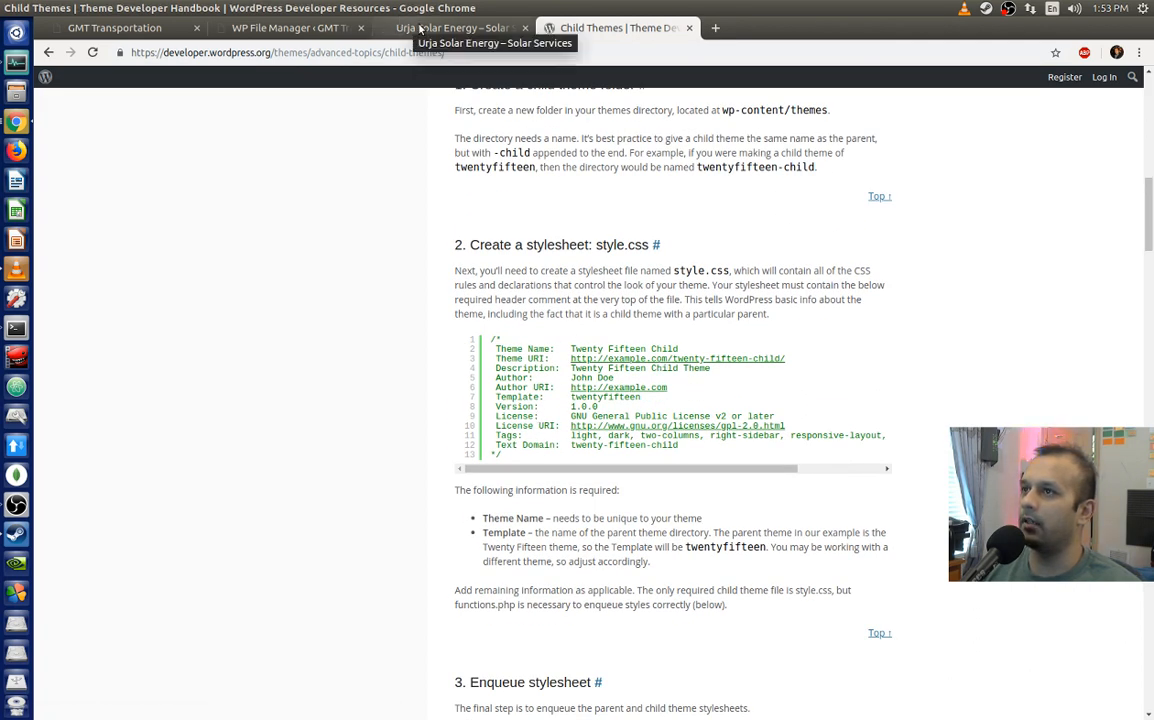
click(470, 27)
click(280, 28)
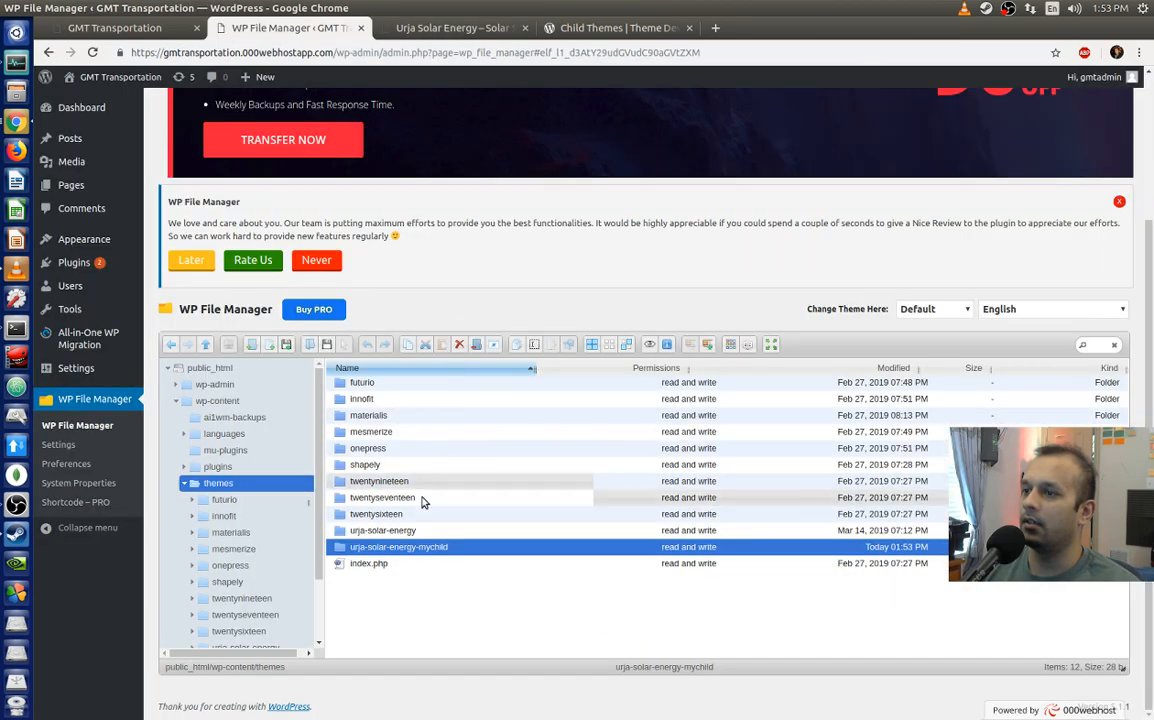
double_click(410, 551)
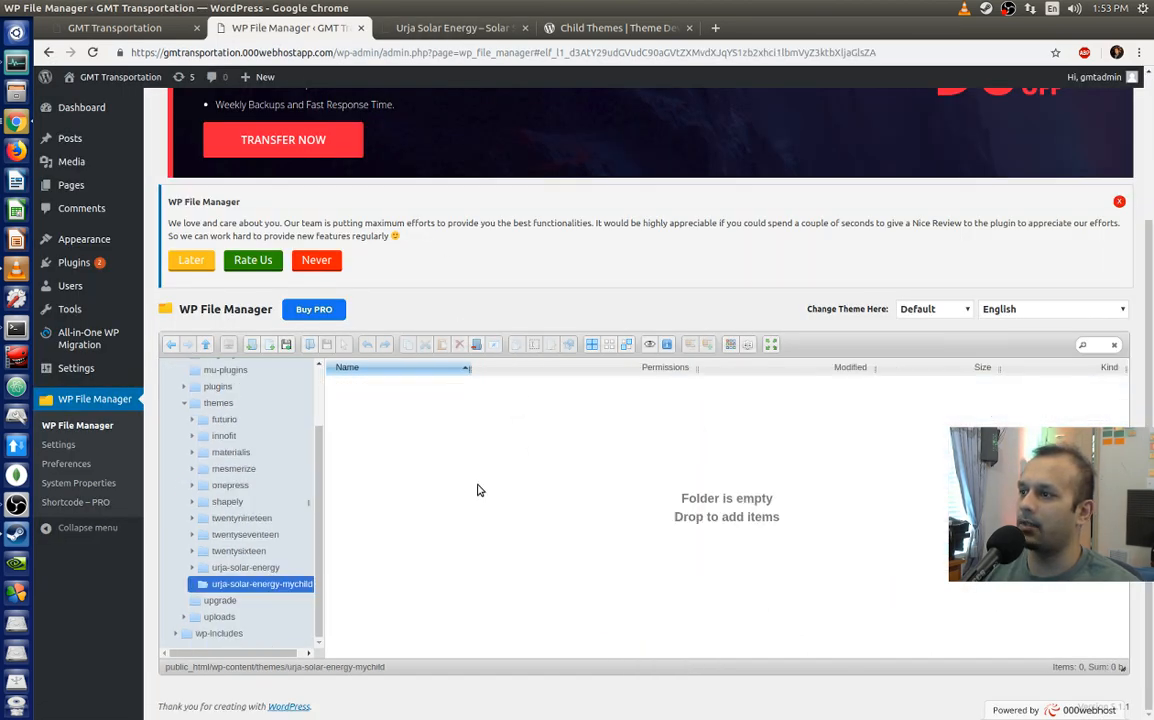
right_click(481, 480)
mouse_move(543, 570)
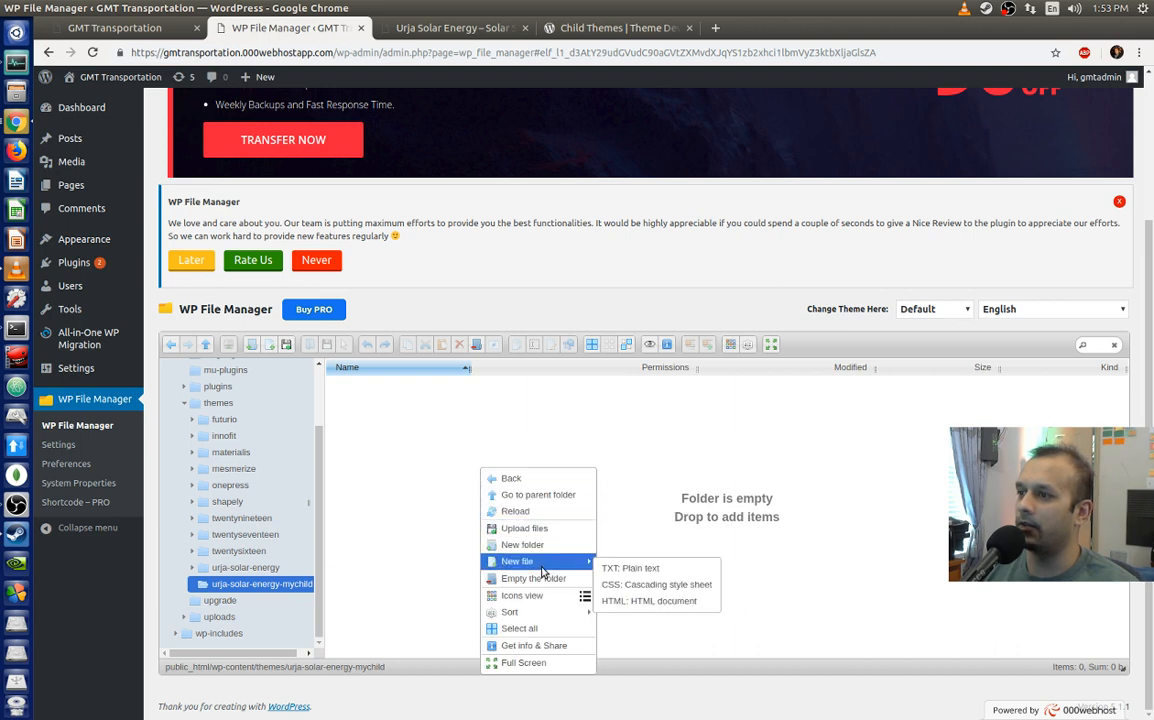
click(641, 583)
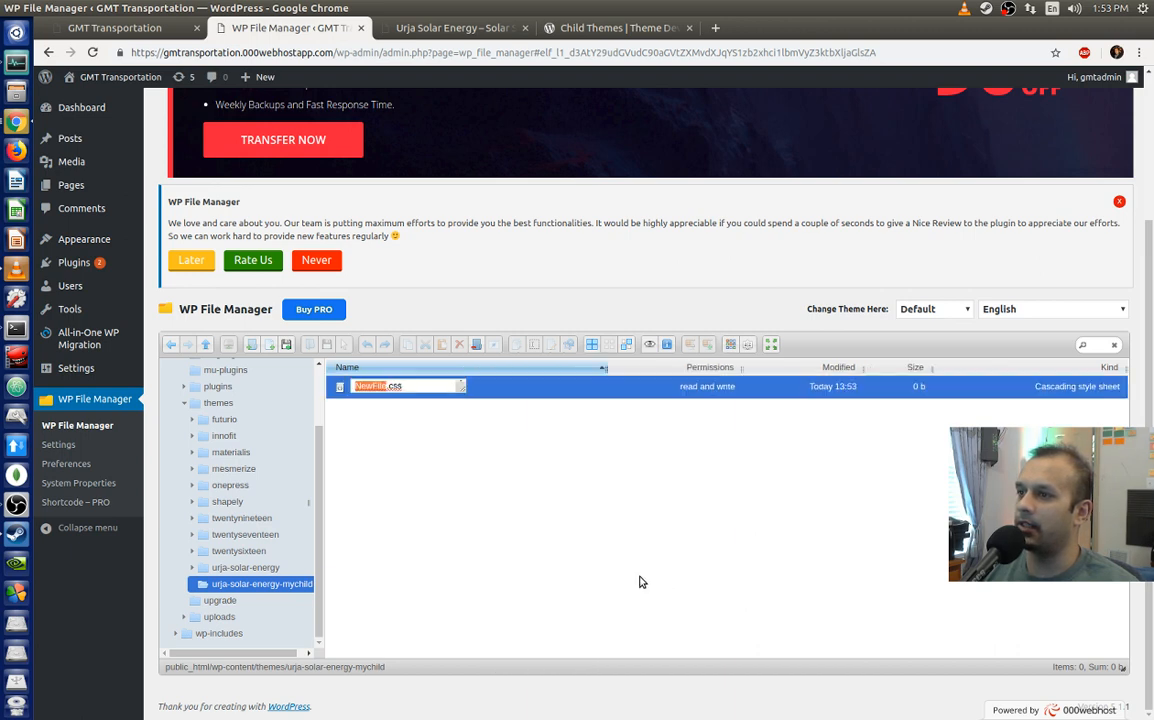
text(styles)
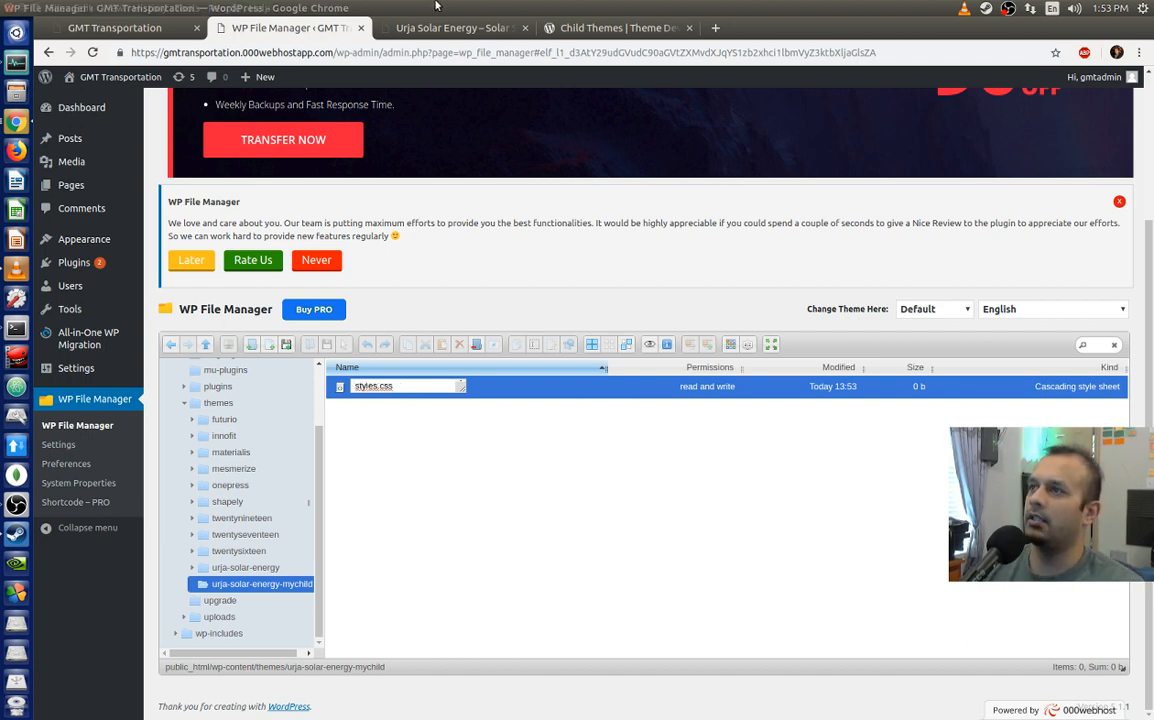
Step: Recheck the required stylesheet name in the handbook and rename styles.css to style.css in the child theme folder
click(615, 28)
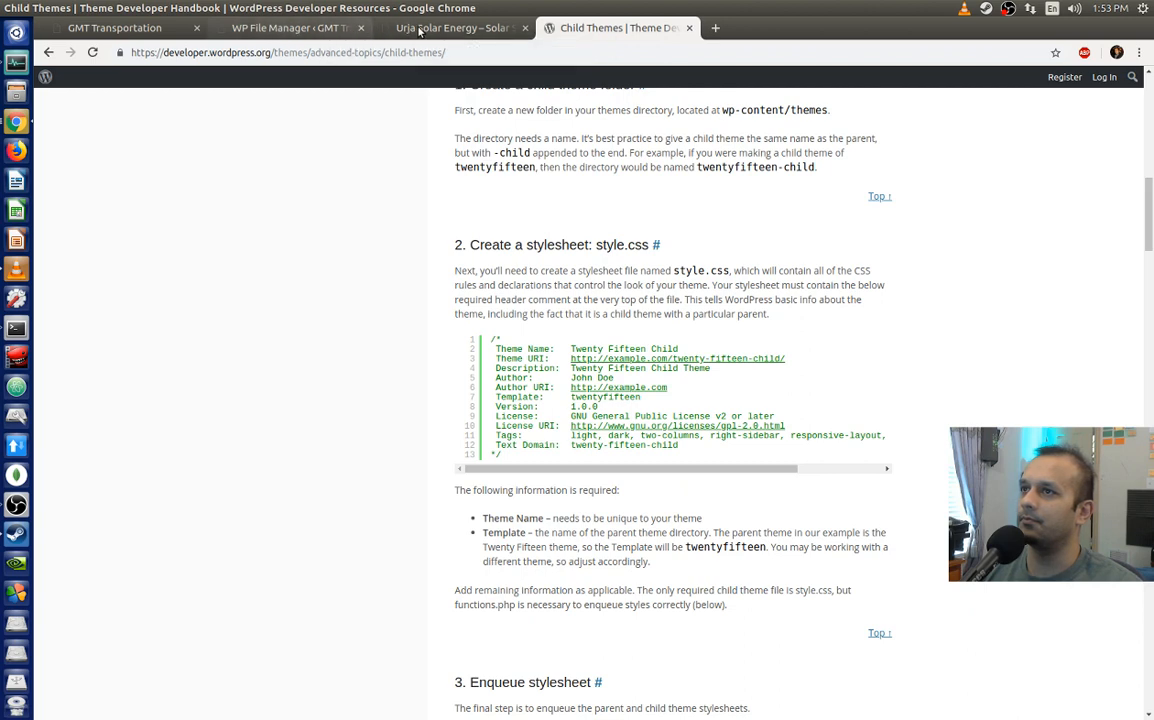
click(305, 30)
drag(302, 33, 462, 33)
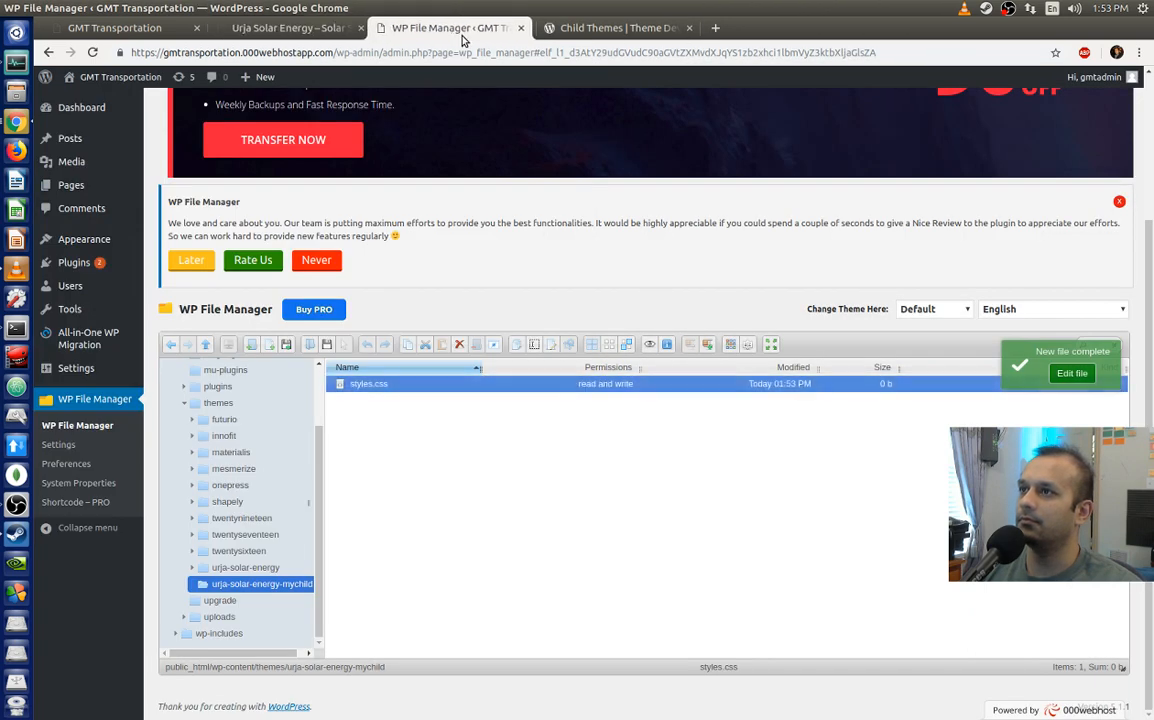
right_click(390, 388)
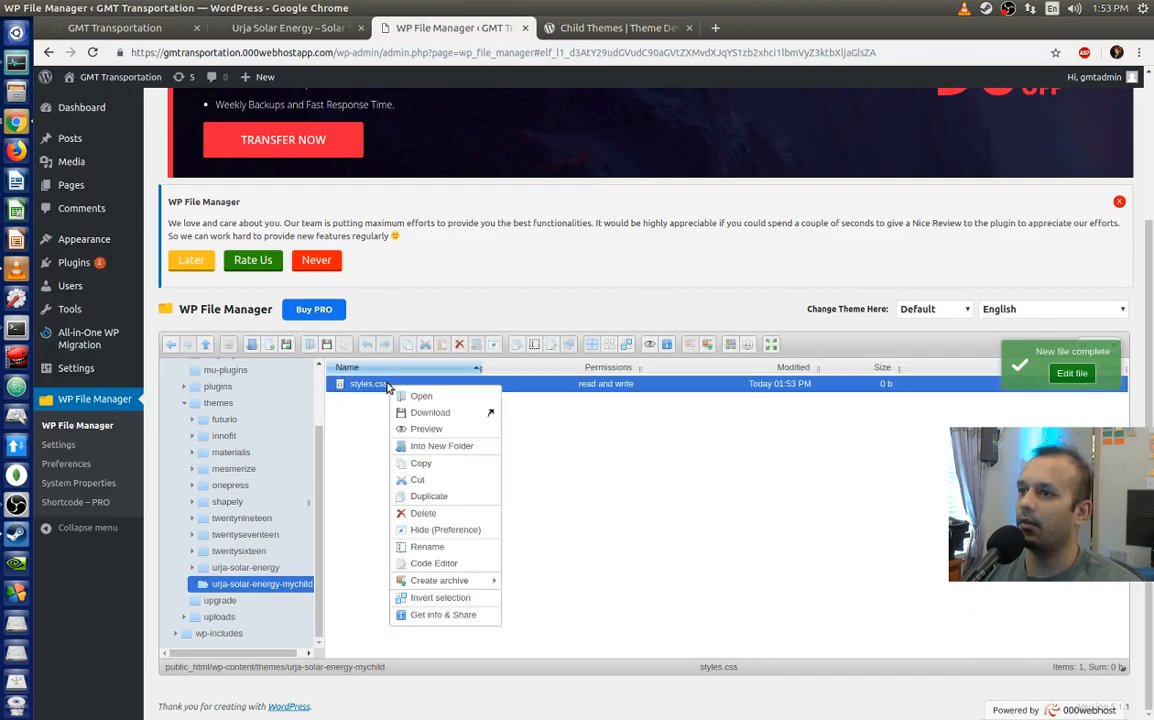
click(436, 547)
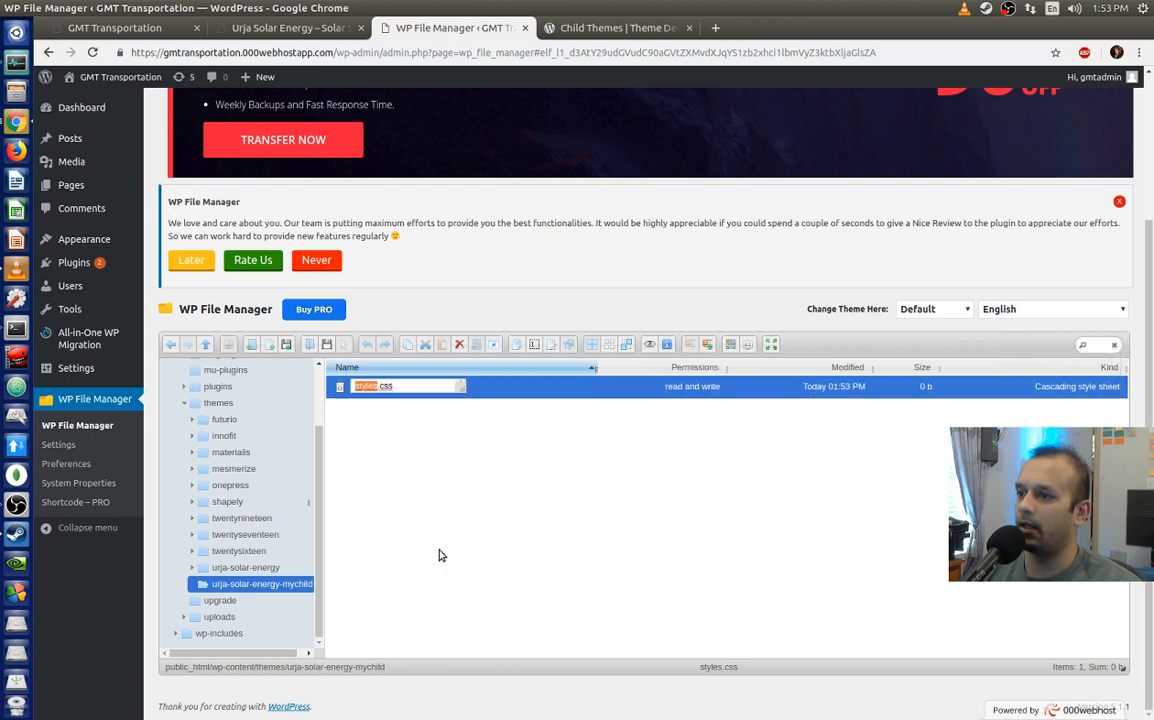
key(Right)
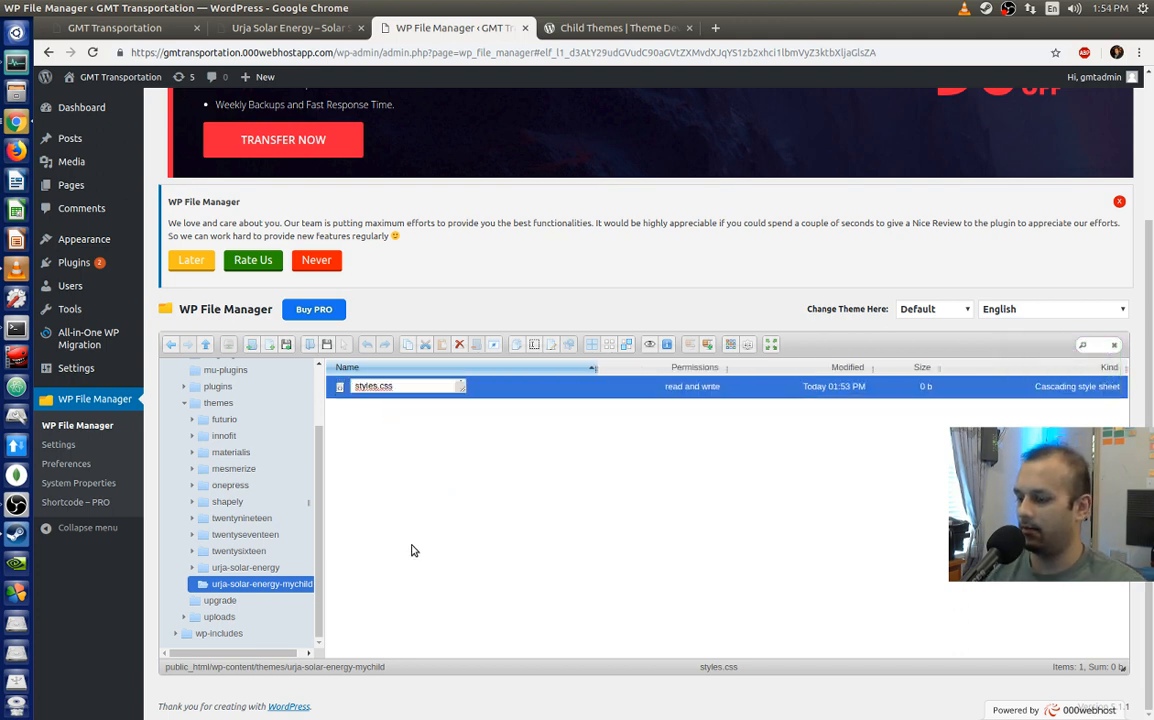
key(BackSpace)
key(Return)
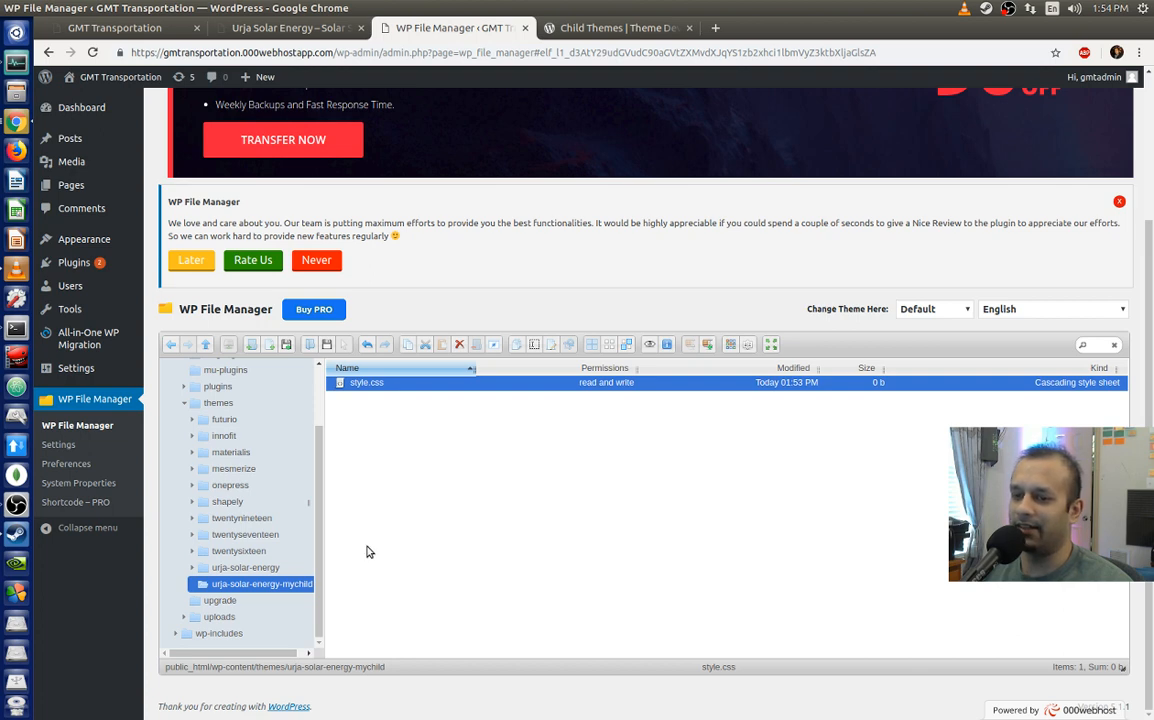
Step: Try to open style.css directly from the child theme folder
click(445, 498)
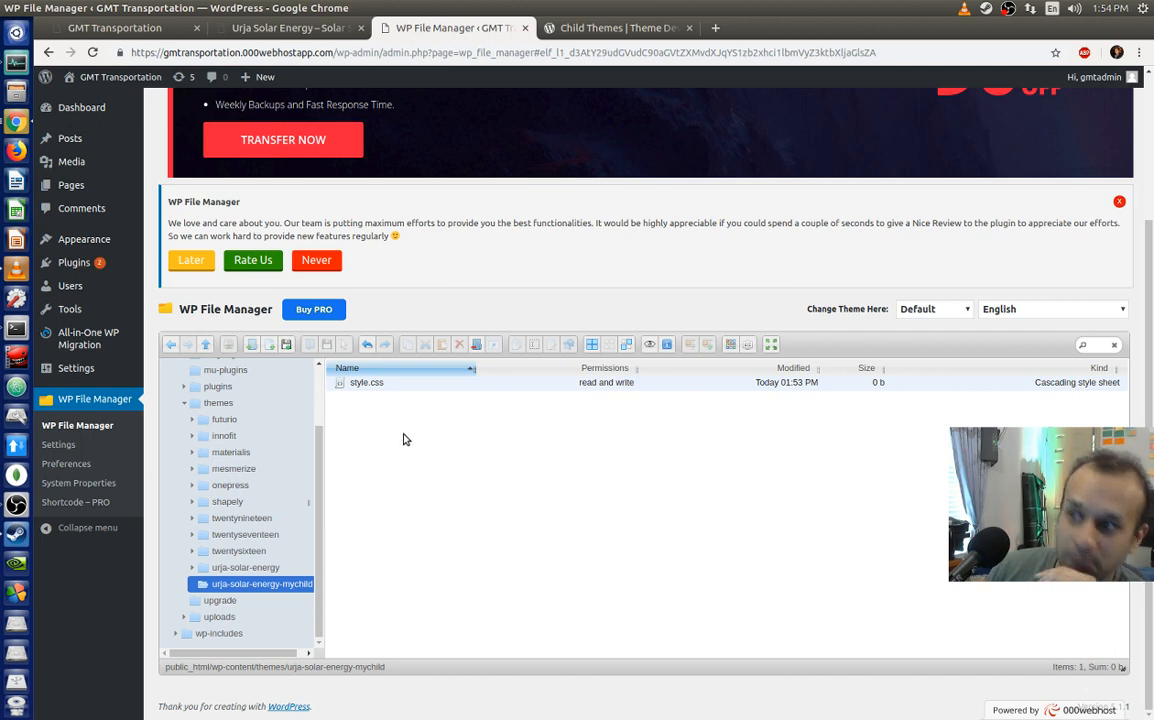
click(360, 384)
click(392, 384)
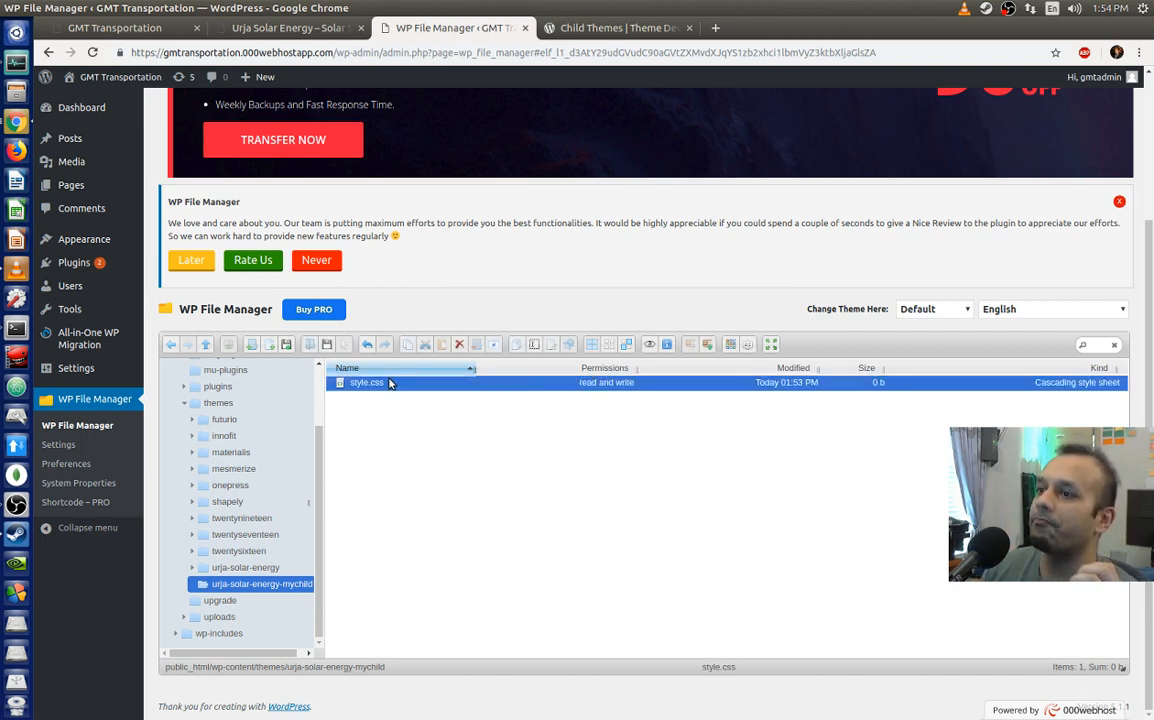
right_click(393, 385)
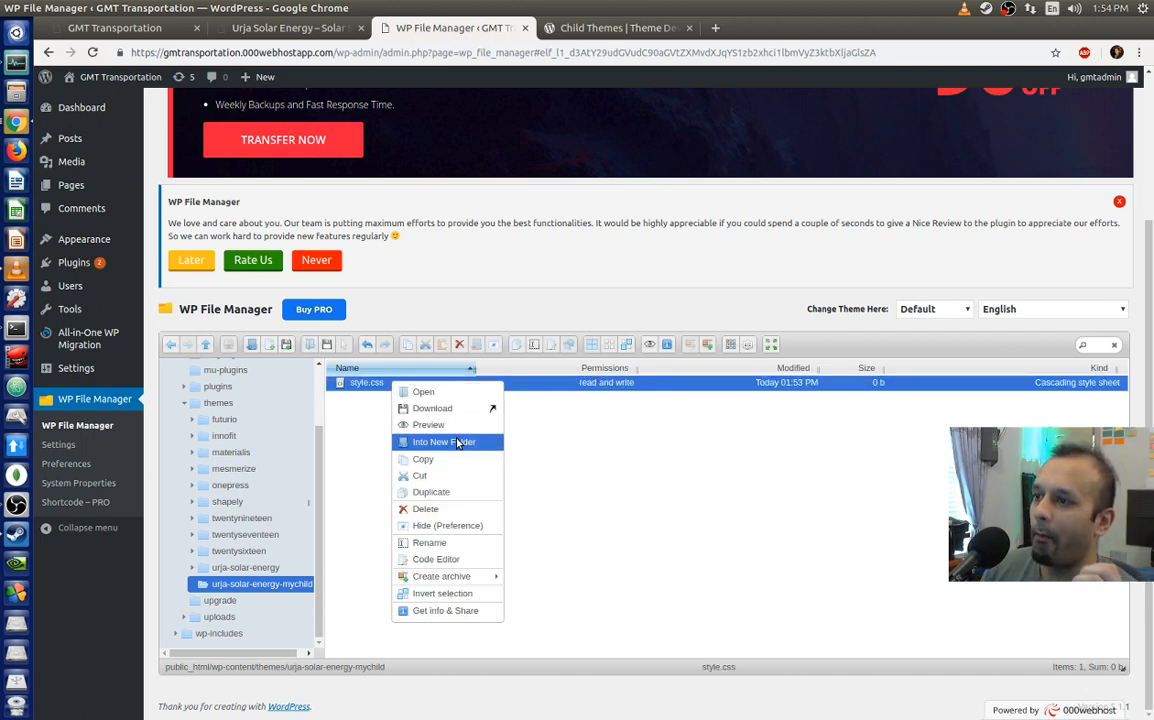
click(451, 386)
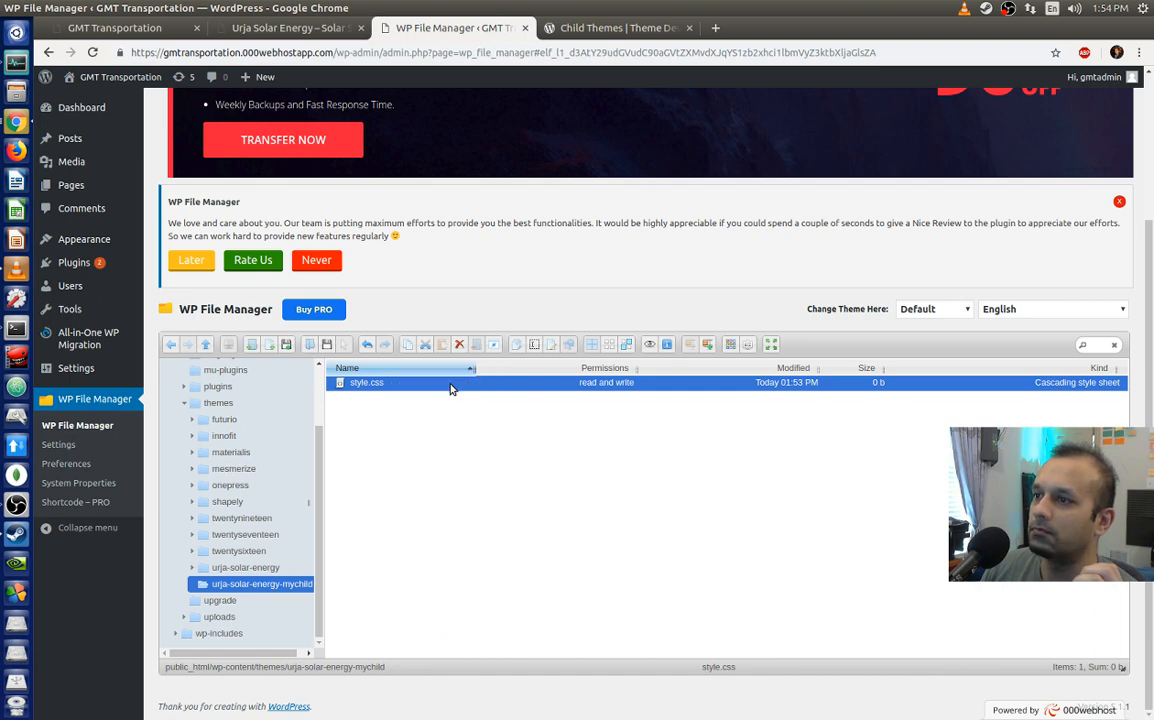
Step: Open the child theme's style.css in the file manager's code editor
right_click(400, 390)
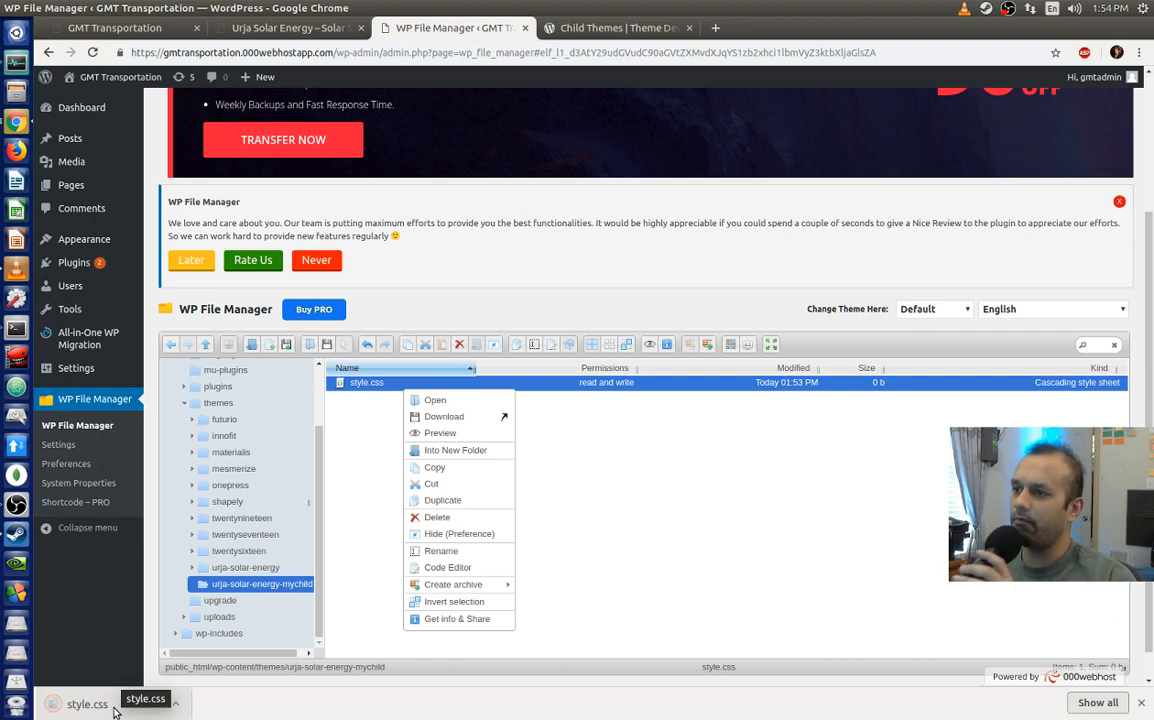
click(450, 570)
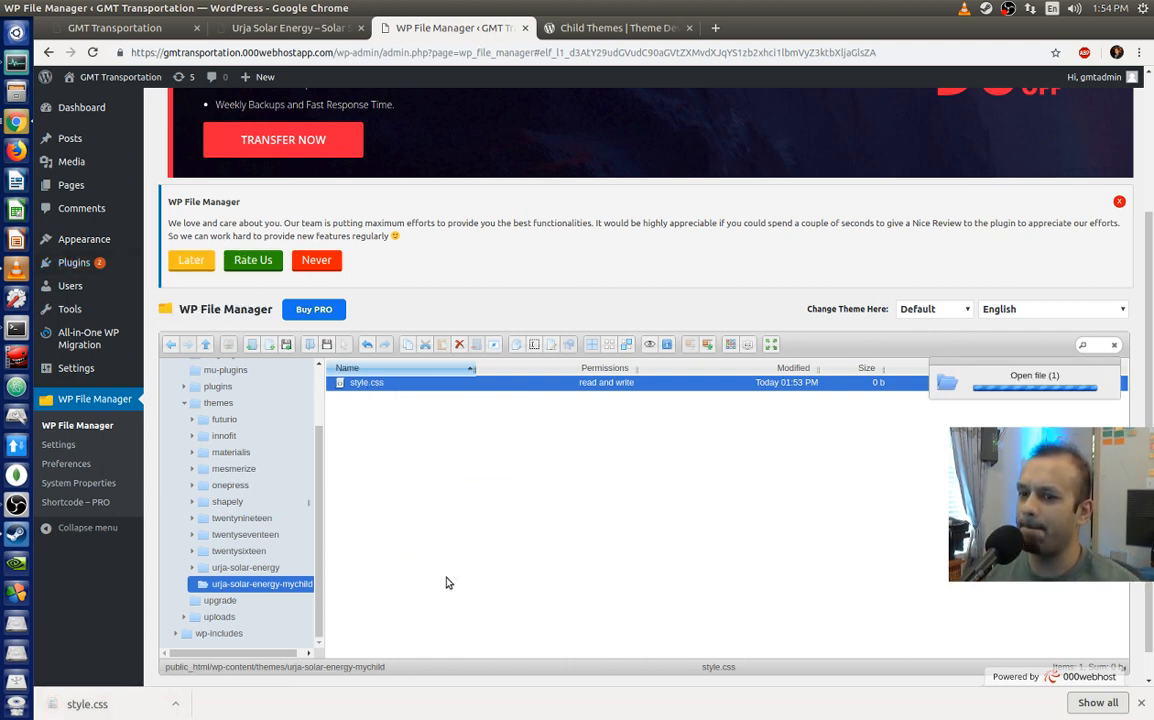
right_click(447, 583)
key(Escape)
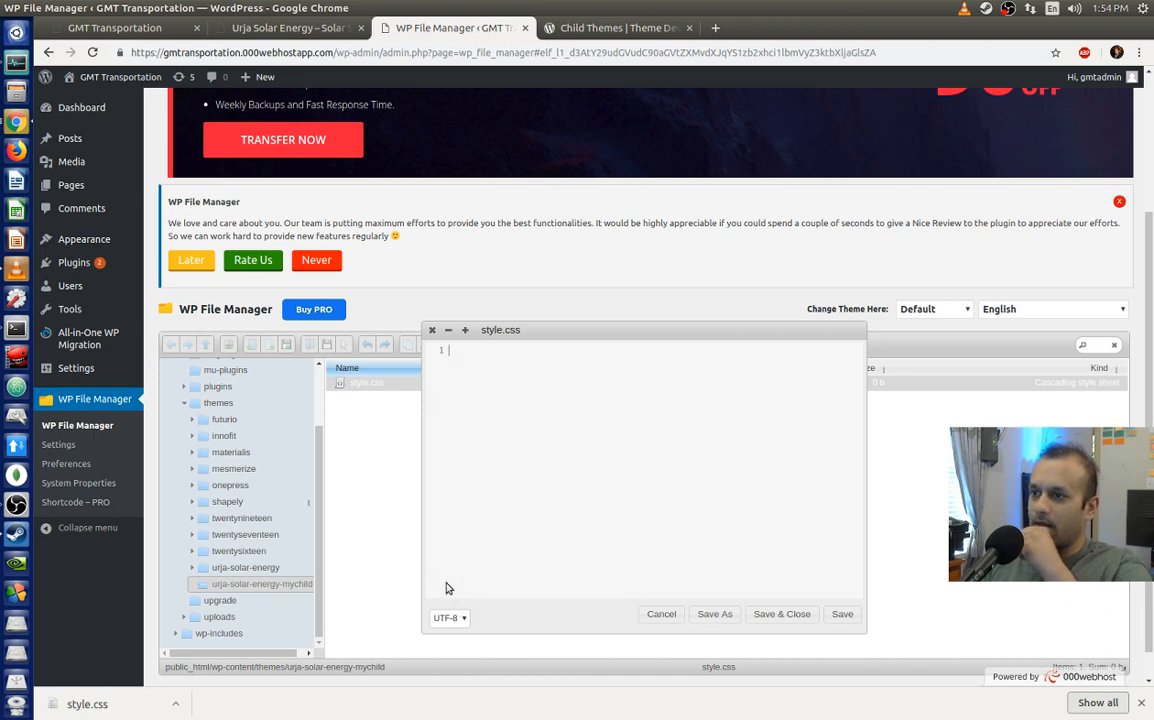
Step: Copy the sample Twenty Fifteen Child header comment from the handbook and paste it into style.css
click(622, 28)
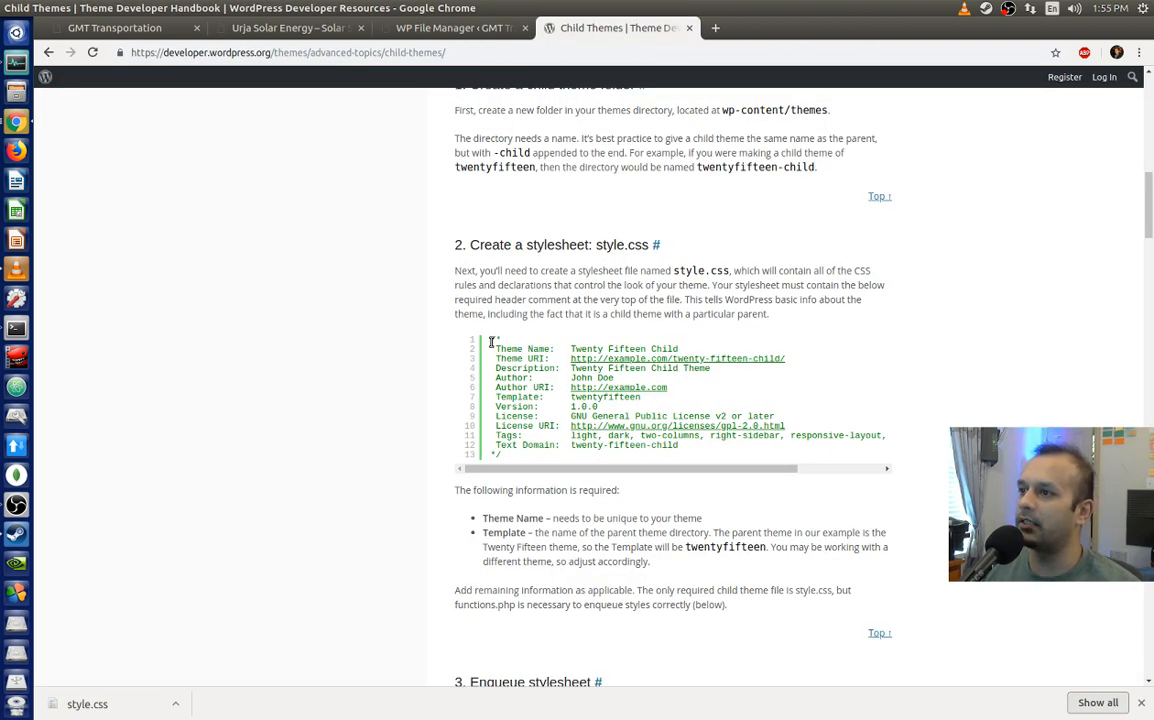
drag(491, 341, 636, 456)
key(ctrl+c)
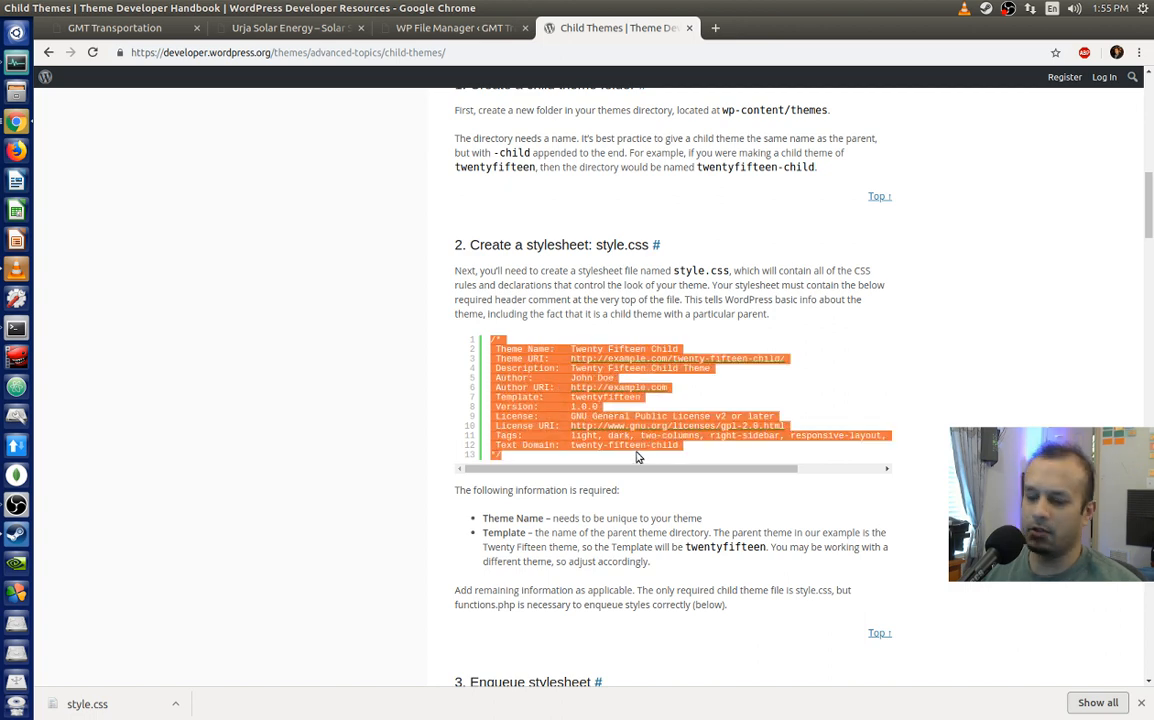
click(455, 28)
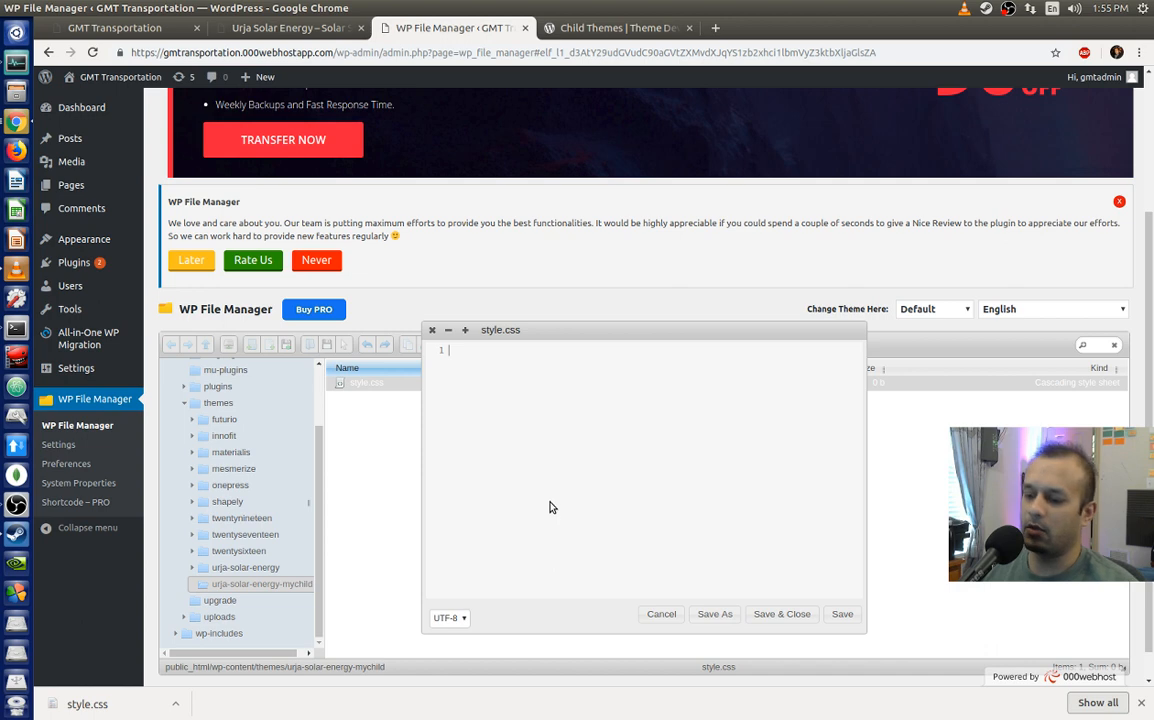
key(ctrl+v)
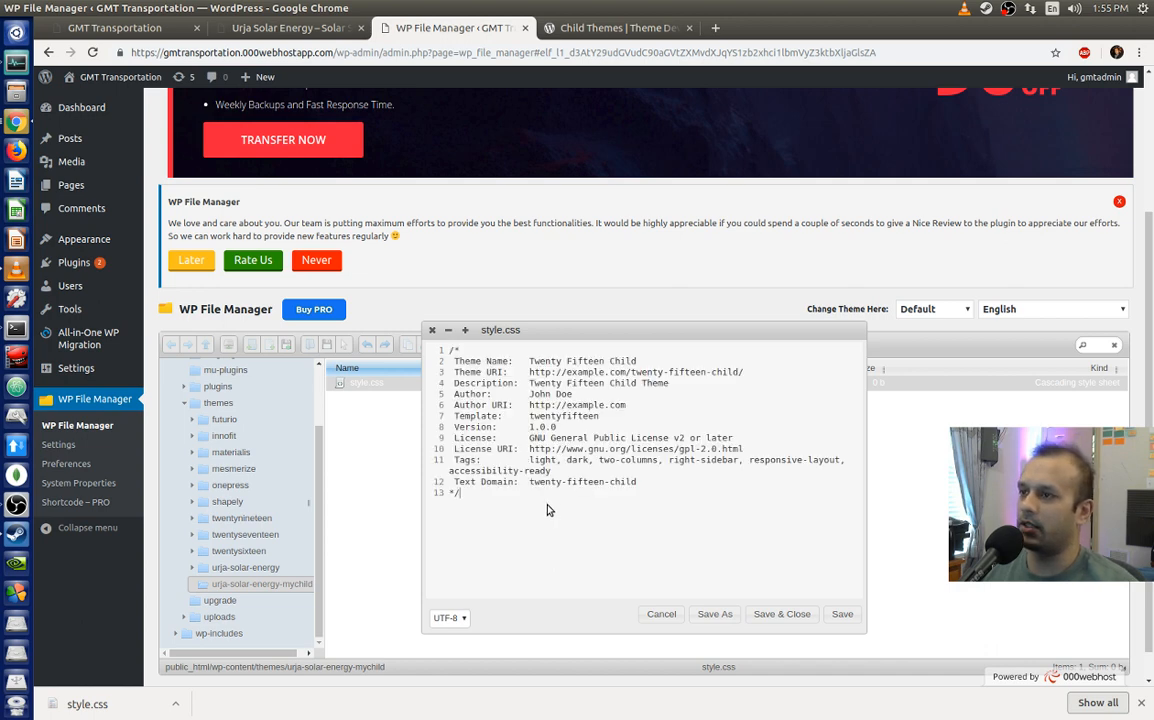
Step: Read the handbook's child theme instructions on required header fields, enqueueing the stylesheet, activating the theme and using functions.php
click(608, 28)
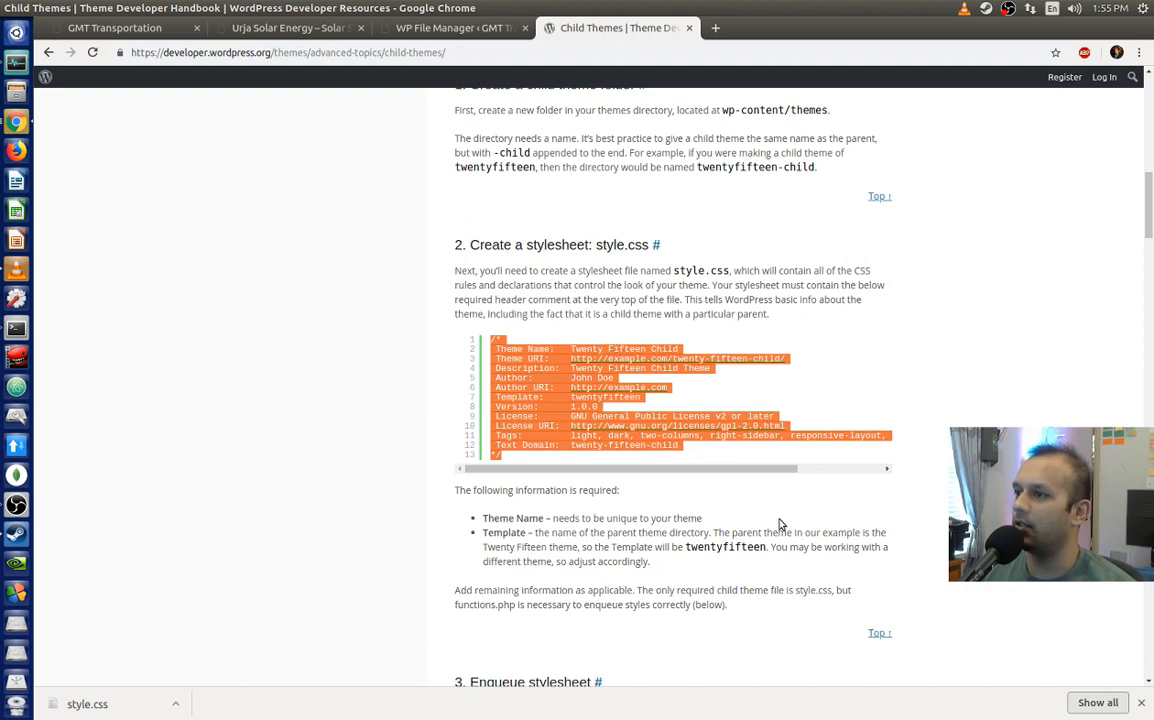
scroll(684, 478, down, 1)
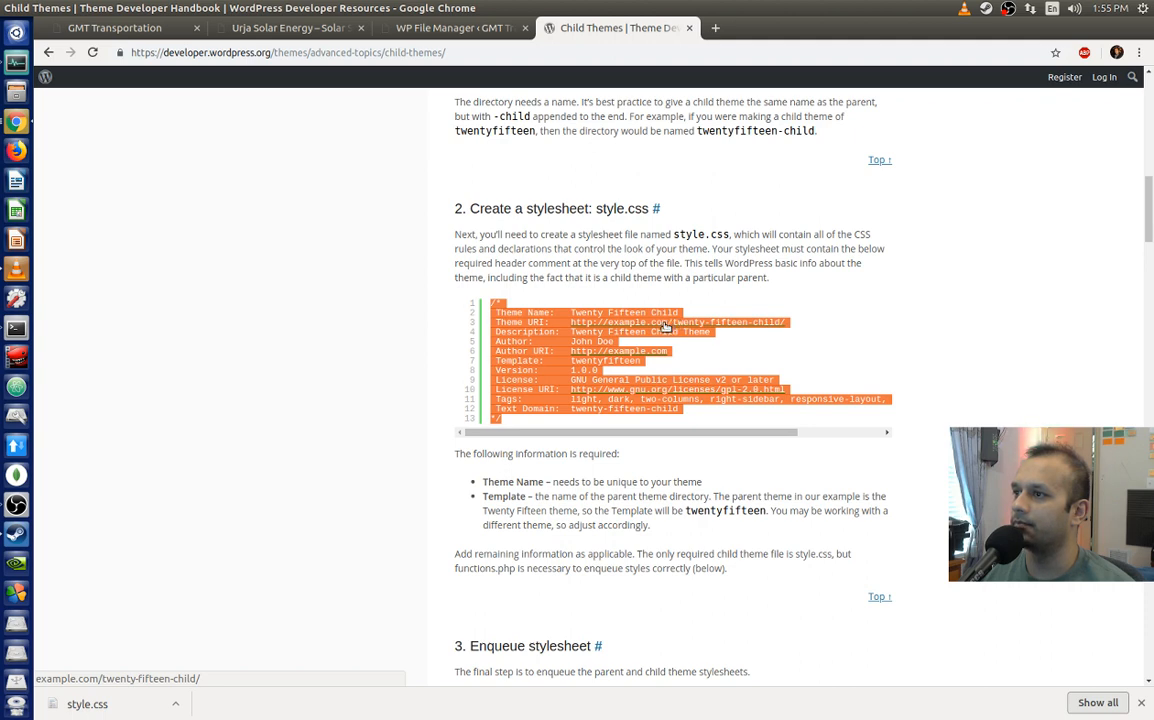
scroll(665, 330, down, 1)
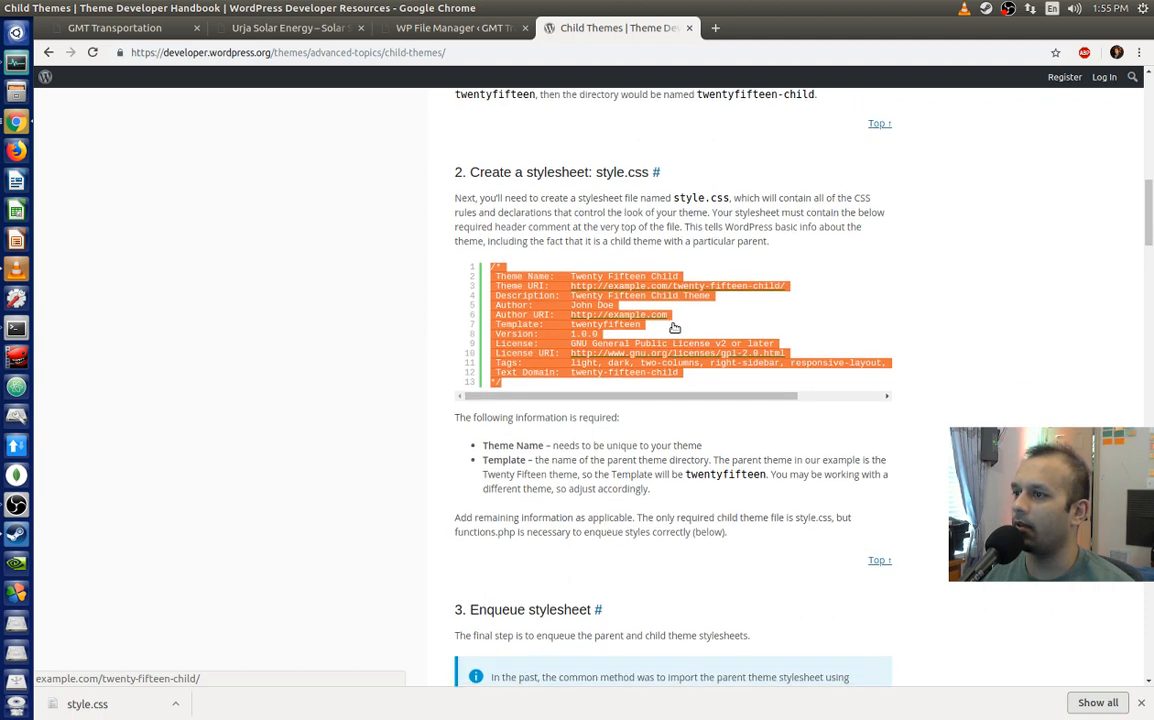
scroll(674, 325, down, 3)
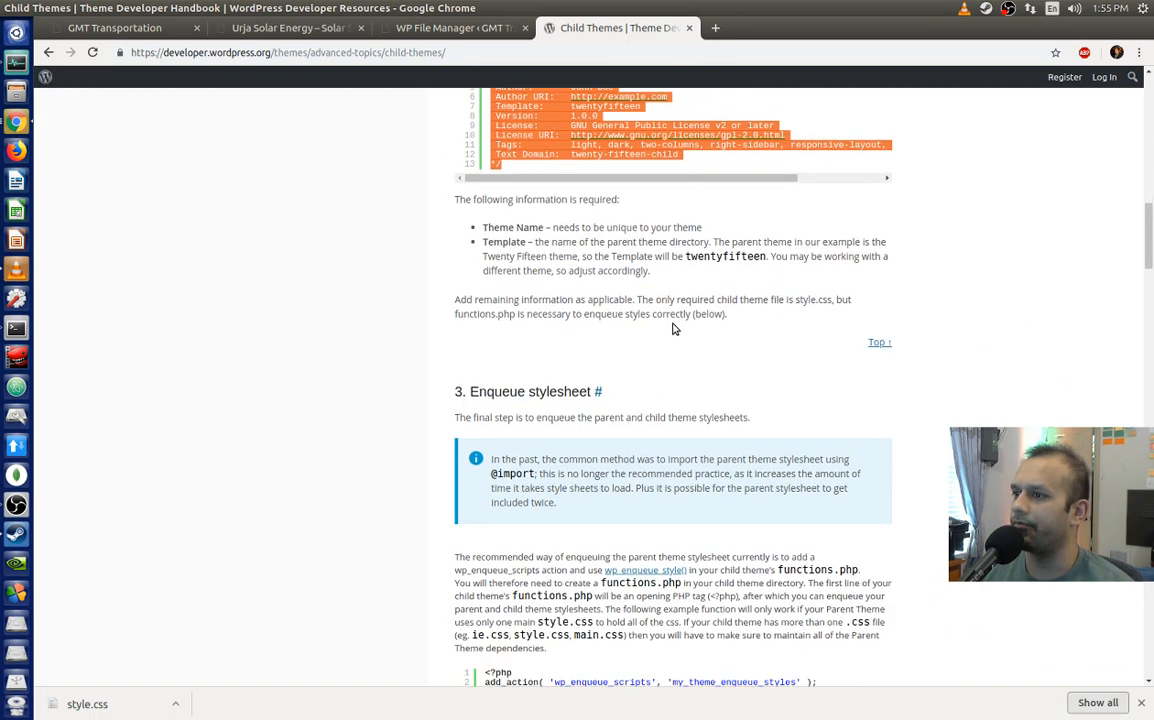
scroll(674, 329, down, 2)
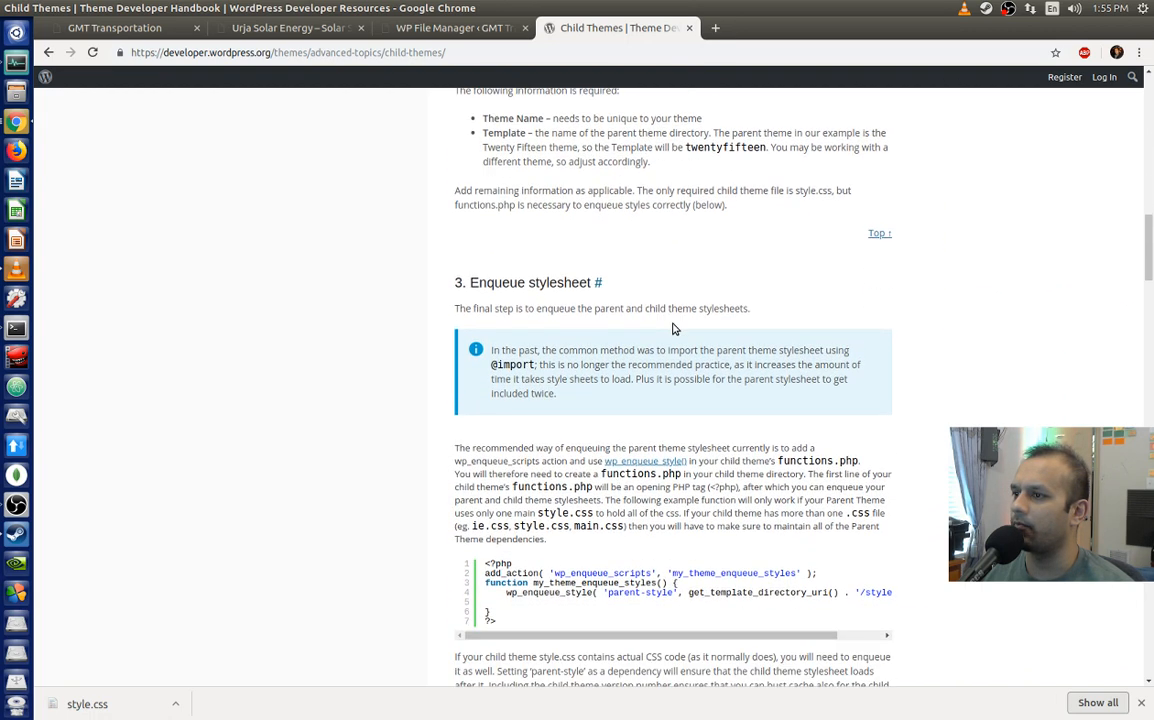
scroll(673, 328, down, 1)
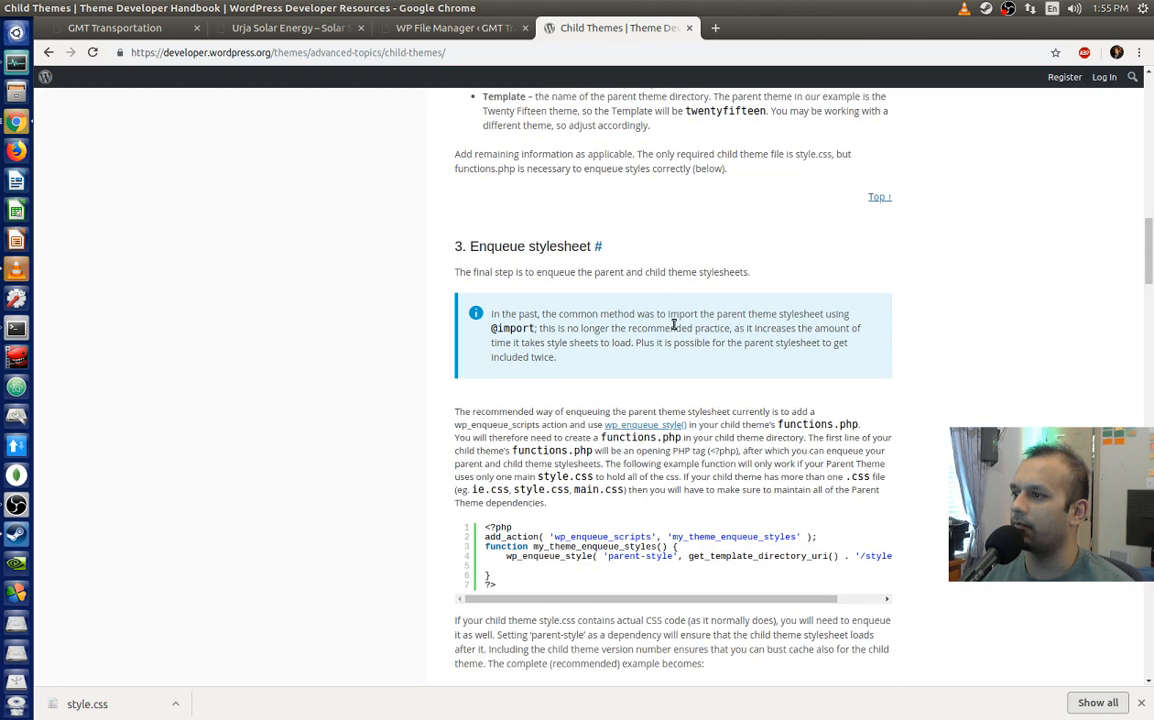
scroll(674, 325, down, 2)
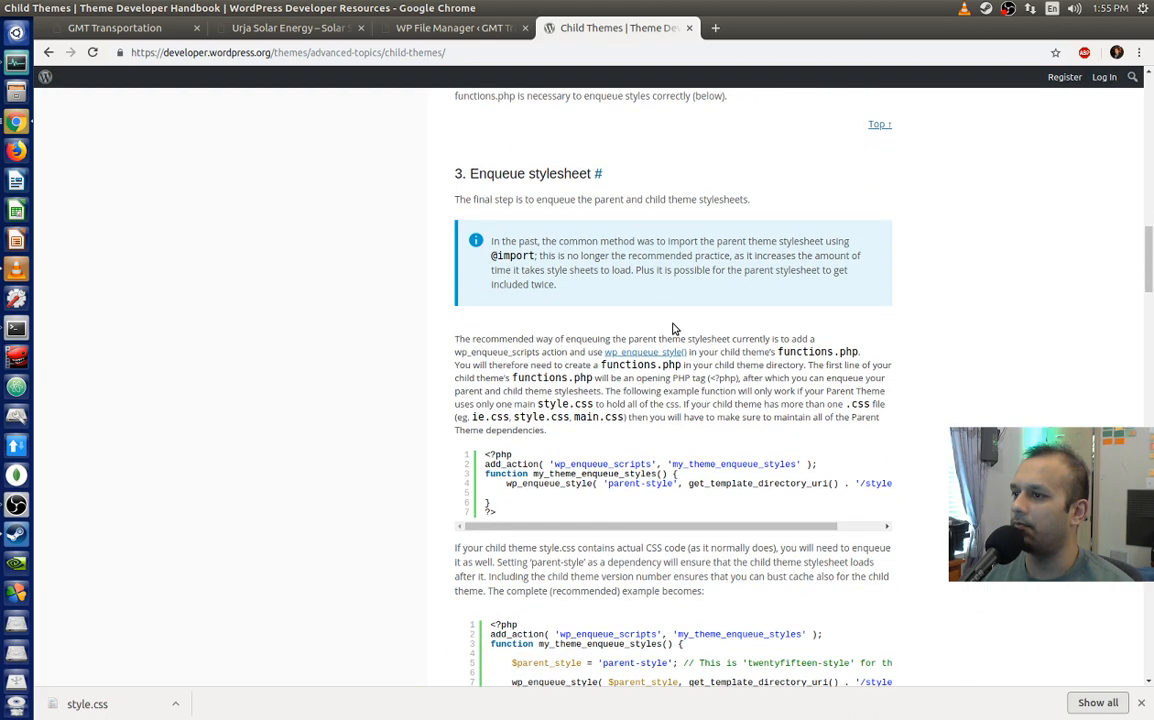
scroll(673, 328, down, 4)
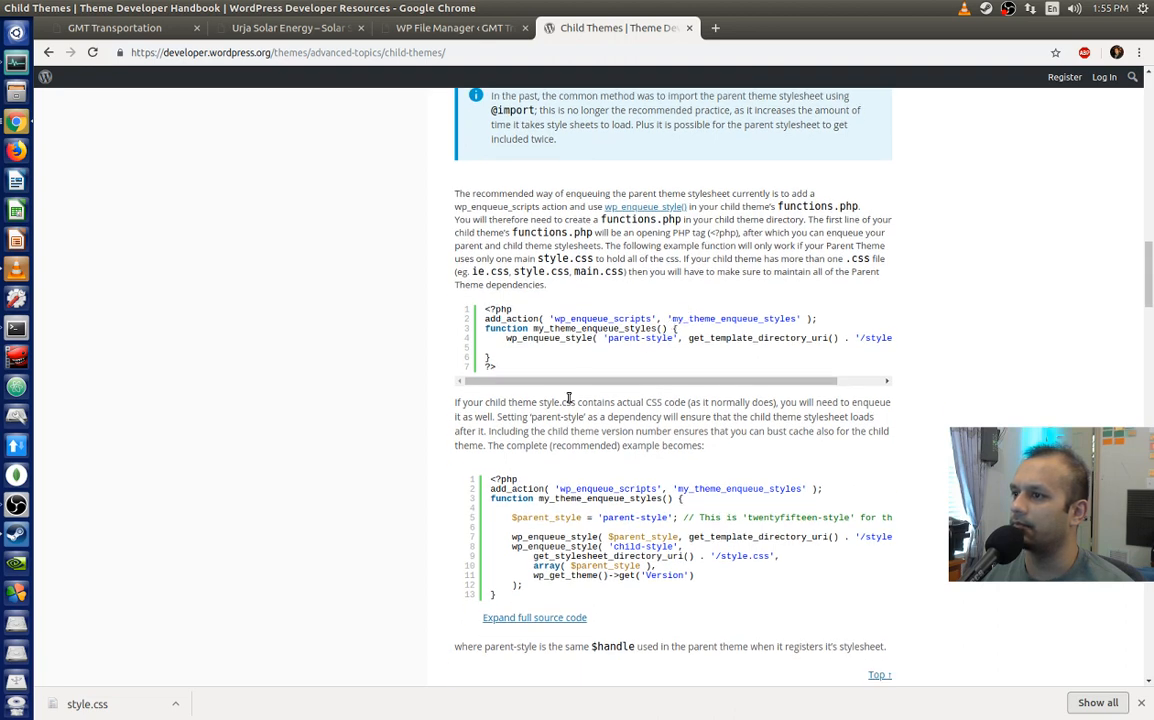
scroll(567, 399, down, 7)
scroll(568, 398, down, 10)
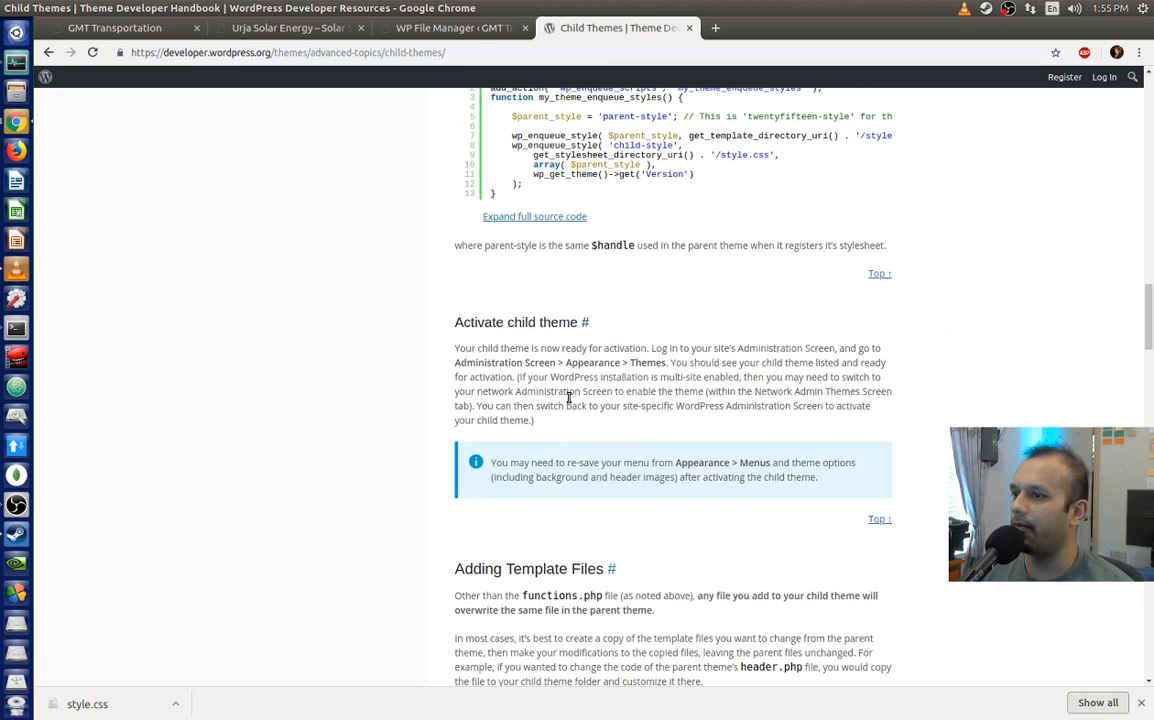
scroll(568, 398, down, 18)
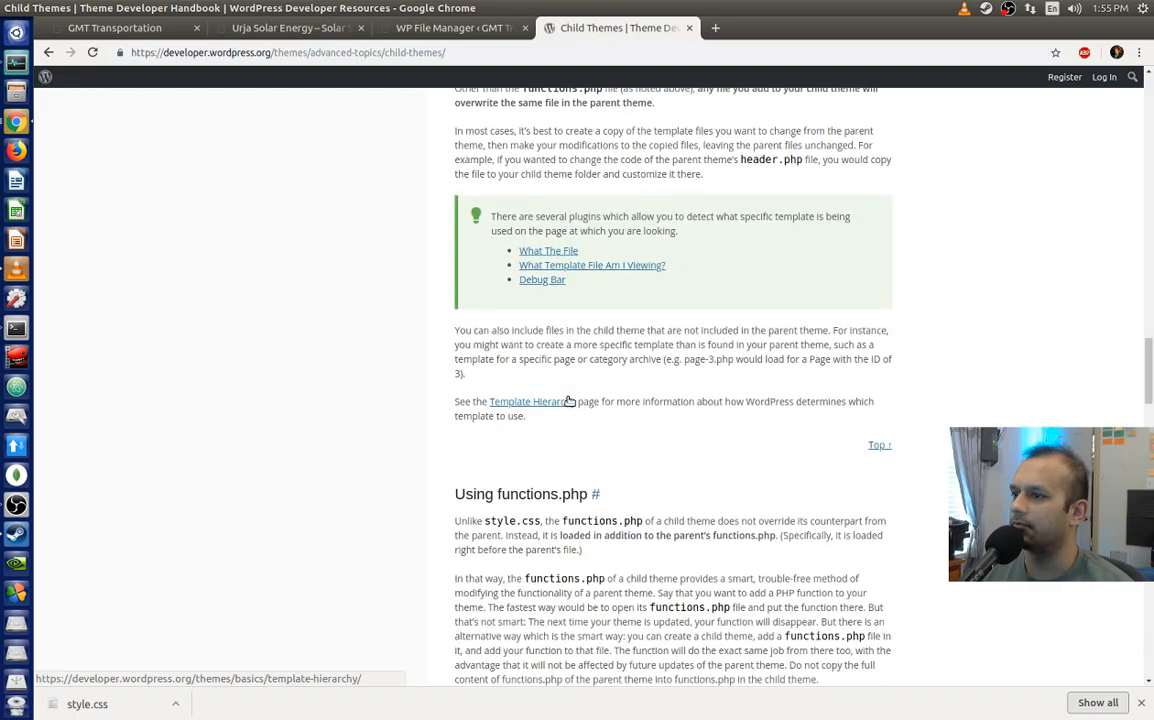
scroll(567, 401, down, 20)
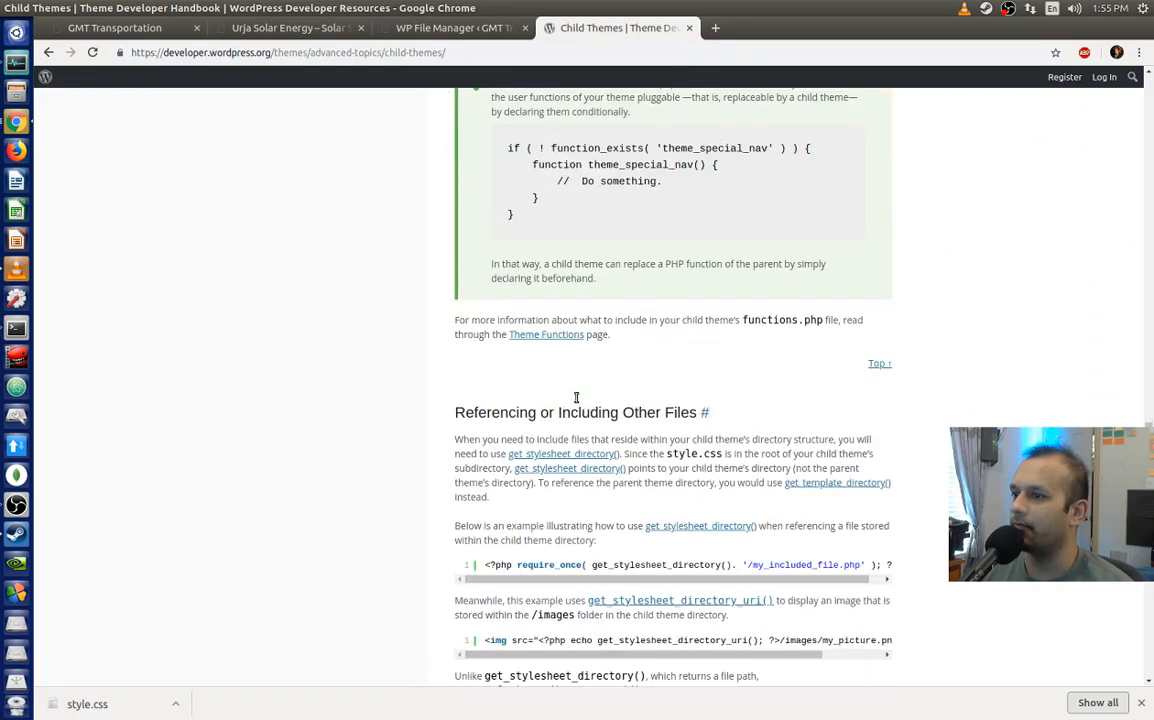
scroll(574, 388, down, 10)
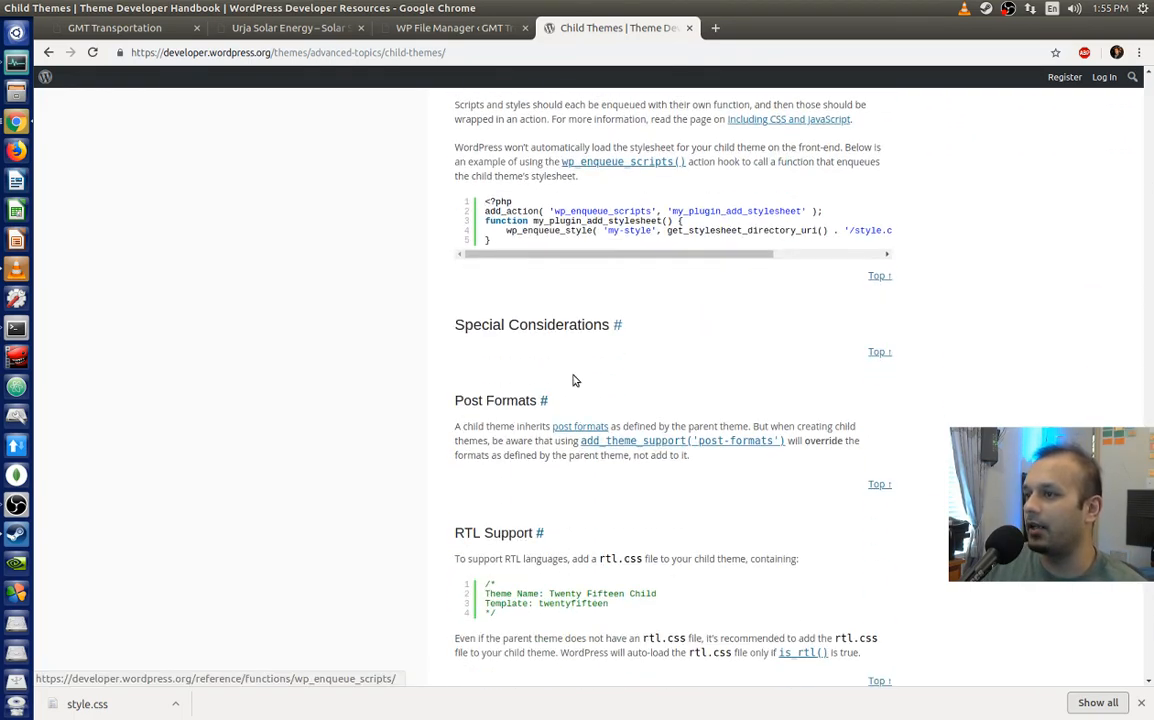
Step: Return to the handbook's section on creating style.css and review its sample header comment
drag(1149, 505, 1151, 368)
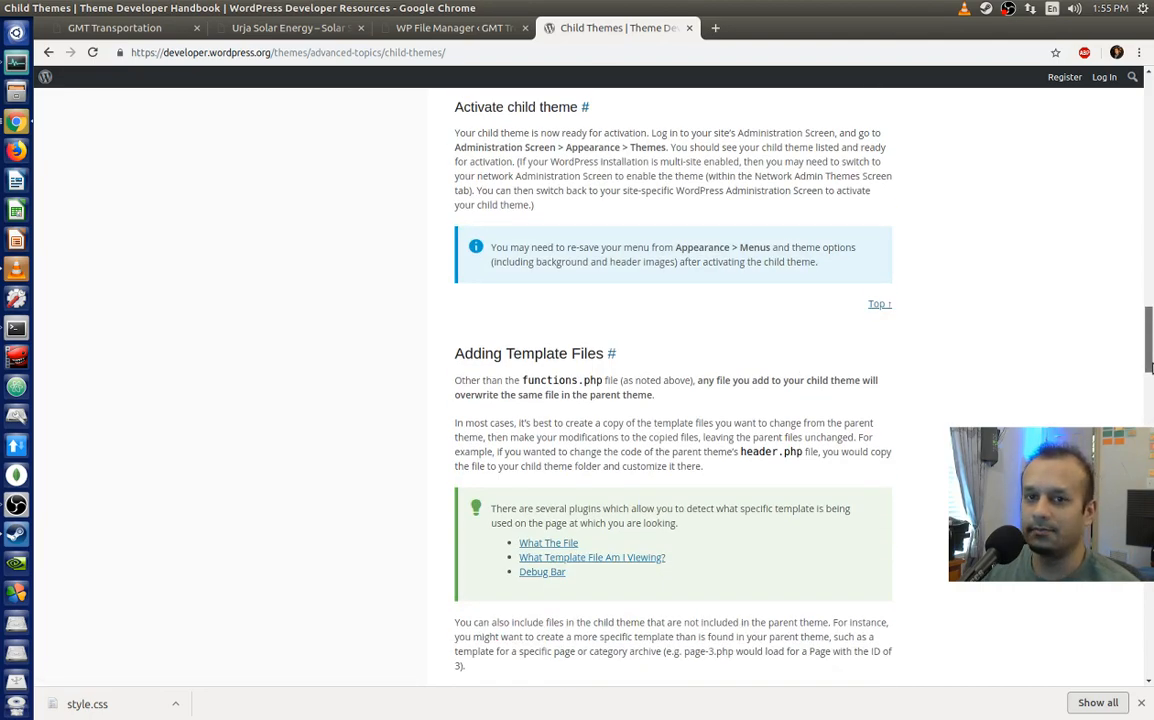
drag(1151, 368, 1073, 160)
scroll(960, 215, down, 2)
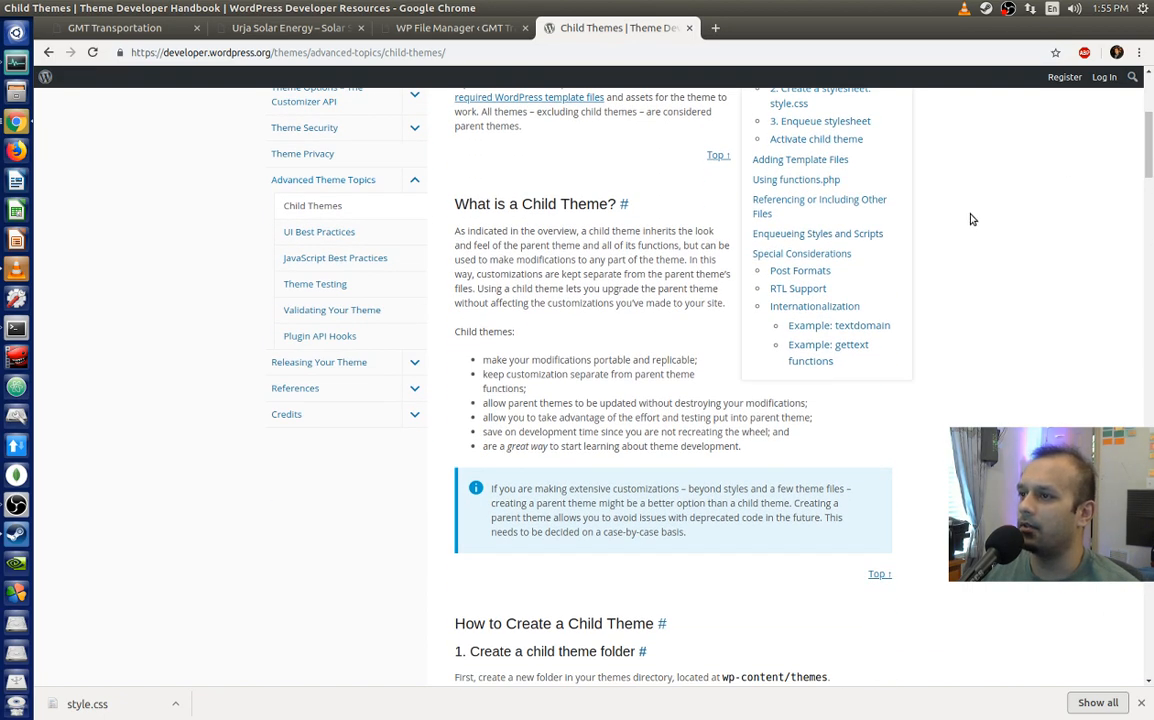
scroll(970, 219, down, 5)
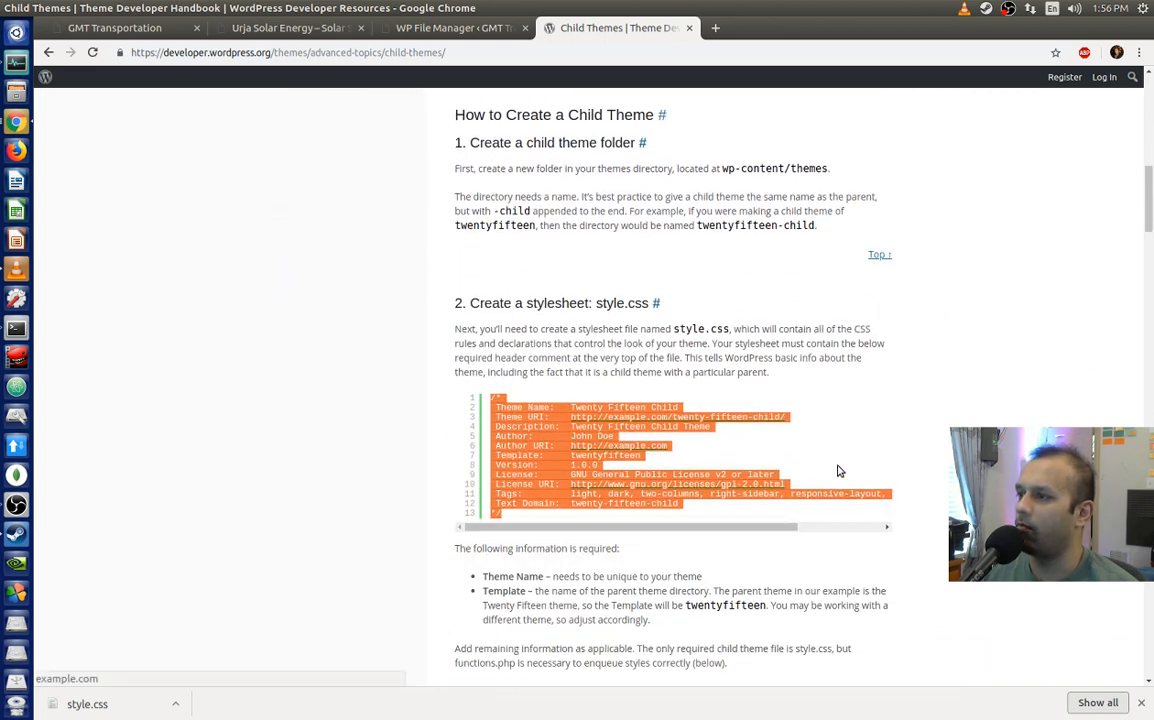
Step: In the child theme's style.css header, set Theme Name to My Child Theme and Theme URI to /themes/urja-solar-energy-mychild
click(472, 34)
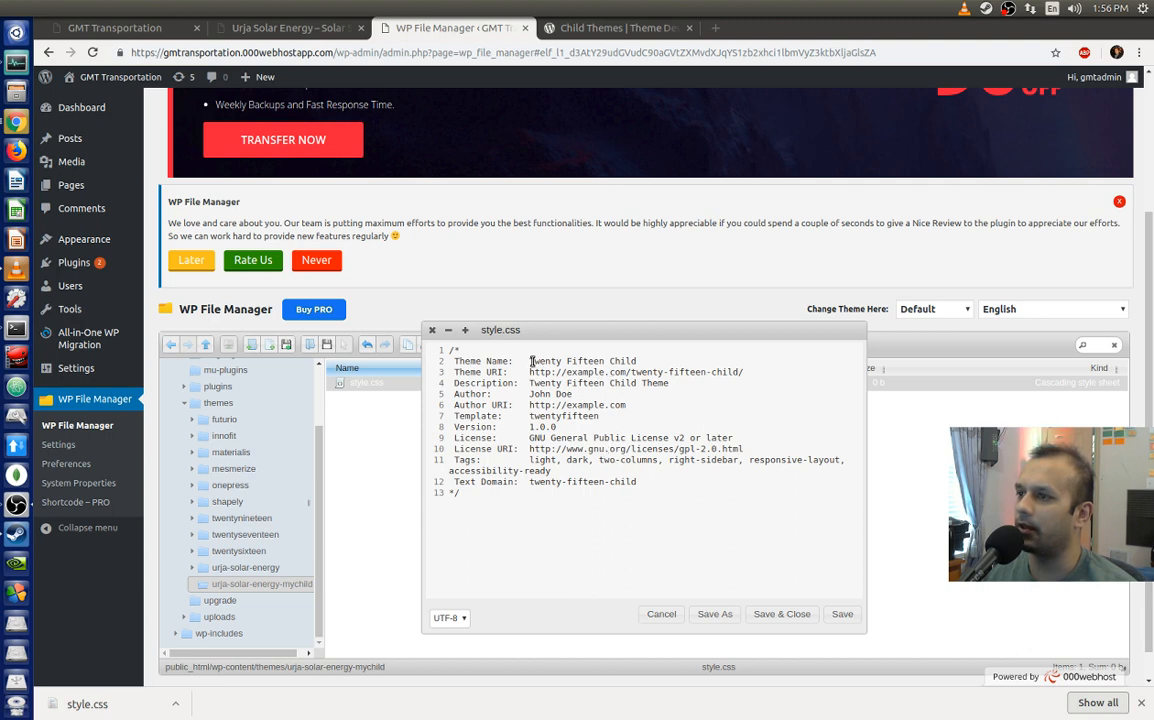
drag(532, 361, 641, 361)
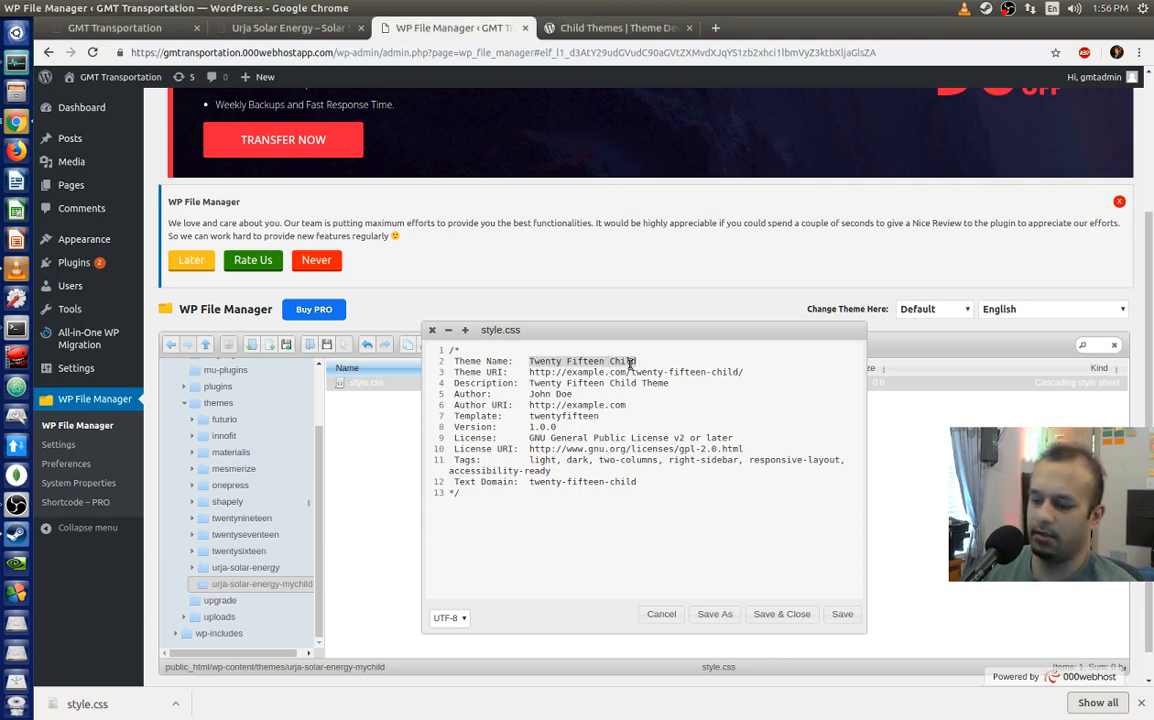
text(My Chil)
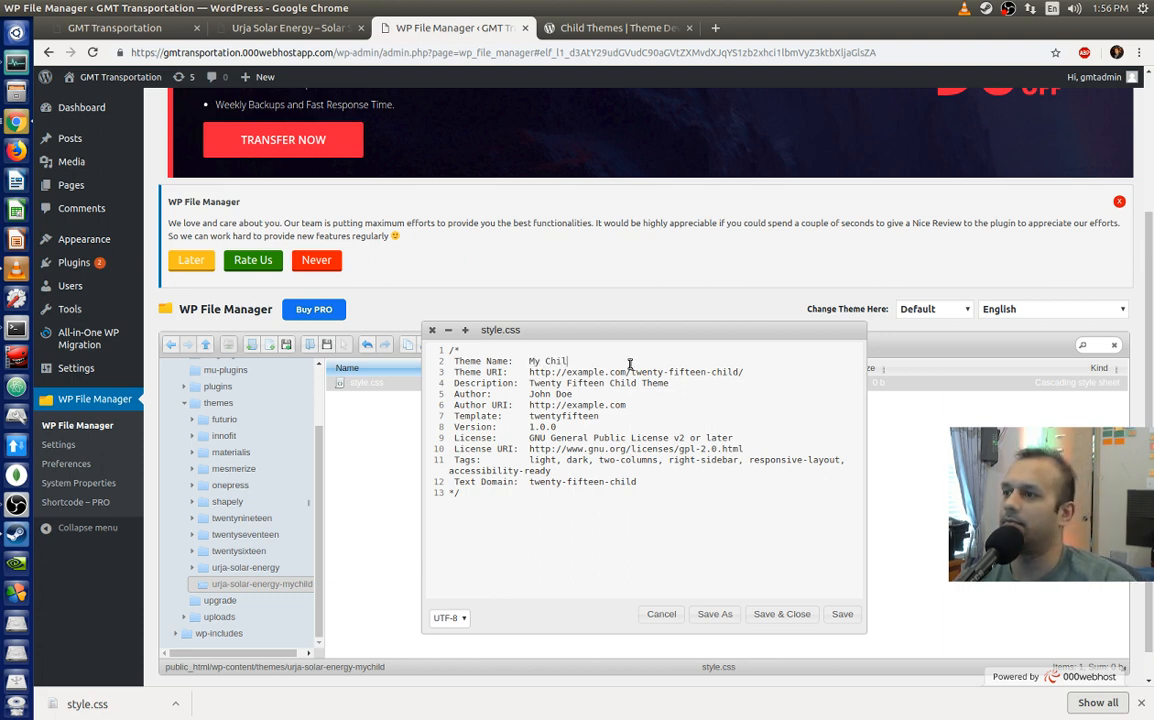
text(d Theme)
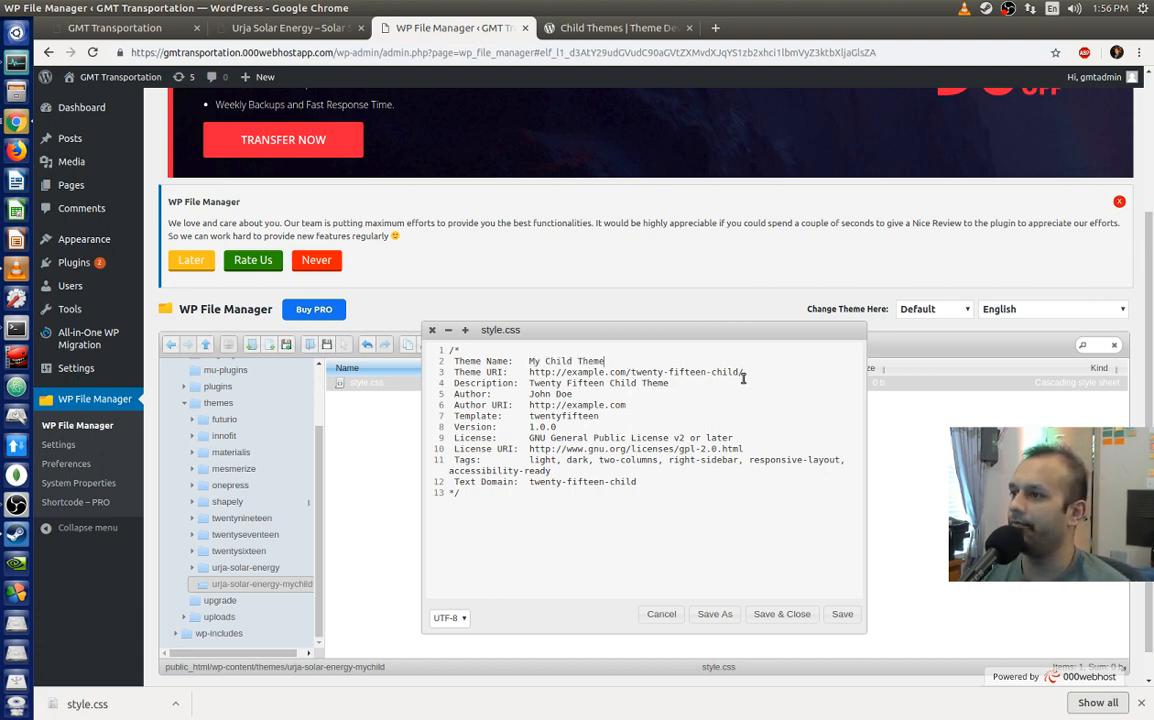
drag(742, 375, 544, 376)
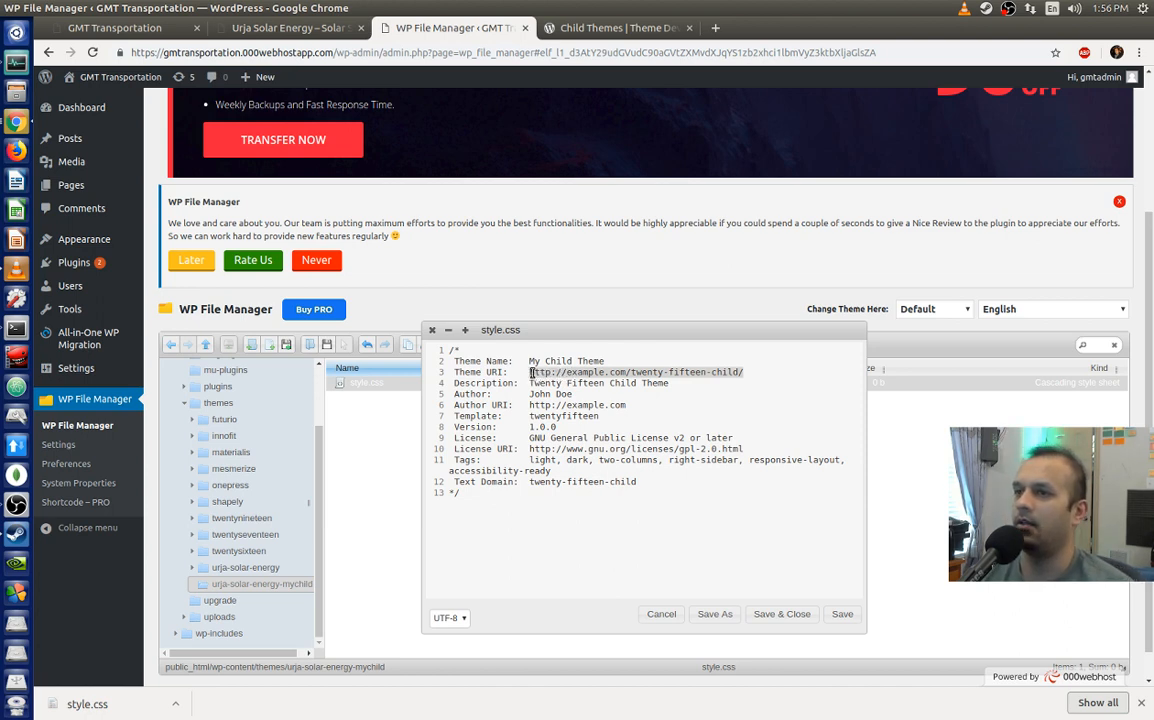
key(BackSpace)
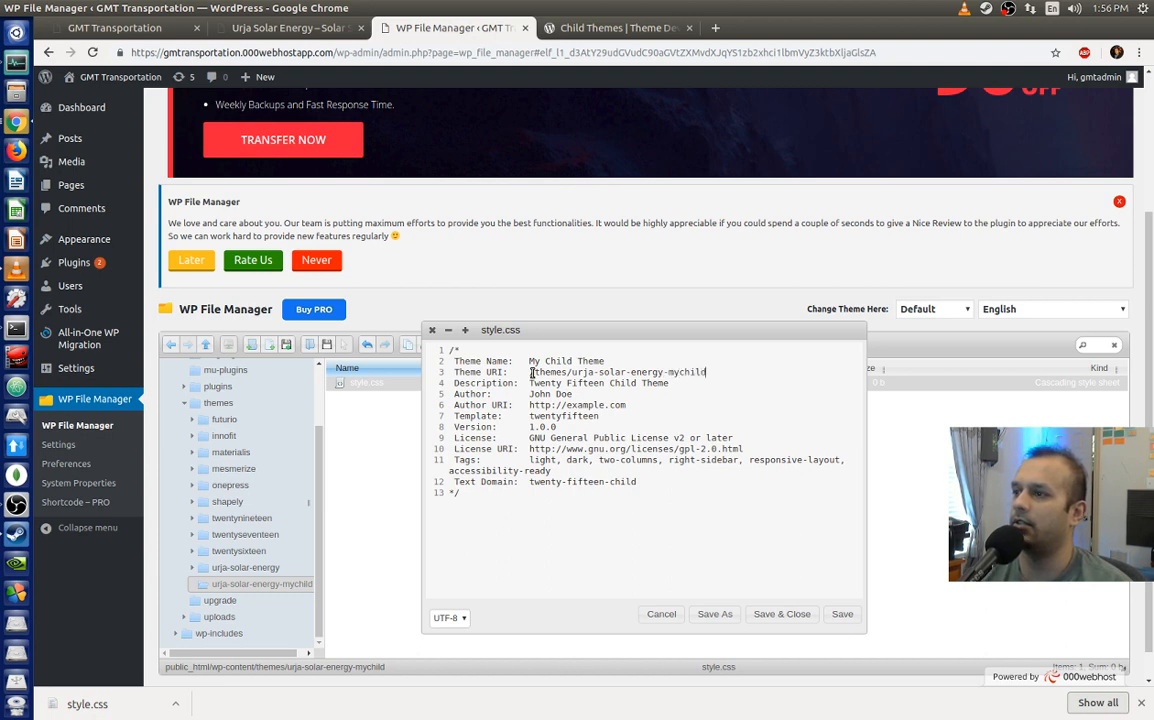
Step: Set the header's Description to Urja Solar Energy Child Theme and replace the sample Author with the author's first name
drag(669, 383, 534, 381)
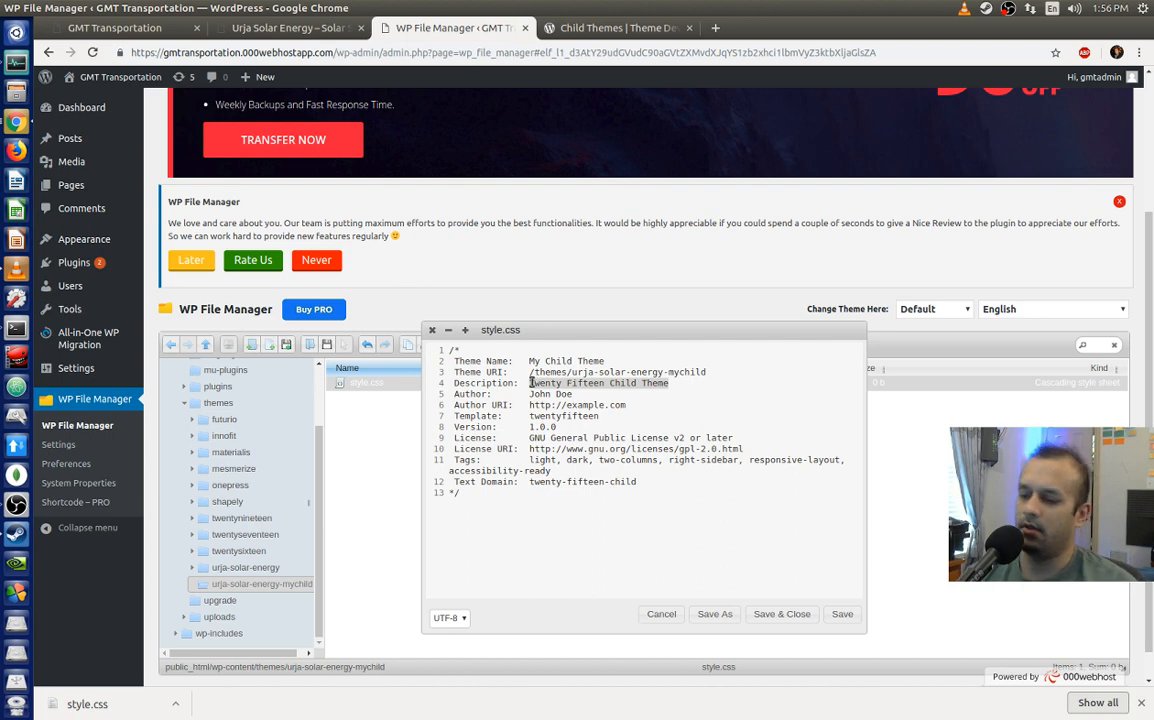
text(Urja)
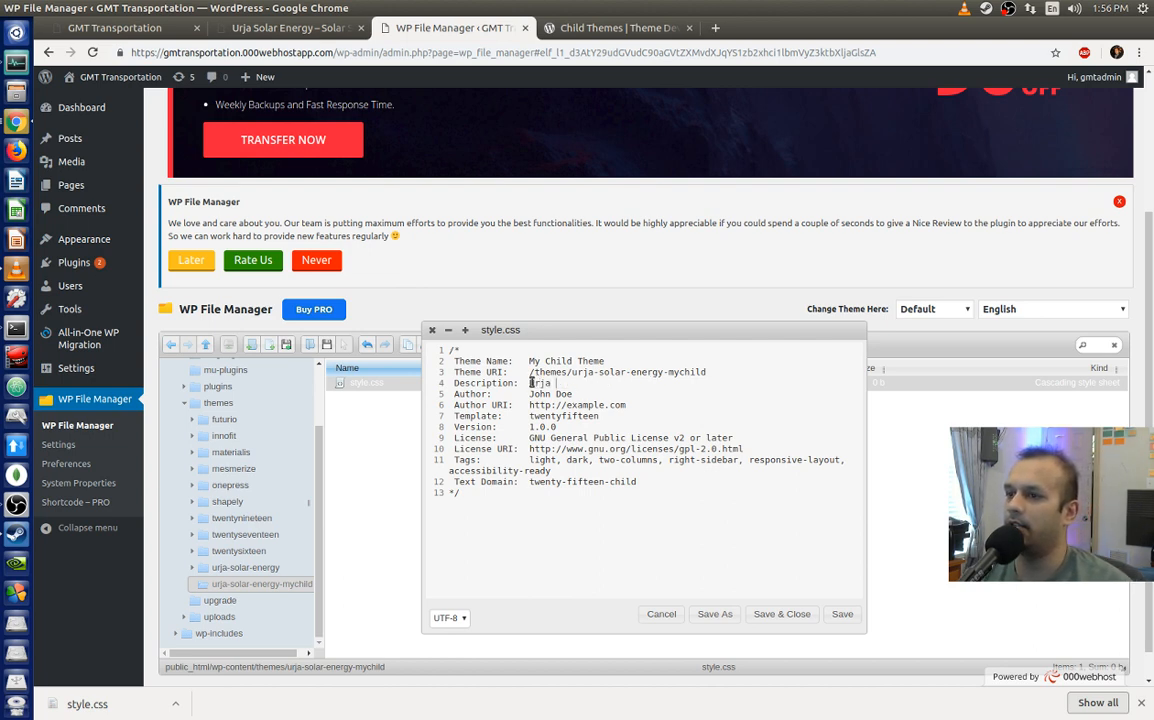
text( Solar Ener)
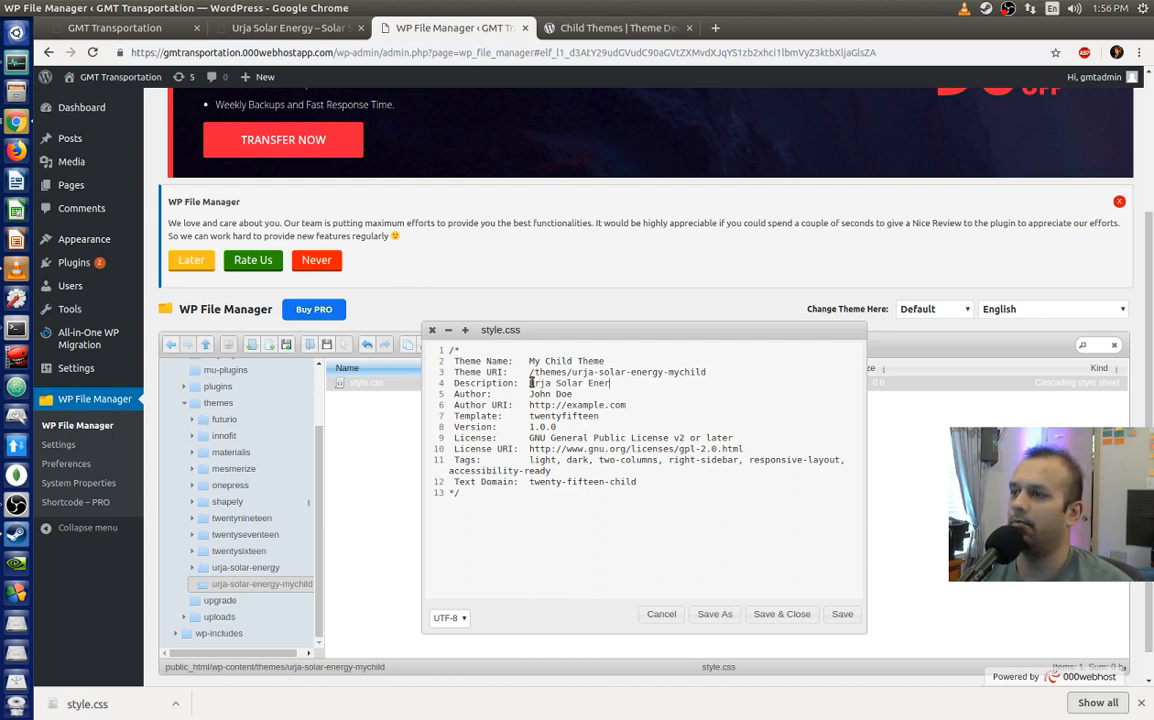
text(gy Chil)
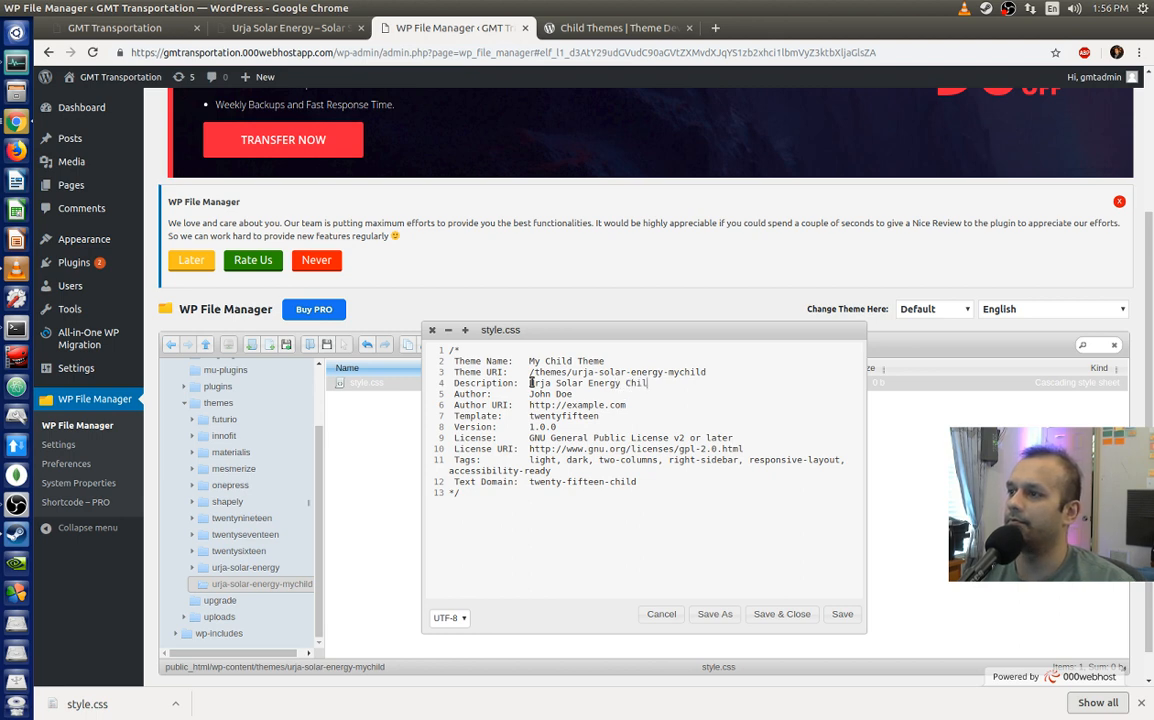
text(d Theme)
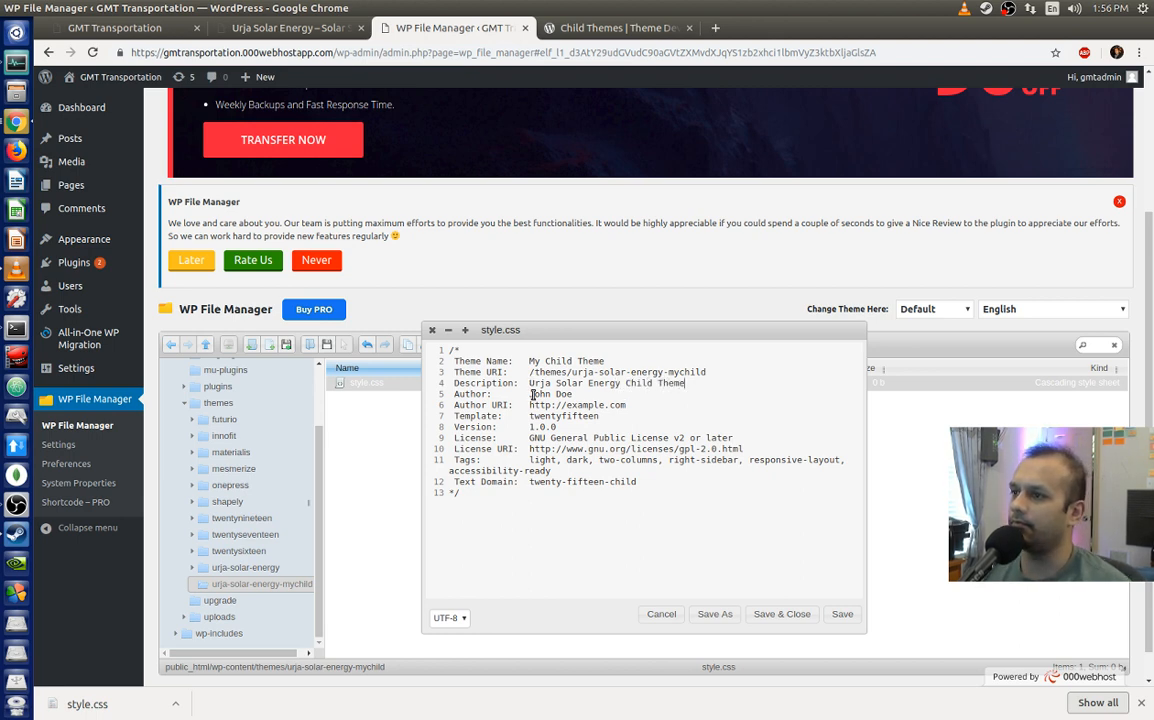
mouse_move(532, 394)
mouse_down()
mouse_move(556, 395)
mouse_move(538, 395)
mouse_up()
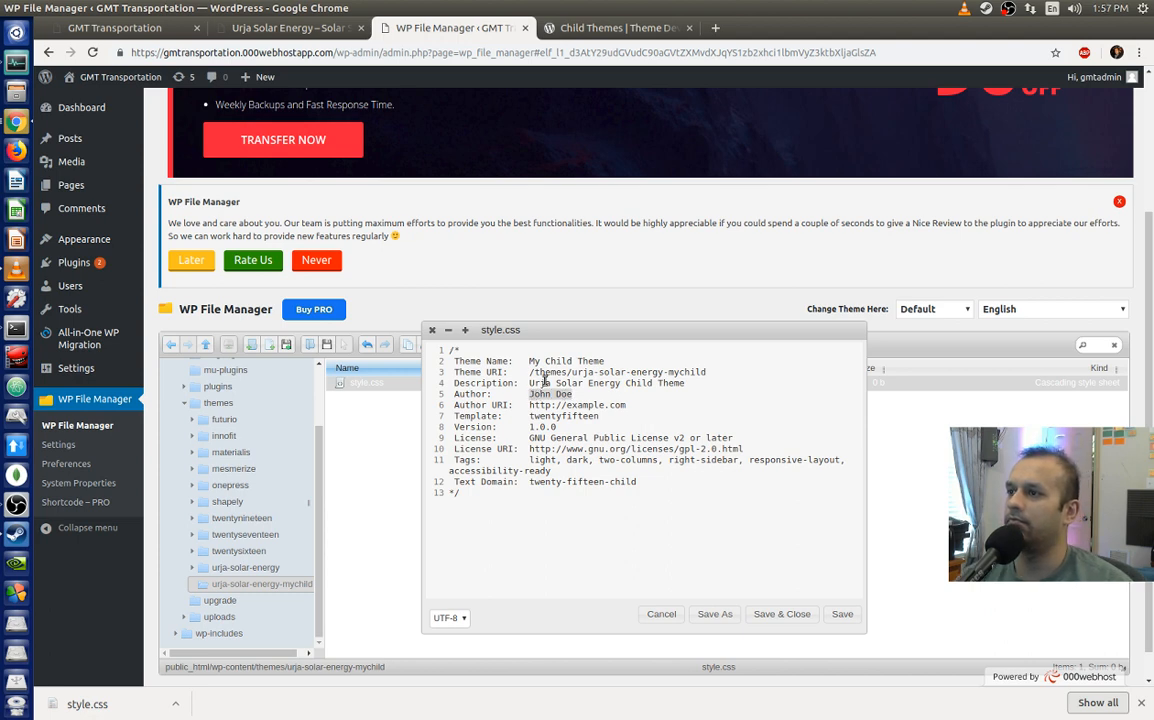
text(Umair)
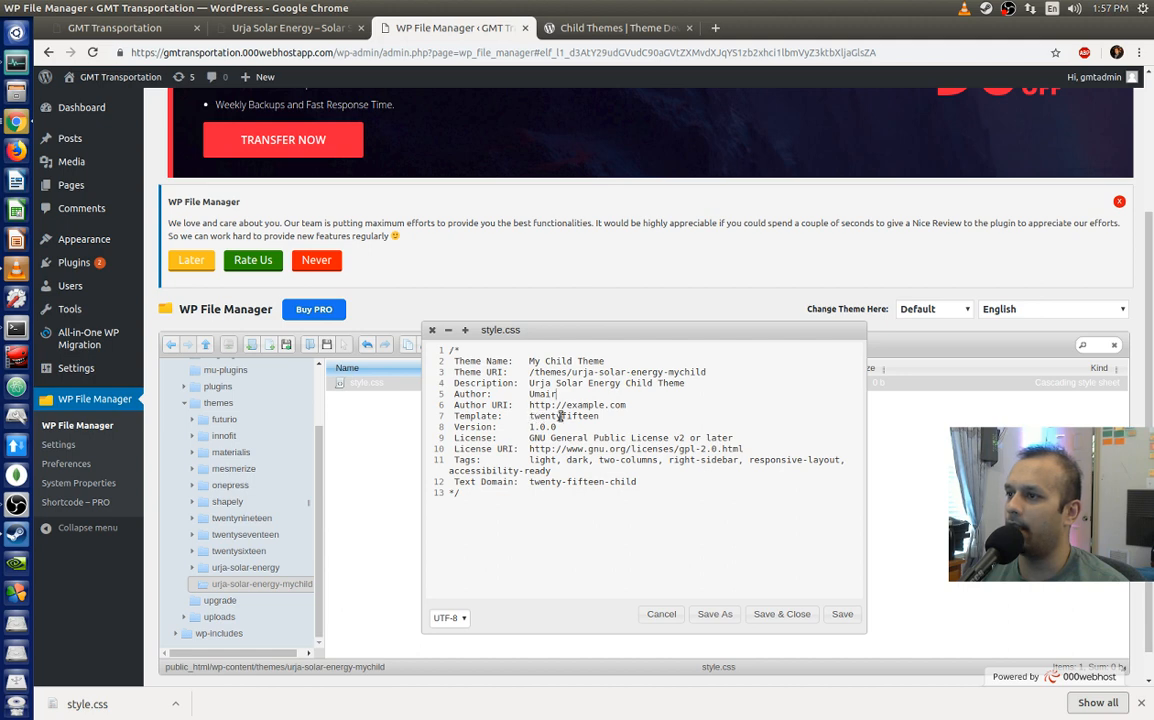
Step: Replace the Template value in the style.css header with urja-solar-energy-mychild
drag(600, 416, 535, 416)
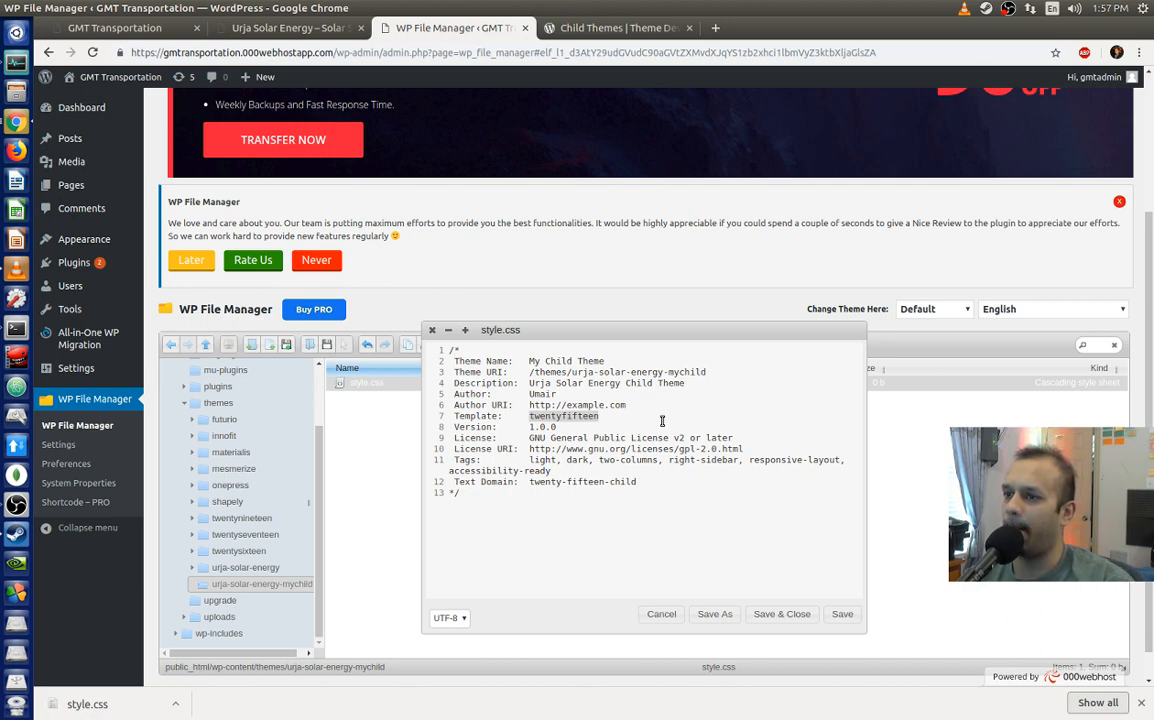
text(urja-solar-)
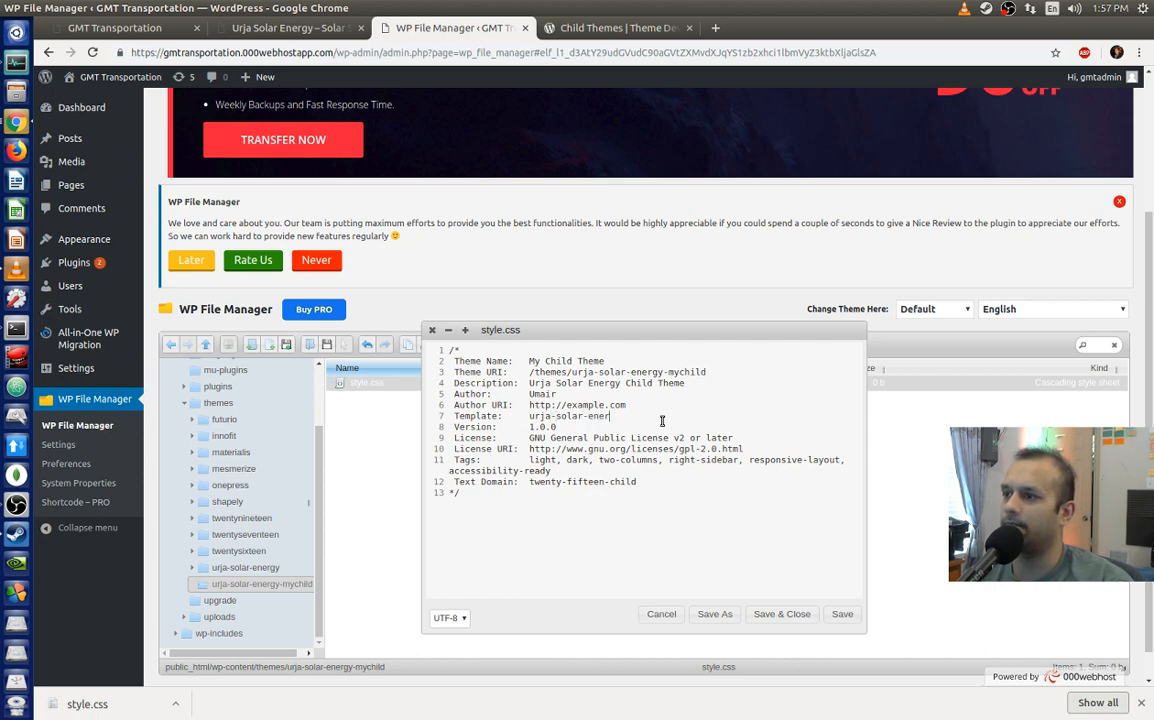
text(mychild)
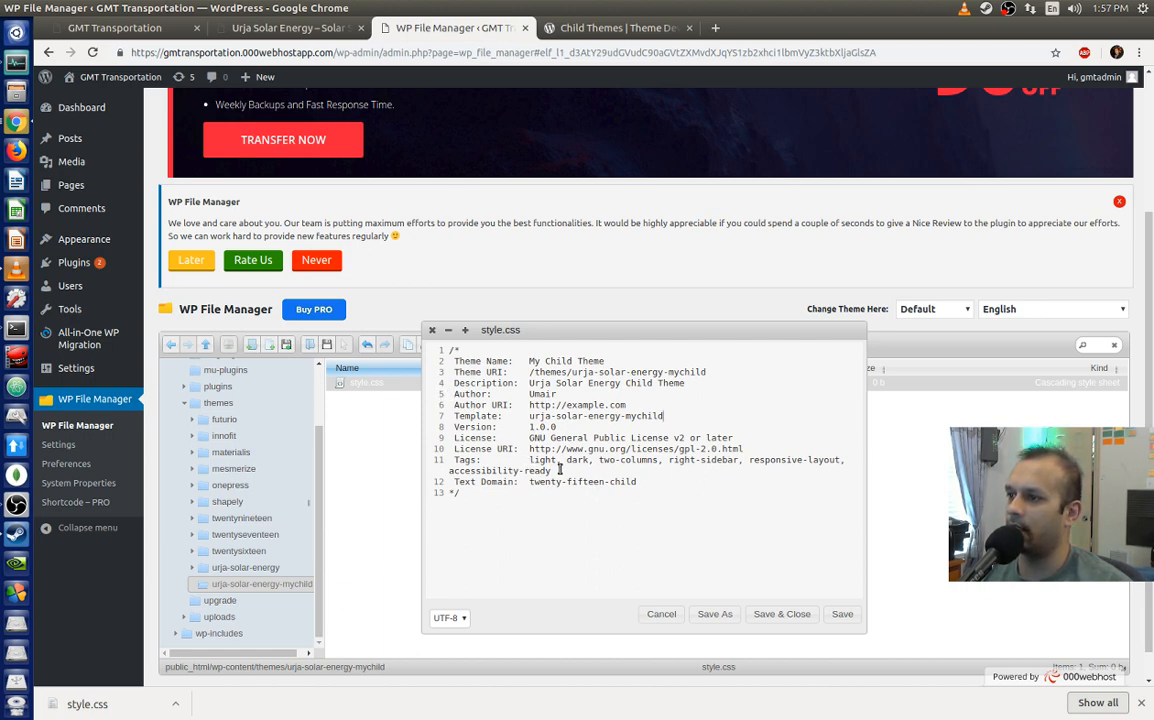
Step: Clear the sample Tags and Text Domain values from the style.css header, leaving both fields empty
drag(552, 471, 531, 461)
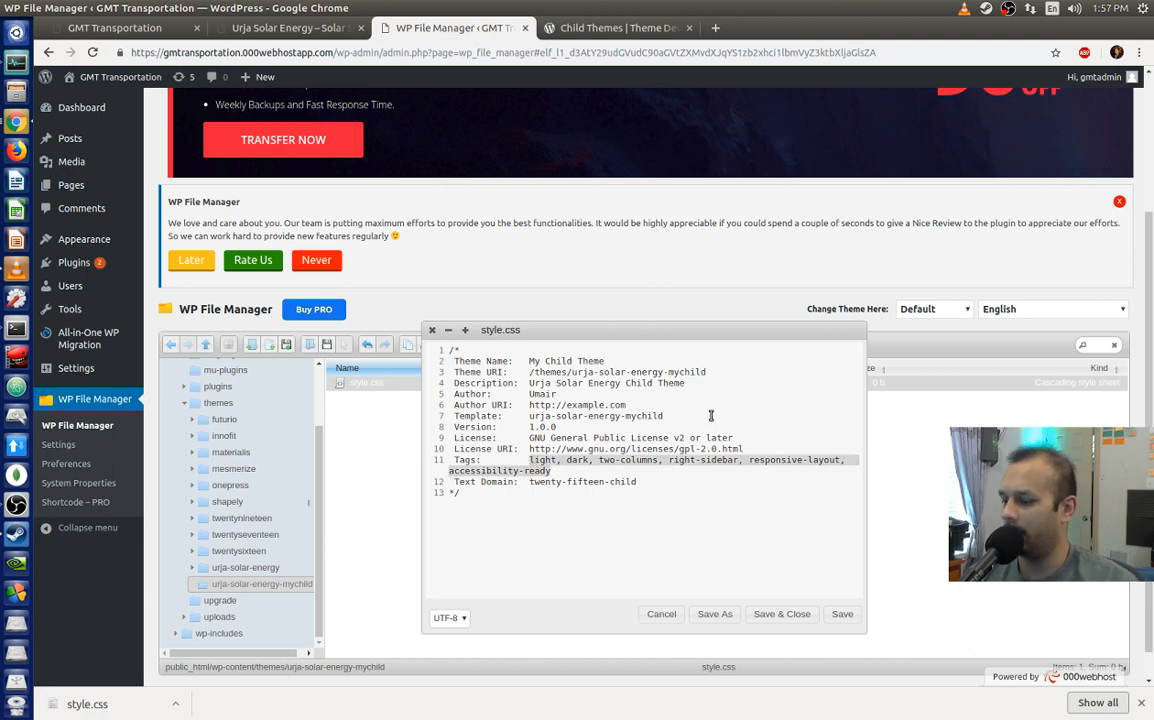
key(BackSpace)
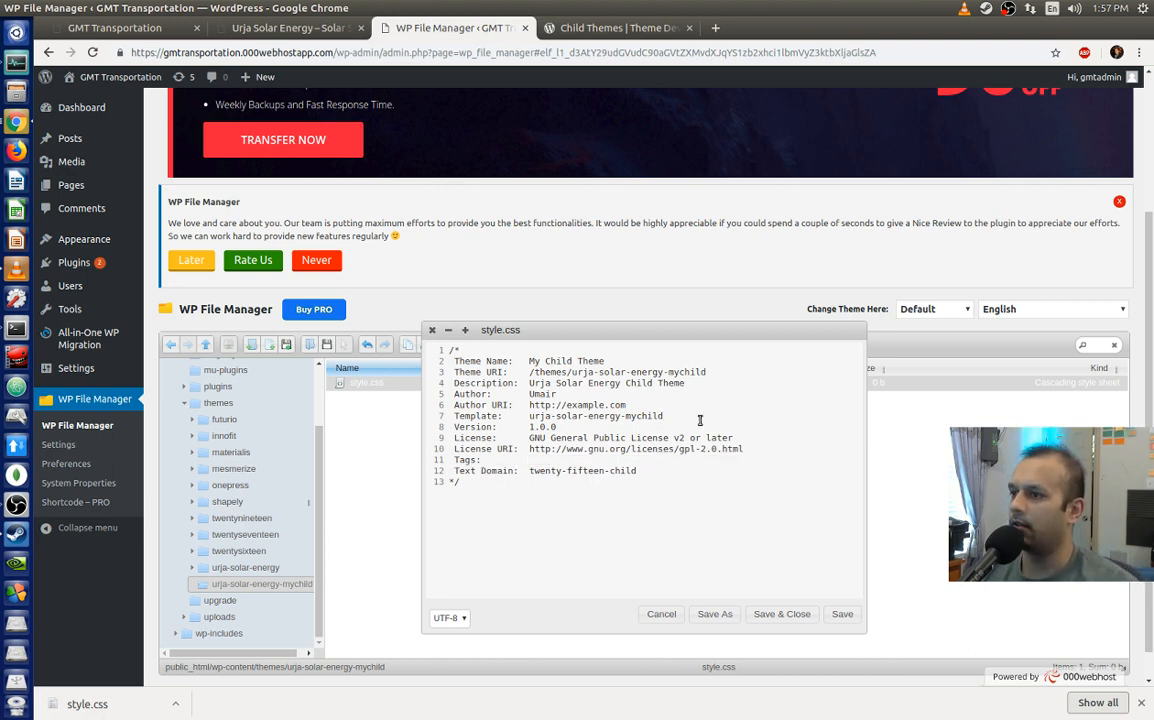
drag(637, 471, 526, 474)
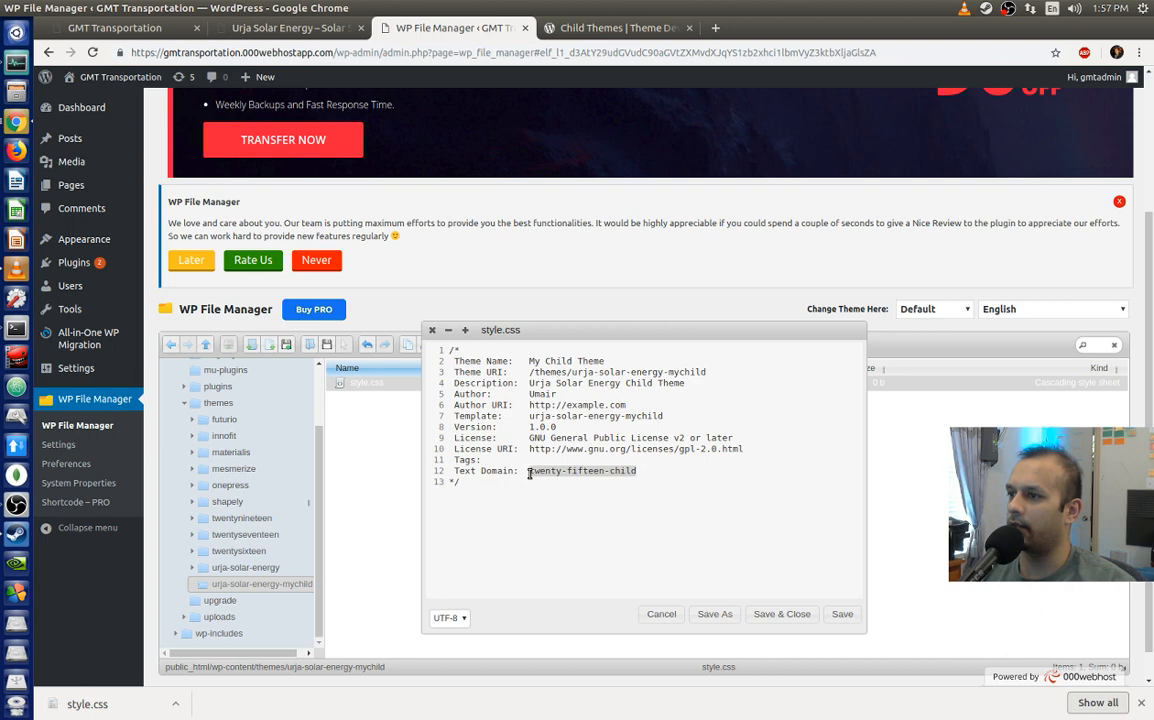
key(BackSpace)
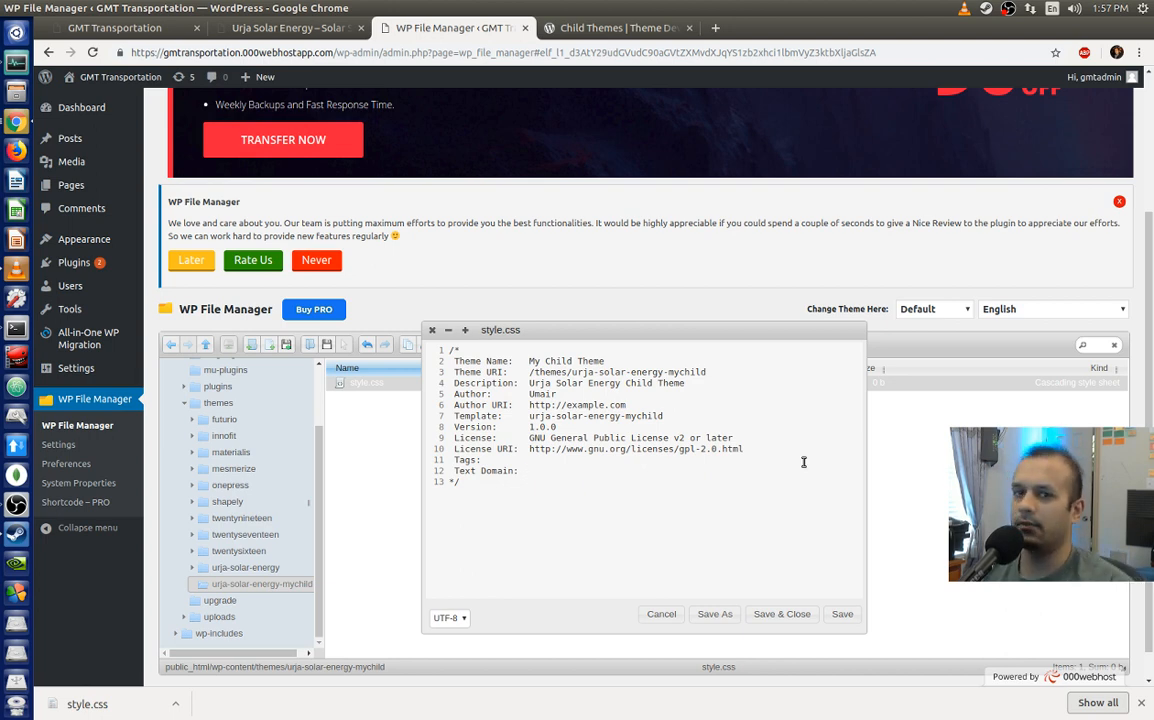
Step: Save style.css and check the required Theme Name and Template fields in the Child Themes handbook page
click(832, 620)
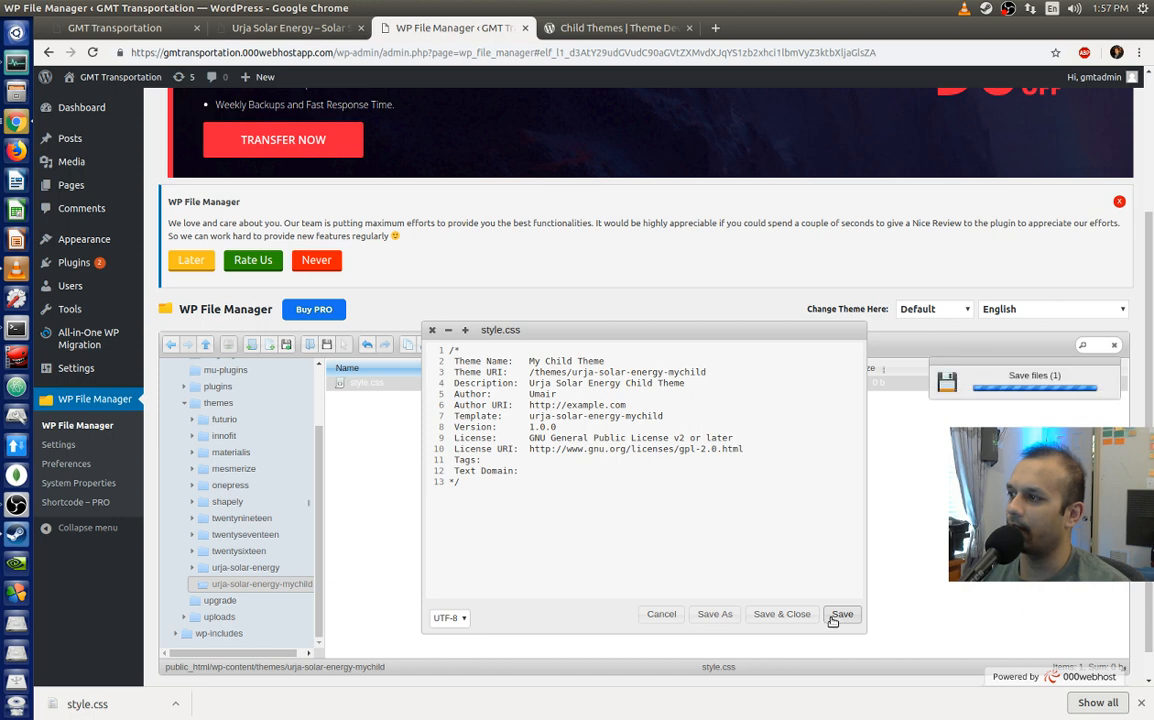
click(592, 24)
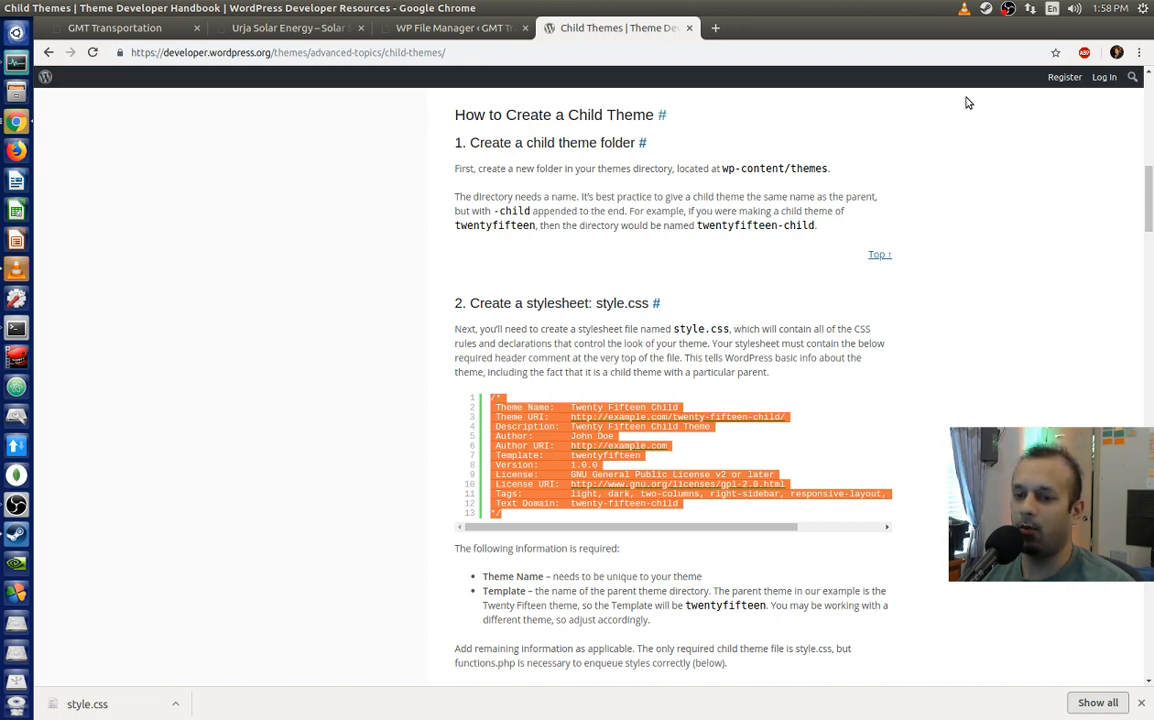
click(930, 470)
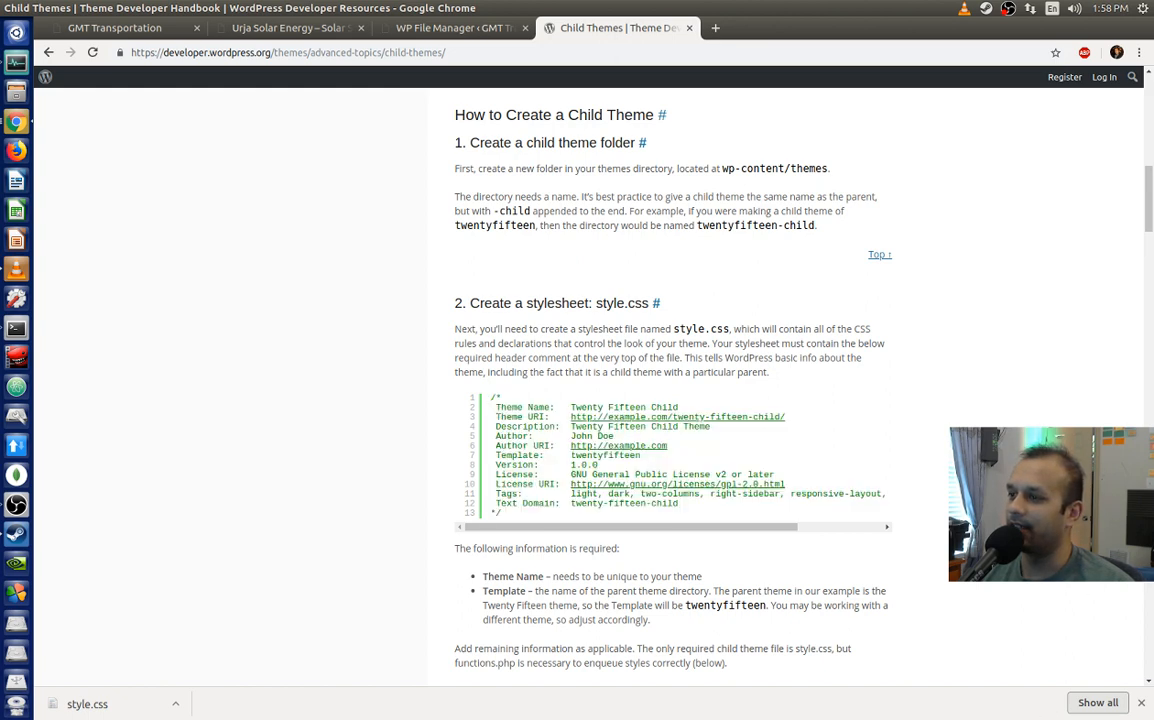
scroll(672, 400, down, 3)
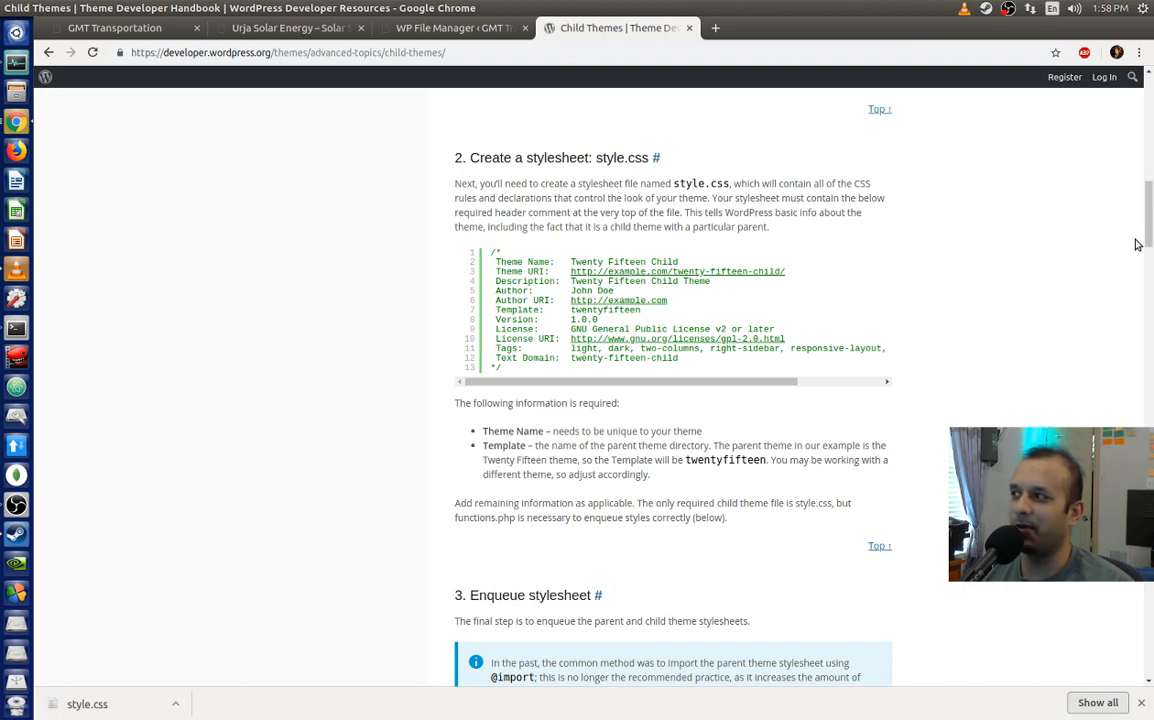
drag(1148, 234, 1148, 242)
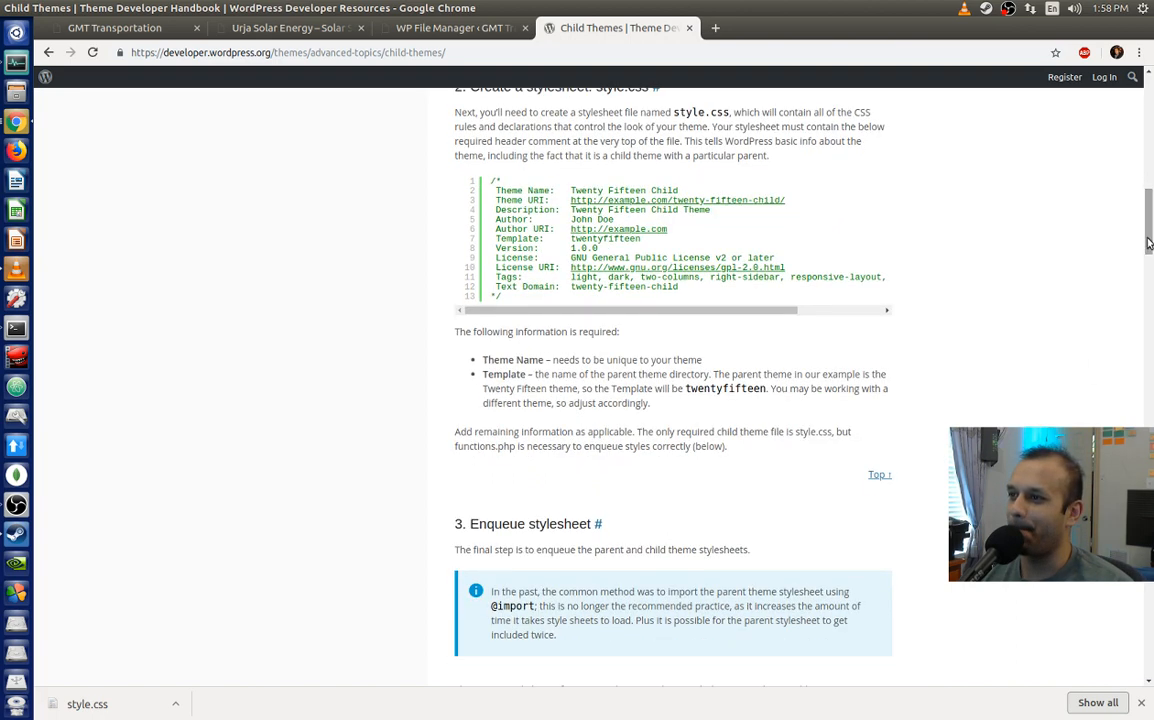
scroll(1097, 276, up, 1)
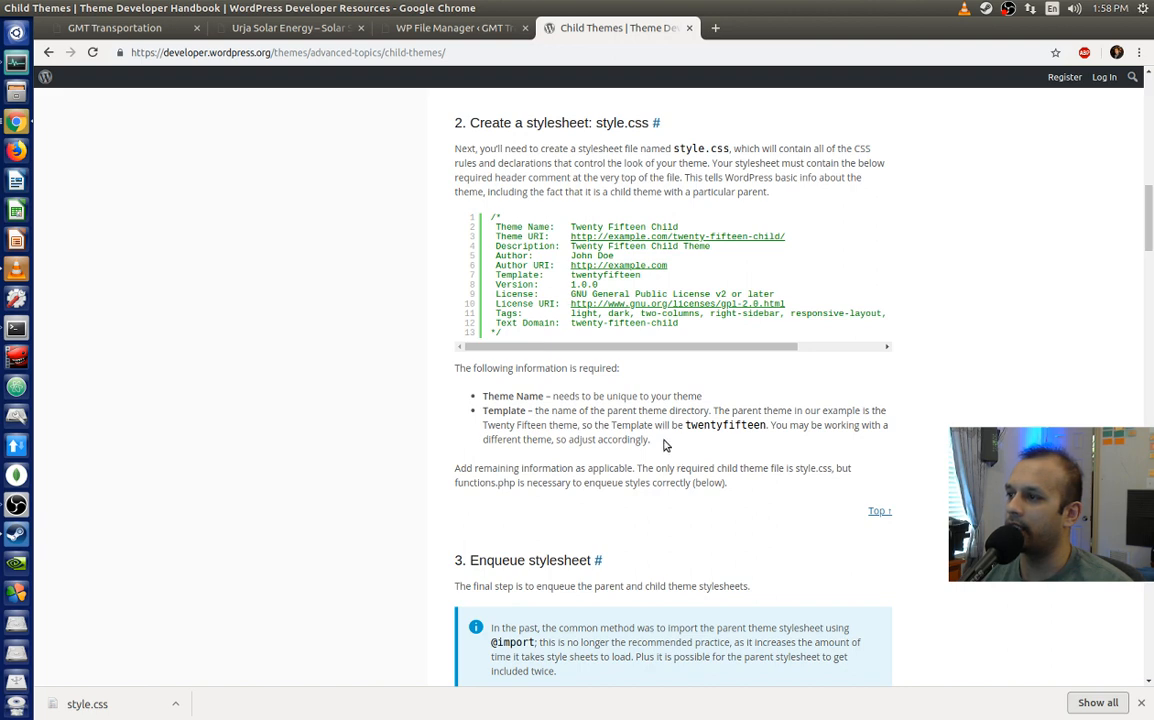
Step: Set the Template value in the child theme's style.css to the parent directory name urja-solar-energy and save the file
click(410, 33)
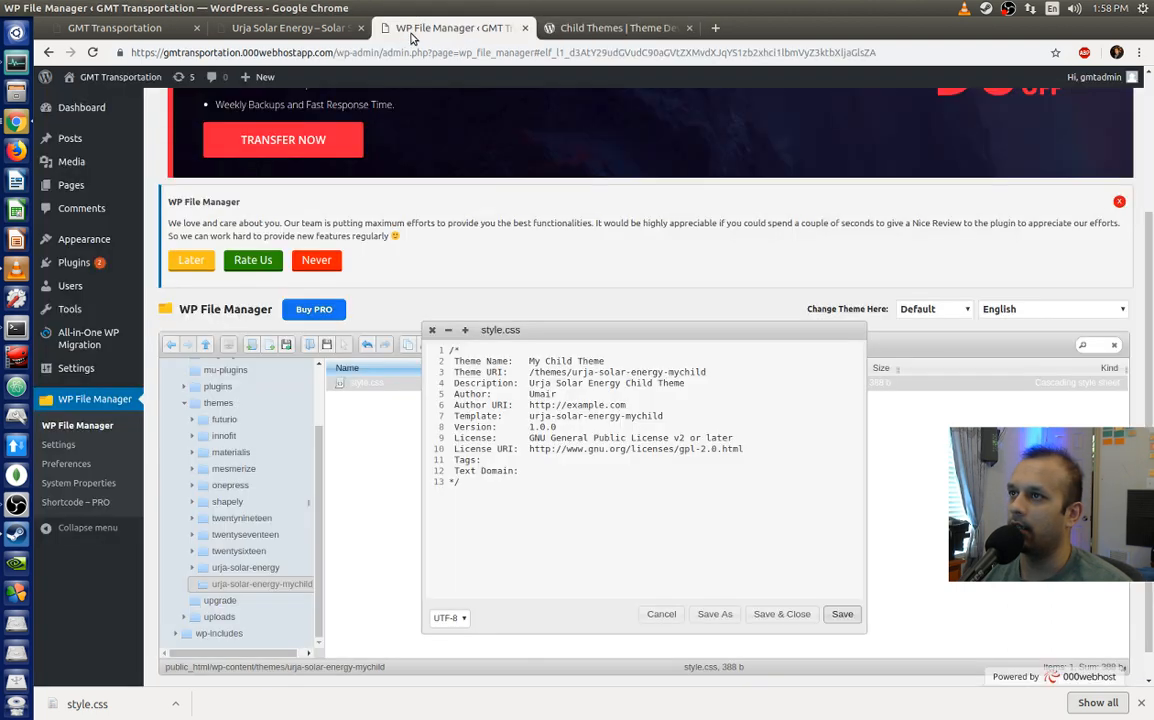
drag(662, 411, 628, 418)
key(BackSpace)
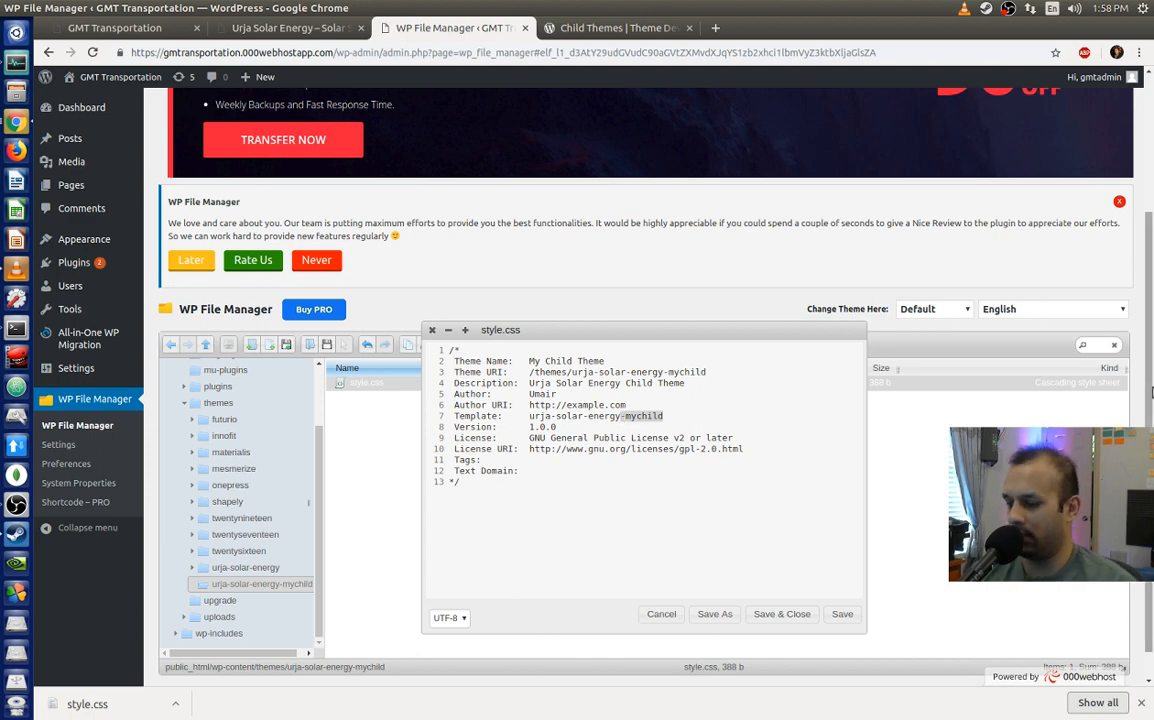
click(844, 614)
Step: Read the handbook's Enqueue stylesheet section on loading the parent stylesheet through functions.php
click(605, 28)
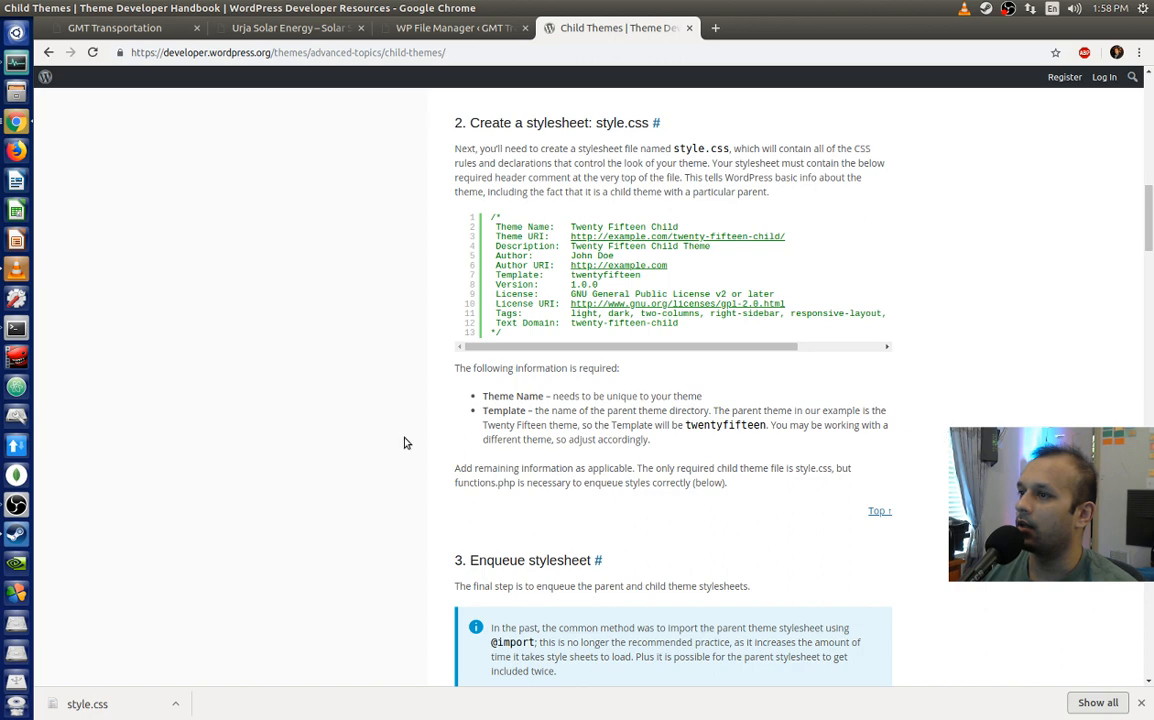
scroll(717, 423, down, 2)
scroll(717, 423, down, 3)
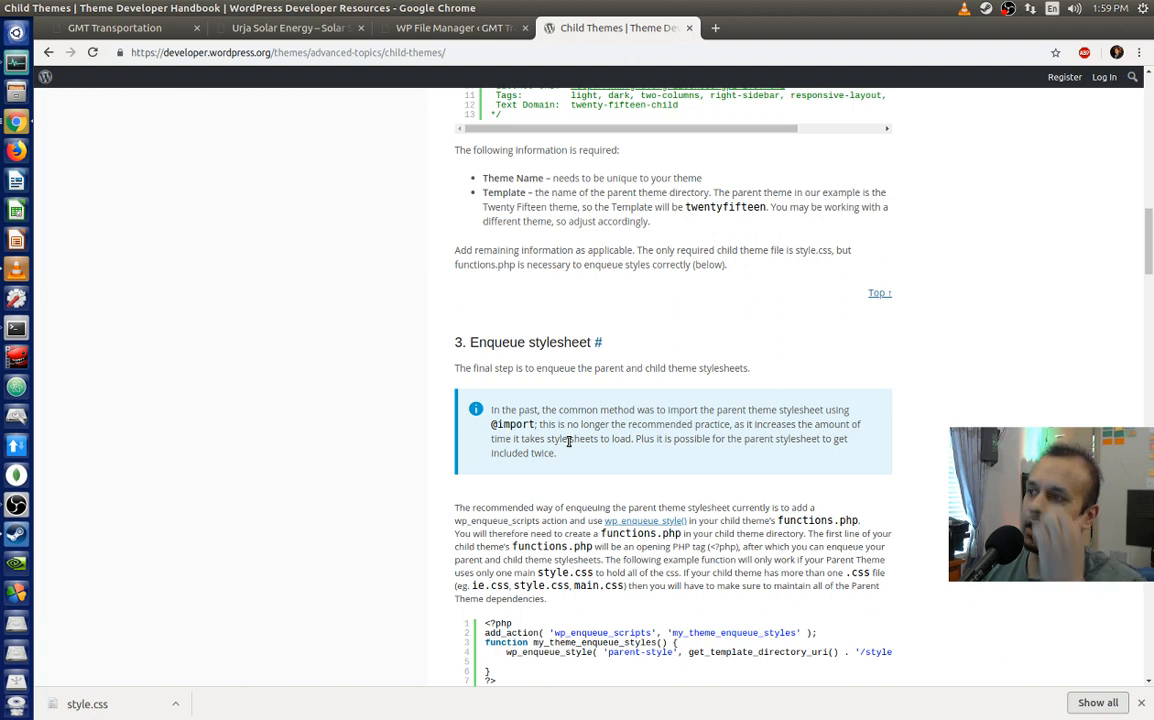
scroll(626, 433, down, 2)
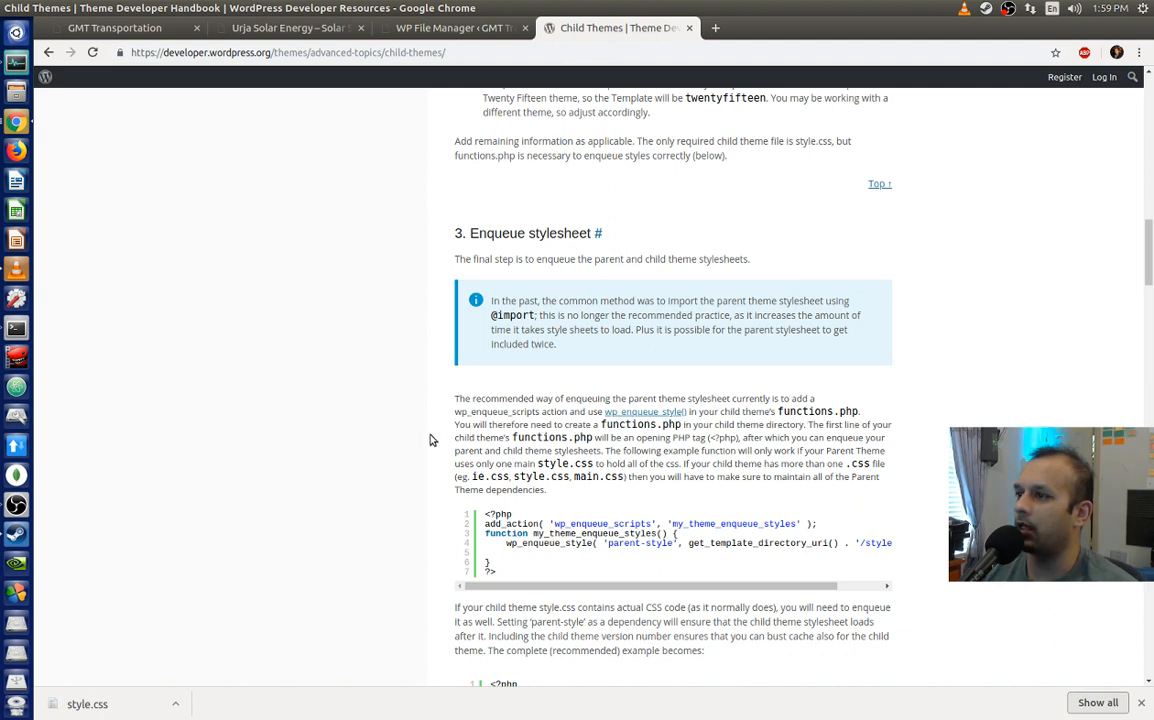
Step: Save and close style.css in the file manager, and return to the handbook's Enqueue stylesheet section
click(445, 33)
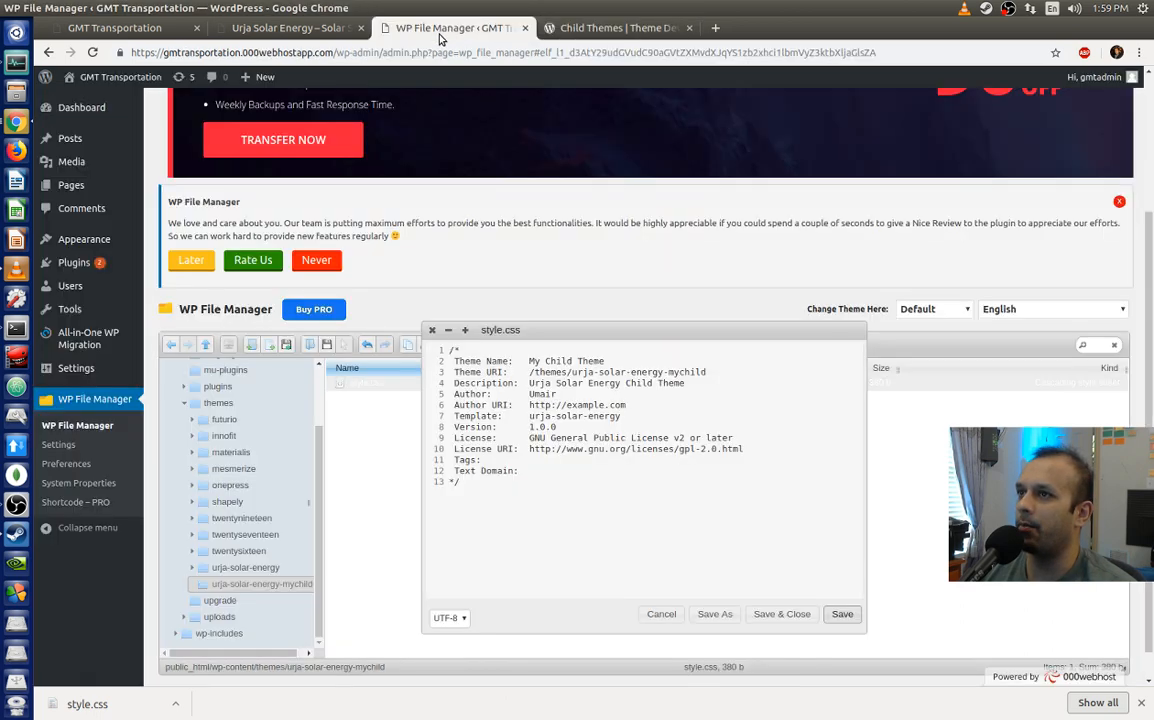
click(842, 614)
click(575, 28)
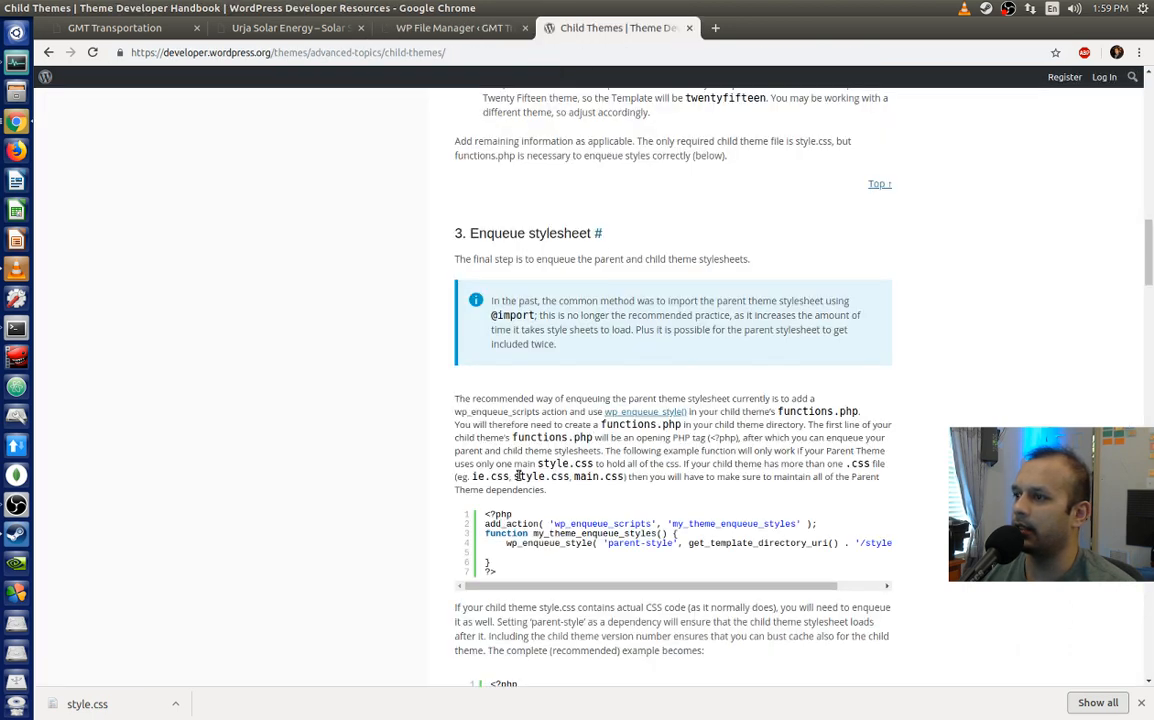
Step: Create a new plain text file in the urja-solar-energy-mychild folder and name it functions.php
click(450, 28)
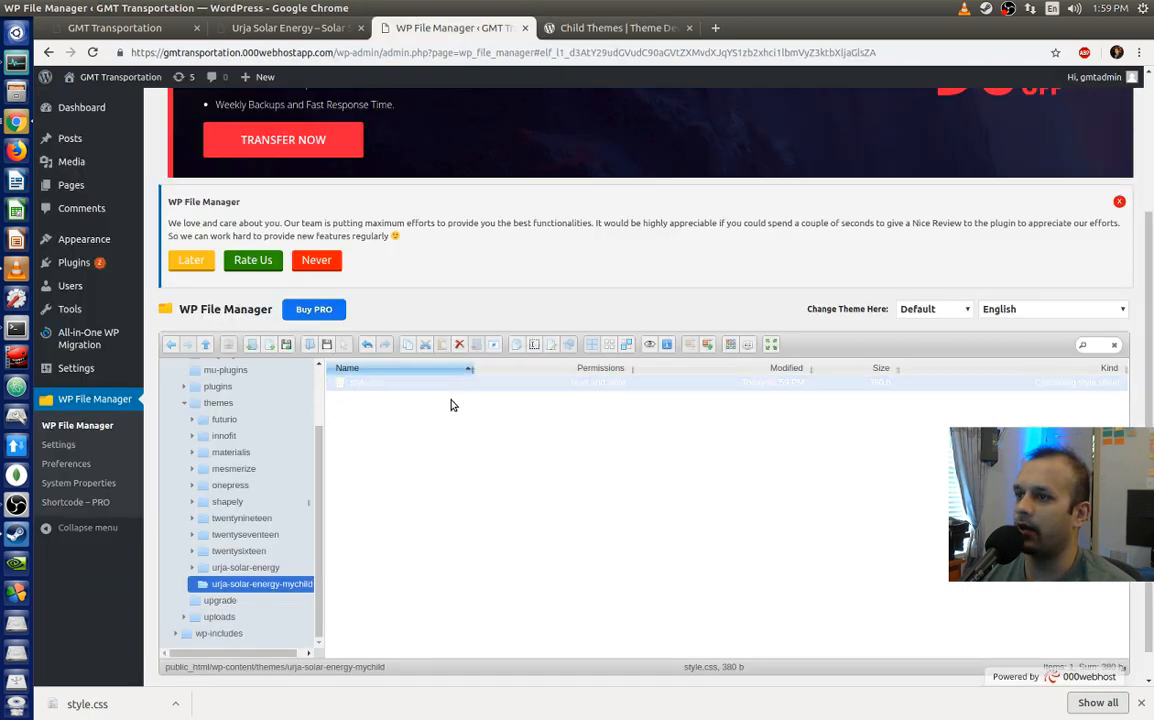
right_click(448, 412)
right_click(430, 438)
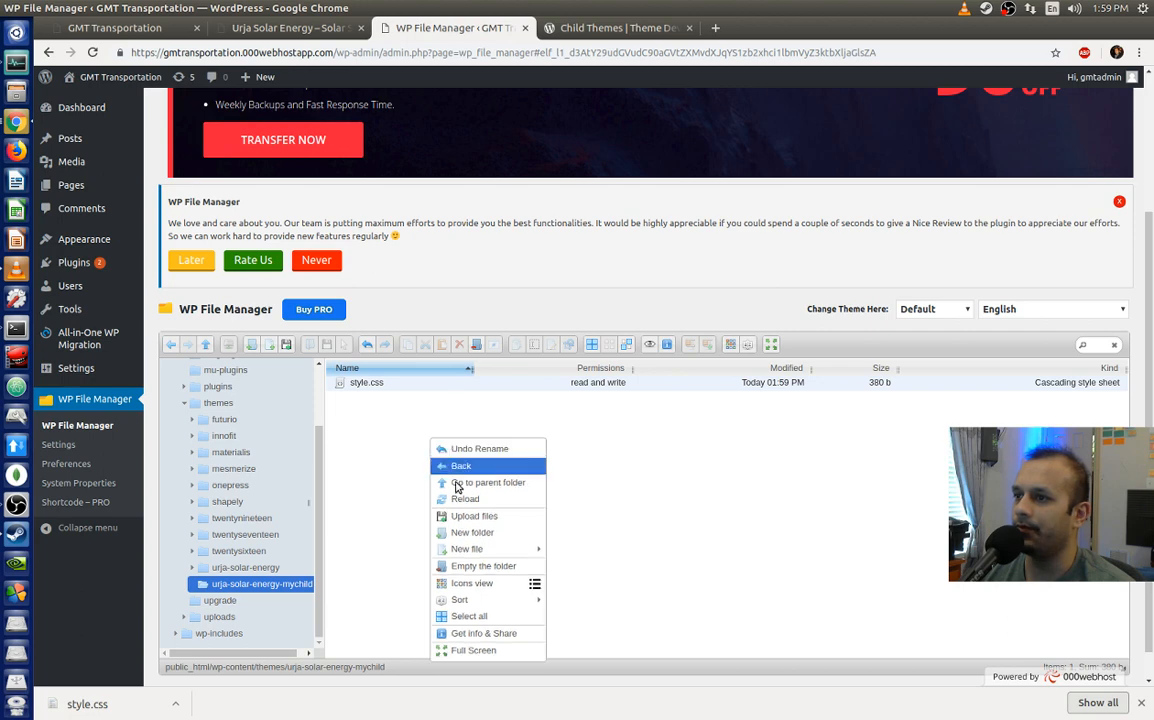
mouse_move(499, 552)
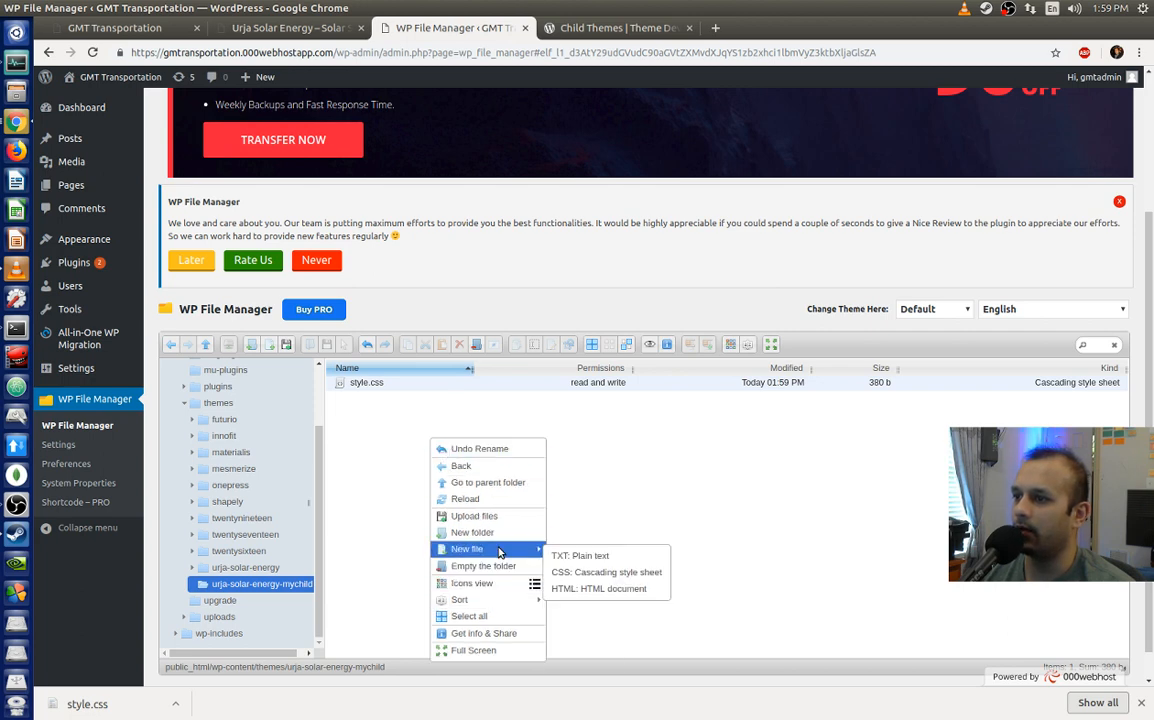
click(631, 557)
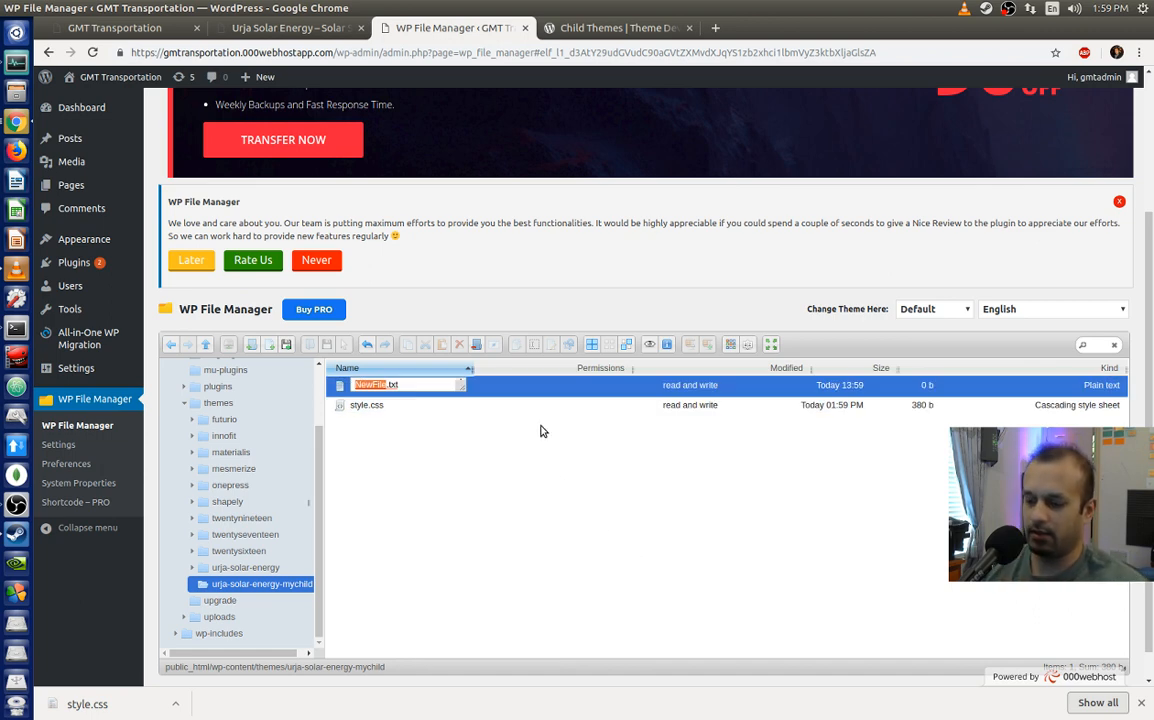
text(function)
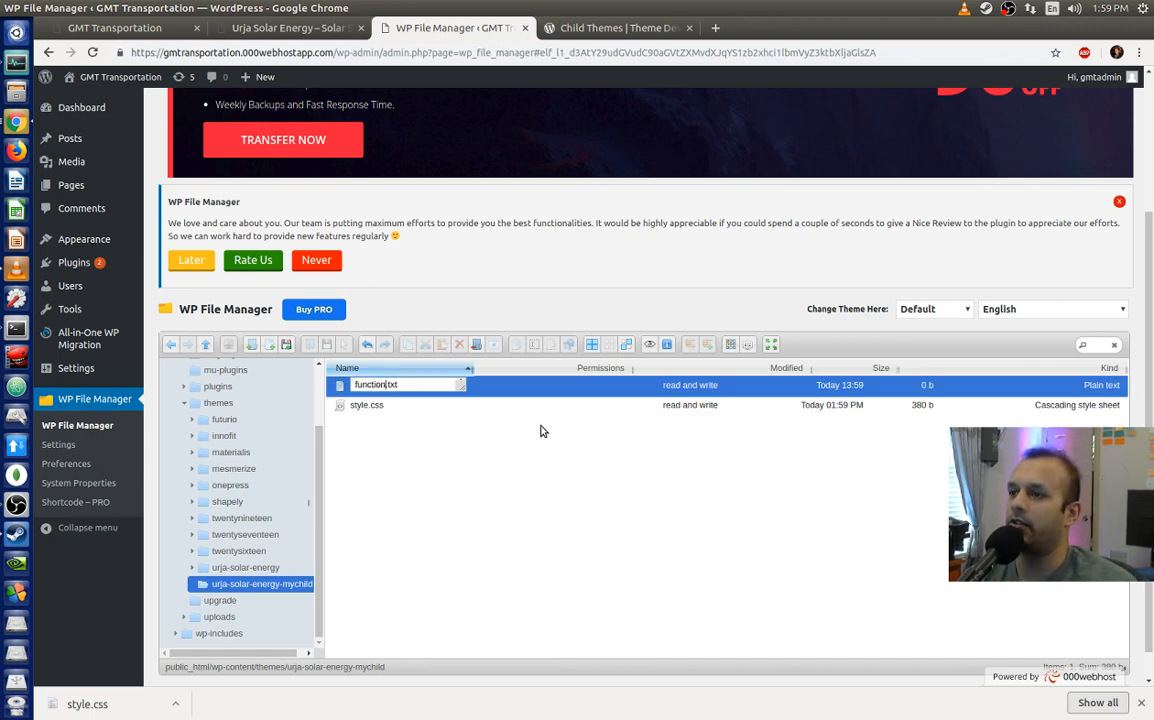
text(s)
key(Delete)
key(Delete)
key(Delete)
key(Delete)
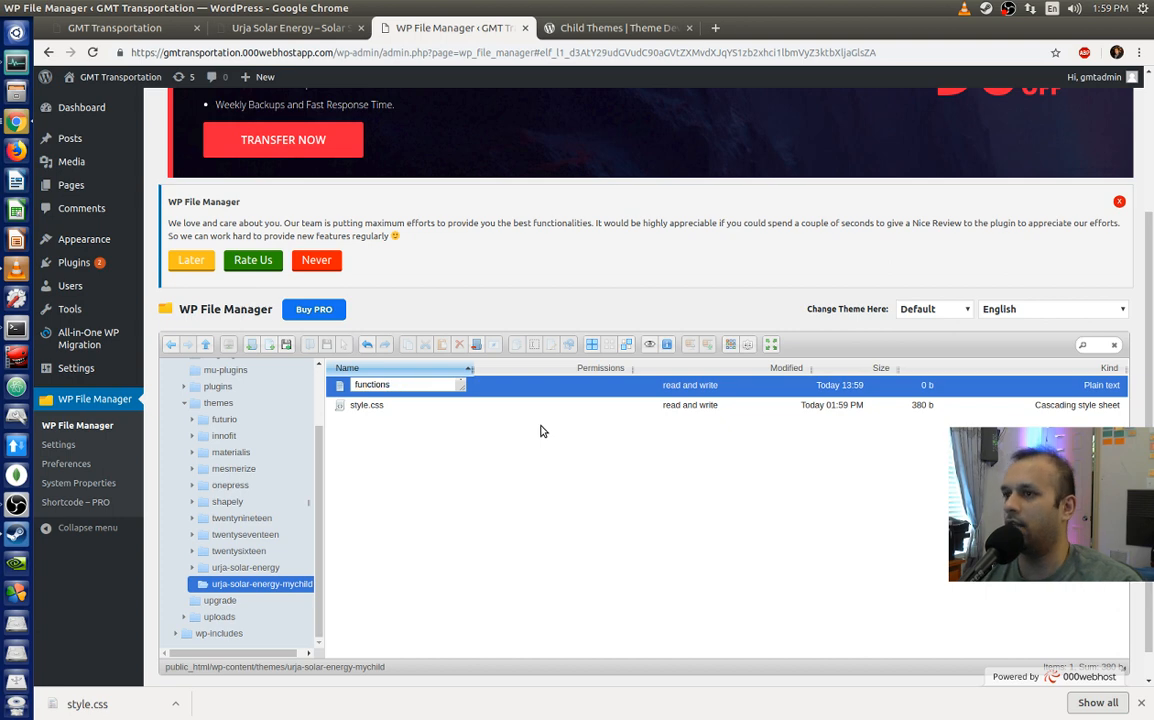
text(.php)
key(Return)
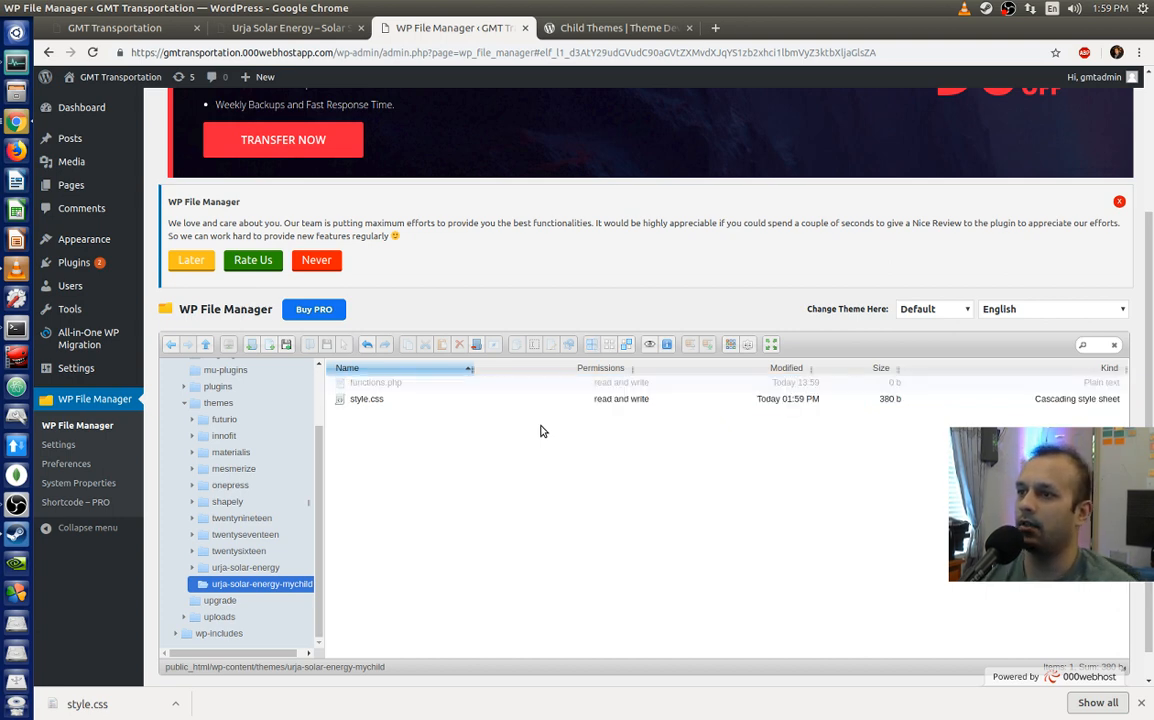
Step: Copy the handbook's short parent-style enqueue example into functions.php with the code editor, then save and close the file
click(598, 30)
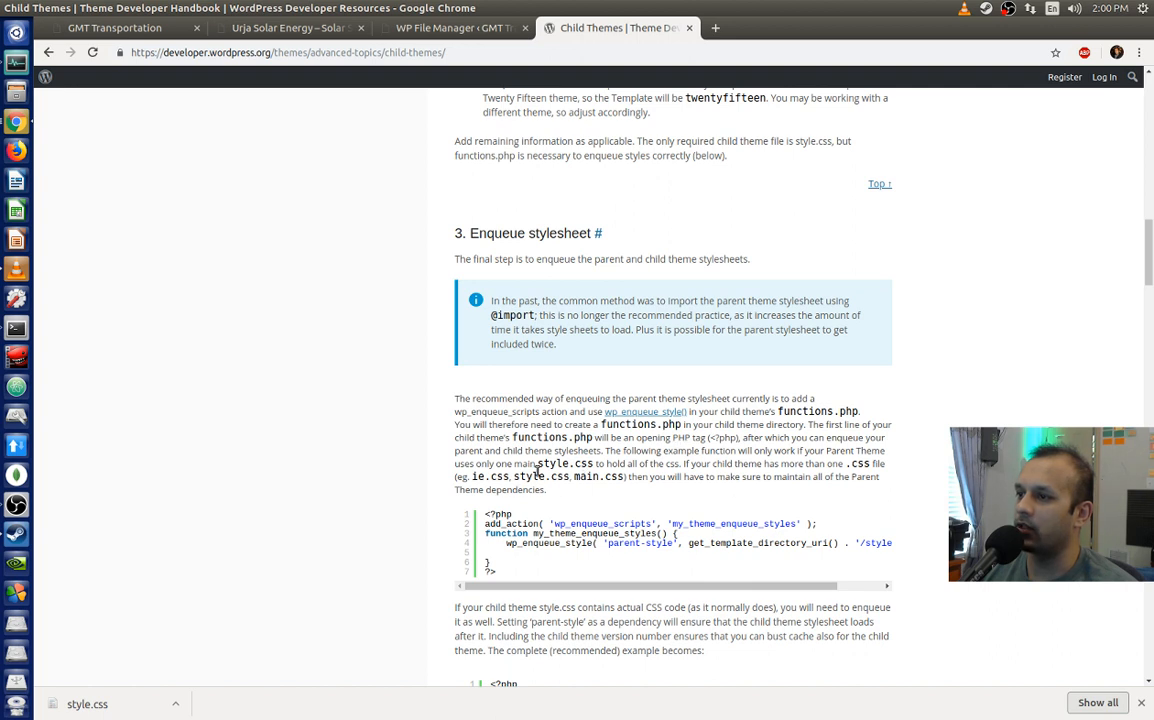
drag(485, 516, 531, 565)
key(ctrl+c)
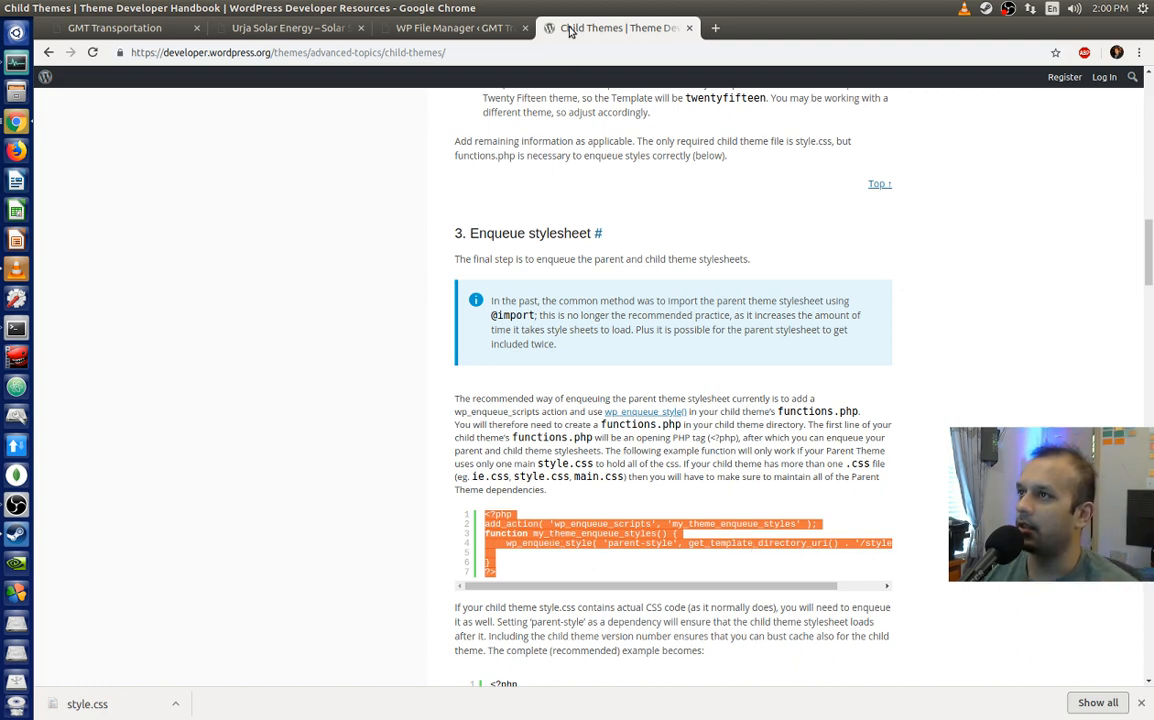
click(455, 33)
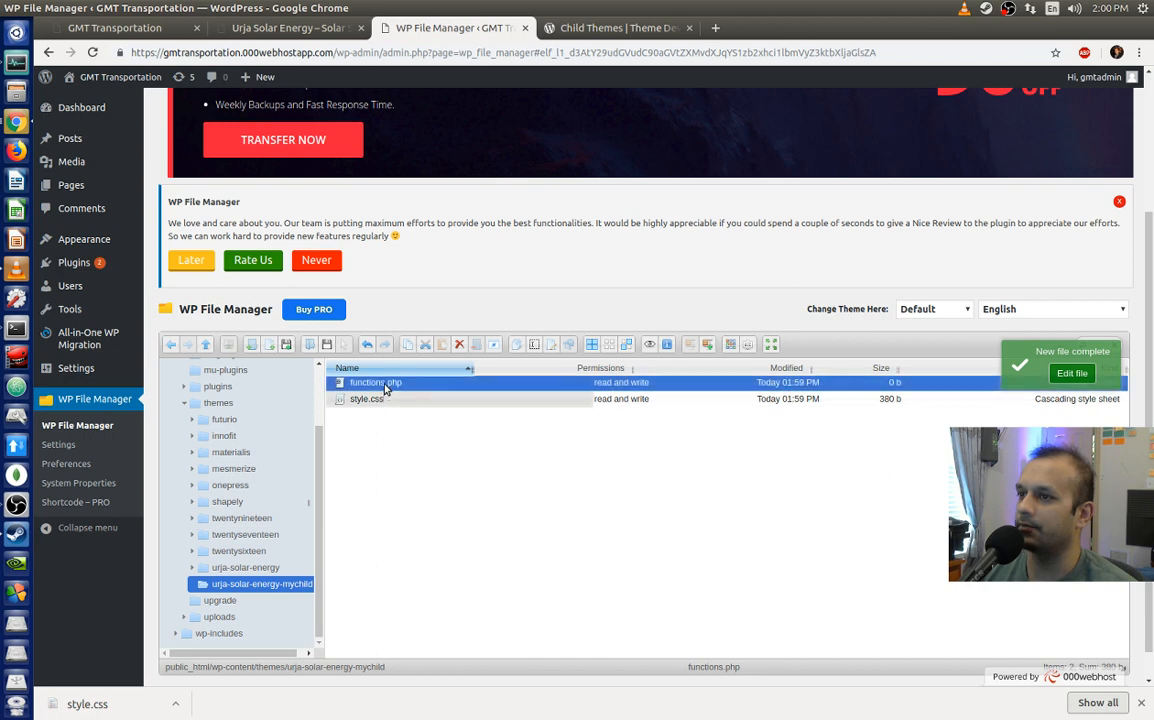
right_click(385, 386)
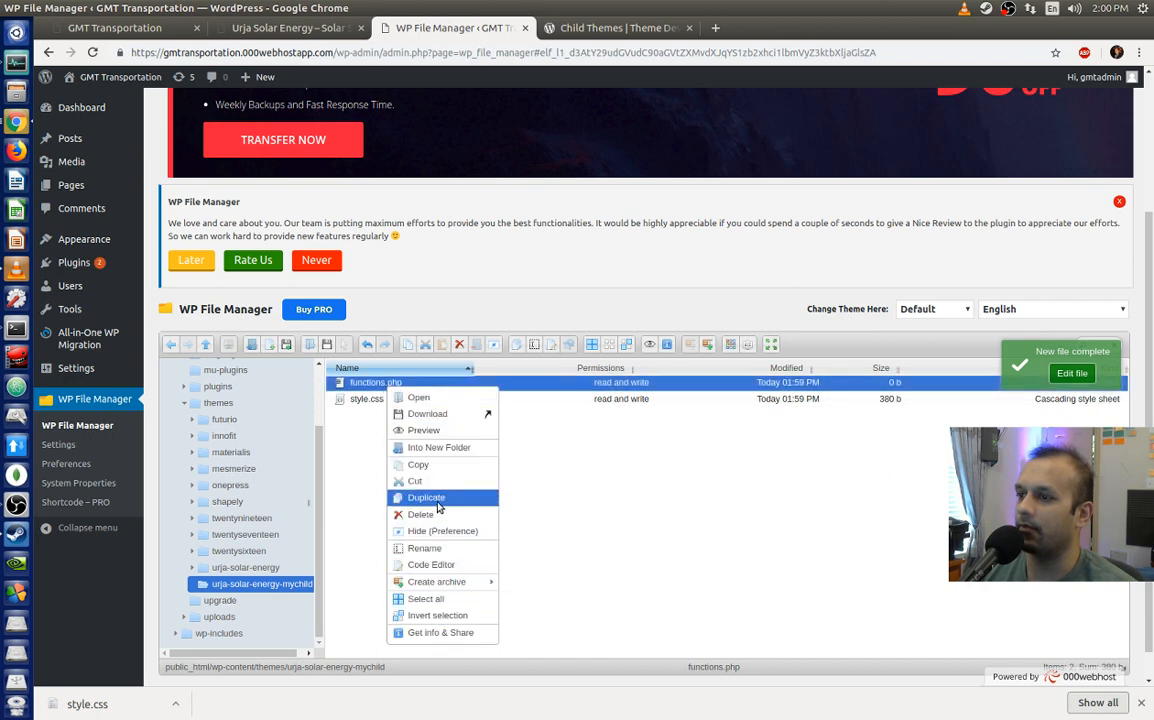
click(435, 564)
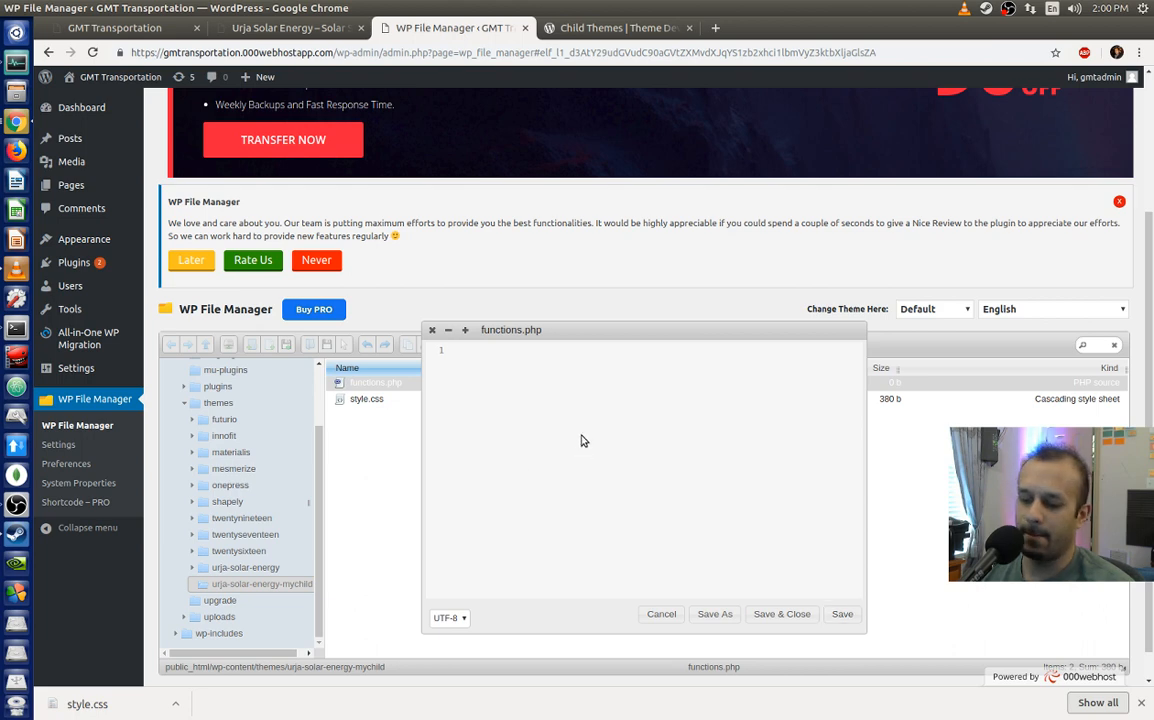
key(ctrl+v)
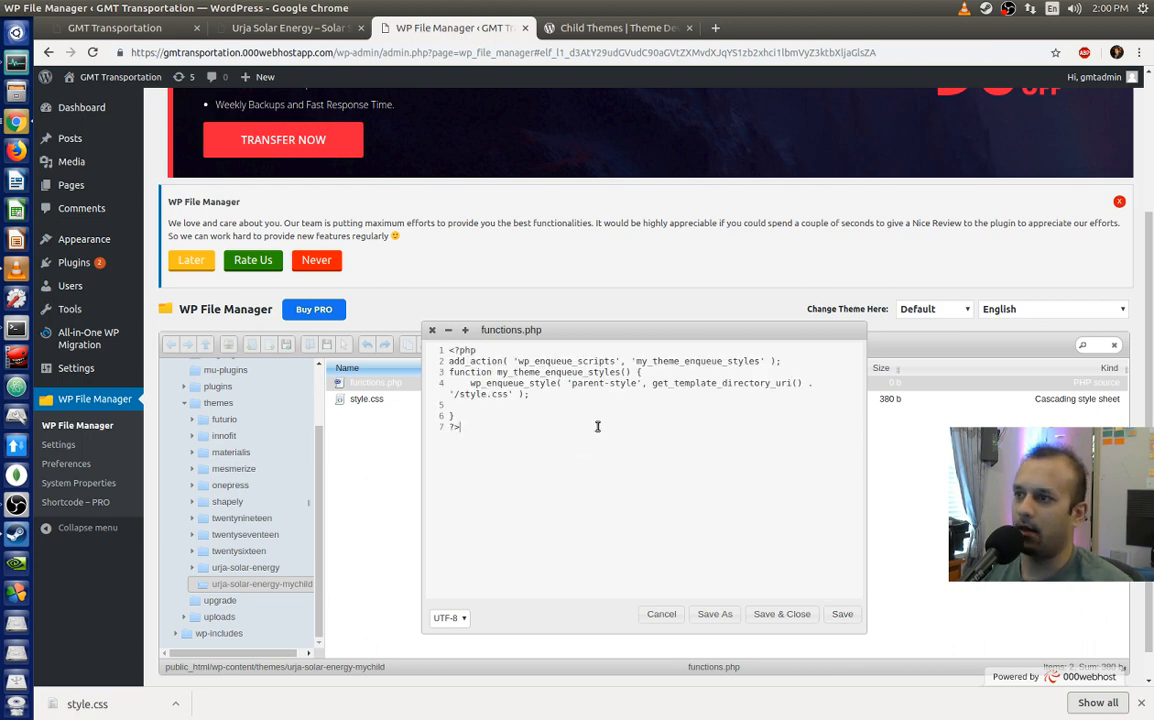
click(801, 613)
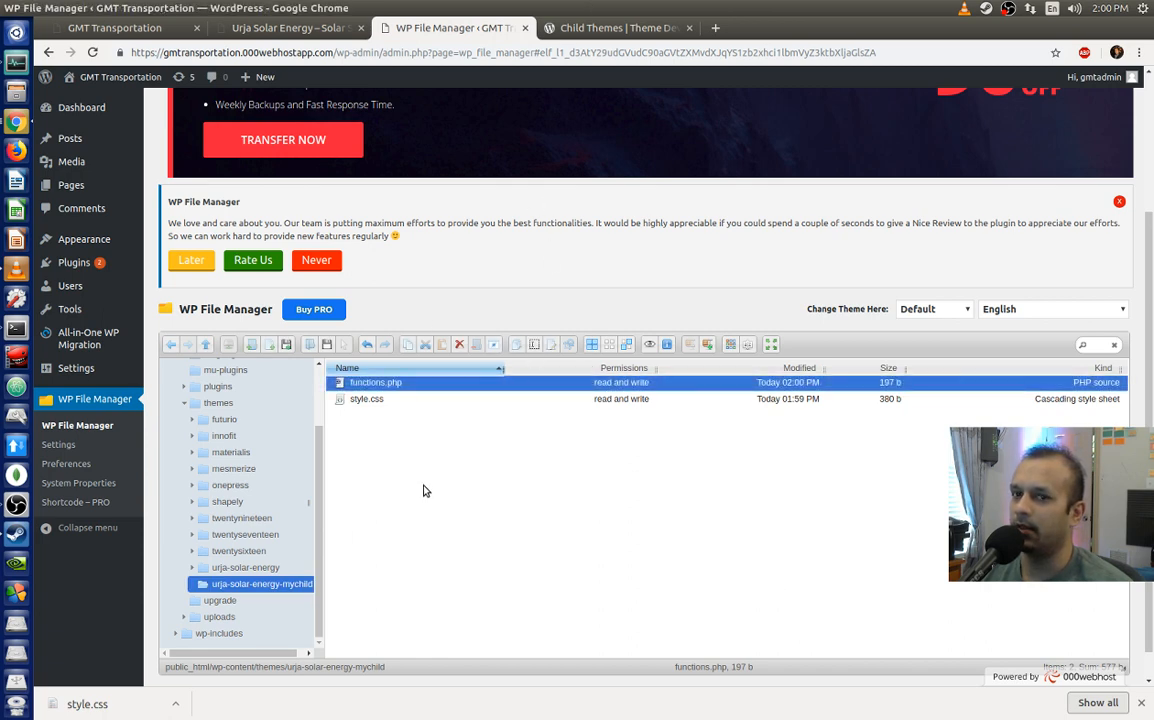
Step: Expand the handbook's complete recommended enqueue example for parent and child styles, and copy its full code from <?php to ?>
click(594, 29)
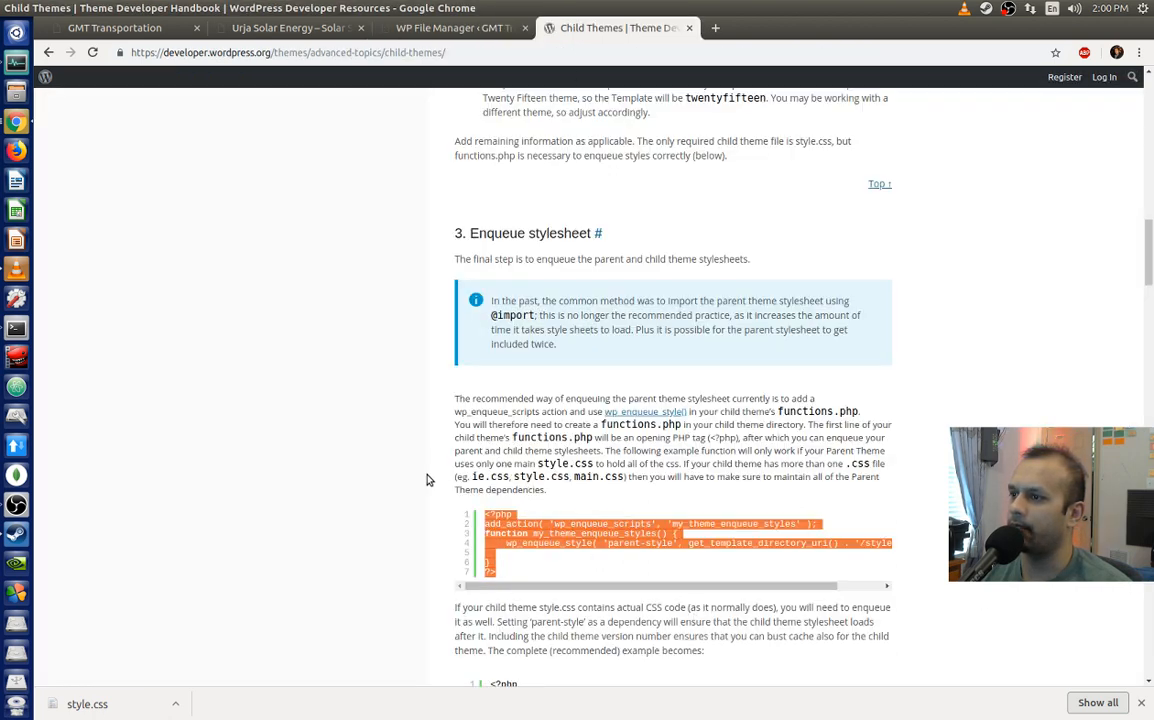
scroll(428, 477, down, 4)
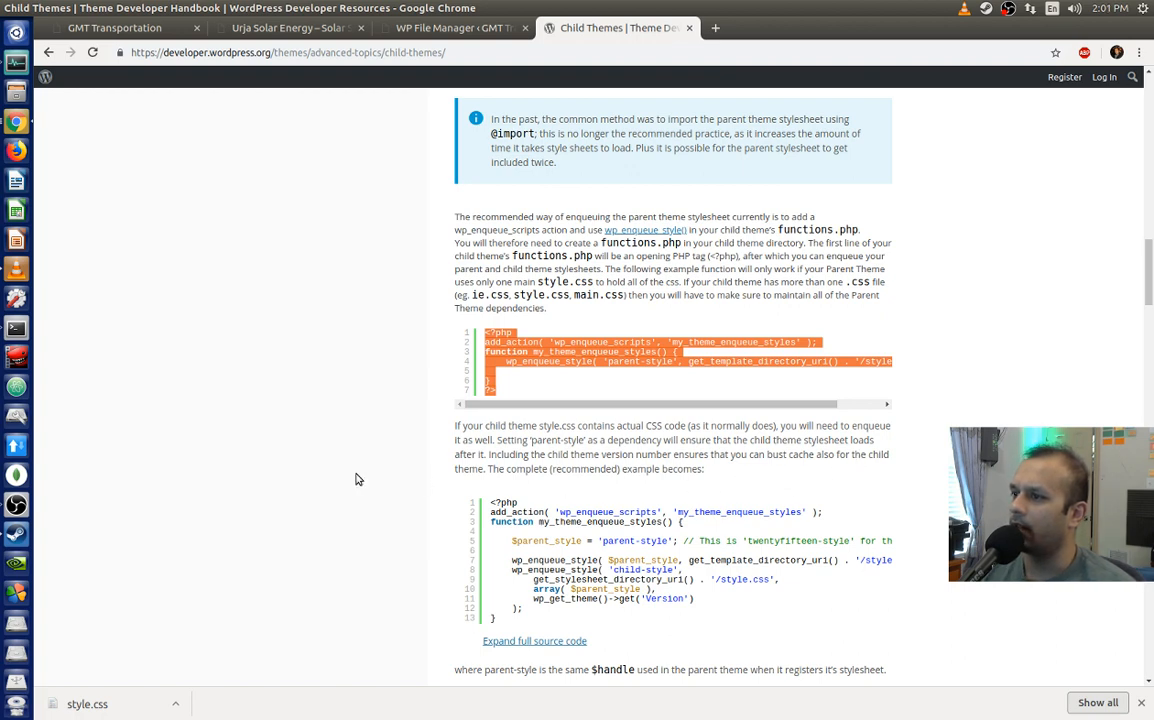
scroll(360, 480, down, 2)
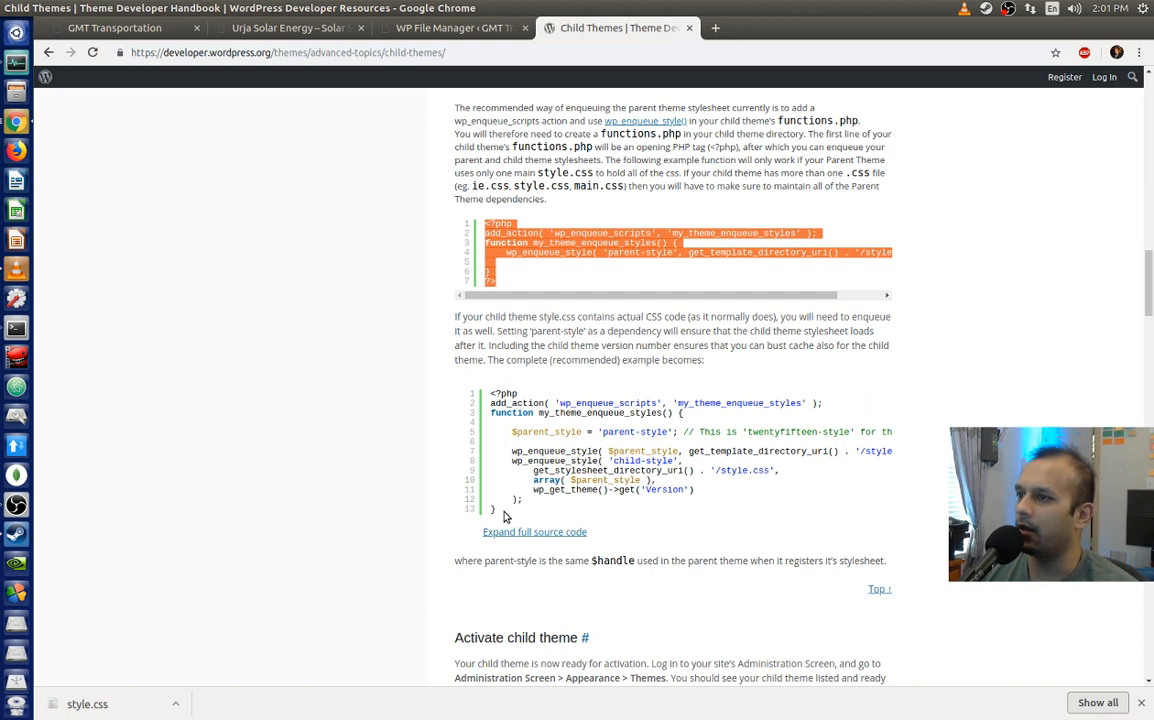
drag(505, 516, 507, 392)
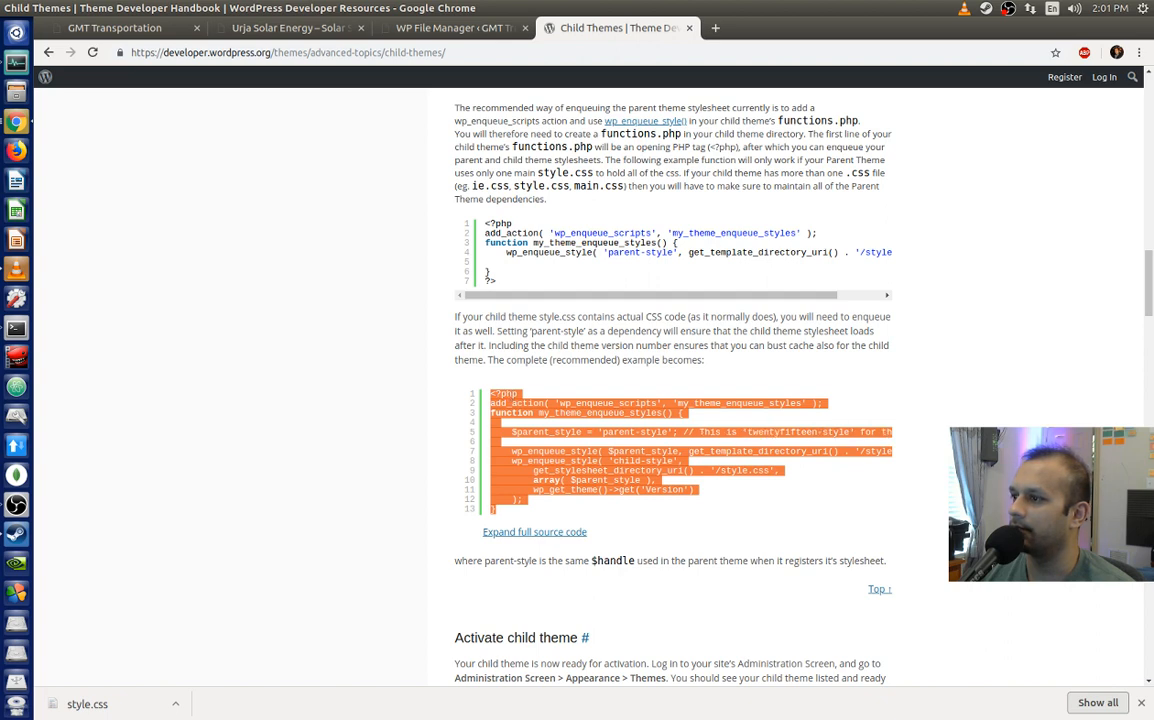
click(554, 531)
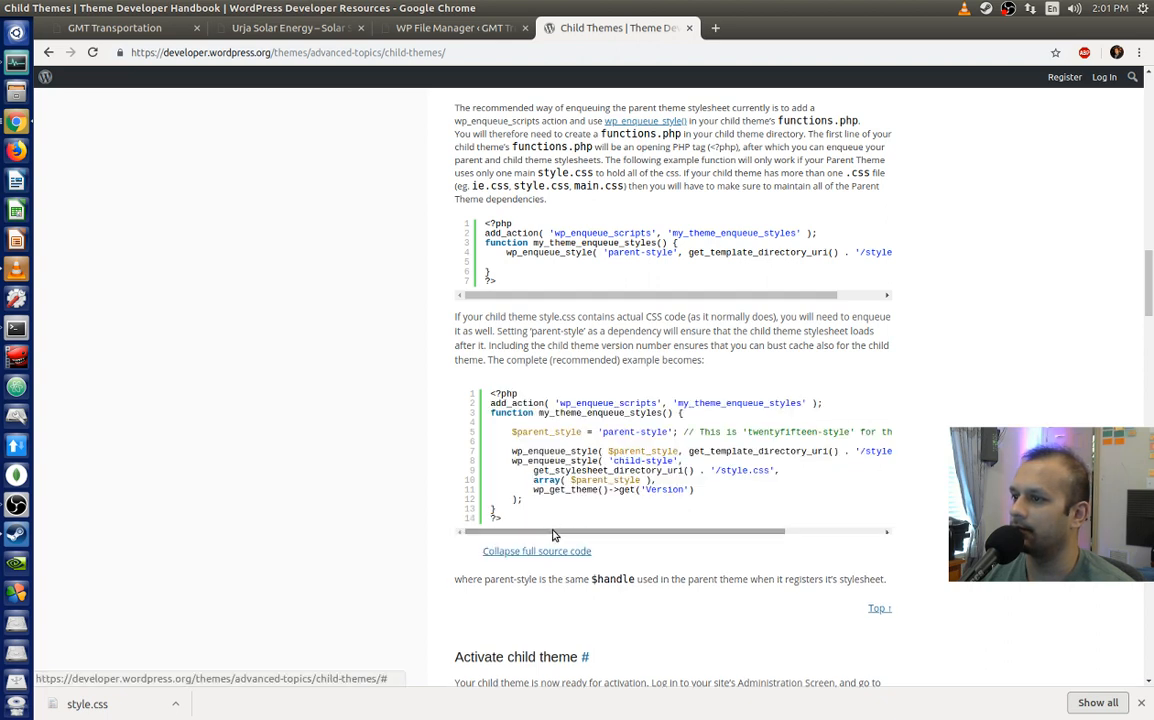
drag(554, 535, 722, 538)
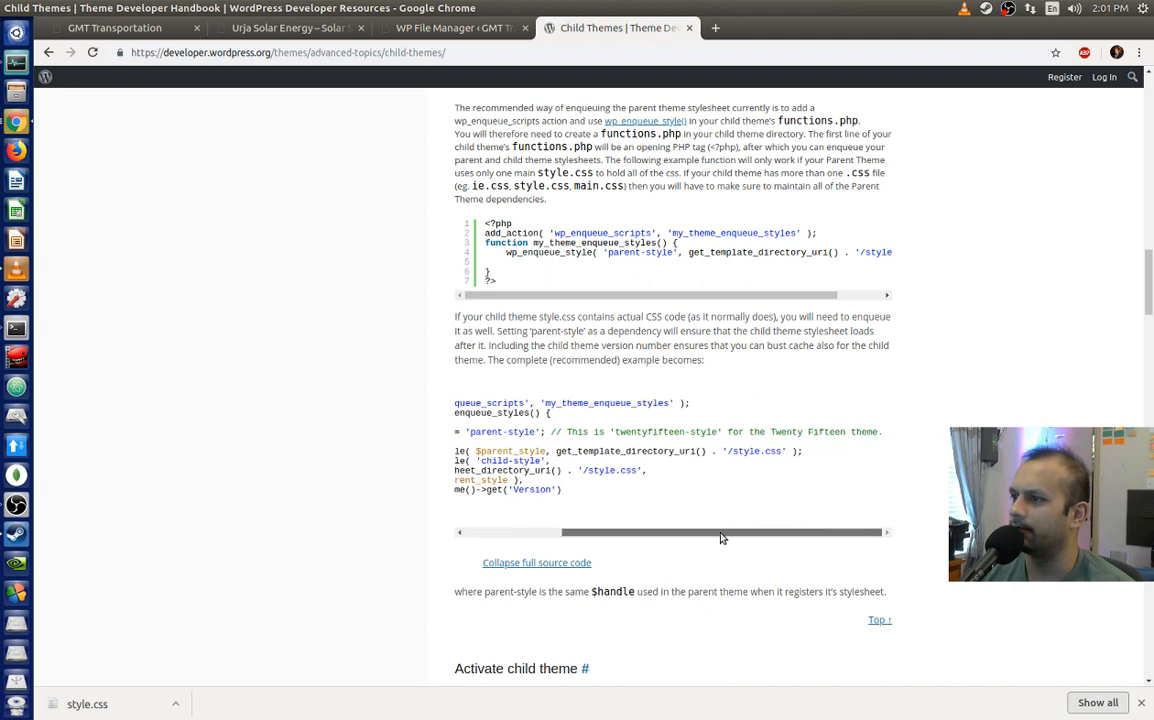
drag(722, 538, 543, 538)
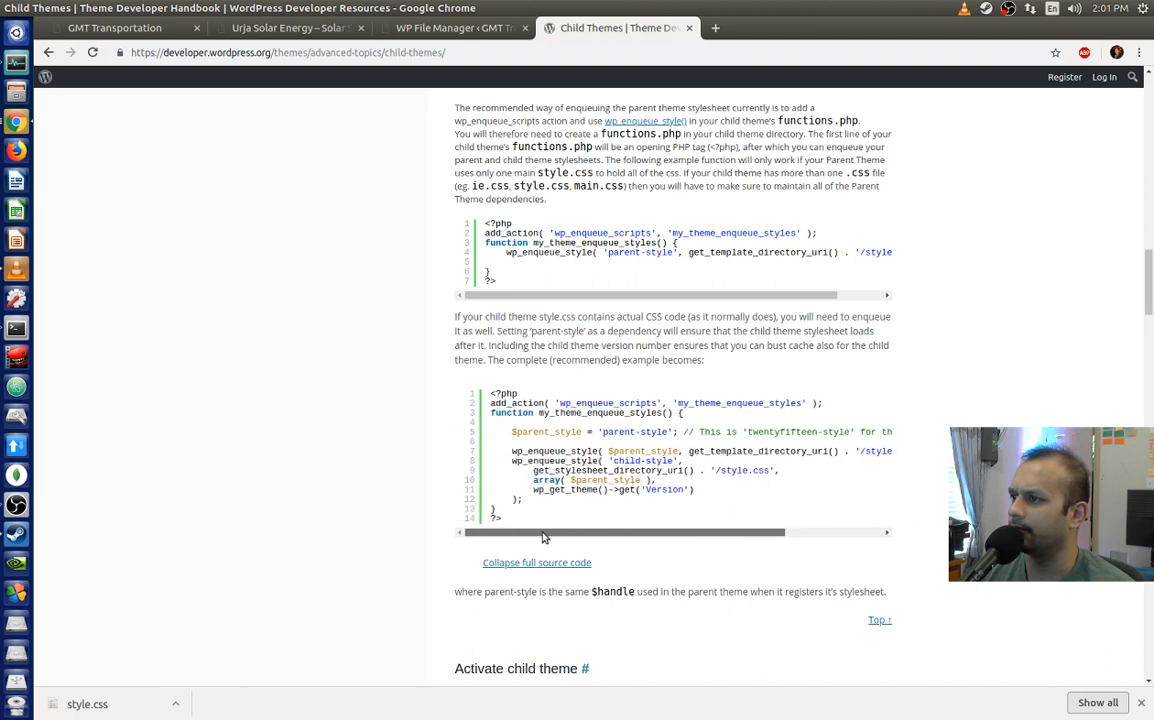
drag(505, 518, 488, 402)
key(ctrl+c)
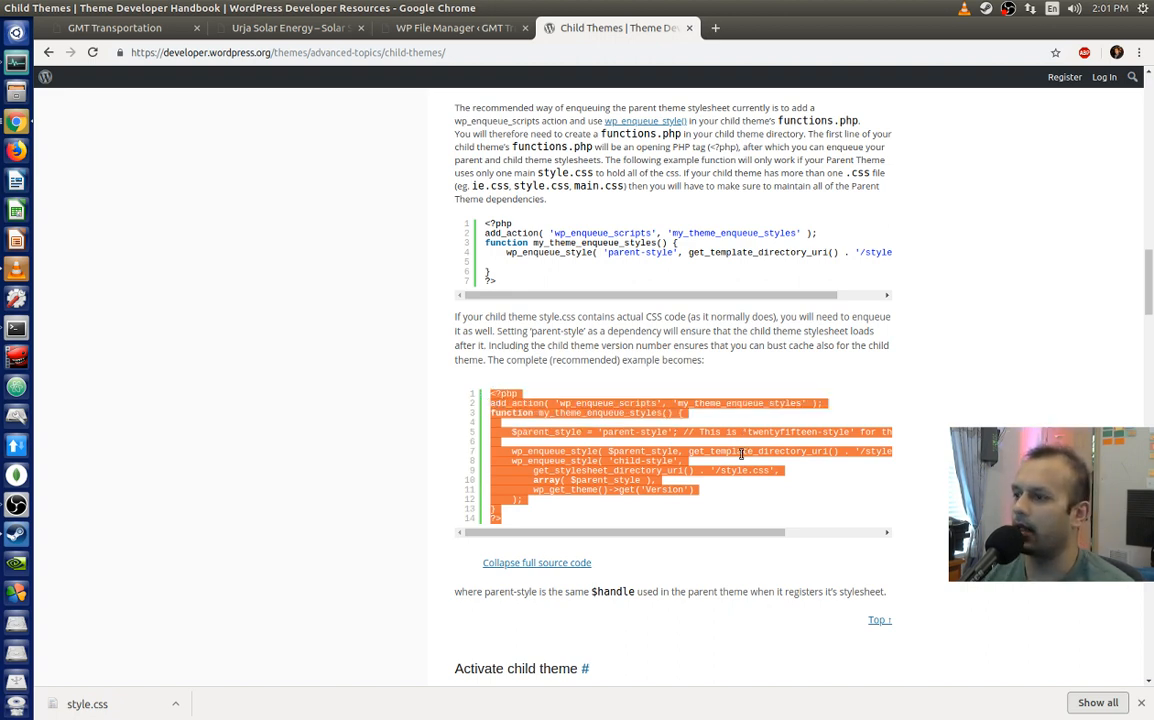
Step: Replace the contents of functions.php in the child theme folder with the copied complete enqueue example, using the file manager's code editor
scroll(741, 453, down, 5)
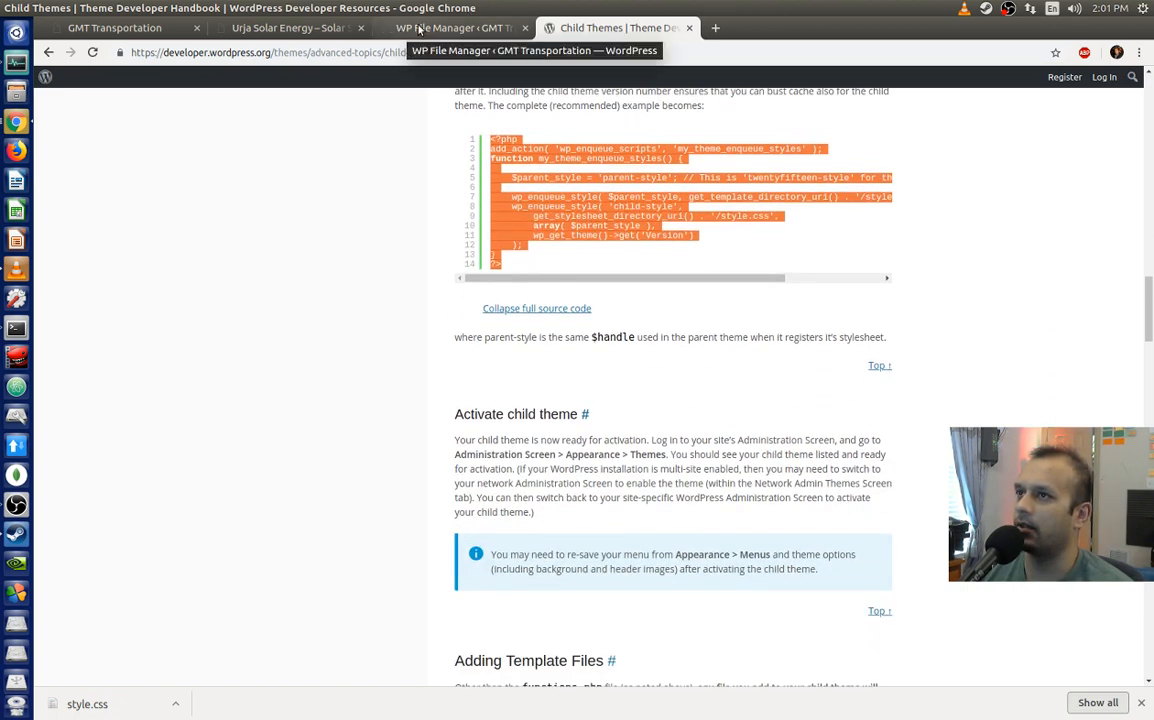
click(420, 30)
right_click(386, 383)
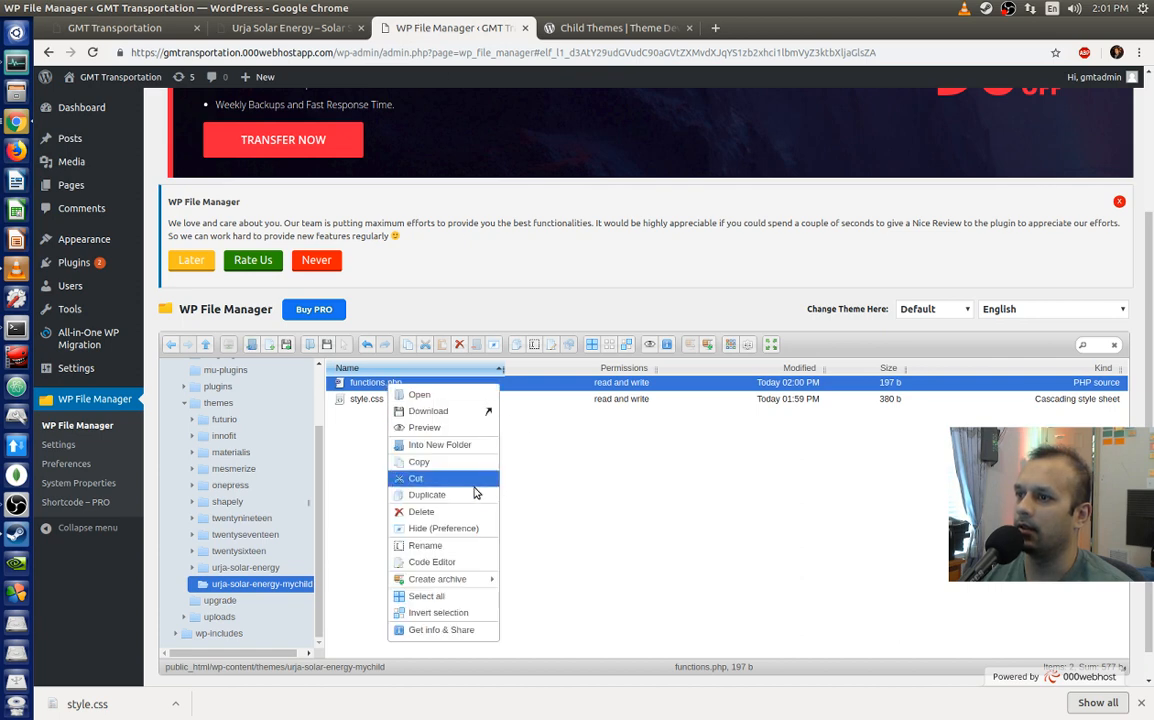
click(448, 566)
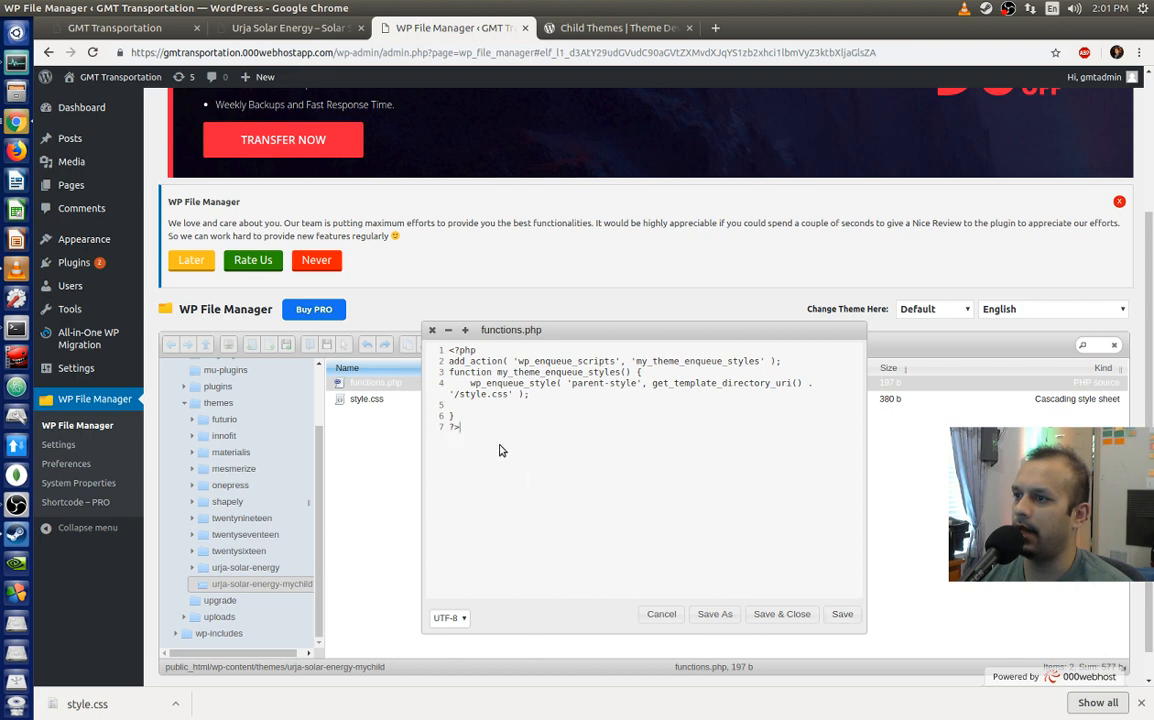
key(ctrl+a)
key(ctrl+v)
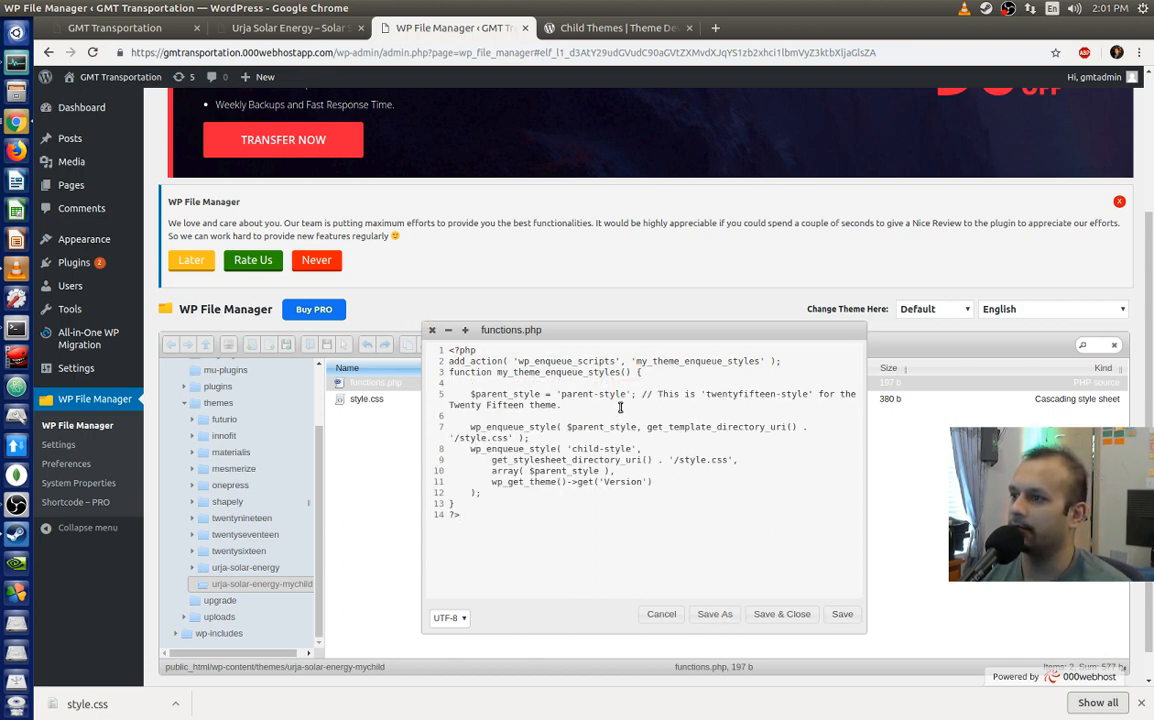
Step: Delete the "This is 'twentyfifteen-style' for the Twenty Fifteen theme." comment after $parent_style, including its slashes, and save and close functions.php
drag(620, 407, 647, 396)
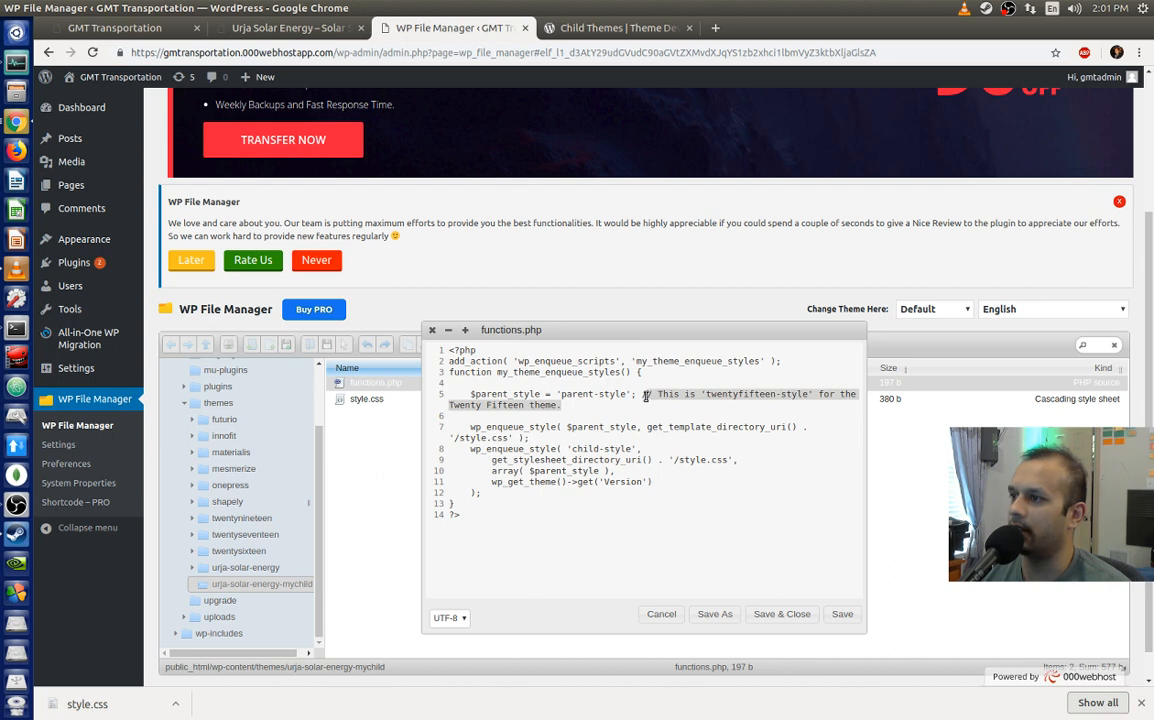
key(BackSpace)
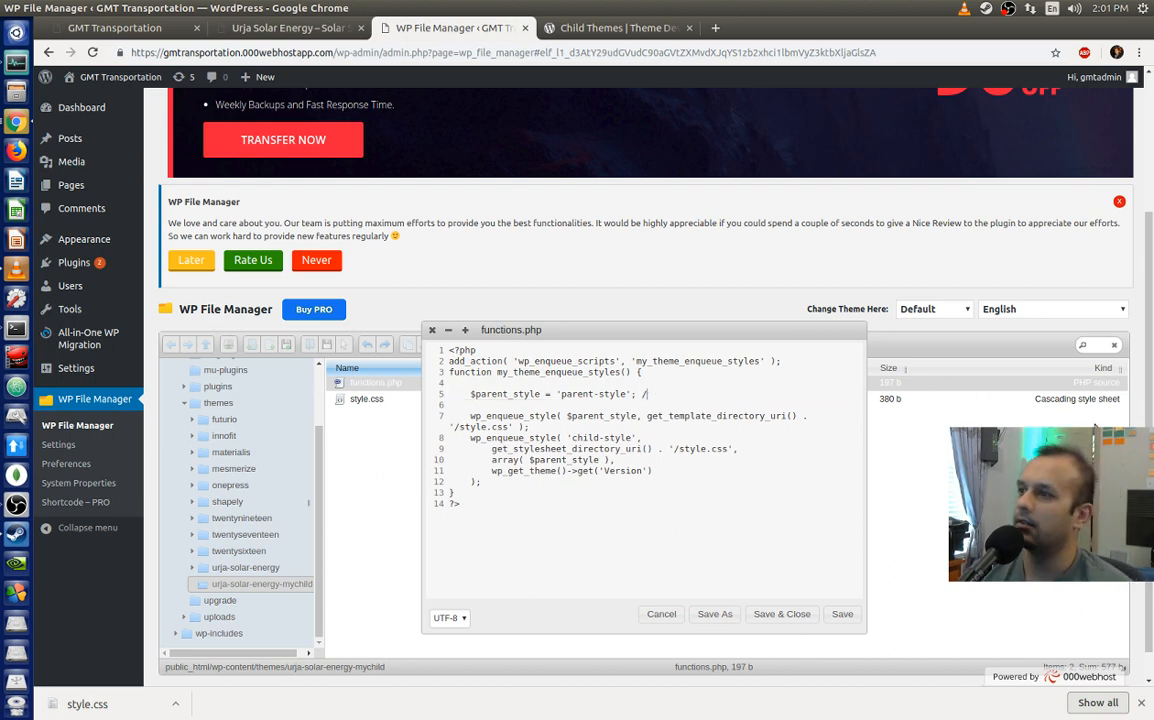
key(BackSpace)
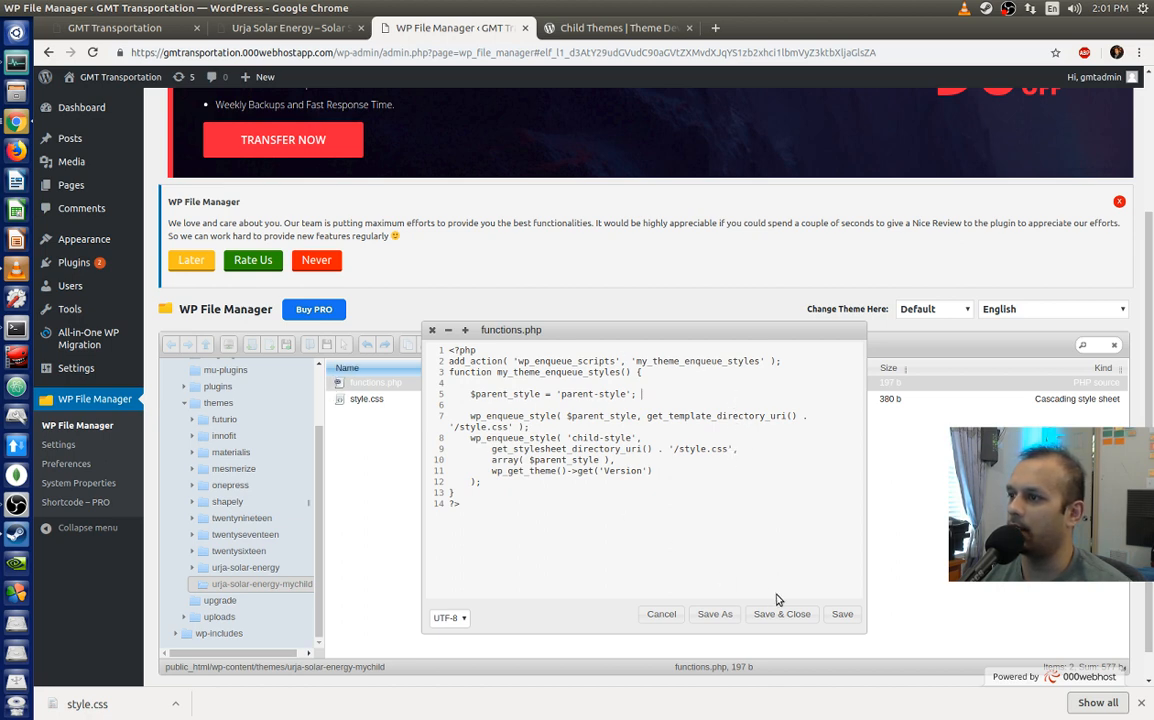
click(804, 615)
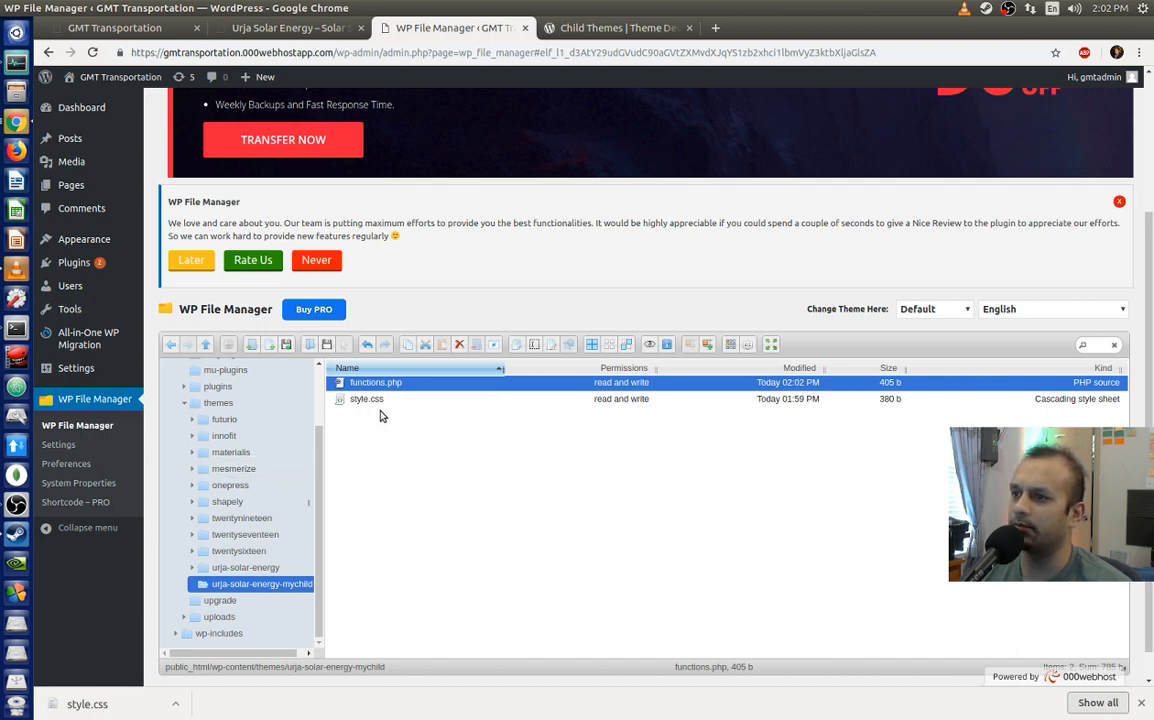
Step: Read the handbook's Activate child theme and Adding Template Files sections on activation and overriding parent theme files
click(588, 27)
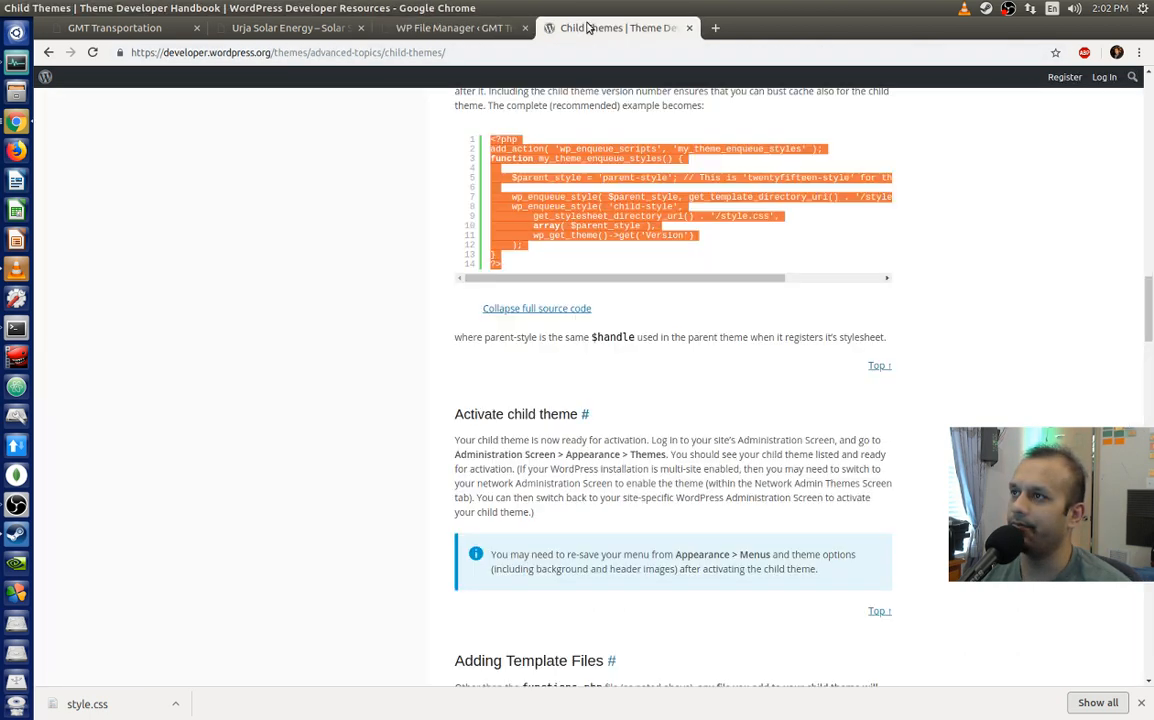
scroll(1023, 290, down, 3)
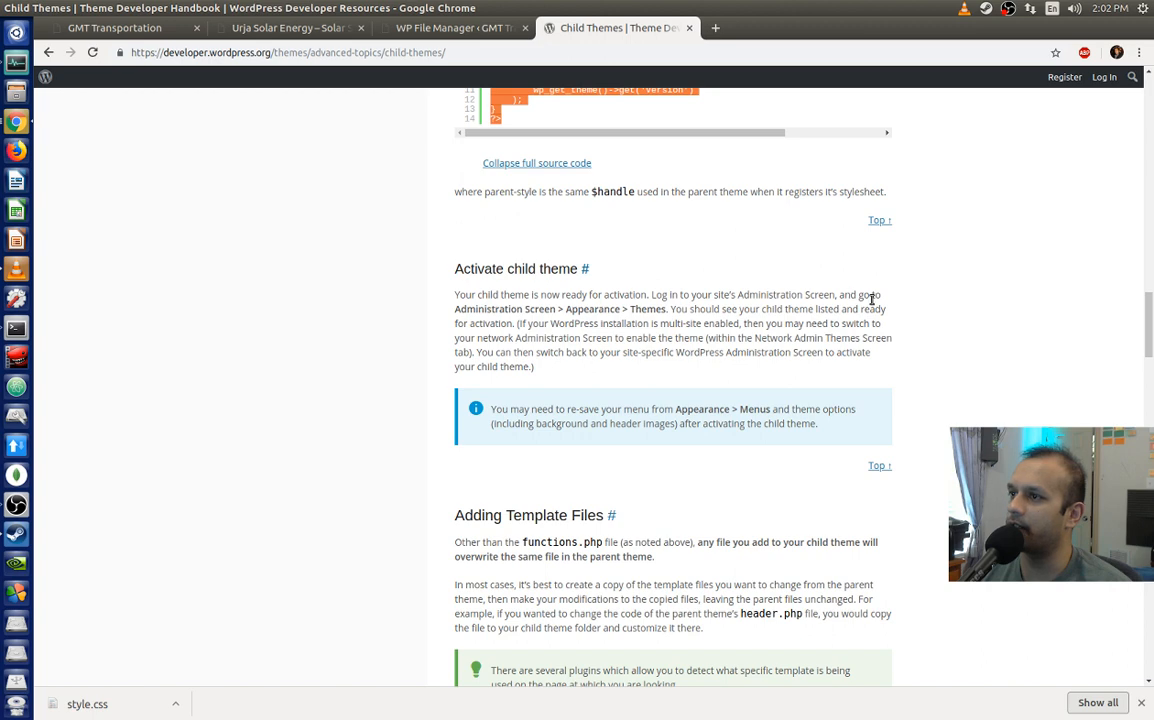
scroll(665, 403, down, 1)
scroll(665, 403, down, 1)
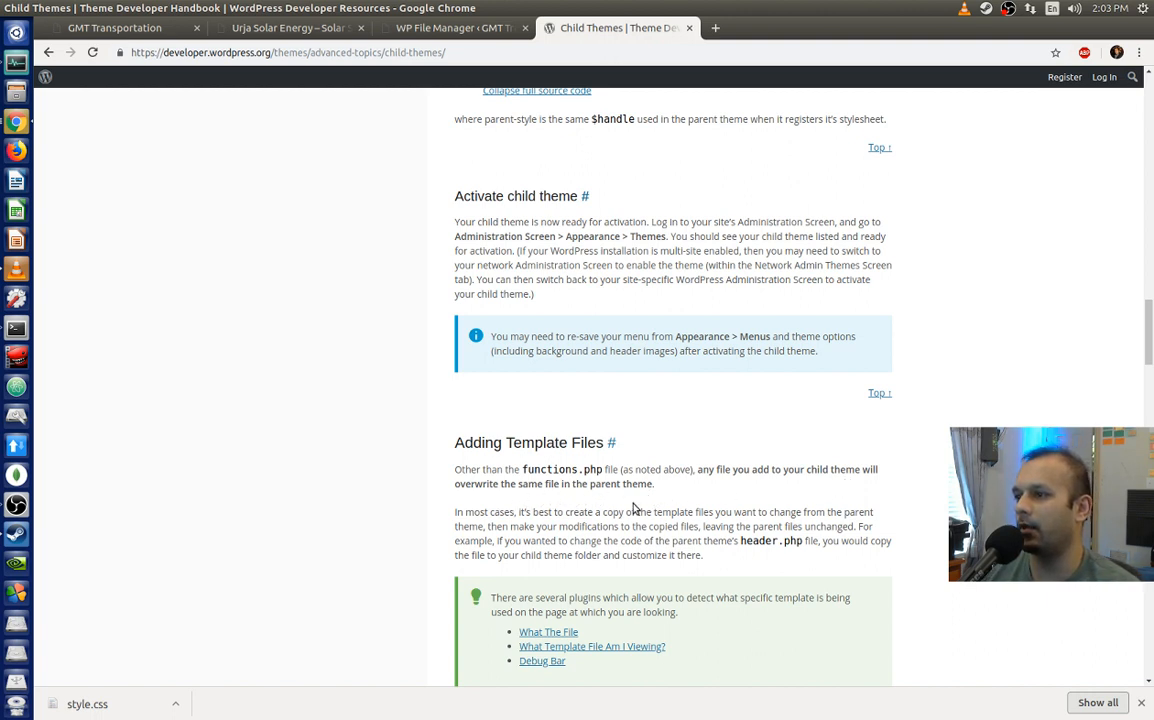
scroll(432, 541, down, 1)
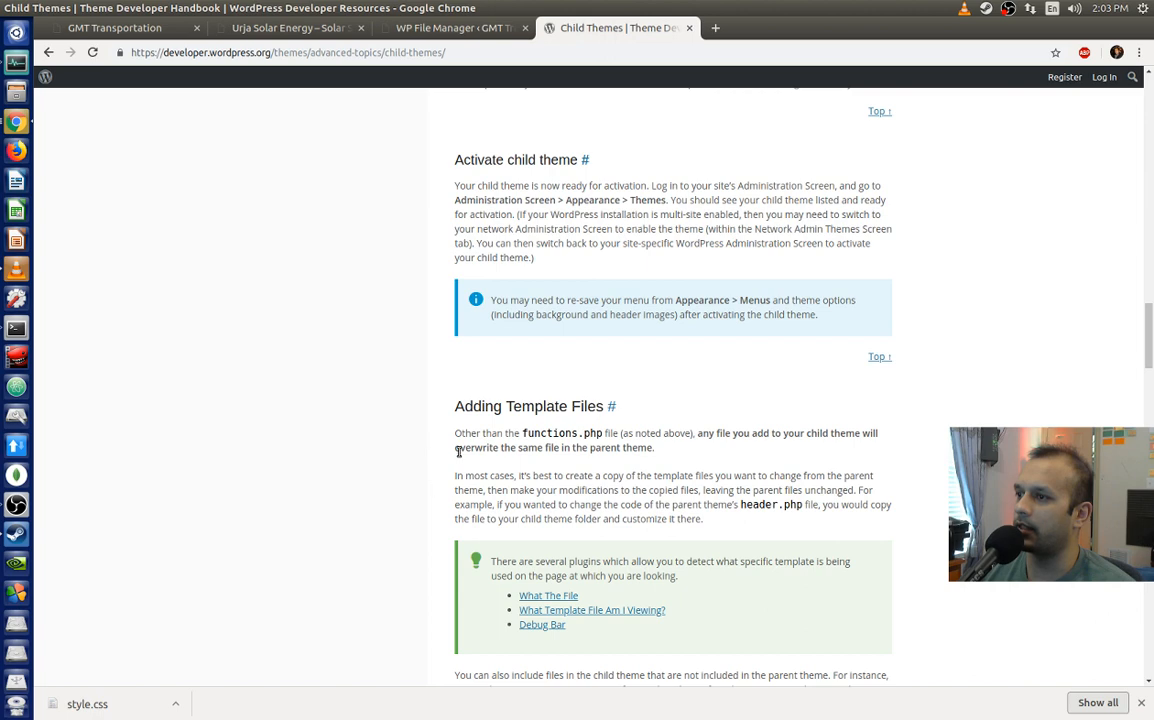
scroll(396, 432, down, 3)
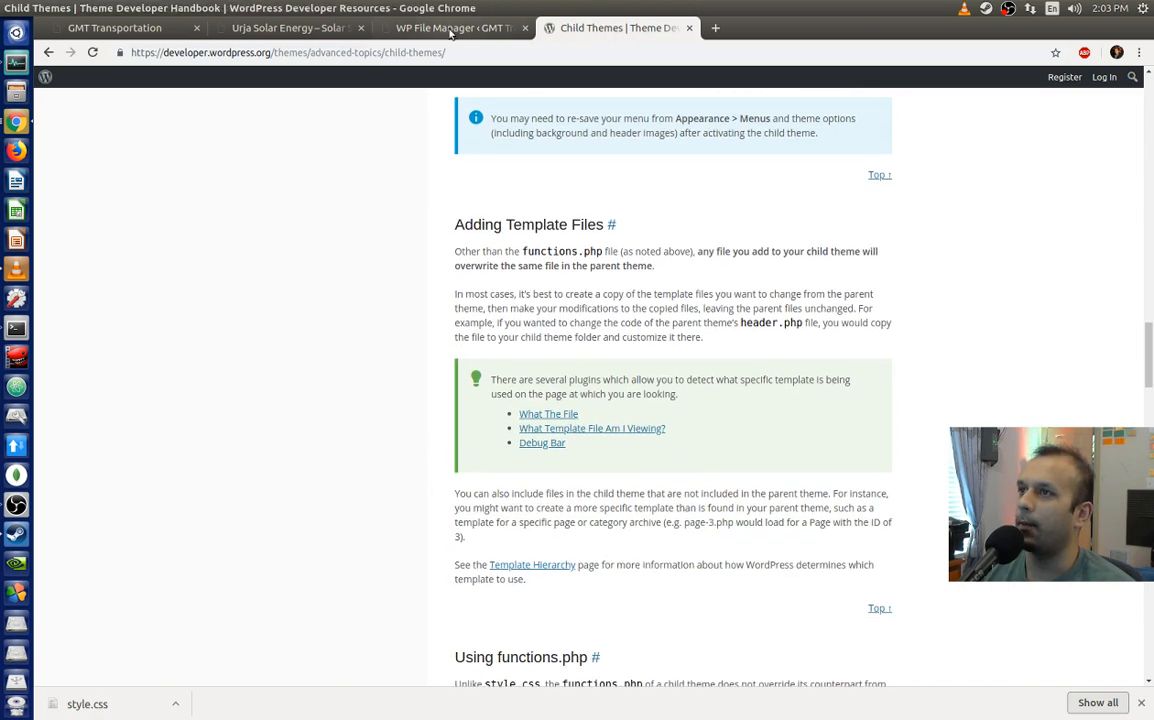
scroll(394, 249, up, 1)
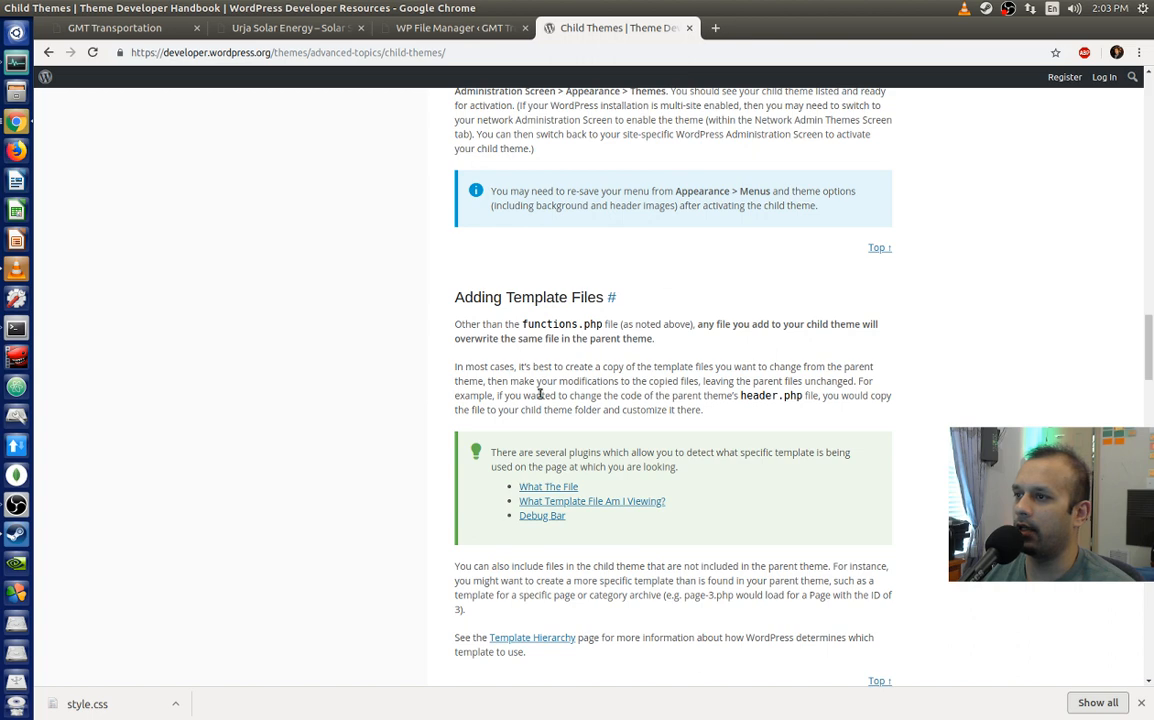
scroll(731, 338, up, 2)
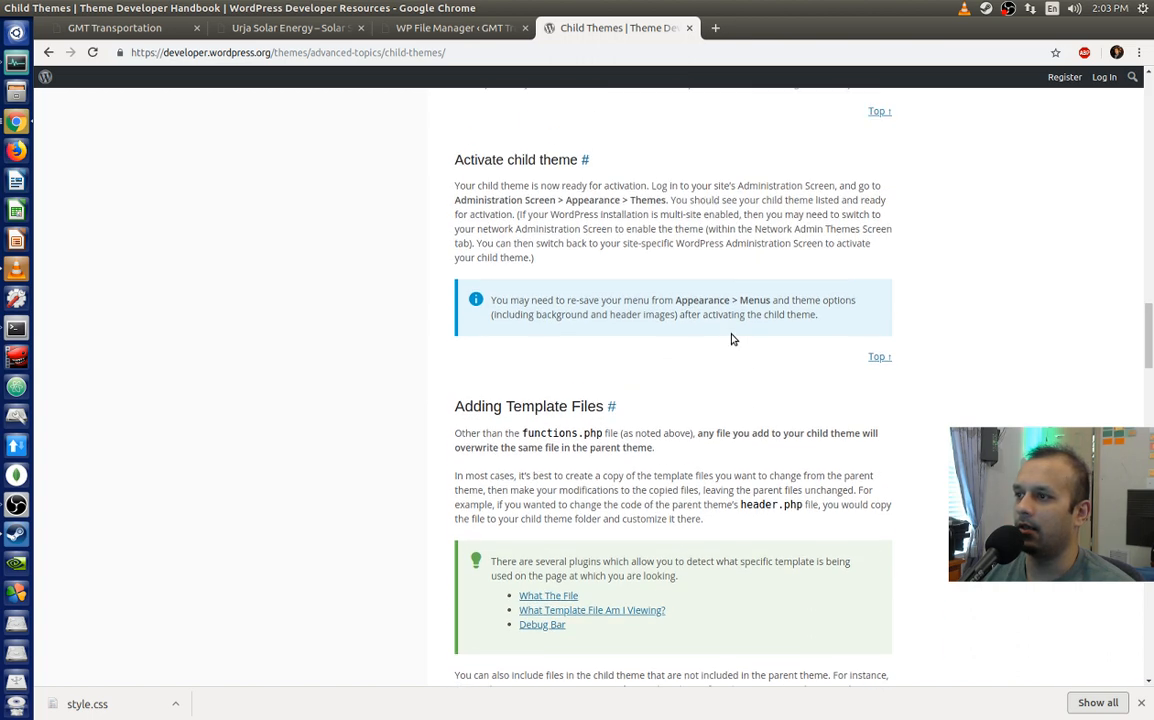
scroll(731, 338, down, 3)
click(425, 56)
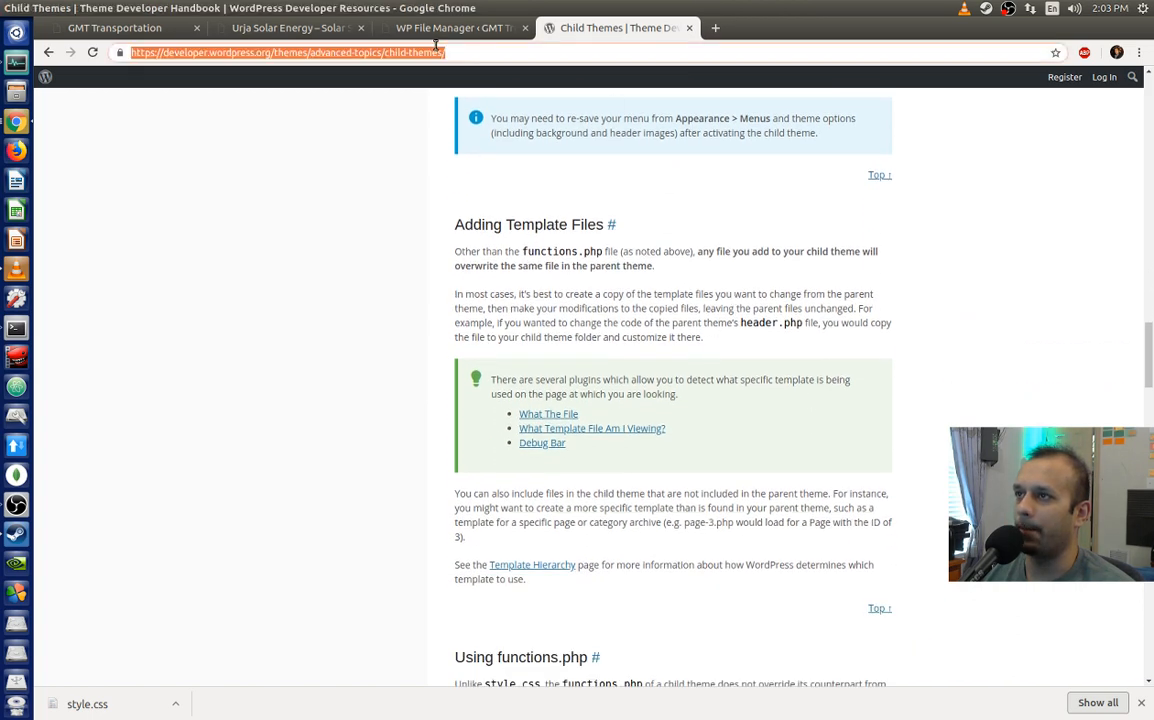
Step: Look over the live site and the solar demo, and open the installed themes page in the WordPress admin
click(400, 30)
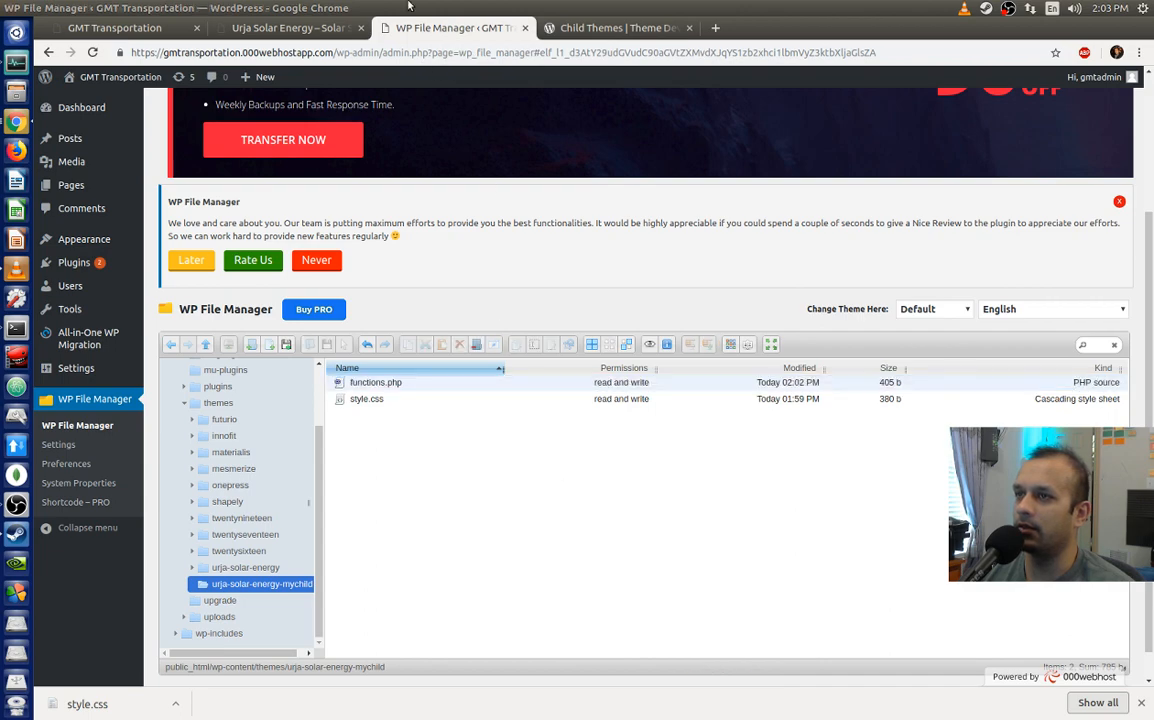
click(292, 30)
click(150, 30)
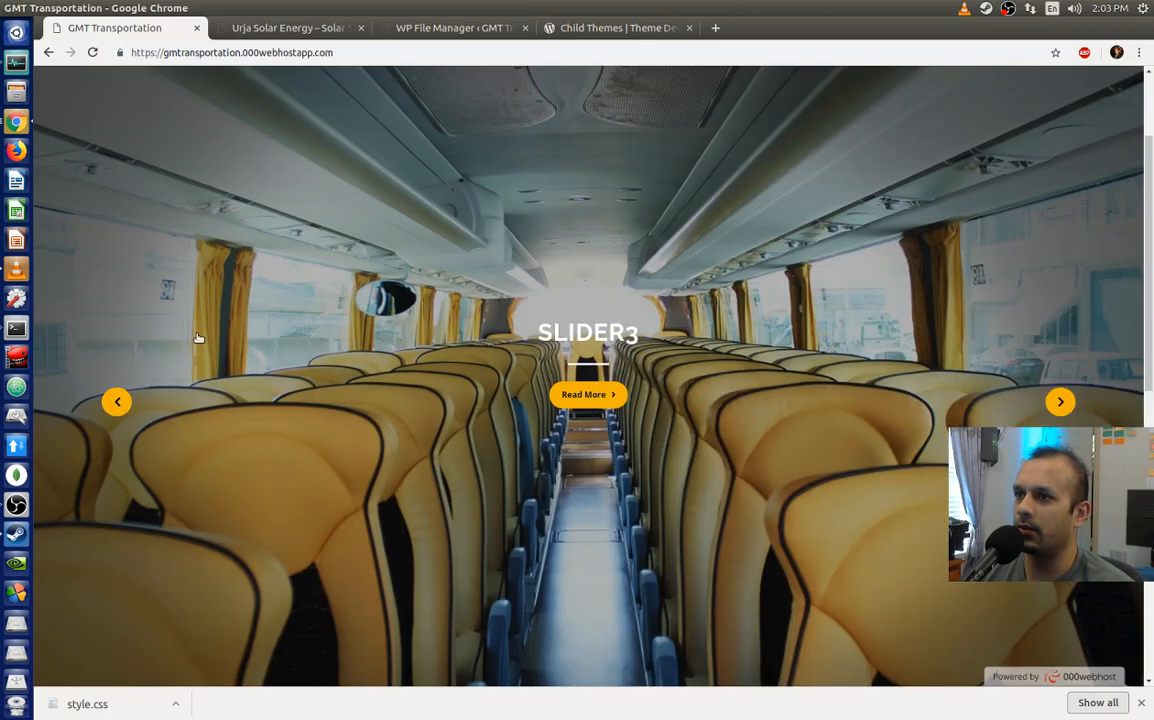
click(289, 30)
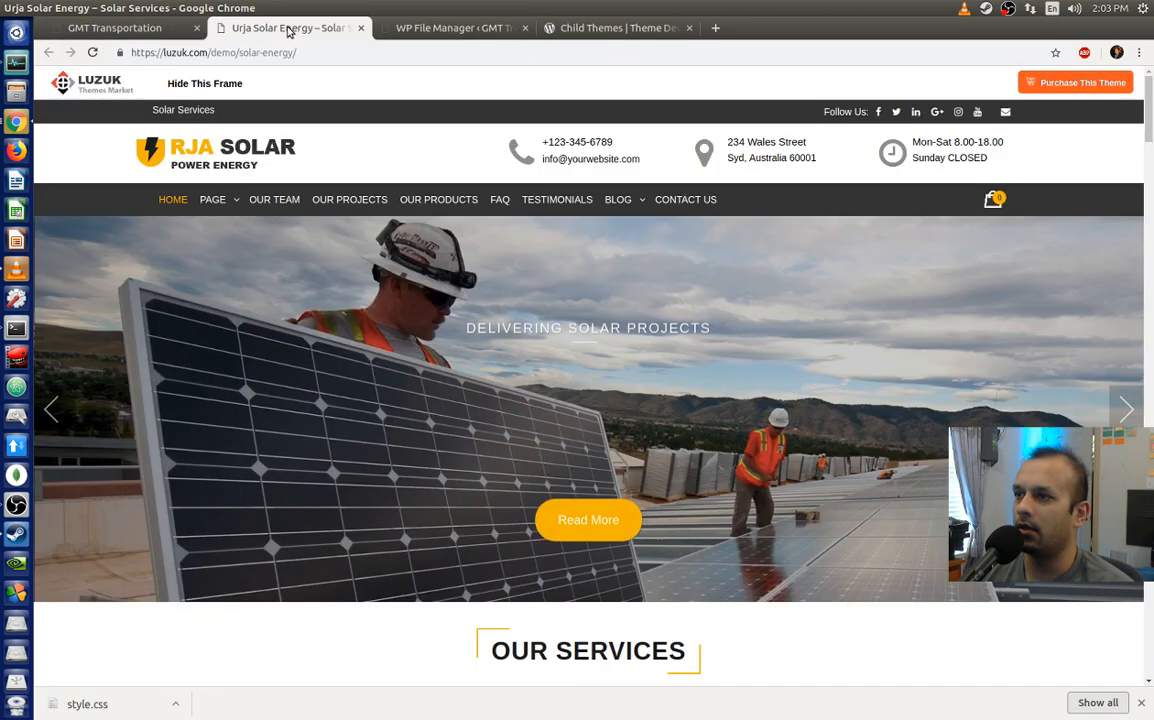
click(460, 28)
mouse_move(92, 238)
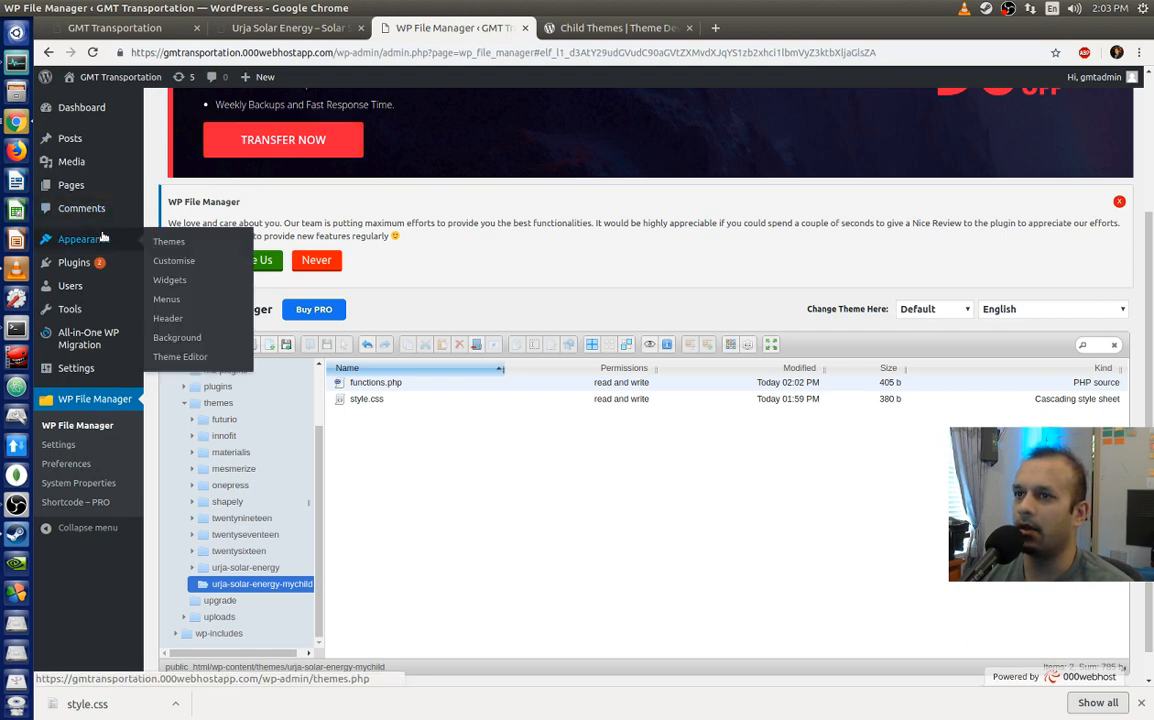
click(180, 247)
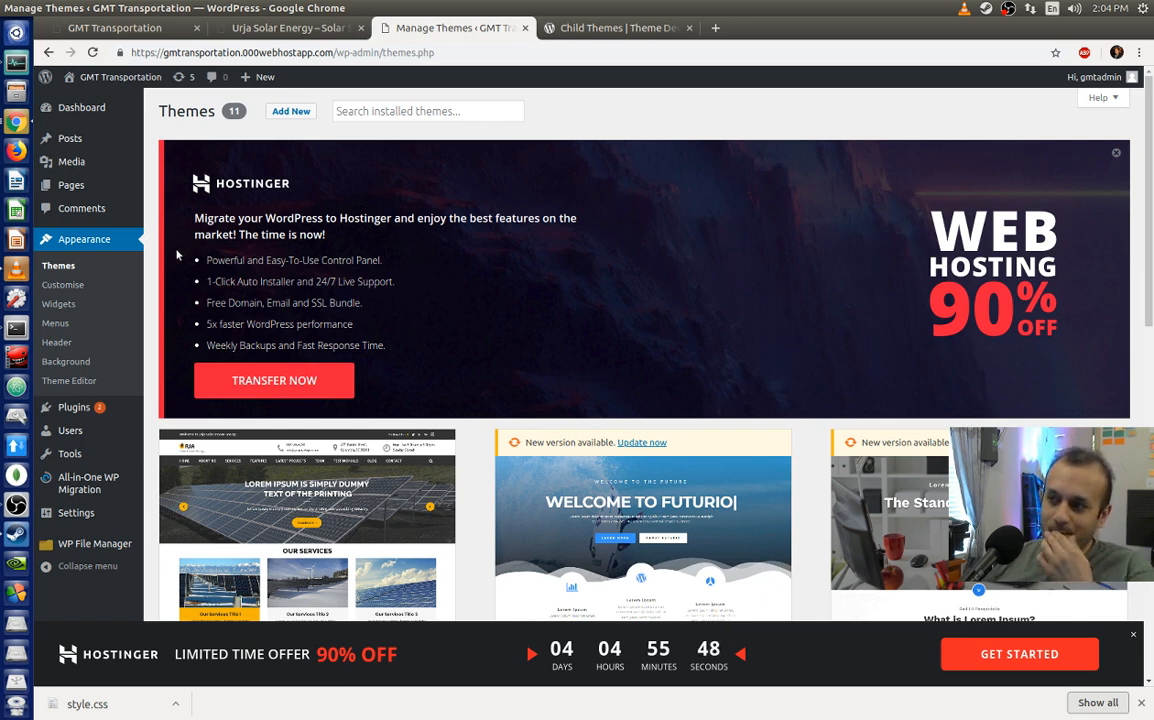
Step: Activate My Child Theme from the installed themes and dismiss the hosting offer banner
scroll(465, 240, down, 2)
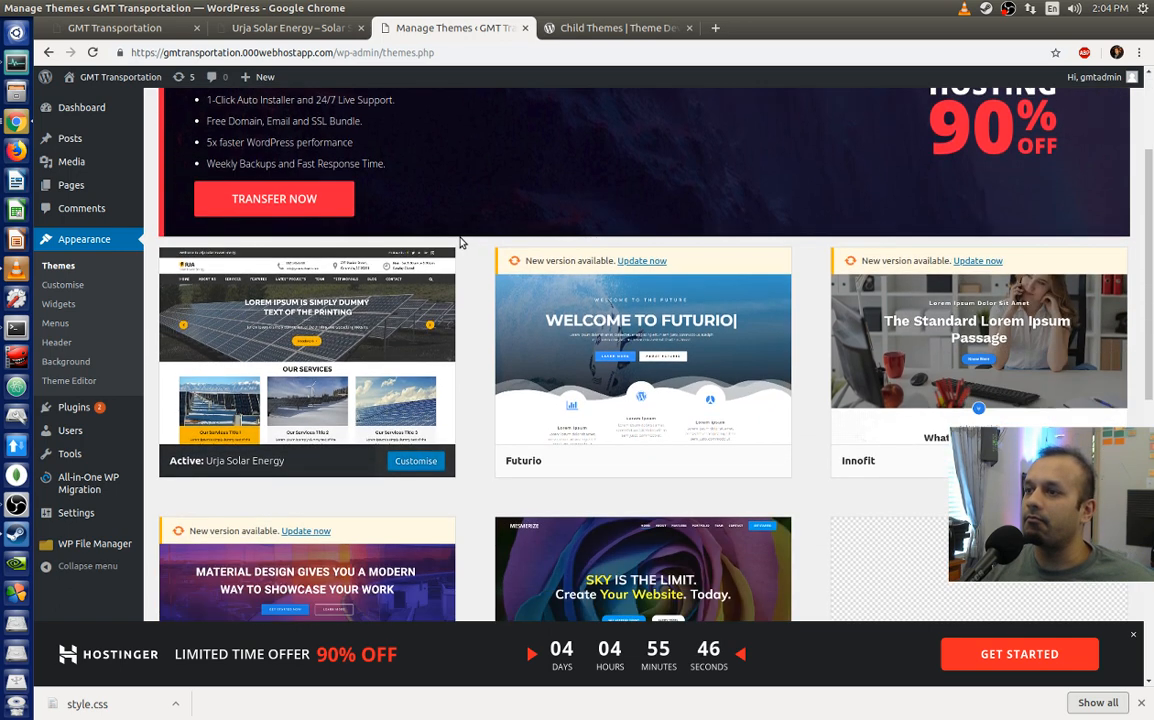
scroll(461, 239, up, 2)
scroll(436, 476, down, 5)
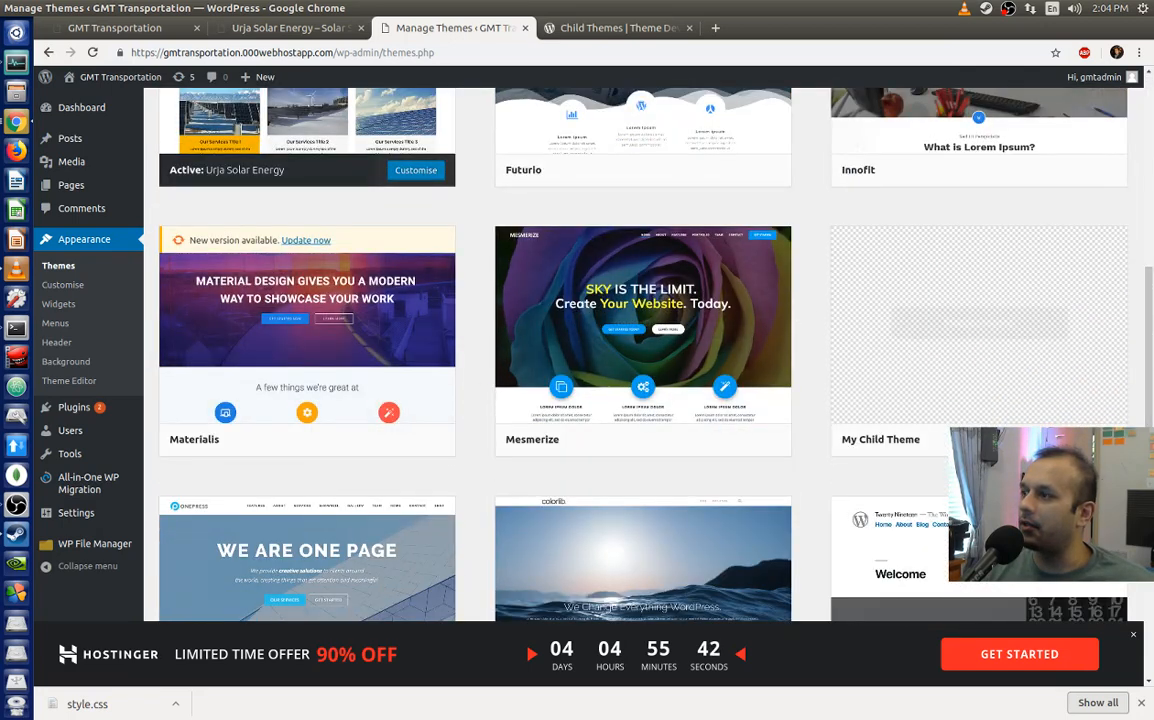
click(960, 320)
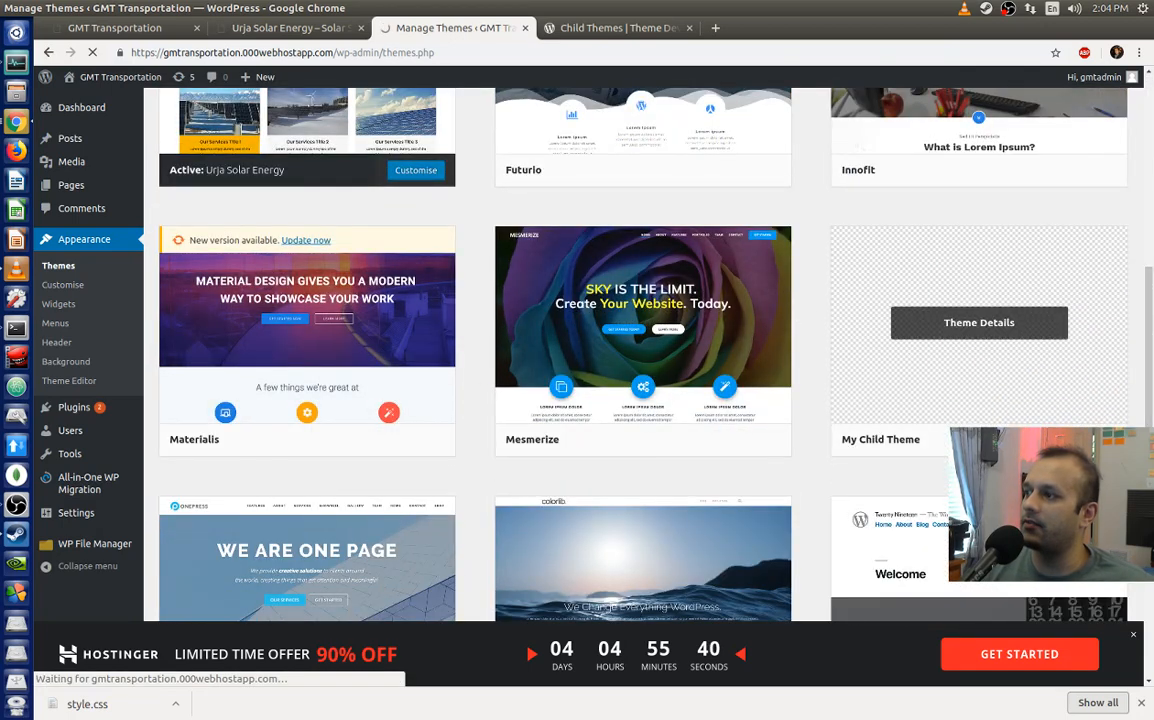
click(1134, 637)
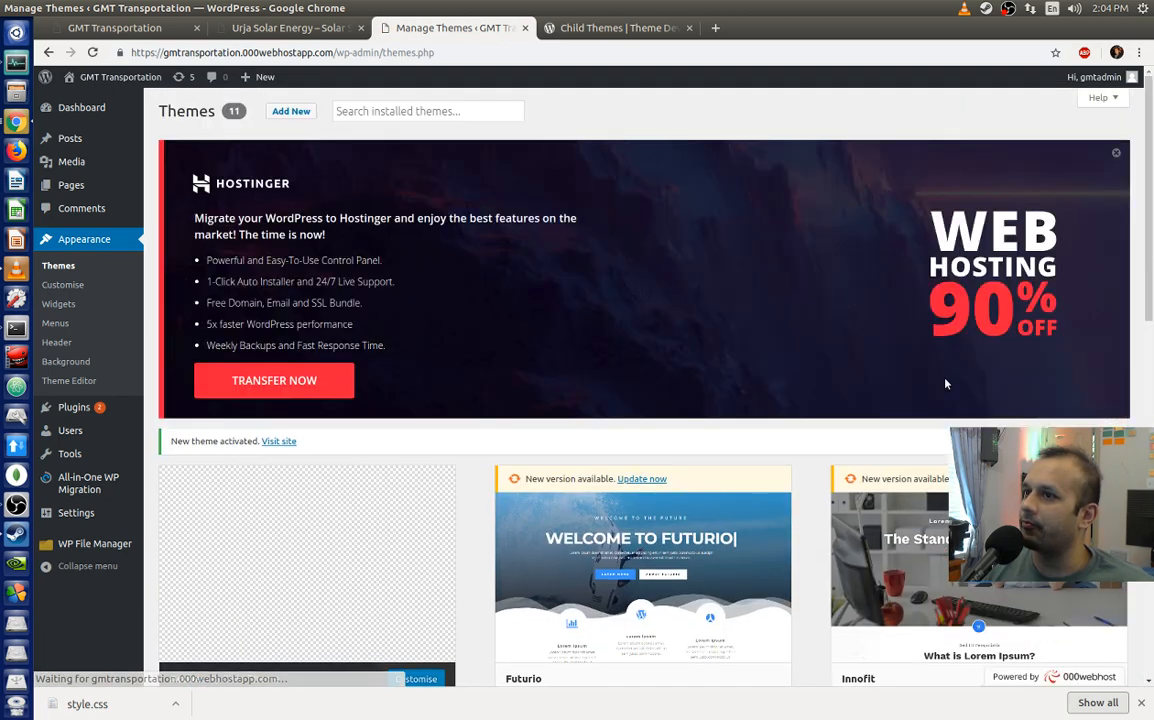
Step: Reload the GMT Transportation home page to check it under the child theme, and compare it with the solar demo
scroll(760, 311, down, 4)
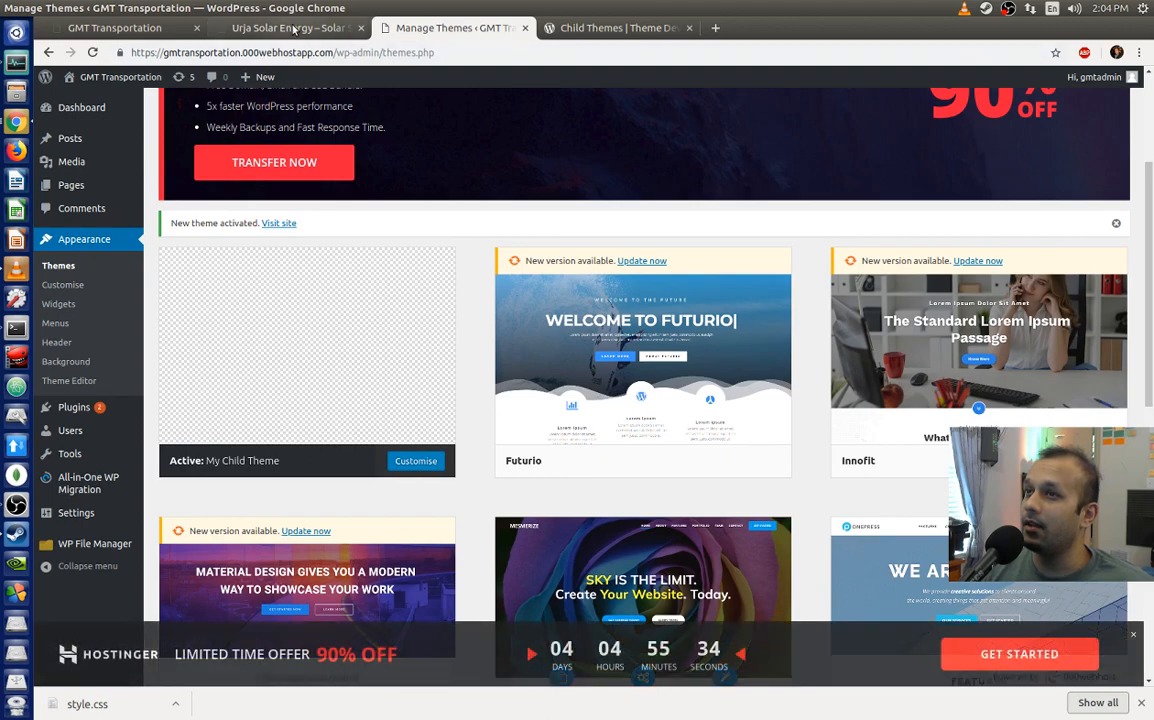
click(80, 28)
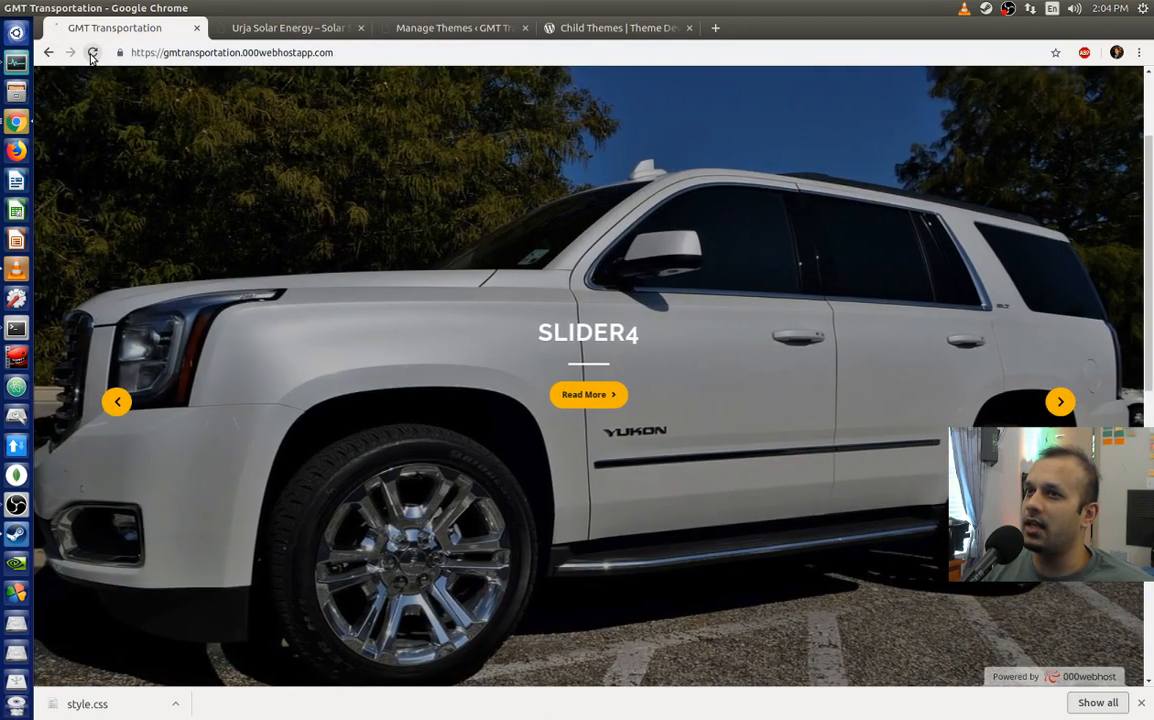
click(91, 53)
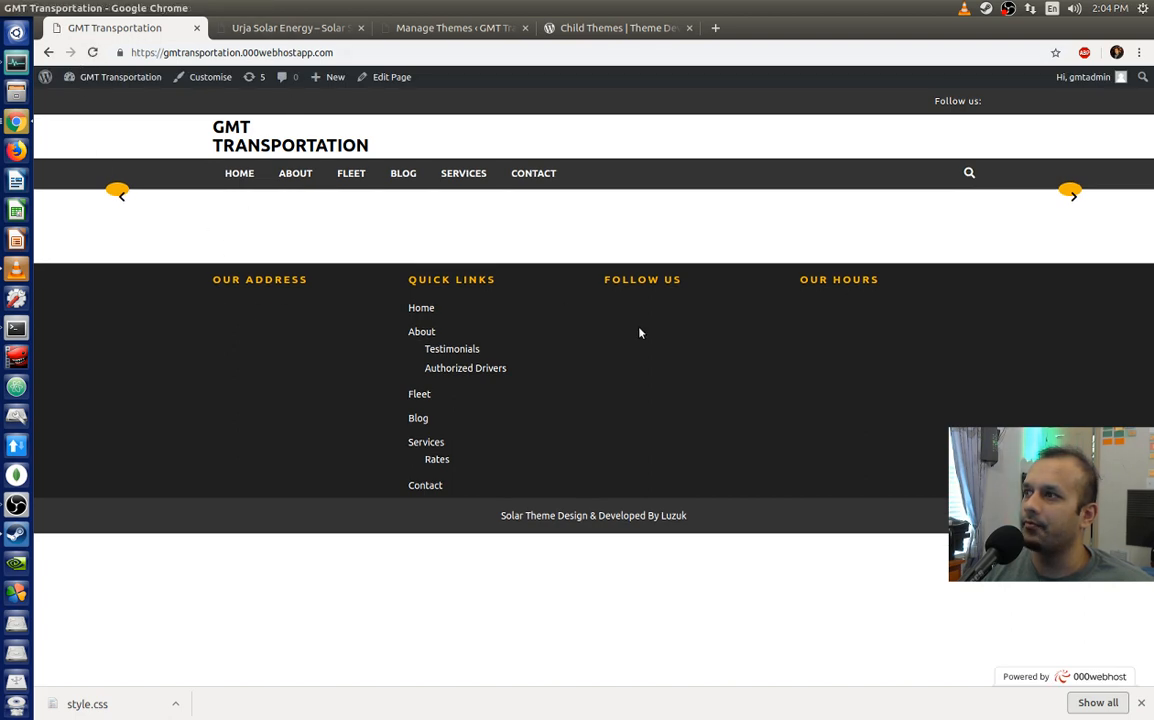
click(285, 28)
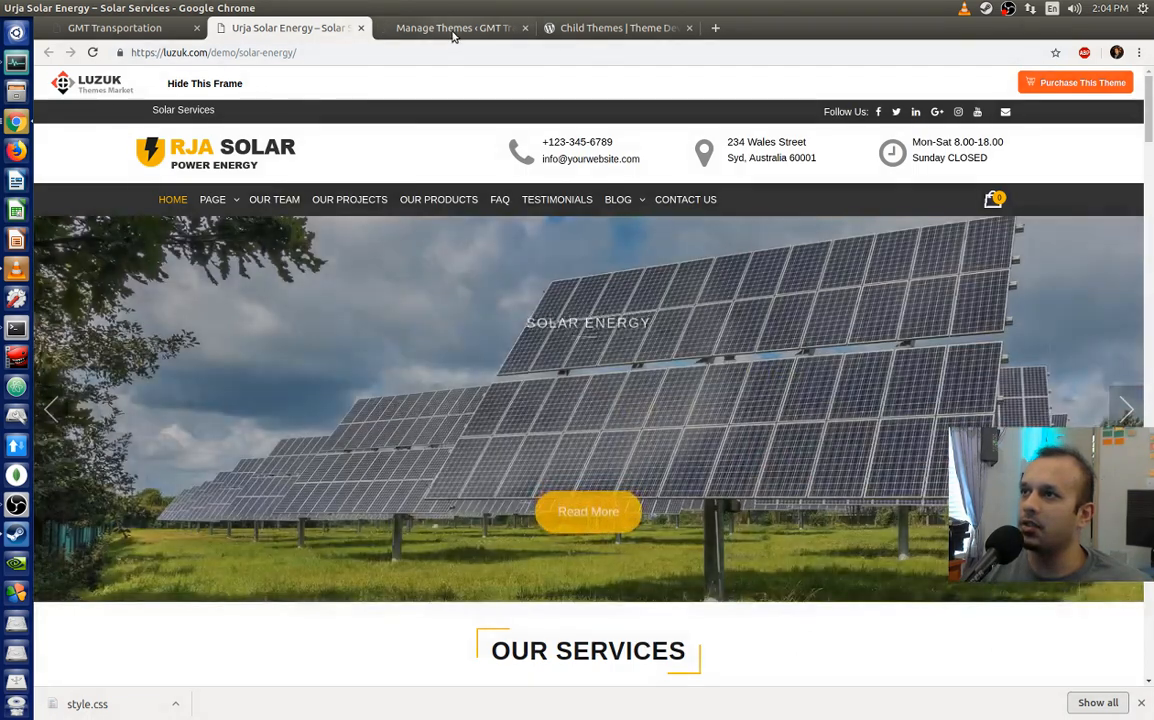
Step: Open the child theme's Slider Settings in the WordPress customiser's theme settings
click(453, 28)
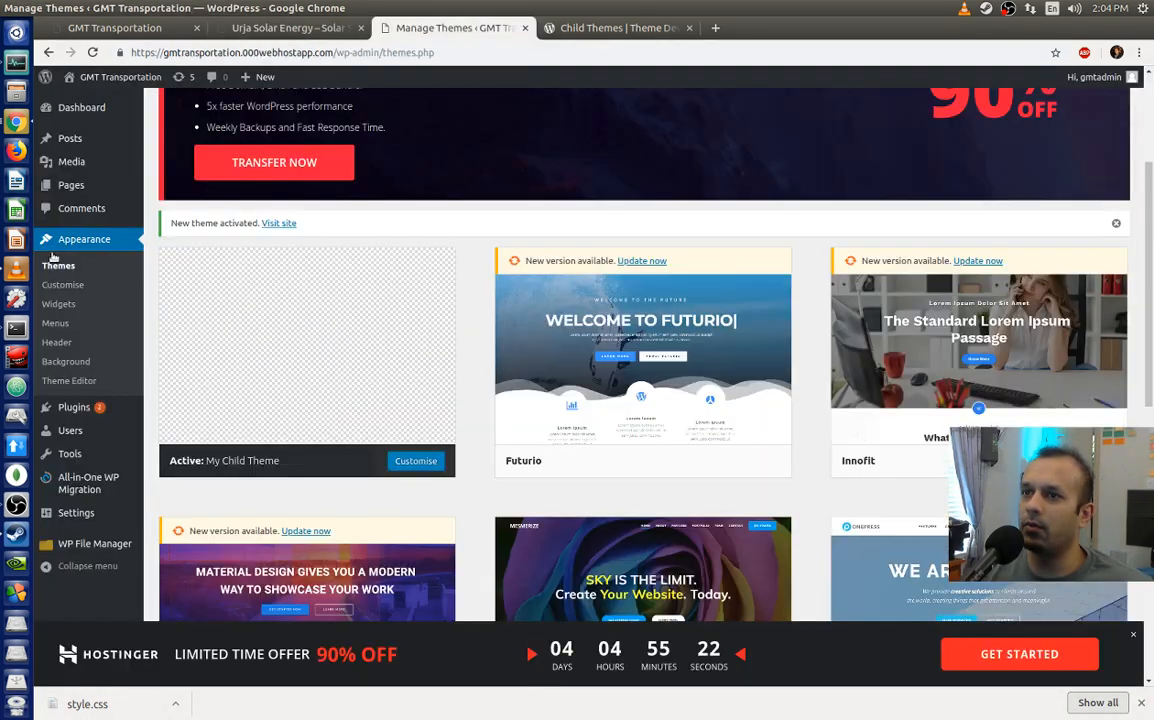
click(115, 287)
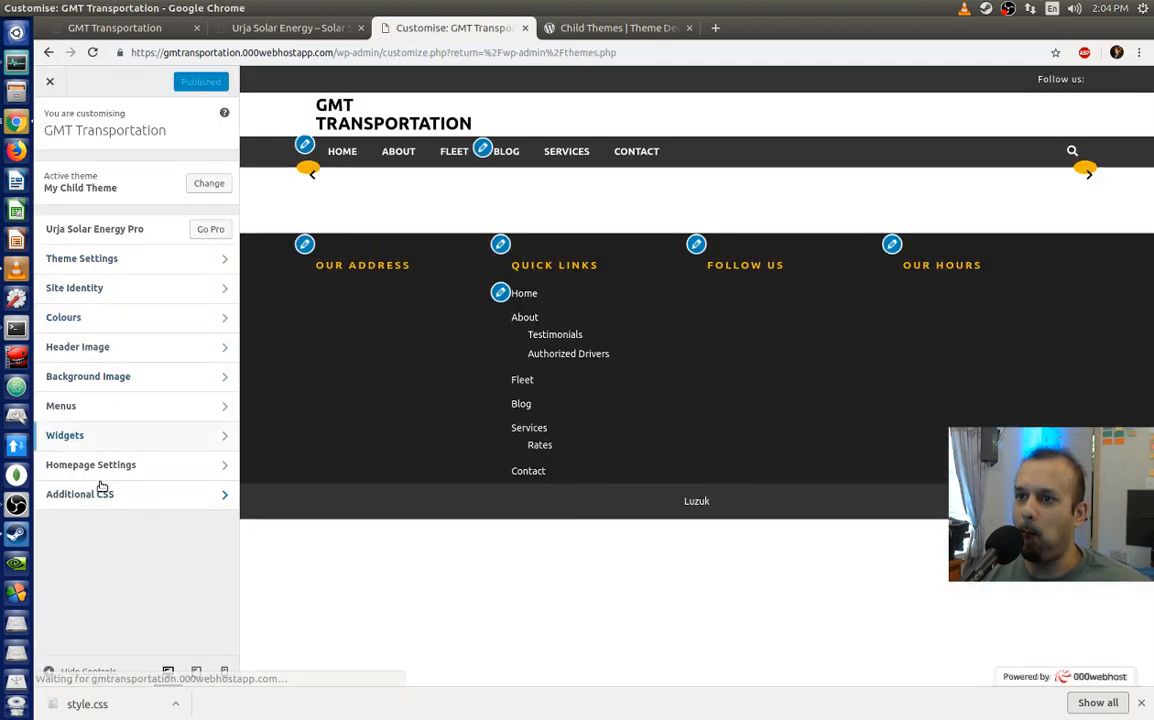
click(120, 271)
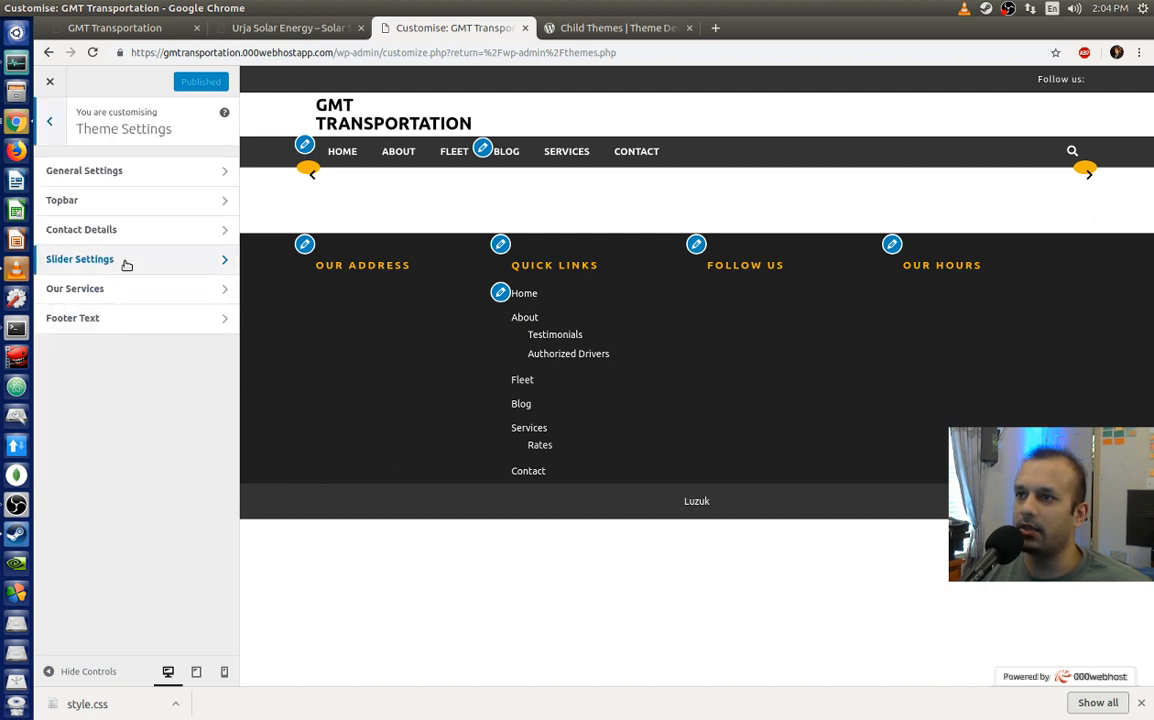
click(124, 274)
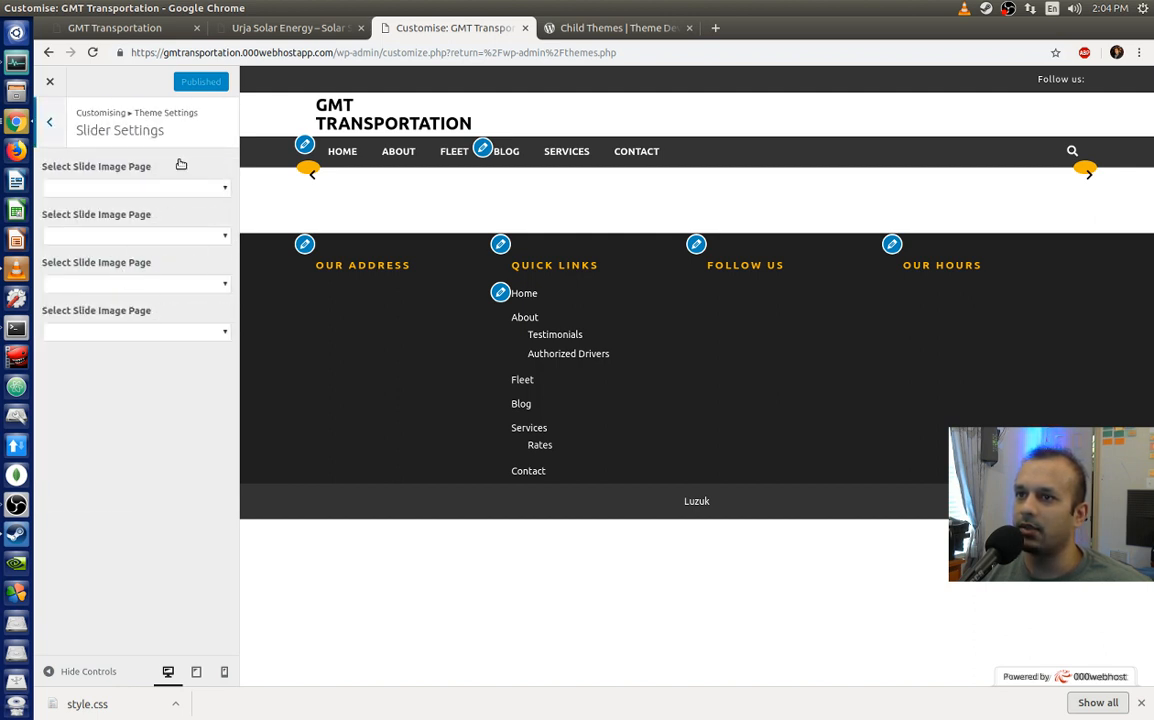
Step: Assign the pages Slider1, Slider2, Slider3 and Slider4 to the four slide image selections in order, and publish the changes
click(170, 187)
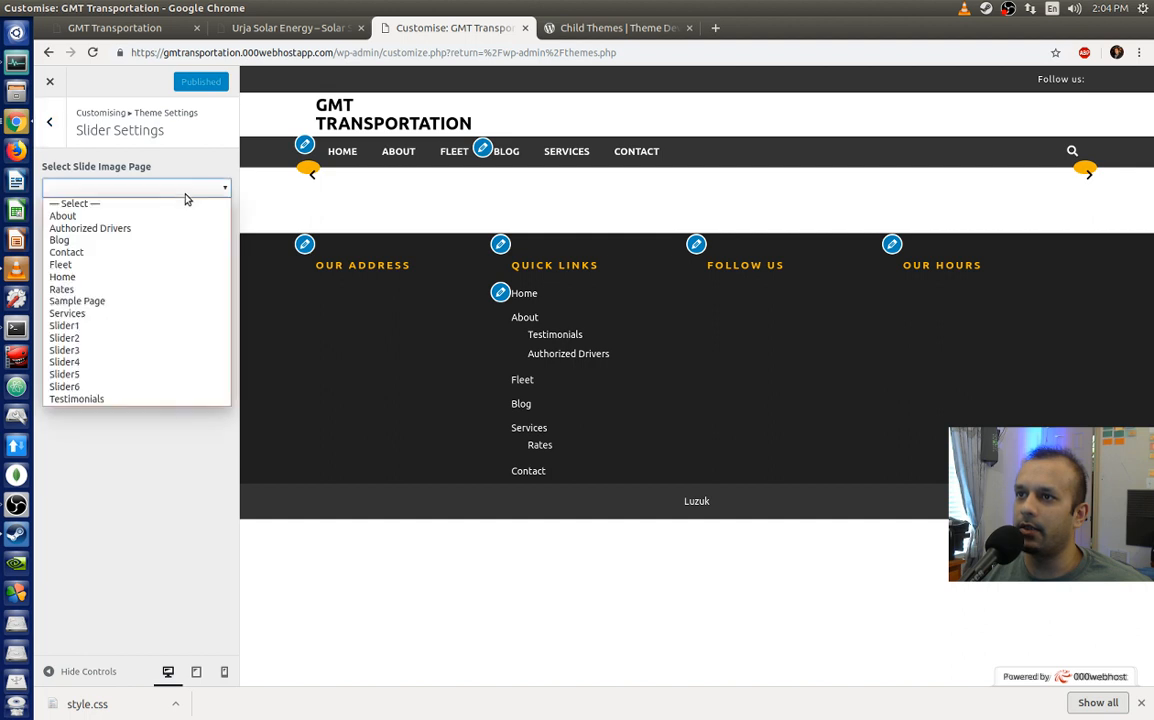
click(122, 326)
click(148, 234)
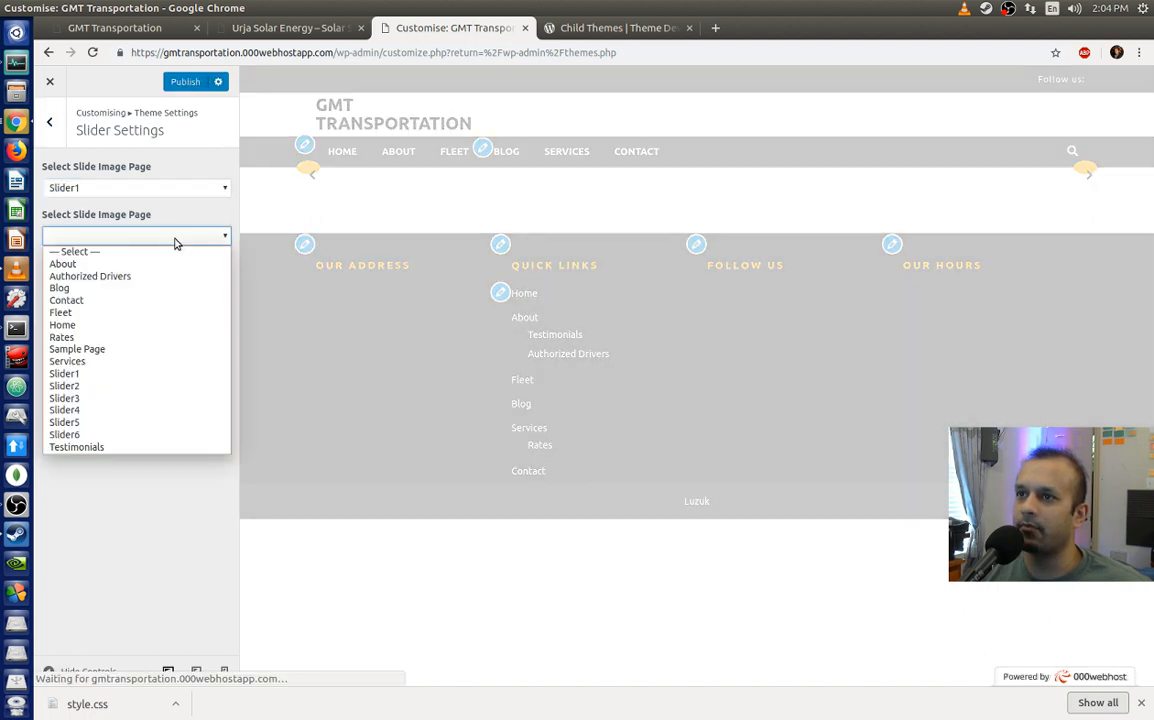
click(114, 374)
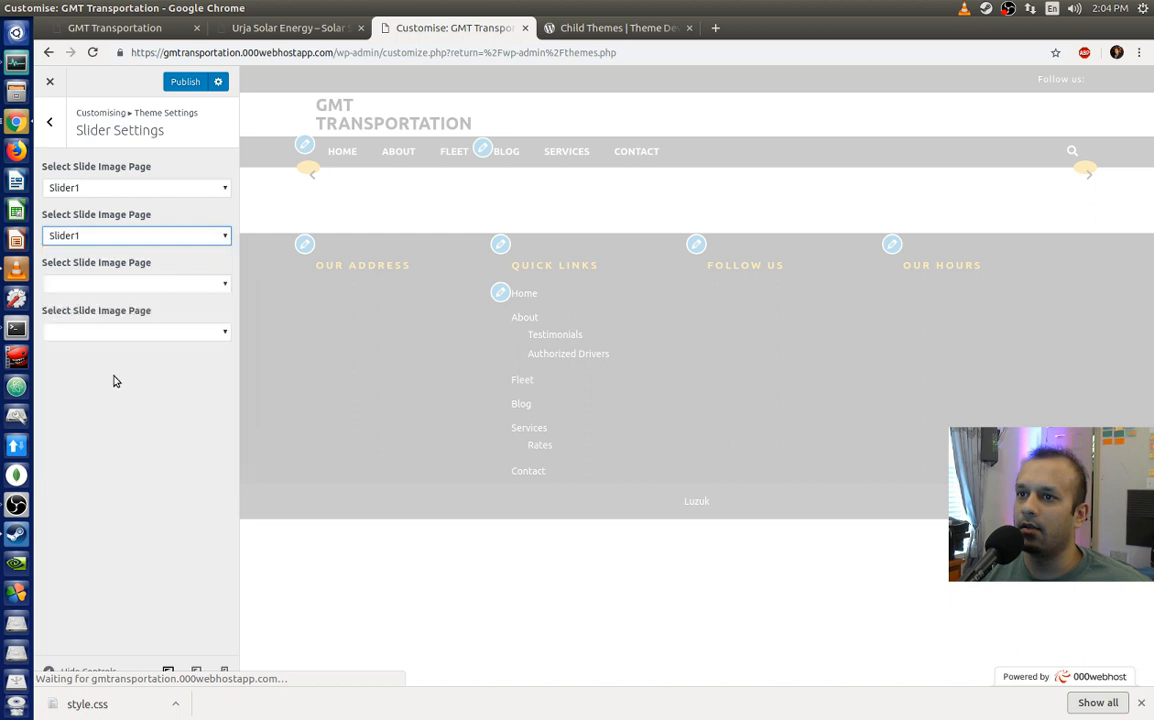
click(172, 236)
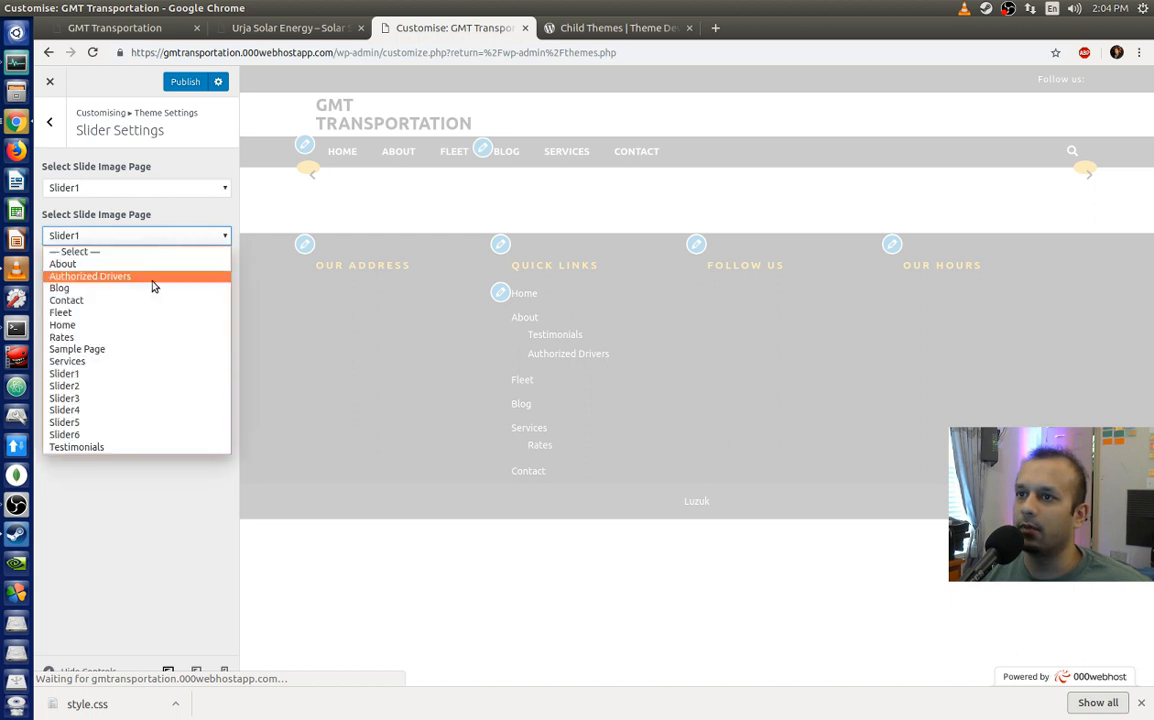
click(98, 389)
click(166, 287)
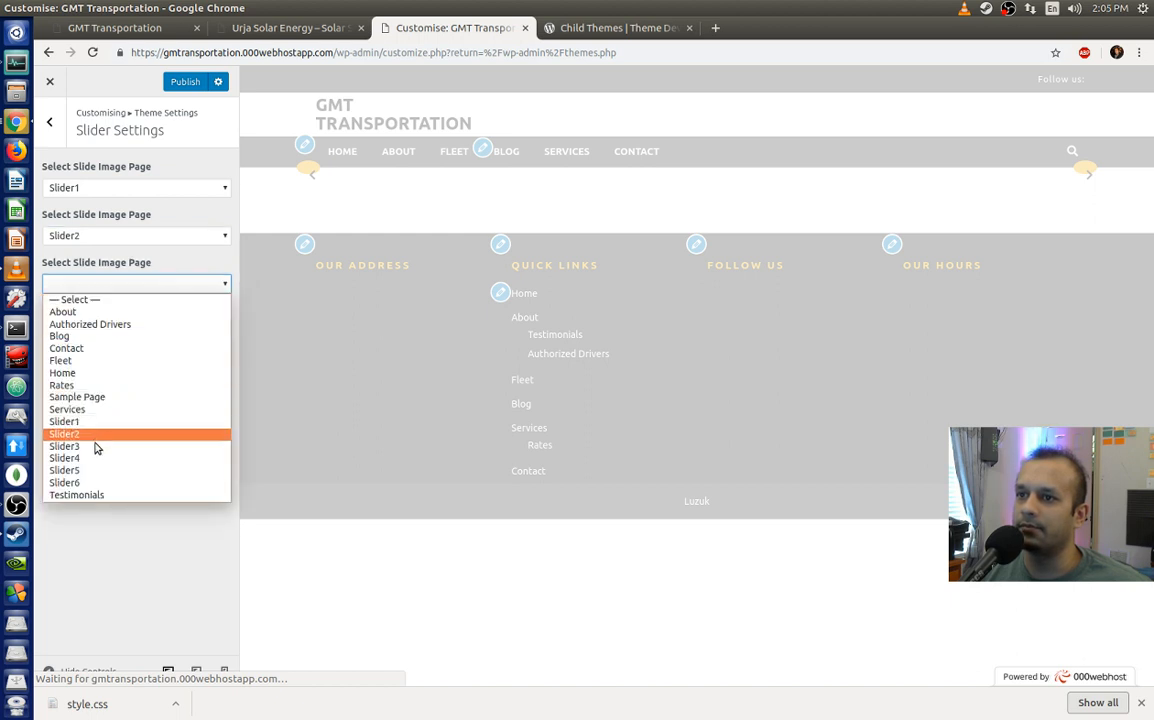
click(95, 447)
click(135, 333)
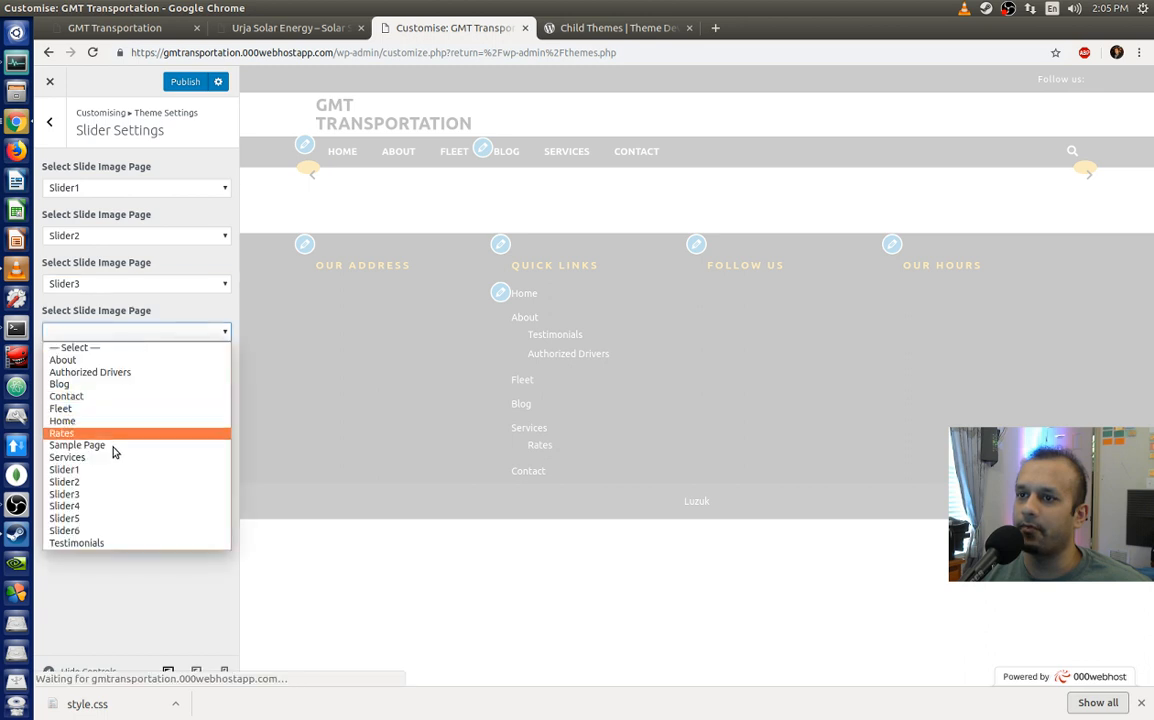
click(99, 509)
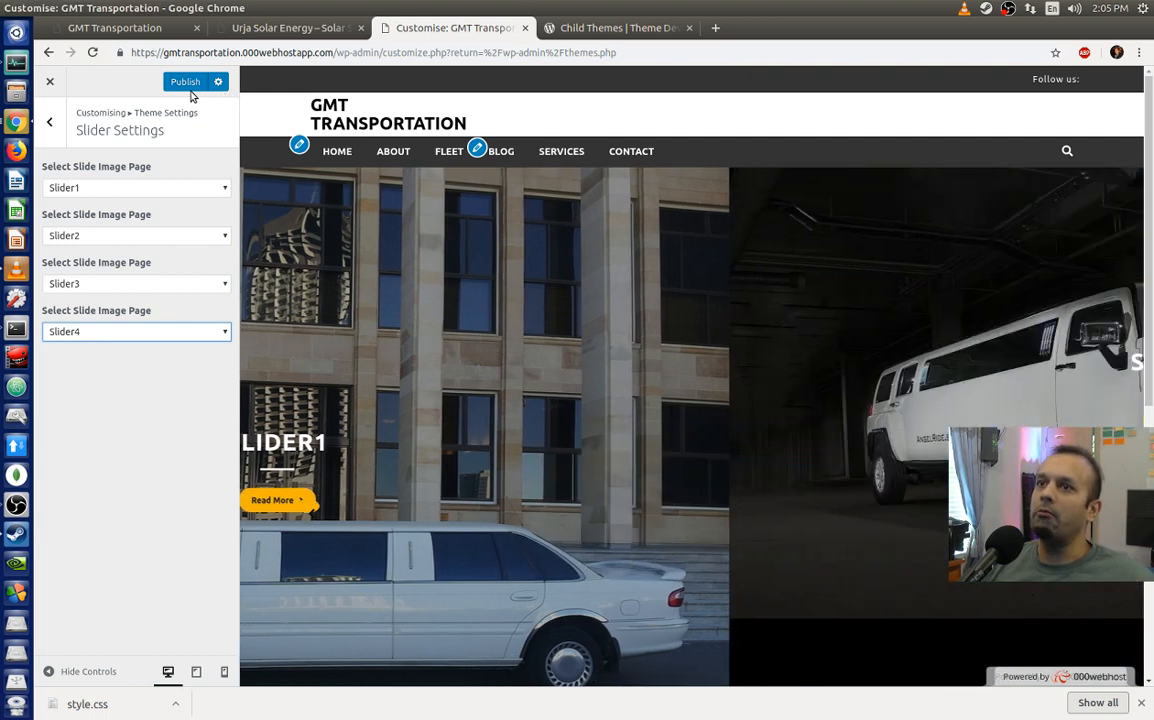
click(186, 86)
scroll(515, 428, down, 3)
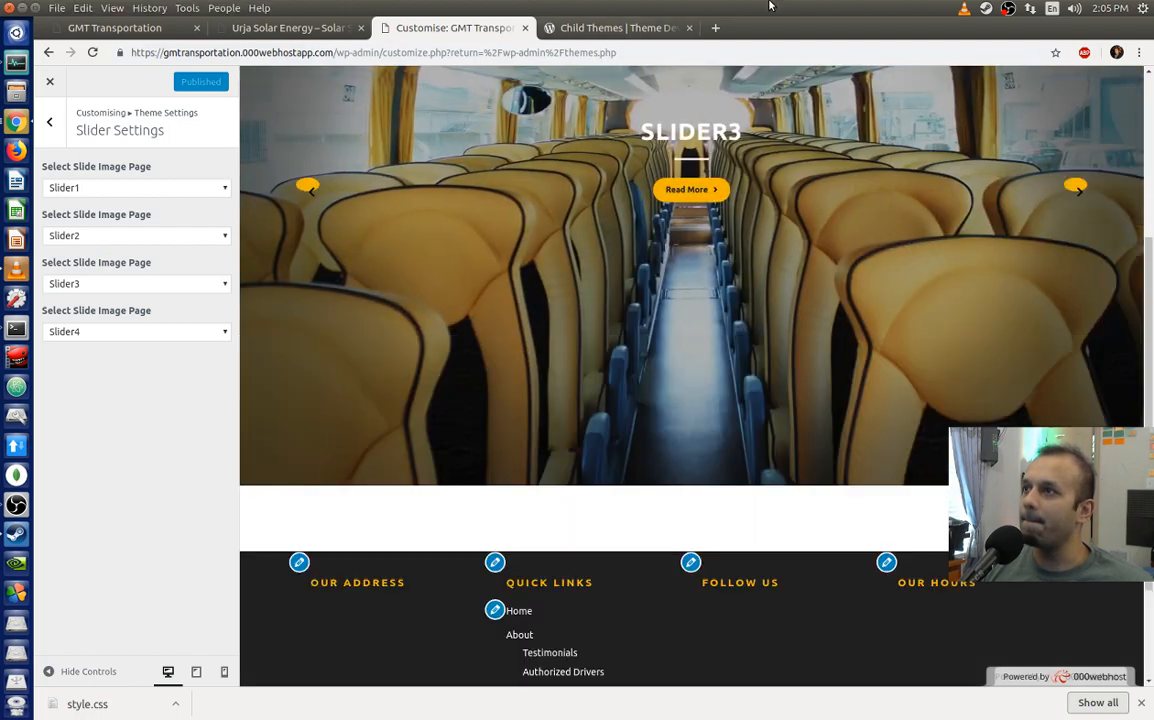
drag(769, 6, 368, 143)
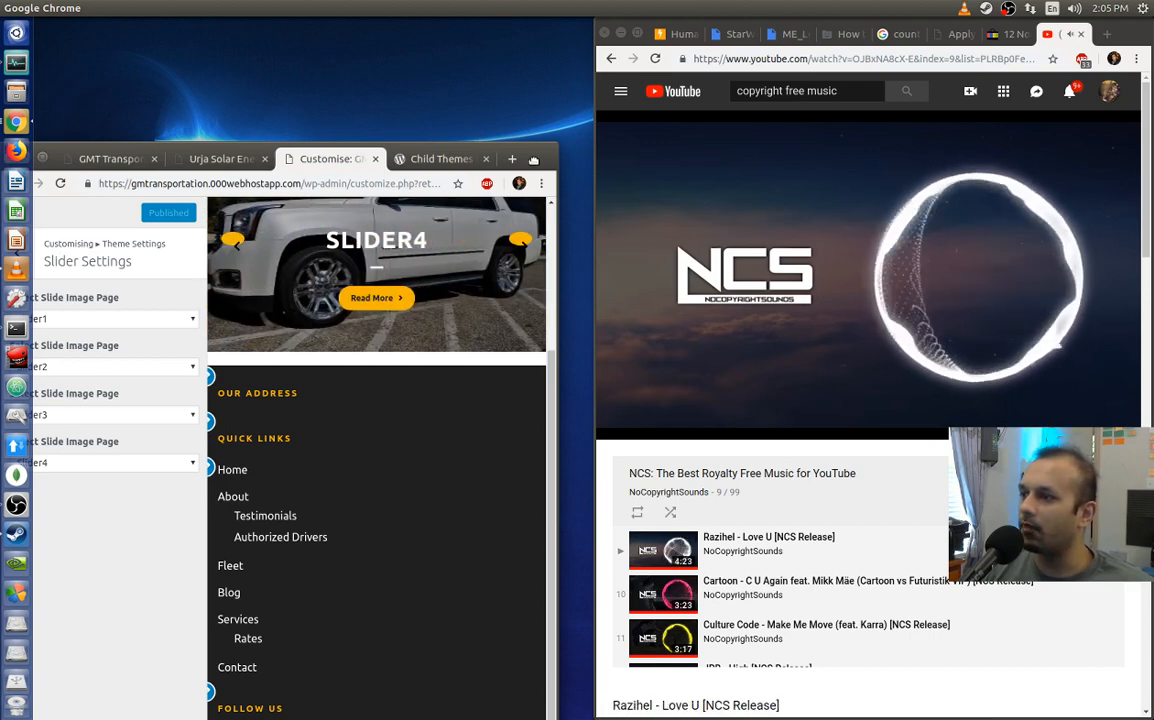
drag(536, 157, 612, 12)
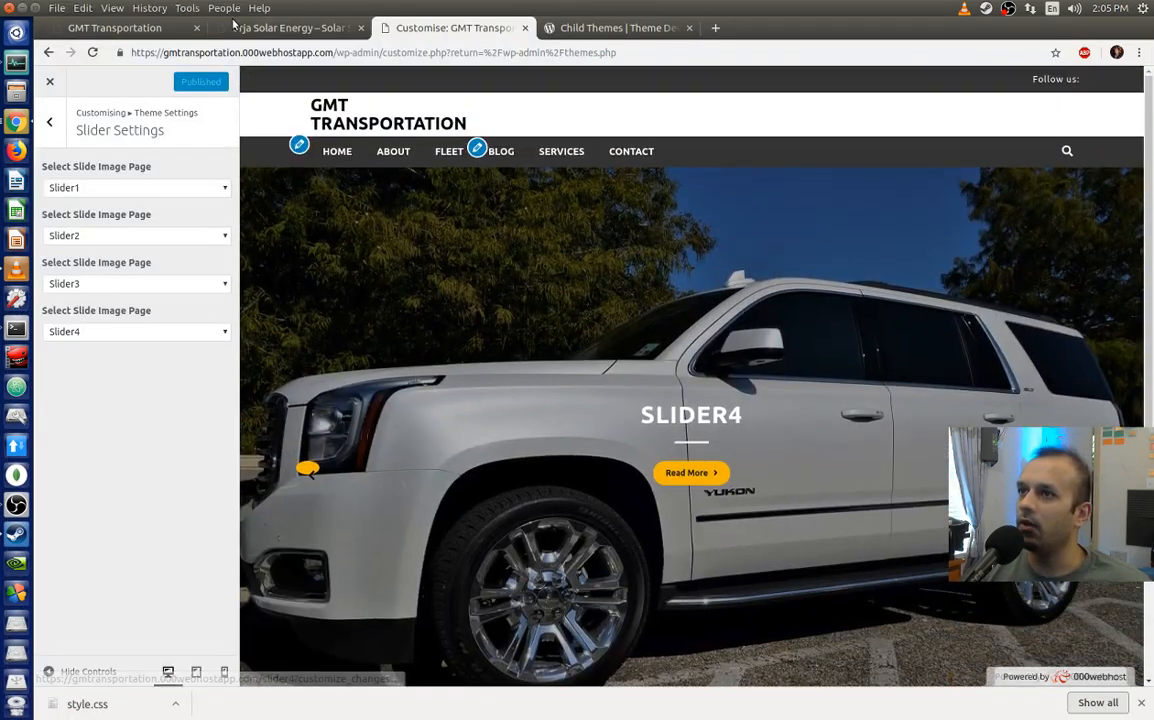
Step: Reload the live GMT Transportation home page, check its slider and footer, and compare it with the solar demo
click(285, 28)
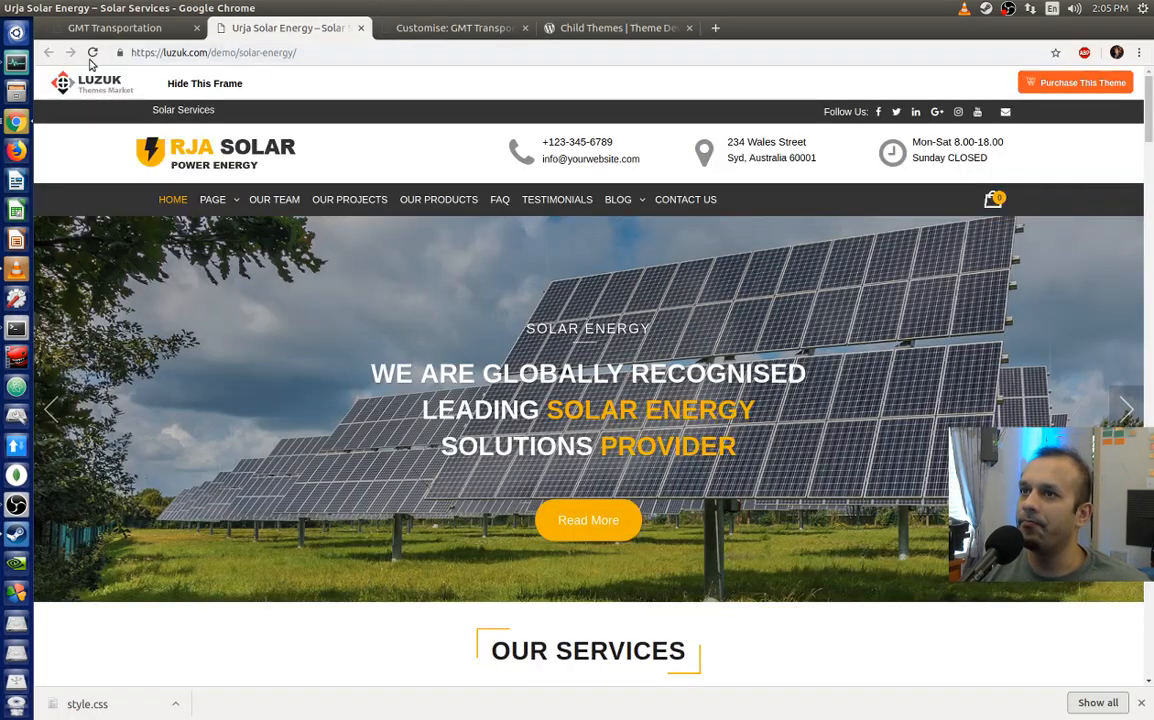
click(113, 30)
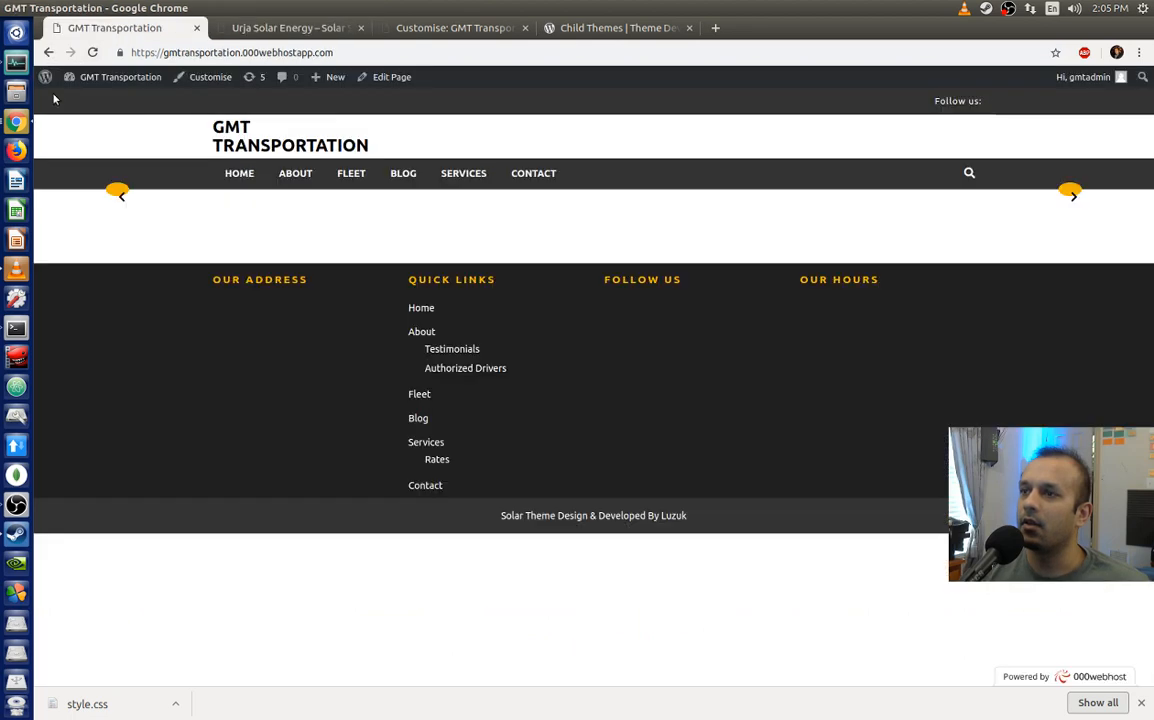
click(91, 53)
scroll(294, 221, down, 12)
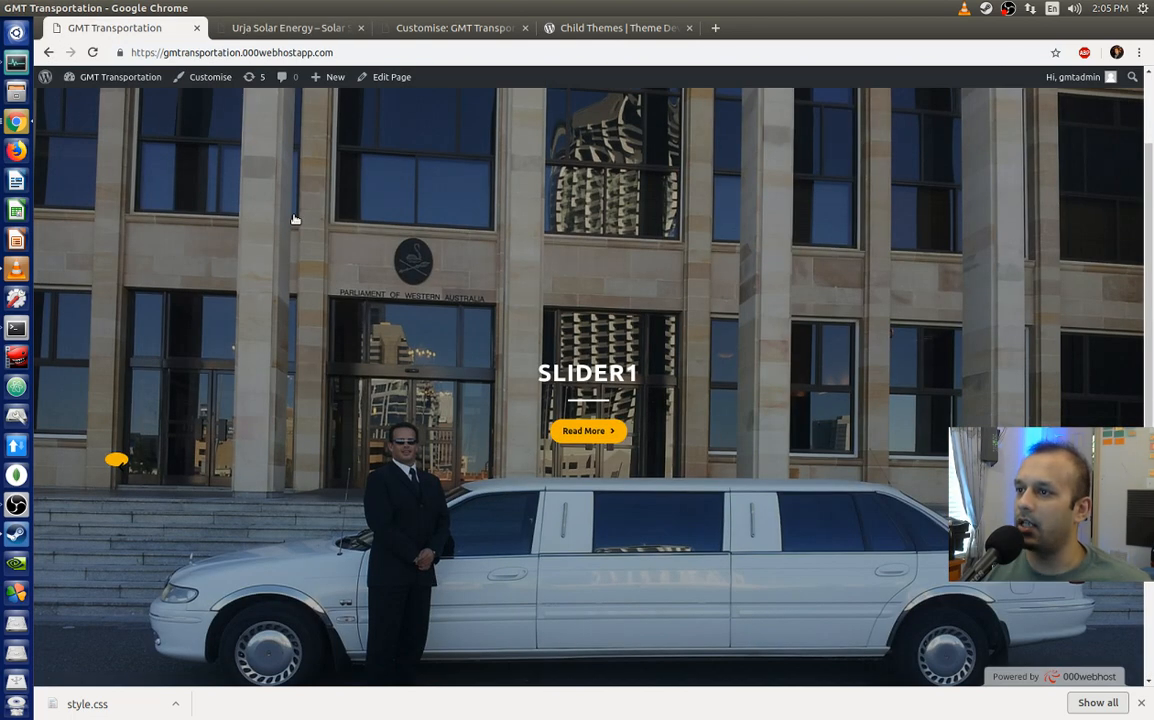
scroll(294, 221, down, 2)
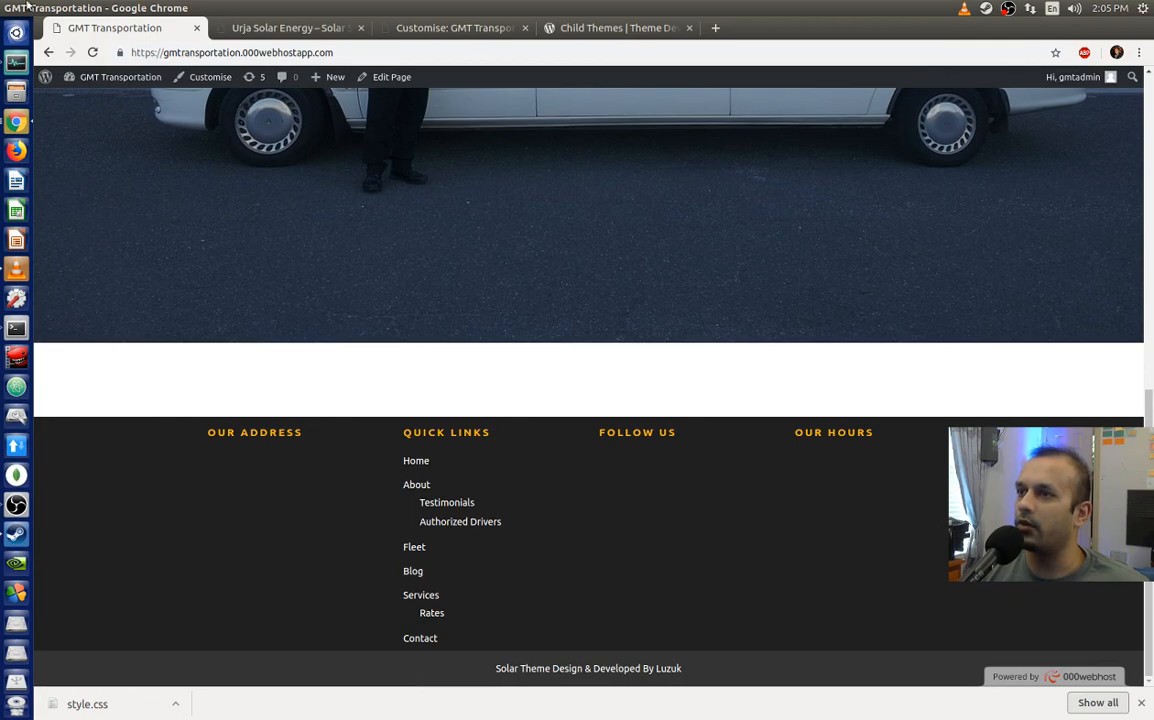
click(300, 28)
Step: Set the section title to "Our Services" in the customiser's Our Services theme settings
click(455, 30)
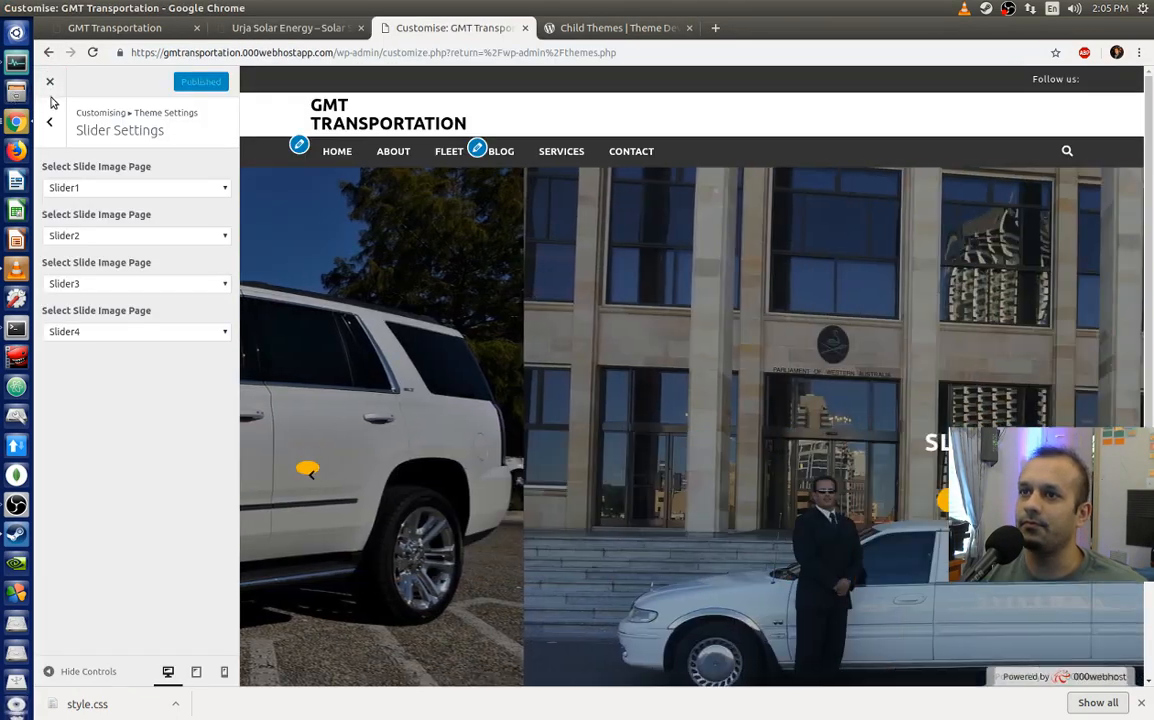
click(49, 121)
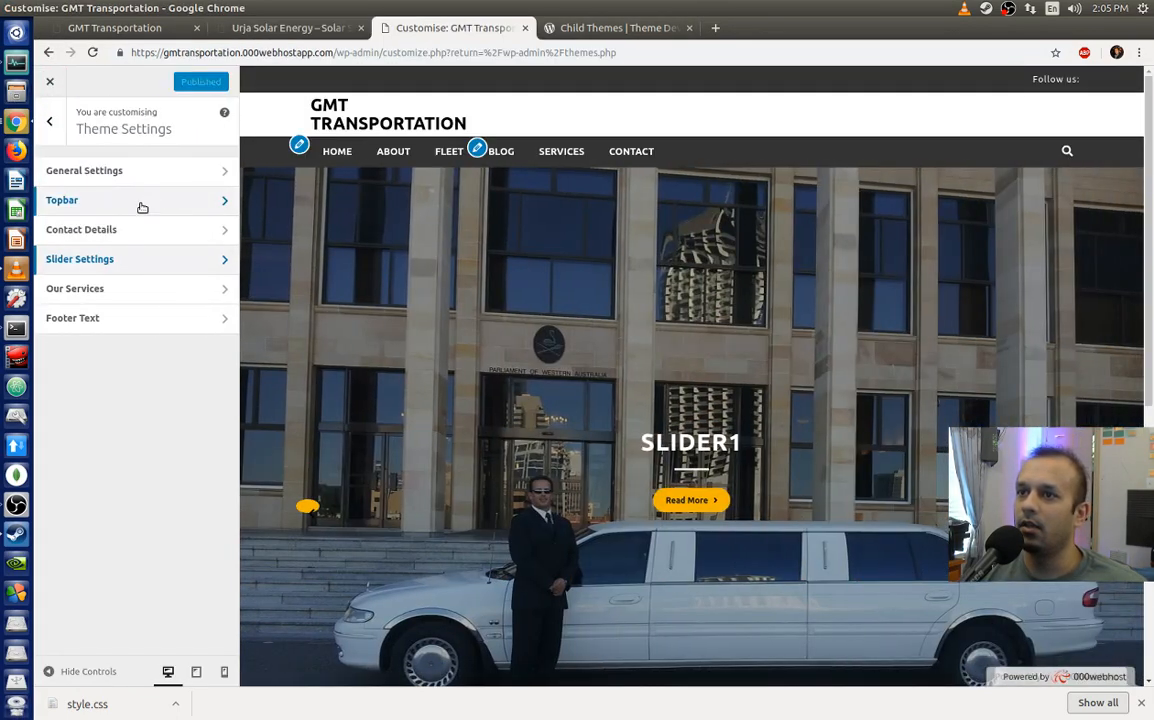
click(120, 296)
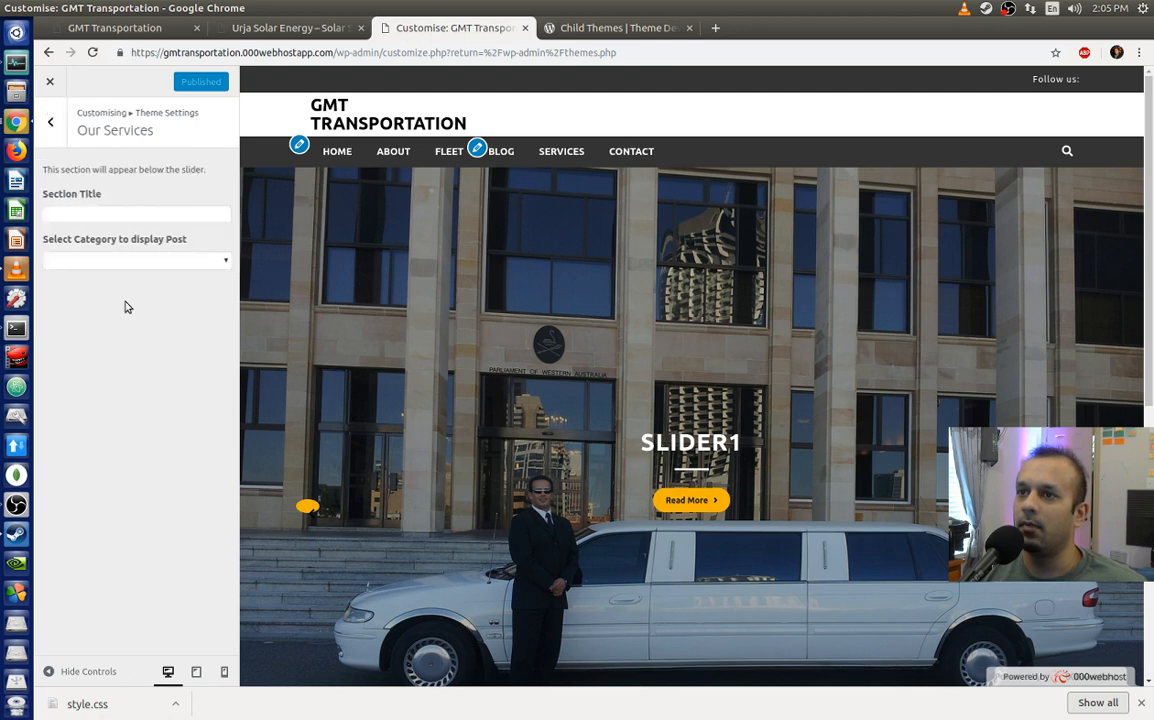
click(151, 210)
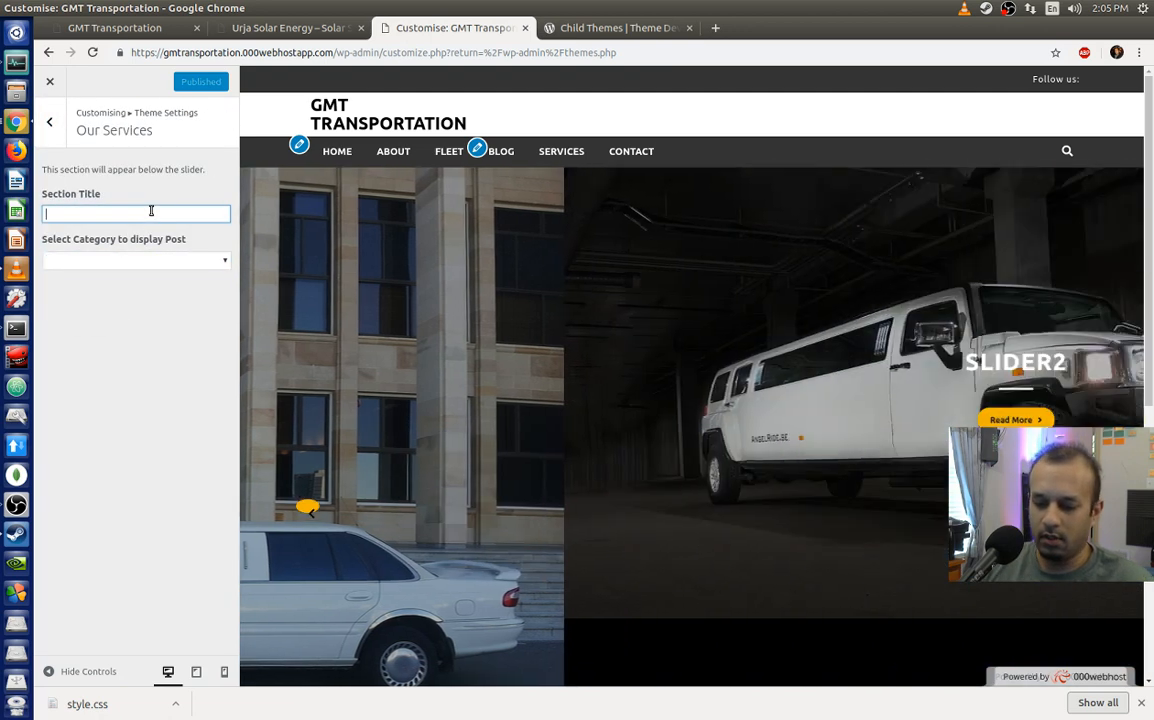
text(O)
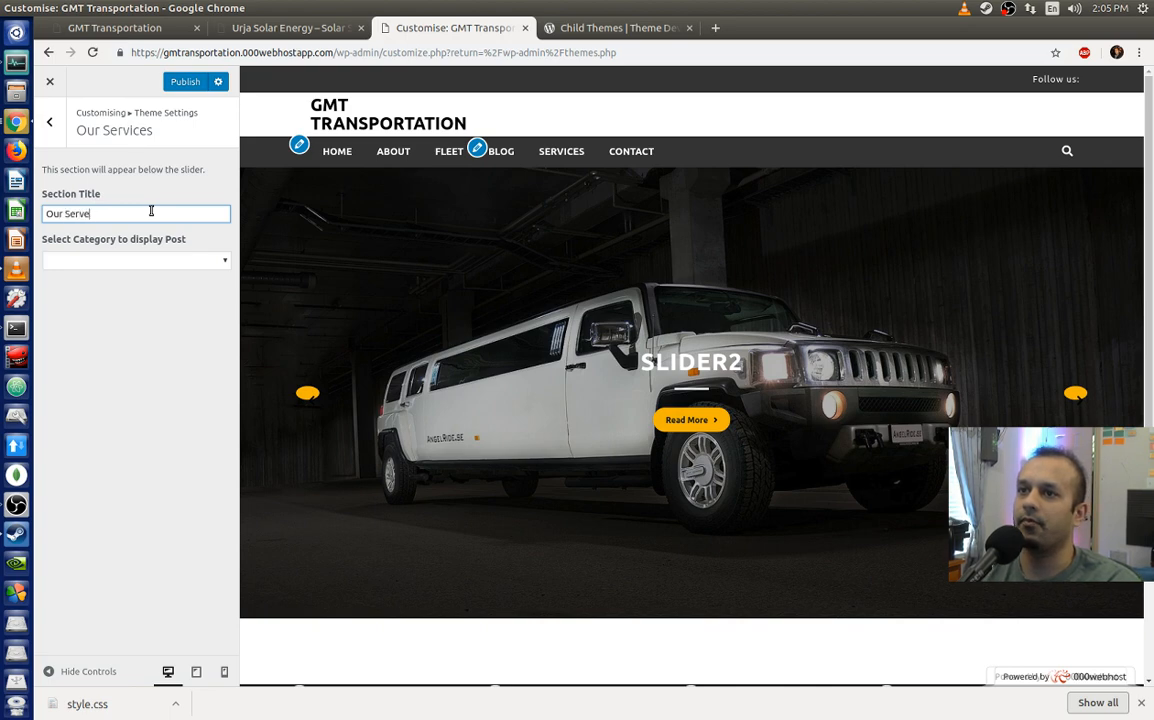
text(ur Services)
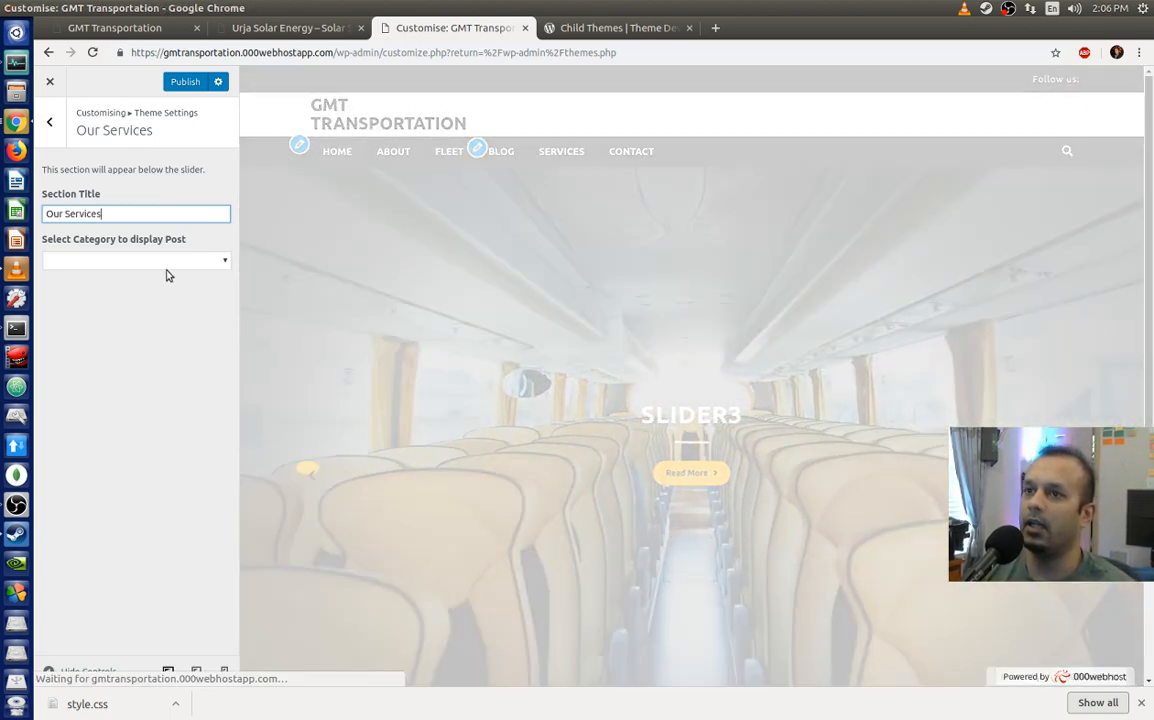
Step: Choose the Our Services category for the section's displayed posts, publish the change, and check the section in the preview
click(167, 266)
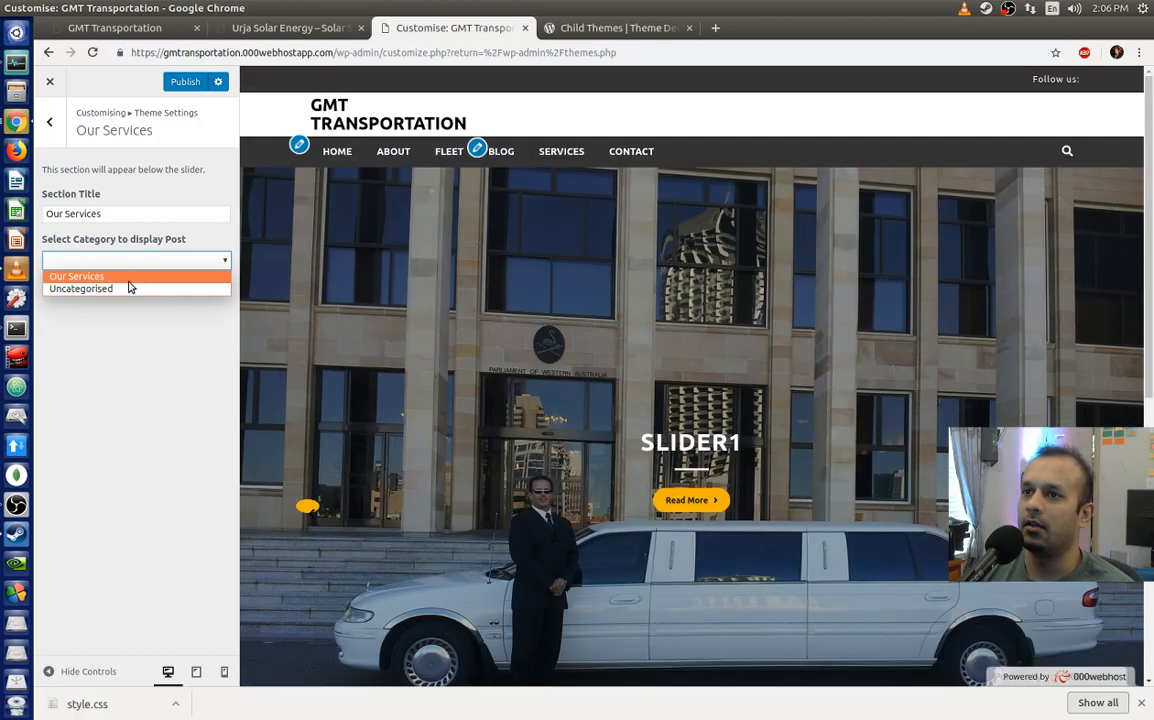
click(129, 279)
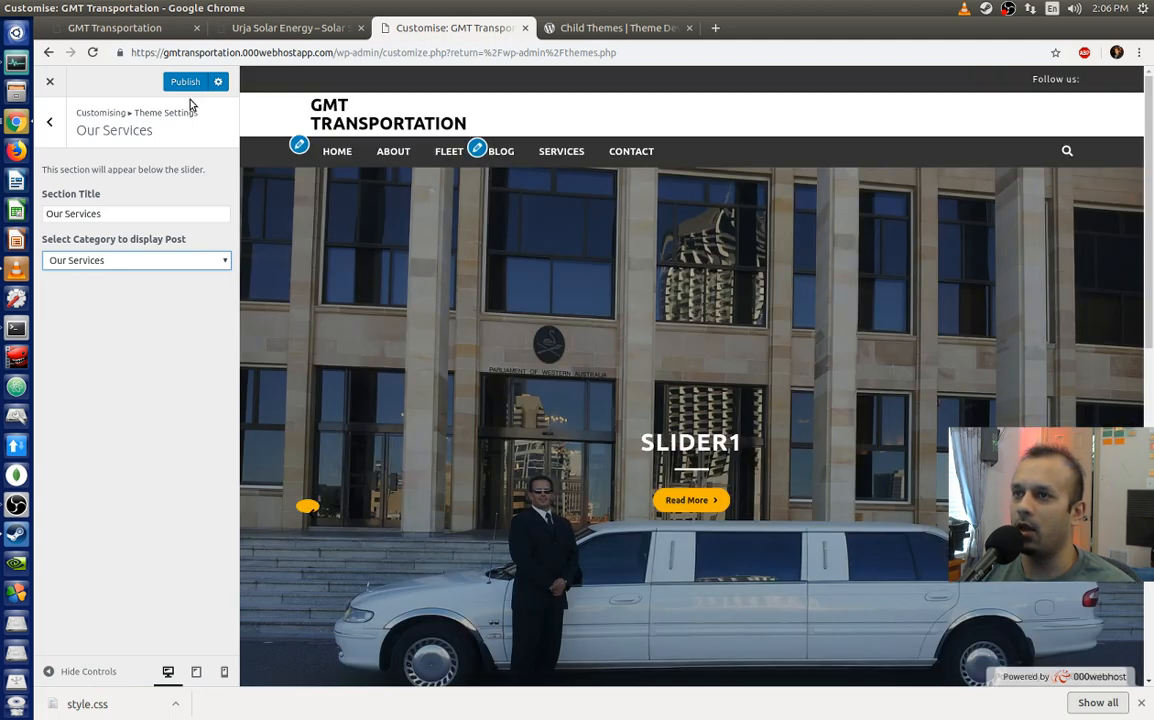
click(191, 88)
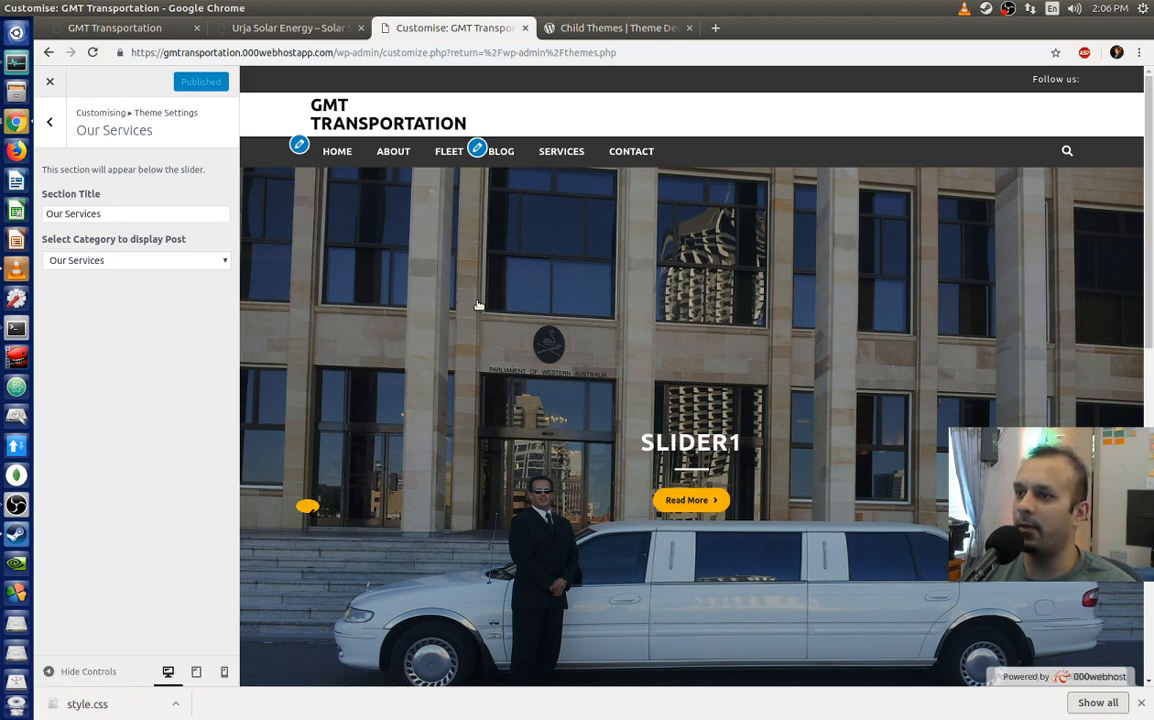
scroll(490, 300, down, 8)
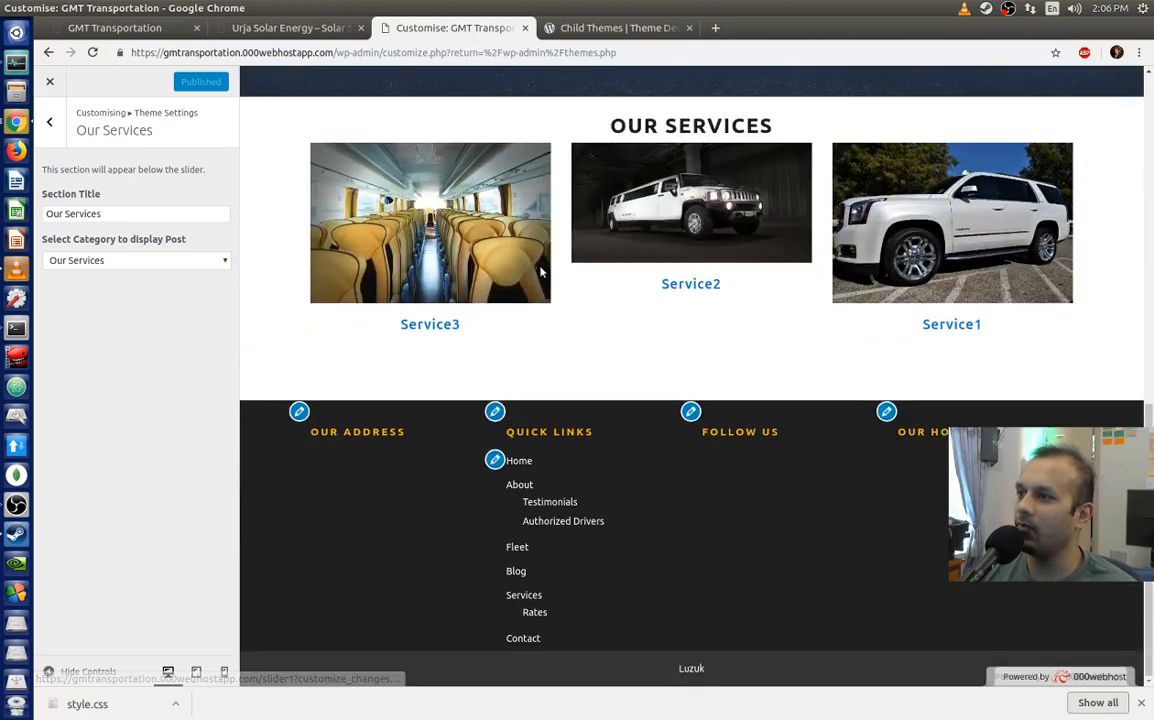
scroll(545, 267, up, 8)
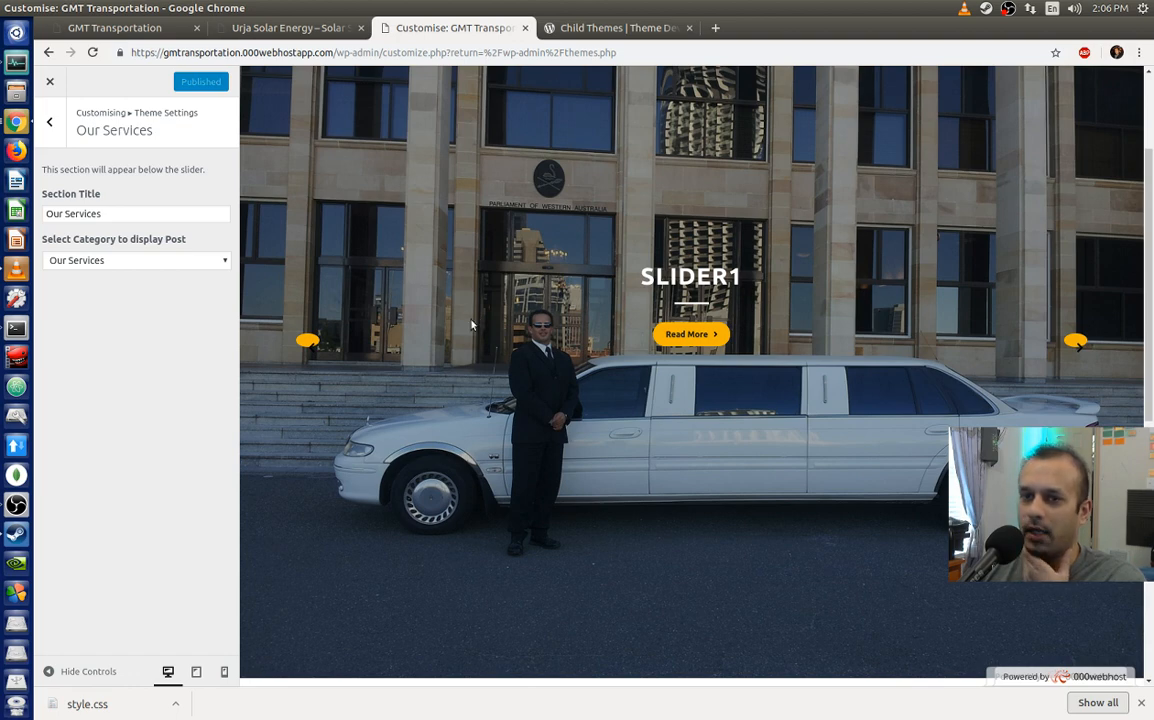
scroll(546, 270, down, 3)
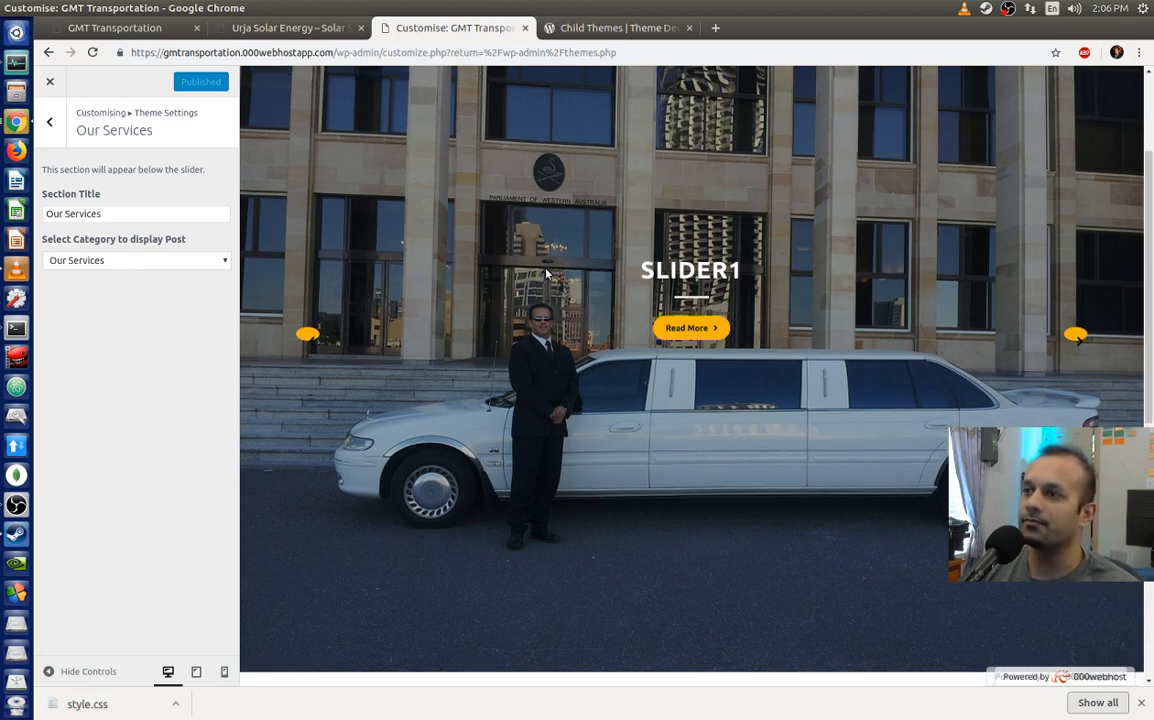
scroll(549, 240, up, 4)
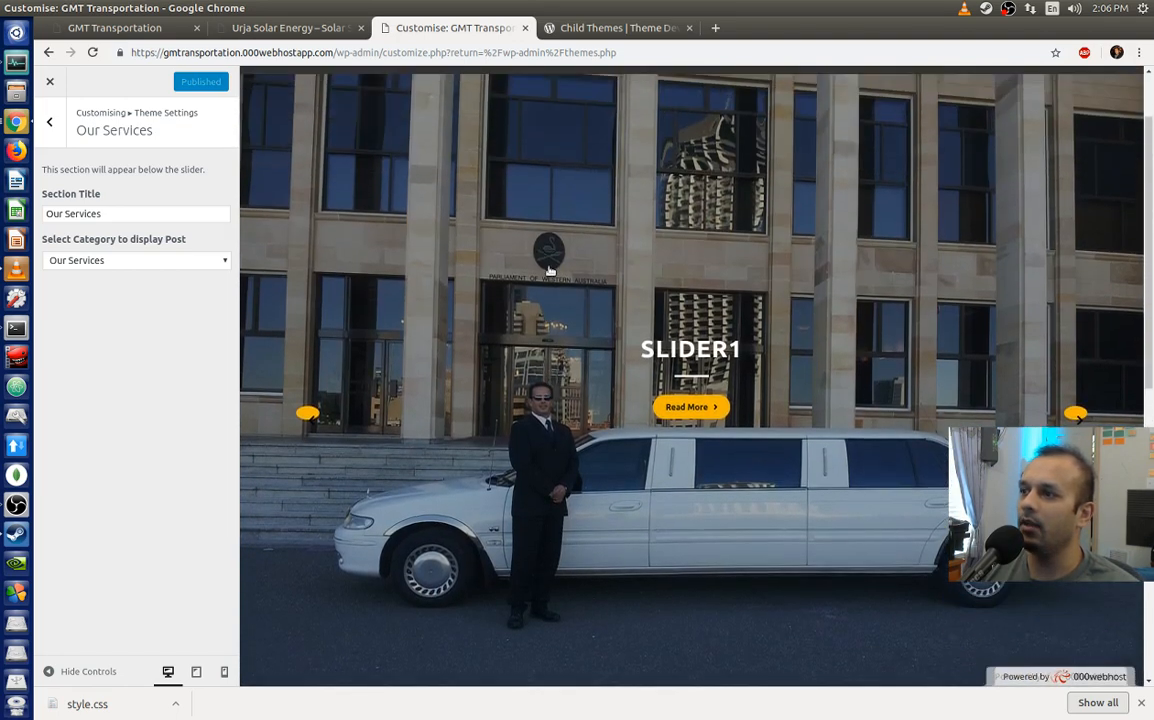
Step: Set the footer text to "GMTransportation" in the customiser's theme settings and publish the change
click(58, 128)
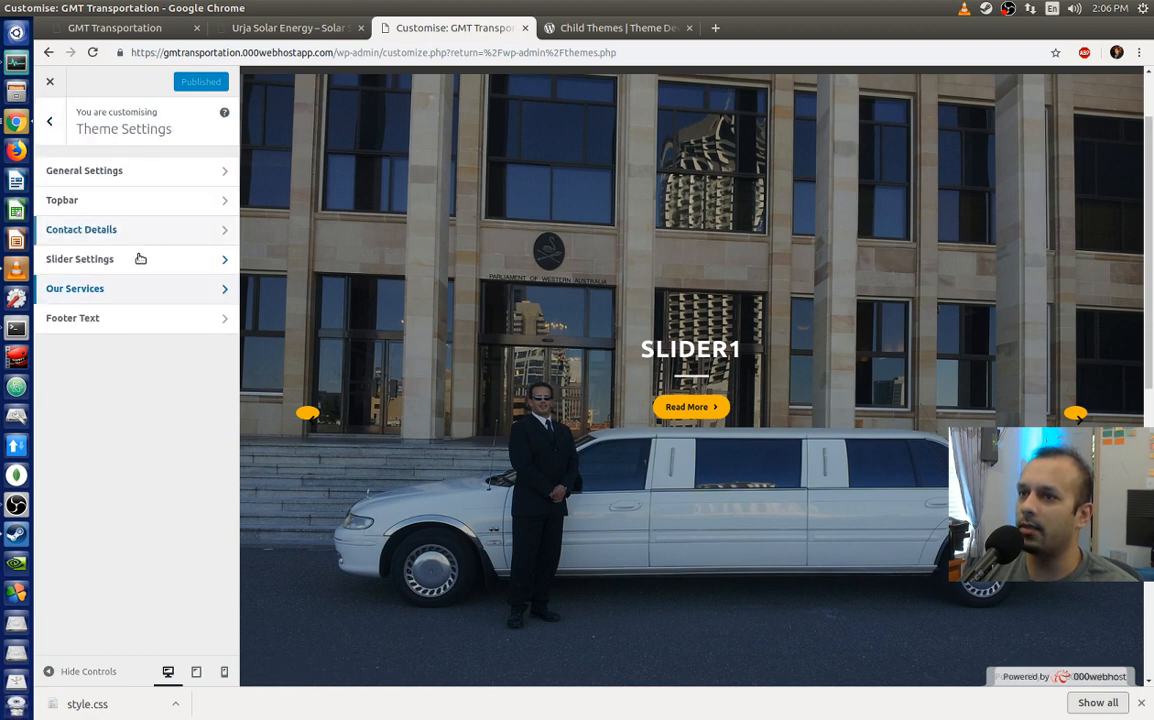
double_click(150, 318)
click(90, 178)
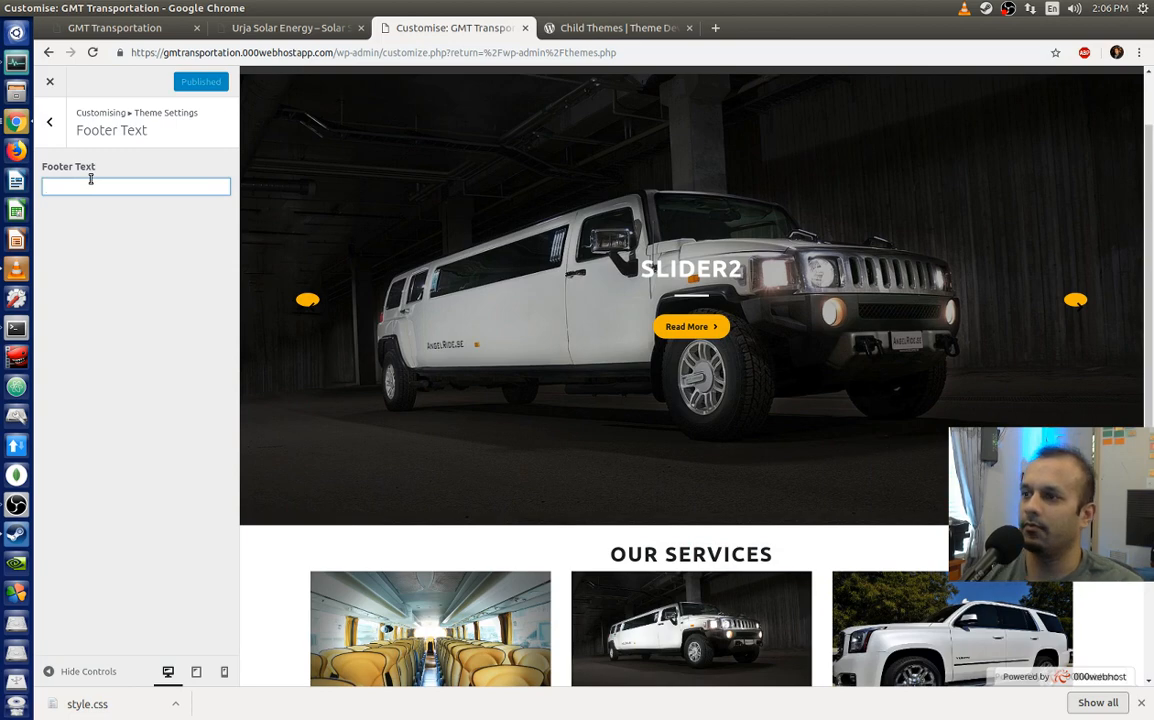
scroll(876, 290, down, 4)
scroll(875, 287, up, 2)
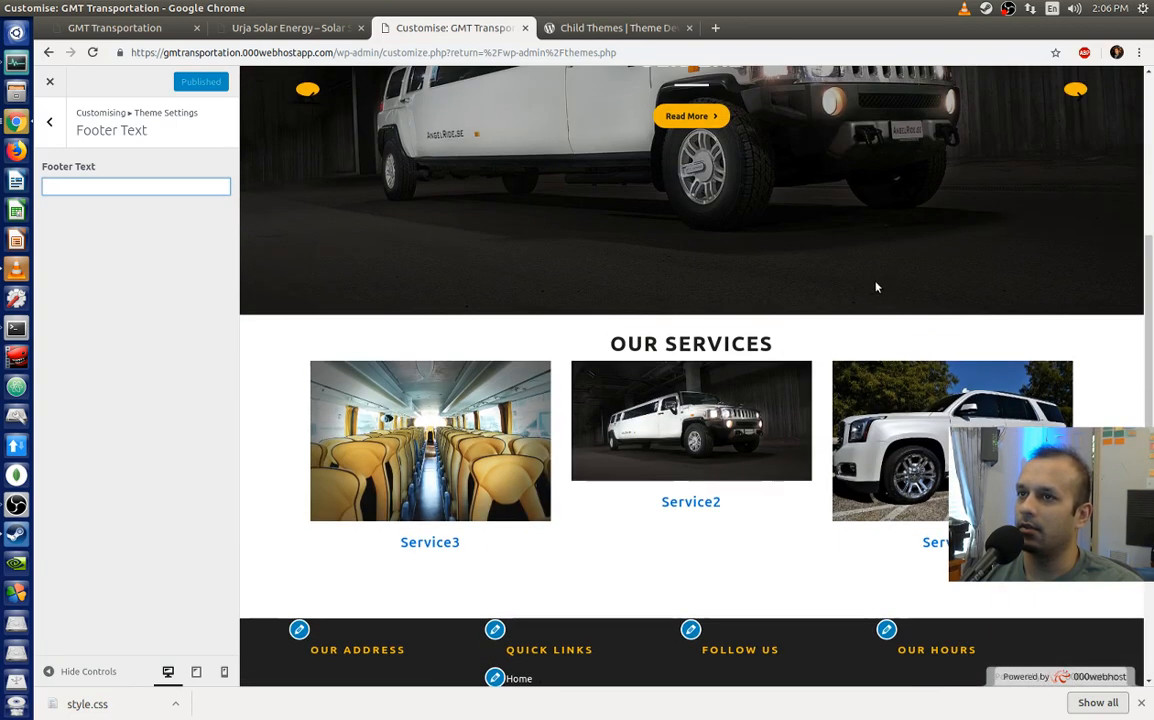
text(GMTr)
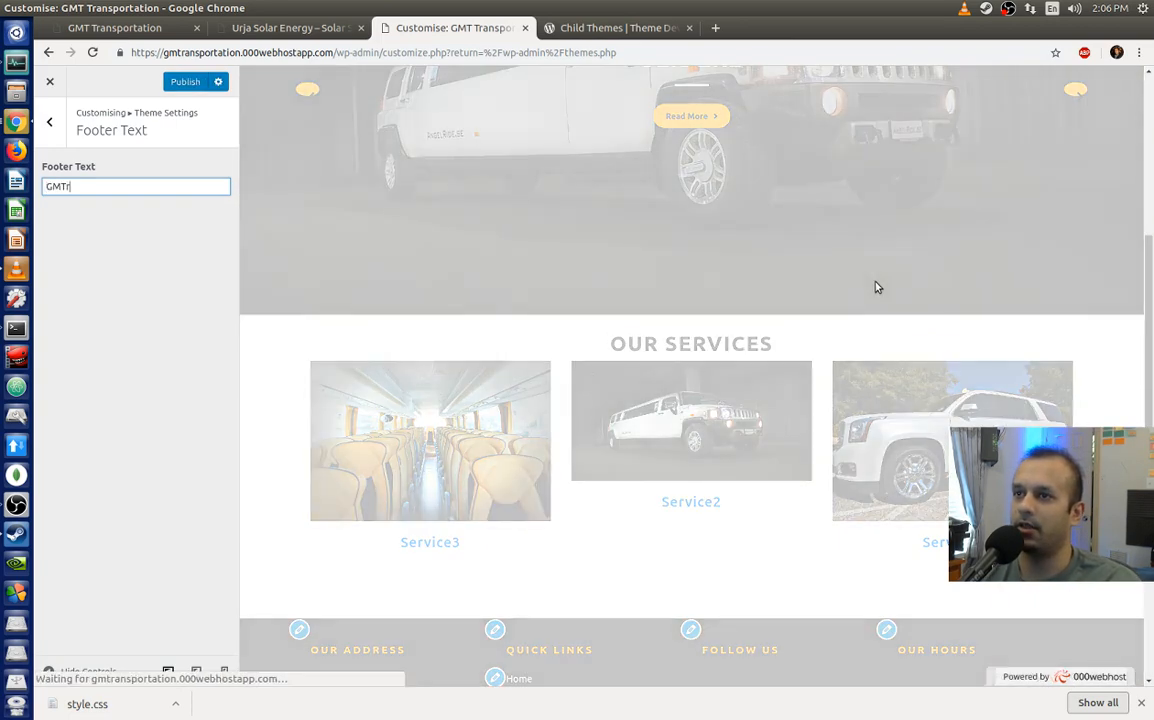
text(ansportation)
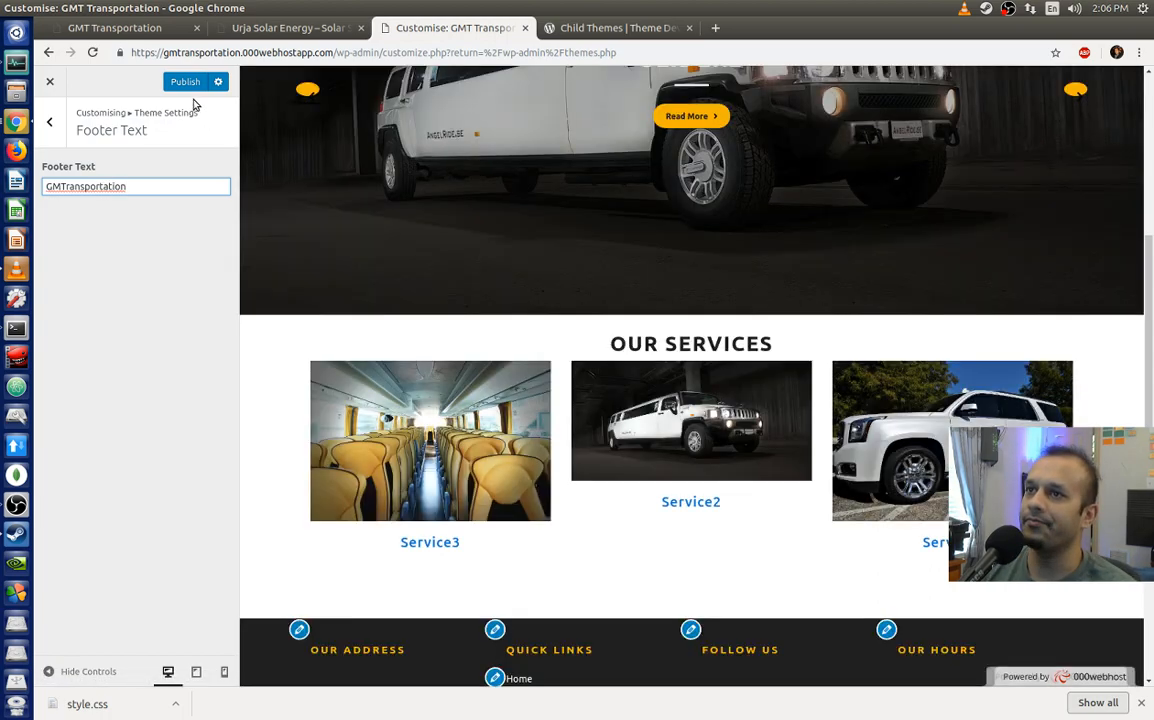
click(190, 84)
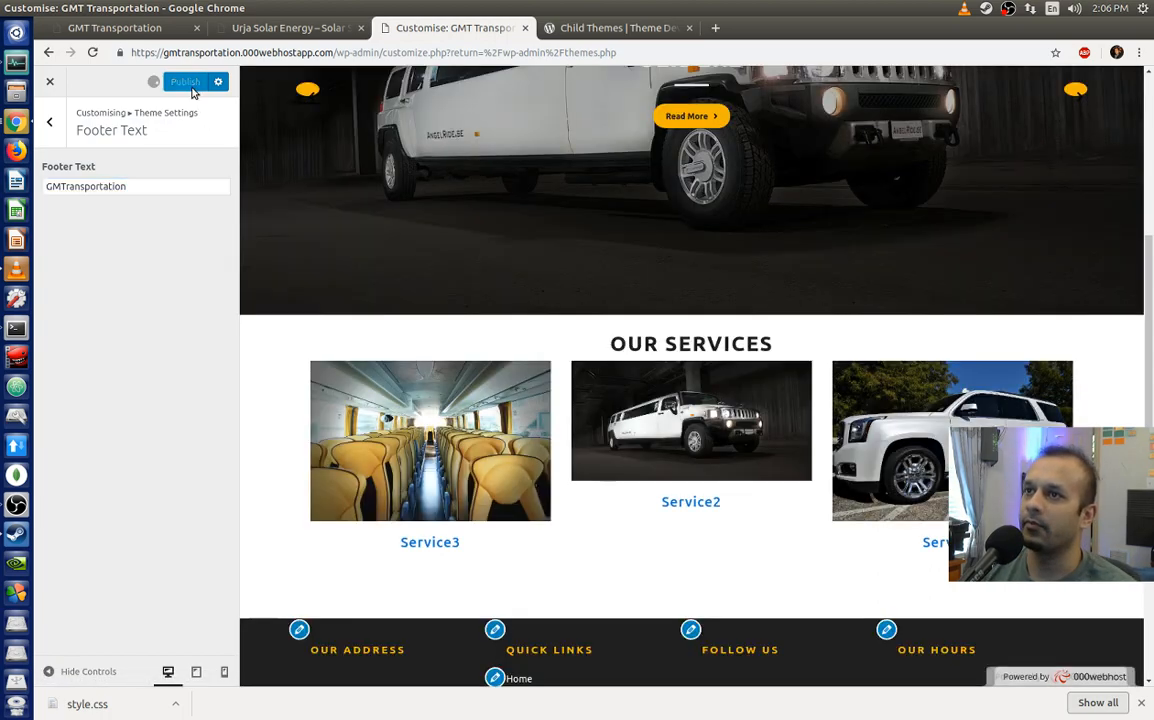
Step: Compare the GMT Transportation home page with the solar demo, from header and slider through services, features, contact and footer sections
scroll(1028, 365, up, 3)
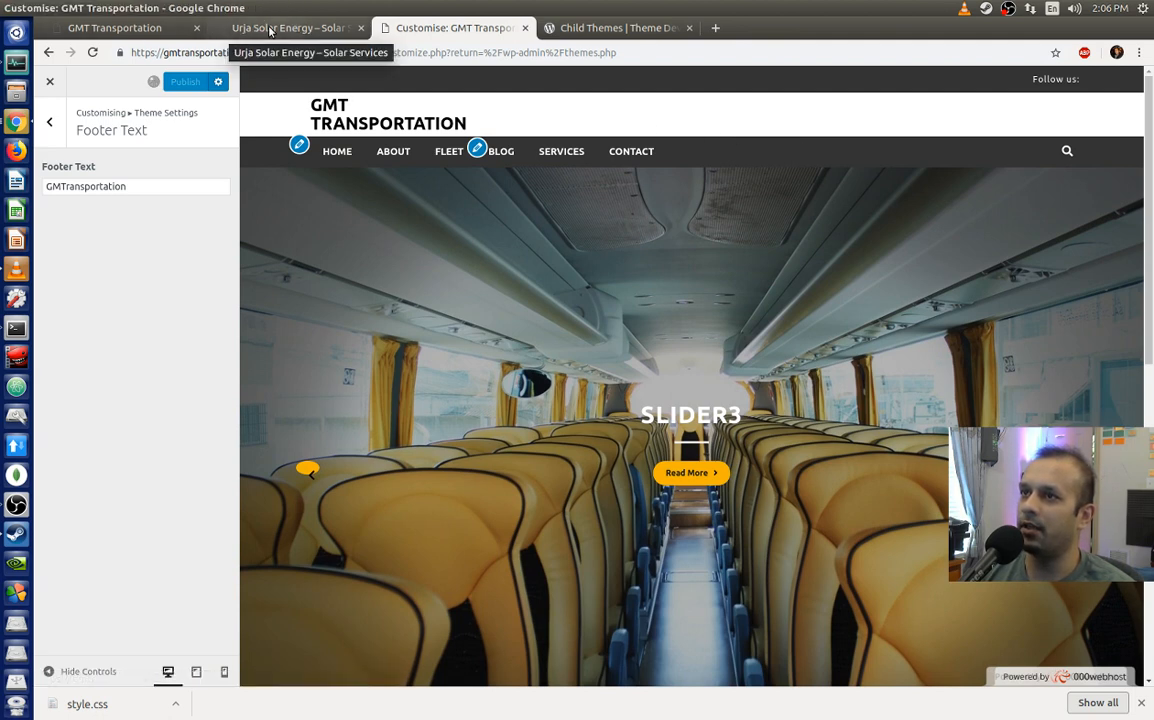
click(170, 30)
scroll(317, 173, up, 10)
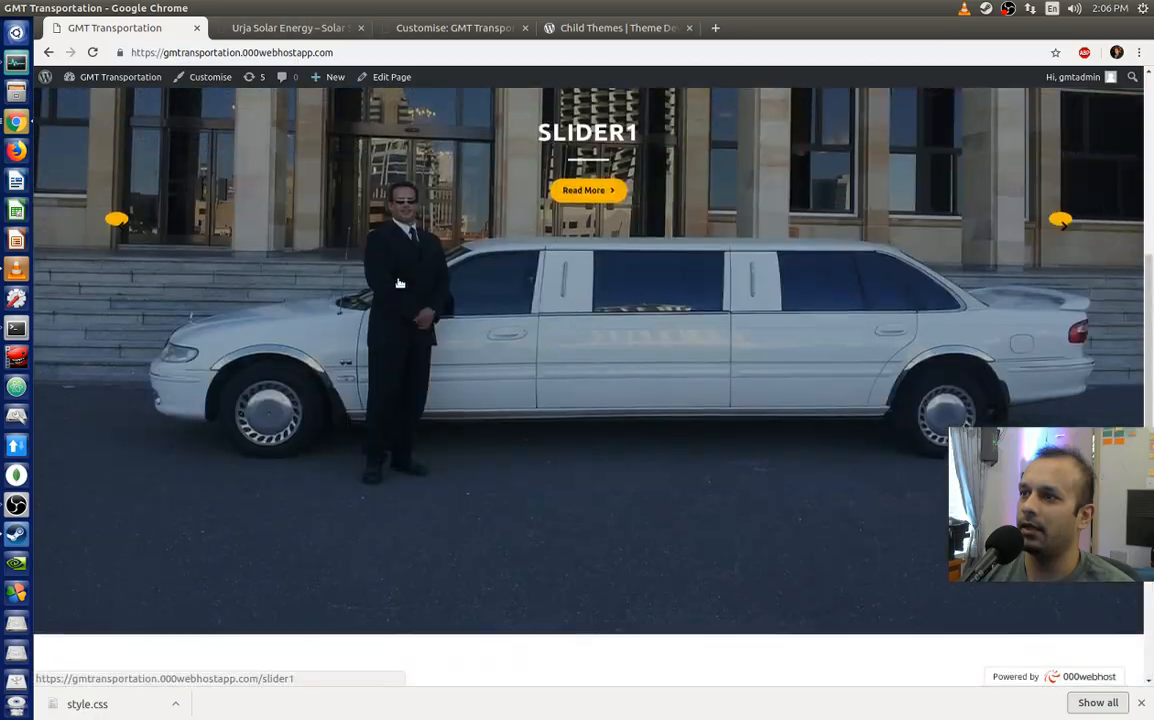
click(300, 28)
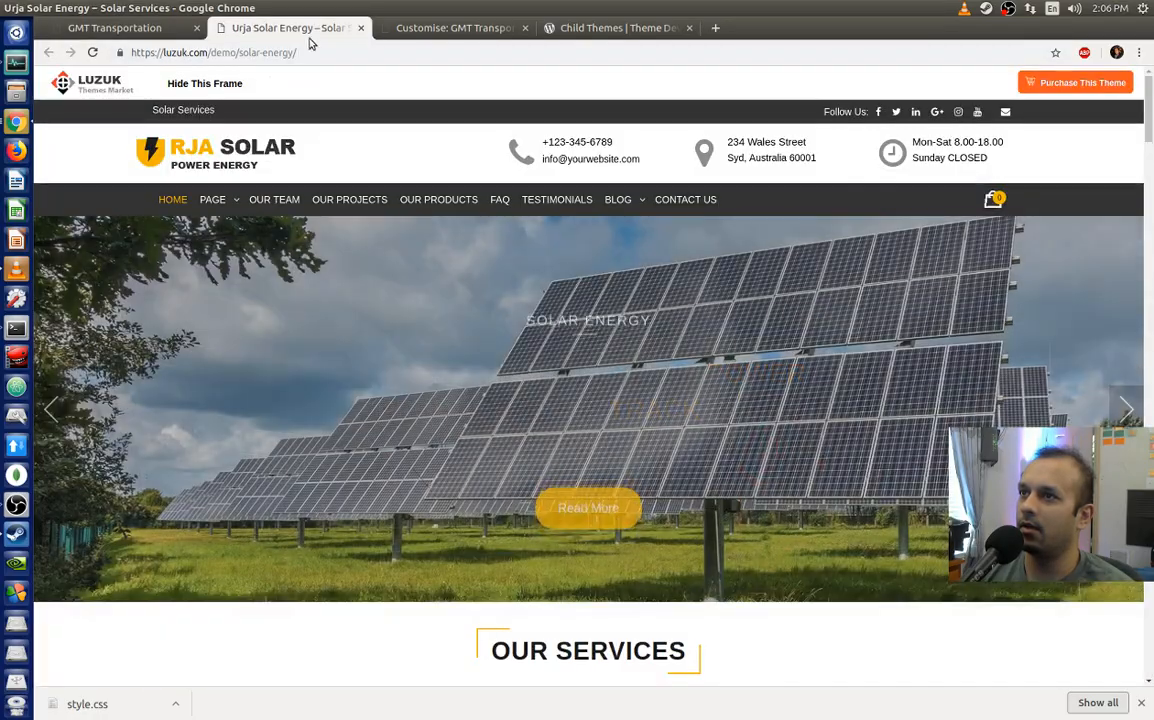
scroll(580, 318, down, 20)
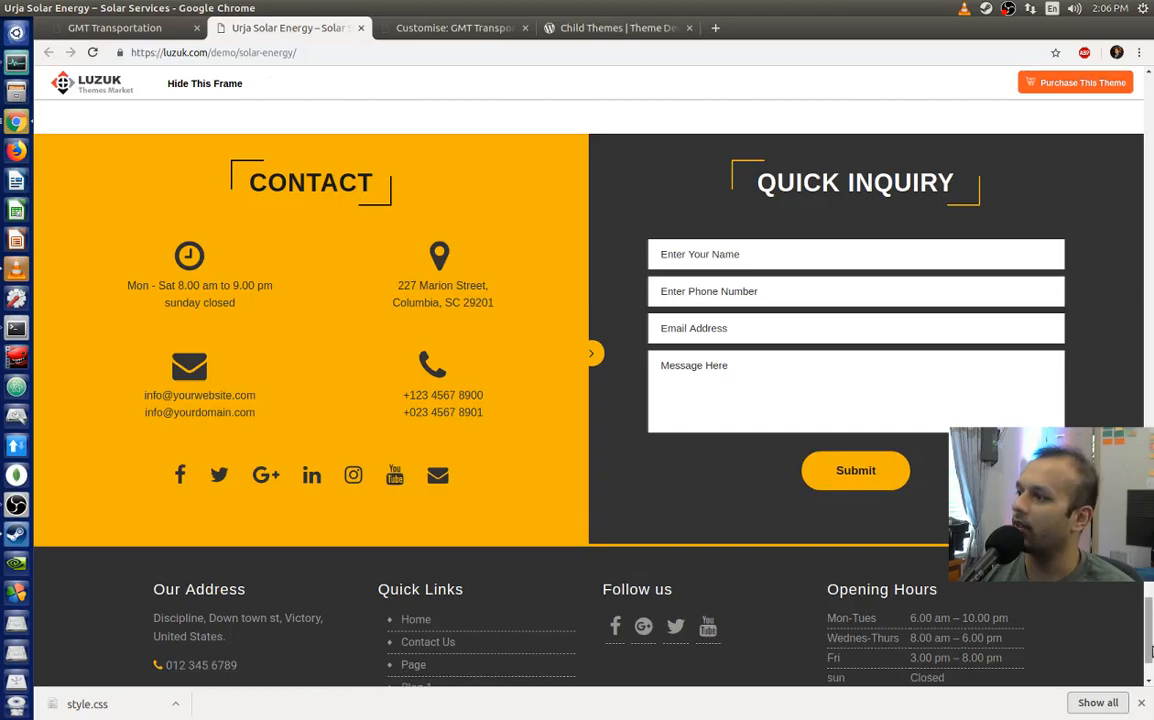
drag(1151, 651, 1152, 117)
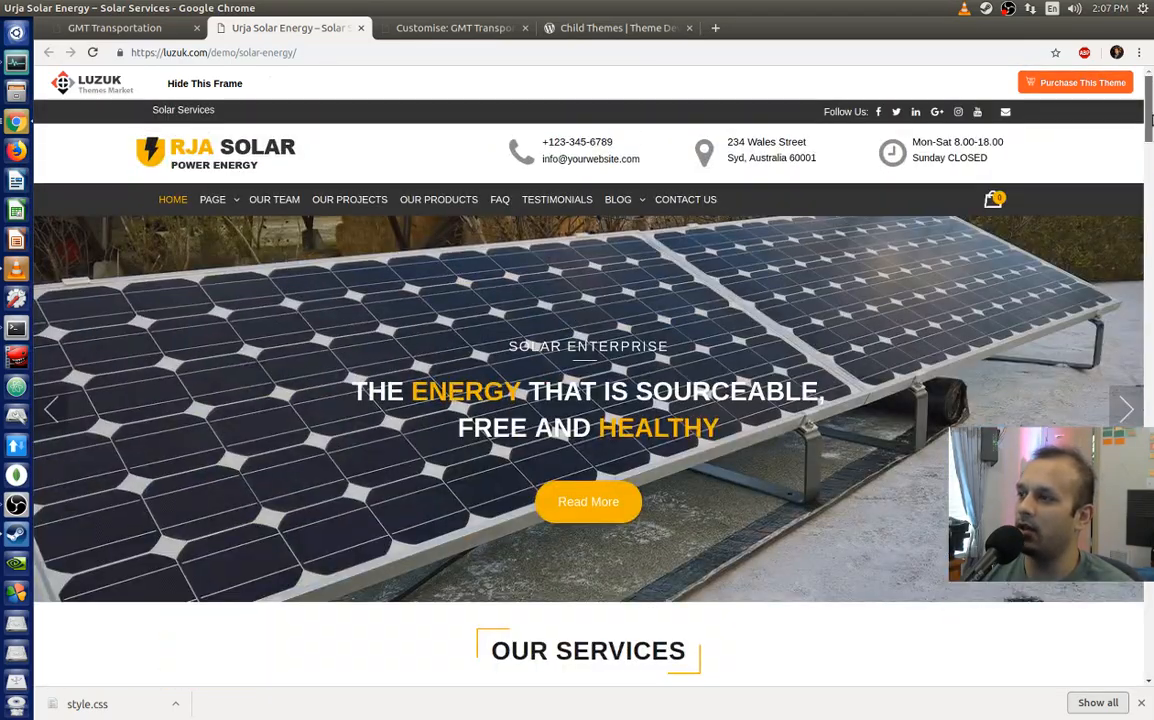
click(421, 35)
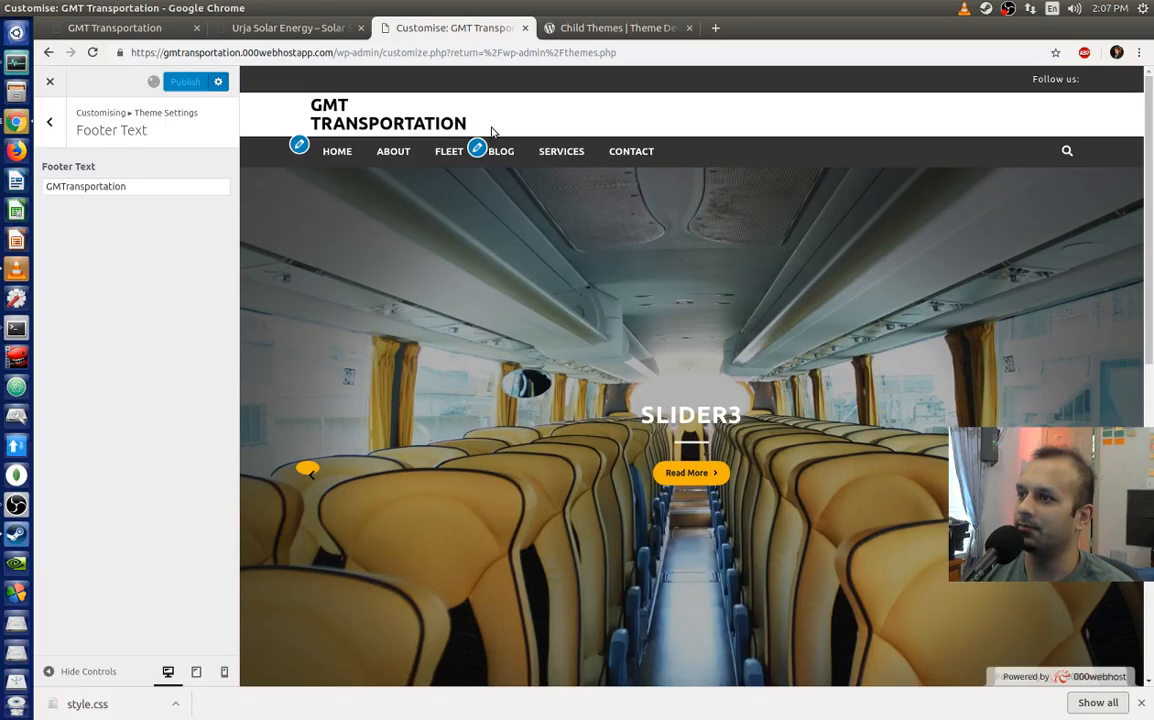
click(288, 27)
scroll(621, 374, down, 10)
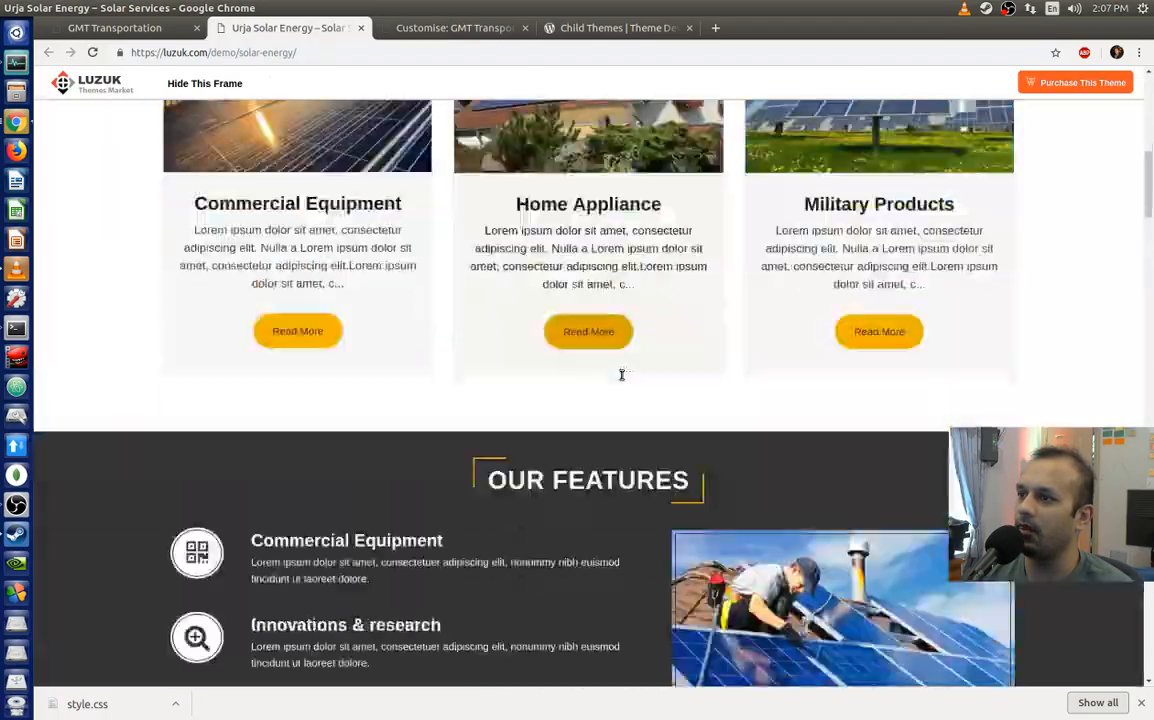
scroll(621, 374, down, 8)
scroll(622, 378, up, 15)
scroll(623, 381, down, 5)
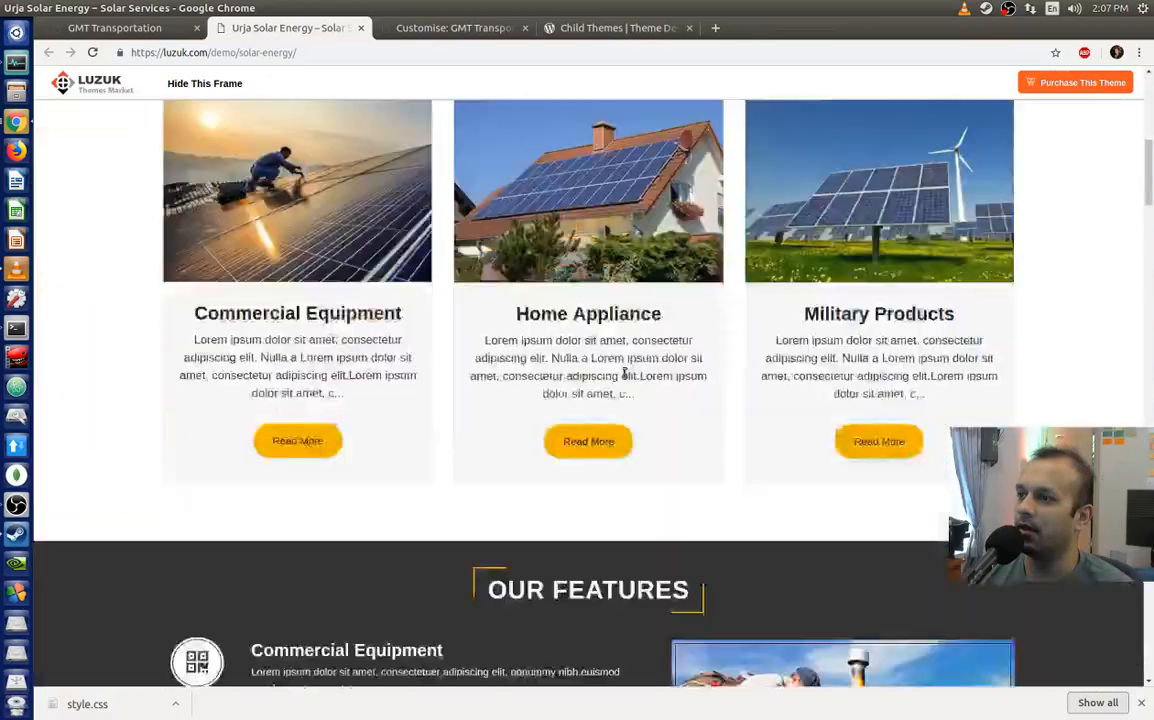
scroll(624, 374, down, 6)
scroll(646, 194, down, 12)
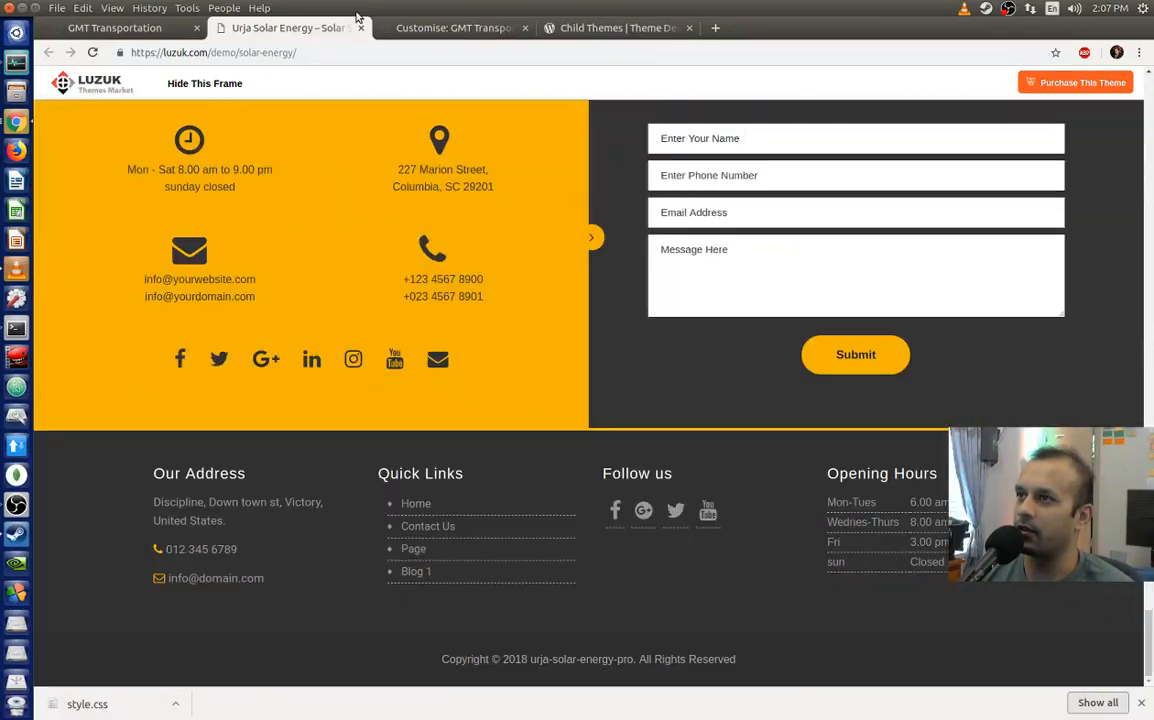
Step: Leave the footer text settings in the customiser and look over the child themes guide and the live GMT Transportation home page
click(443, 30)
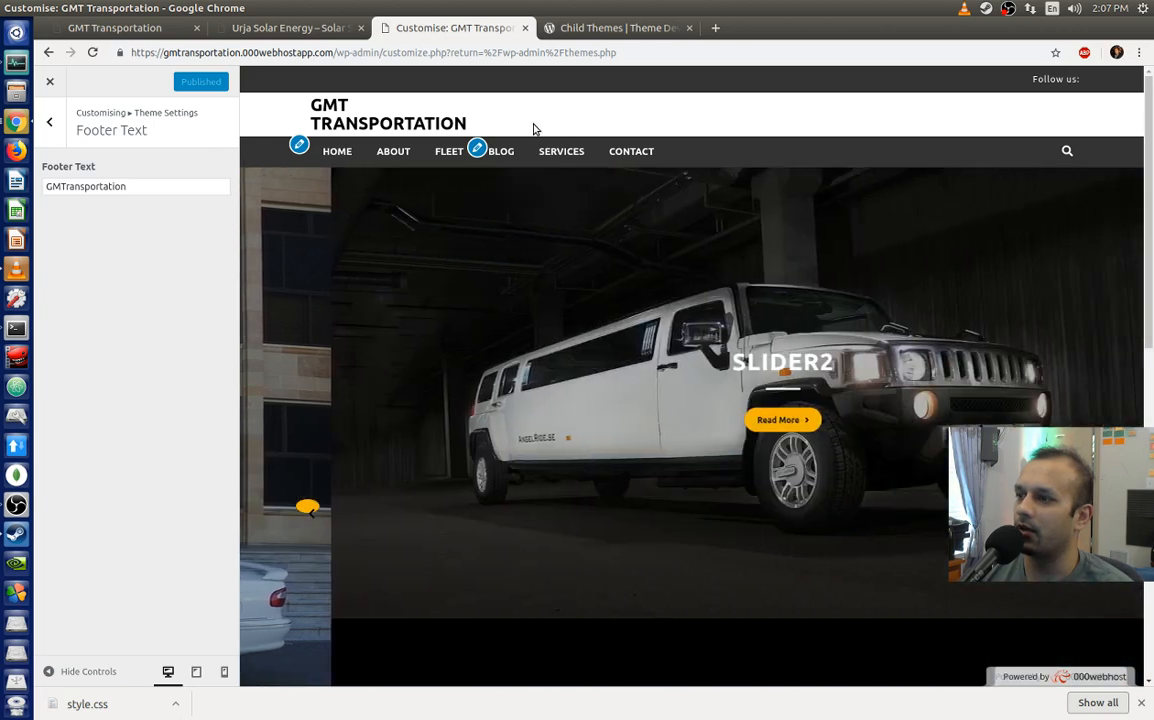
scroll(536, 129, down, 3)
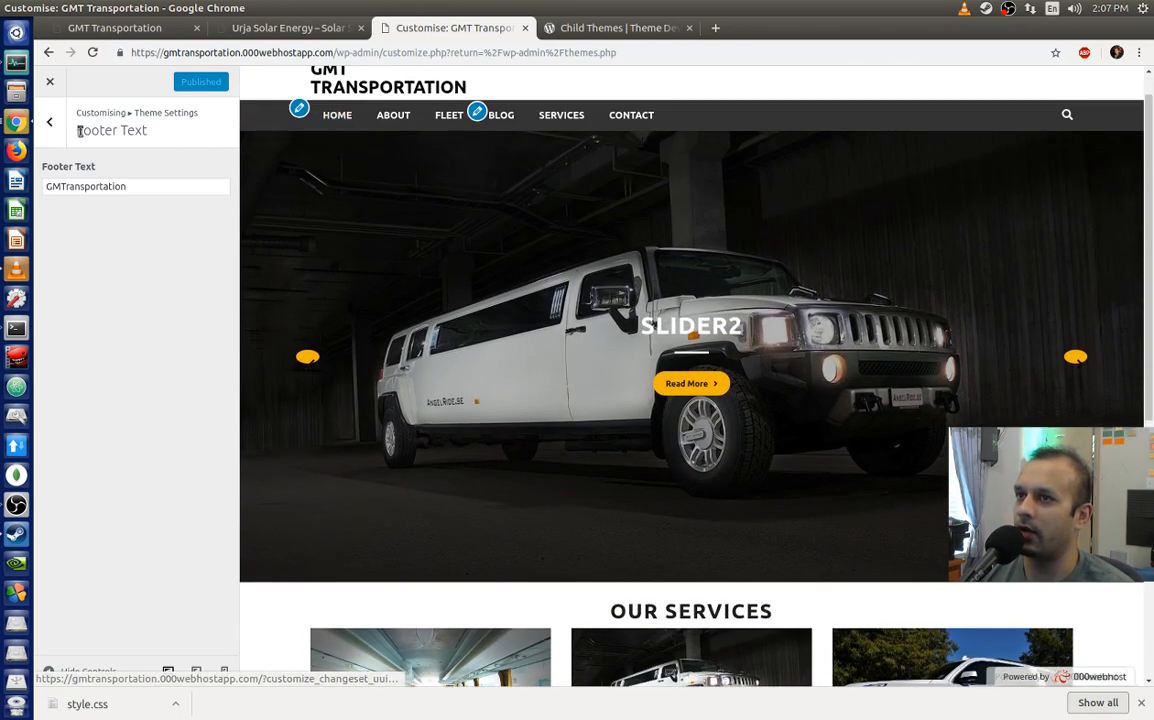
click(49, 121)
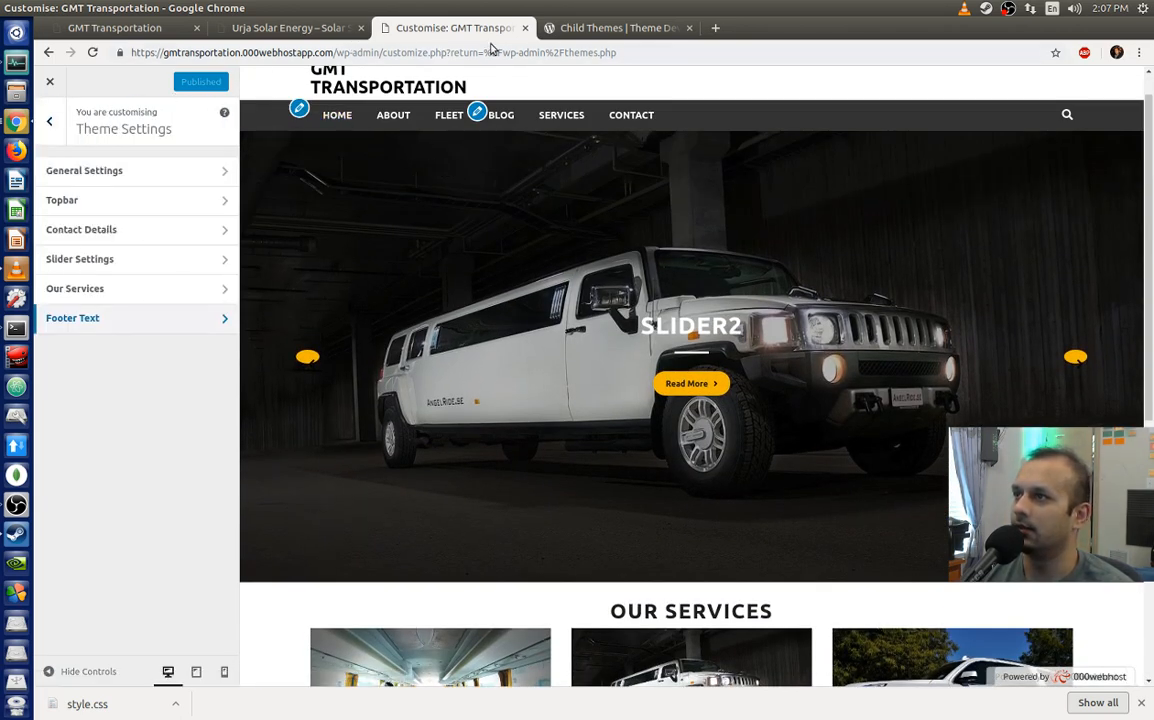
click(605, 31)
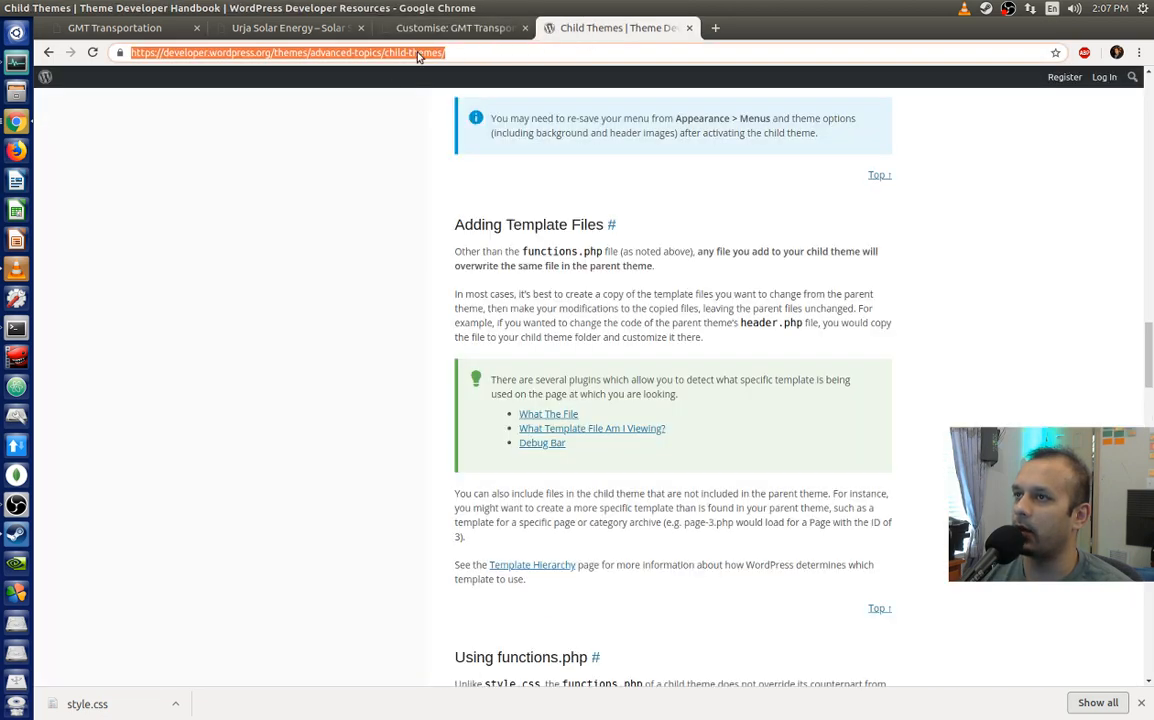
click(442, 29)
click(300, 28)
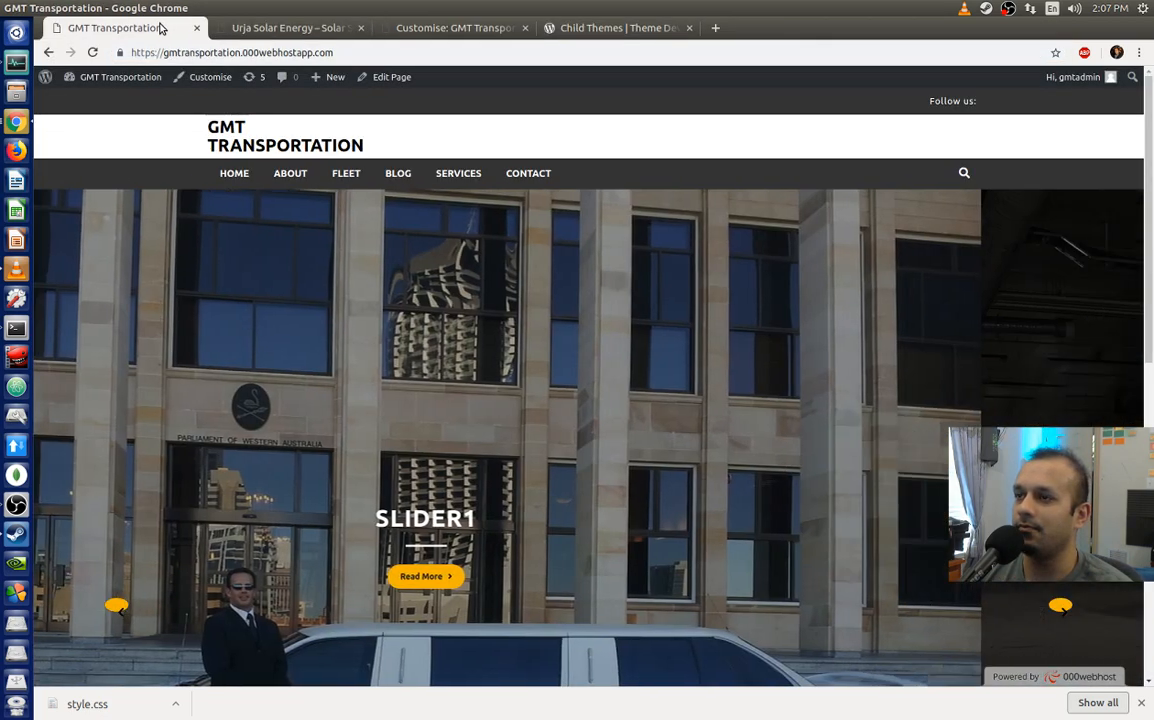
click(140, 28)
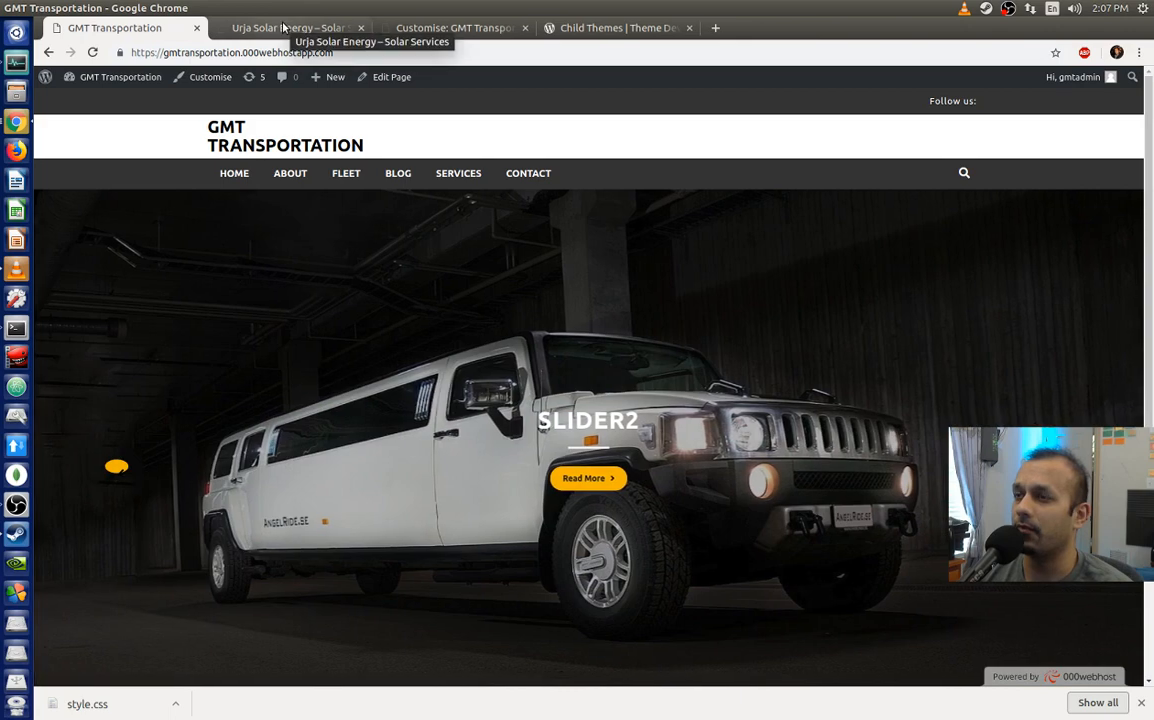
Step: Return to the customiser's main settings list and move its browser tab to the end, after the Child Themes guide
drag(424, 31, 415, 33)
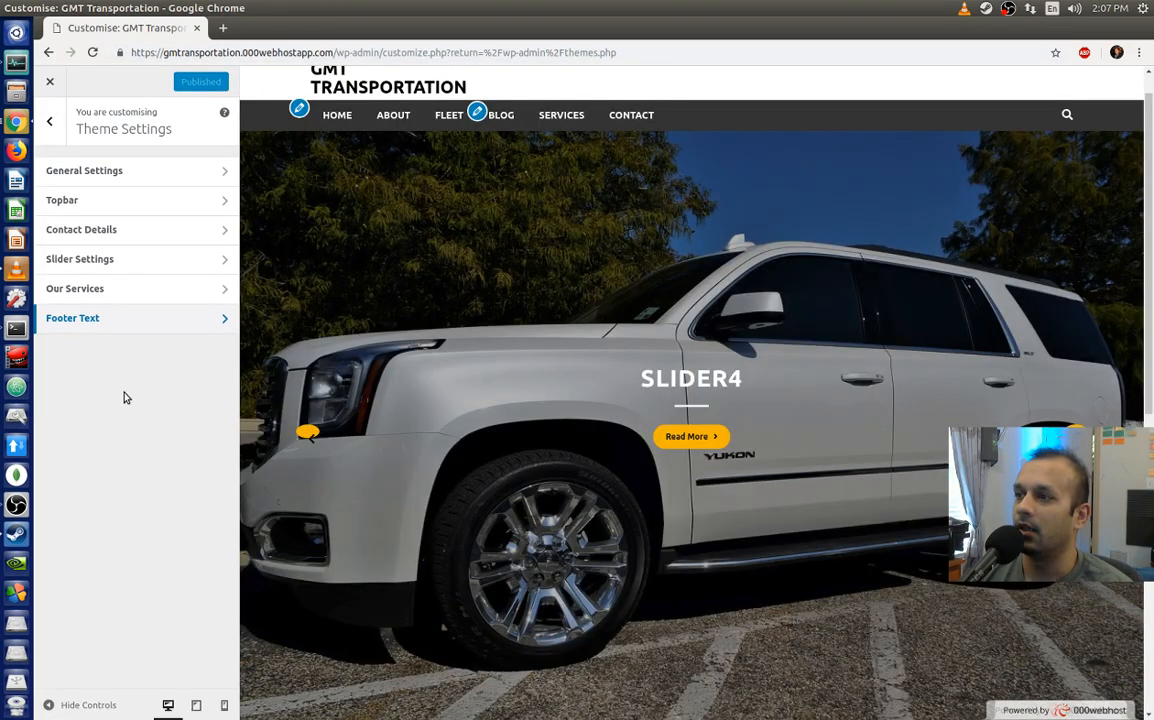
click(49, 121)
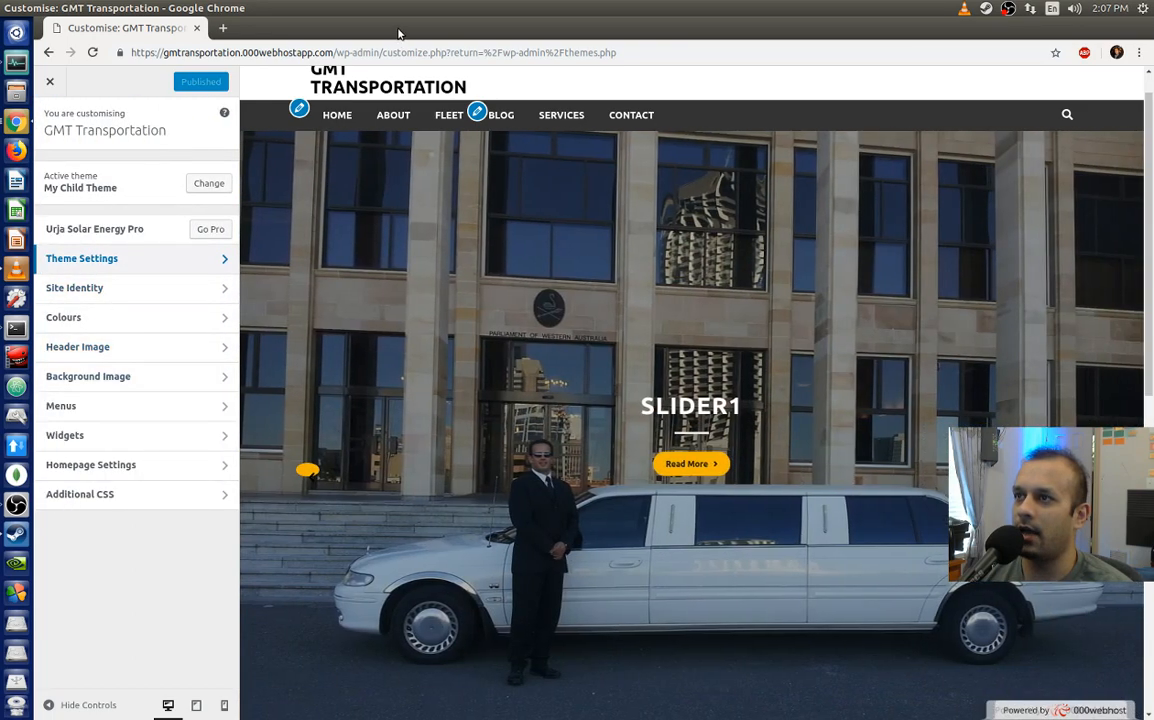
double_click(411, 40)
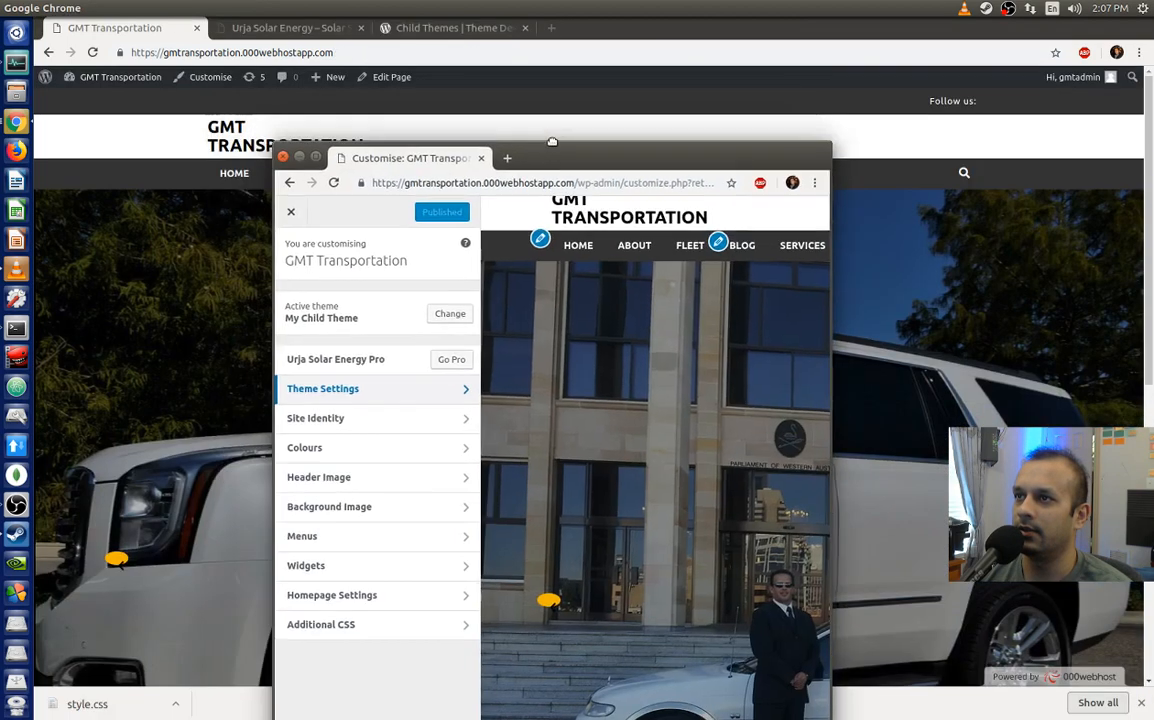
drag(452, 145, 615, 28)
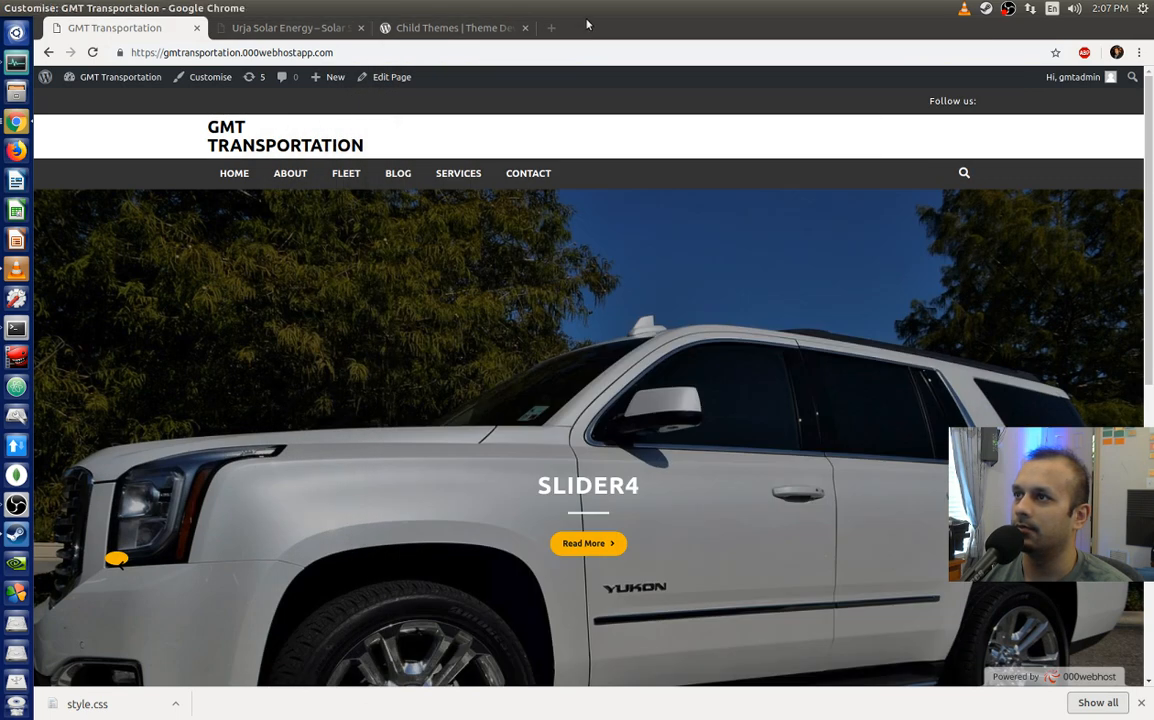
scroll(418, 302, down, 5)
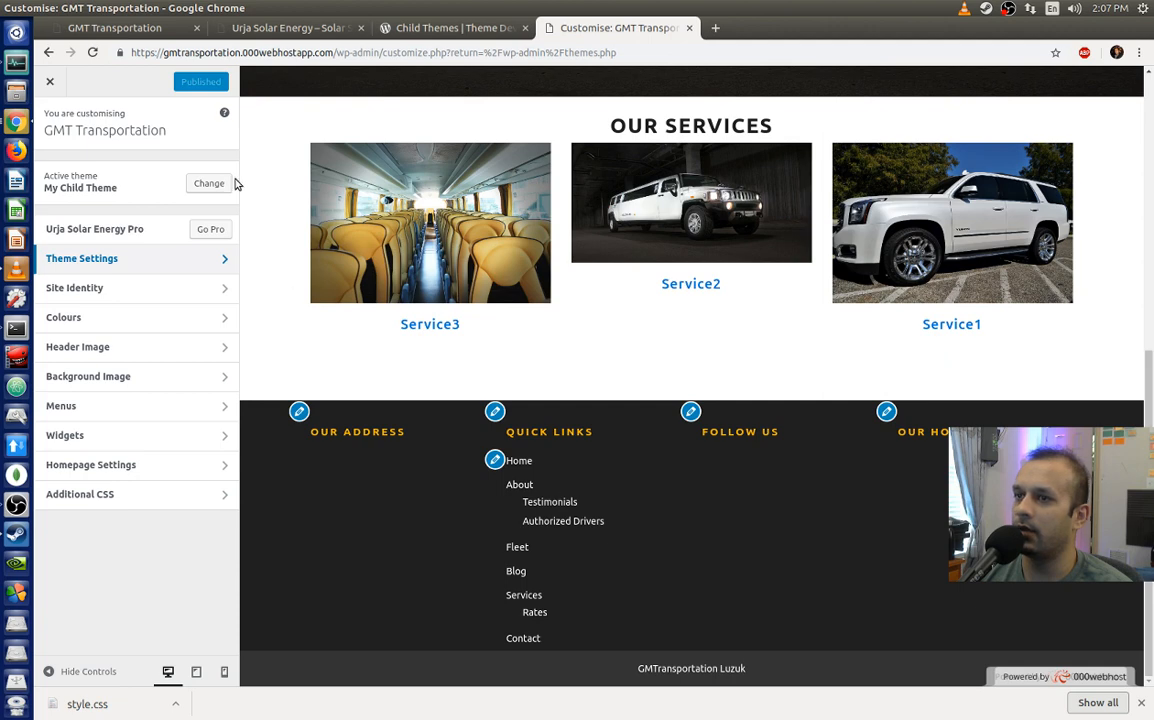
Step: Close the customiser and examine the installed themes, comparing the active My Child Theme with its parent Urja Solar Energy
click(60, 83)
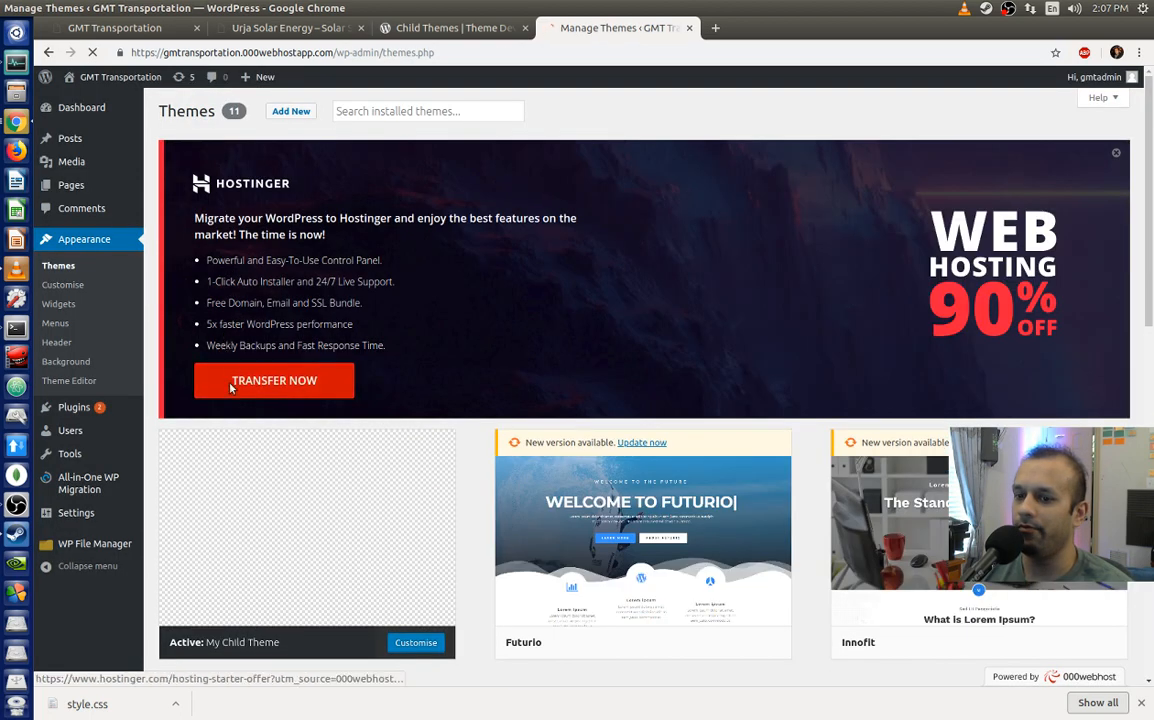
scroll(300, 500, down, 2)
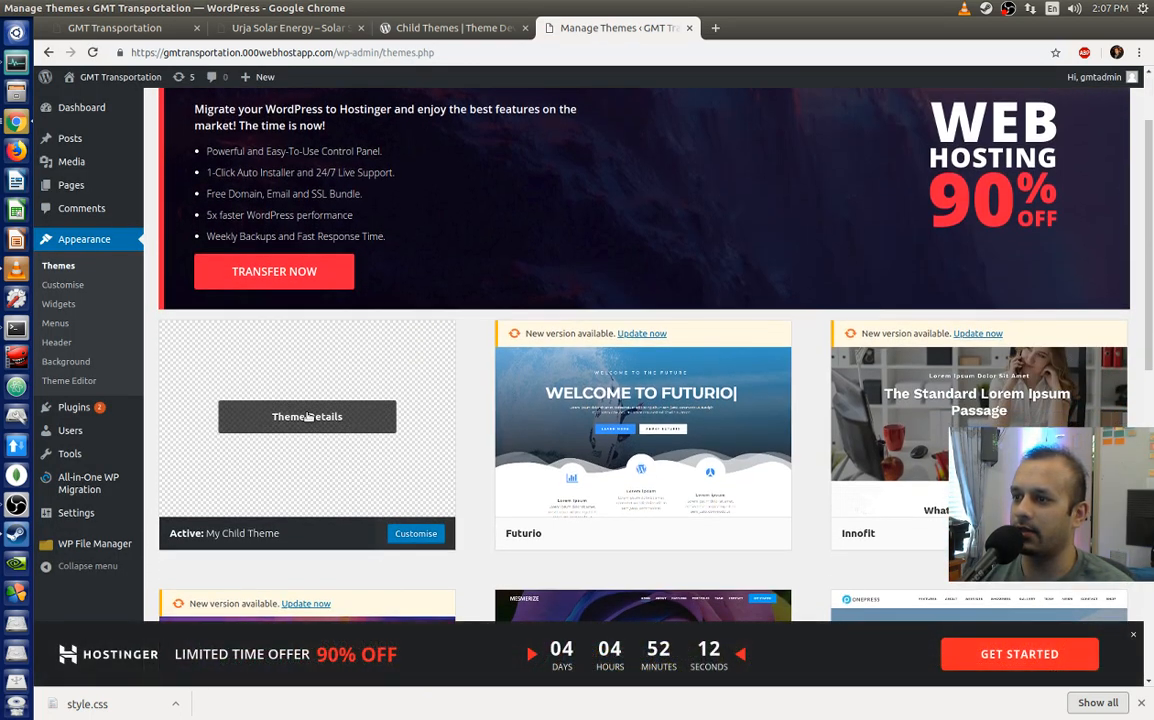
scroll(415, 412, up, 2)
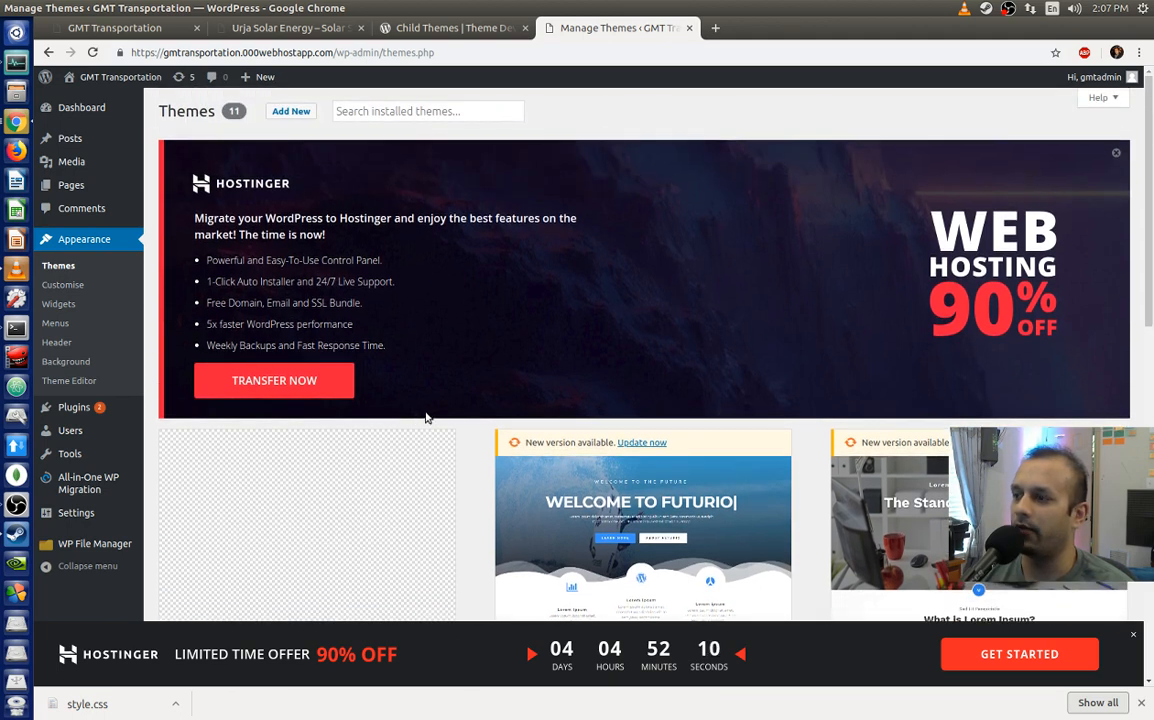
scroll(426, 417, down, 3)
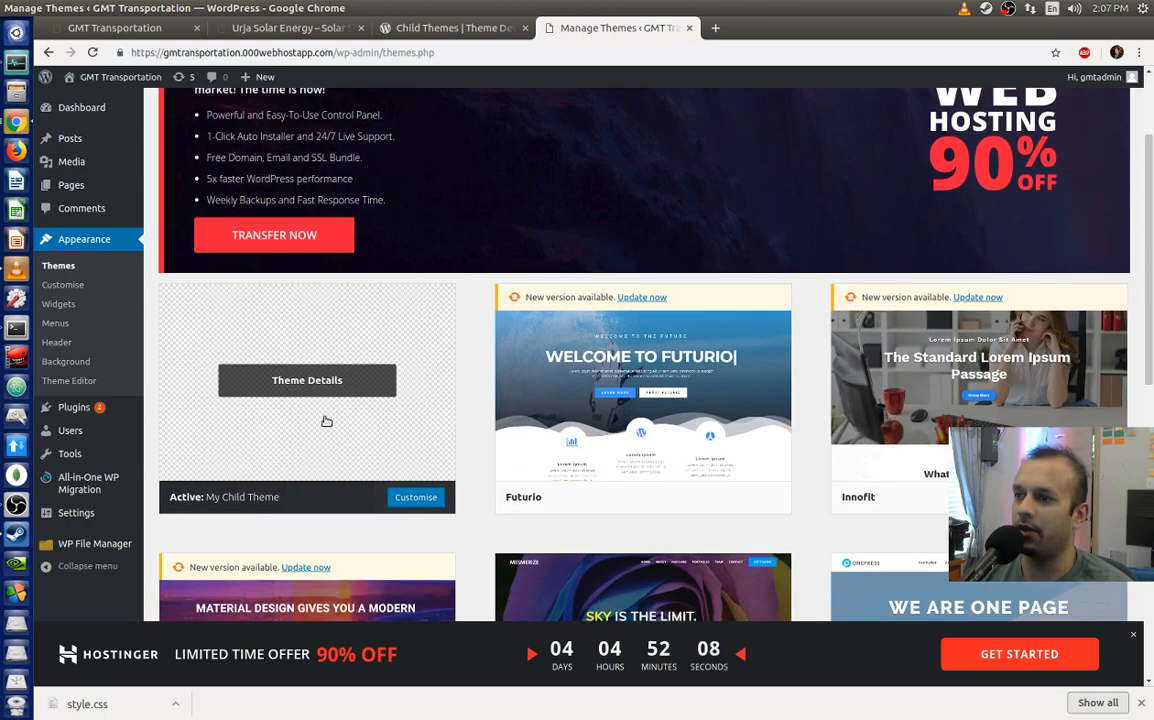
scroll(326, 421, down, 6)
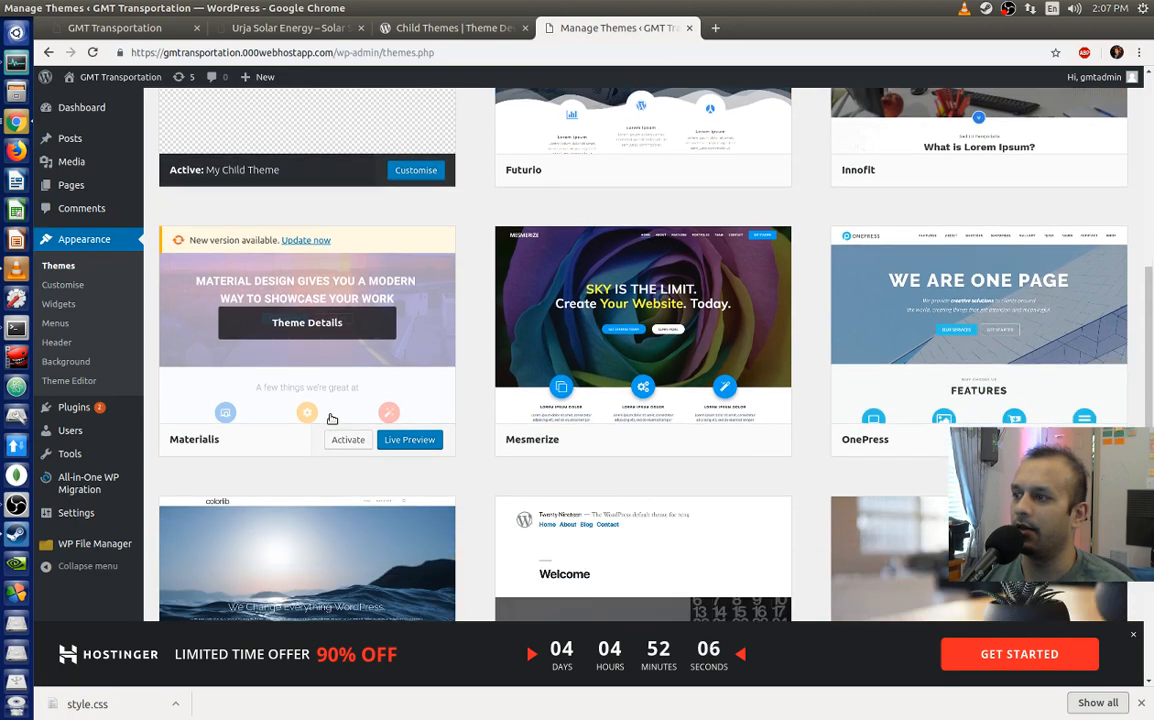
scroll(332, 419, down, 4)
scroll(330, 412, down, 3)
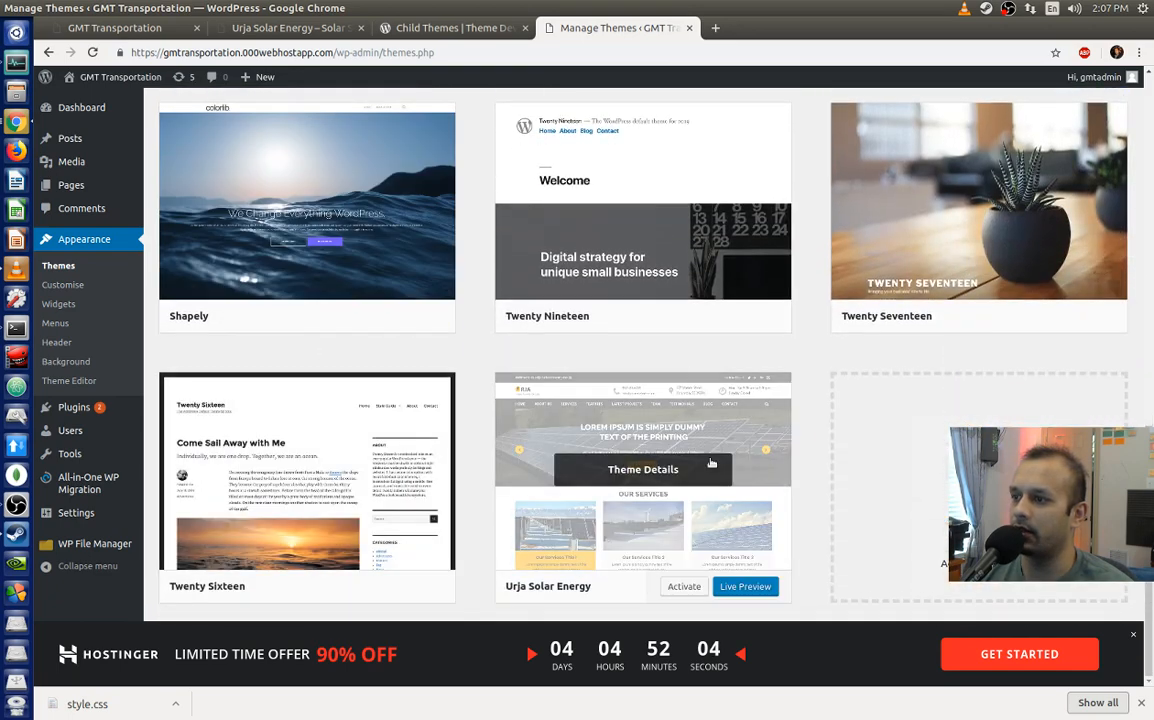
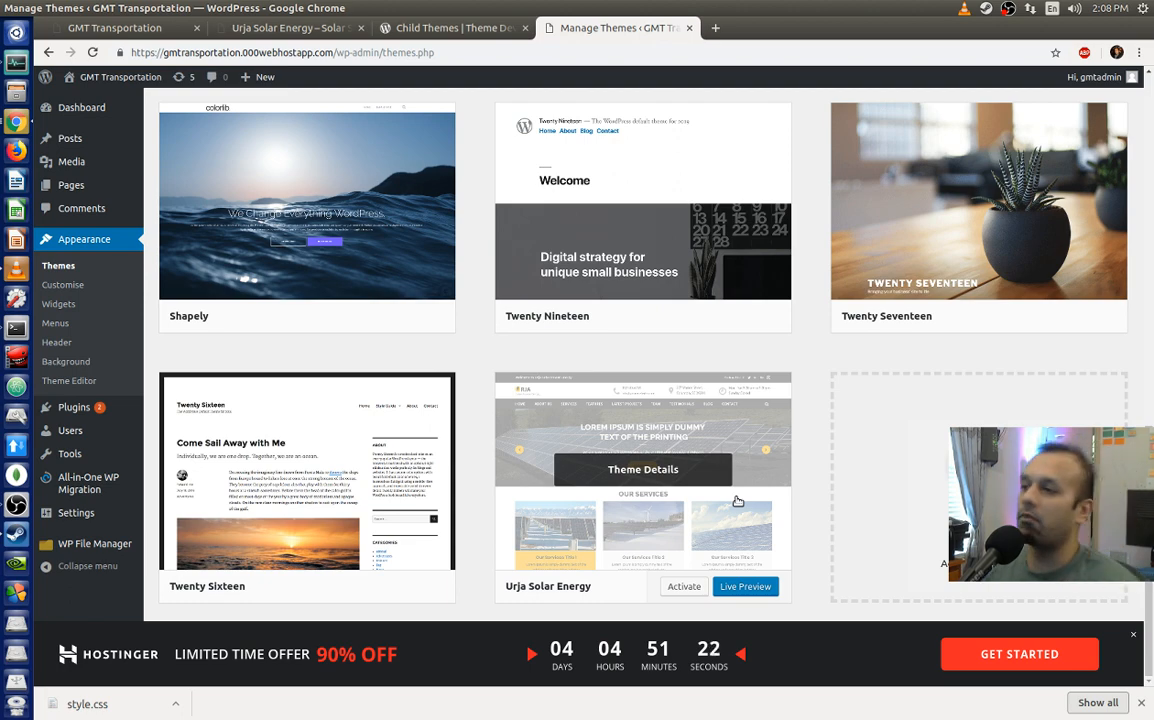
scroll(737, 501, up, 10)
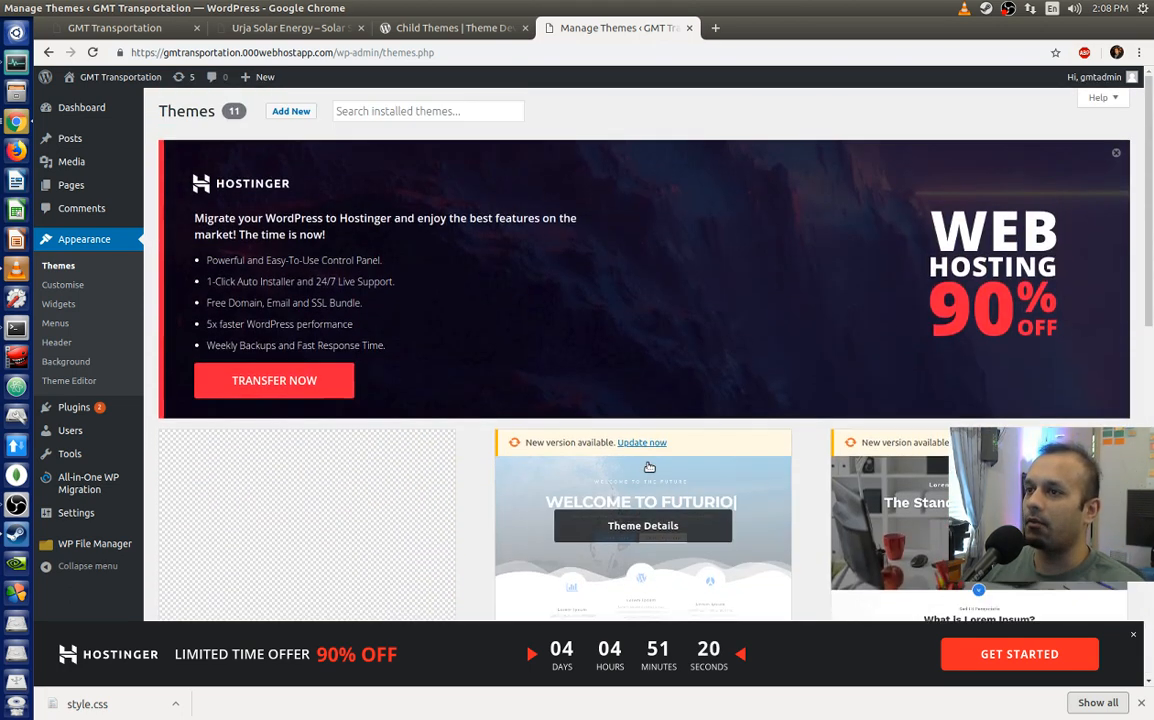
scroll(376, 354, down, 2)
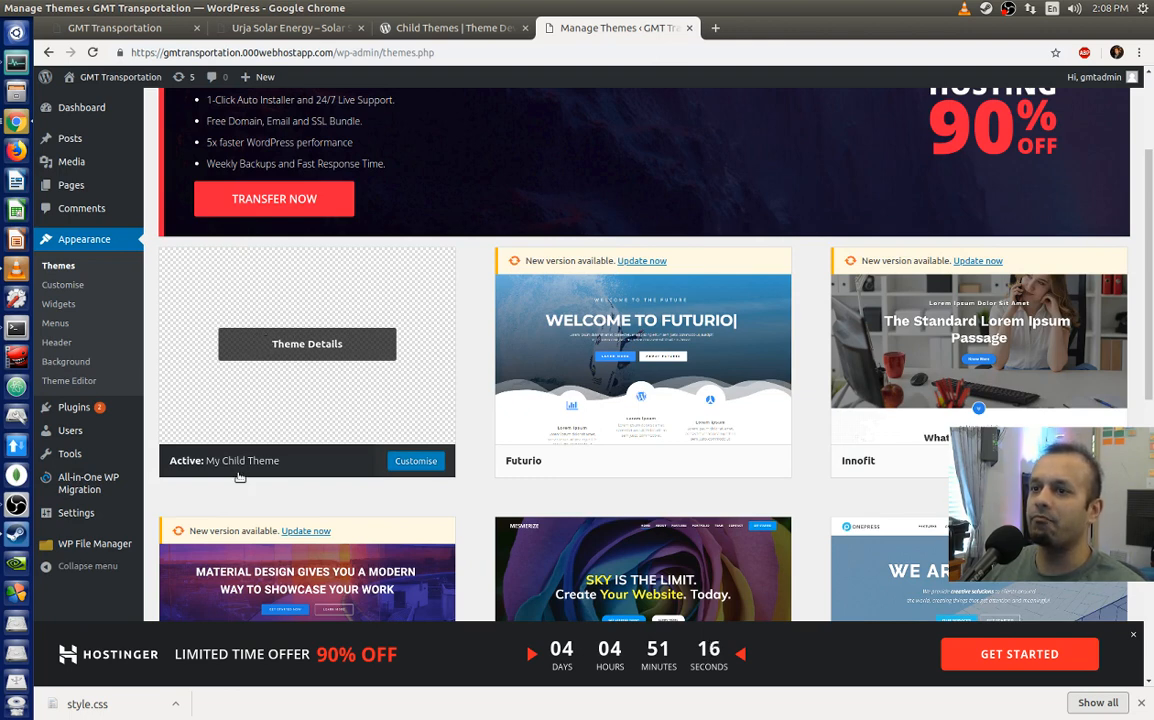
Step: Open WP File Manager and look over the files in the urja-solar-energy-mychild theme folder
click(96, 545)
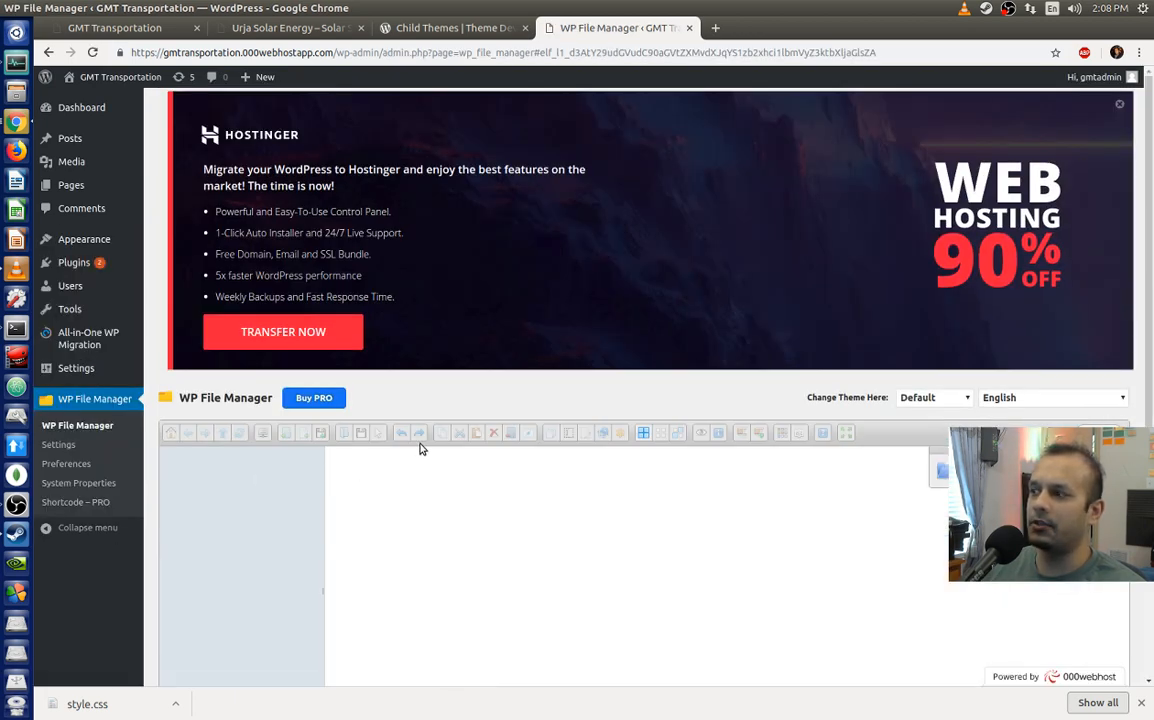
scroll(420, 448, down, 2)
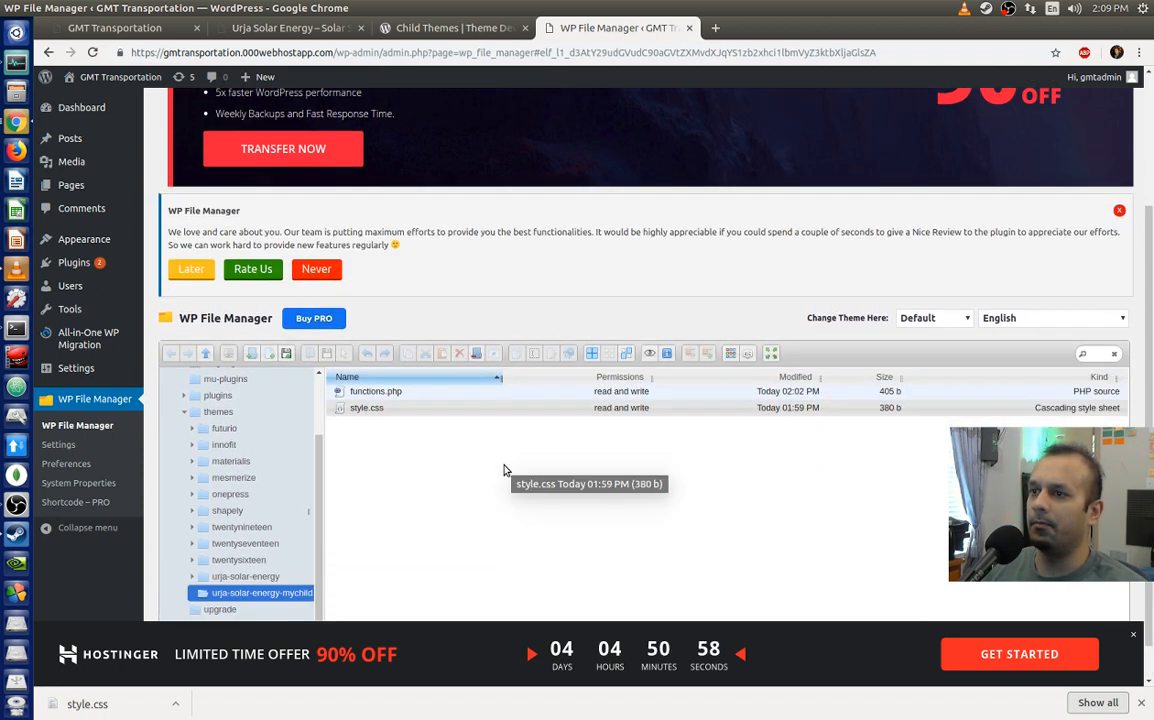
scroll(448, 421, down, 1)
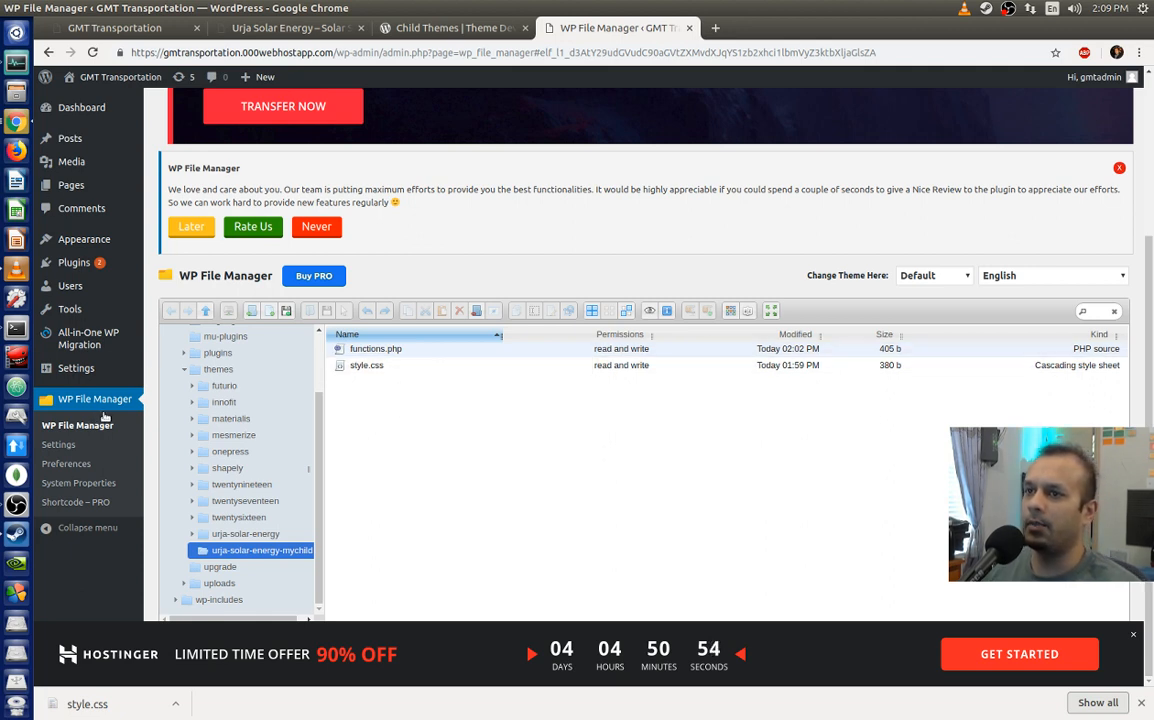
Step: Look over the installed plugins and search the plugin directory for "hooks"
click(89, 263)
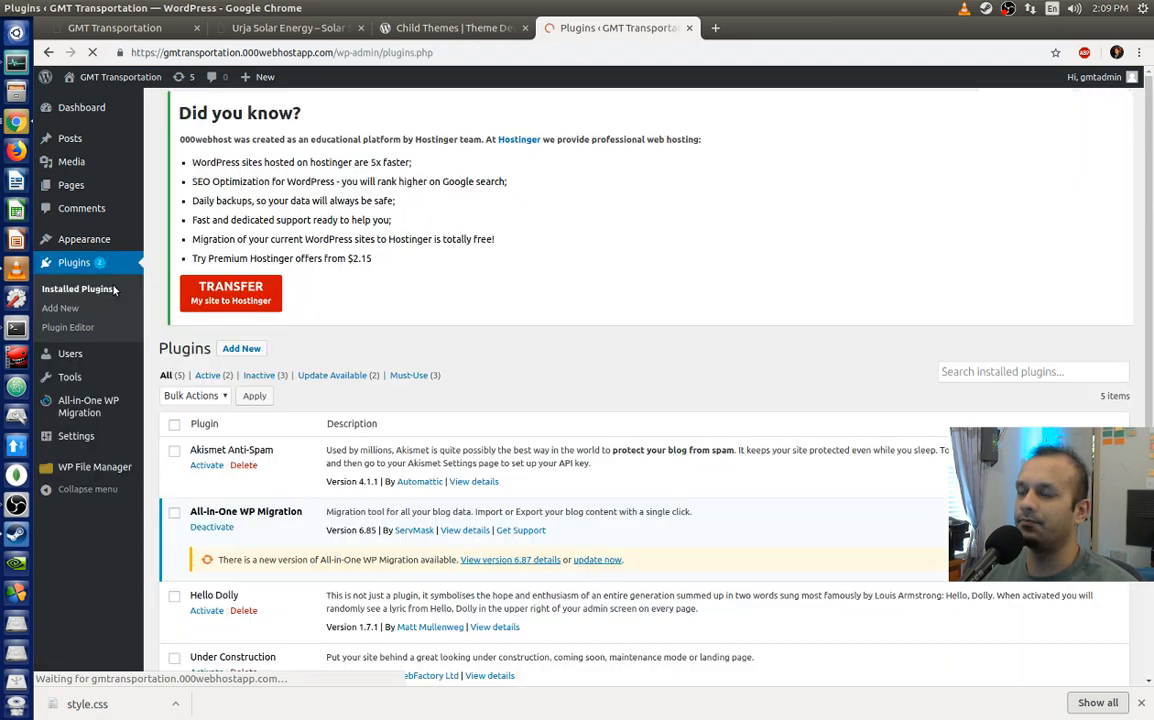
scroll(361, 478, down, 2)
scroll(313, 256, up, 2)
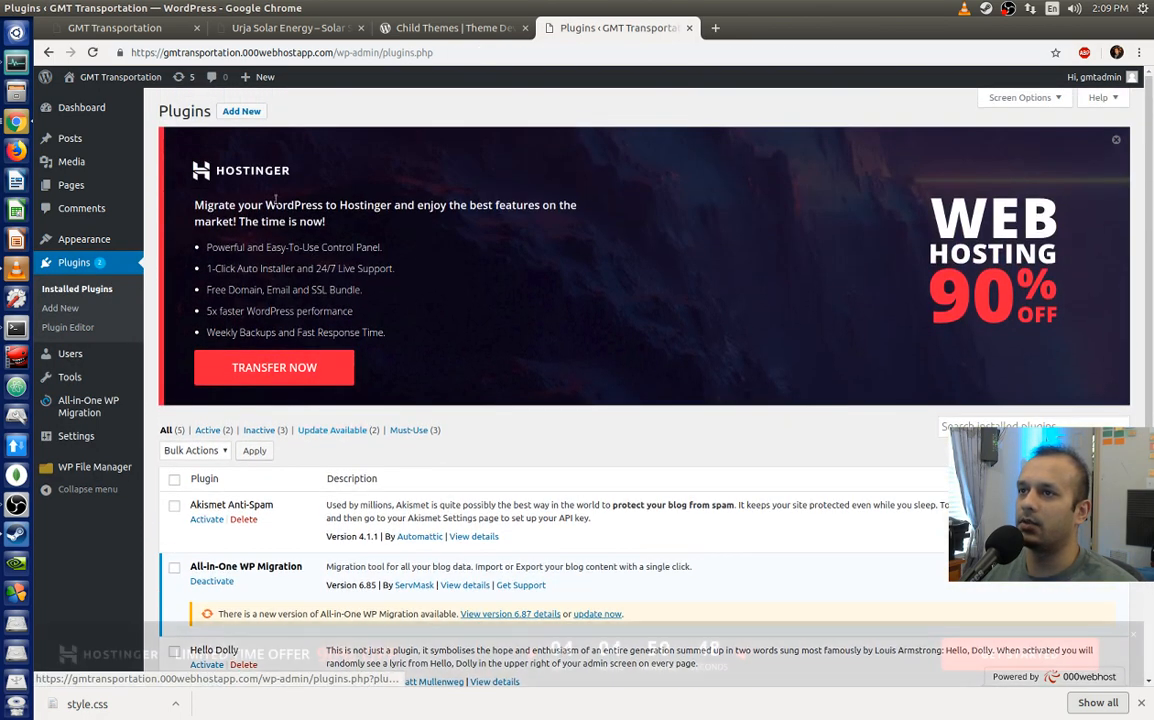
click(241, 111)
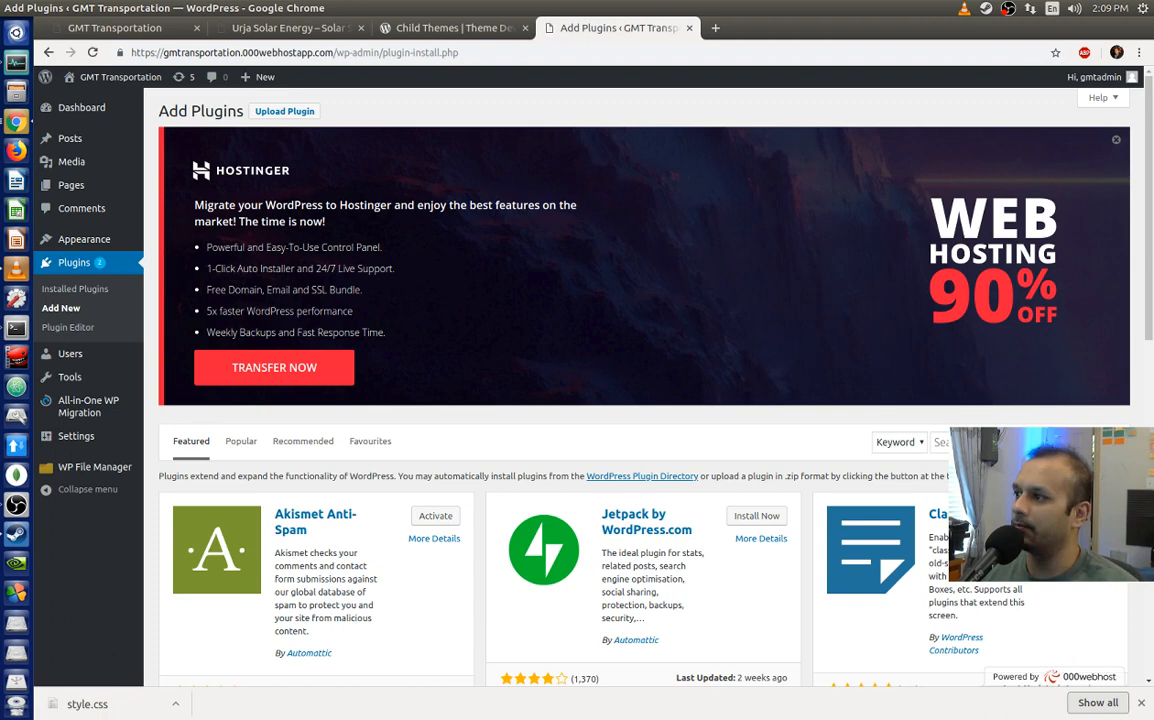
click(1010, 442)
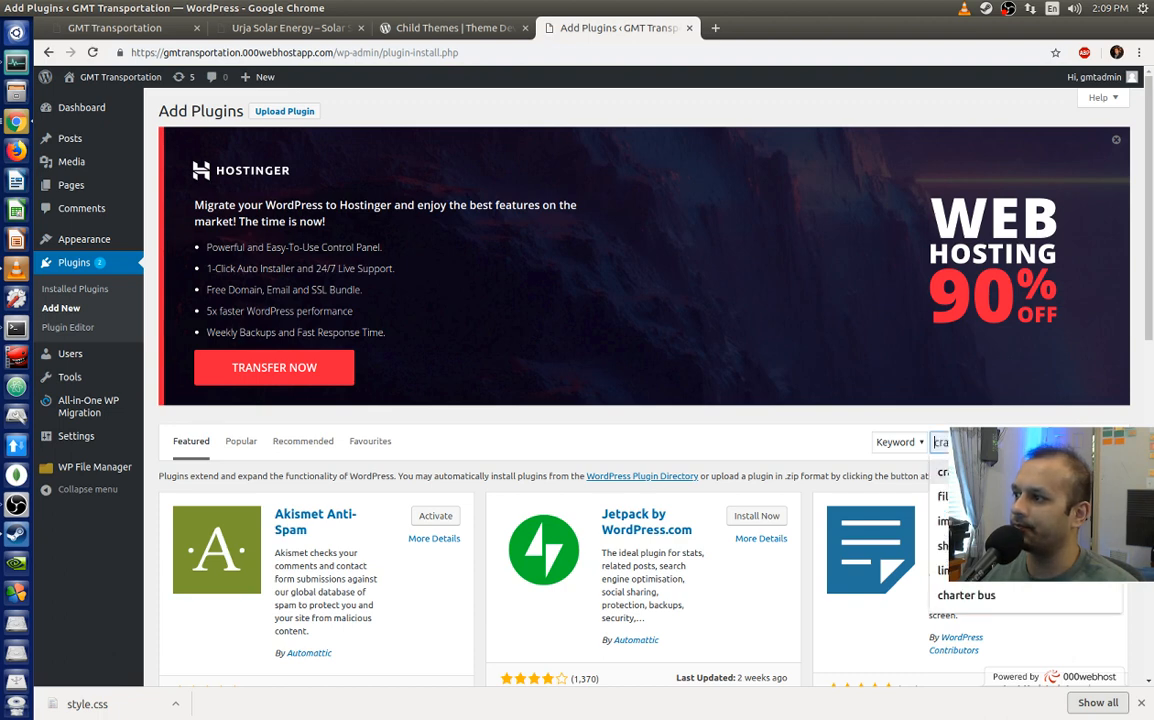
text(hooks)
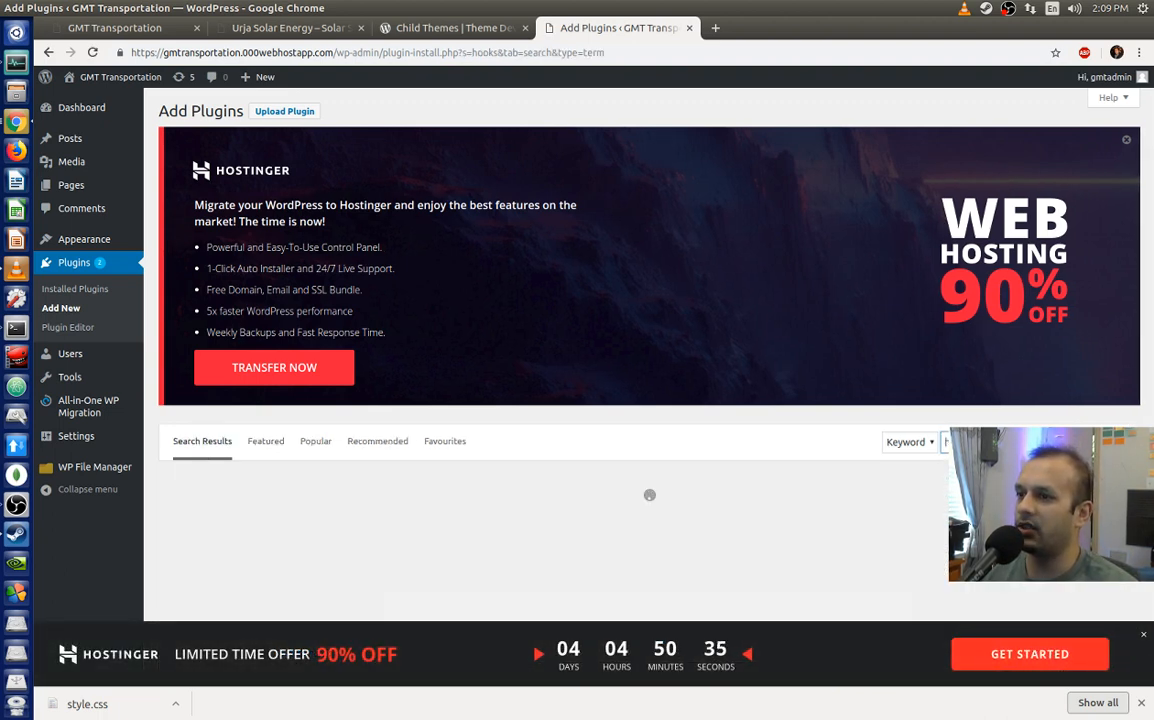
Step: Examine the plugins found for "hooks", comparing their descriptions, ratings and compatibility for a way to add hook code
scroll(915, 440, down, 3)
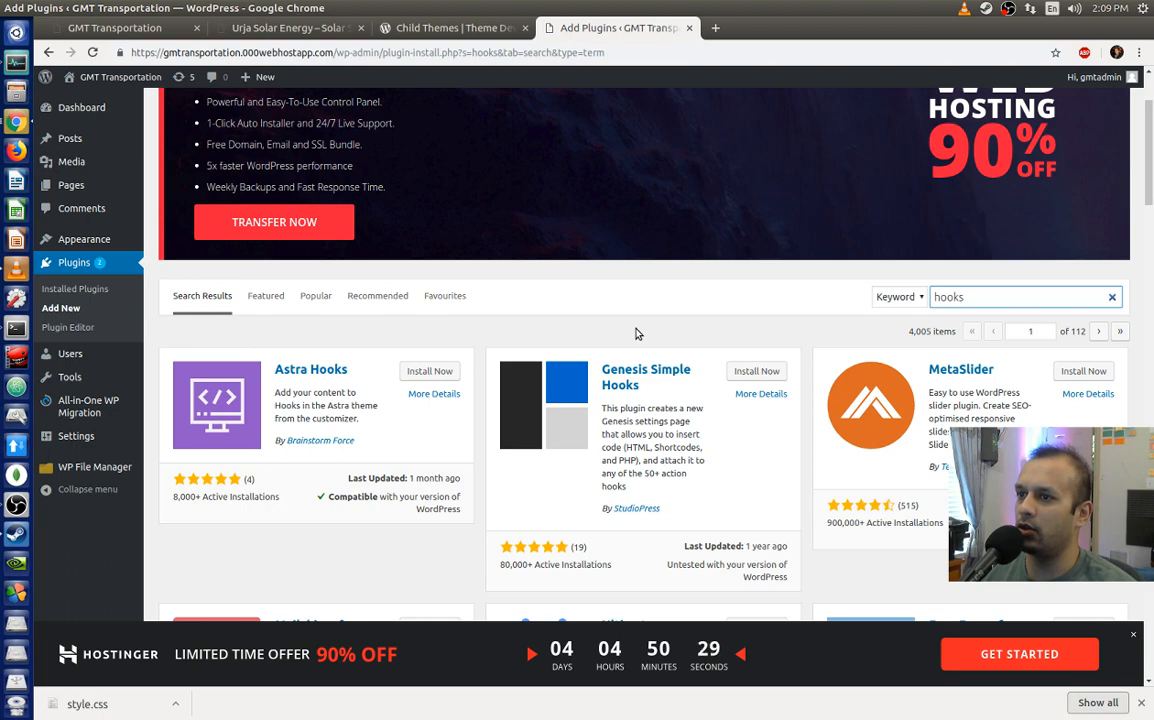
scroll(636, 333, down, 3)
scroll(628, 266, down, 3)
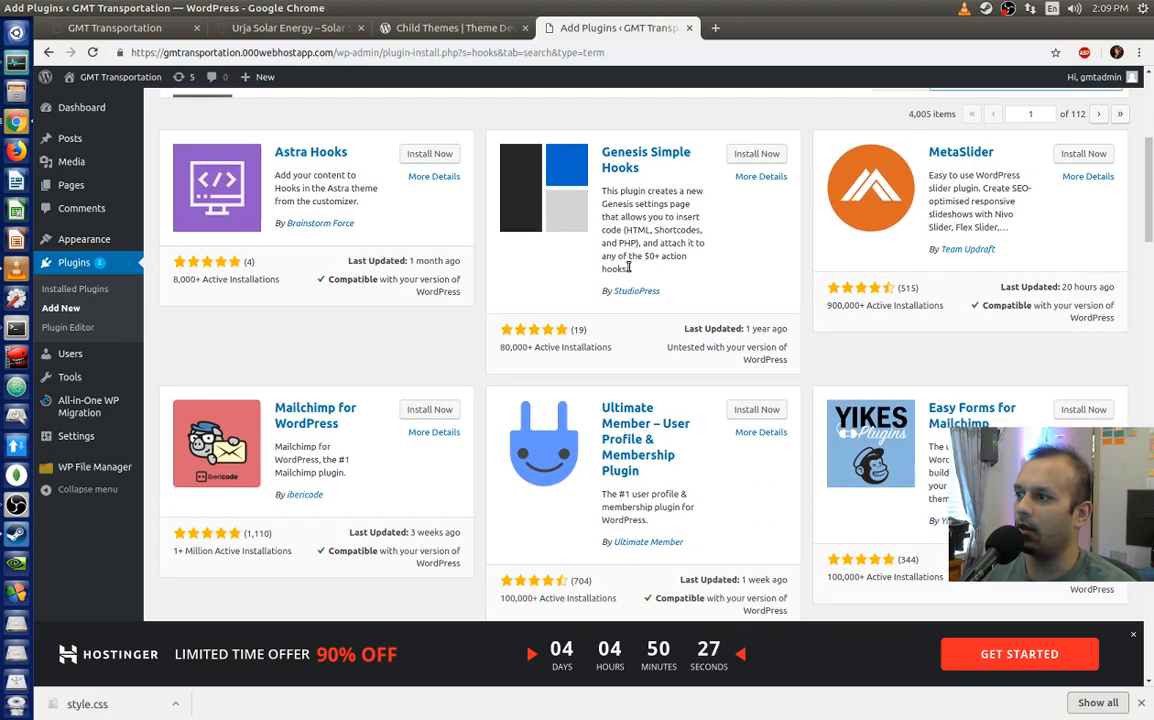
scroll(634, 263, up, 4)
scroll(634, 263, up, 3)
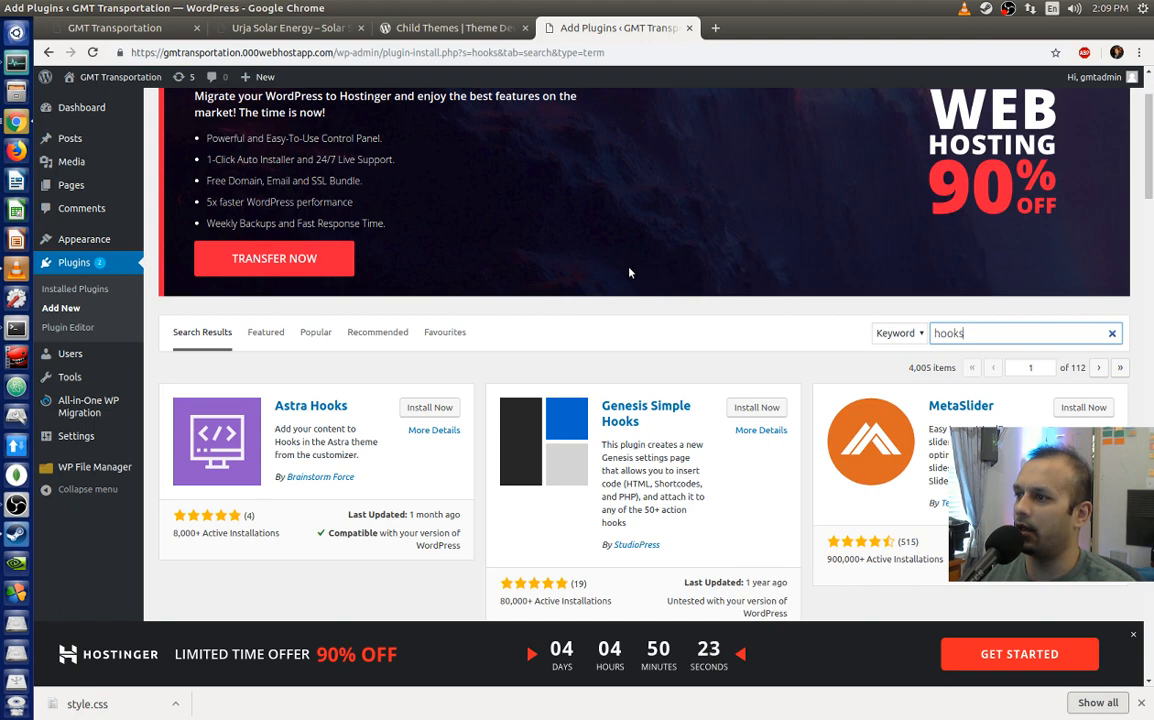
scroll(629, 272, down, 2)
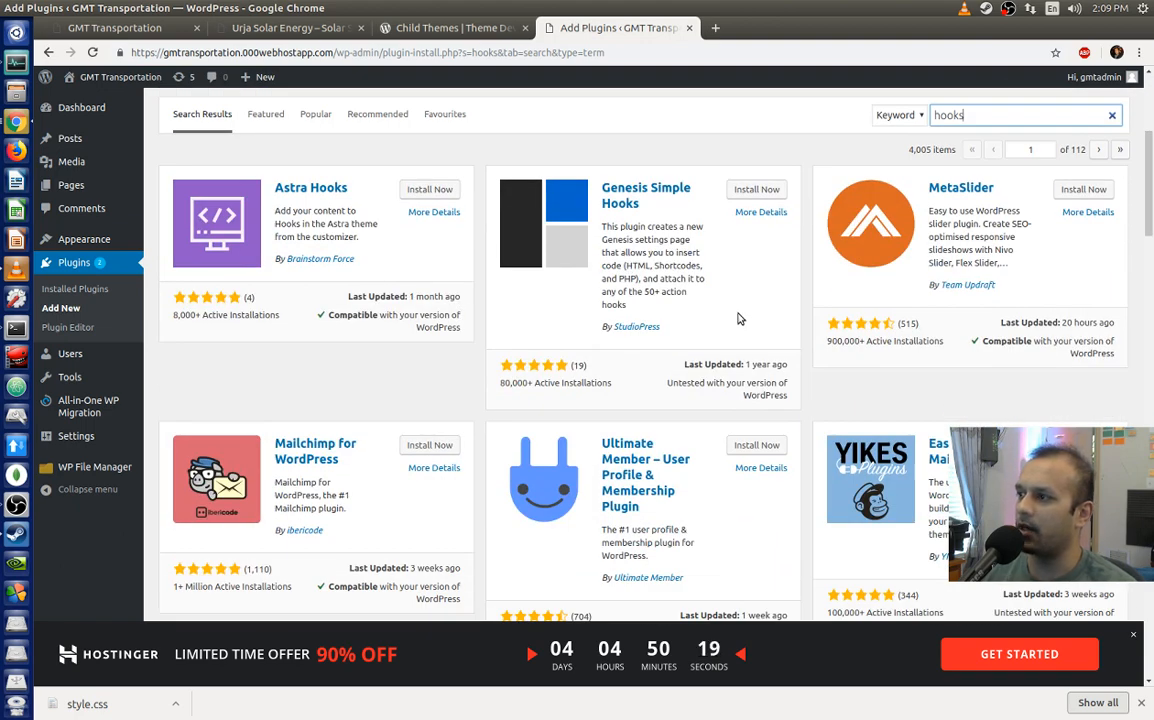
scroll(742, 318, down, 3)
scroll(775, 325, down, 4)
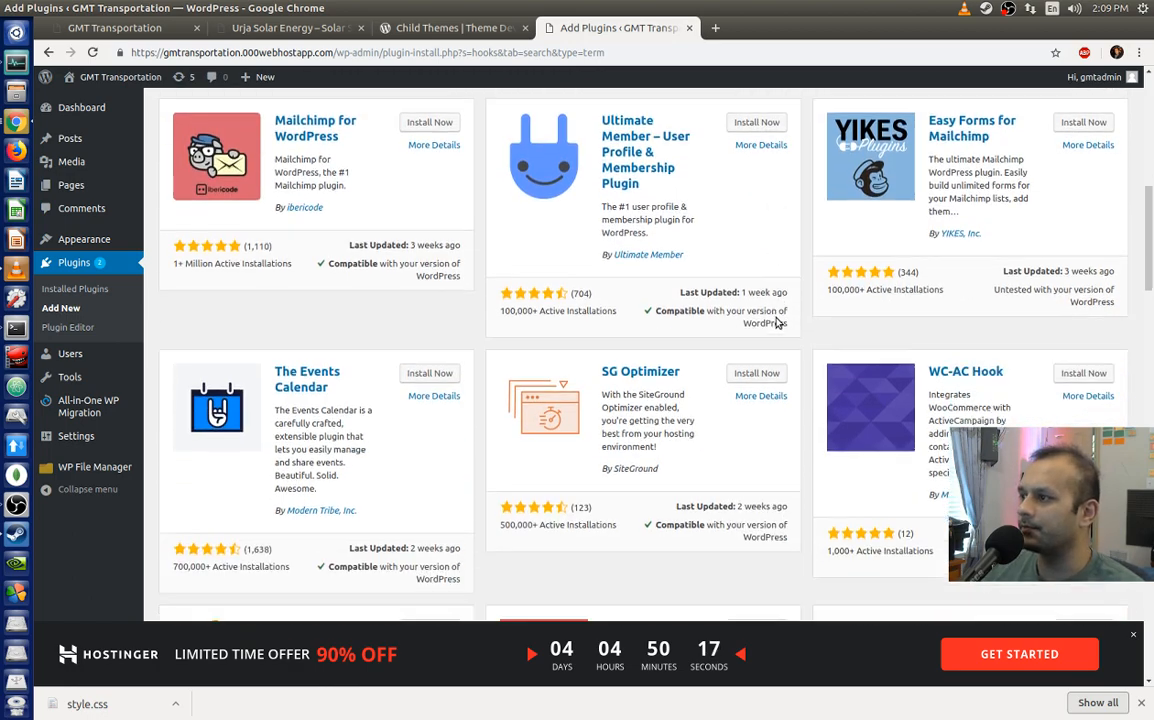
scroll(778, 323, up, 7)
scroll(778, 323, up, 3)
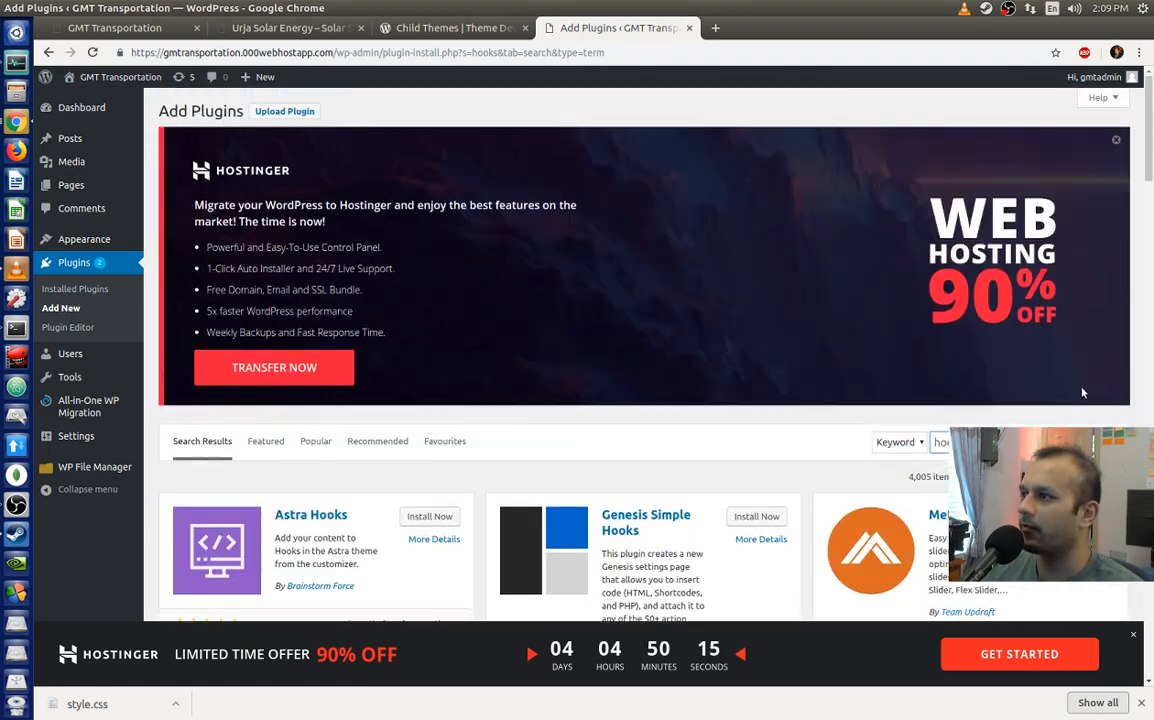
Step: Shorten the plugin search keyword to "hook" and look through the matching plugins
key(BackSpace)
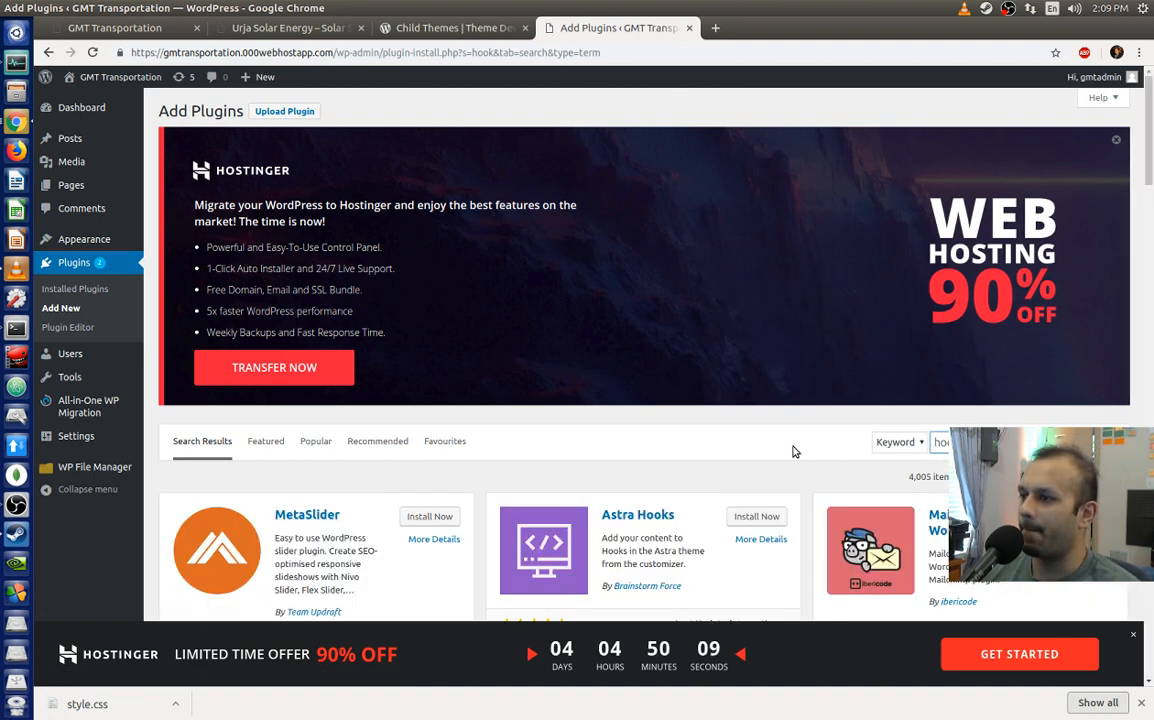
scroll(793, 452, down, 1)
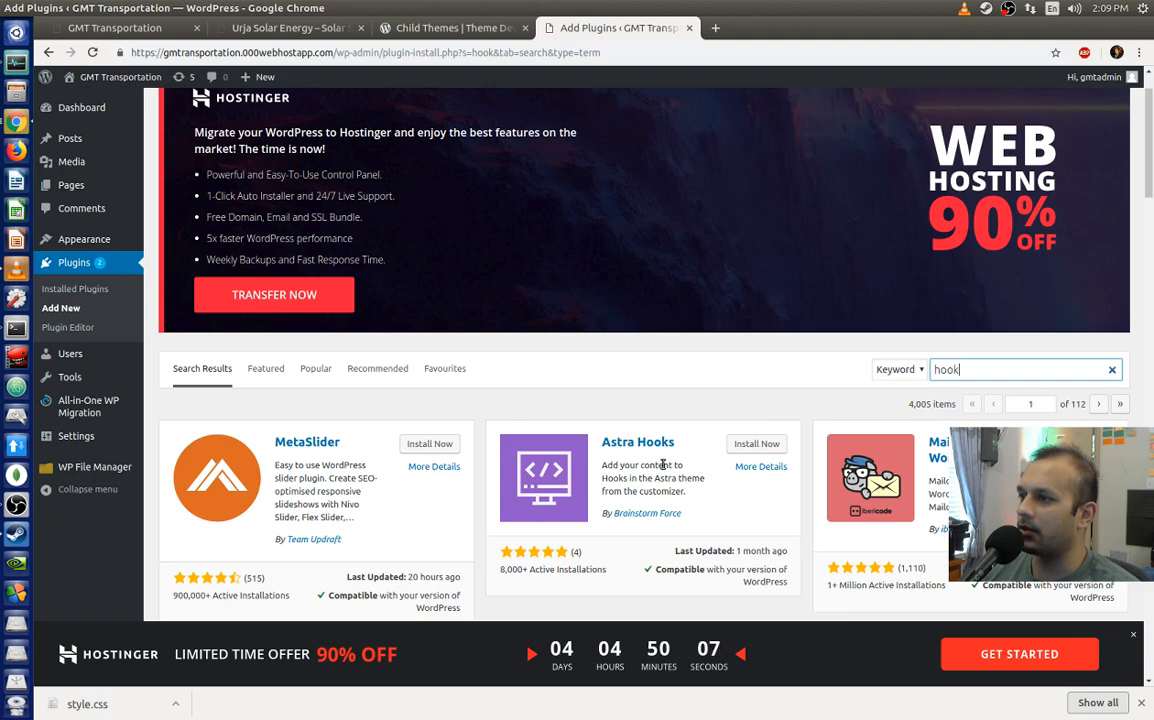
scroll(694, 468, down, 3)
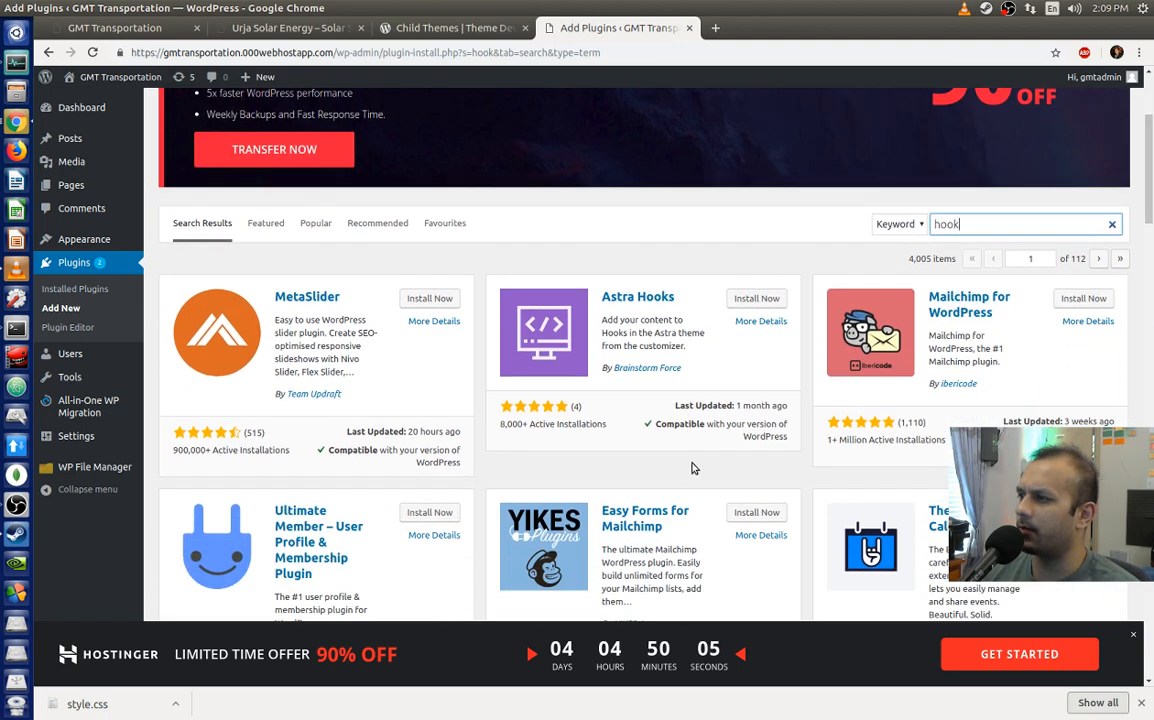
scroll(790, 428, down, 2)
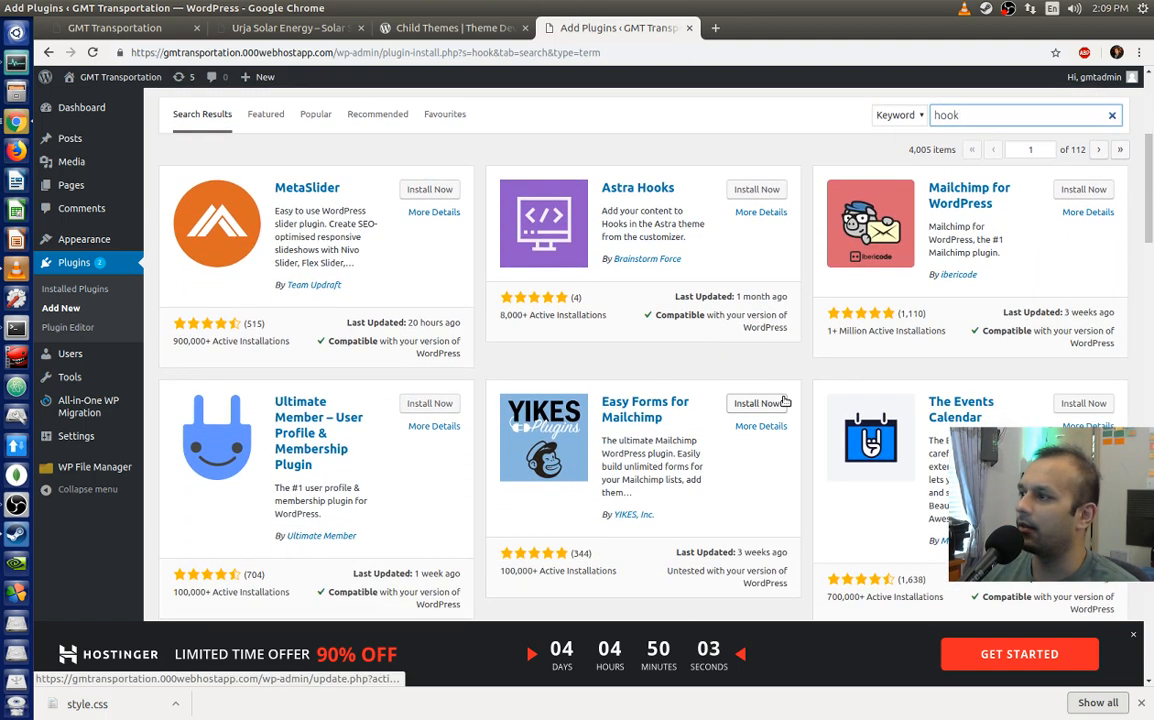
scroll(785, 400, down, 3)
scroll(785, 395, down, 1)
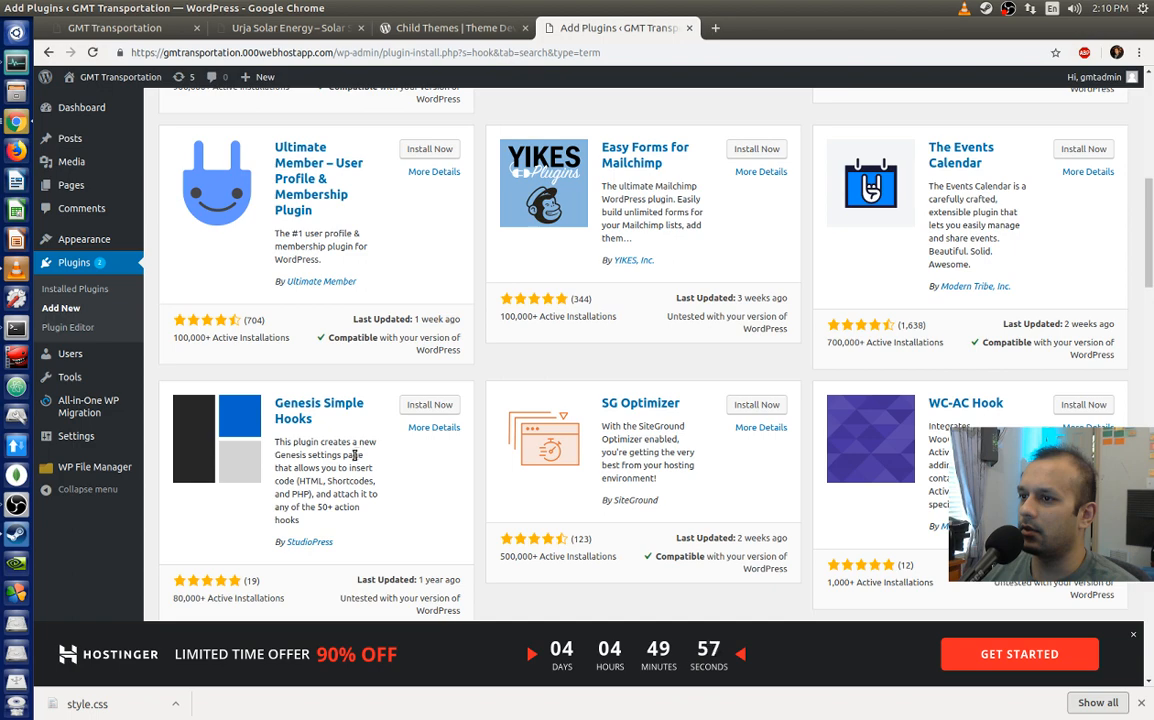
scroll(302, 483, up, 6)
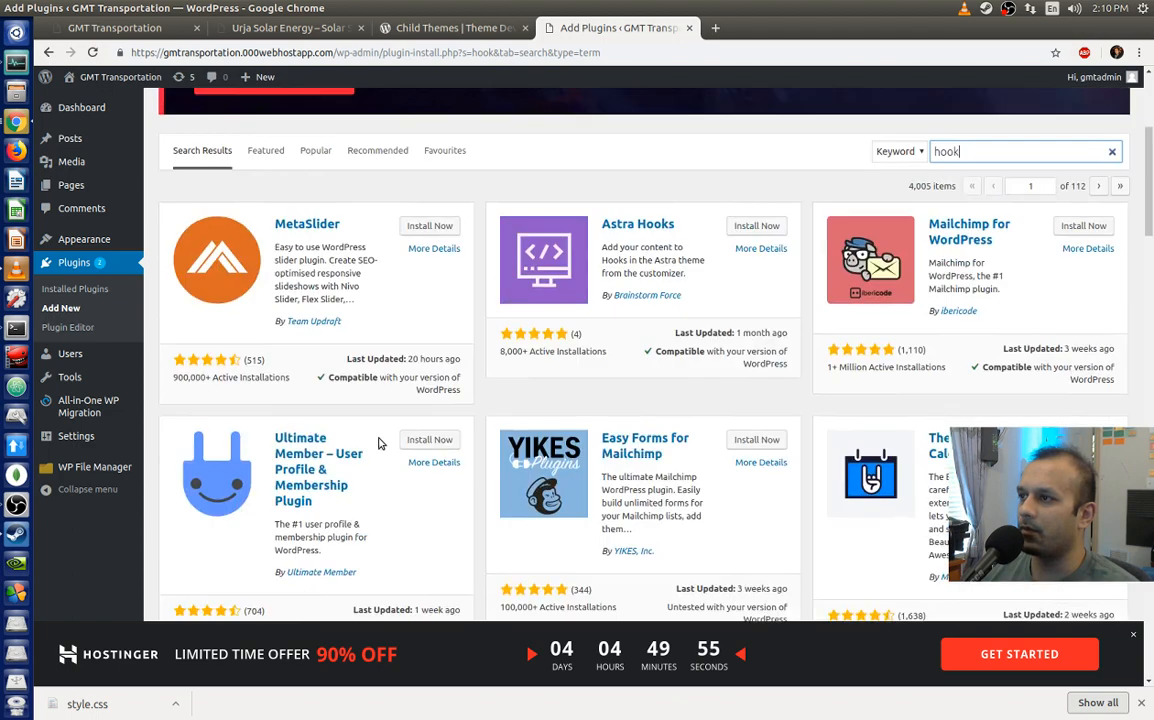
Step: Search the plugin directory for "insert hook" and dismiss both Hostinger promotional banners
click(935, 441)
key(ctrl+a)
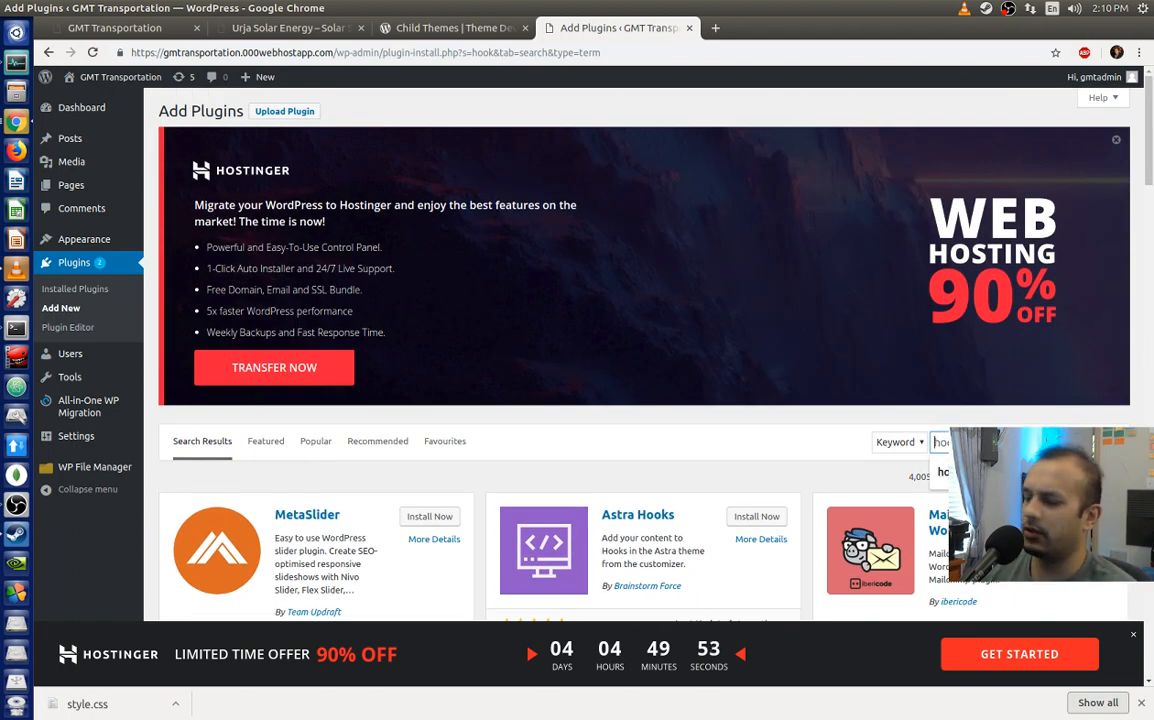
text(insert hook)
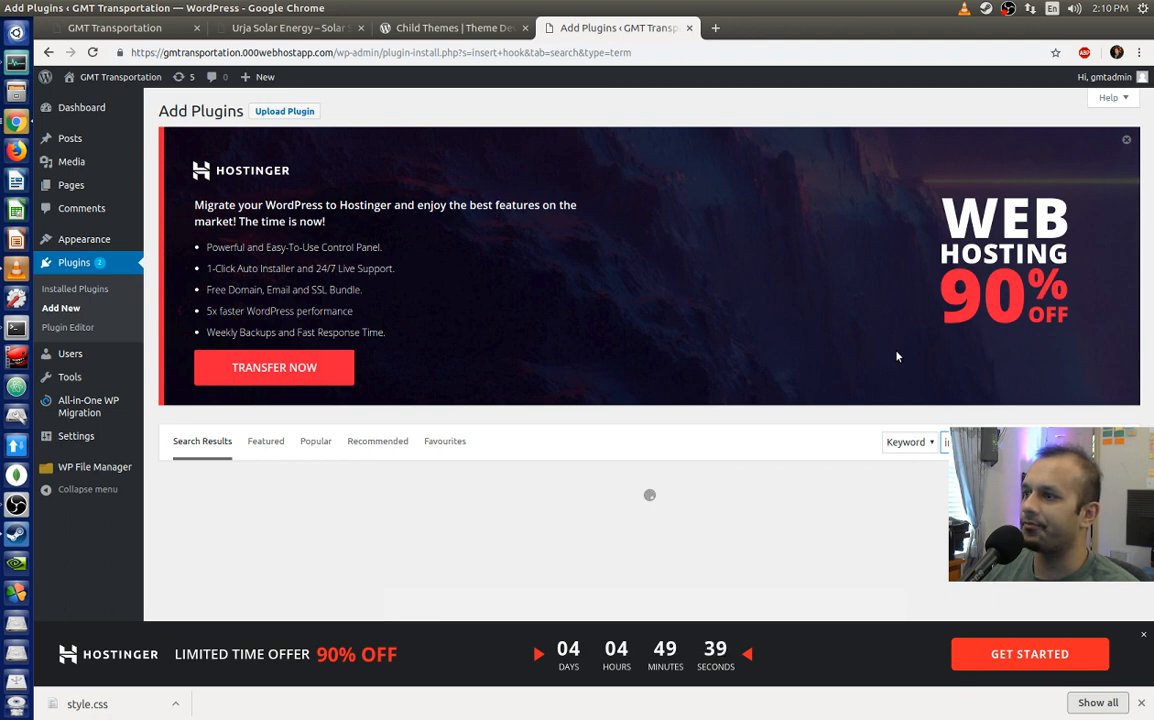
click(1143, 635)
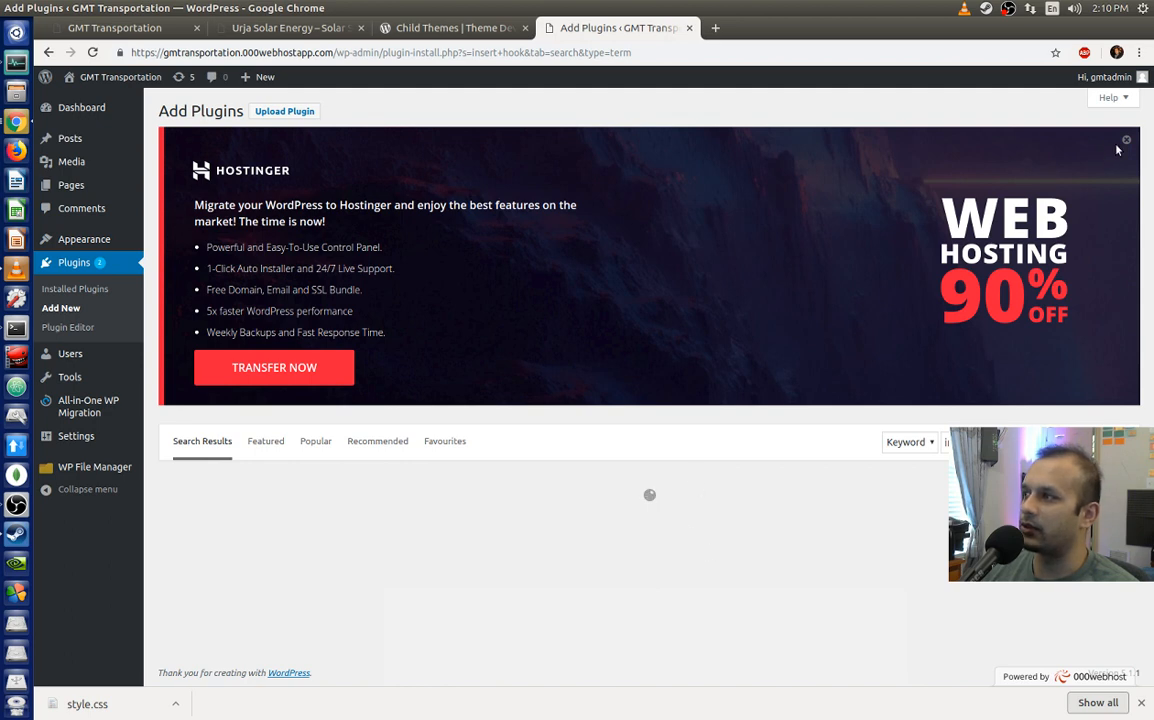
click(1125, 141)
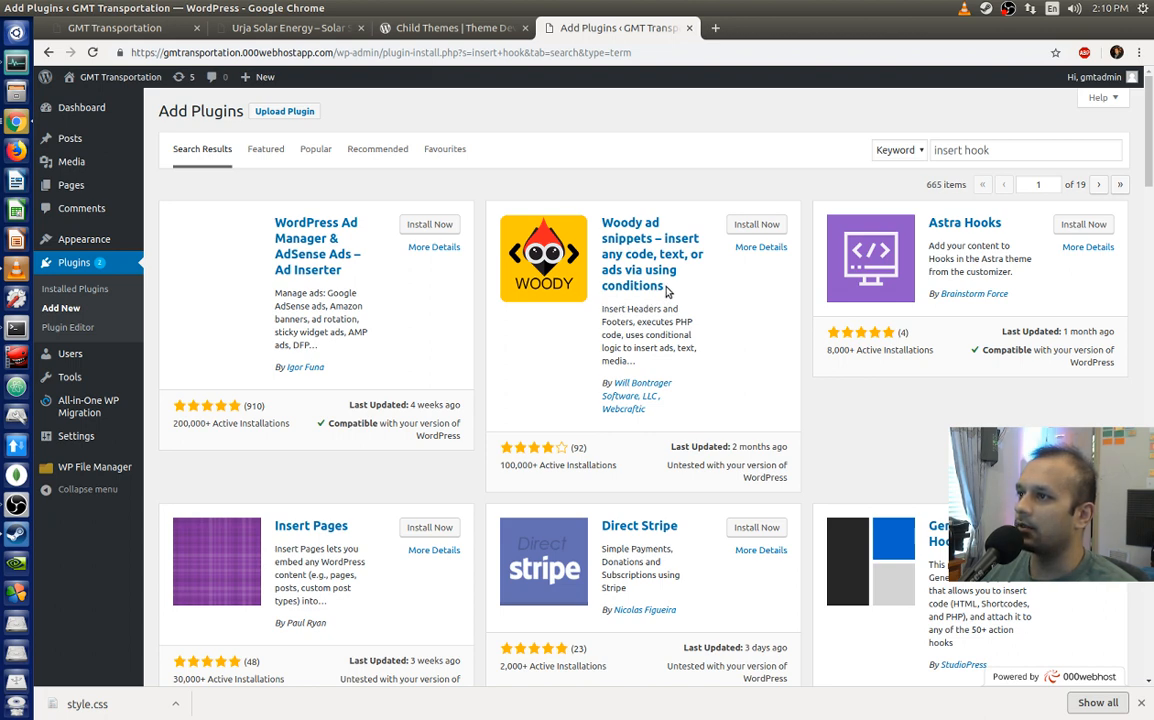
Step: Examine the plugins found for "insert hook", looking for one that inserts custom code into the site
scroll(649, 259, down, 2)
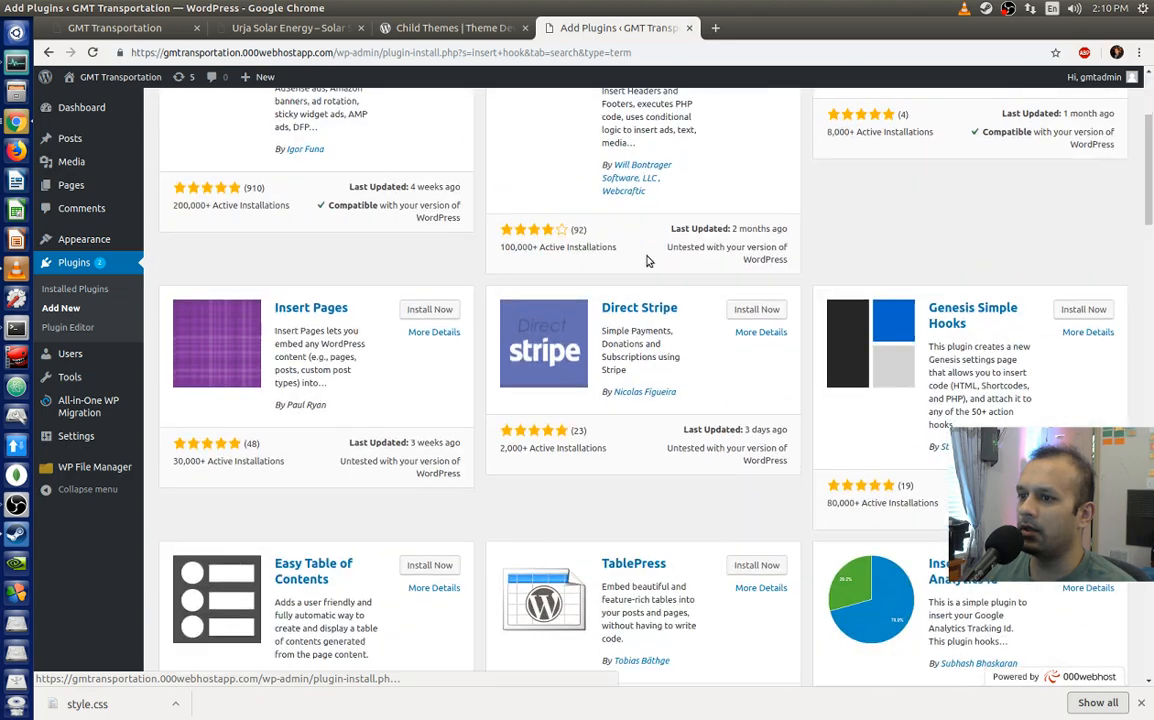
scroll(649, 261, up, 1)
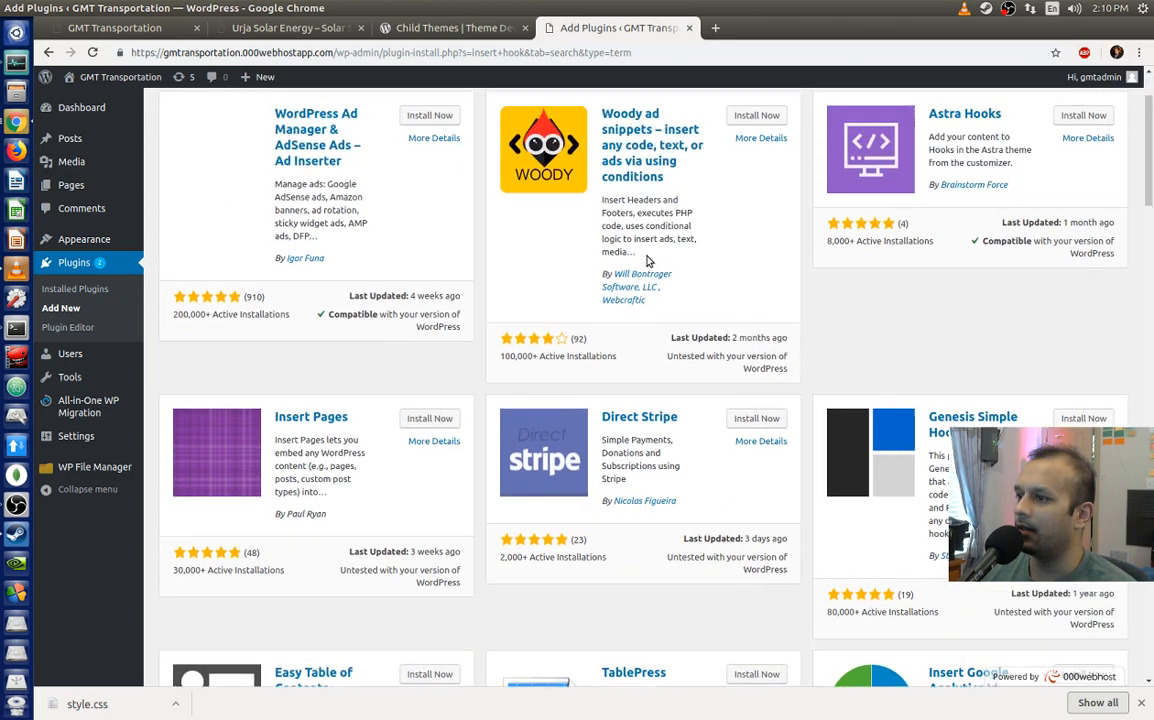
scroll(648, 260, down, 2)
scroll(648, 259, down, 2)
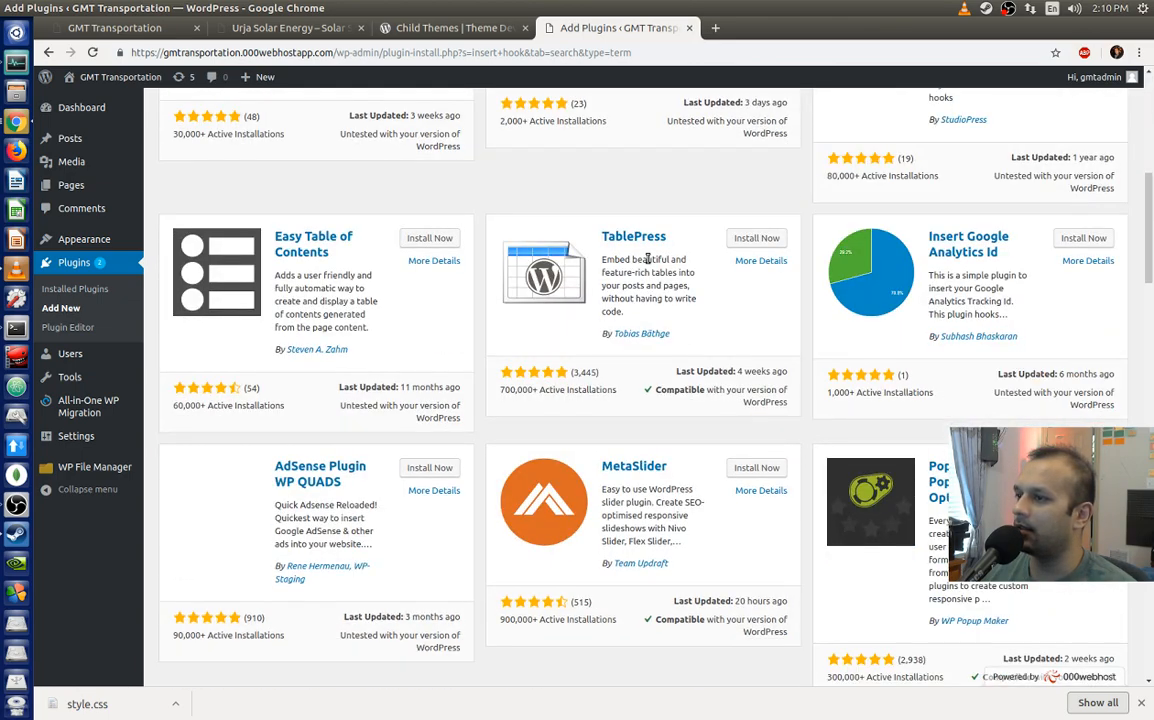
scroll(648, 259, up, 5)
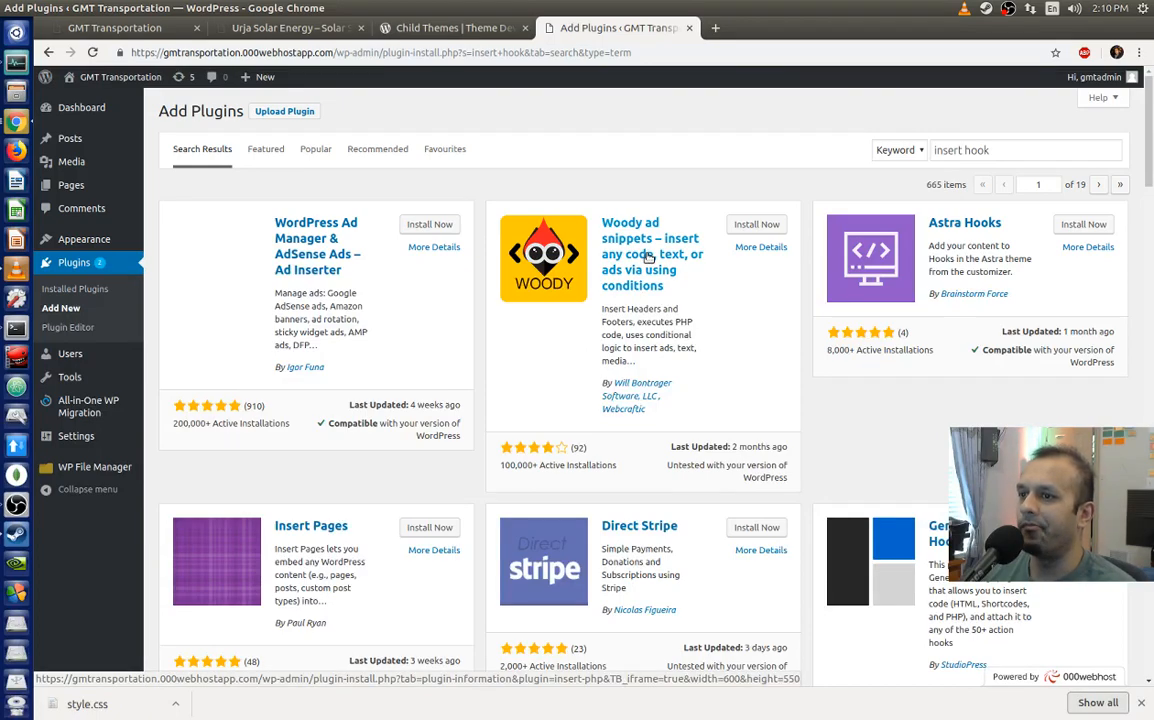
scroll(648, 257, down, 5)
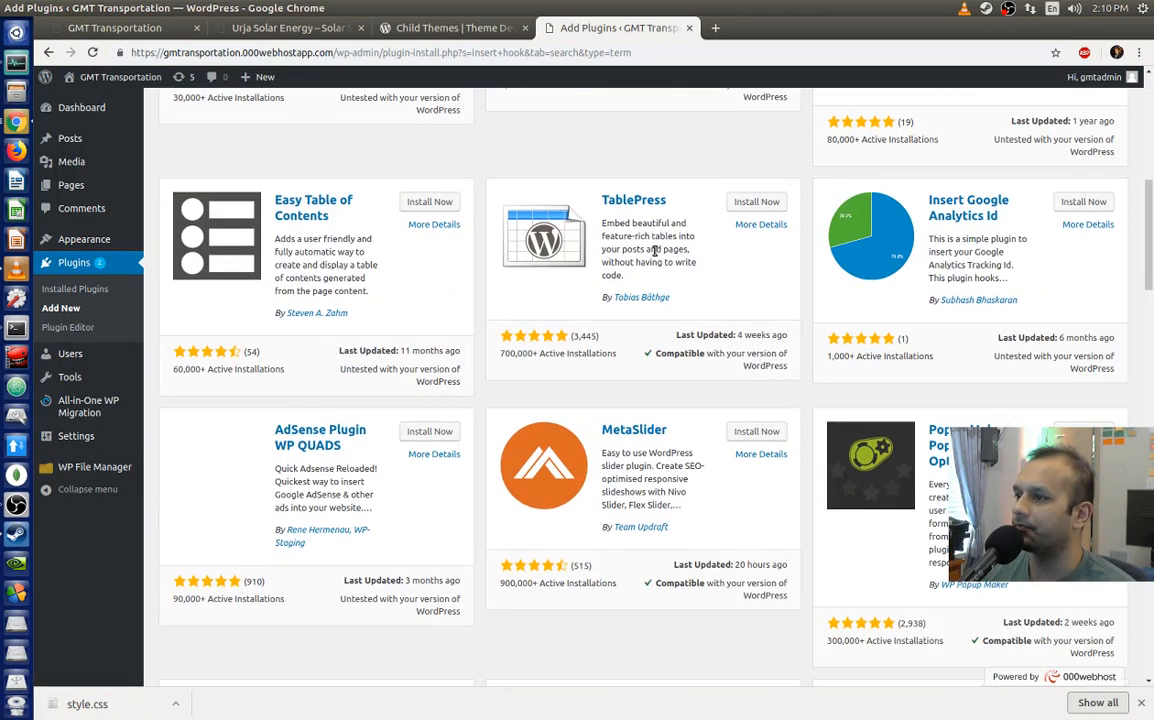
scroll(655, 251, down, 2)
scroll(655, 253, down, 2)
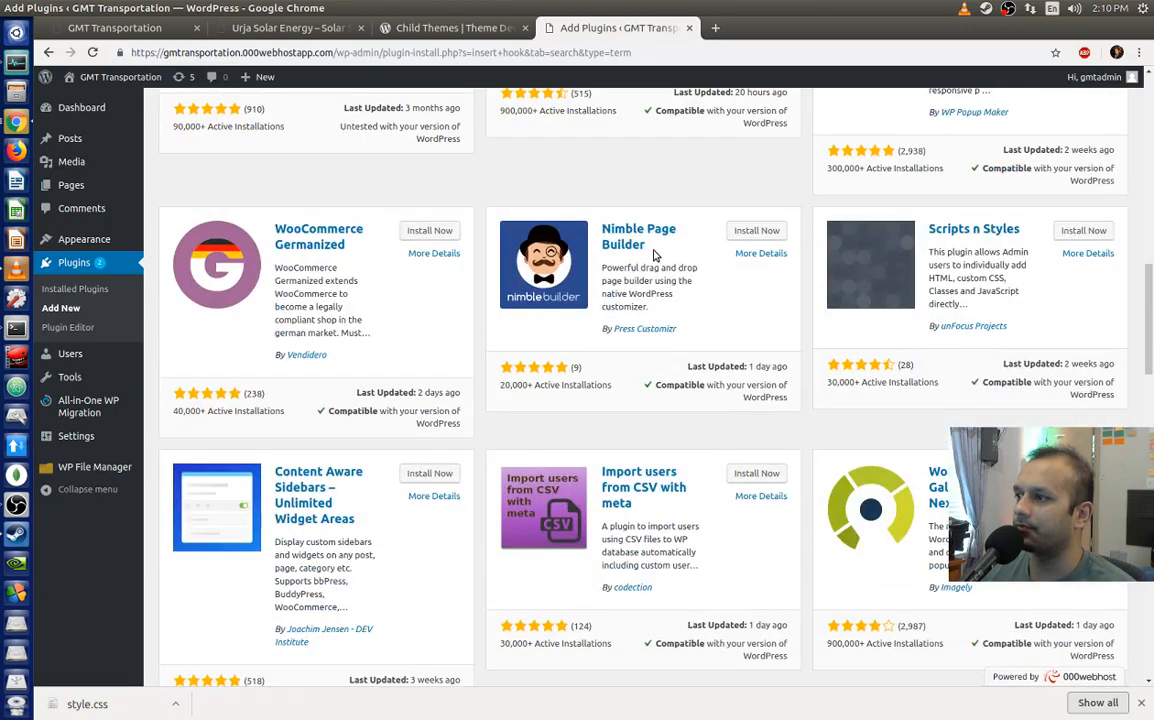
scroll(655, 255, down, 2)
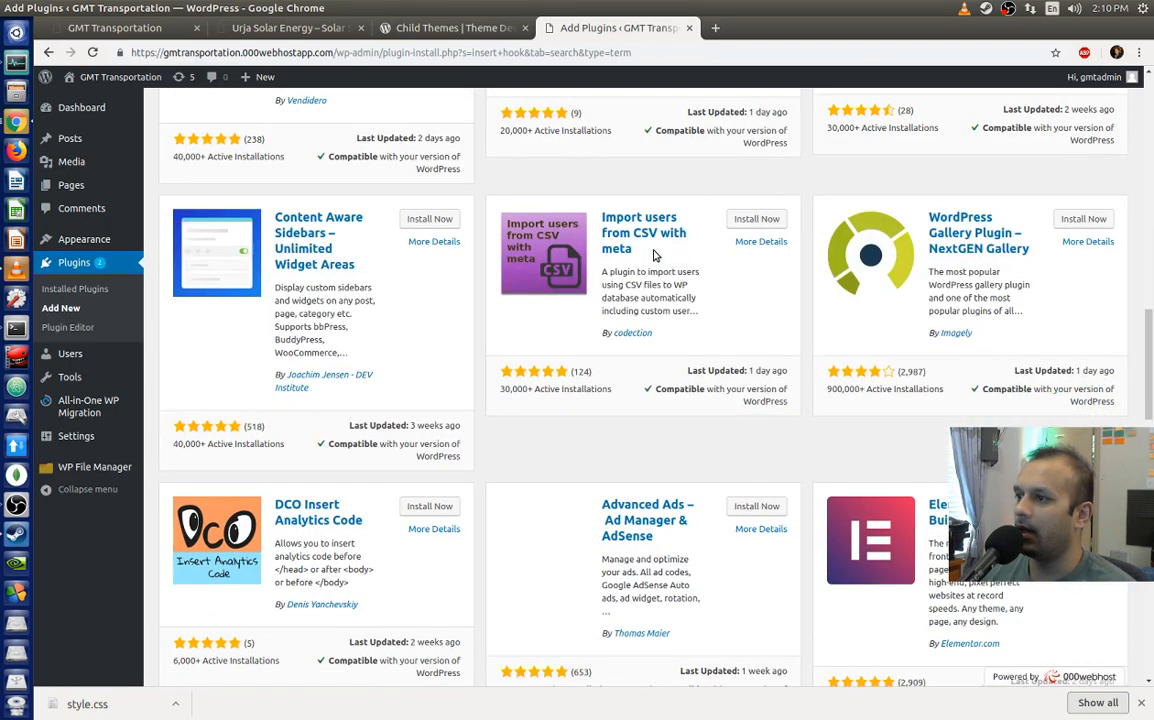
scroll(655, 255, down, 3)
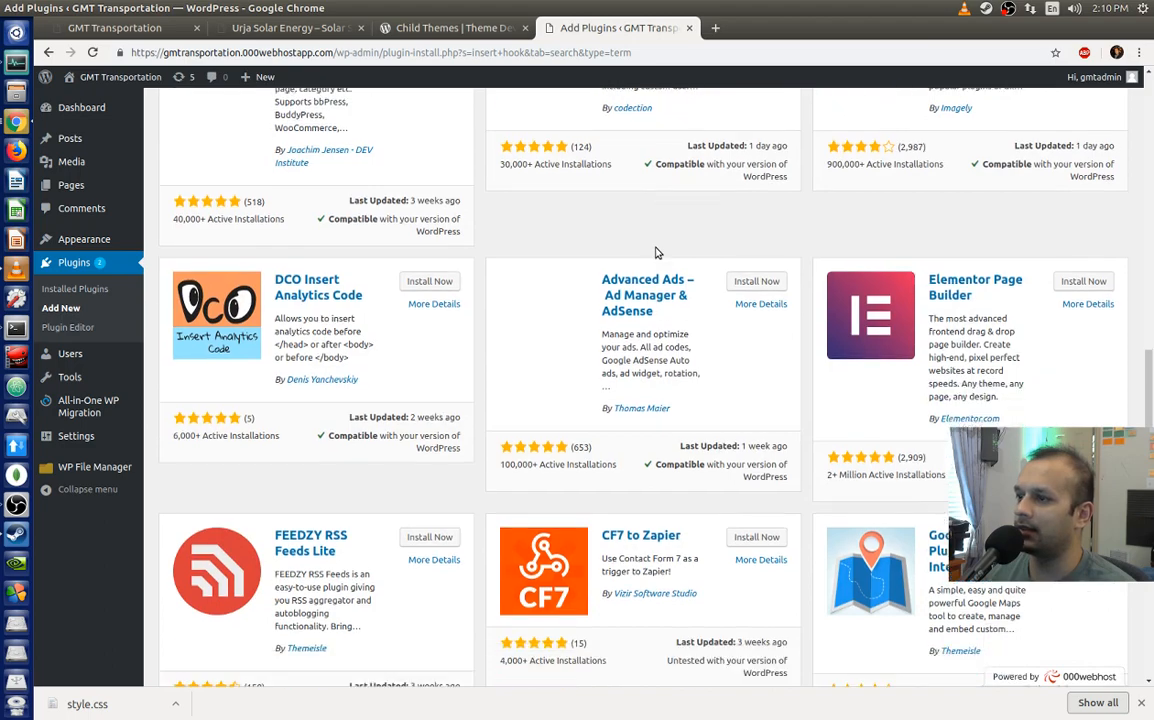
scroll(762, 245, down, 4)
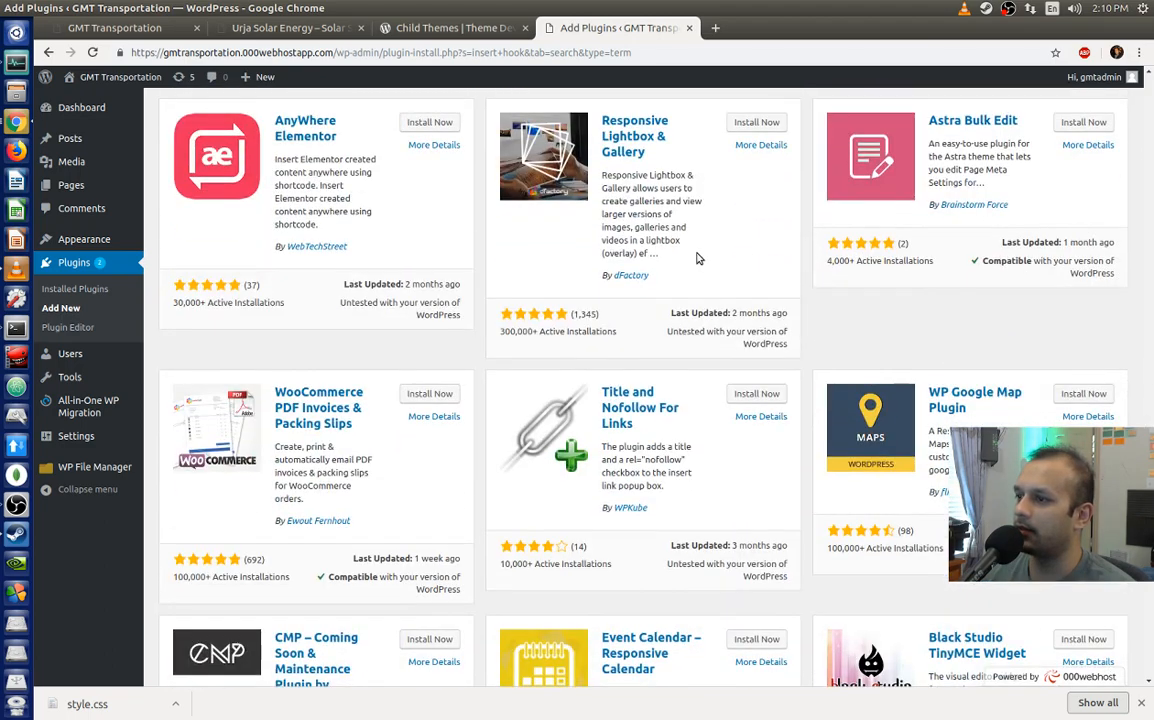
Step: Replace the plugin search keyword with "insert code"
drag(1149, 490, 1149, 125)
triple_click(1025, 148)
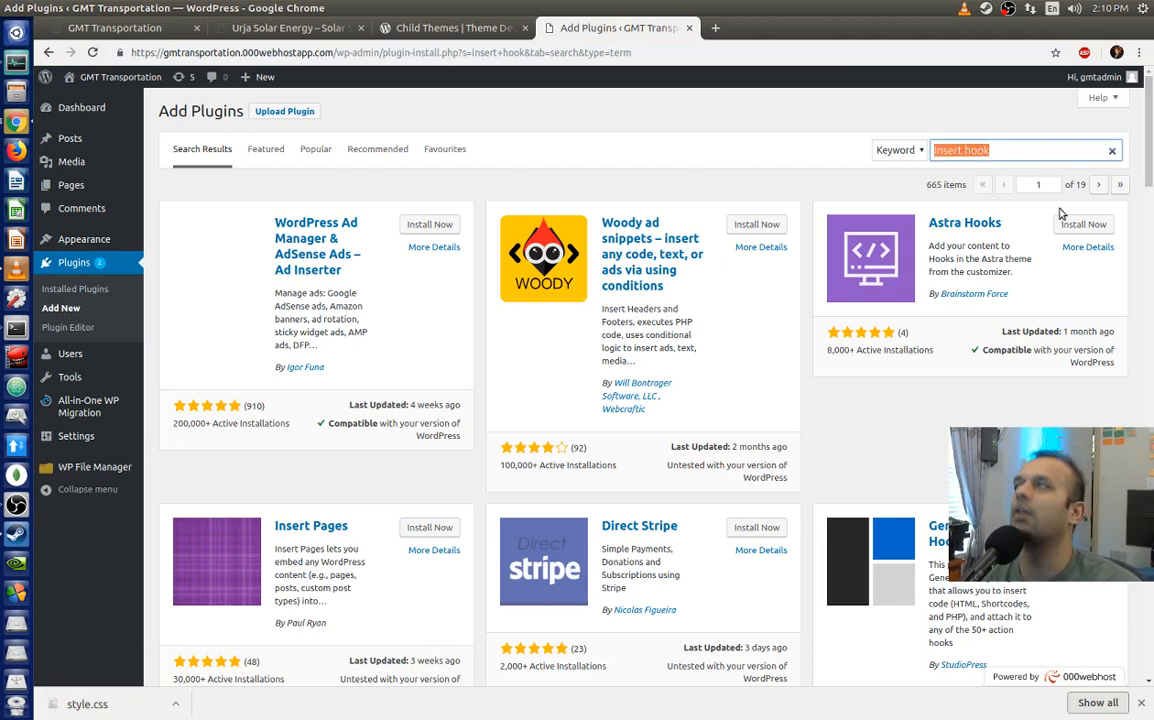
text(insert code)
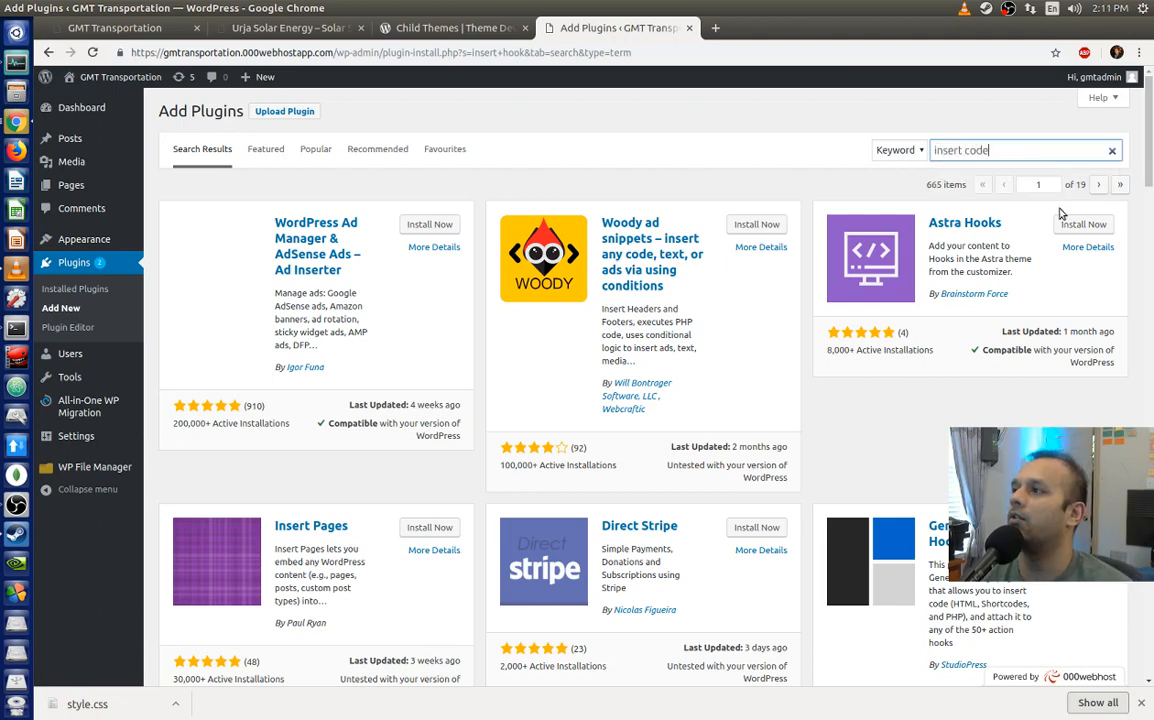
Step: Replace the plugin search keyword with "code snippets"
key(BackSpace)
key(BackSpace)
key(BackSpace)
key(BackSpace)
key(BackSpace)
key(BackSpace)
key(BackSpace)
key(BackSpace)
key(BackSpace)
key(BackSpace)
key(BackSpace)
text(code sn)
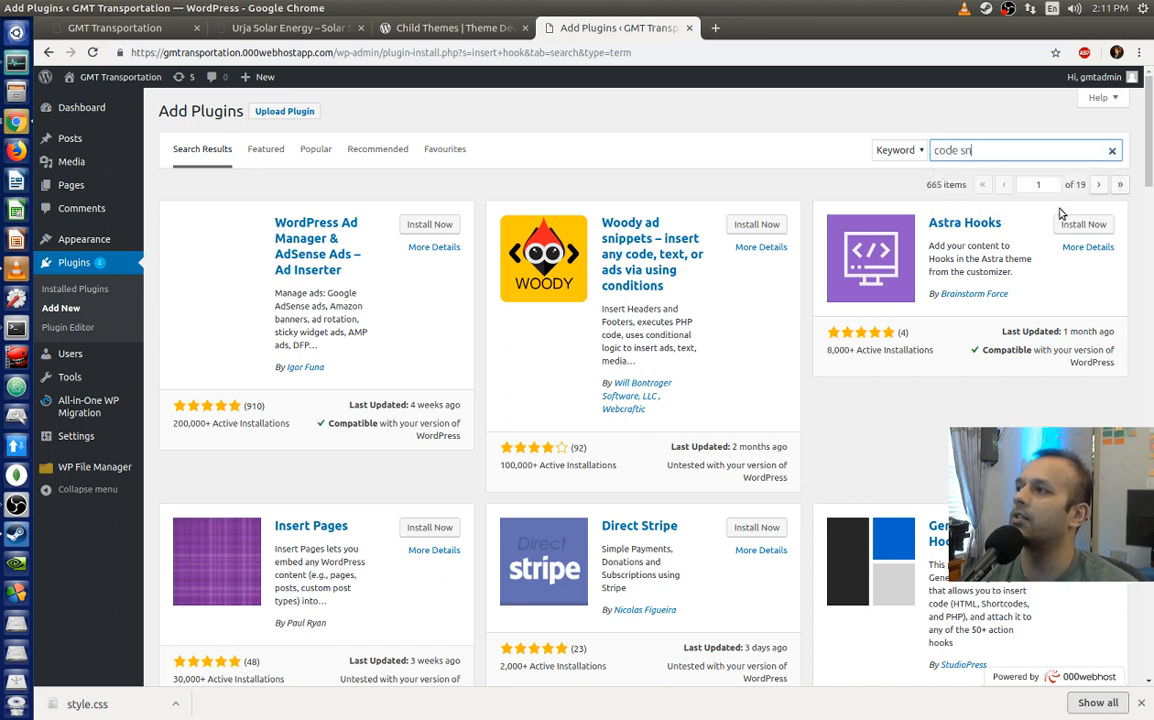
text(ippets)
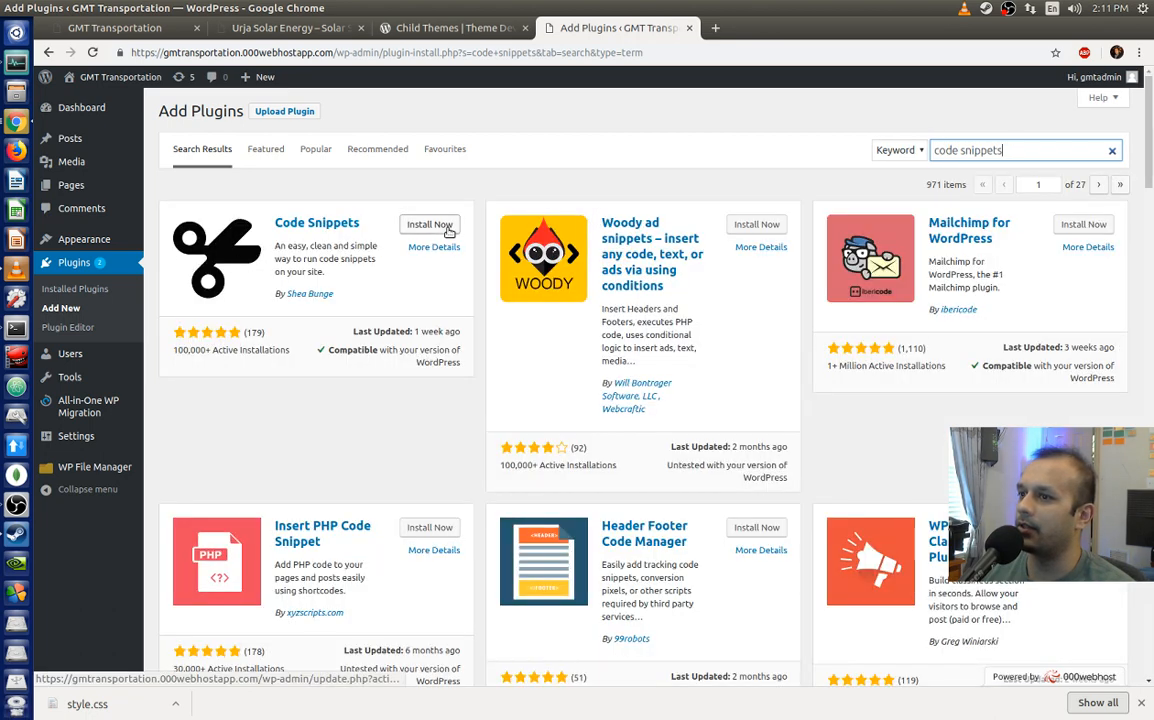
Step: Install and activate the Code Snippets plugin by Shea Bunge, and dismiss the limited-time Hostinger offer
click(449, 231)
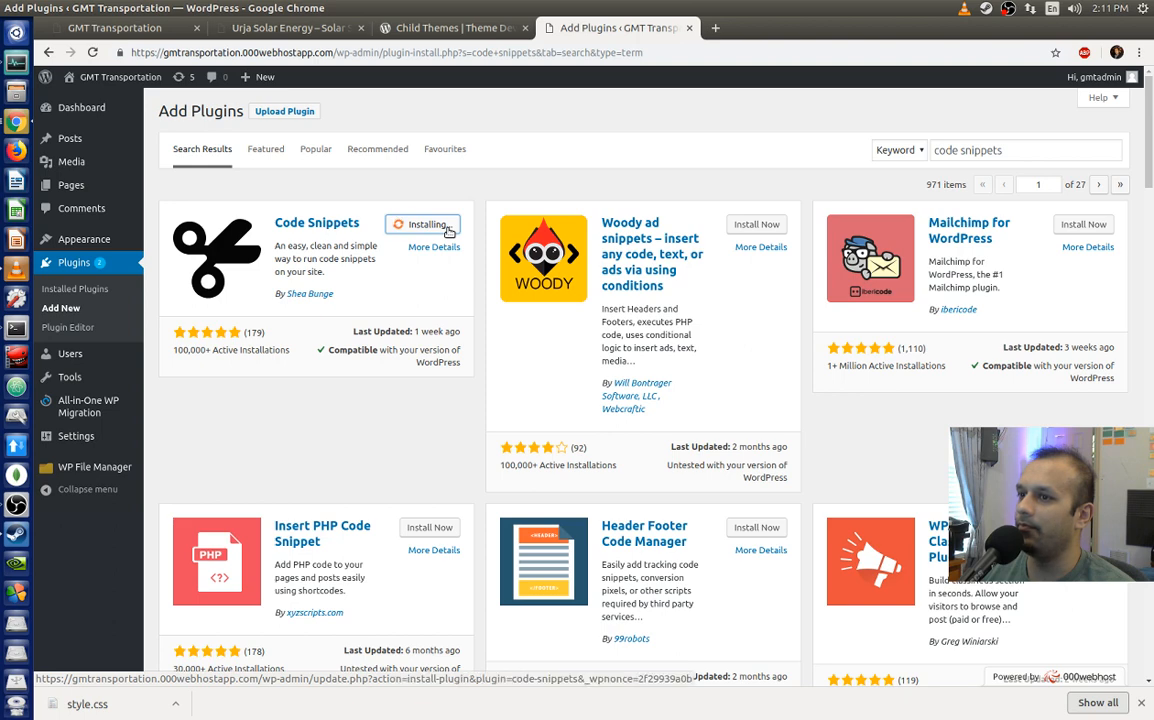
scroll(373, 381, down, 3)
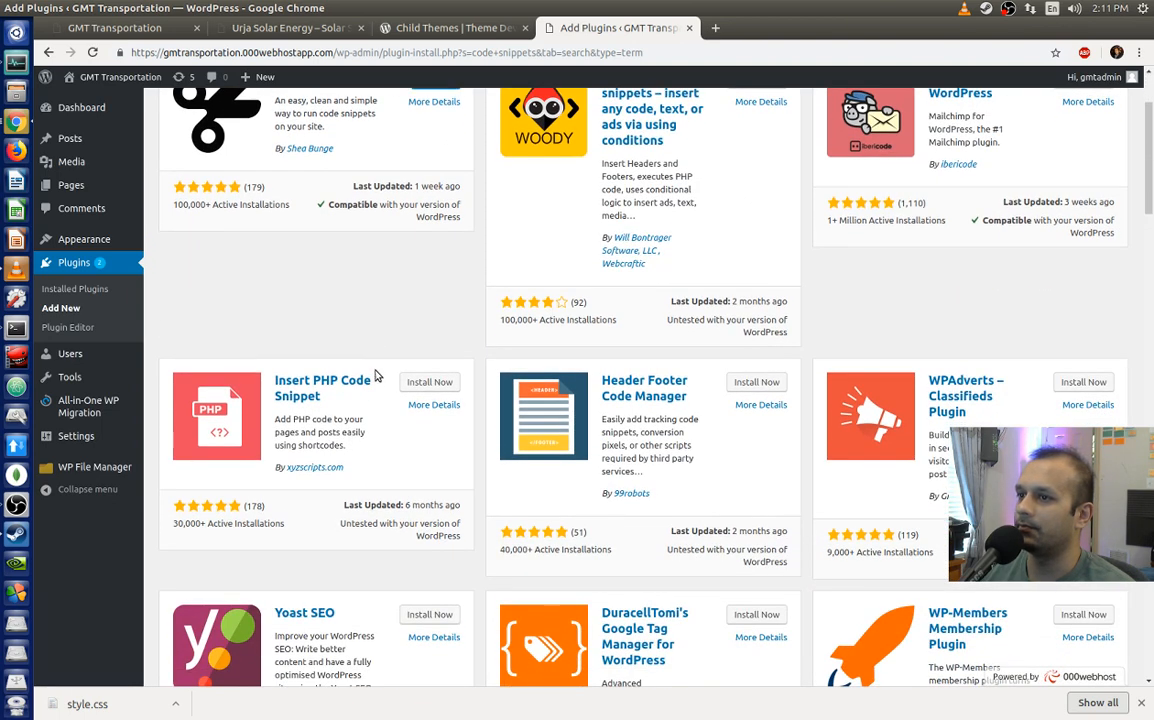
scroll(375, 375, up, 3)
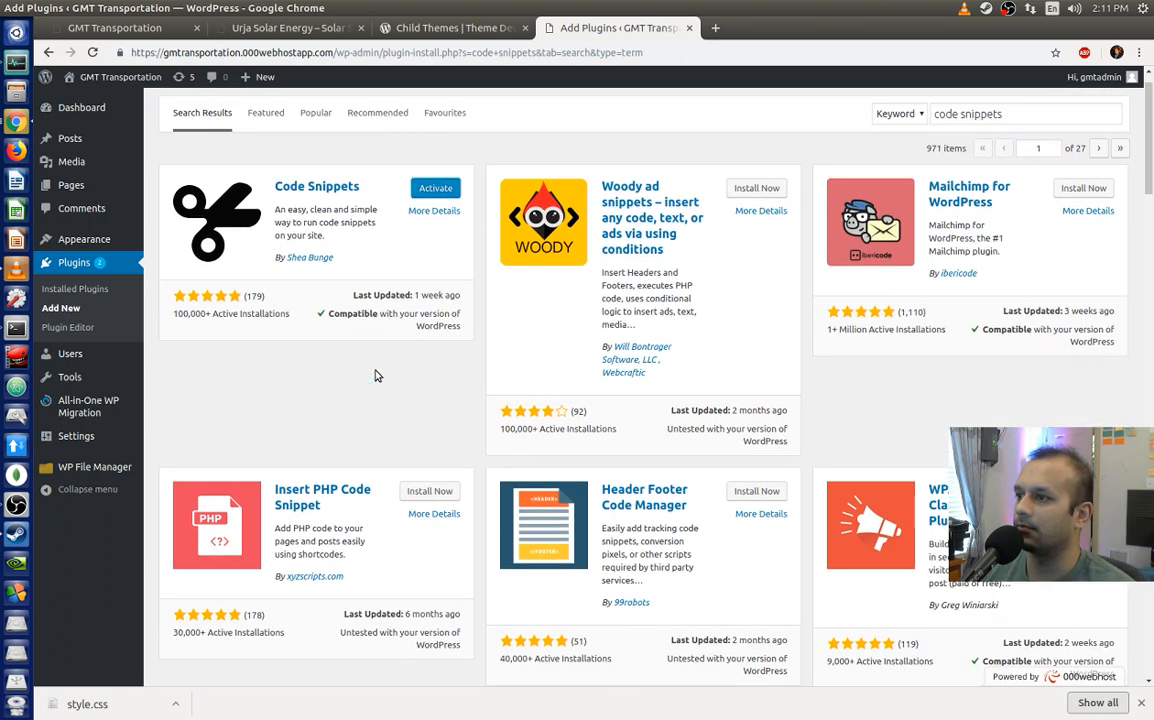
scroll(377, 375, up, 1)
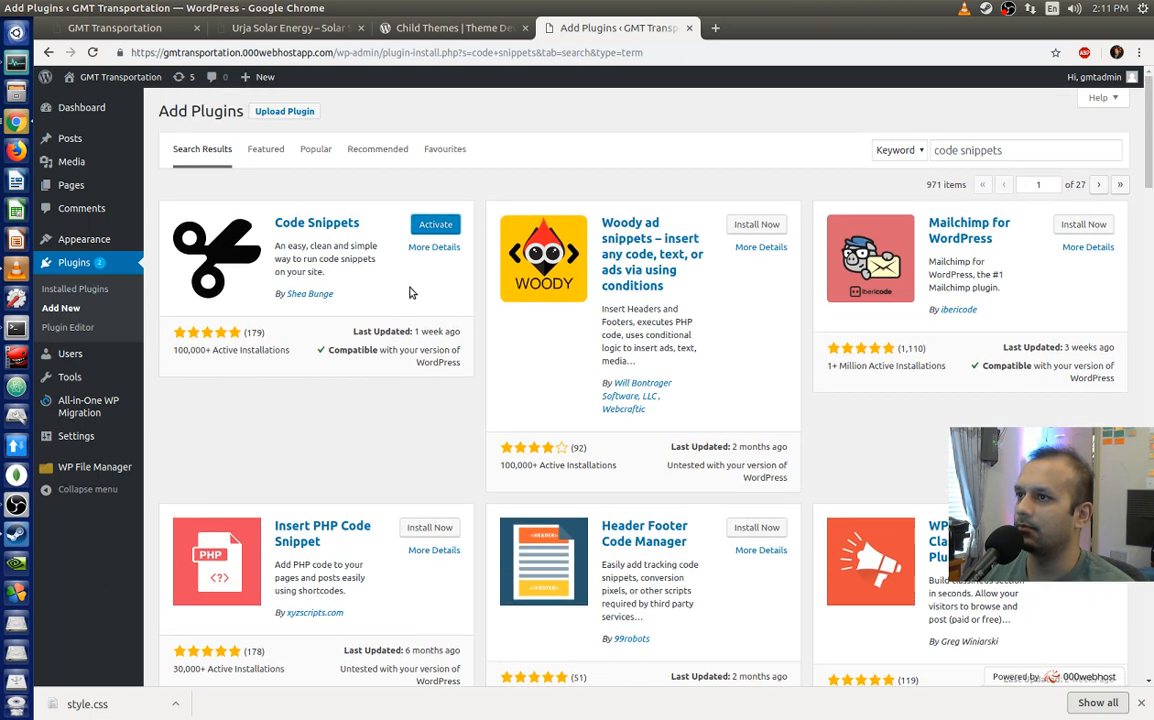
click(433, 229)
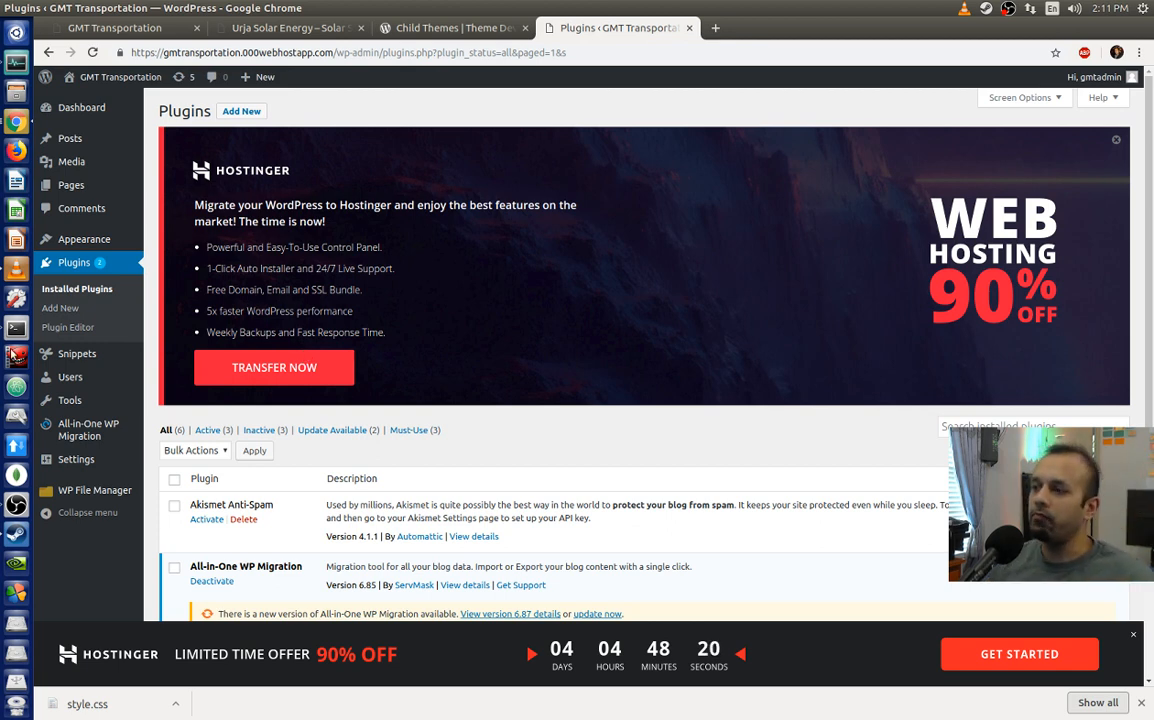
click(1136, 635)
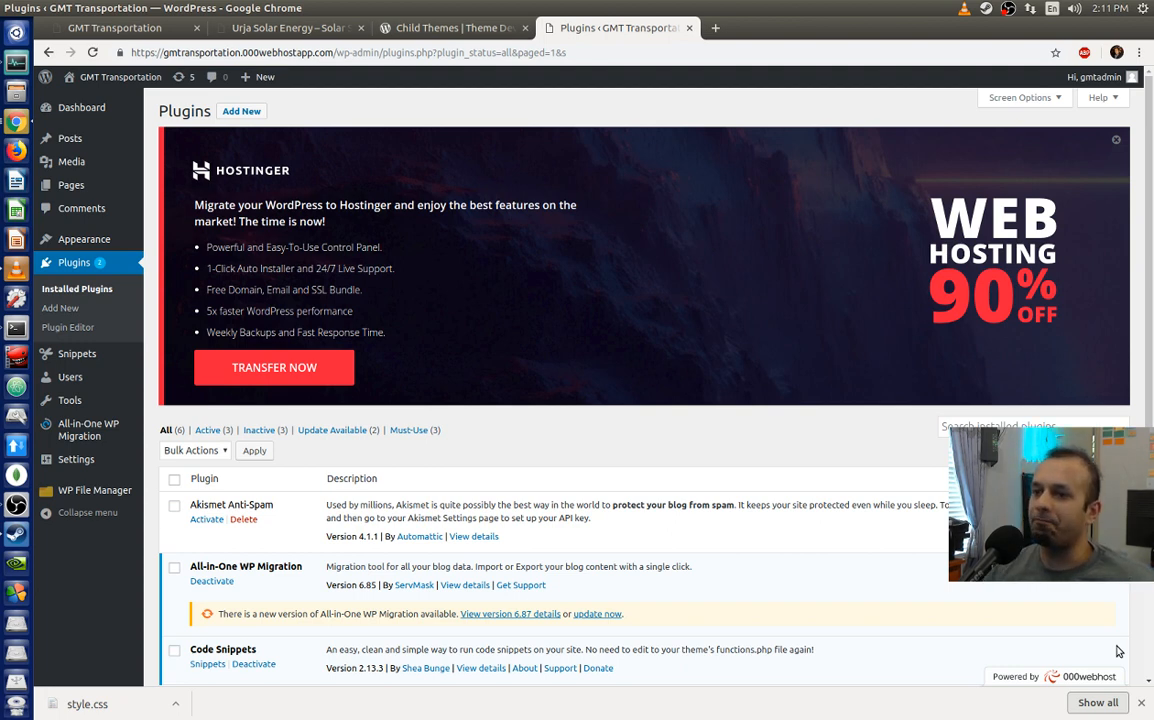
Step: Export the whole site to a file with All-in-One WP Migration, dismissing the Hostinger countdown offer
scroll(396, 274, down, 3)
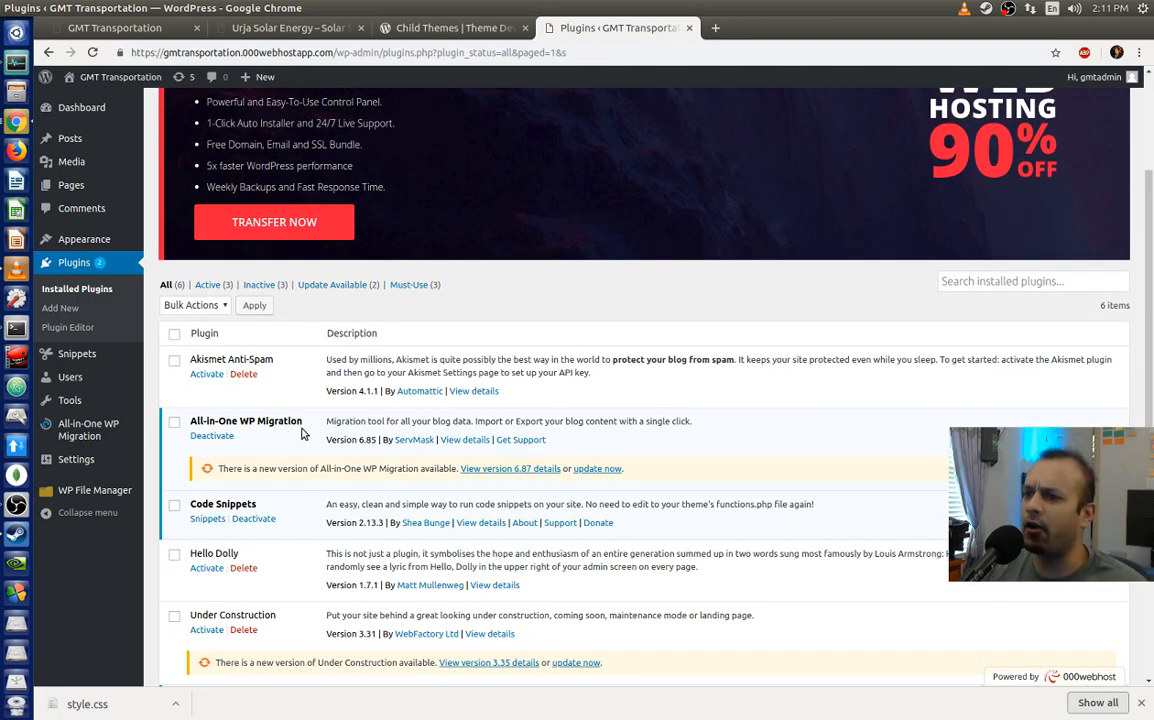
scroll(302, 432, down, 3)
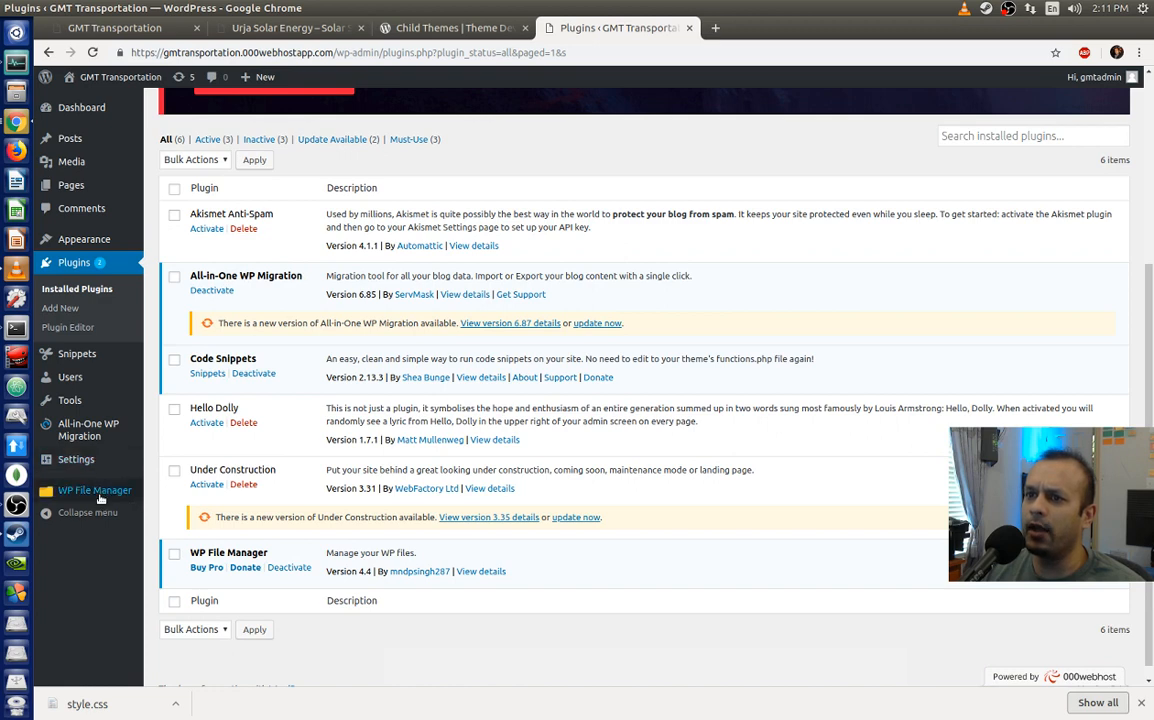
click(104, 438)
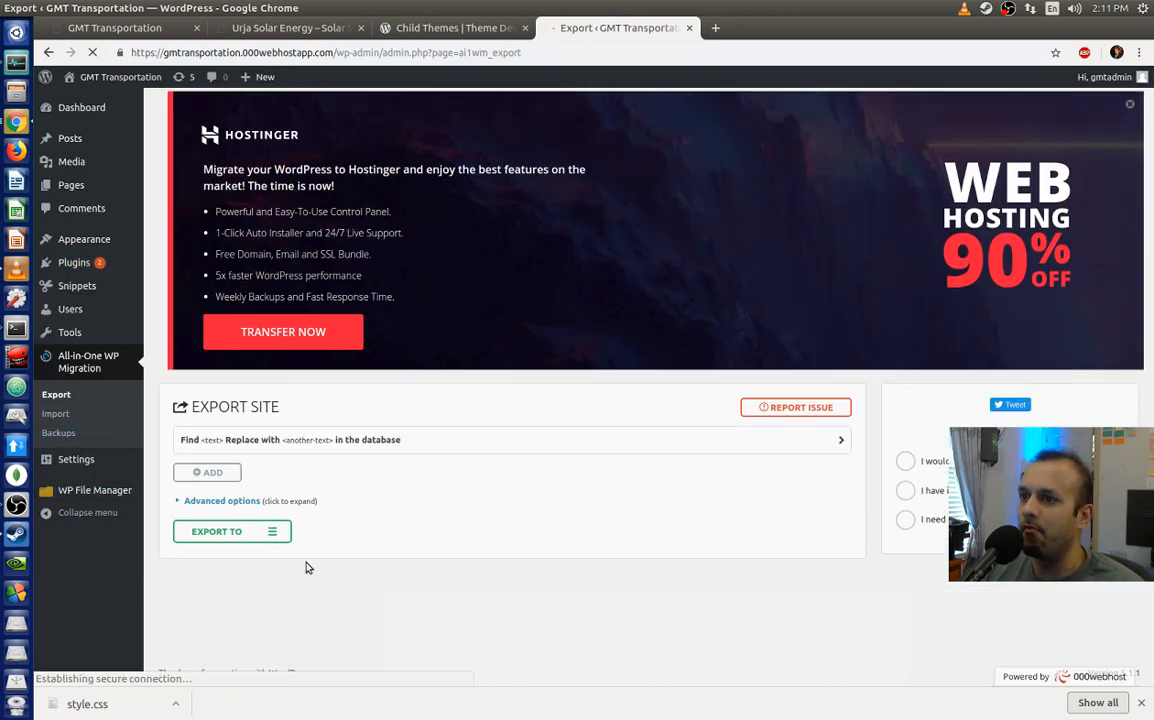
click(283, 532)
scroll(546, 430, down, 4)
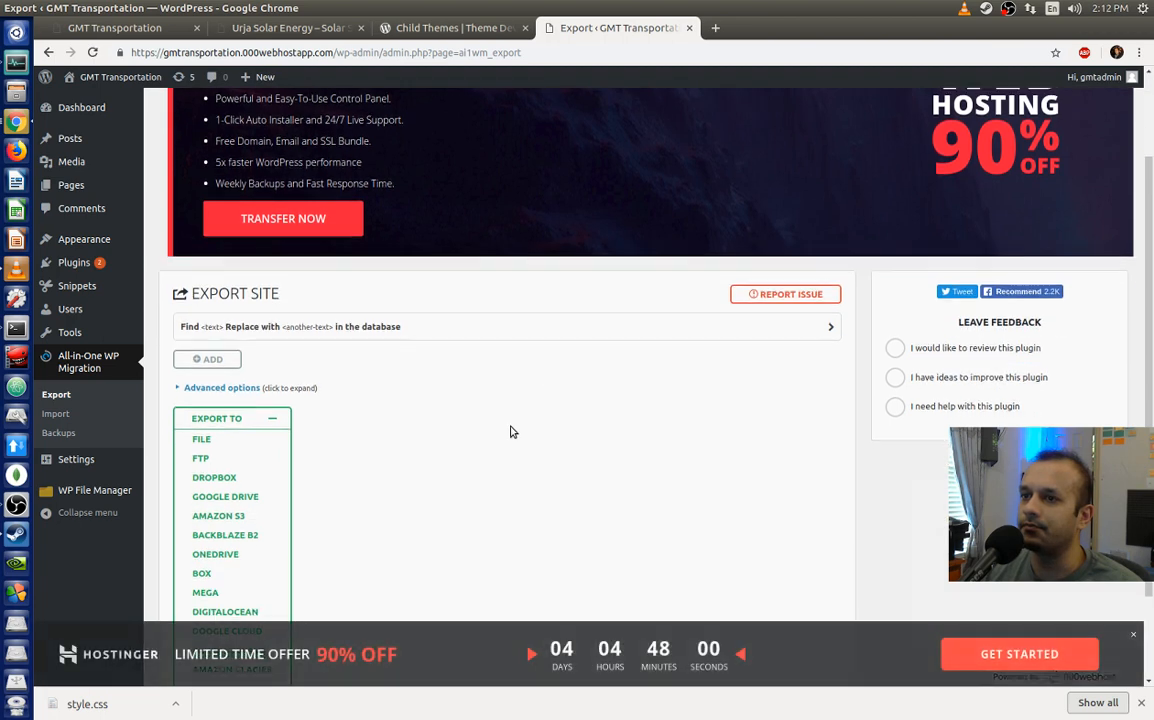
click(1133, 634)
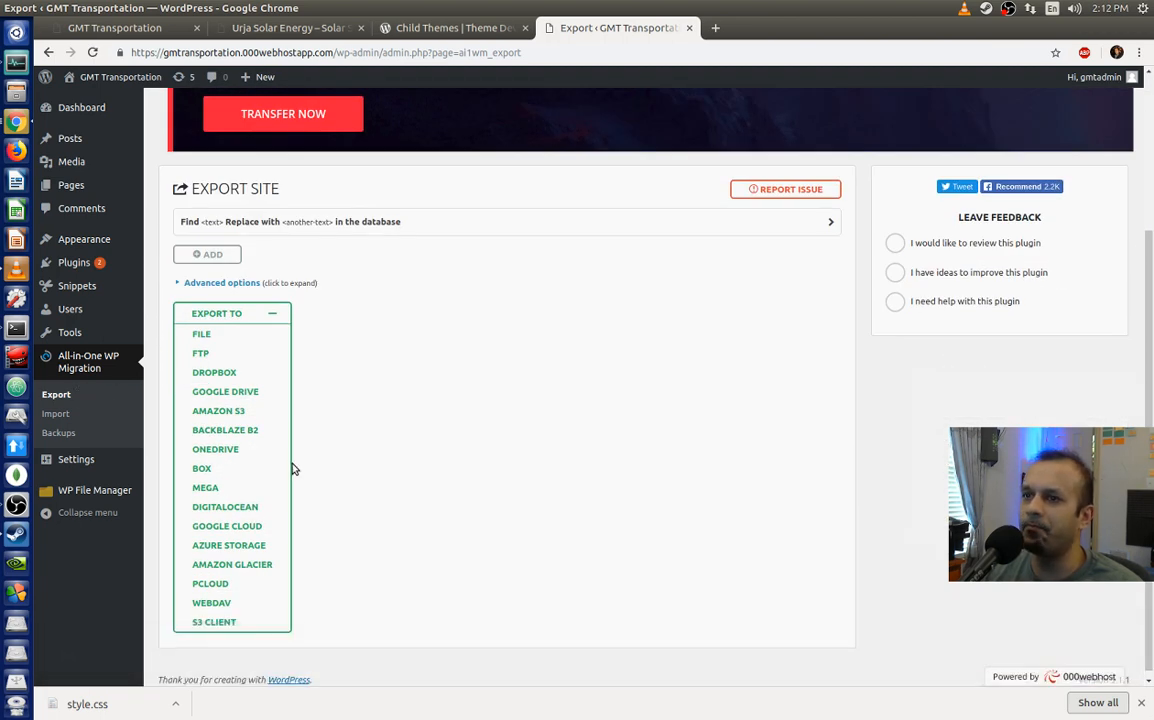
click(203, 335)
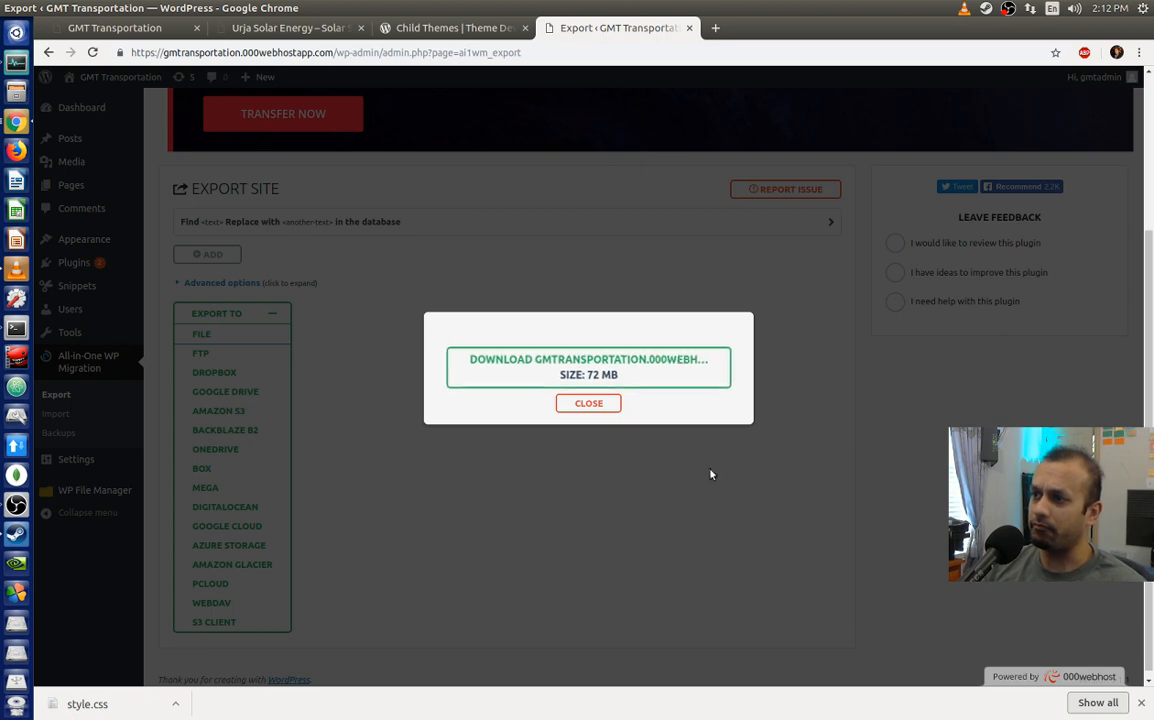
Step: Download the exported site backup file, and dismiss the export dialog and the large Hostinger banner
click(601, 374)
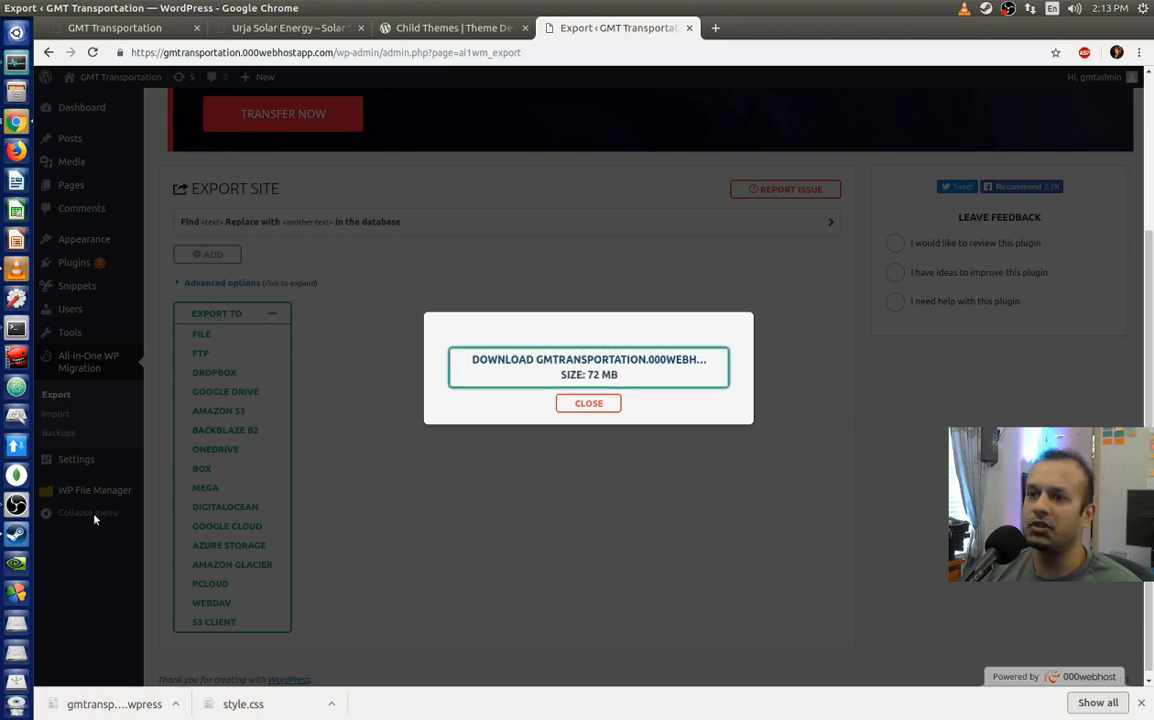
click(588, 403)
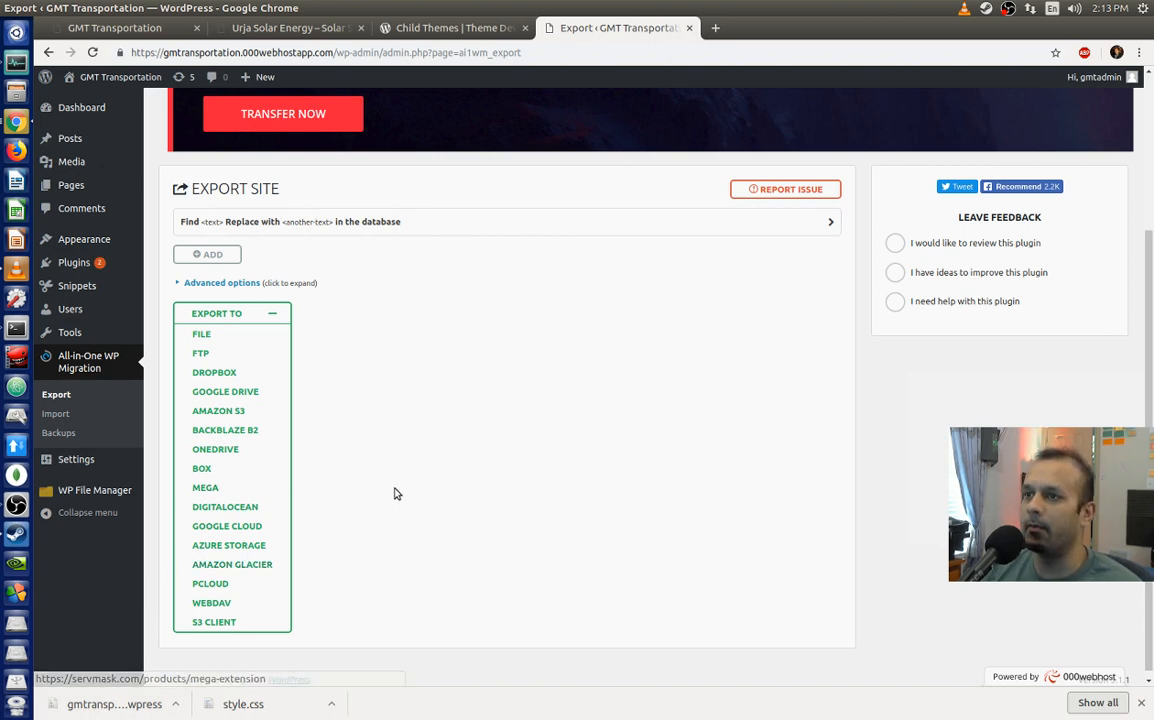
scroll(426, 220, up, 4)
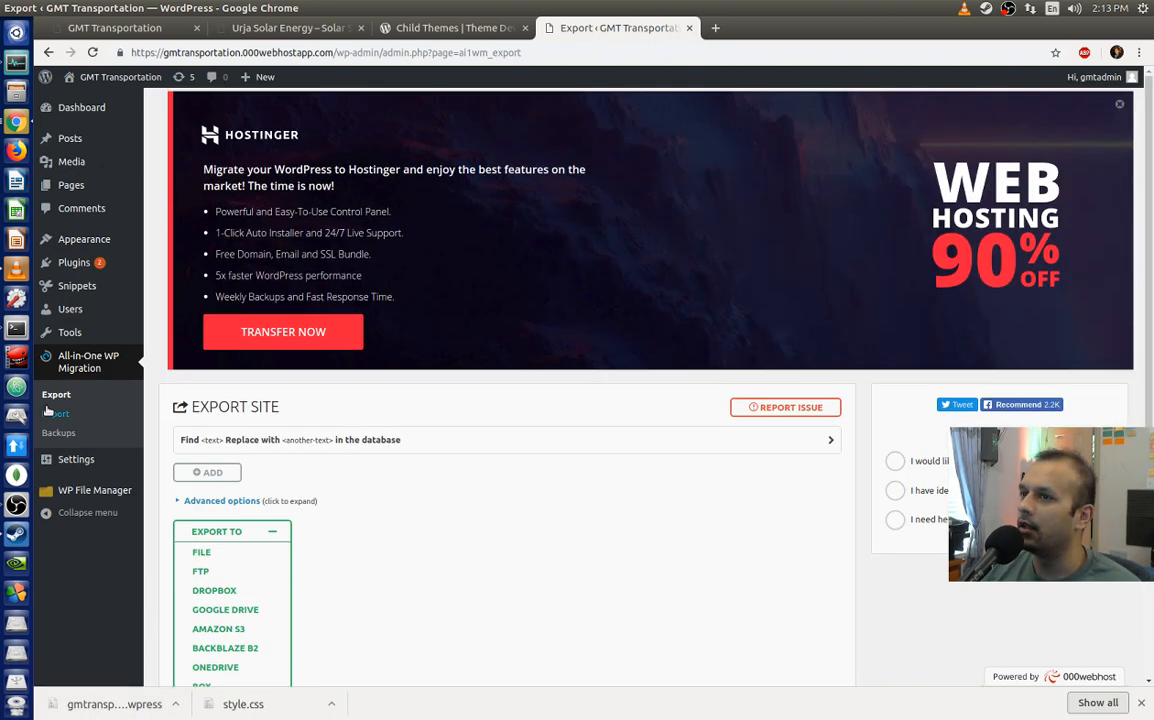
click(1119, 105)
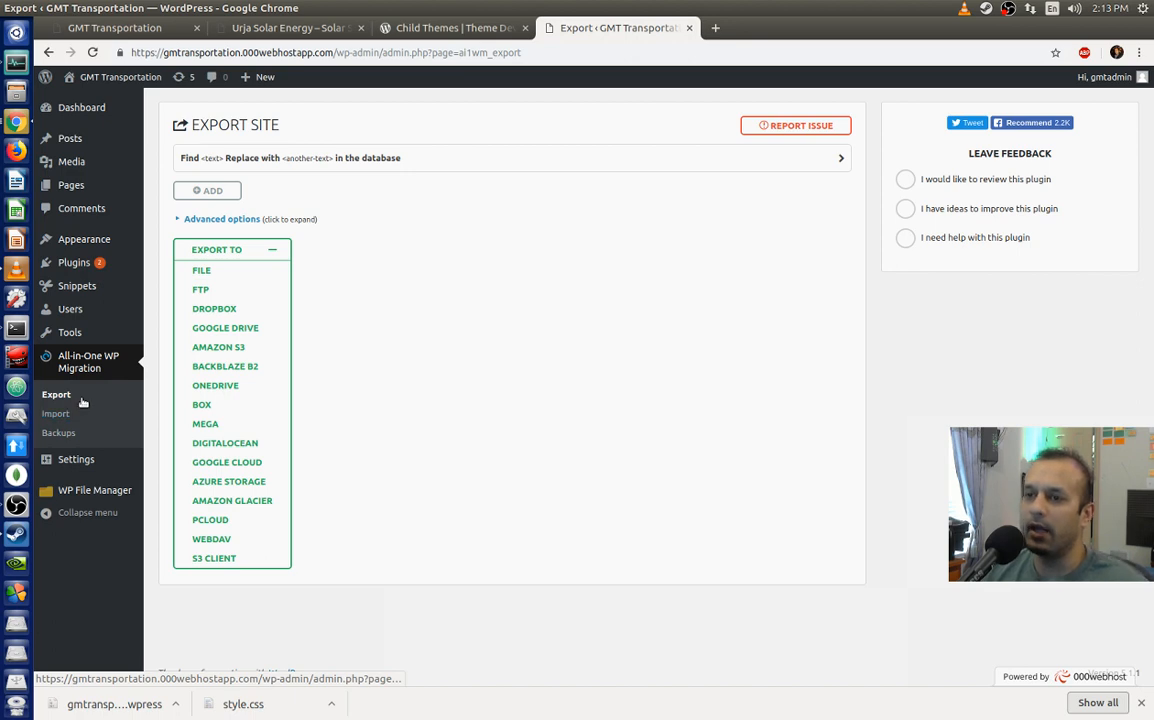
Step: Open the "Example HTML shortcode" snippet from the snippets list and examine its code and run options
click(81, 287)
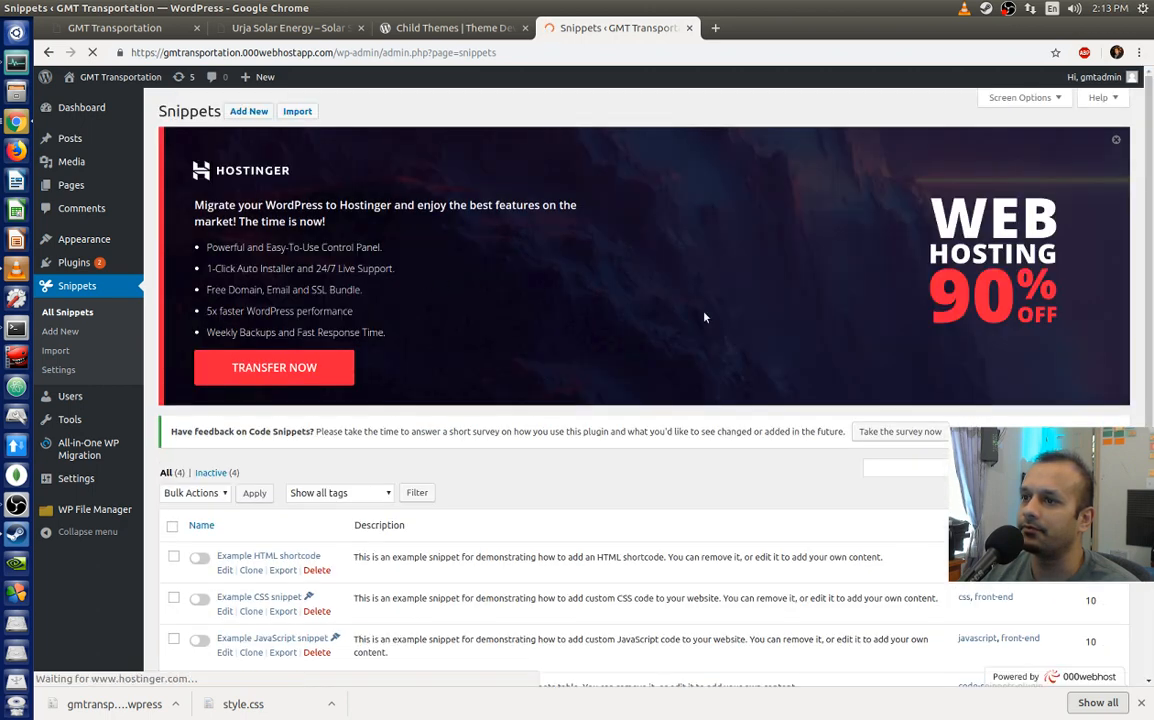
scroll(492, 347, down, 3)
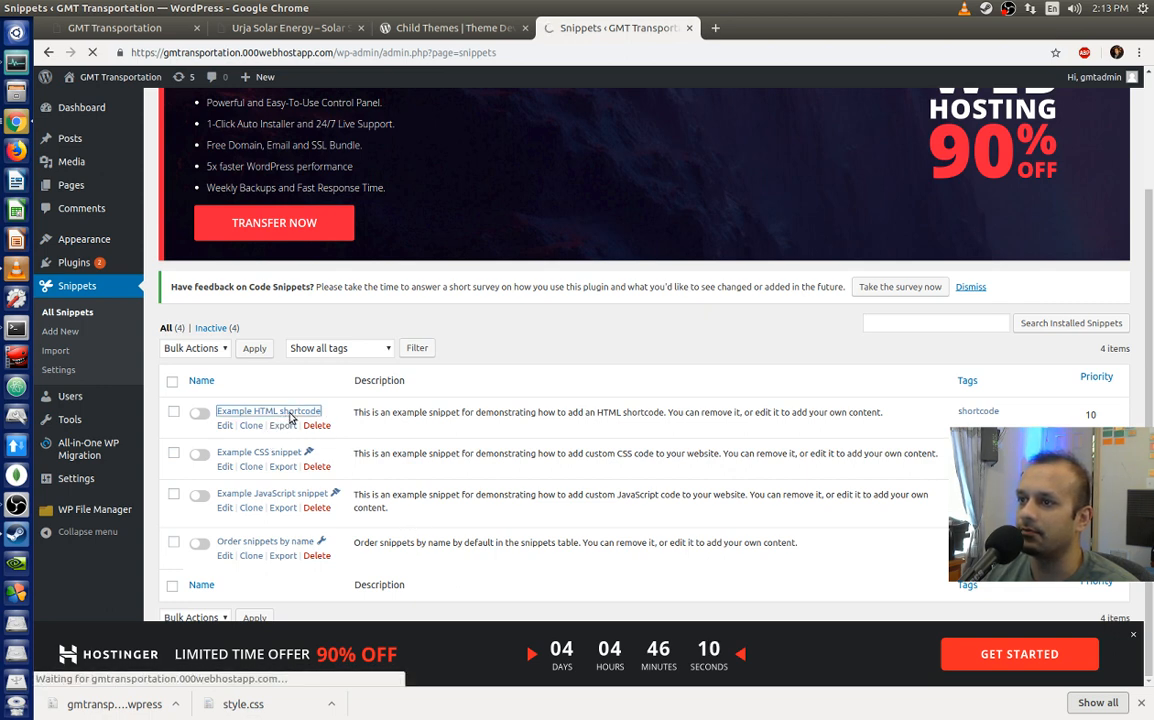
click(294, 419)
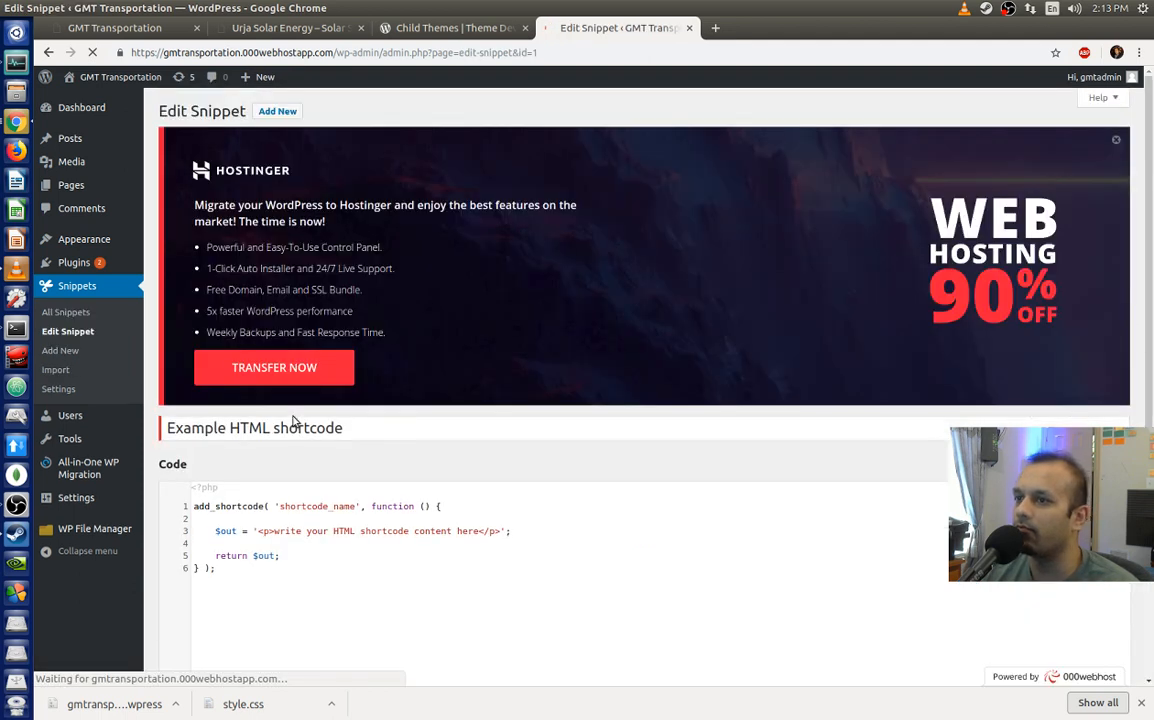
scroll(555, 477, down, 2)
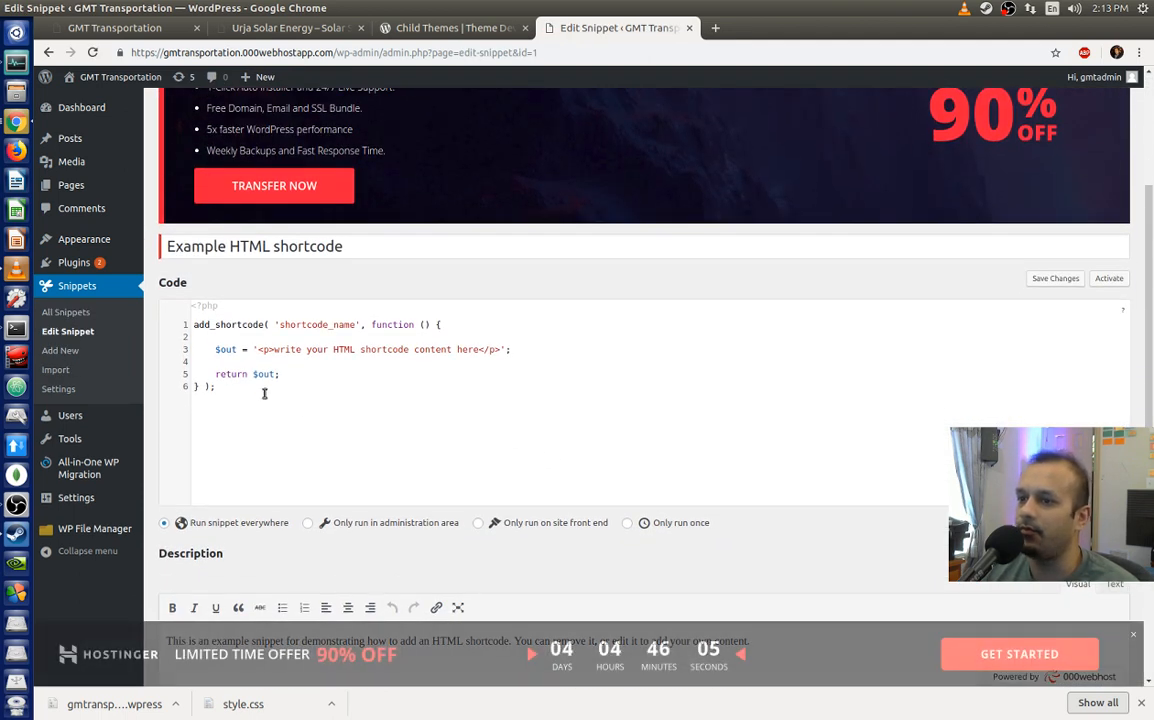
scroll(480, 430, down, 1)
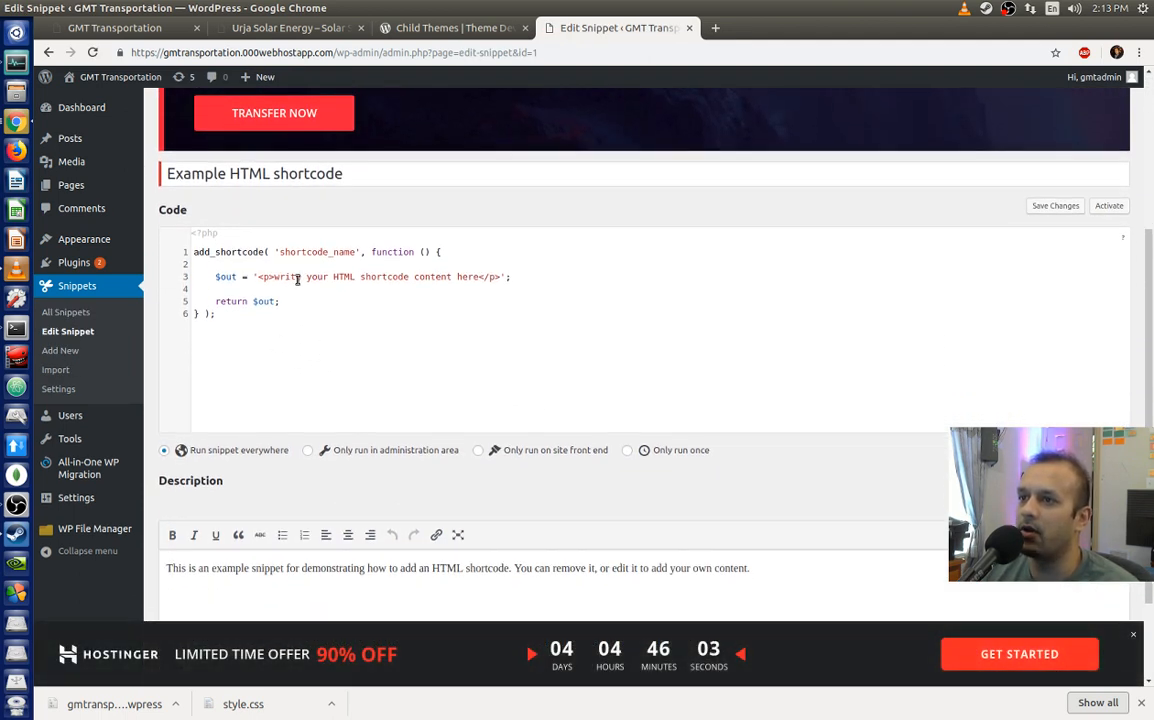
scroll(386, 350, down, 1)
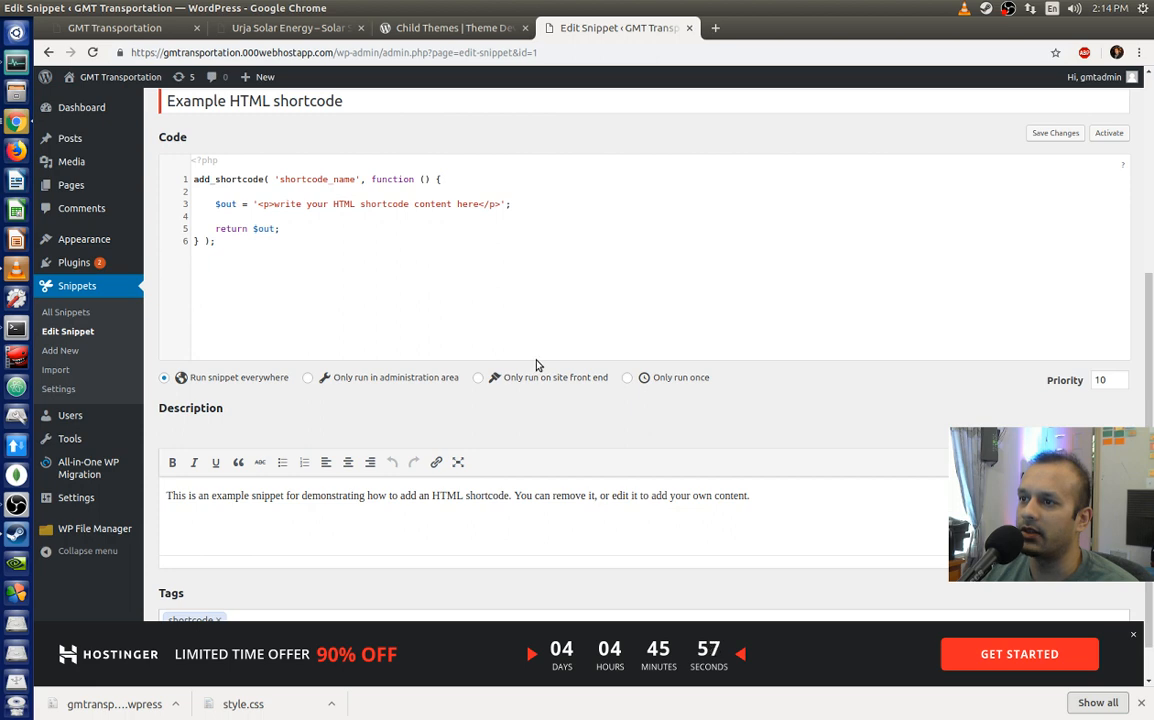
Step: Leave the snippet editor and open the active child theme for customising
scroll(536, 360, down, 1)
scroll(530, 355, up, 5)
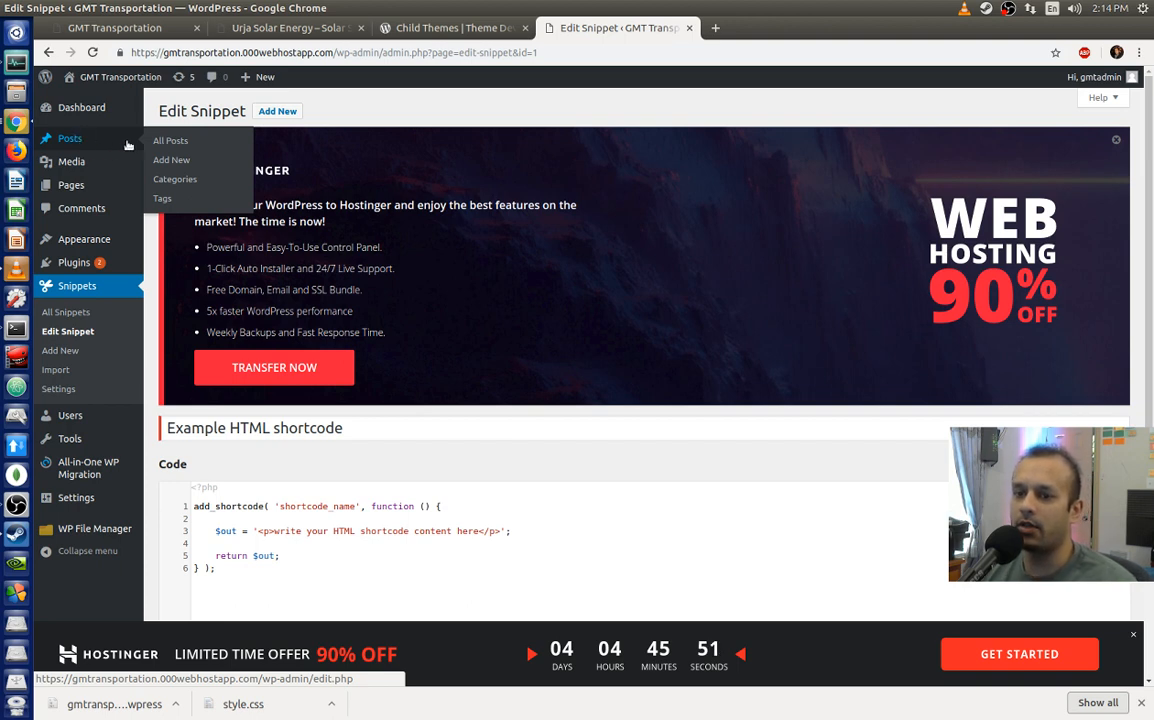
mouse_move(86, 242)
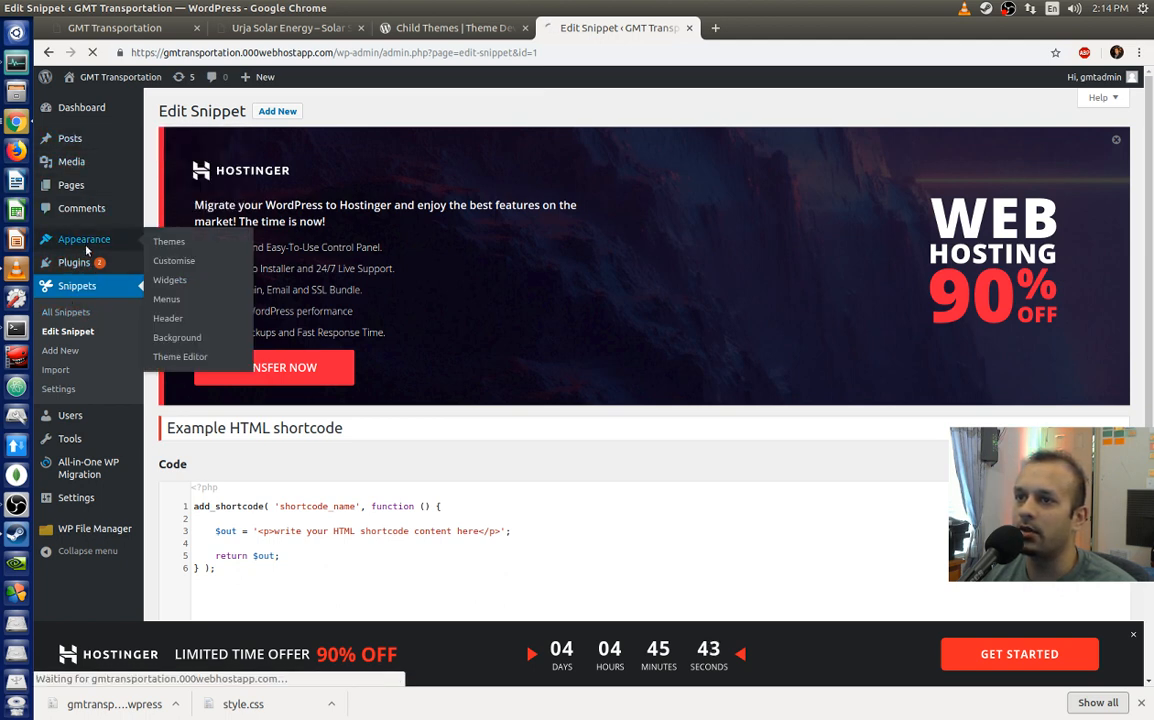
click(155, 261)
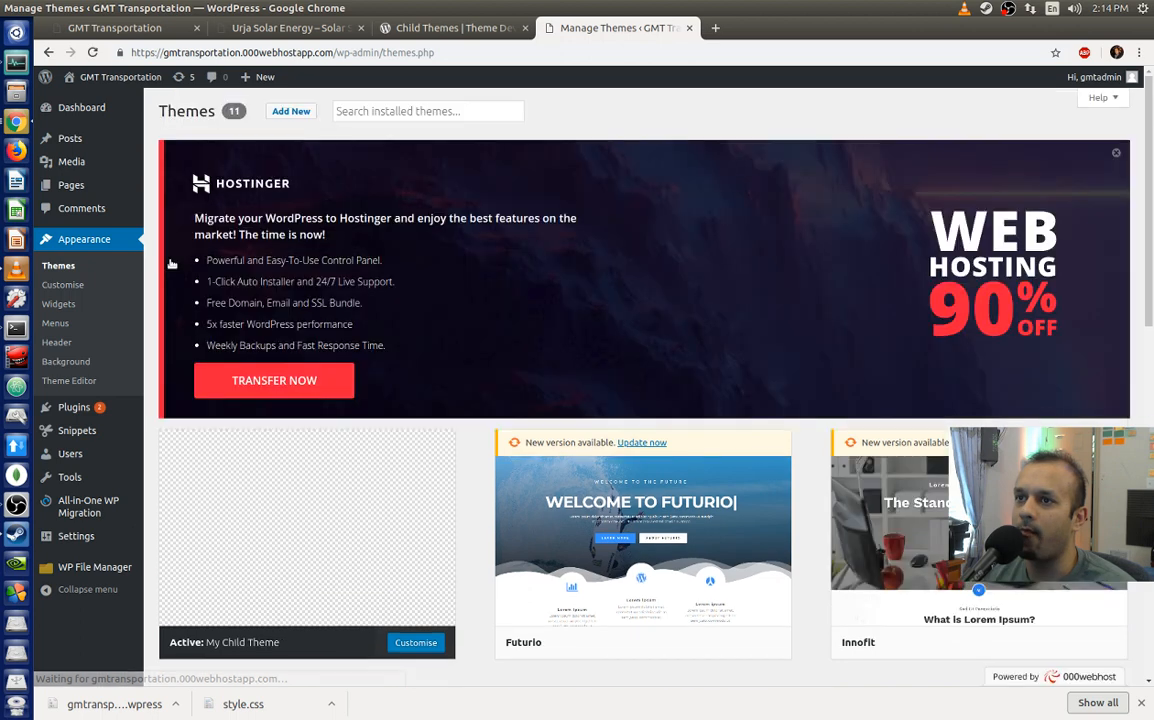
click(79, 285)
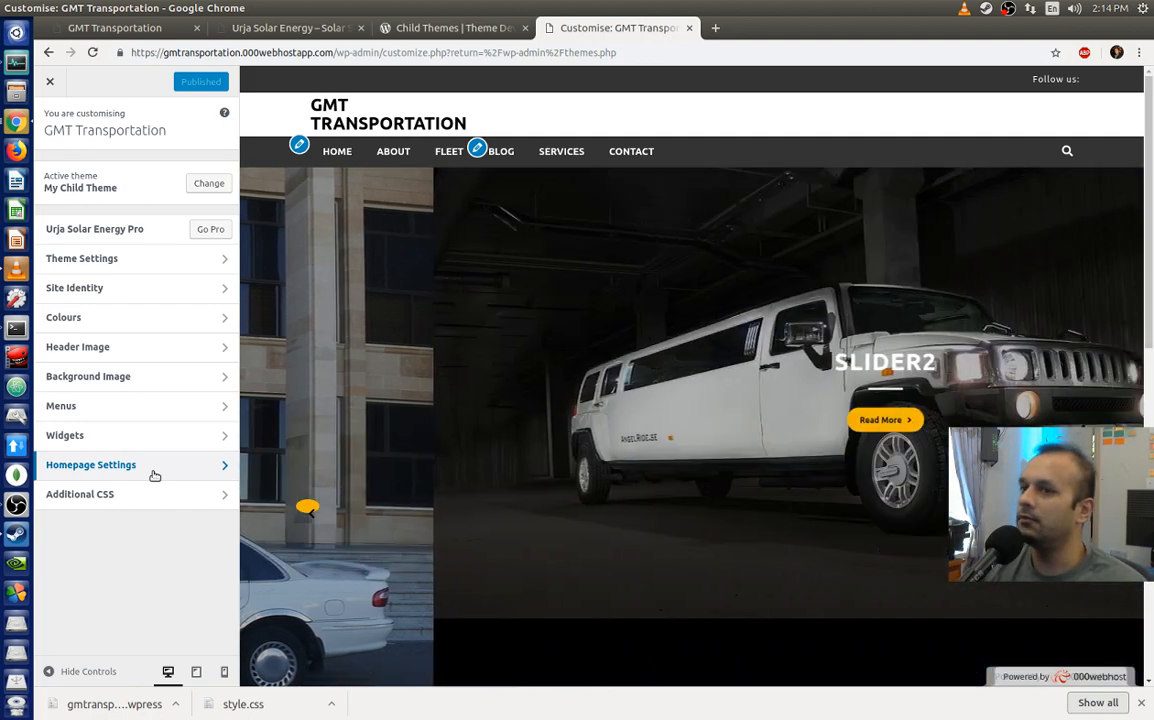
Step: Examine the homepage preview and live site, comparing them with the Urja Solar Energy demo page and its header
scroll(754, 351, down, 3)
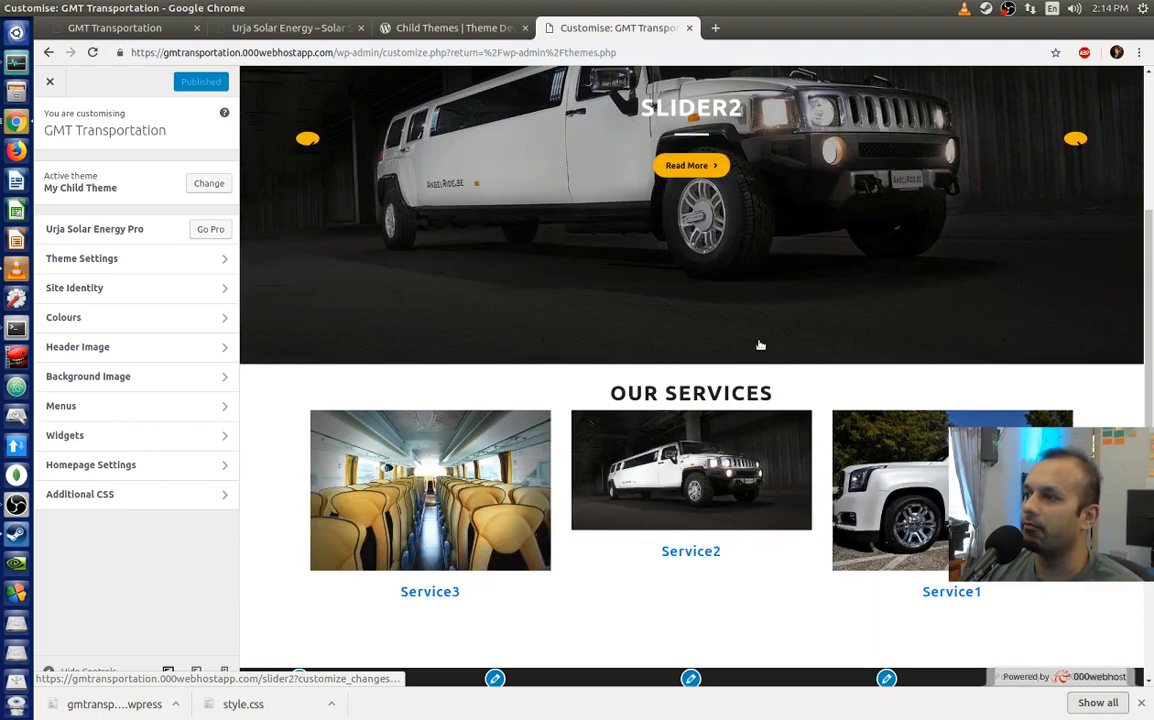
scroll(760, 345, down, 2)
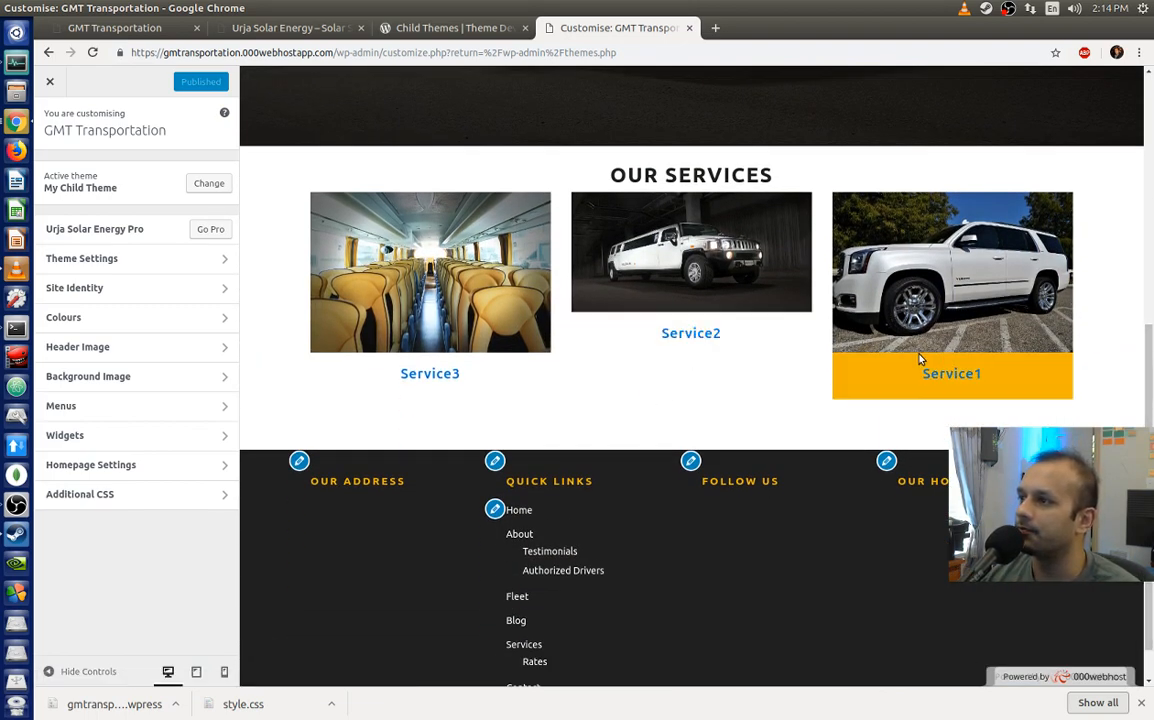
click(657, 343)
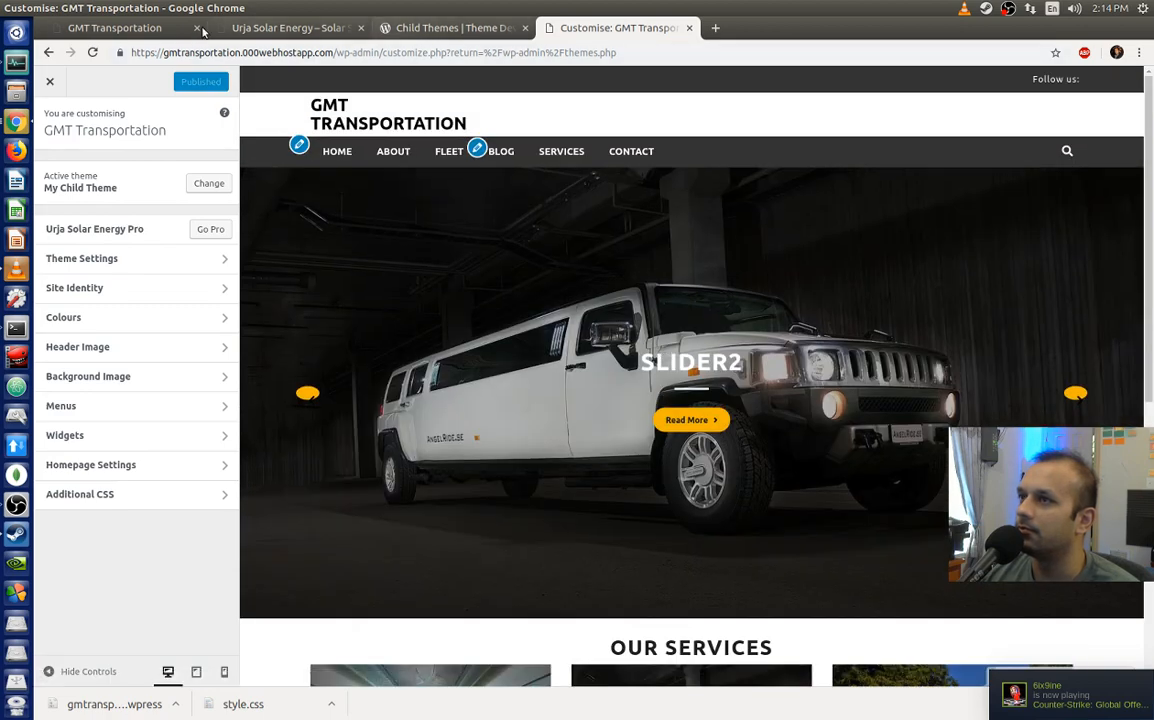
click(172, 30)
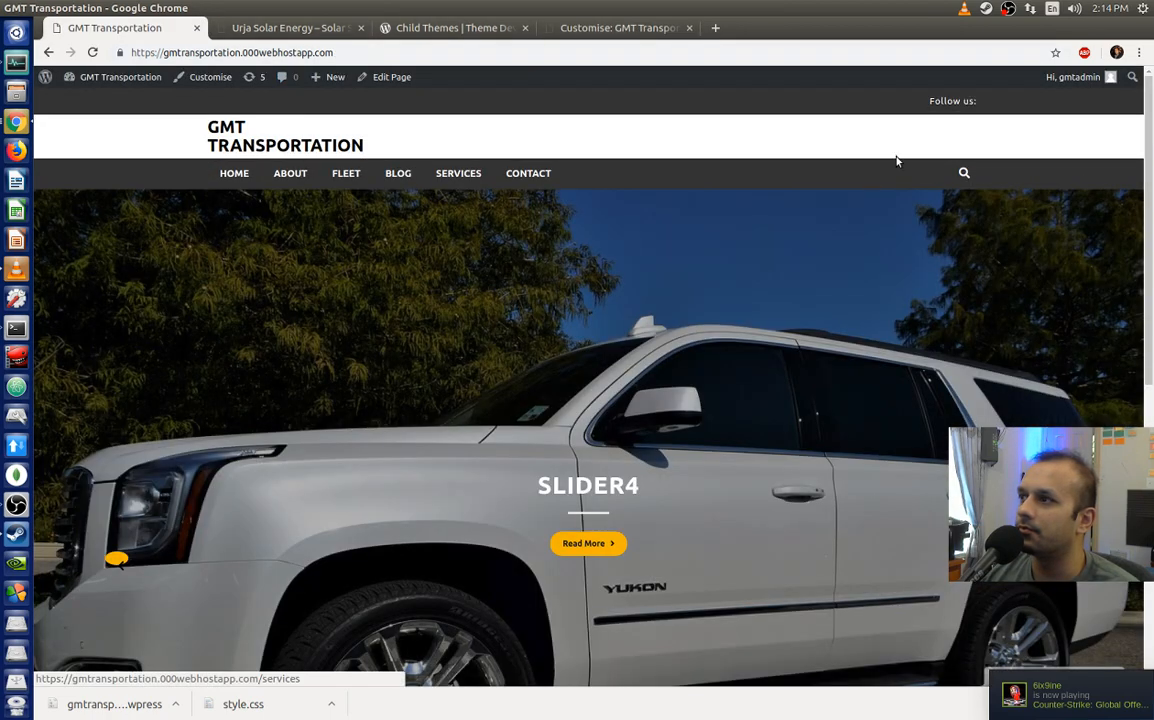
click(258, 32)
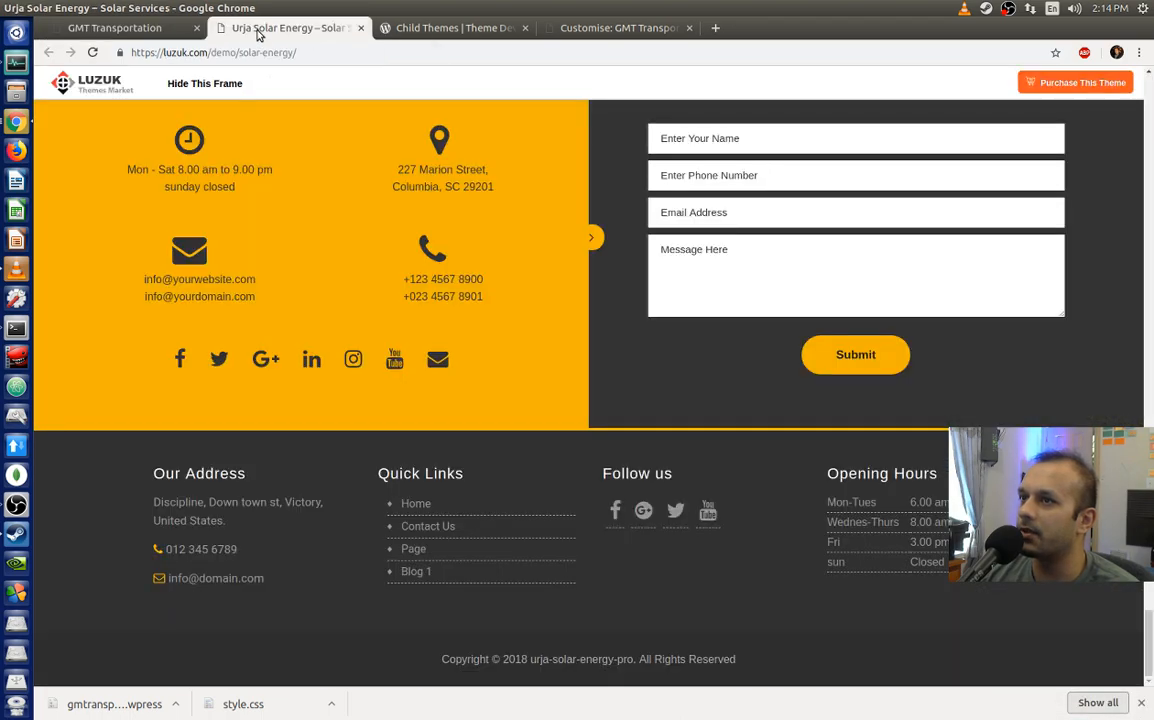
scroll(362, 273, up, 20)
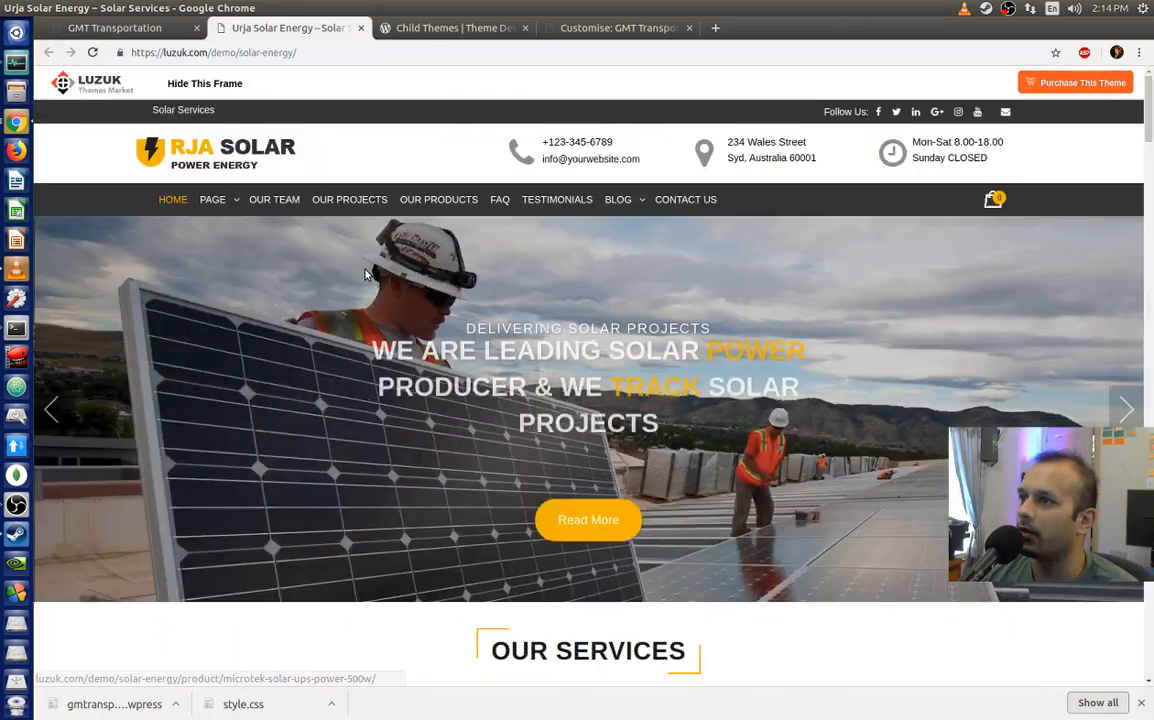
click(456, 28)
click(605, 28)
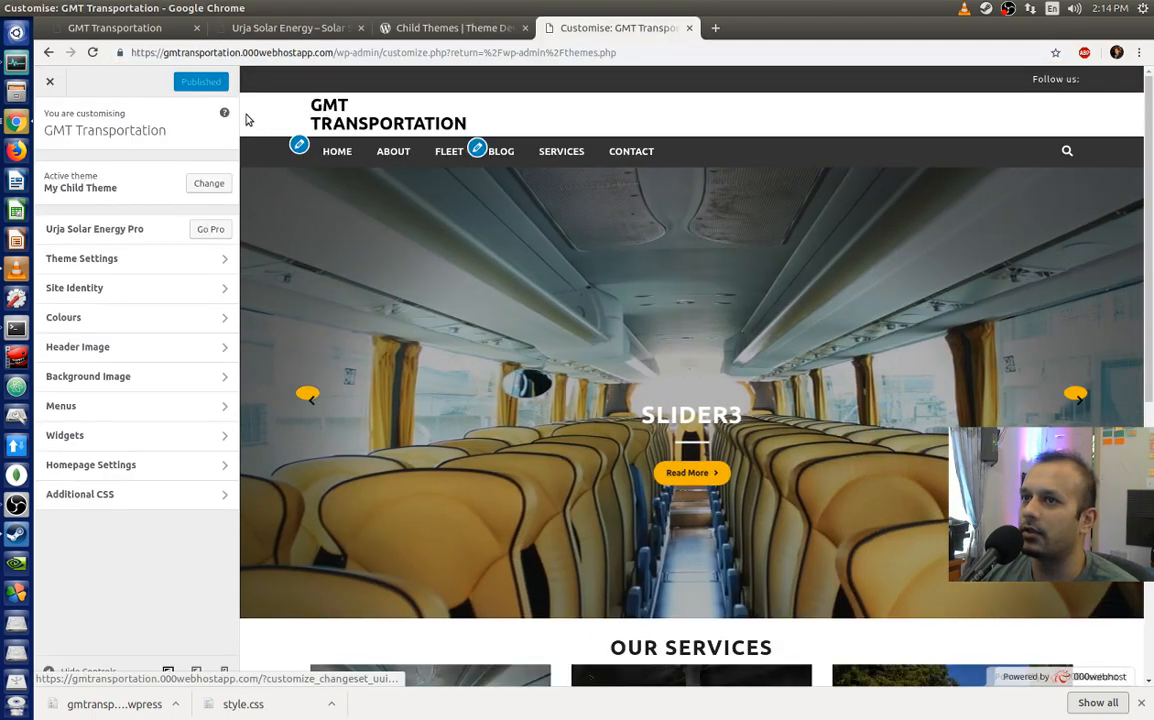
Step: Set the welcome text in the theme's Topbar settings to "Welcome to GM Transportation"
click(175, 261)
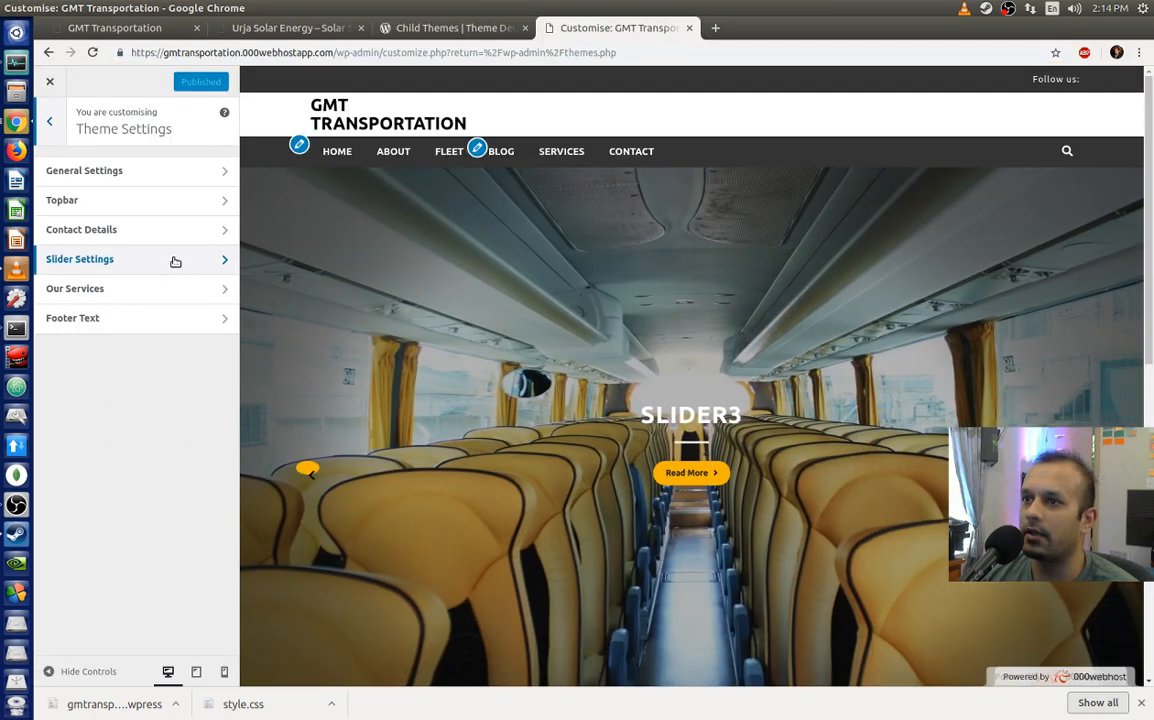
click(172, 181)
click(52, 119)
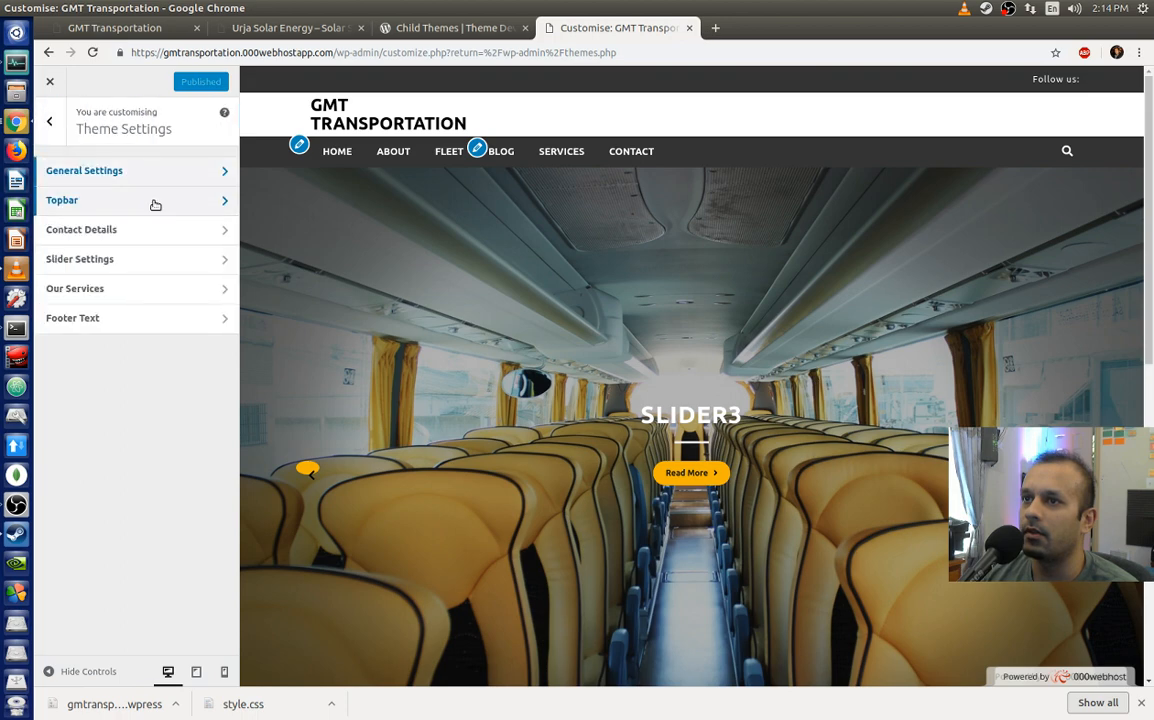
click(155, 203)
click(109, 207)
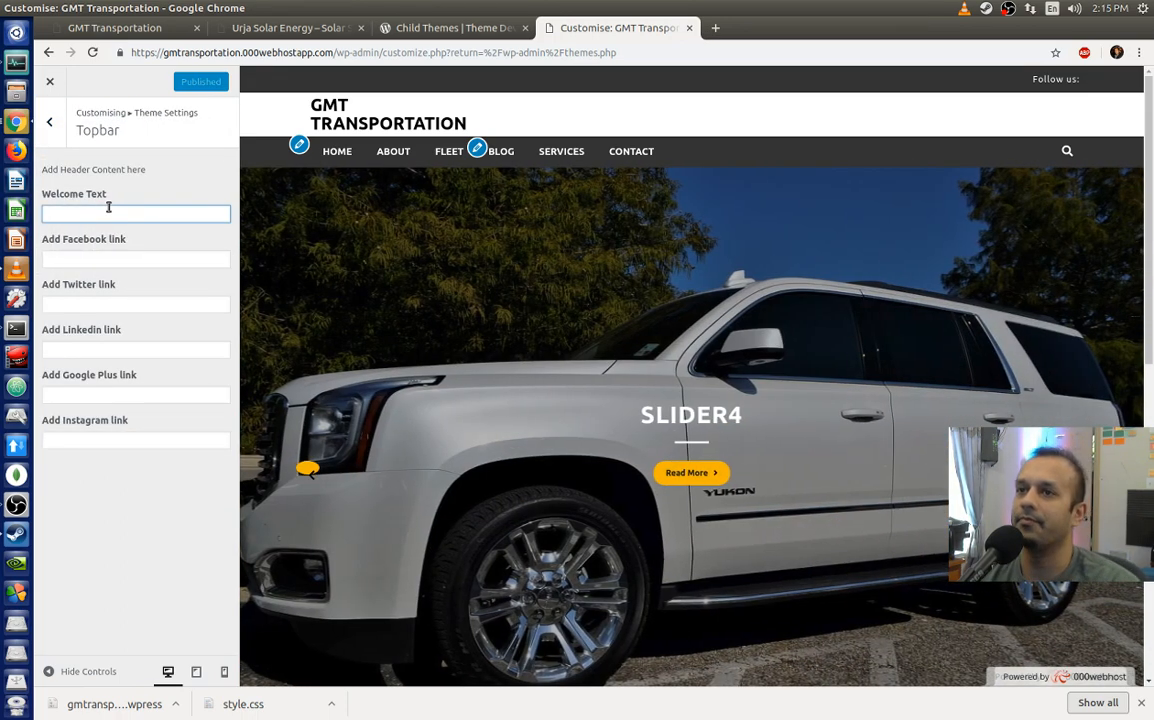
text(Welcome to GMT Transpo)
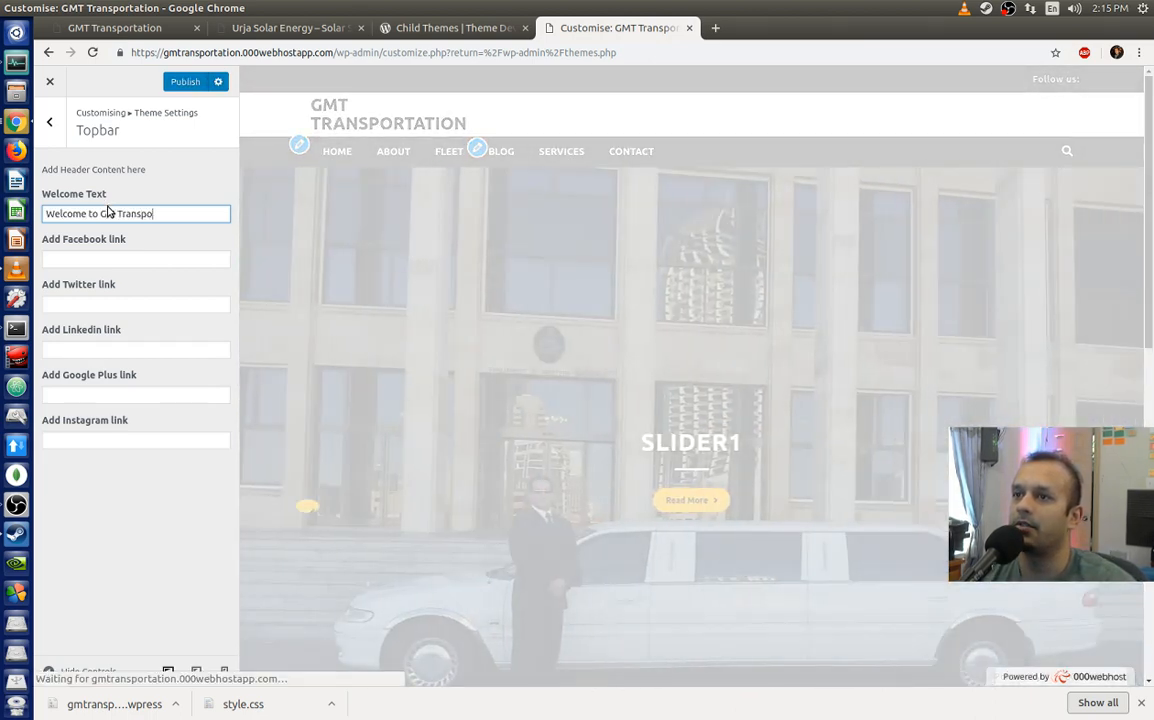
text(rtation)
Step: Set the topbar's Facebook, Twitter, Linkedin, Google Plus and Instagram links to "#" and publish the changes
key(Tab)
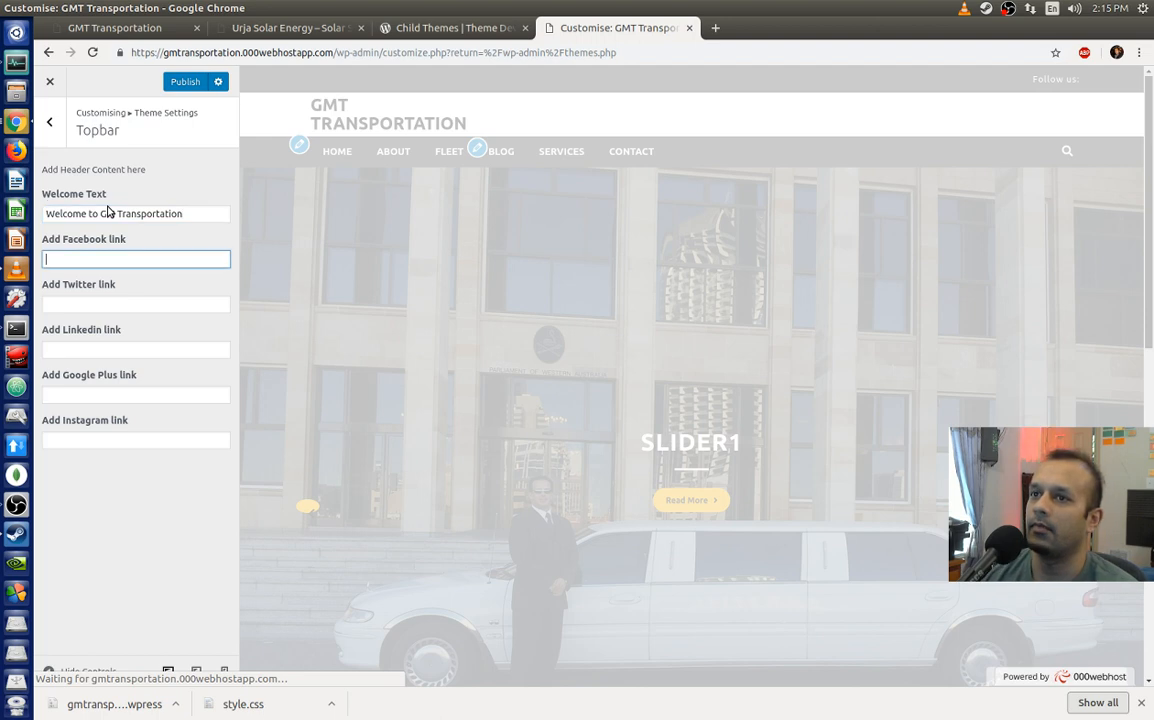
text(#)
key(Tab)
text(#)
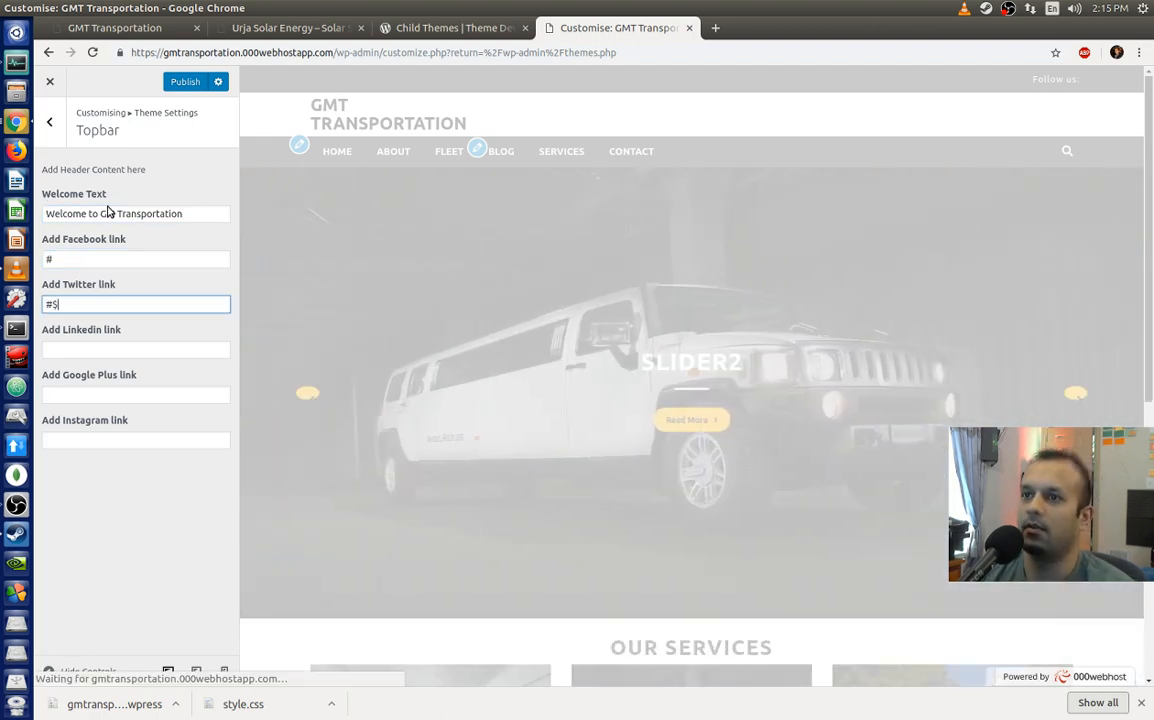
key(Tab)
key(Tab)
text(#)
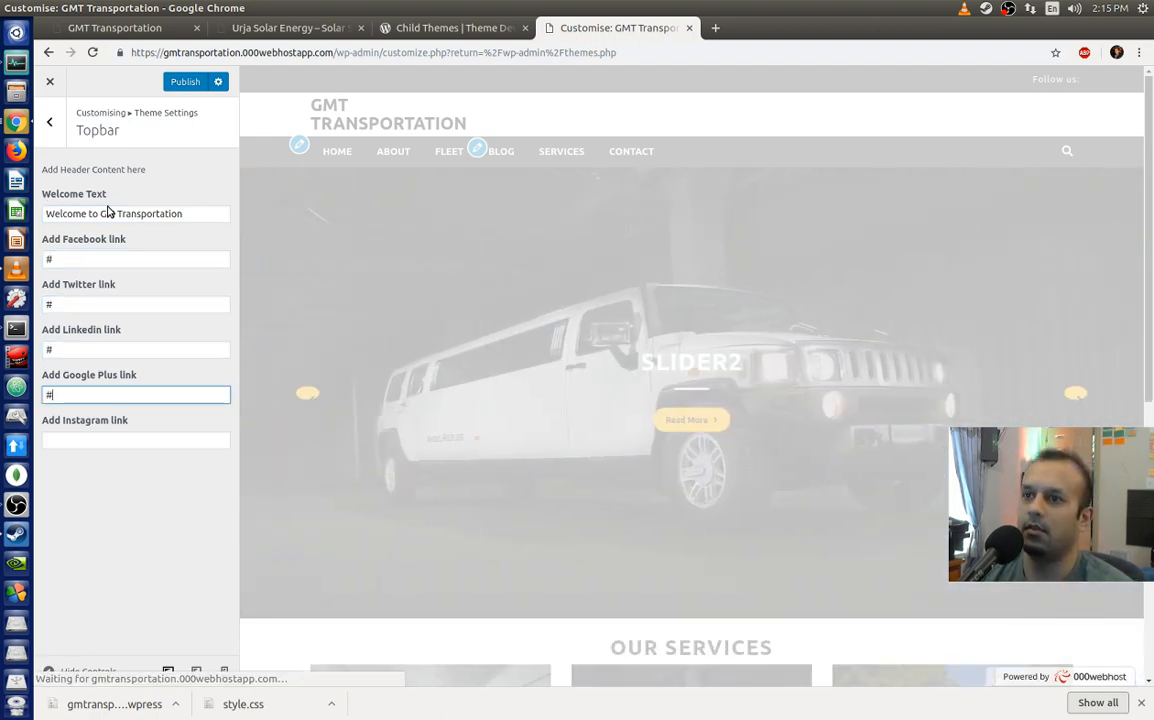
key(Tab)
text(#)
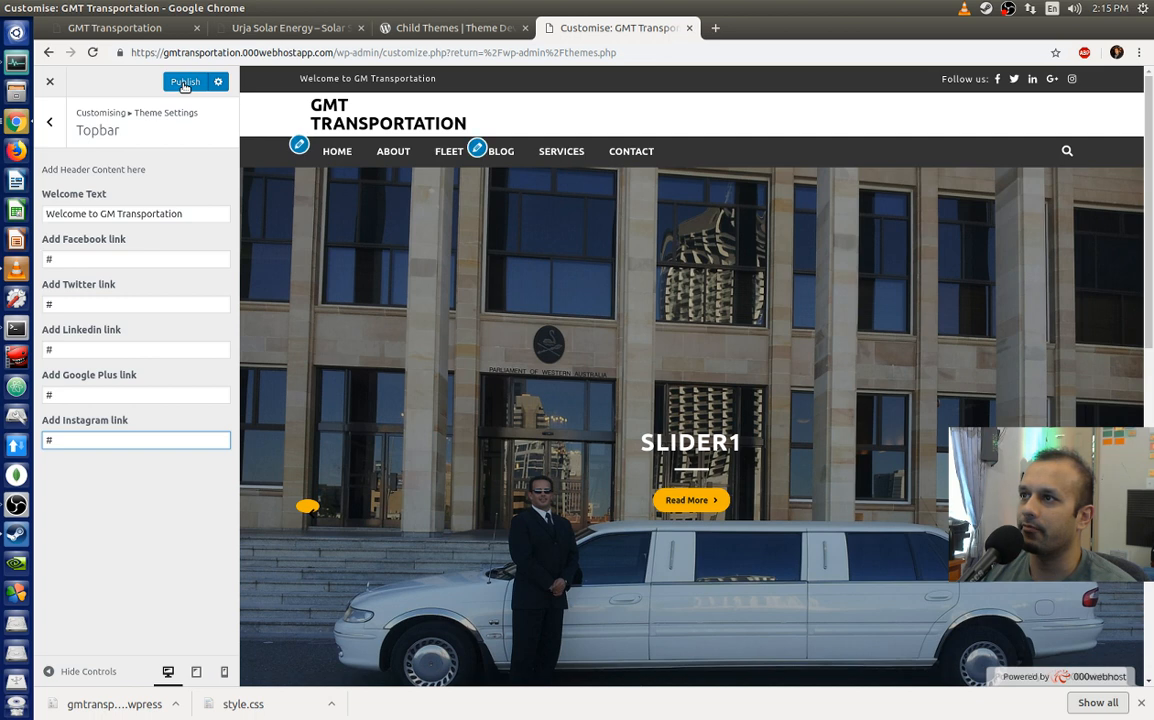
click(183, 86)
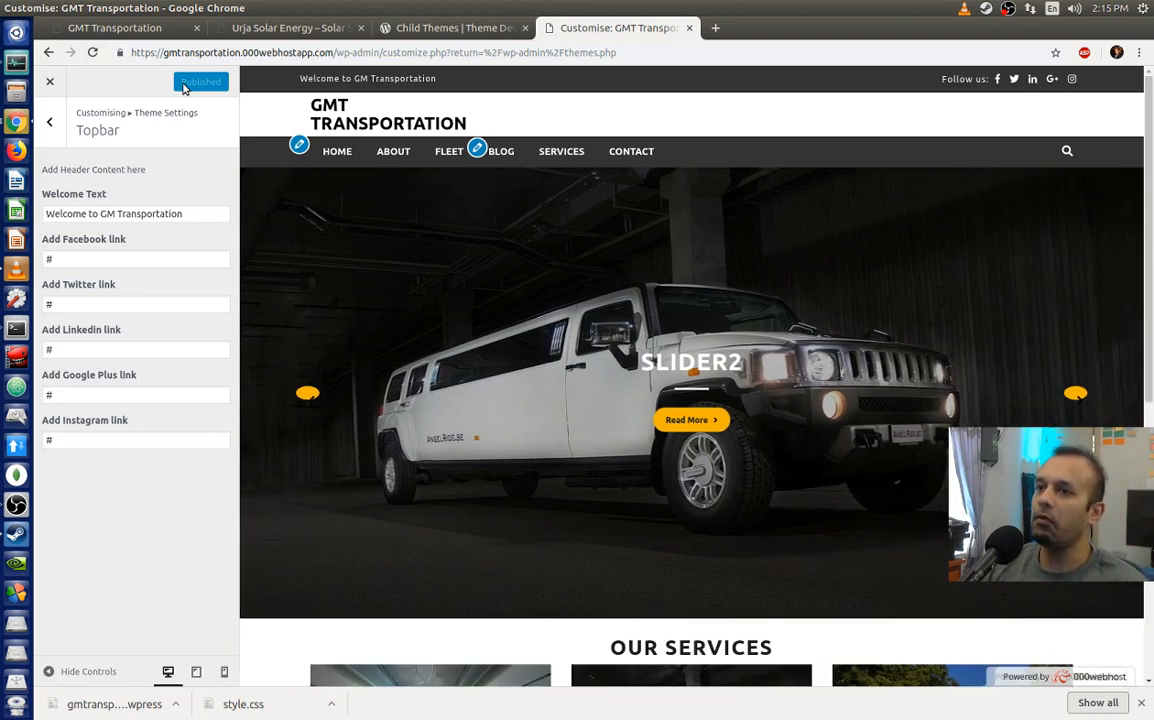
Step: Enter the business's contact number and email address in the theme's Contact Details settings
click(49, 121)
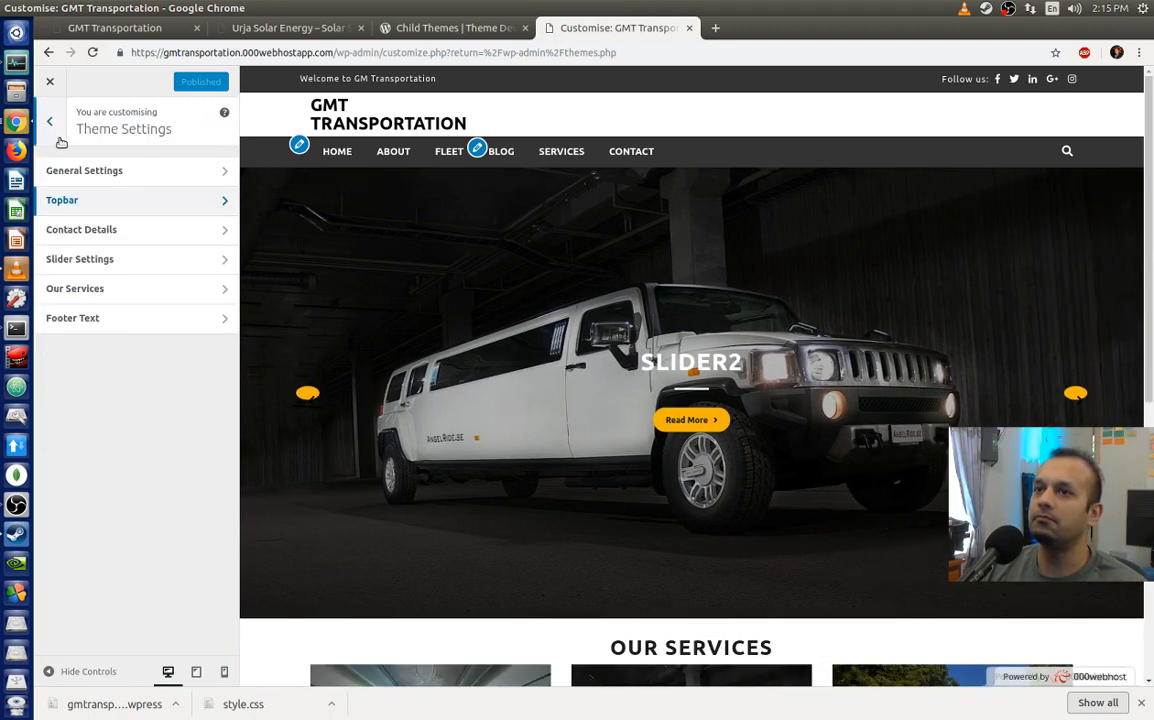
click(113, 231)
click(118, 188)
text(555-555-)
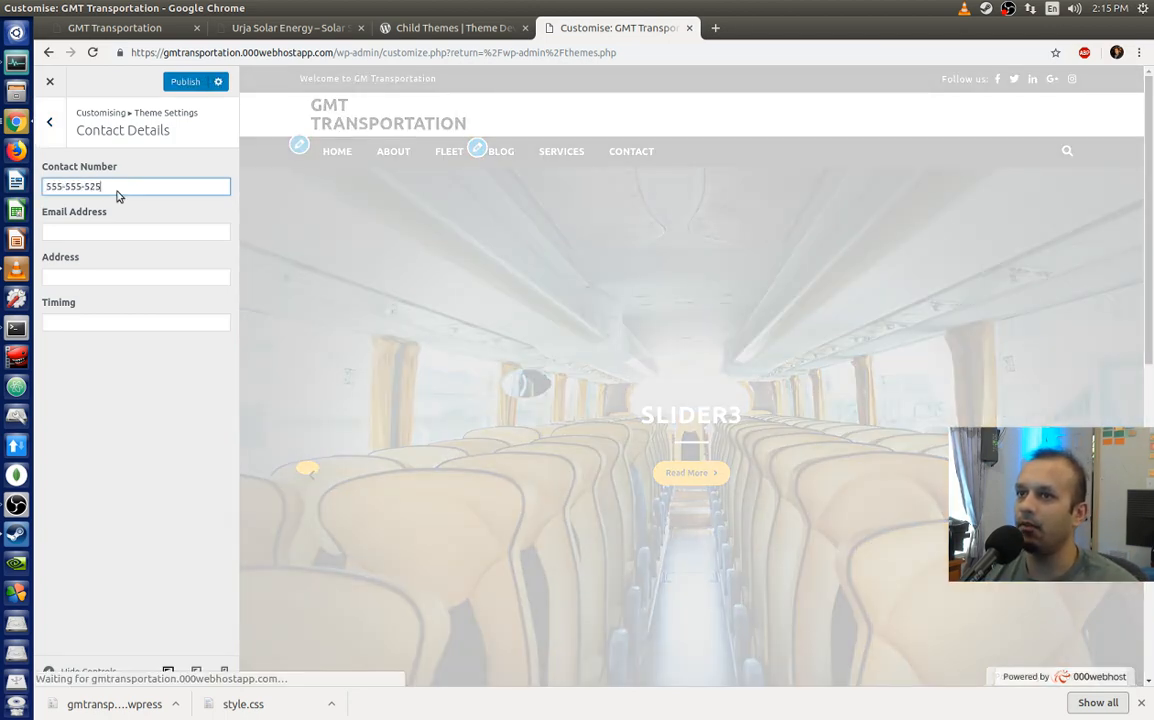
text(5)
text(555)
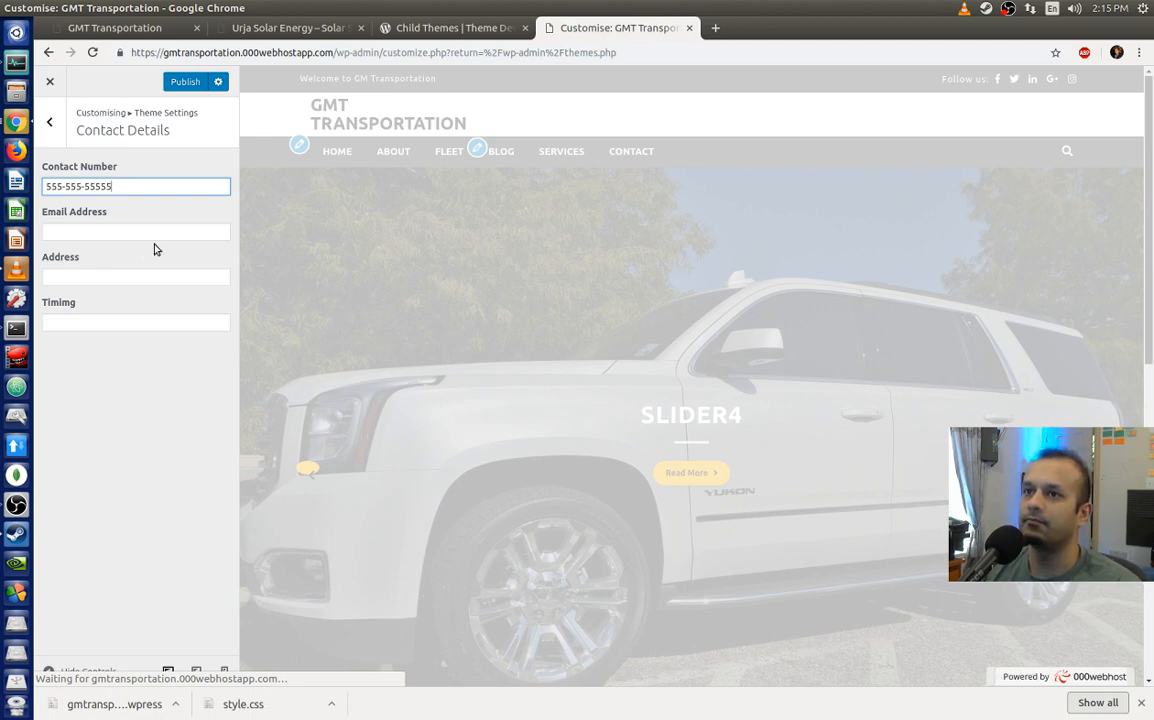
click(155, 232)
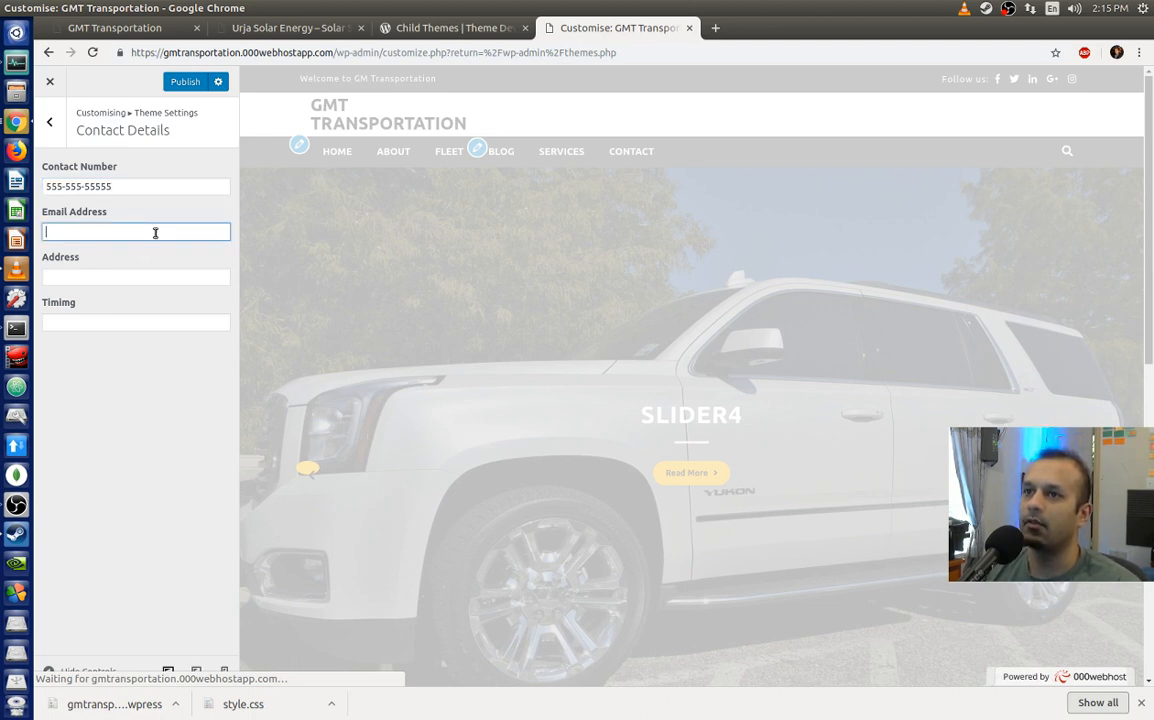
text(email@)
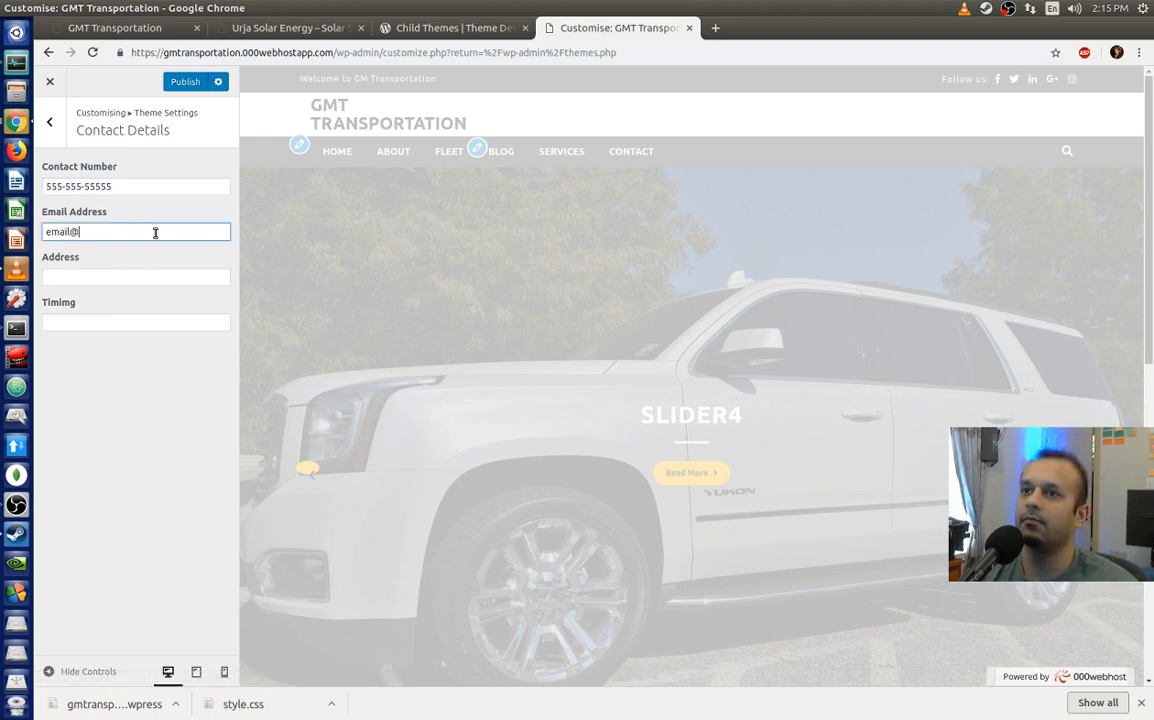
text(email.com)
key(Tab)
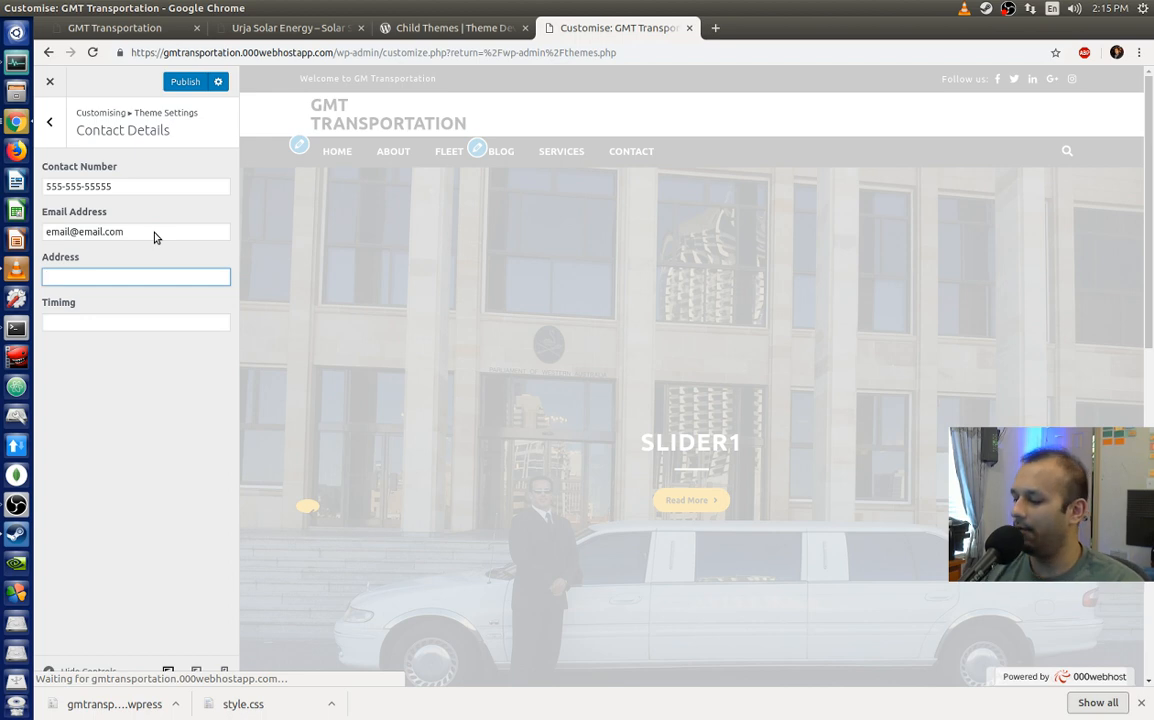
Step: Fill in the business's full postal address in the Contact Details settings
text(555 Du)
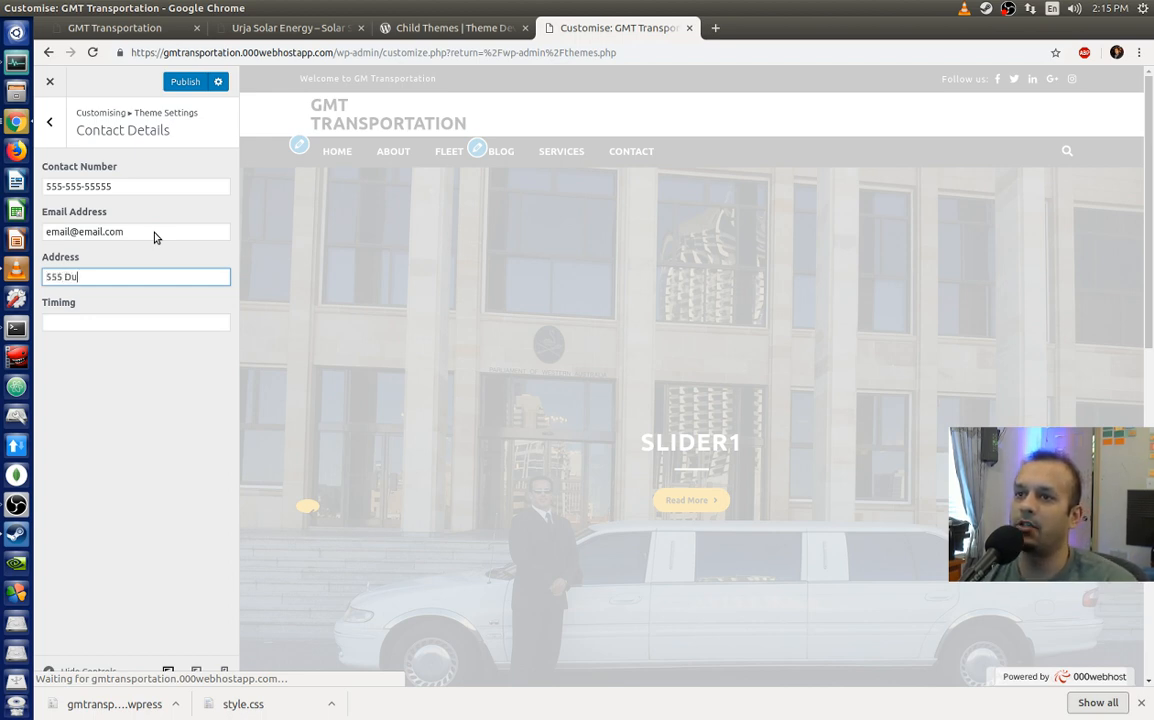
text(mmy)
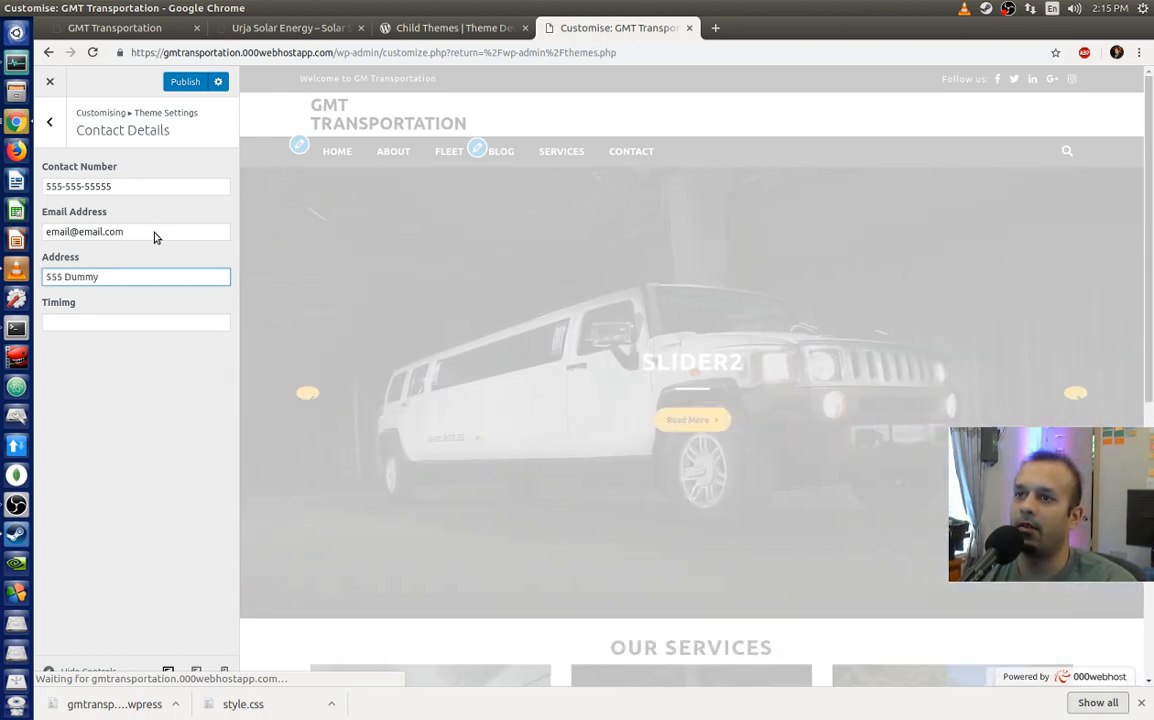
text( Ave, )
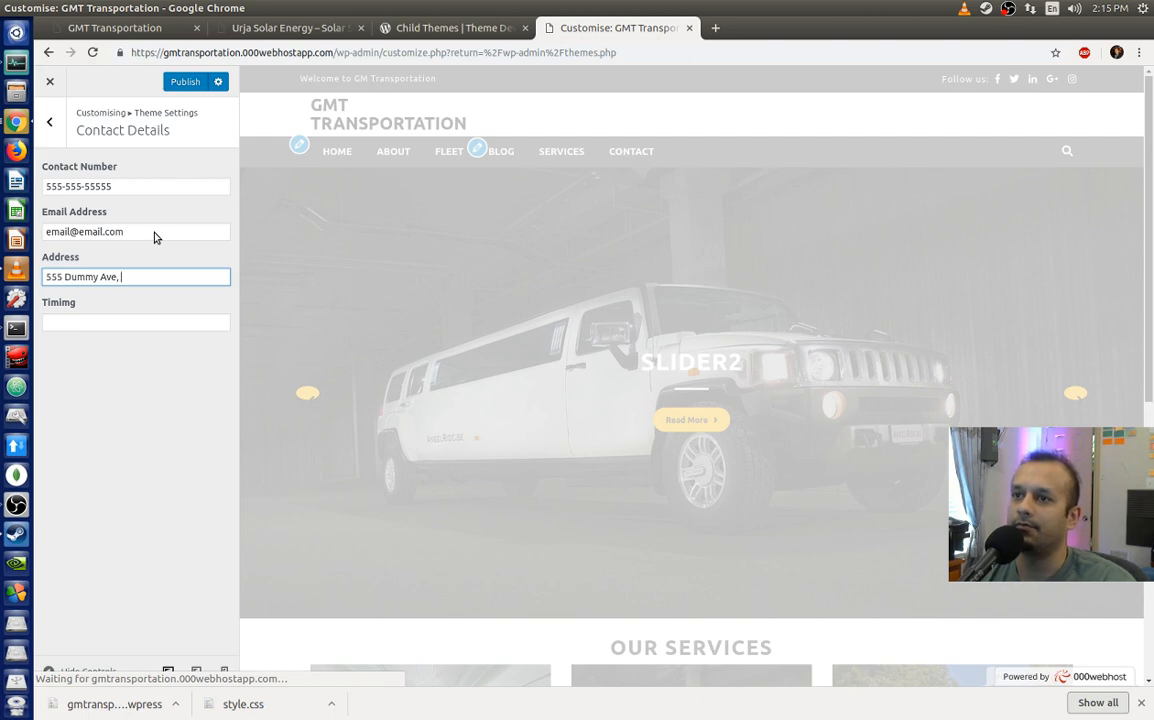
text(Dallas,)
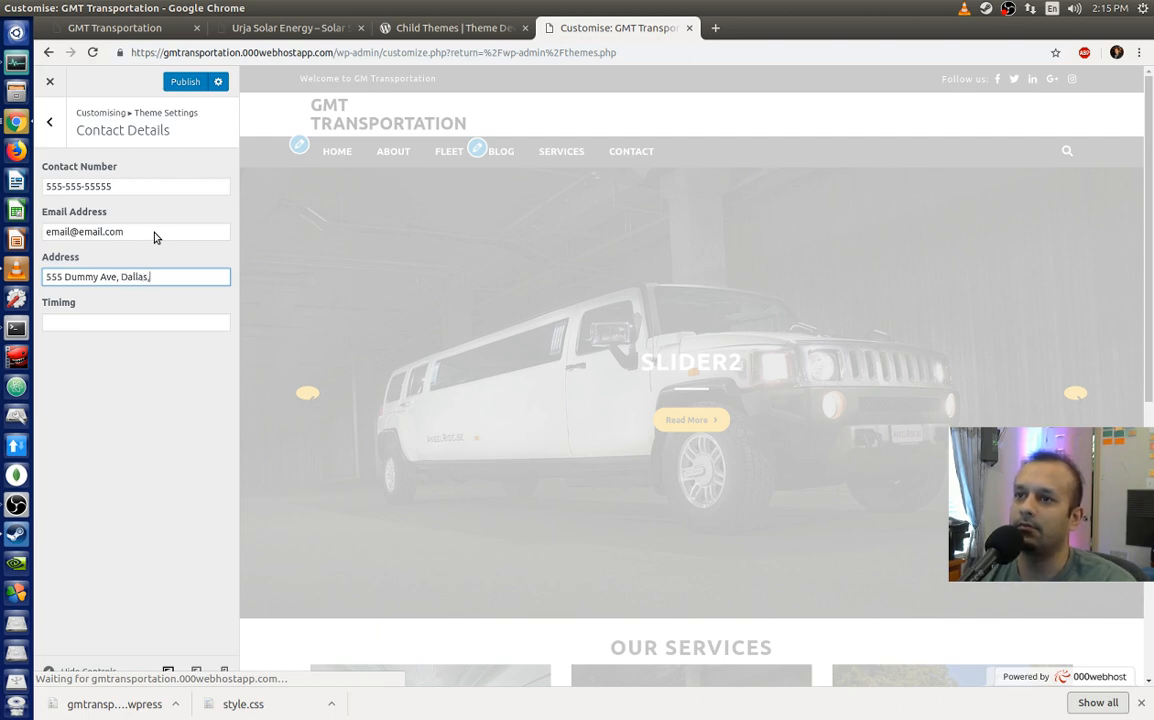
text( Tx)
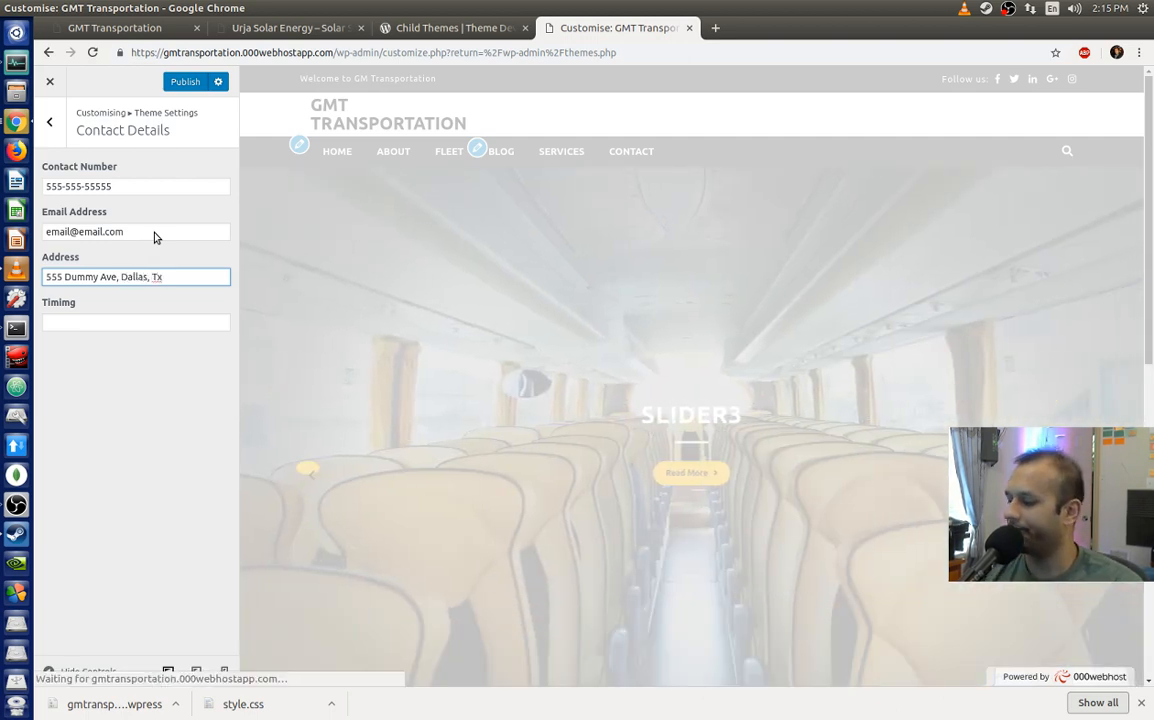
text( 77777)
key(Tab)
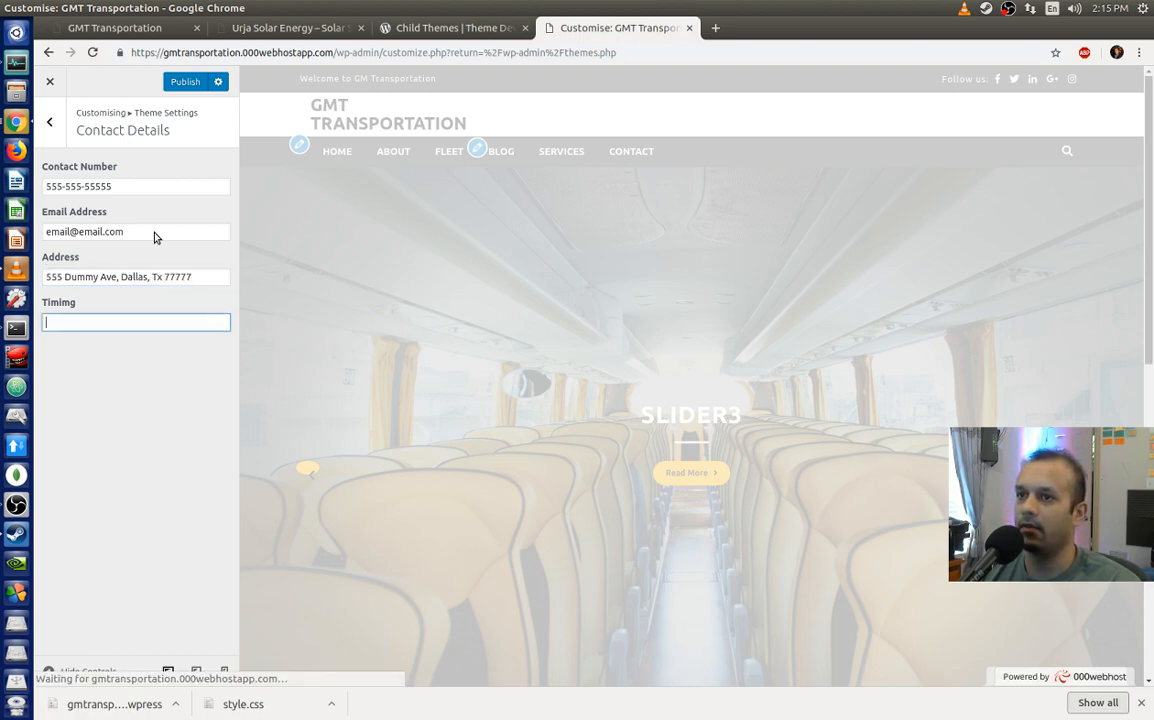
Step: Set the business hours in the Contact Details settings to "9am - 10pm"
text(9)
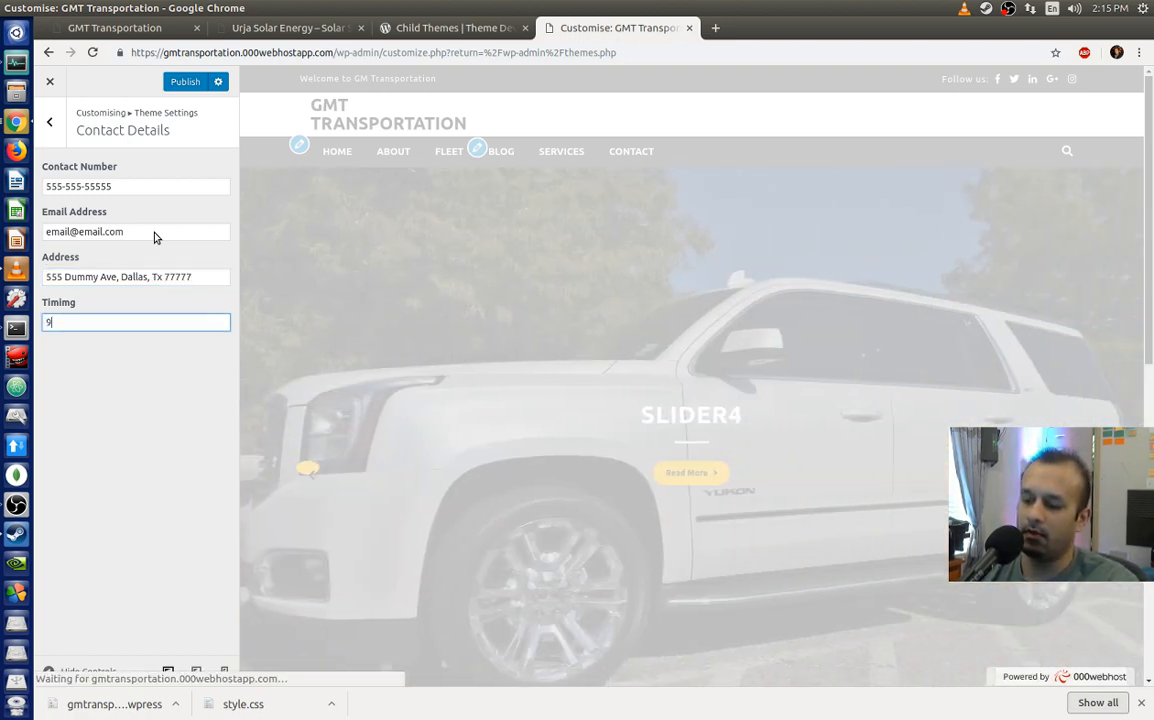
text(am -)
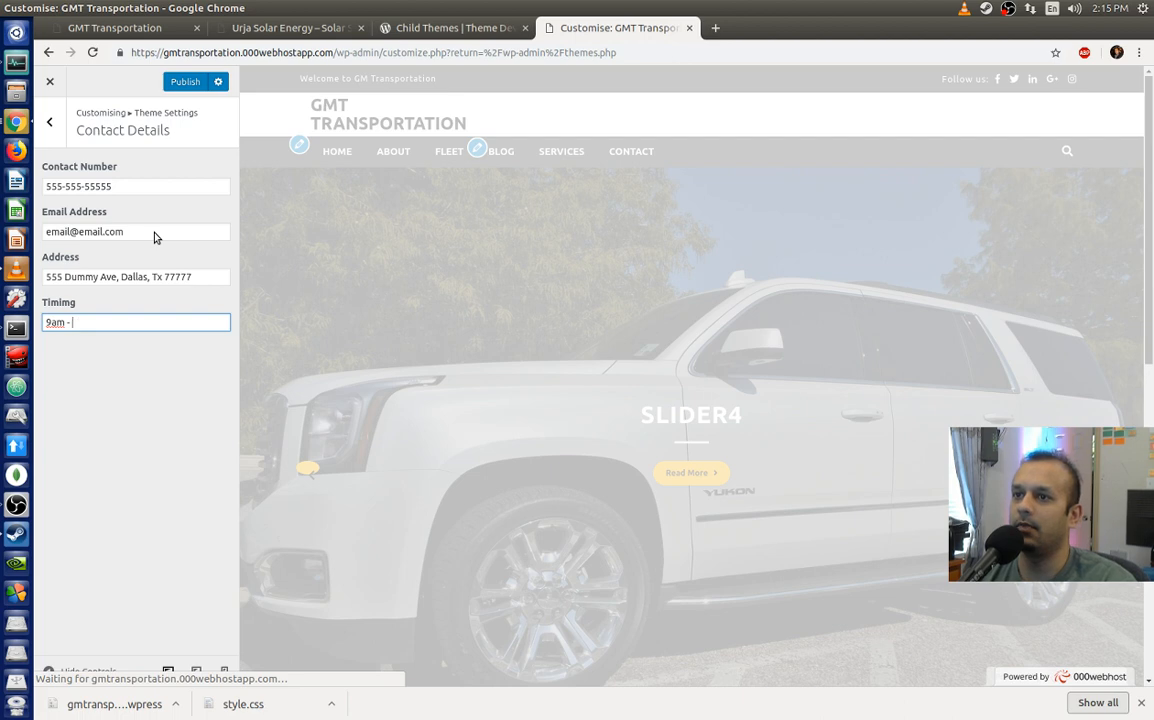
text( 10pm)
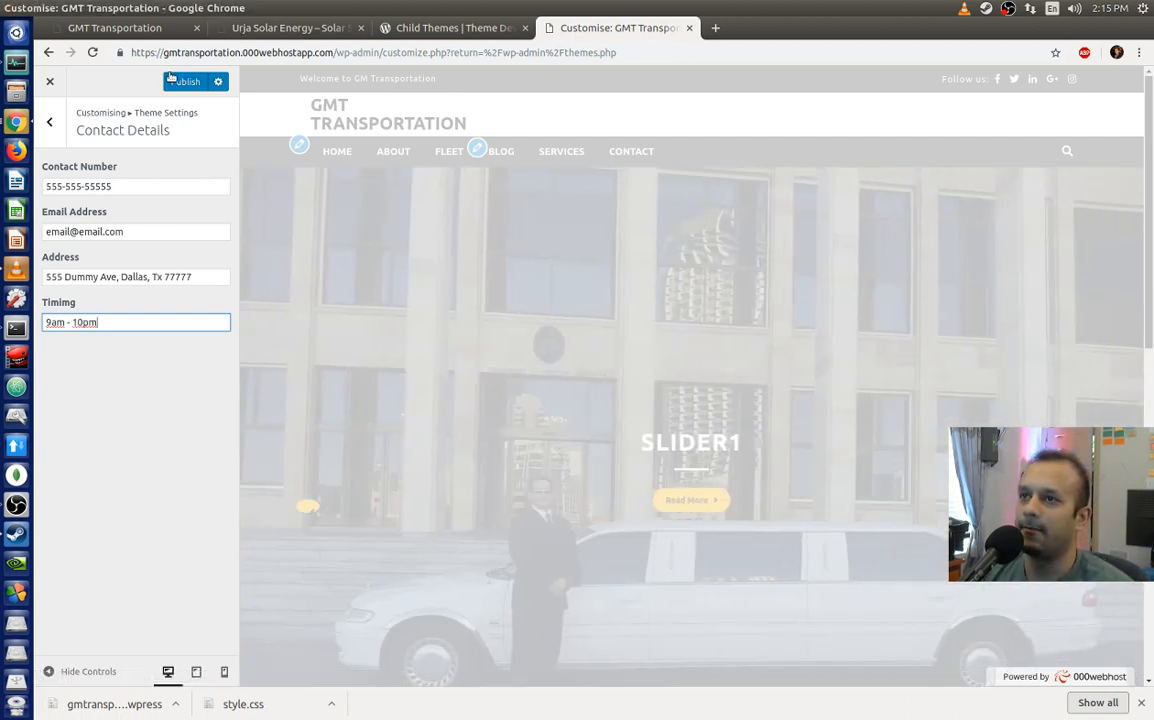
Step: Publish the contact details and return to the Theme Settings overview
click(172, 80)
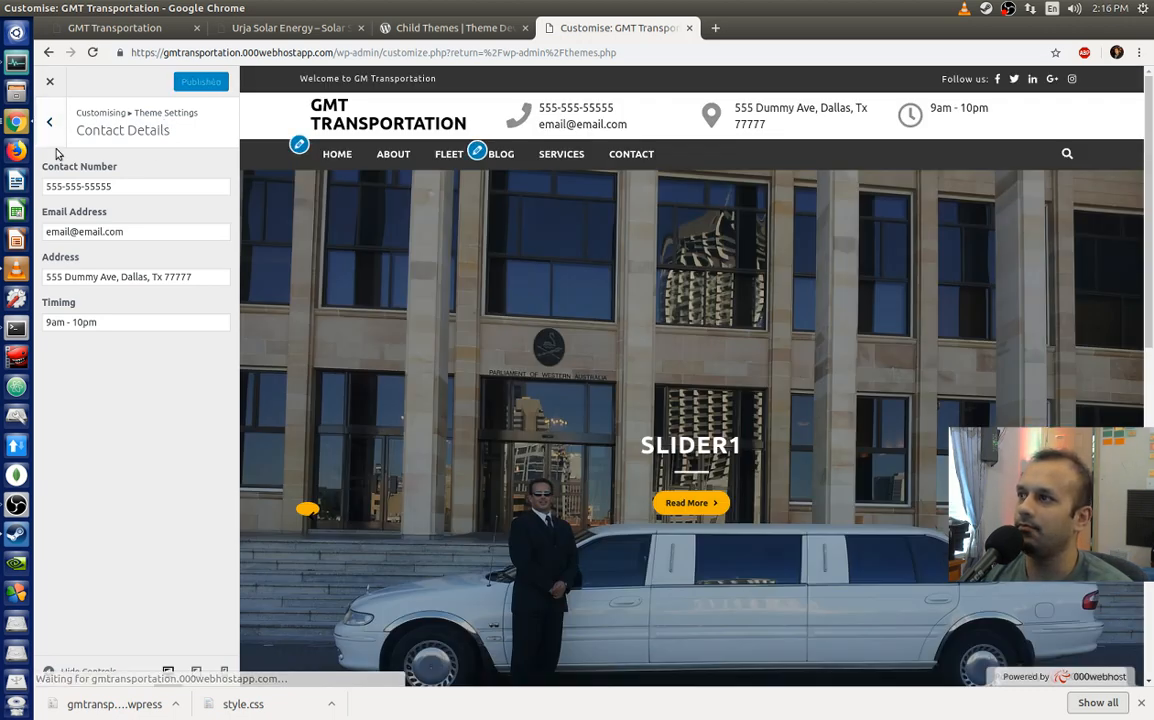
click(54, 122)
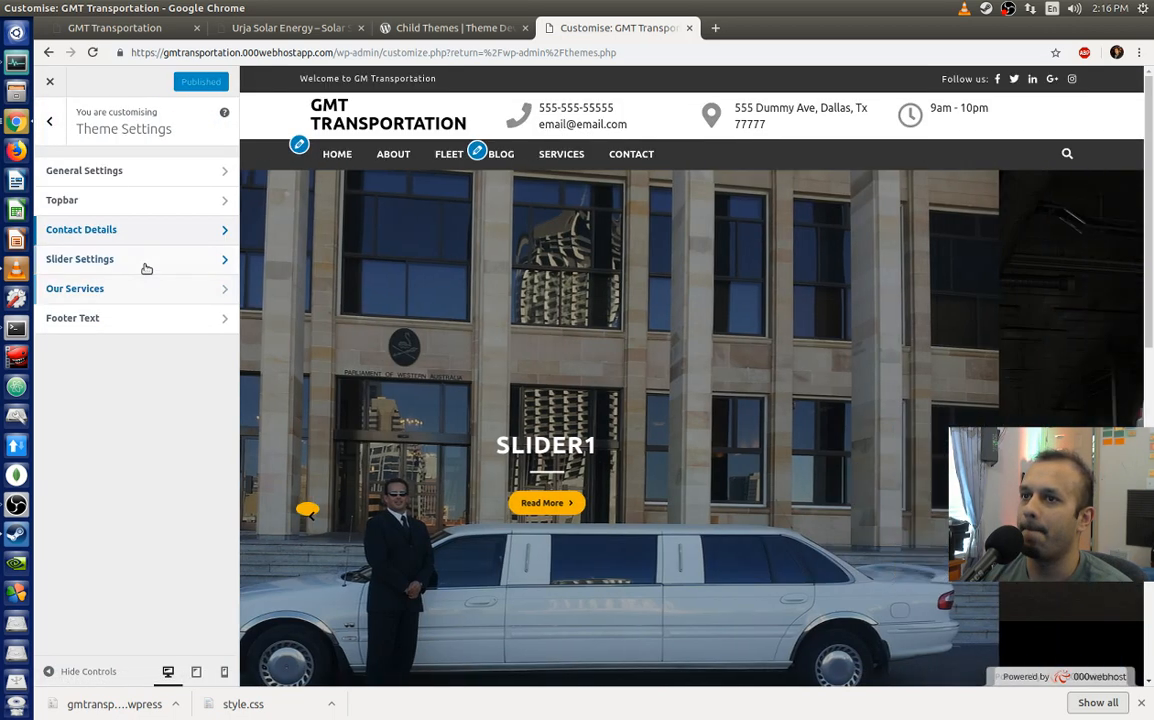
click(147, 264)
click(51, 121)
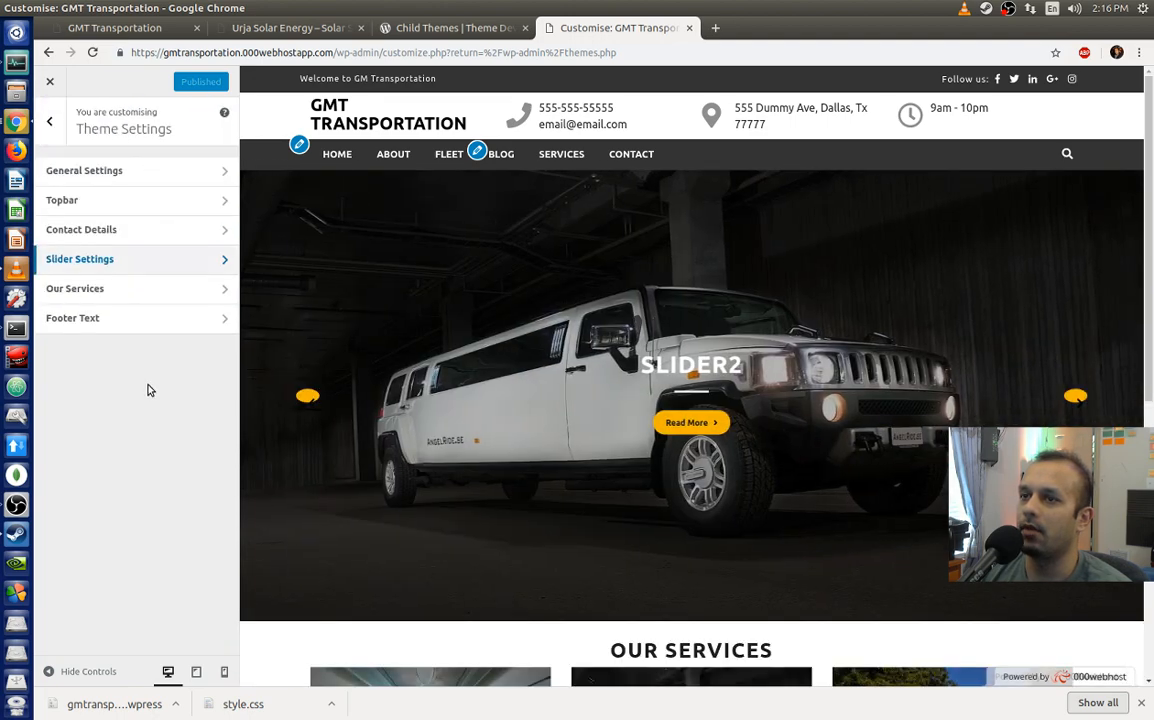
Step: Compare the homepage sections in the preview and on the reloaded GMT Transportation site with those of the Urja Solar Energy demo
scroll(1017, 349, down, 3)
scroll(1017, 349, down, 7)
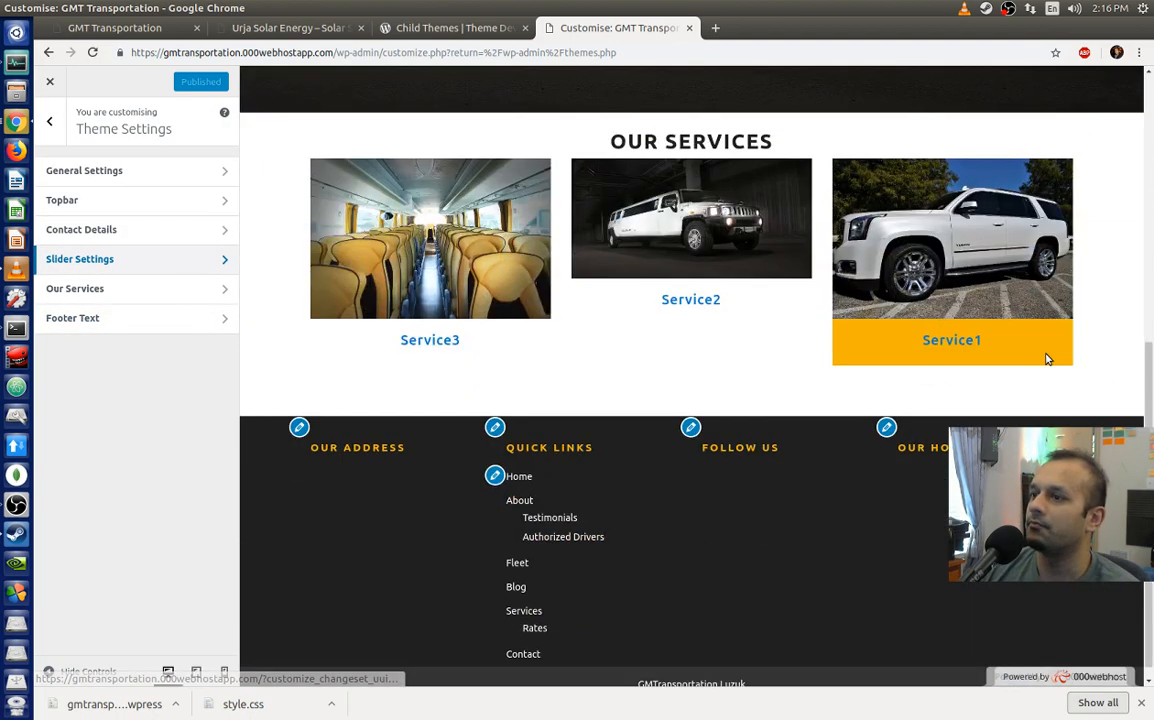
scroll(1047, 360, up, 4)
click(112, 26)
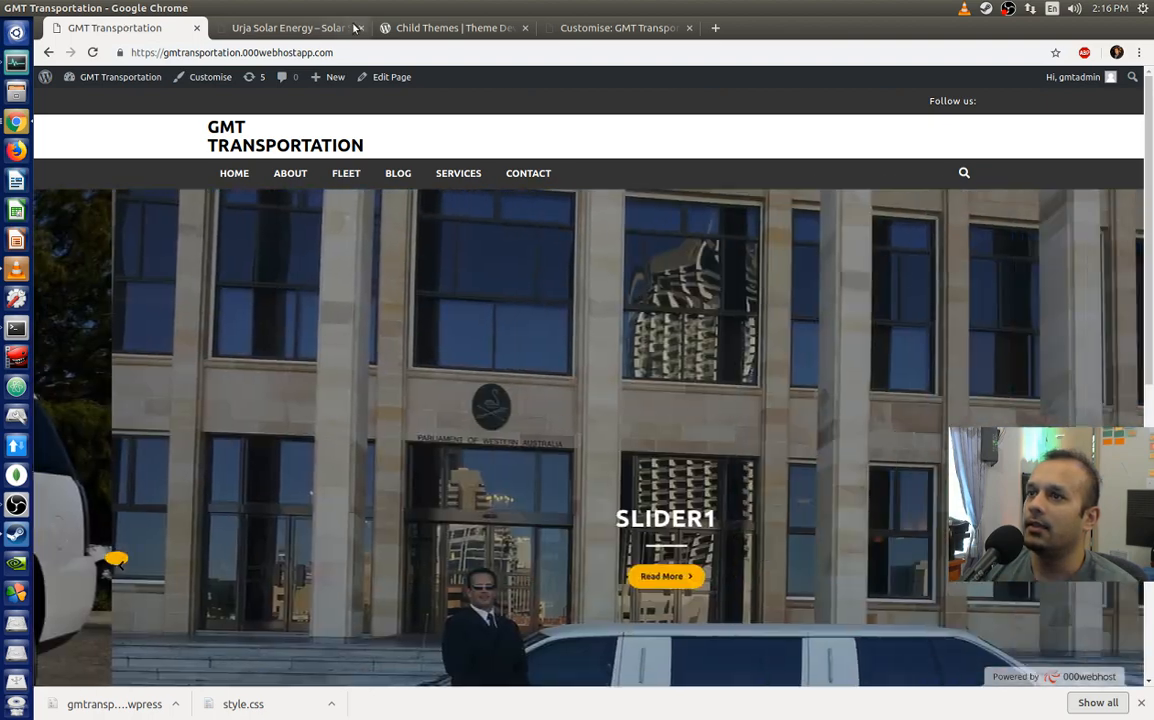
scroll(837, 308, down, 5)
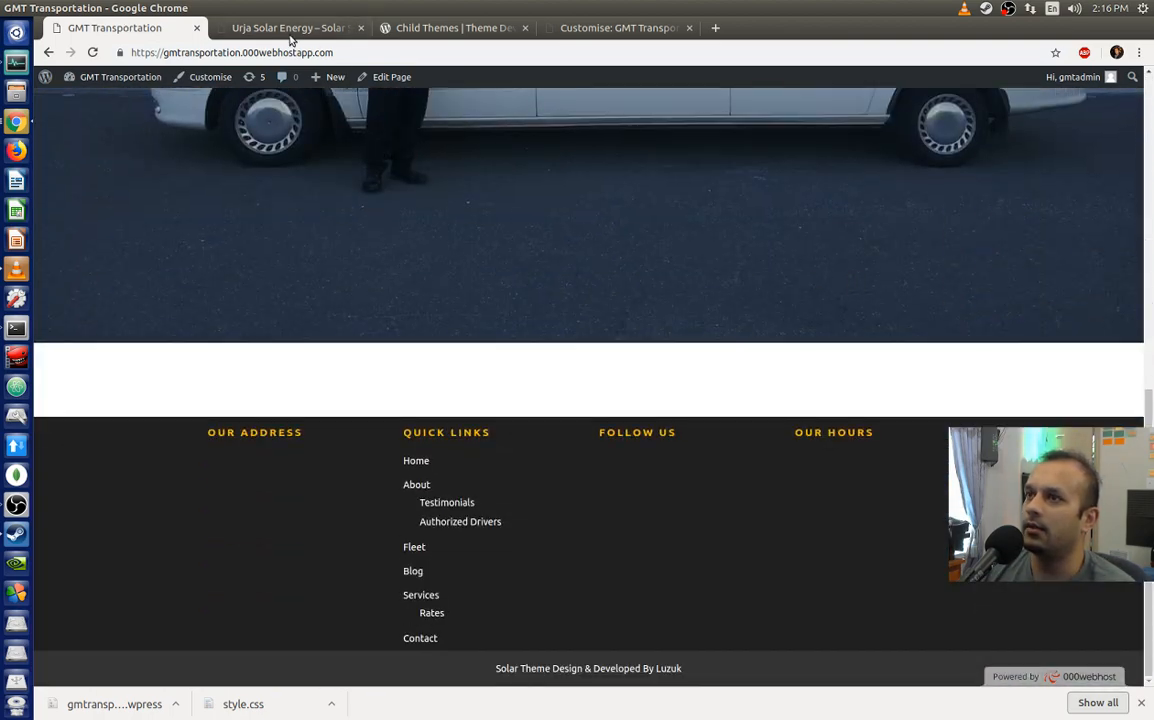
click(93, 52)
click(320, 27)
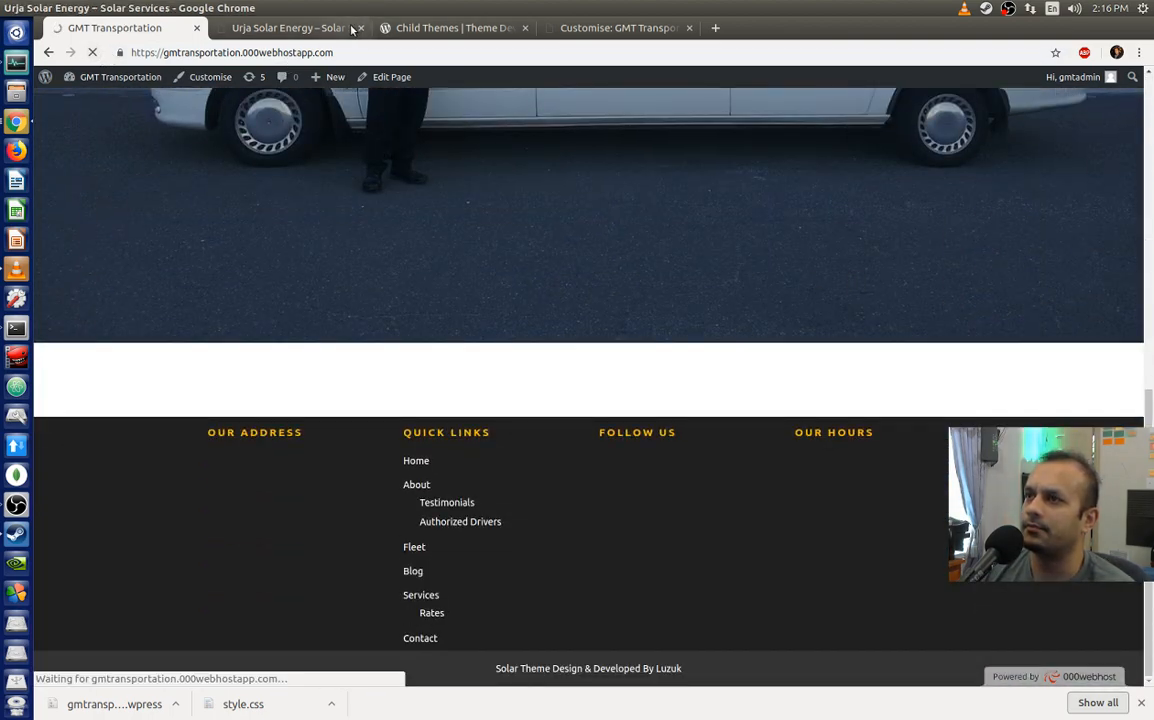
scroll(922, 320, down, 12)
scroll(829, 283, up, 2)
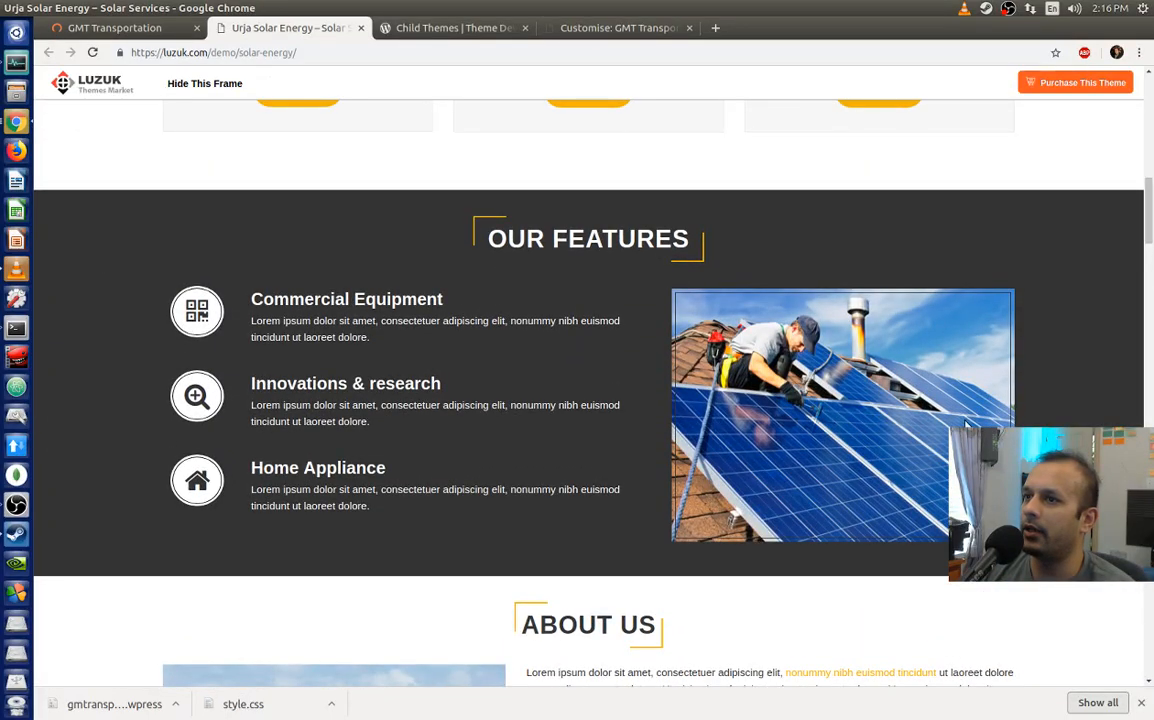
click(143, 34)
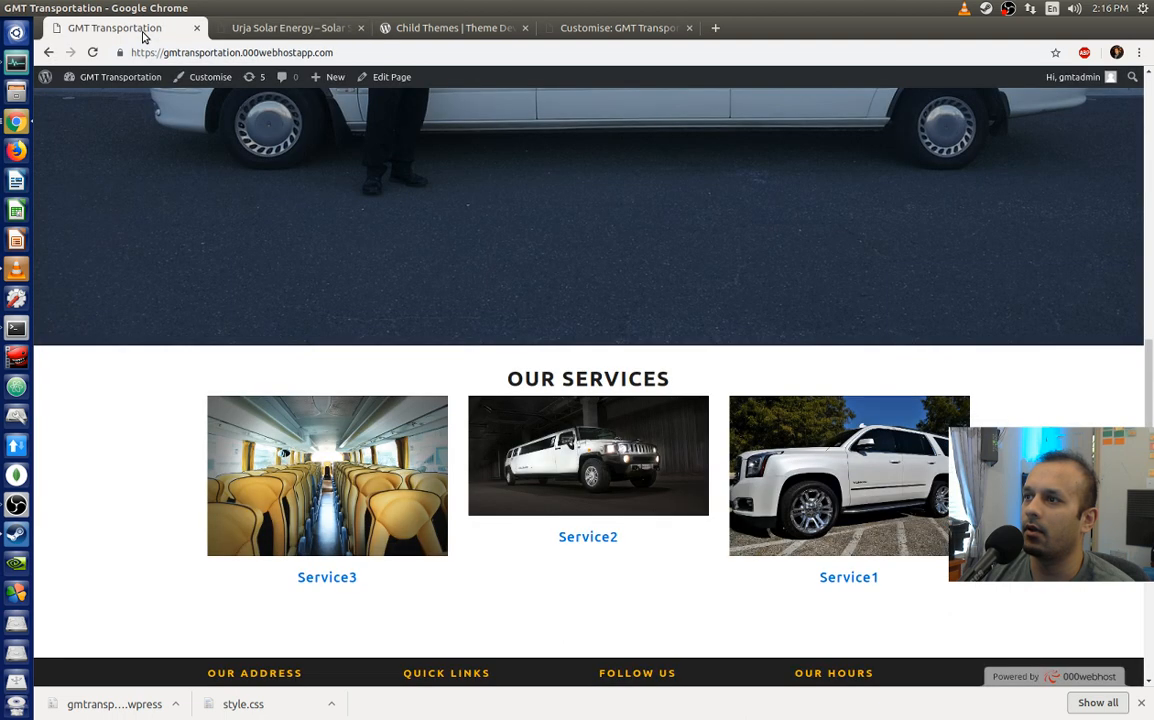
click(266, 27)
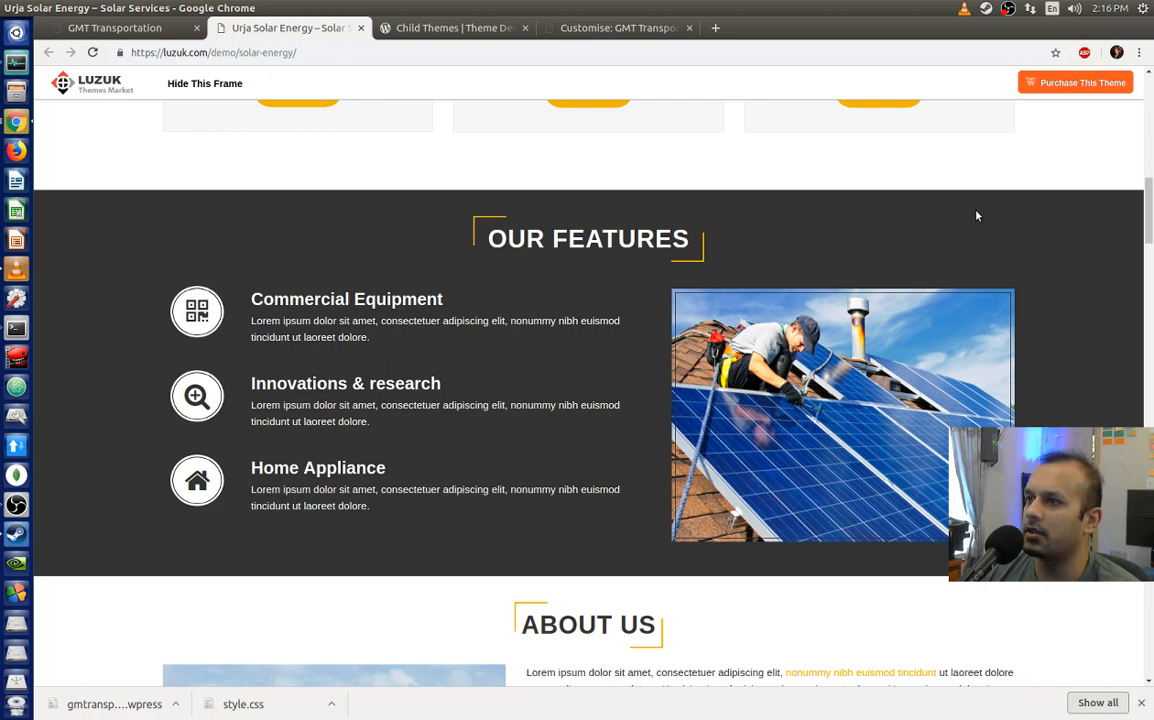
Step: Read the WordPress Child Themes handbook sections on adding template files, using functions.php and referencing other files
click(462, 27)
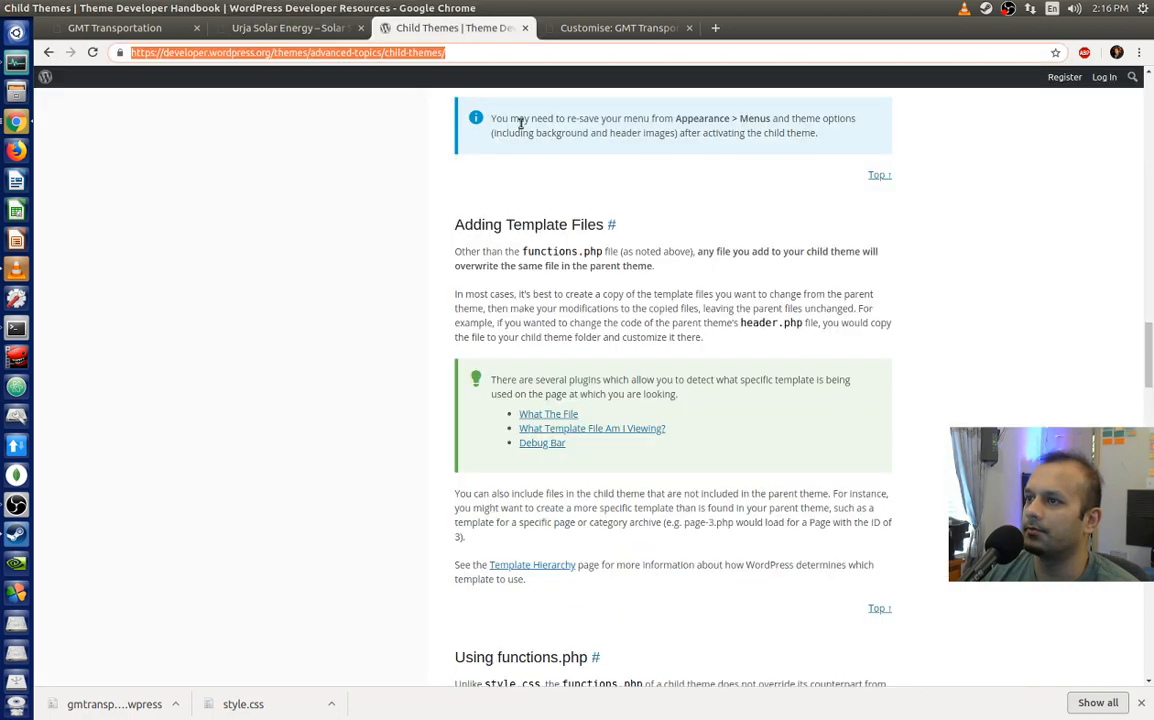
scroll(955, 390, down, 4)
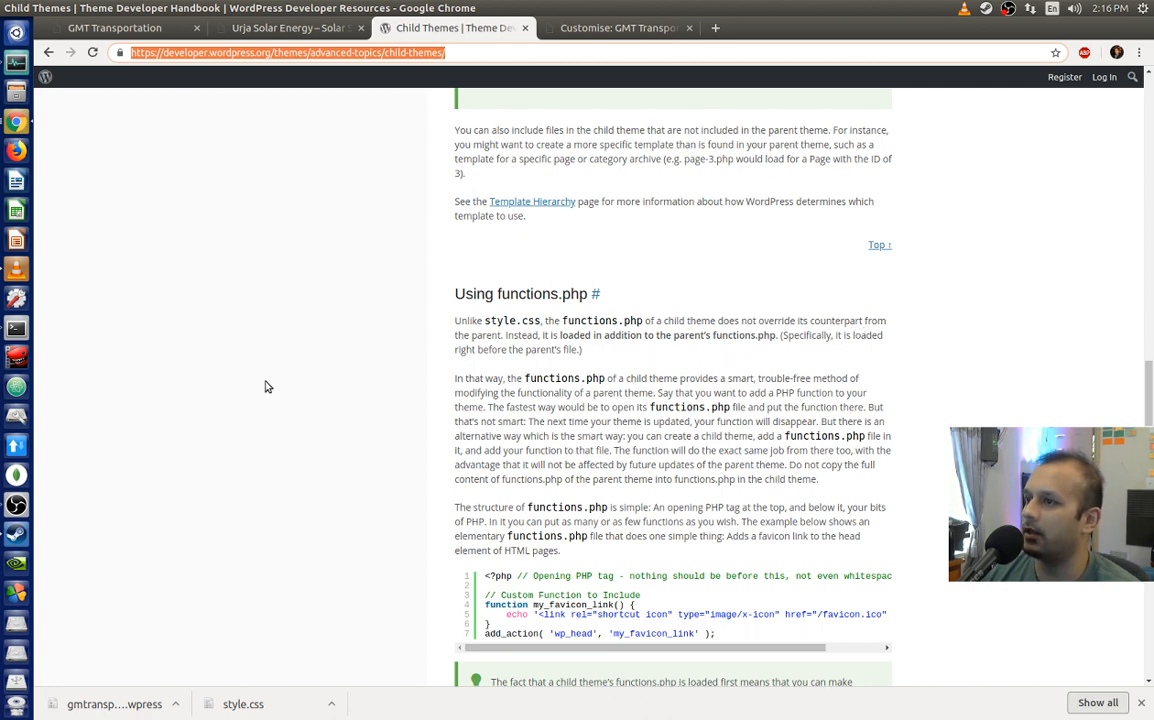
scroll(500, 376, down, 1)
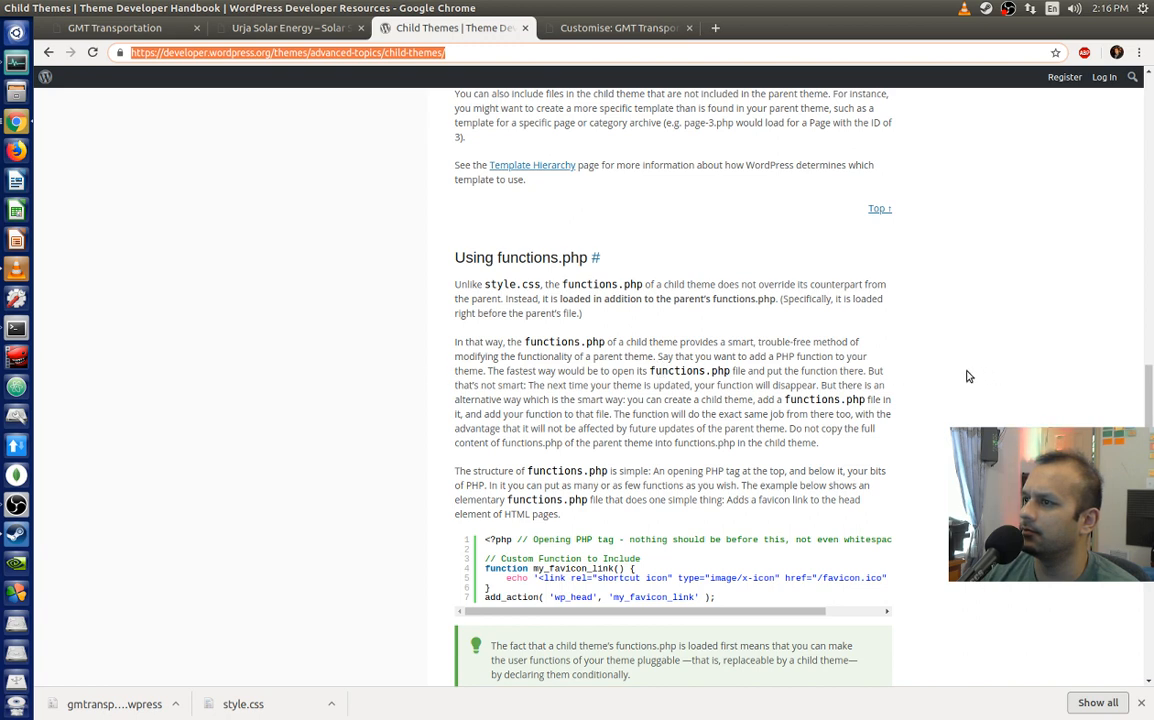
scroll(487, 395, down, 2)
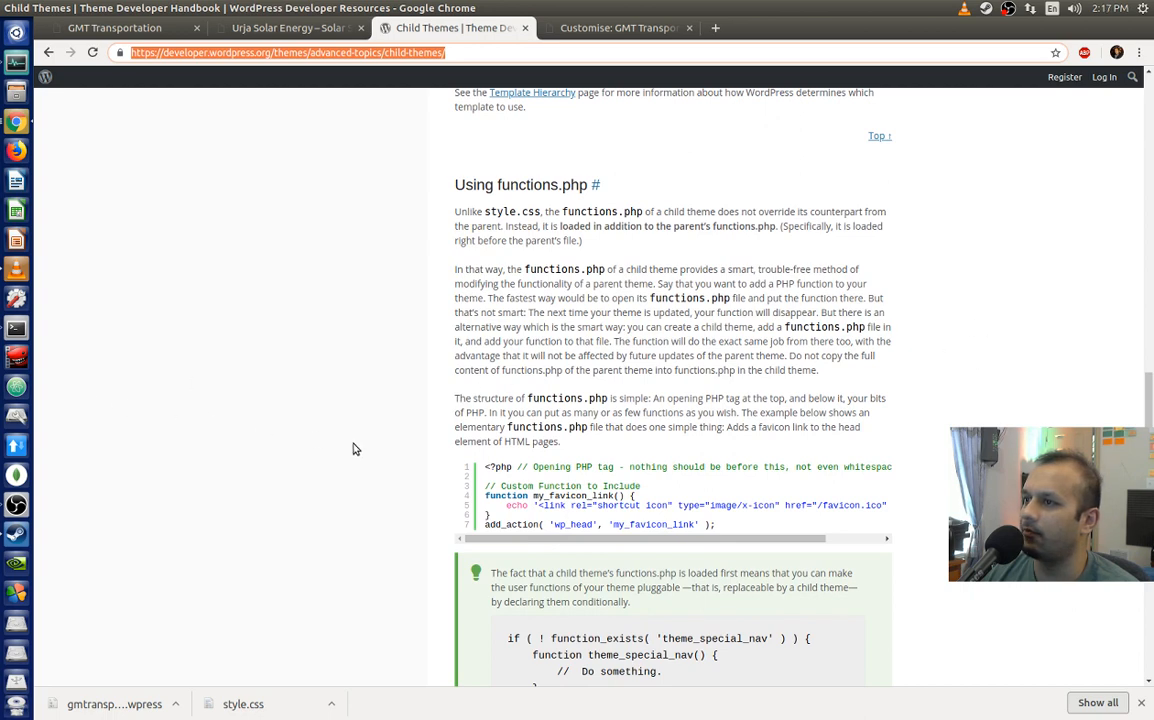
scroll(353, 449, down, 2)
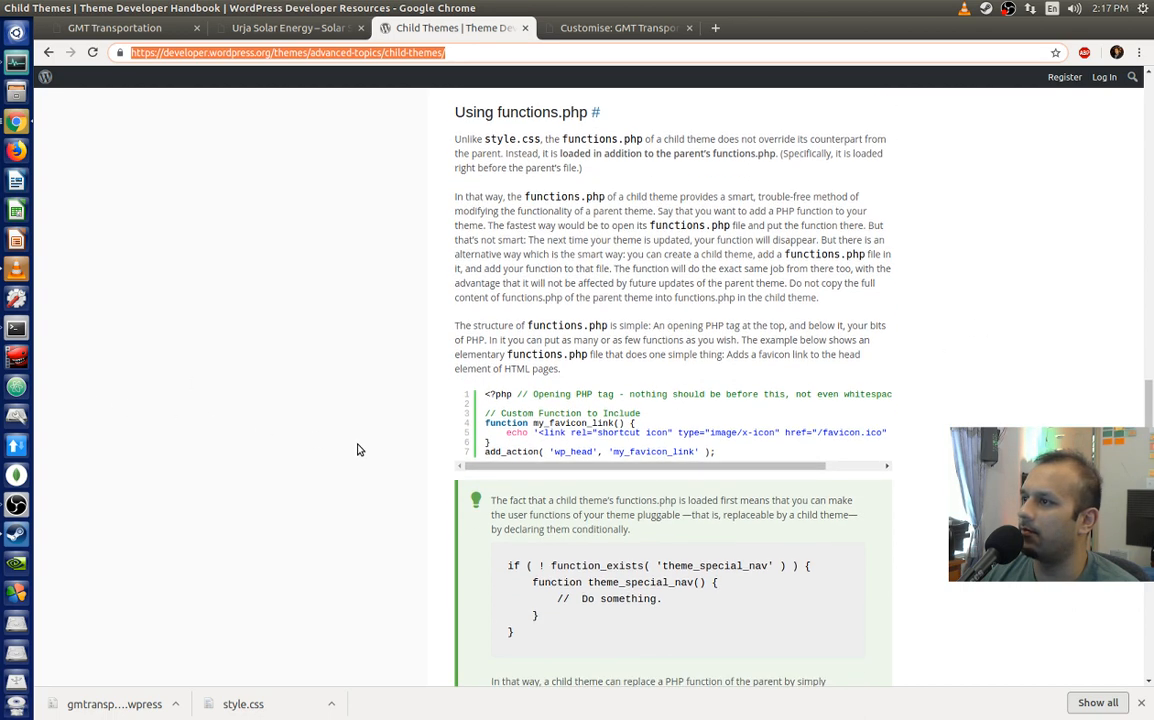
scroll(359, 443, down, 1)
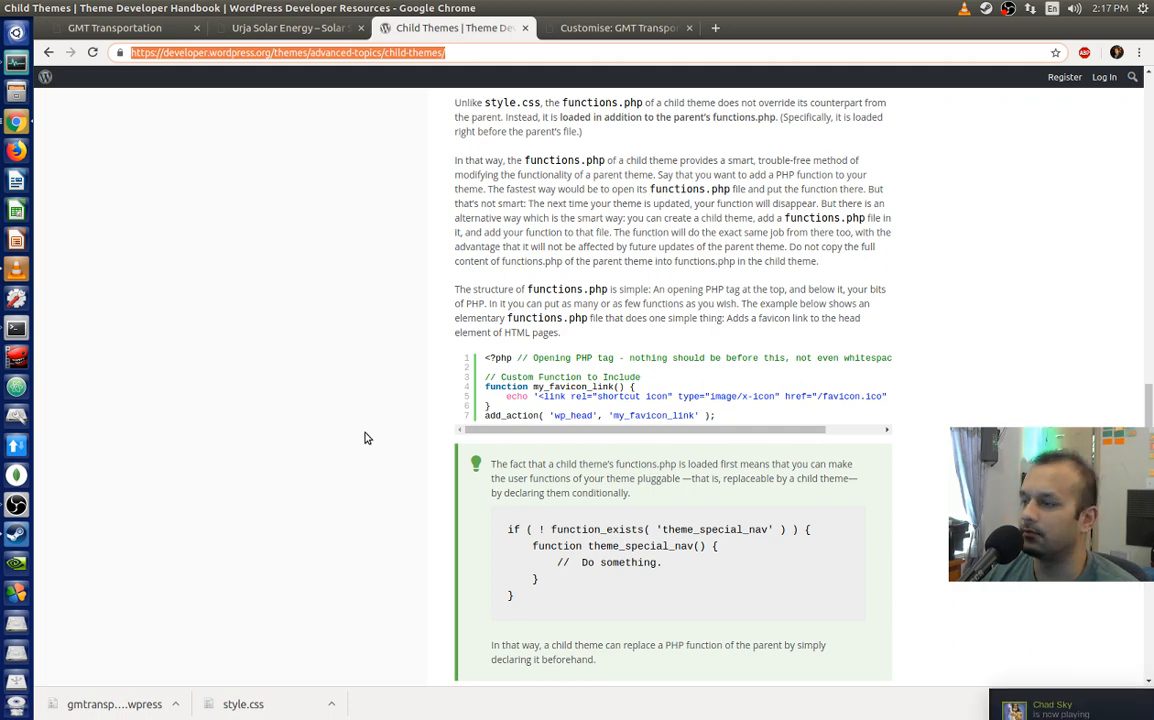
scroll(366, 438, down, 3)
scroll(359, 455, down, 3)
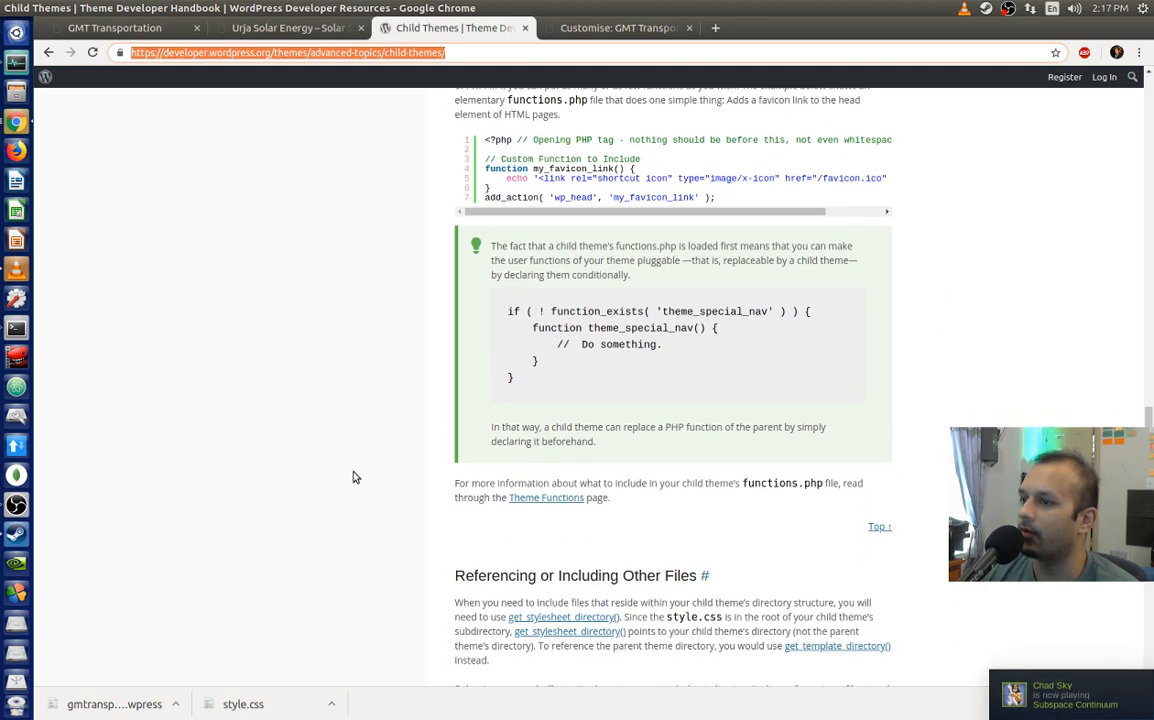
scroll(354, 477, down, 5)
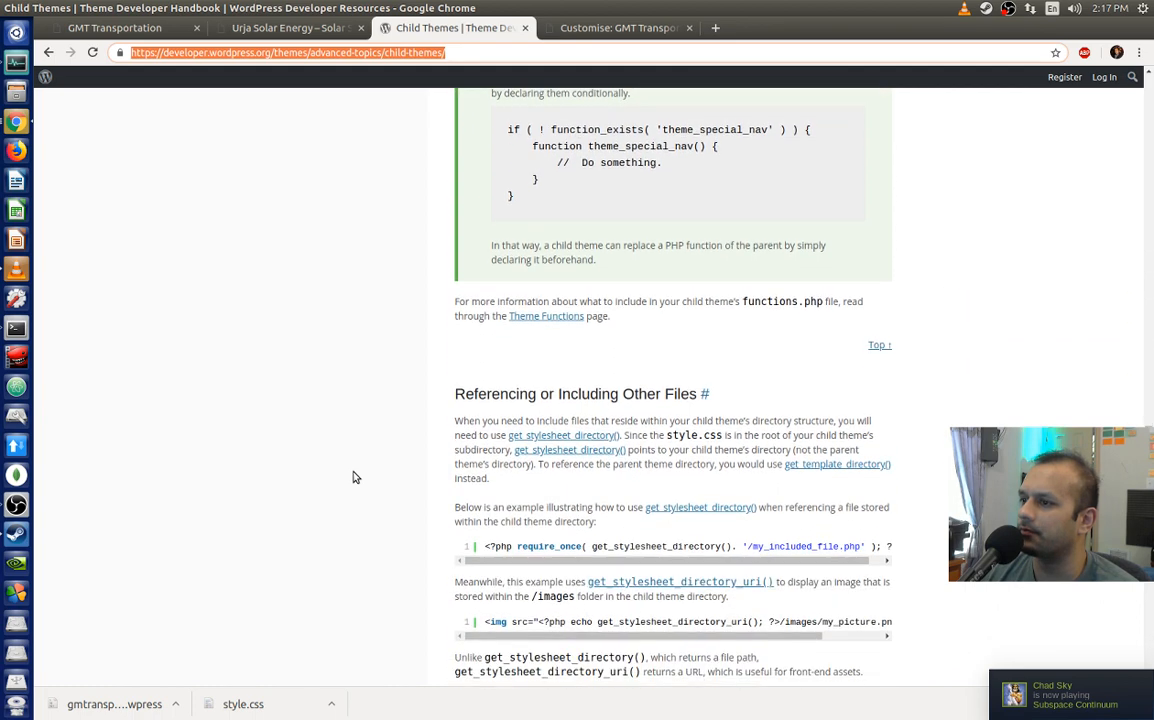
scroll(354, 477, up, 3)
scroll(354, 477, up, 4)
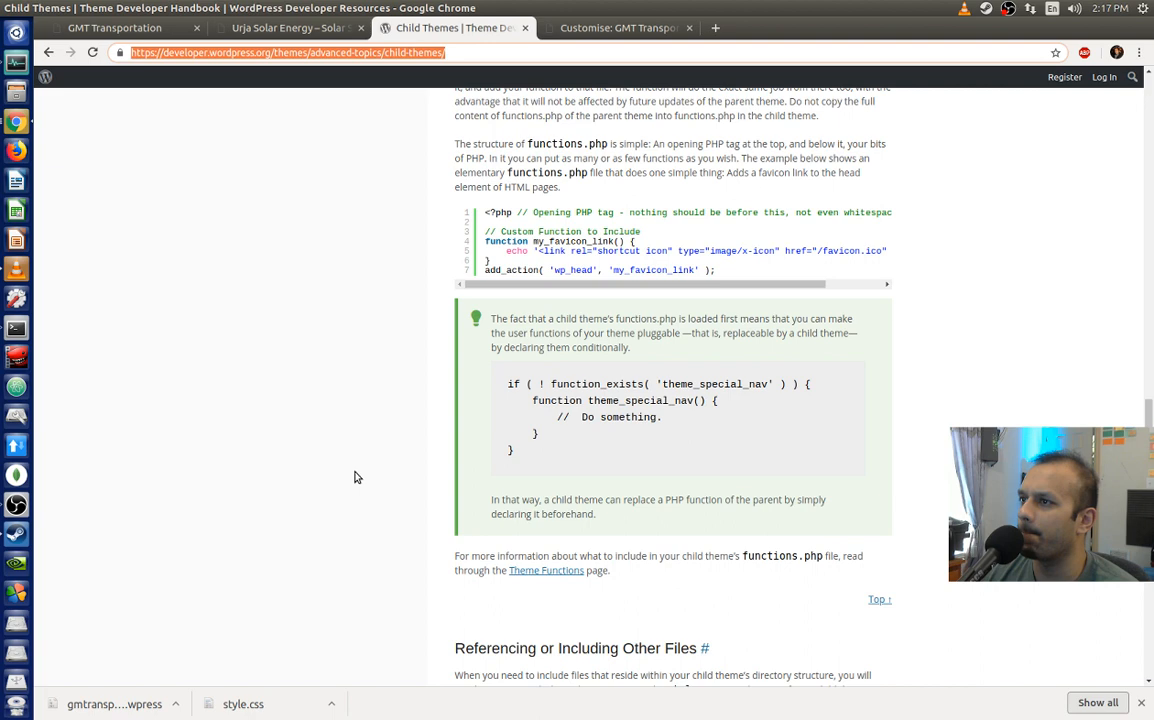
Step: Leave the Customiser and open WP File Manager in the site's WordPress admin
click(312, 31)
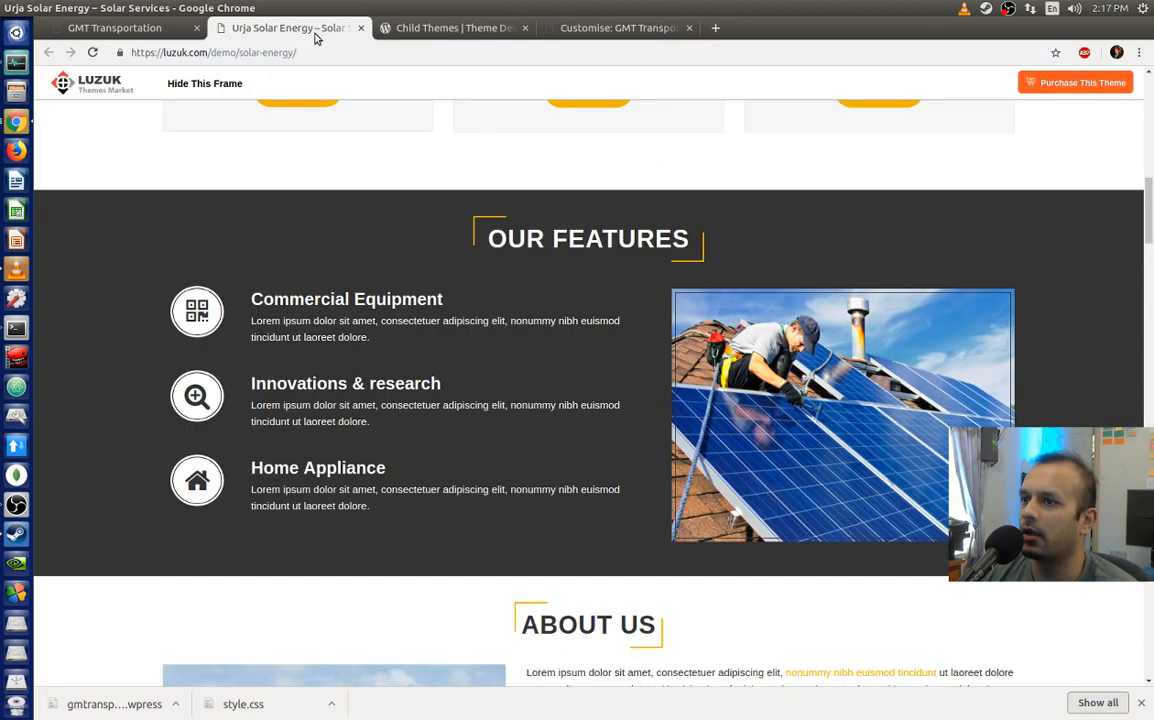
click(157, 34)
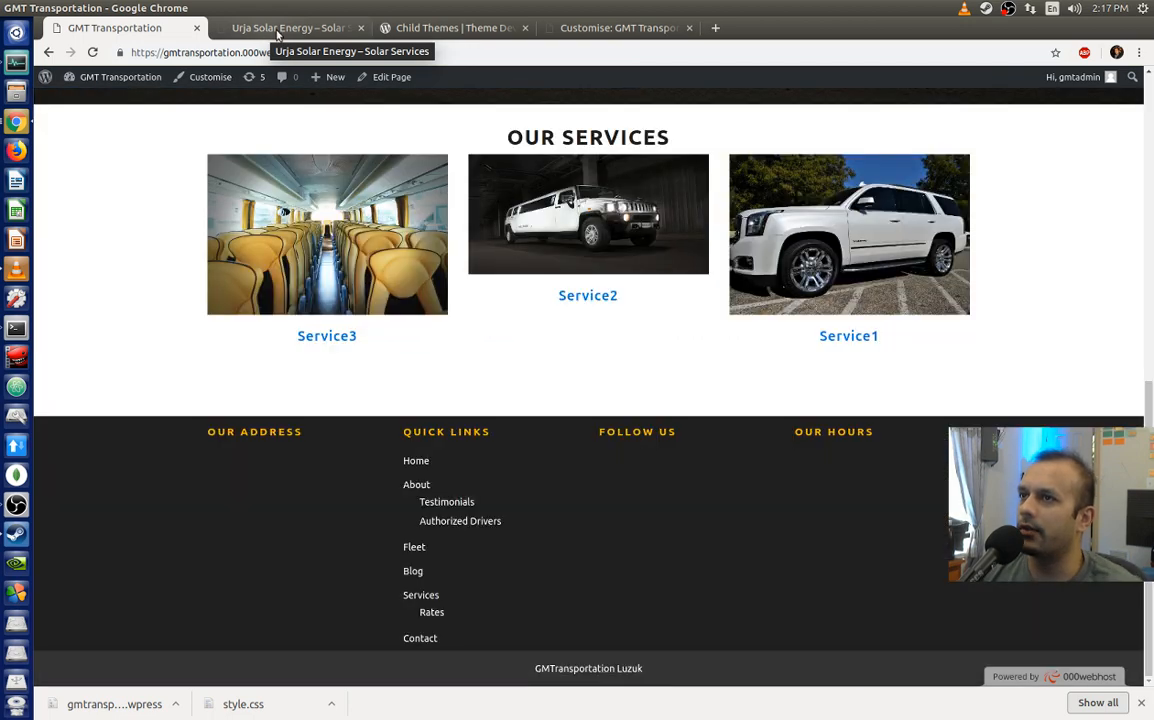
click(452, 28)
click(640, 30)
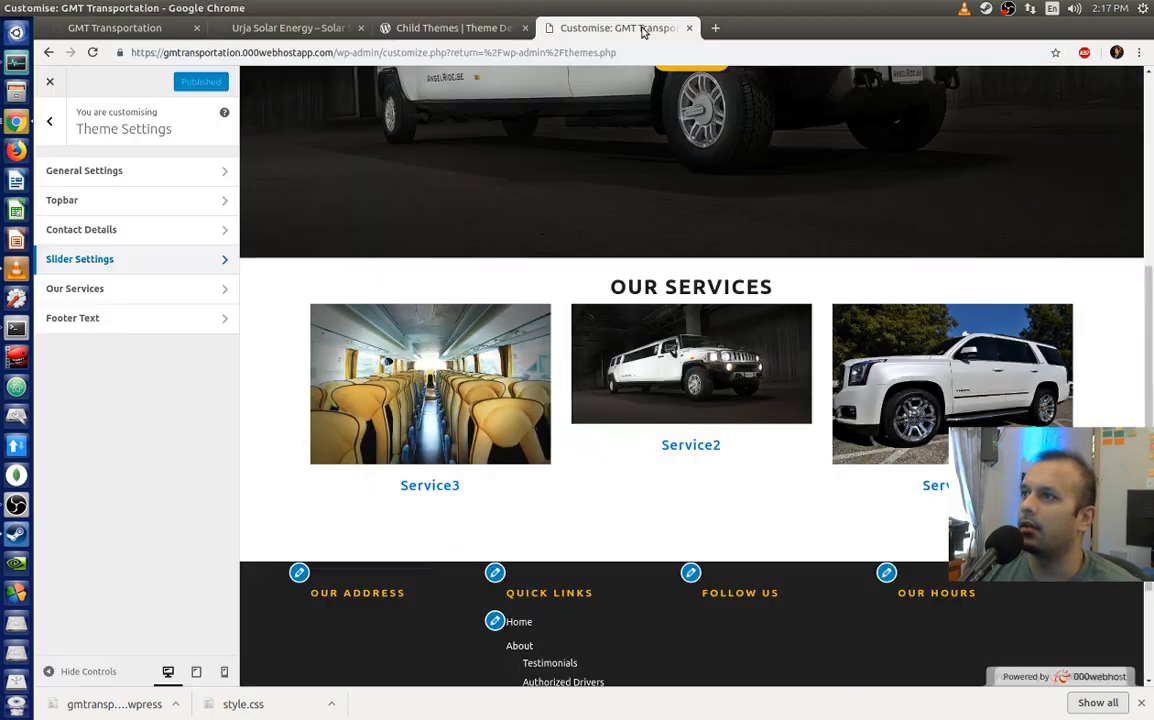
click(67, 96)
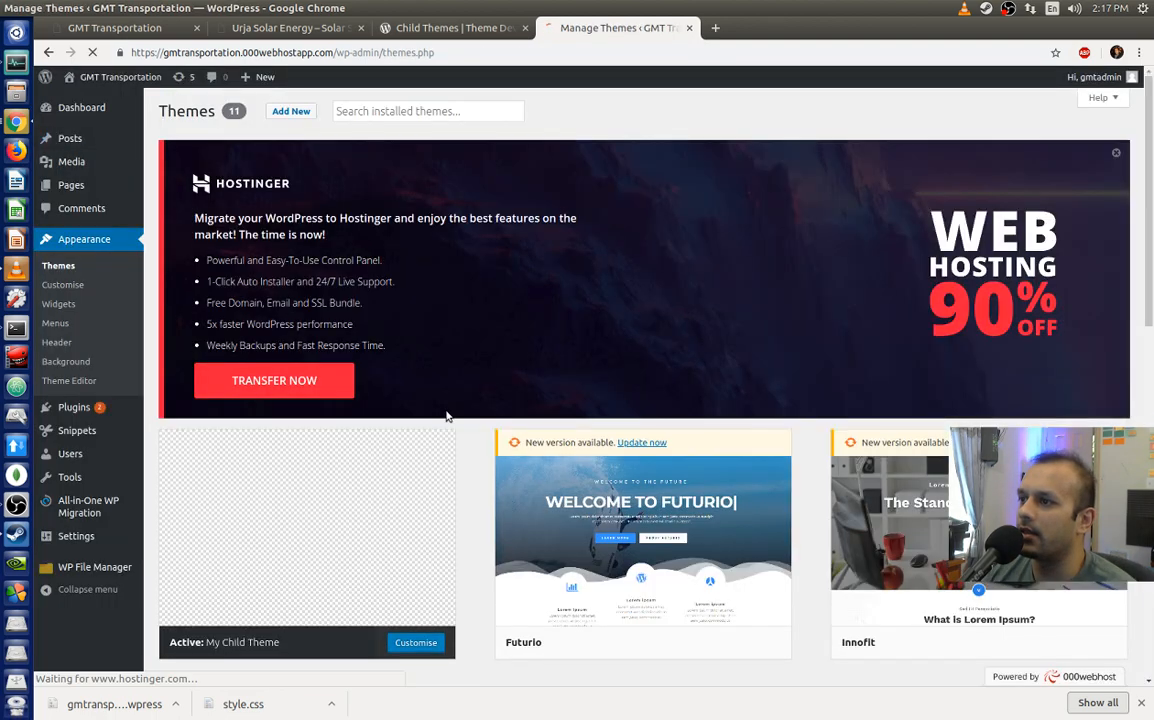
scroll(558, 434, down, 1)
scroll(558, 434, down, 3)
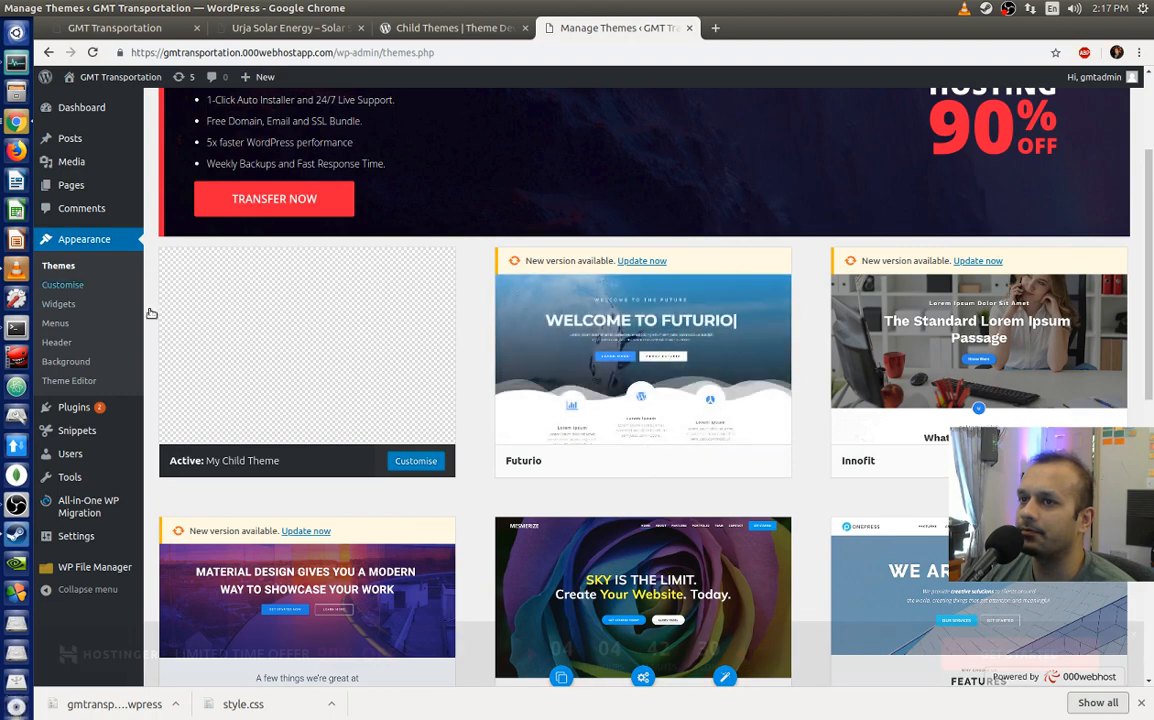
click(89, 575)
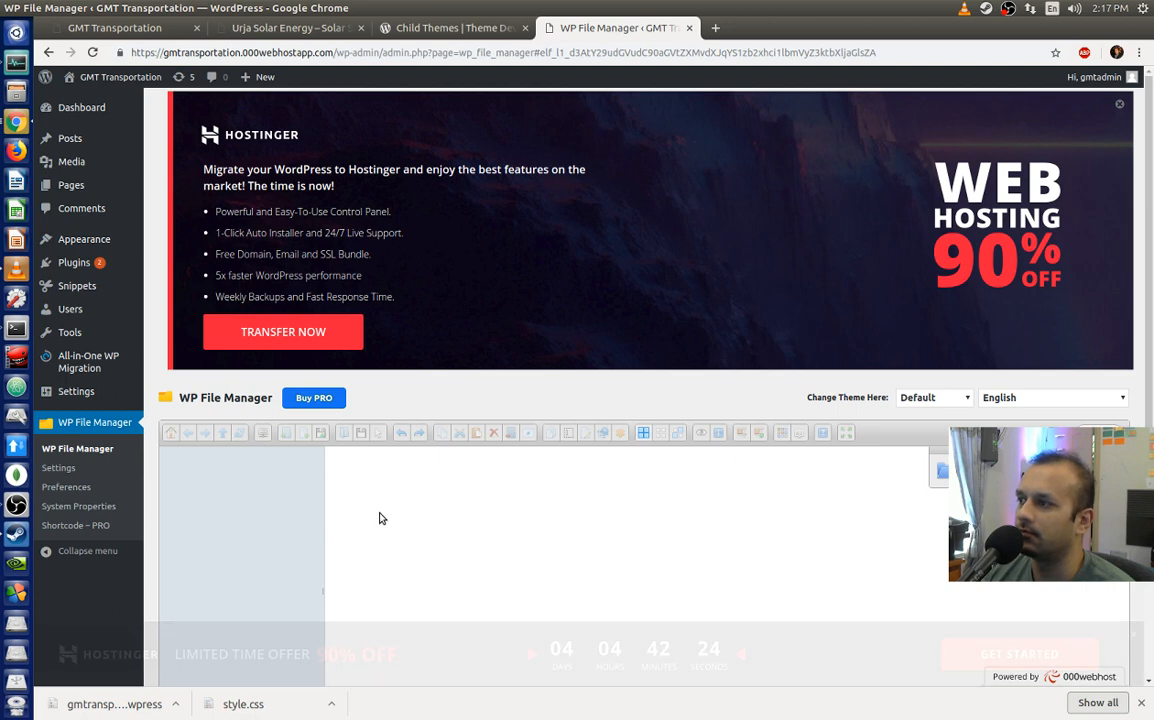
click(1134, 637)
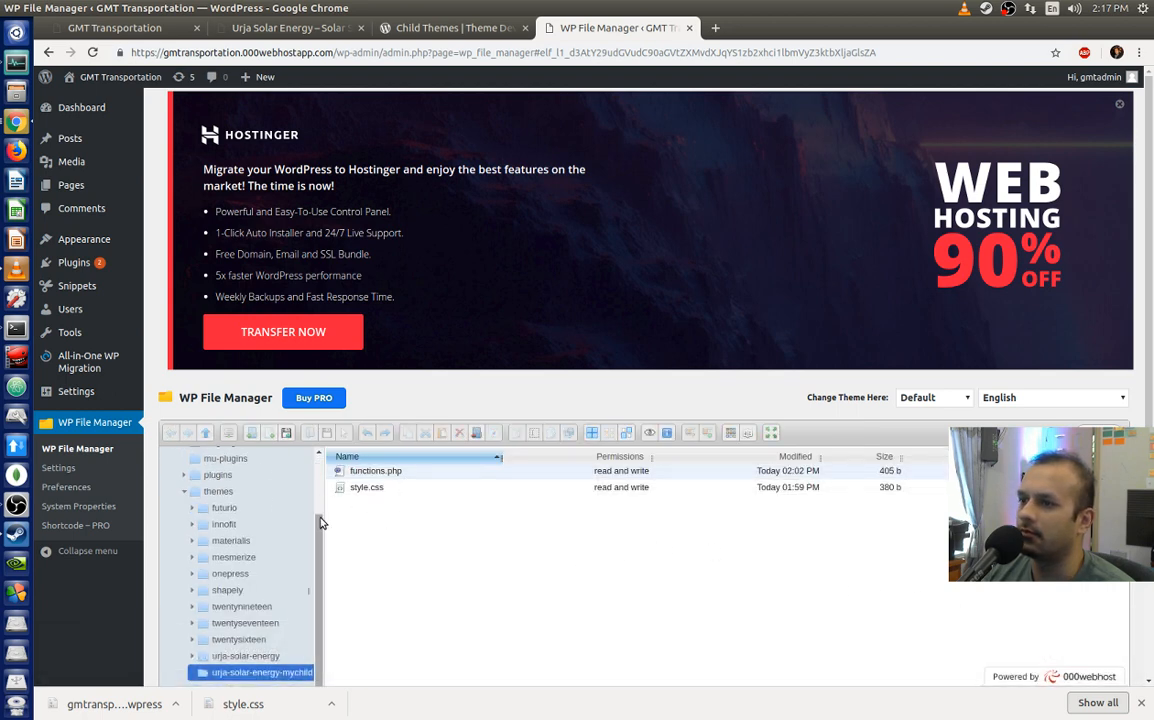
Step: Open the parent theme's urja-solar-energy folder and look through its template files
scroll(301, 531, down, 2)
click(226, 536)
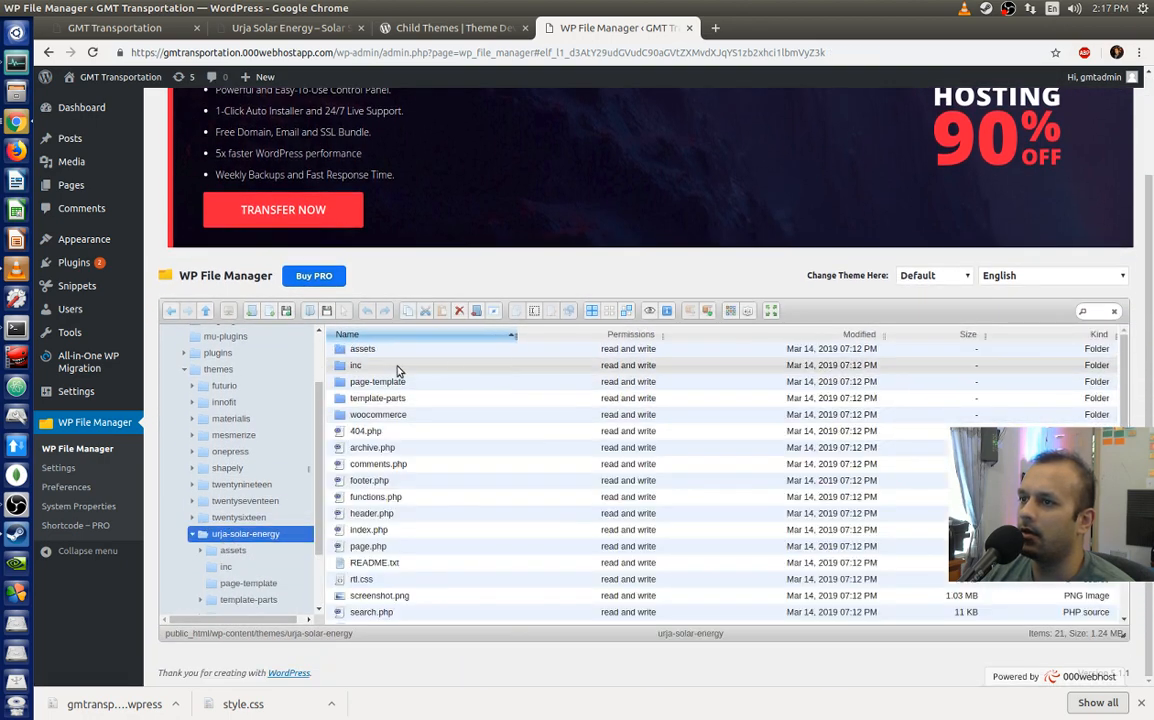
scroll(427, 467, down, 2)
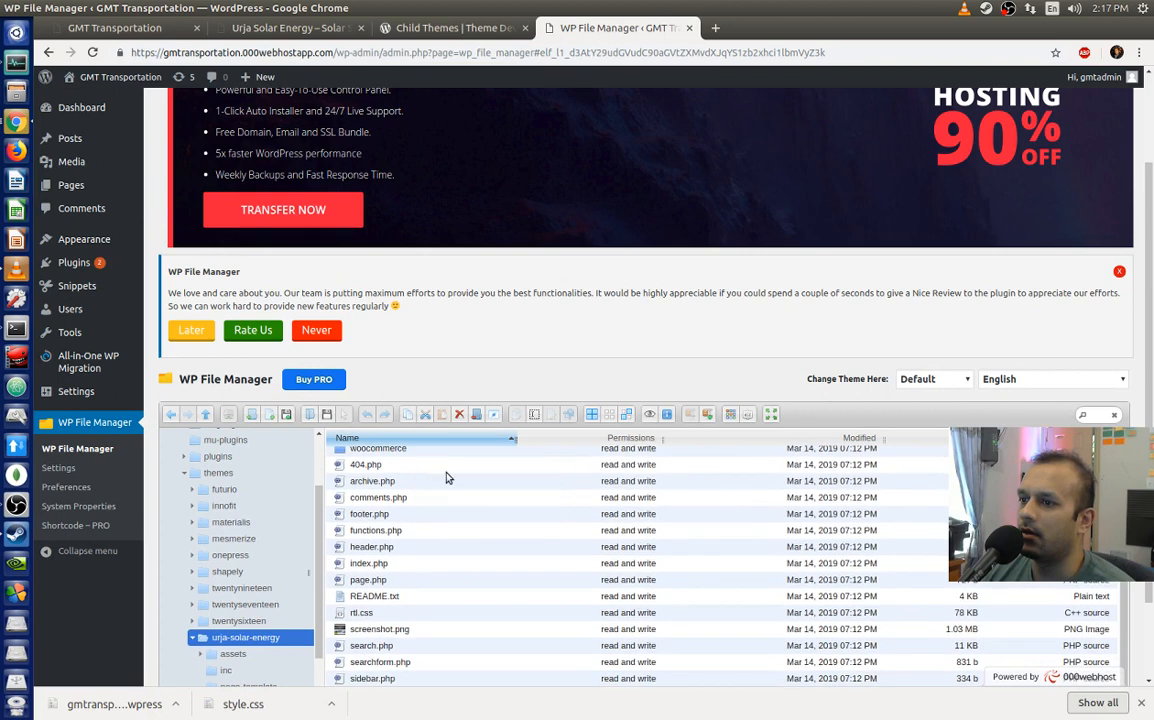
scroll(446, 477, down, 2)
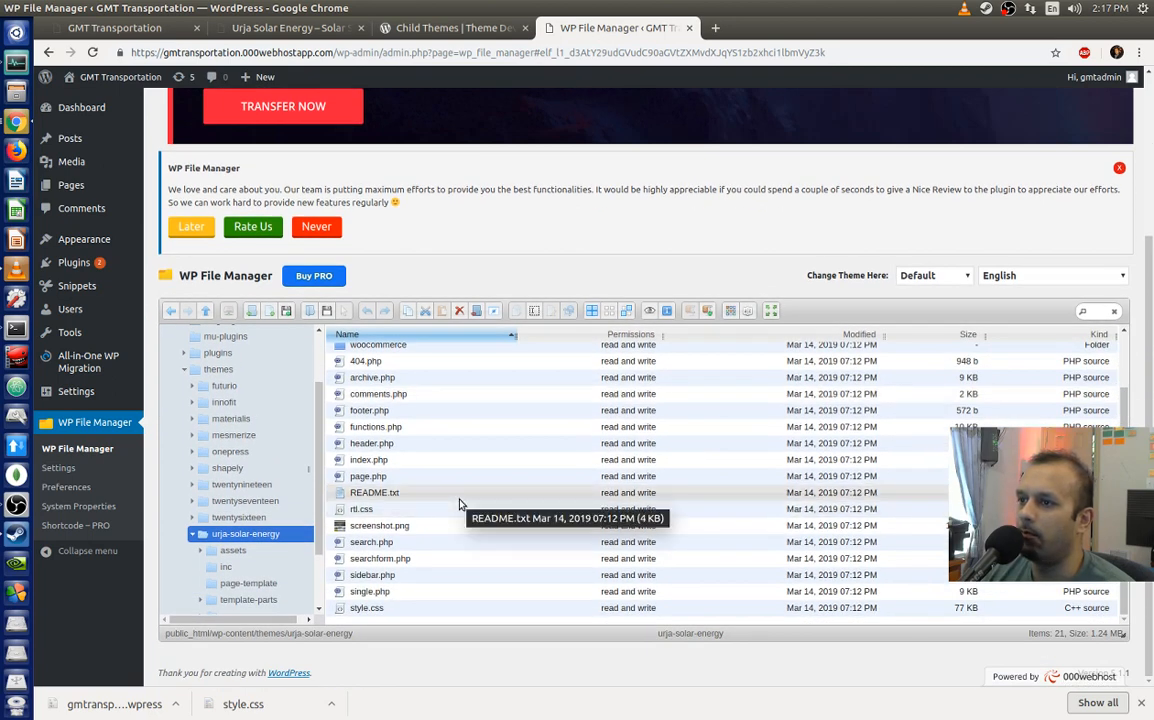
Step: Open the parent theme's index.php in the code editor and enlarge the editor window to show more code
click(391, 466)
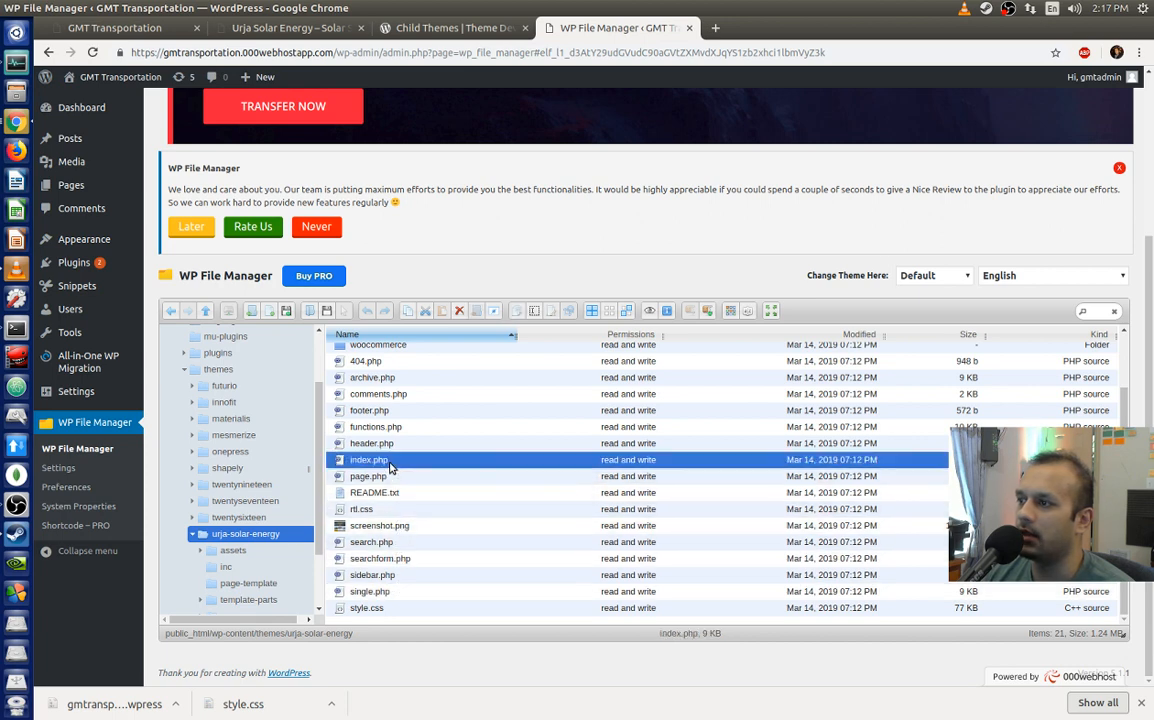
right_click(397, 463)
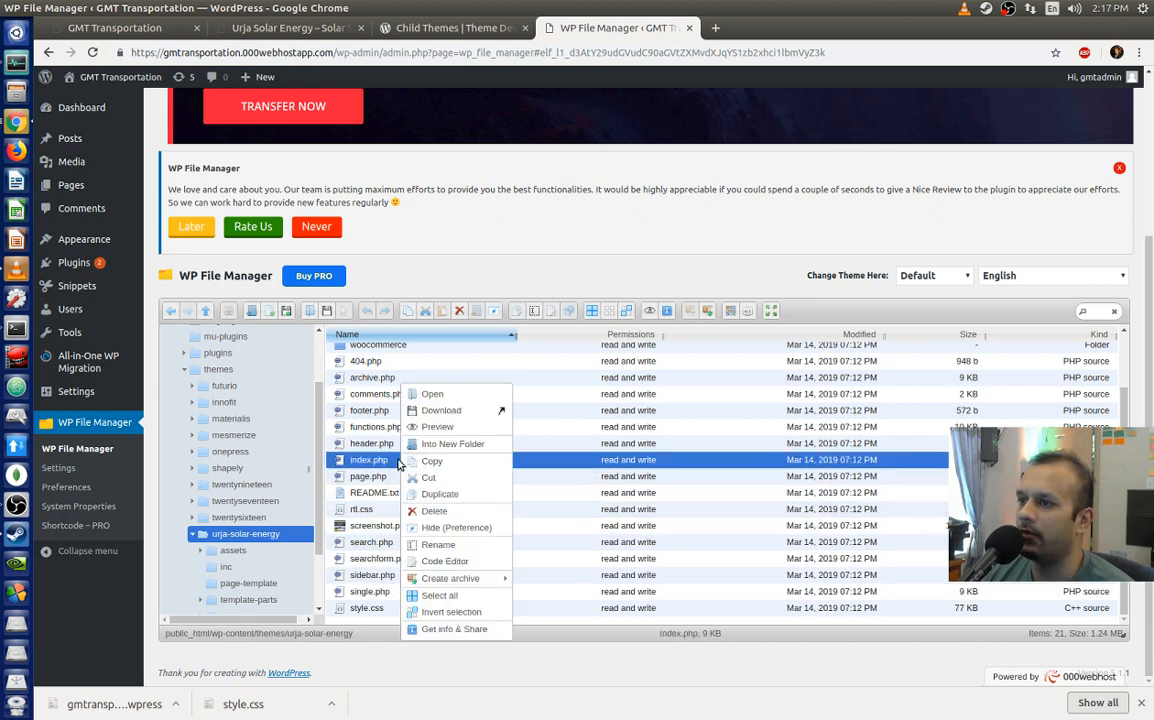
click(448, 562)
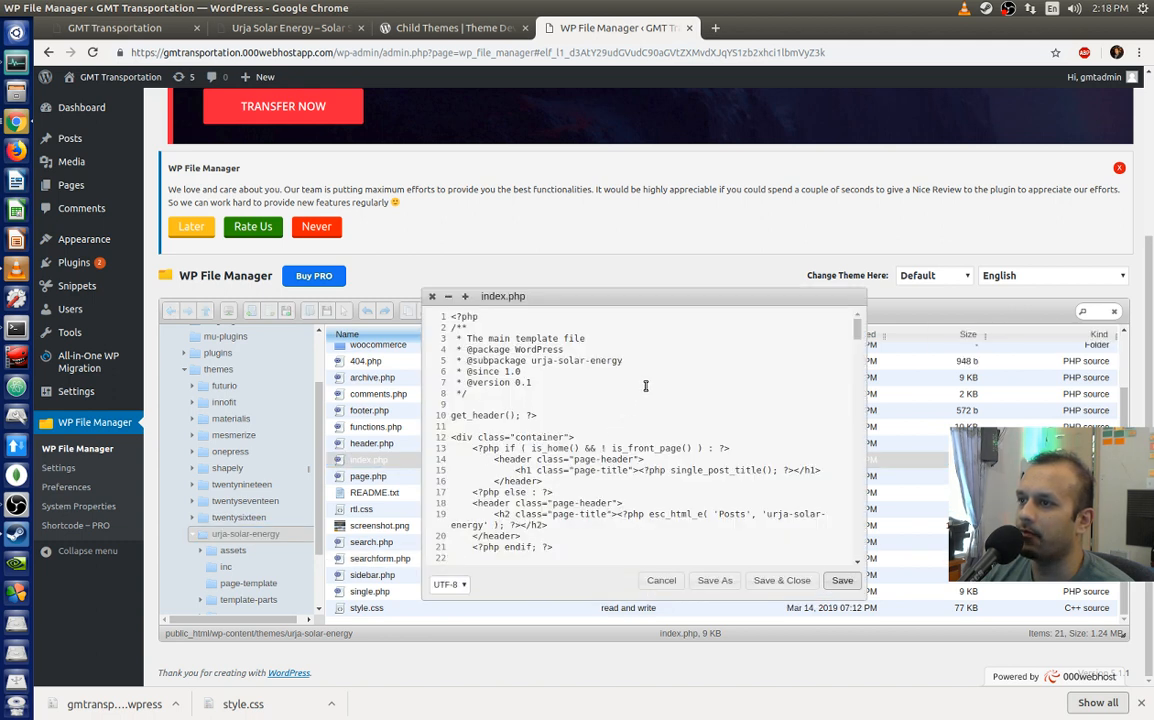
scroll(646, 386, down, 2)
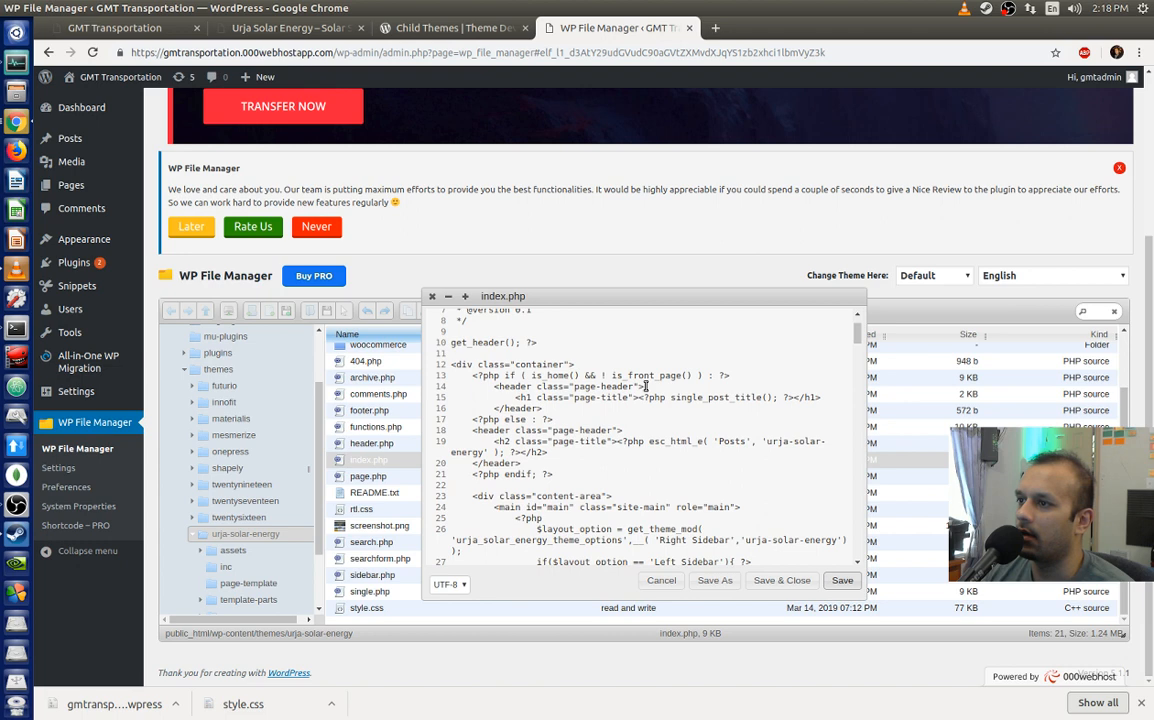
scroll(599, 399, down, 3)
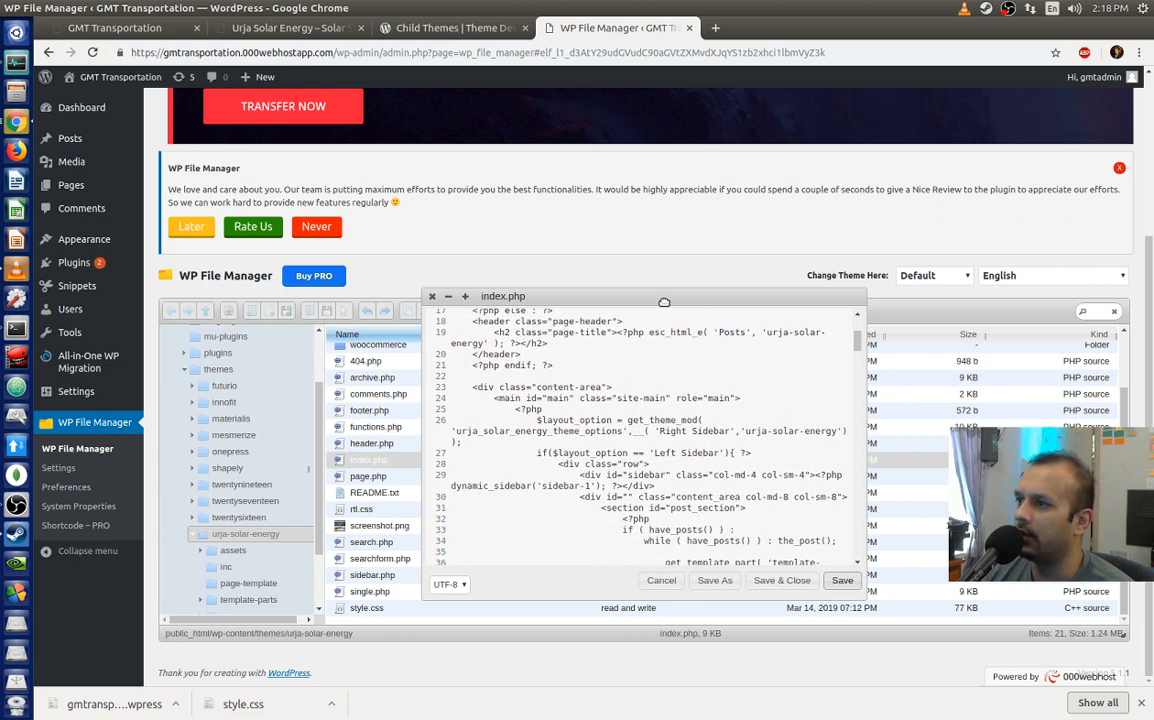
drag(664, 302, 469, 165)
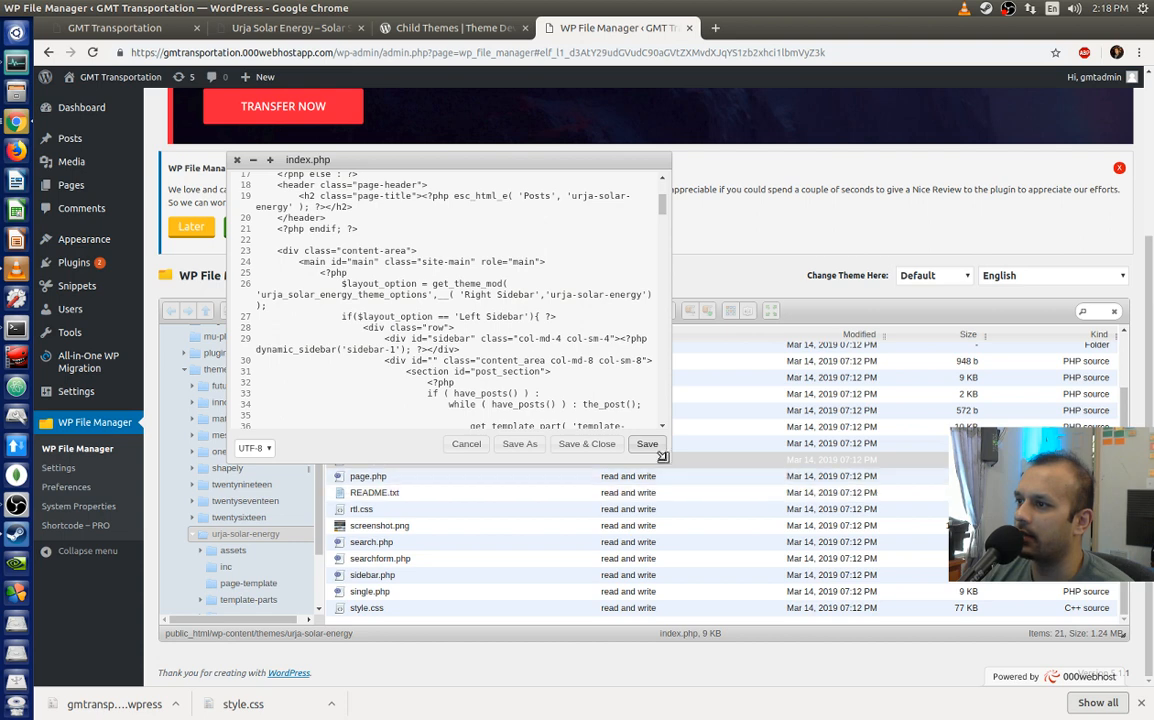
drag(662, 456, 1014, 716)
drag(816, 164, 771, 127)
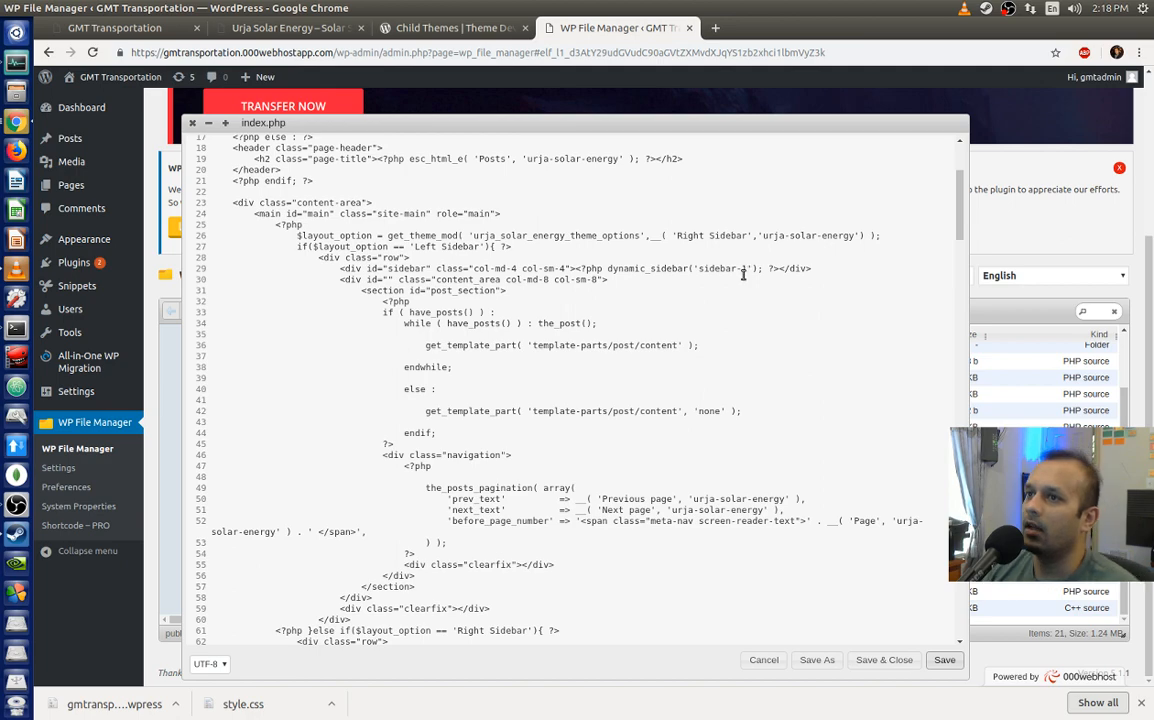
Step: Read through the layout option branches in index.php down to the footer call, and return to the start of the file
scroll(748, 270, down, 5)
scroll(743, 275, down, 15)
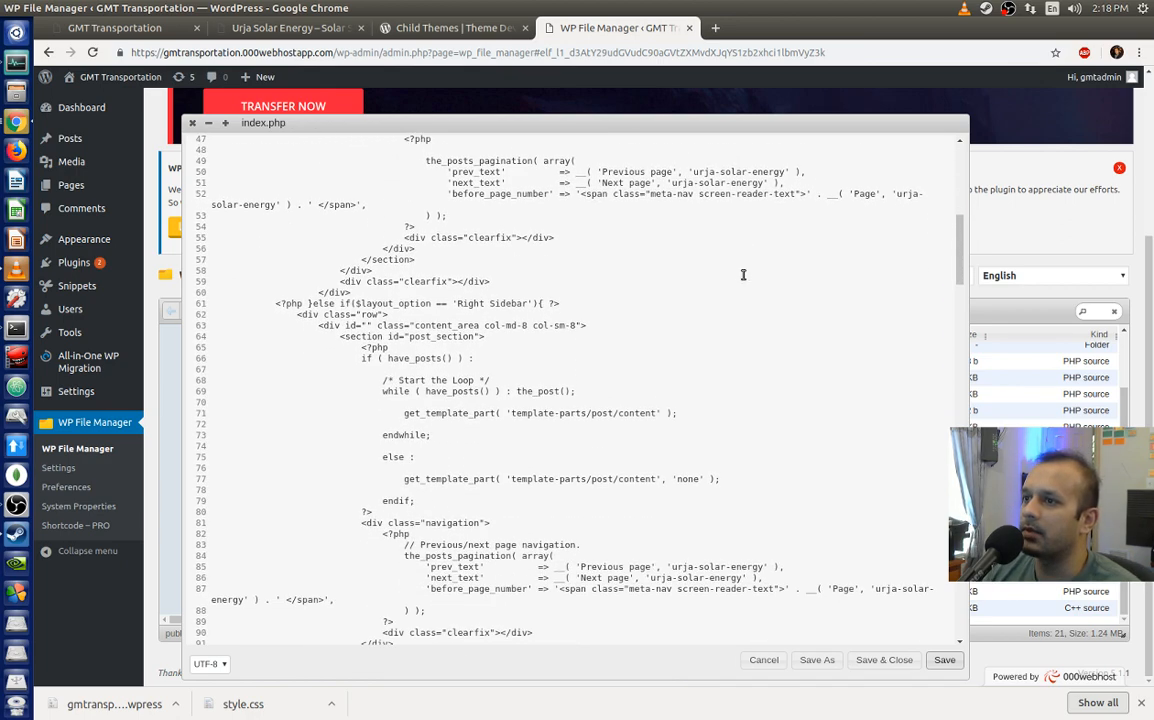
scroll(744, 273, down, 13)
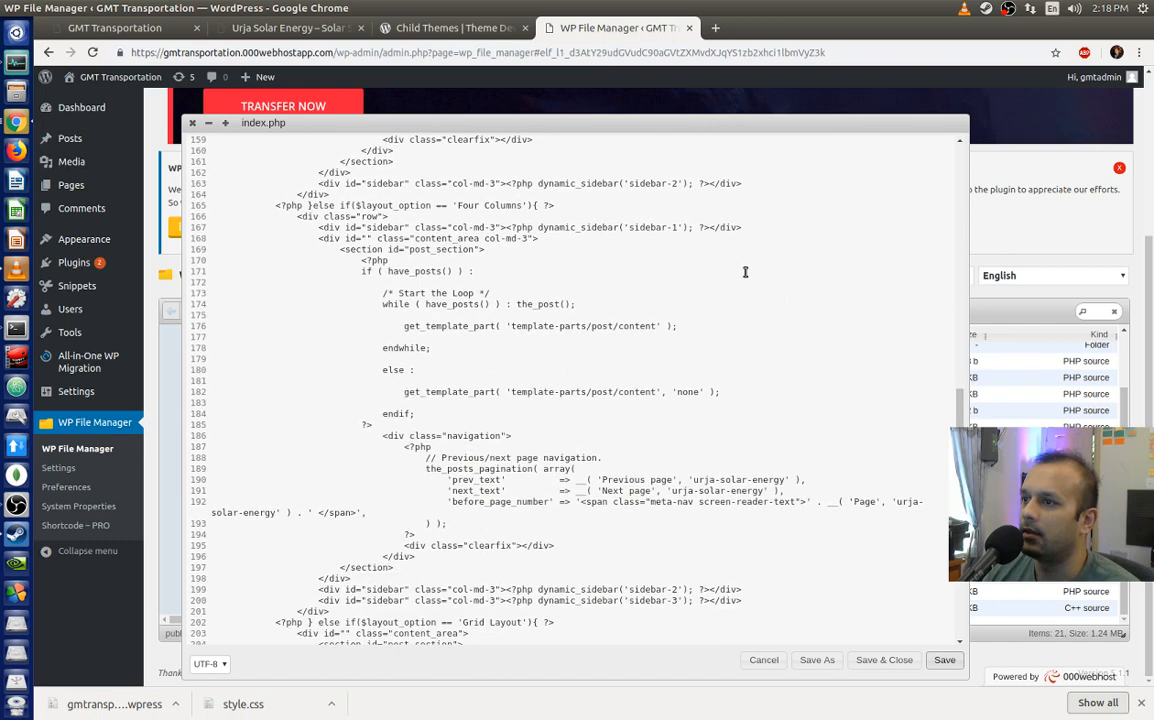
scroll(745, 272, down, 4)
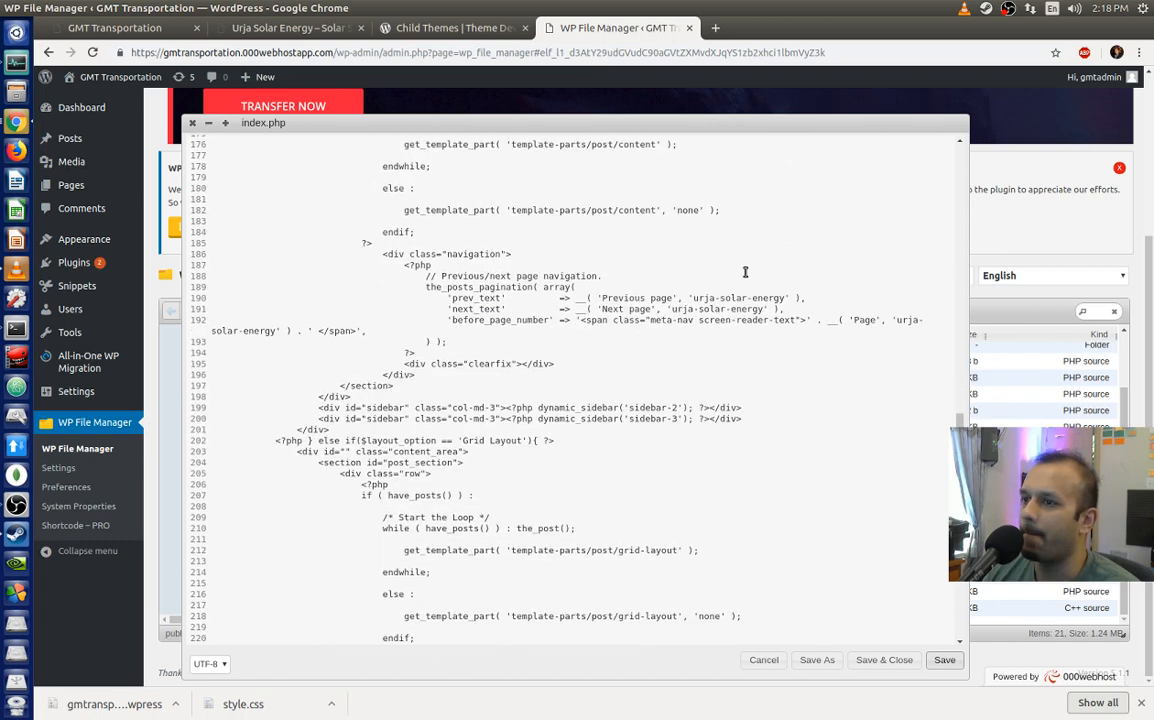
scroll(745, 272, down, 5)
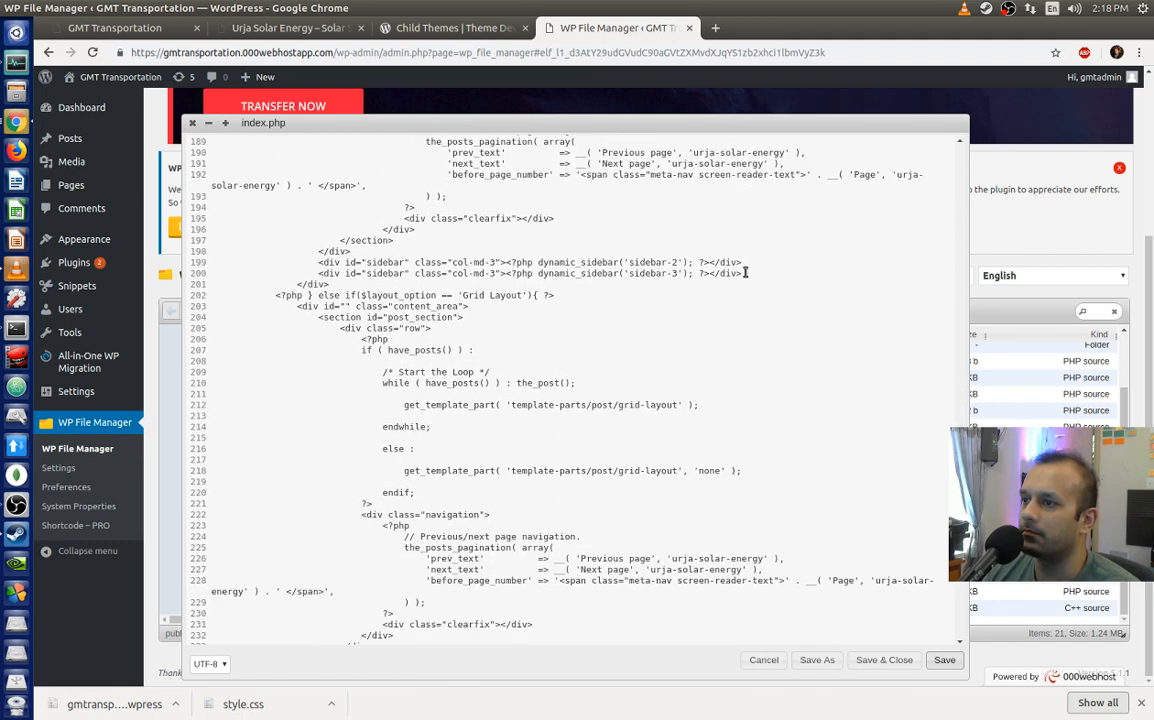
scroll(745, 272, down, 4)
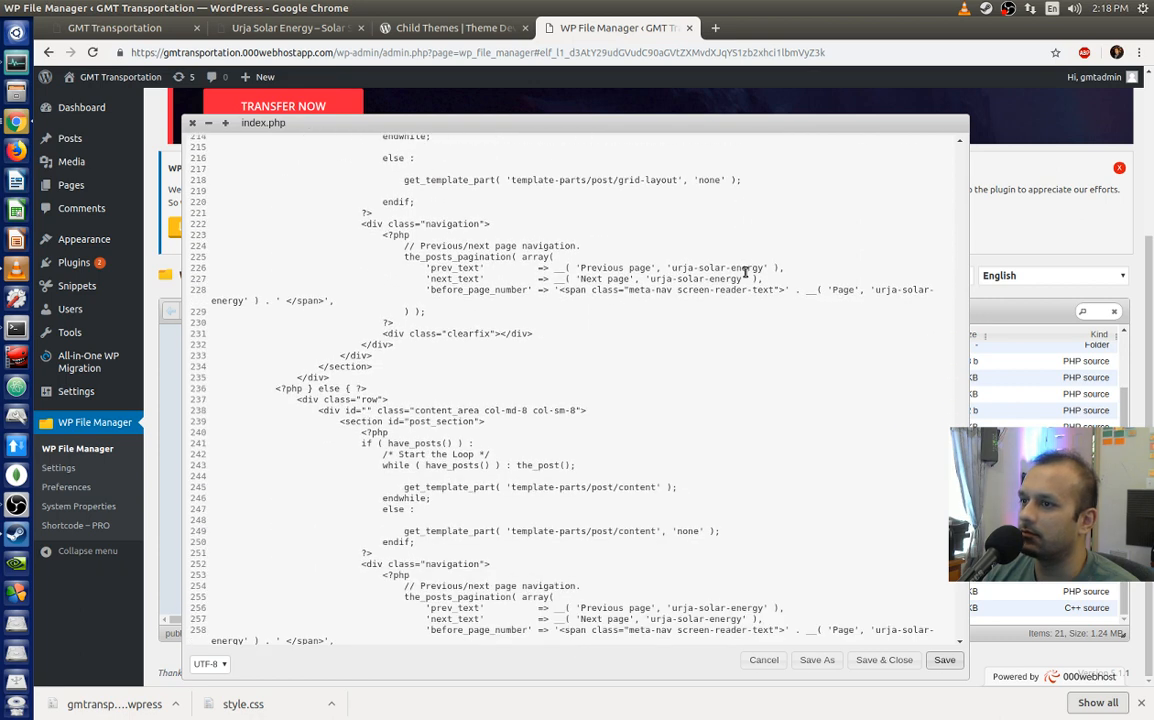
scroll(745, 272, down, 1)
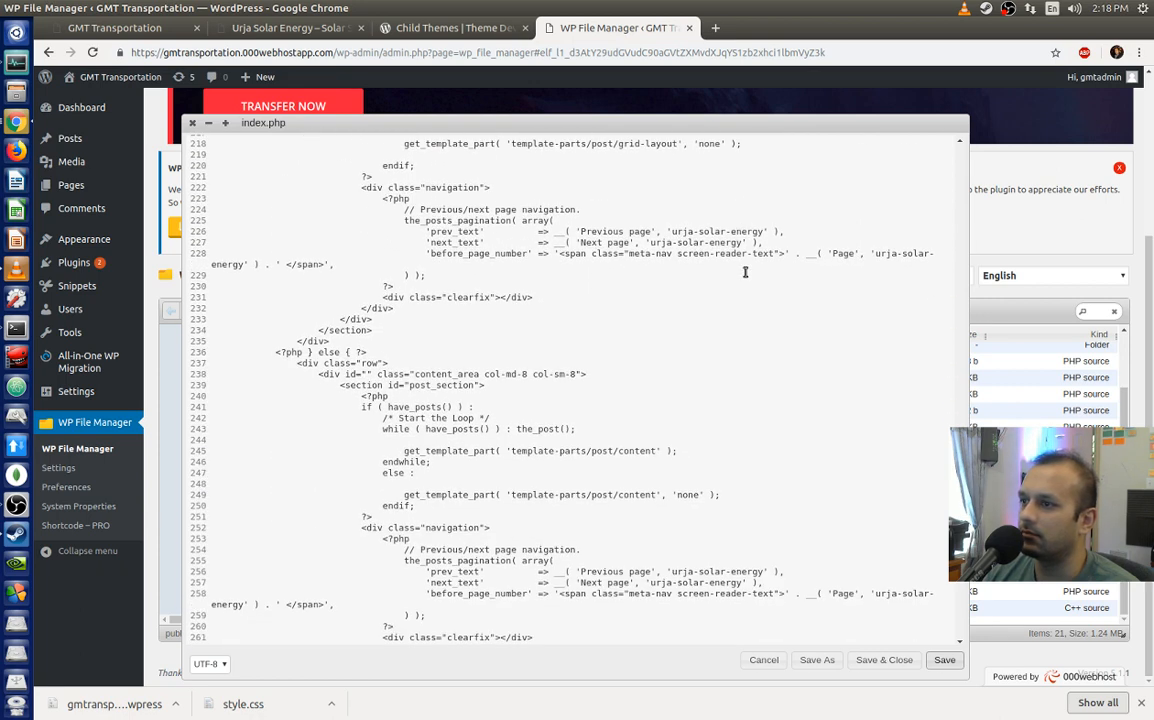
scroll(745, 272, down, 8)
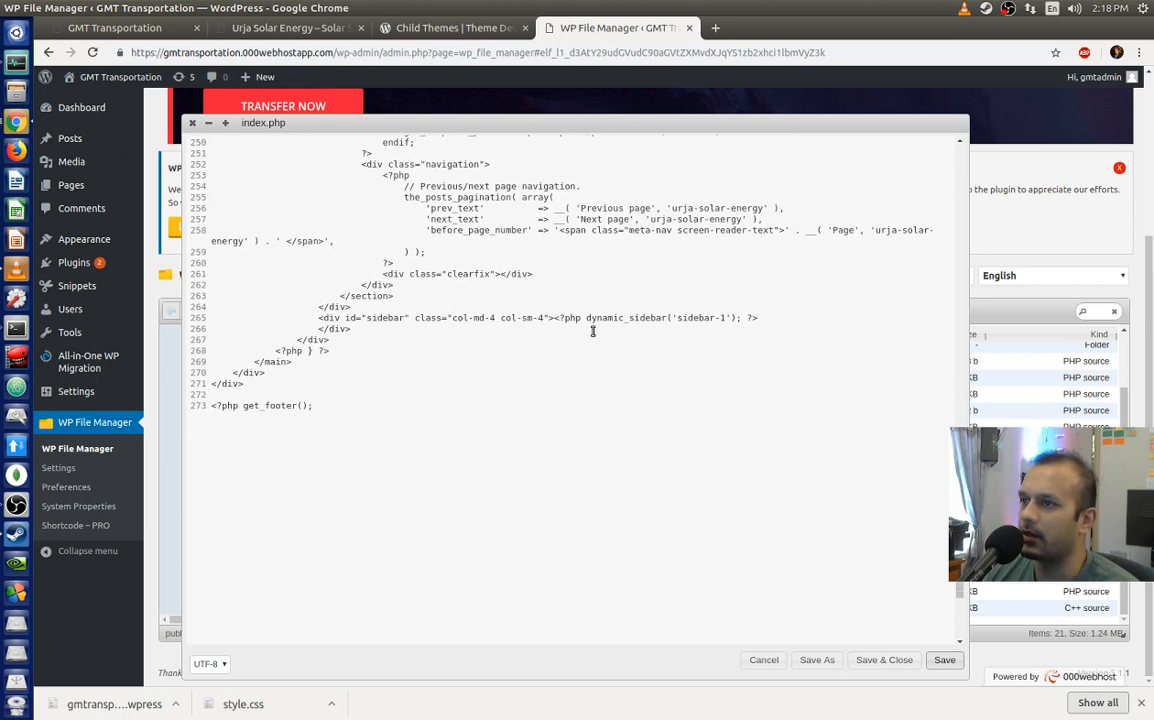
scroll(920, 421, up, 4)
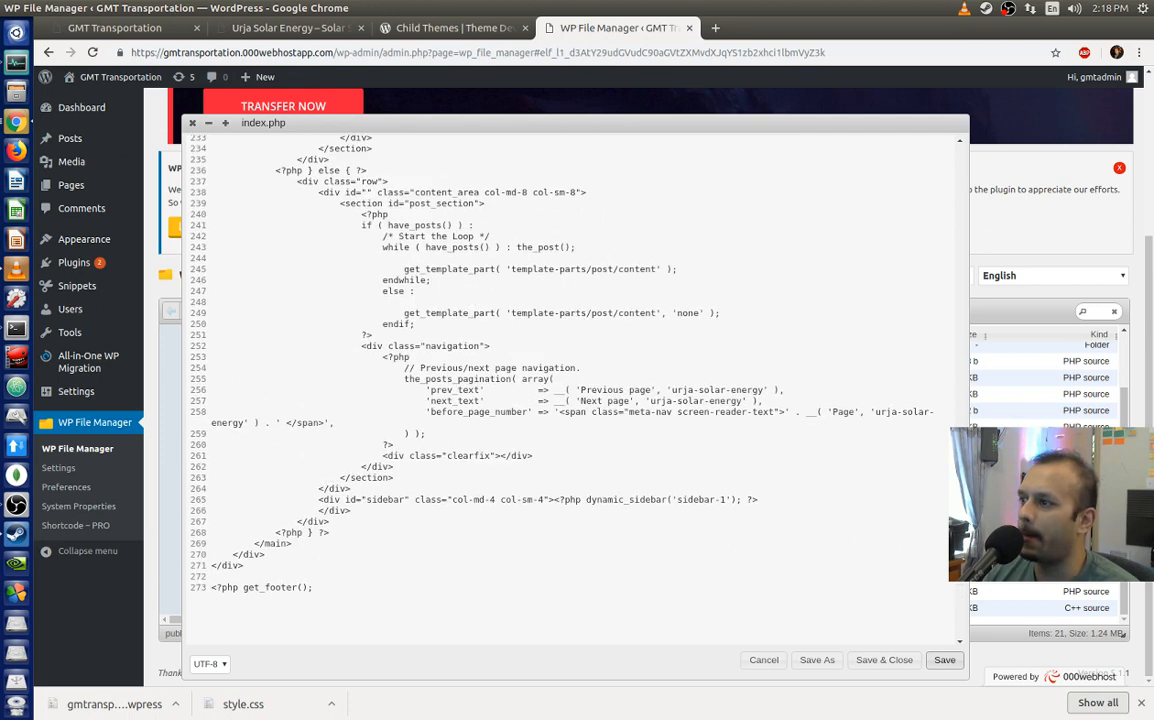
scroll(940, 448, up, 15)
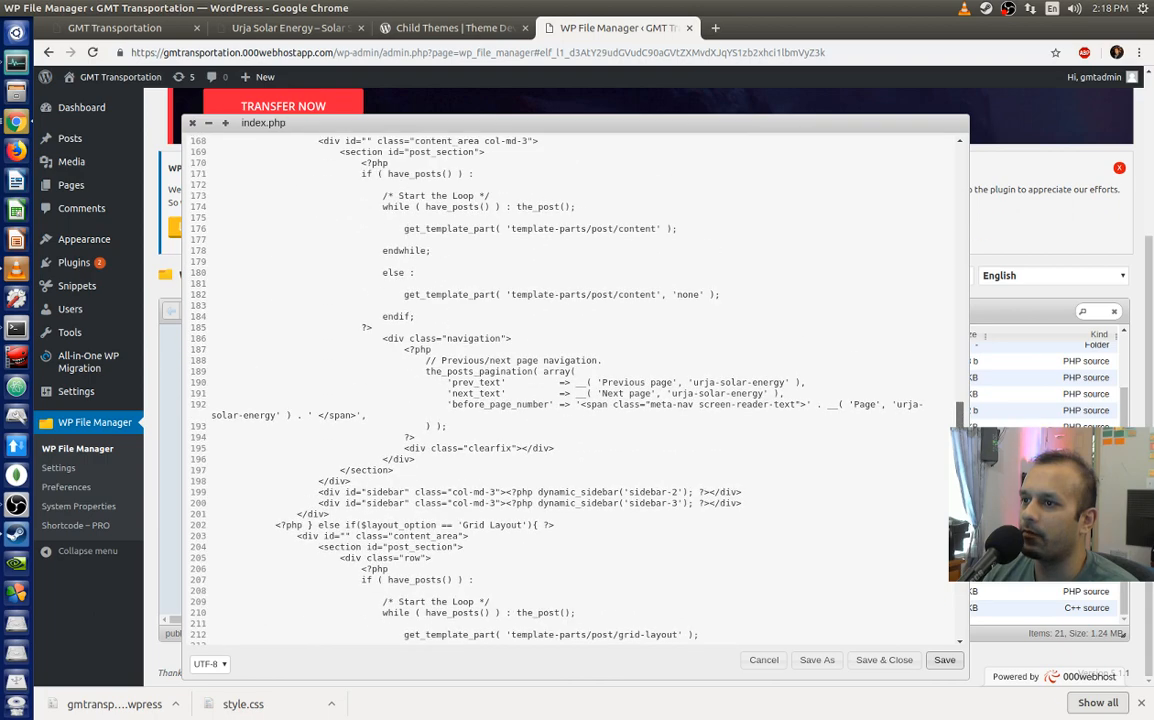
scroll(385, 479, down, 5)
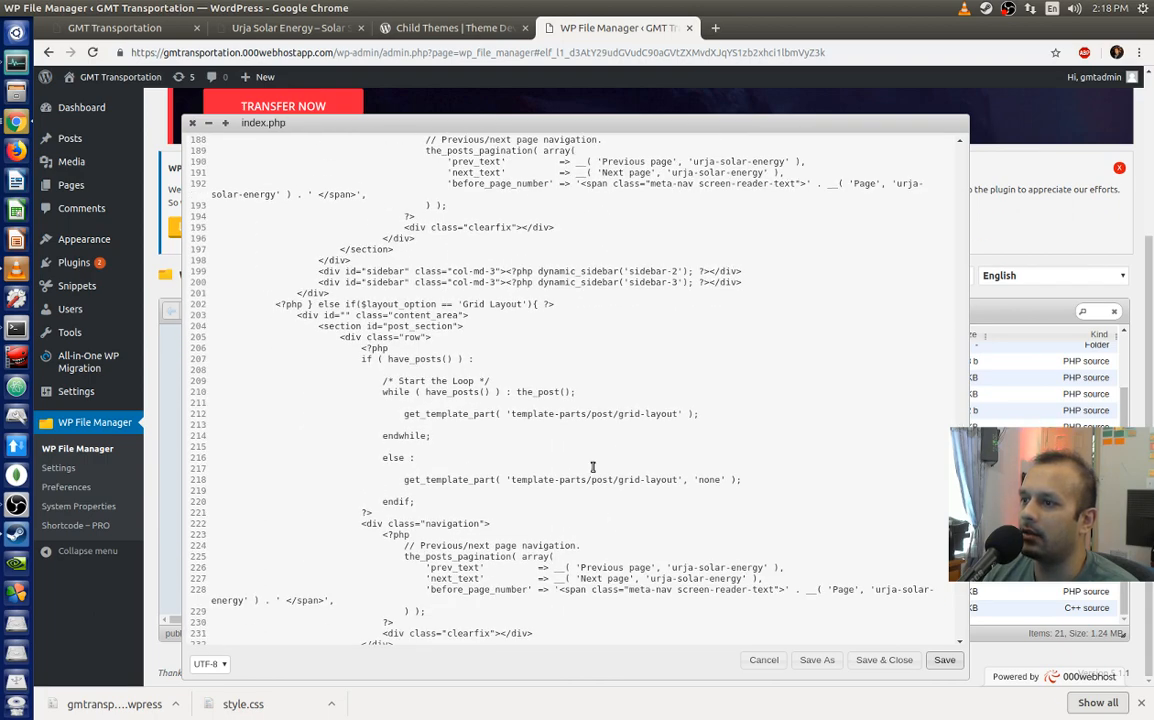
drag(960, 456, 972, 169)
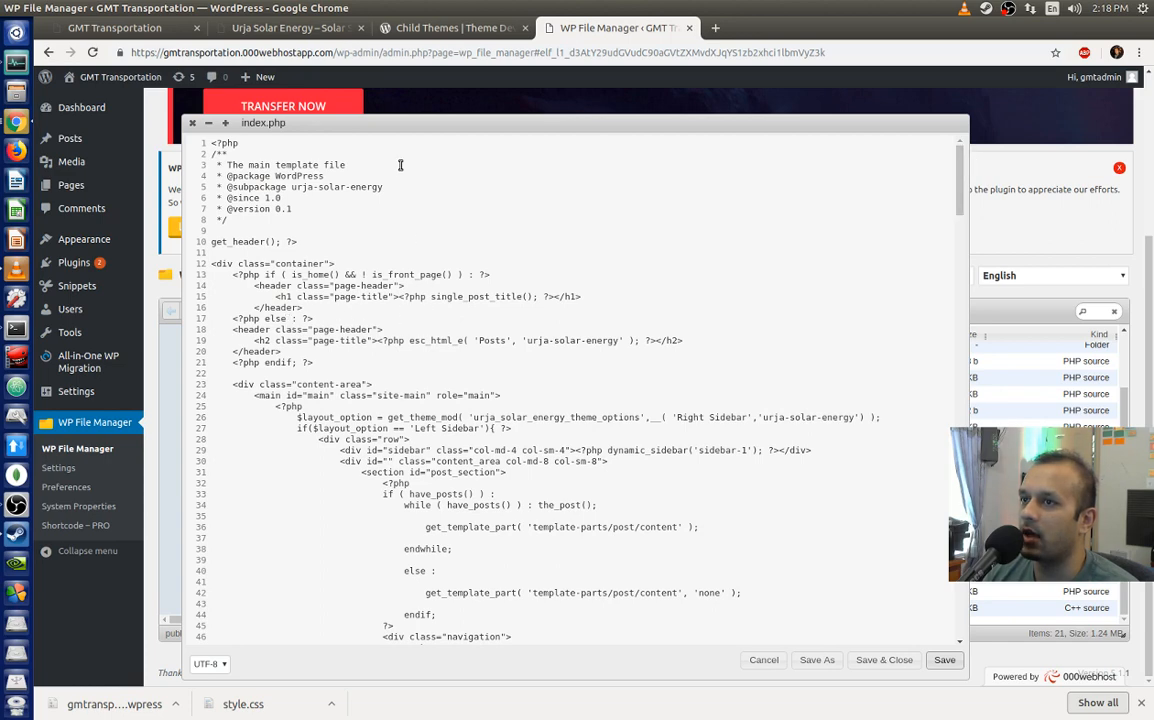
Step: Reread the Adding Template Files section of the WordPress Child Themes handbook page
click(400, 28)
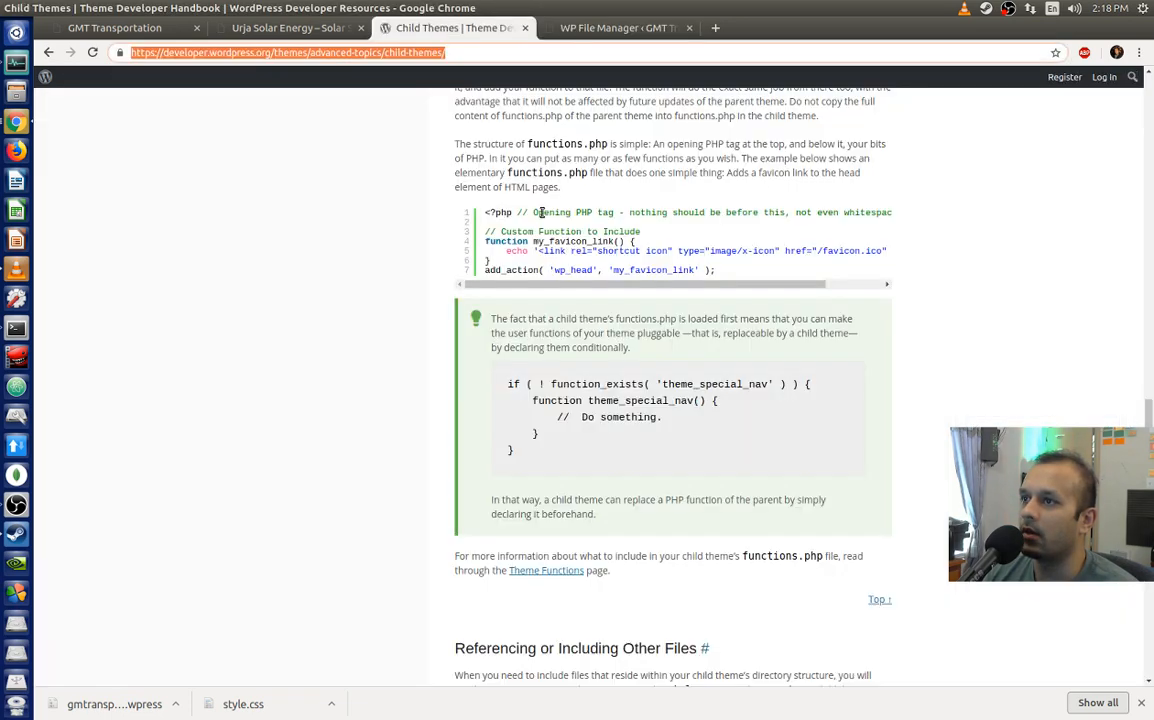
scroll(782, 327, down, 3)
scroll(780, 335, up, 15)
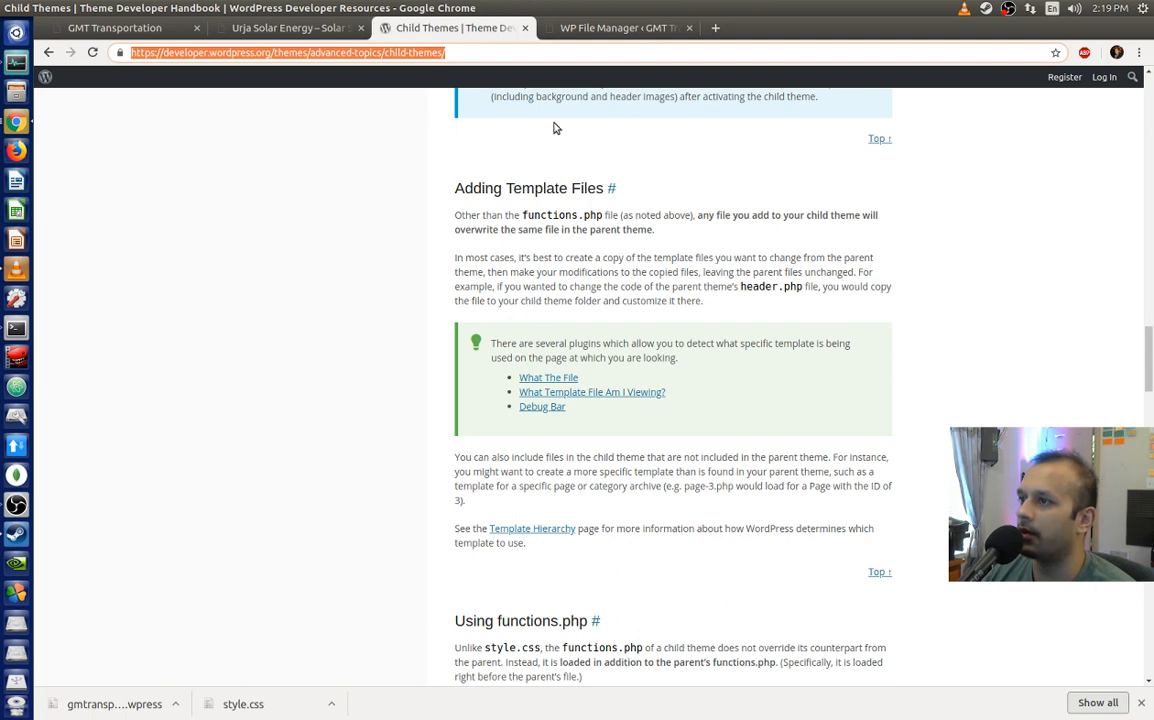
Step: Close index.php in WP File Manager without saving and copy that file from the parent theme into the urja-solar-energy-mychild folder
click(697, 29)
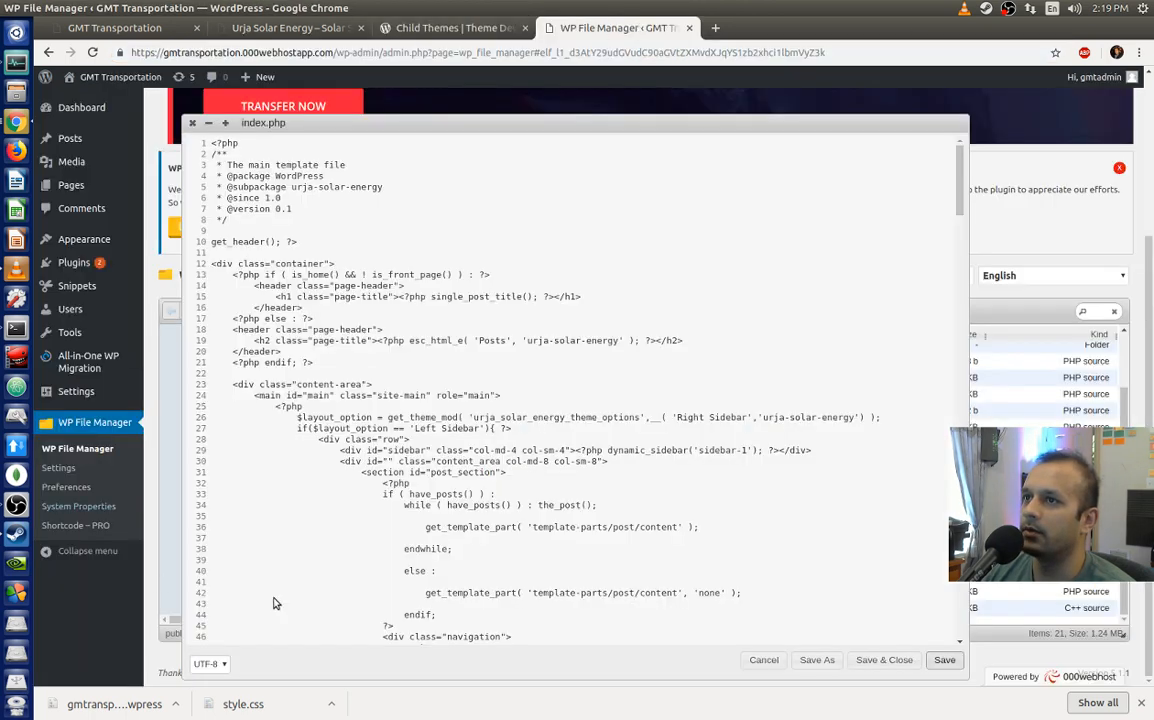
click(766, 665)
right_click(367, 462)
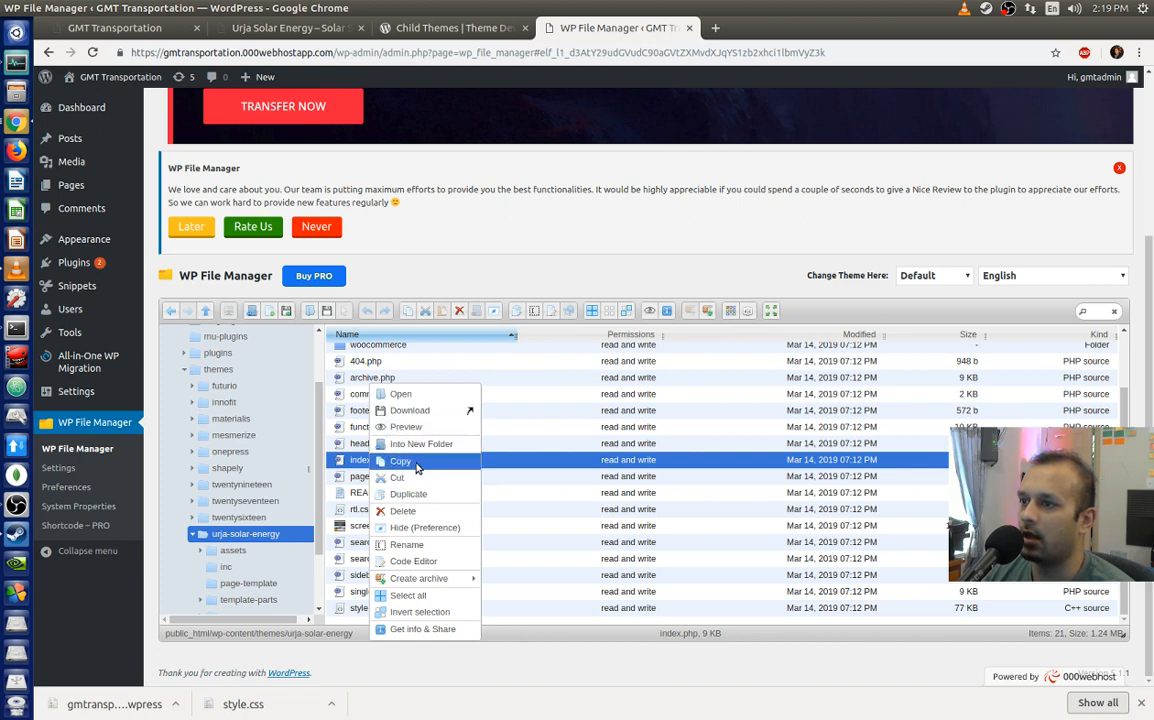
click(398, 461)
scroll(262, 535, down, 2)
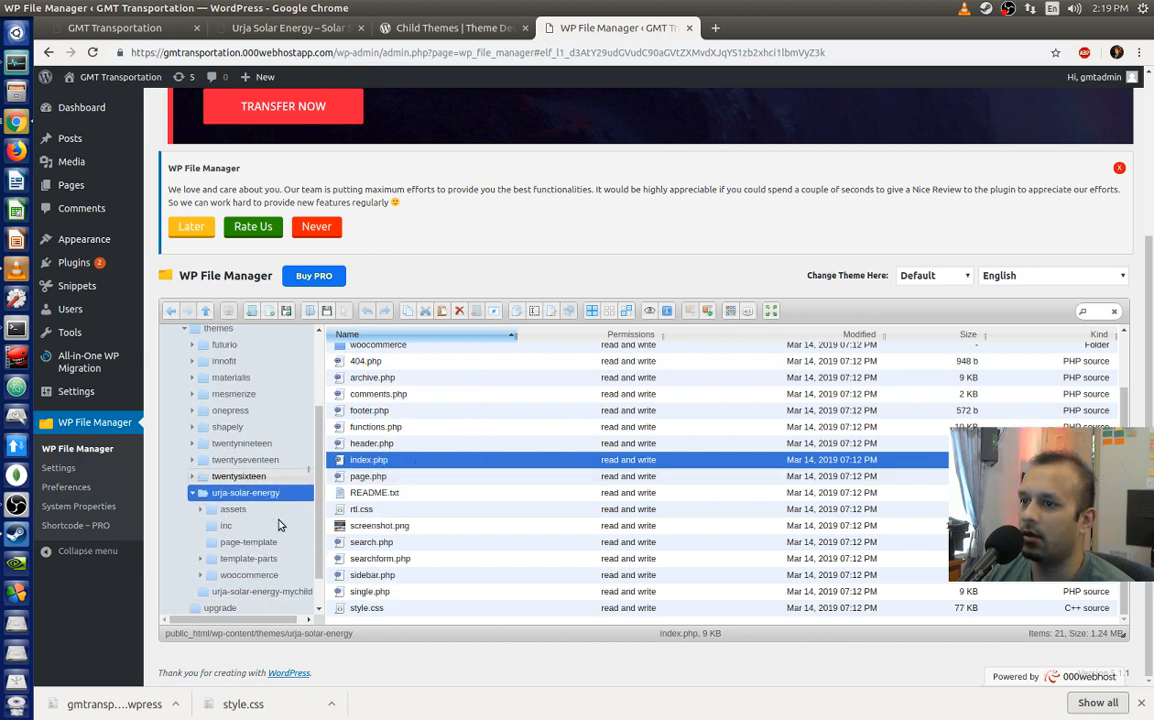
click(210, 553)
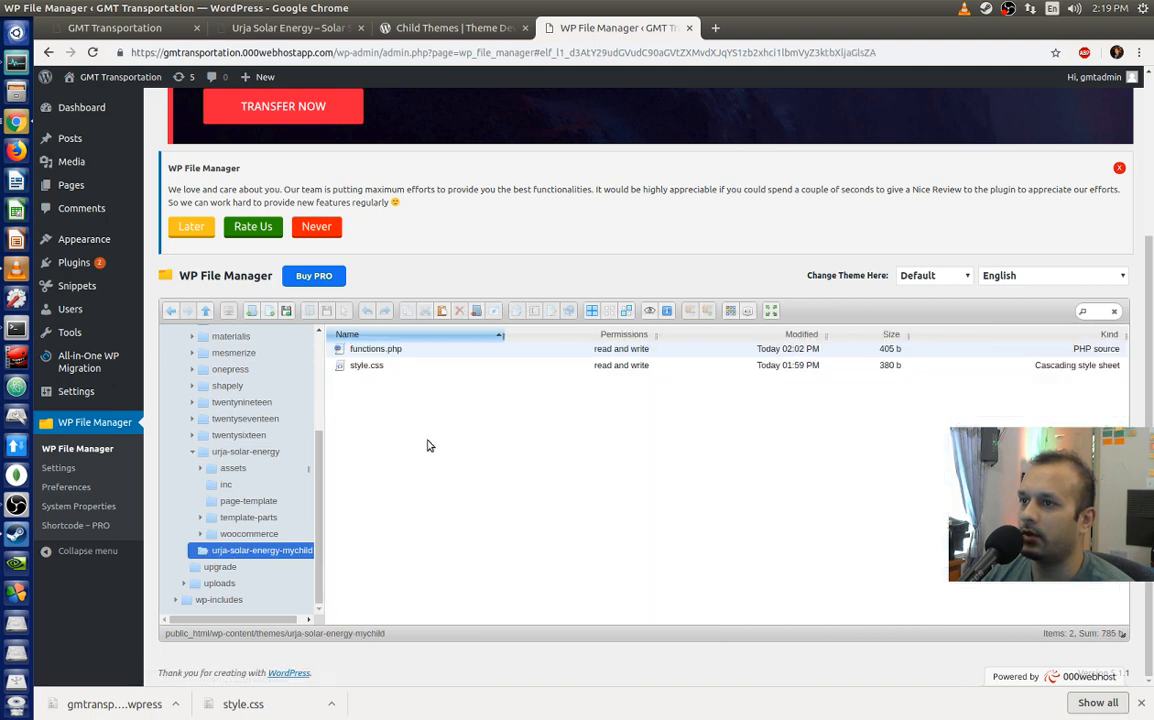
right_click(413, 421)
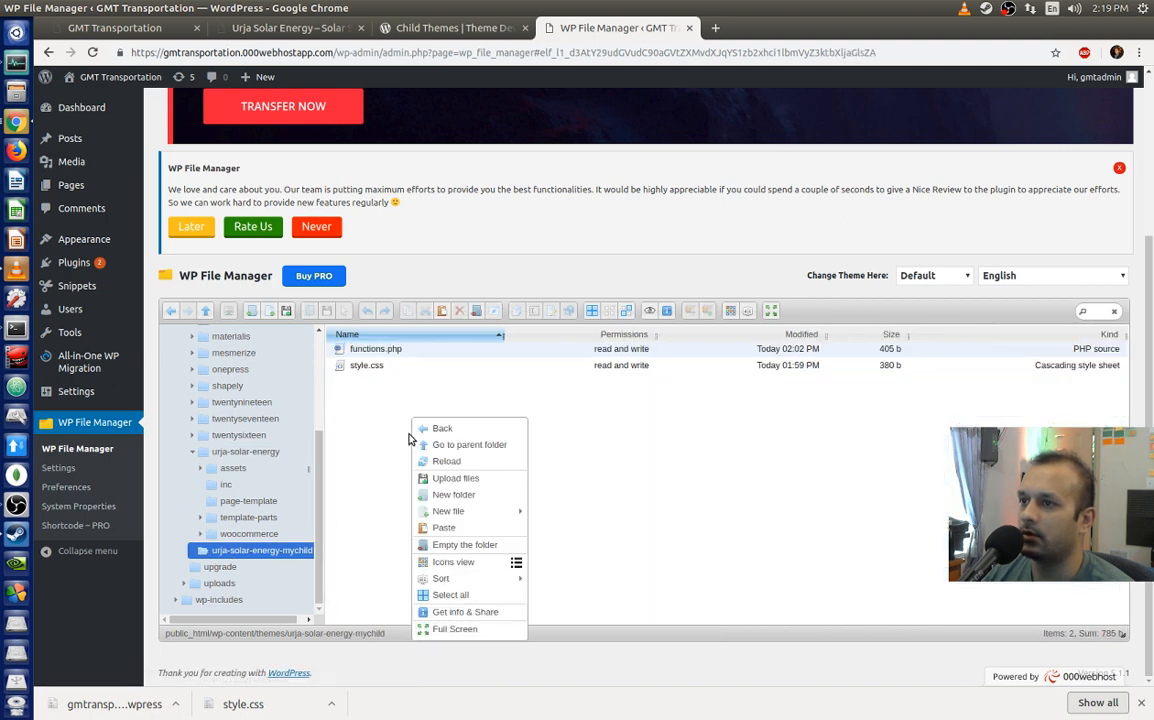
click(463, 527)
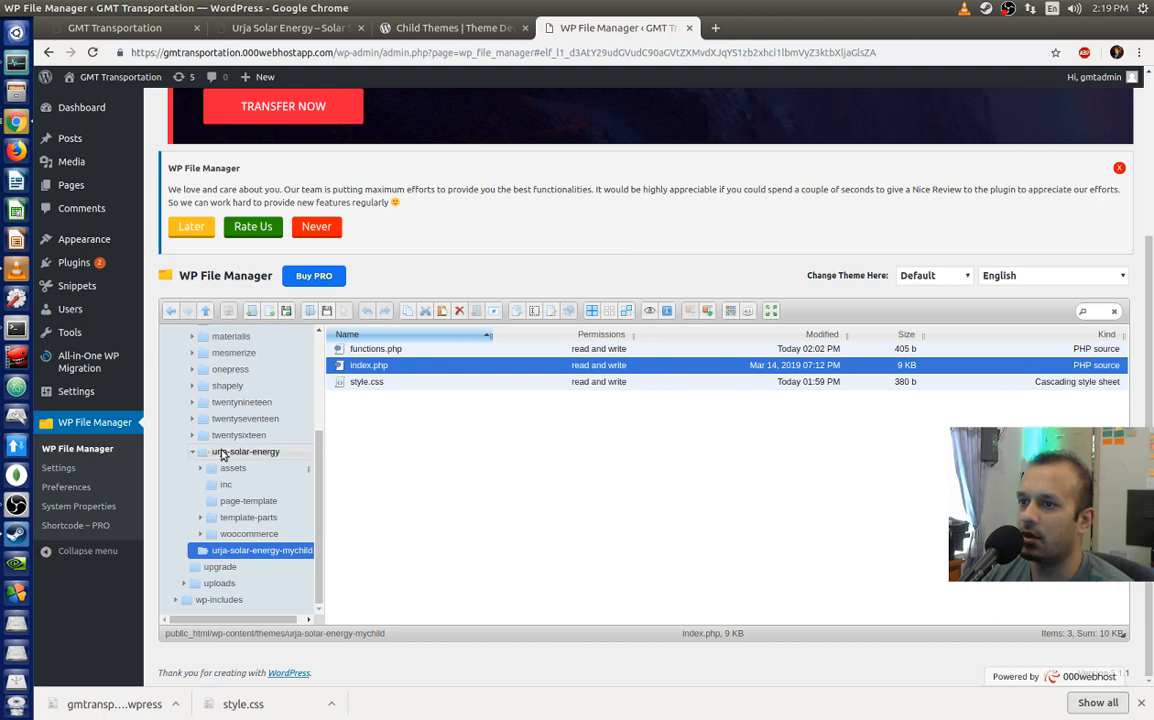
Step: Copy footer.php from the parent urja-solar-energy folder into the urja-solar-energy-mychild folder
click(222, 455)
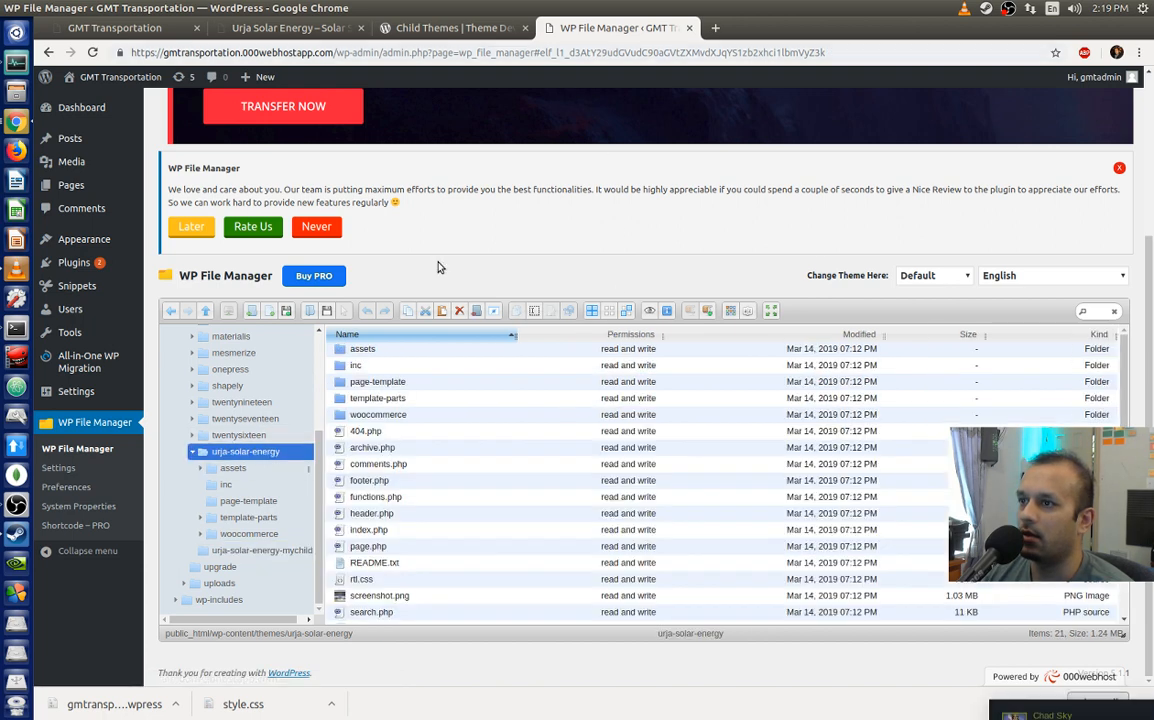
click(384, 484)
right_click(383, 484)
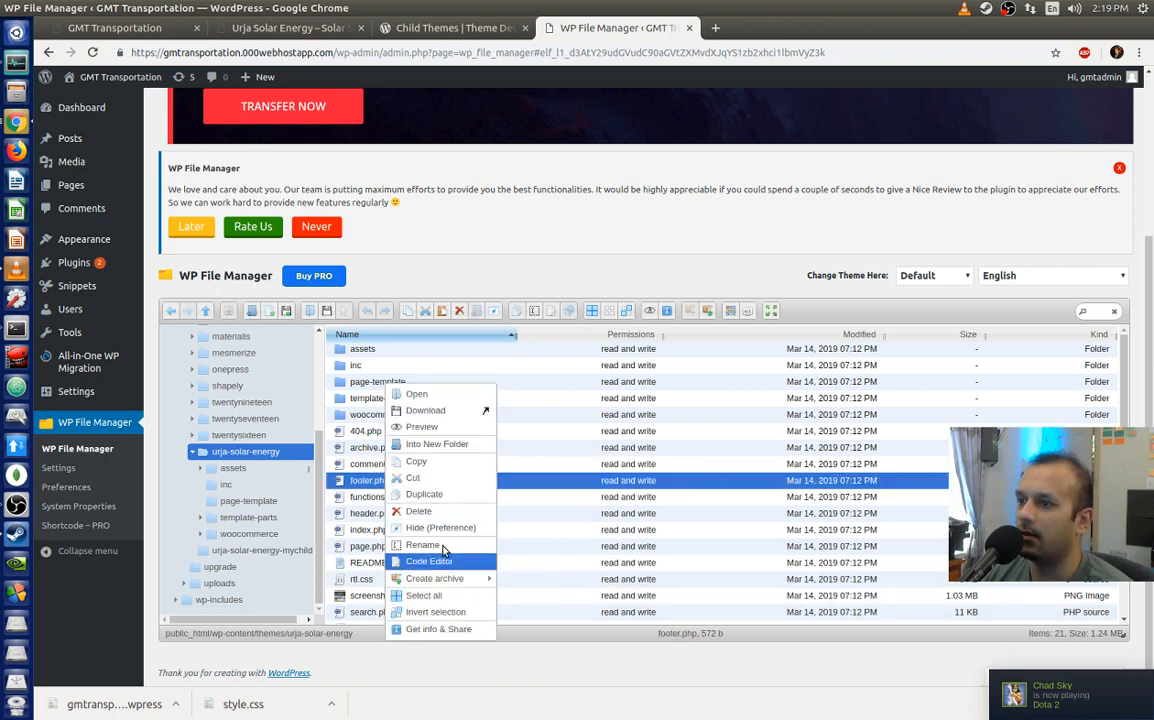
click(420, 463)
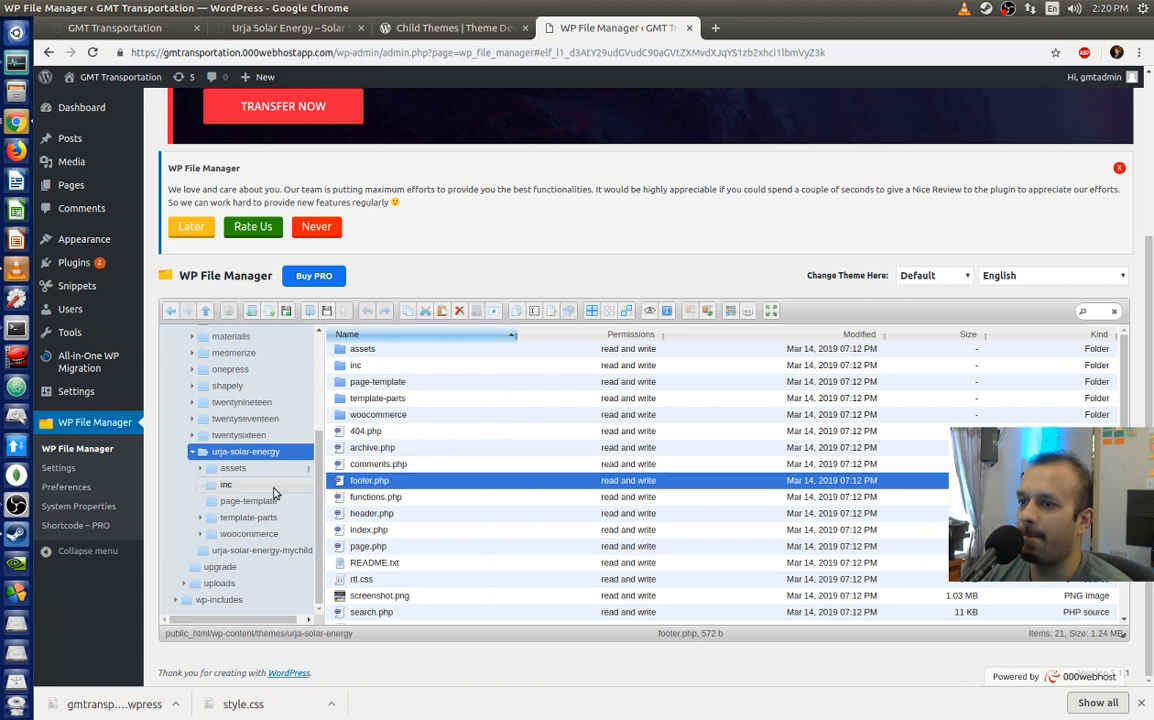
click(244, 551)
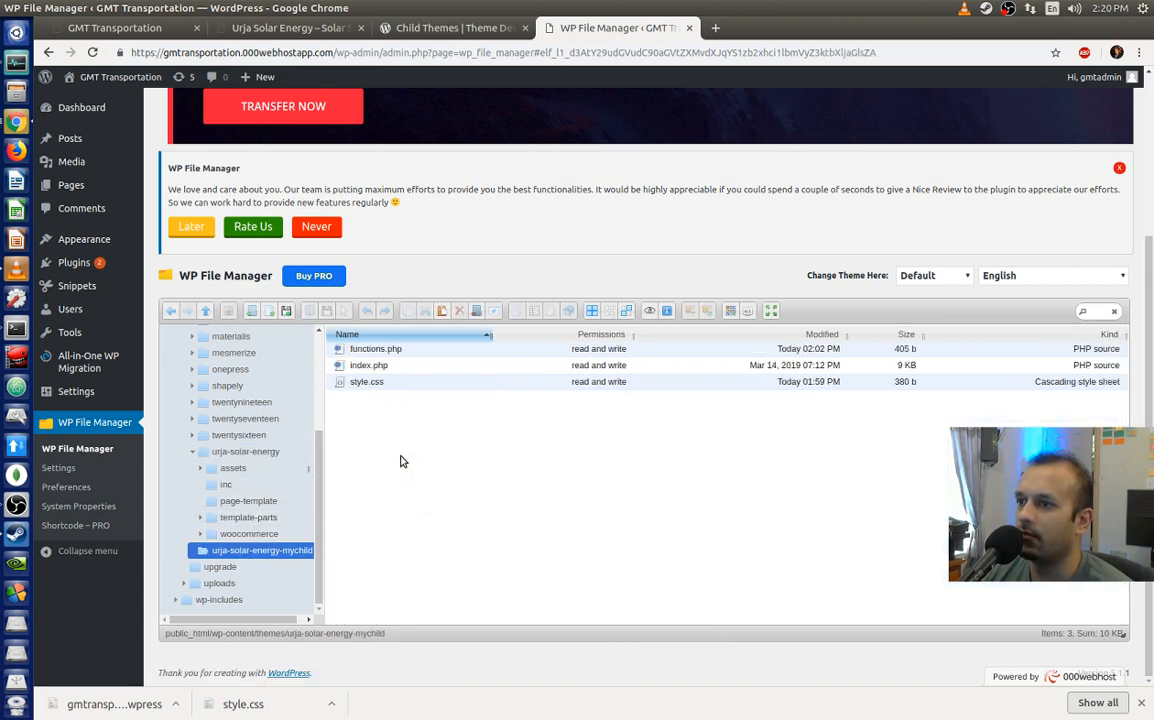
right_click(403, 419)
click(448, 528)
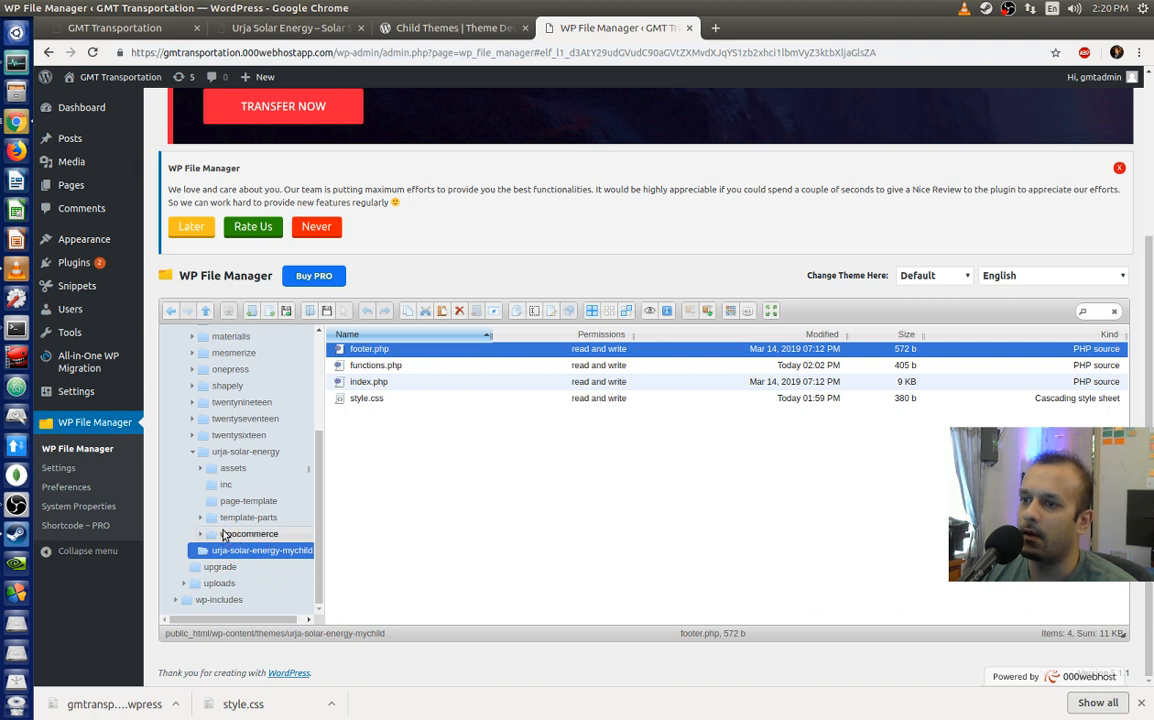
Step: View the header and banner of the Urja Solar Energy demo homepage and switch to the GMT Transportation site
click(236, 452)
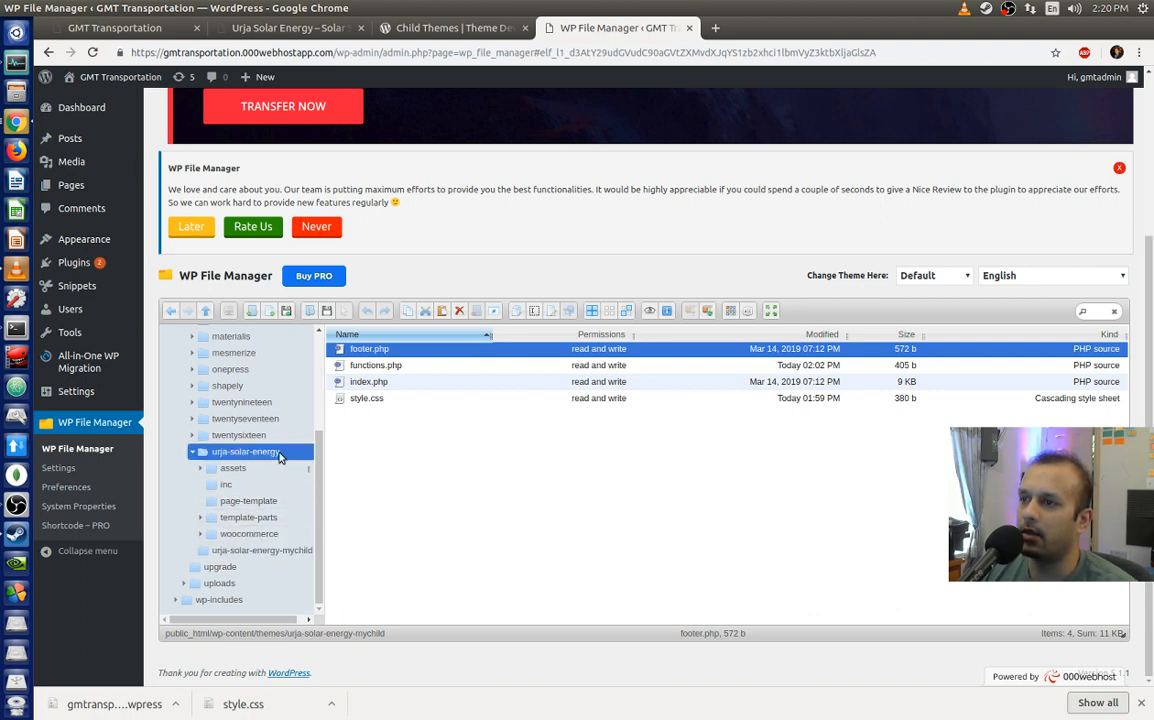
click(429, 29)
click(347, 33)
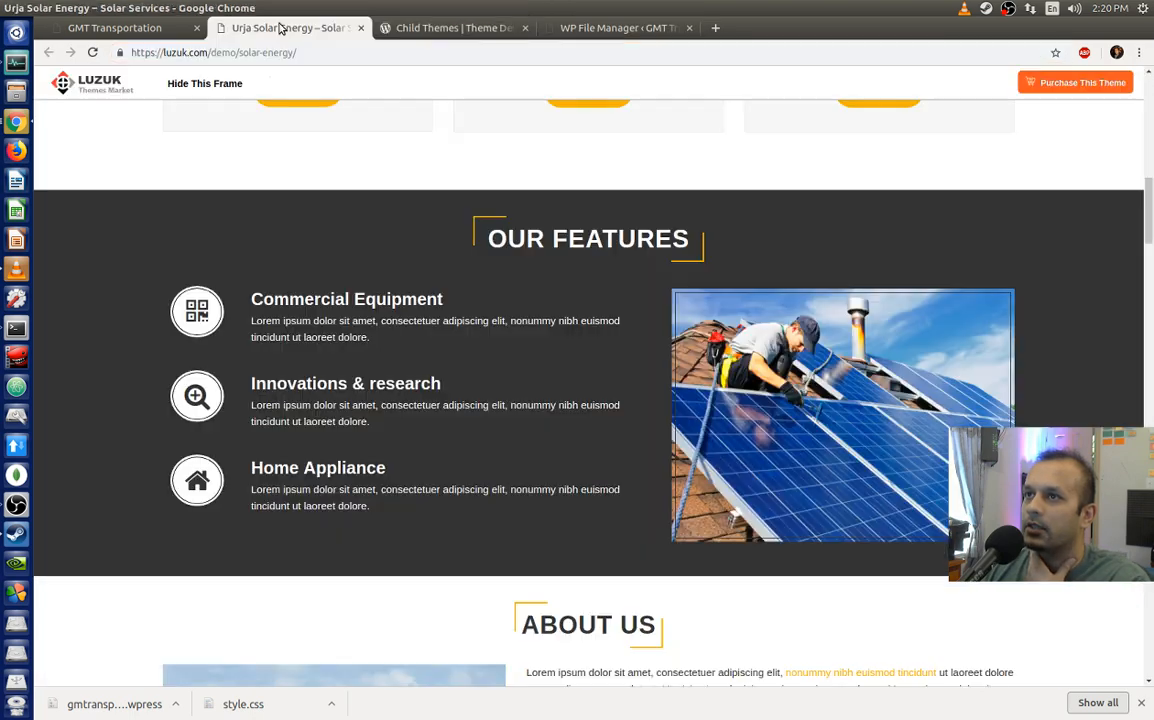
drag(1150, 215, 1150, 130)
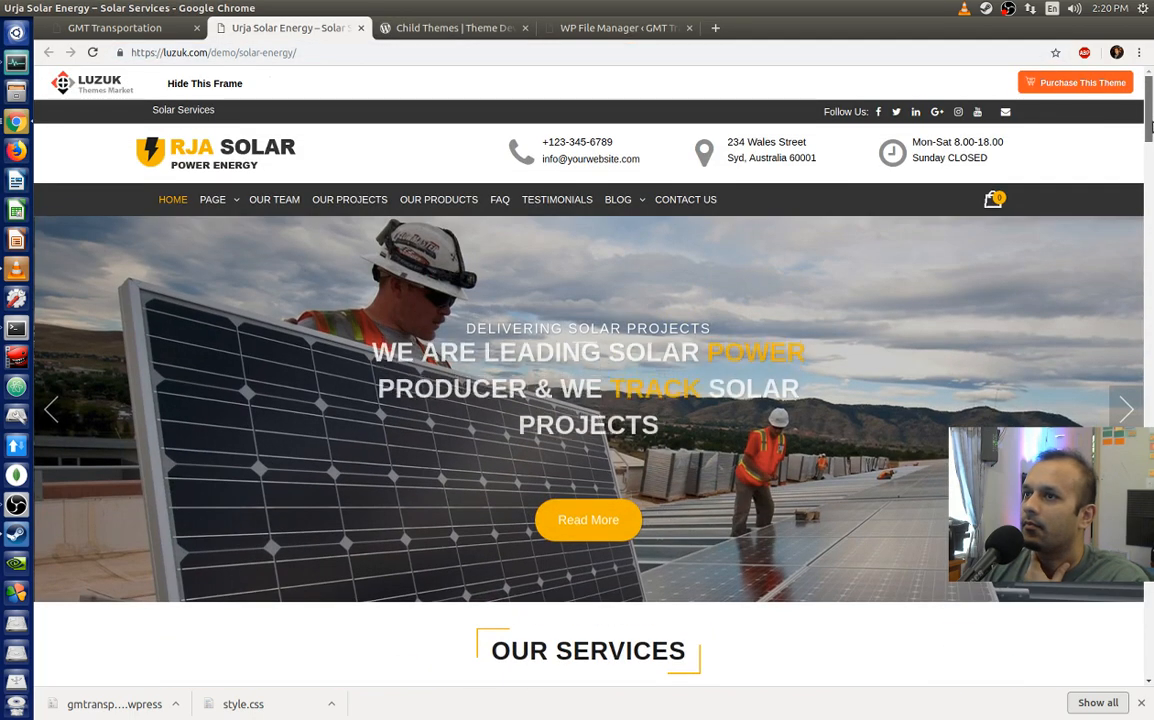
click(188, 82)
click(160, 30)
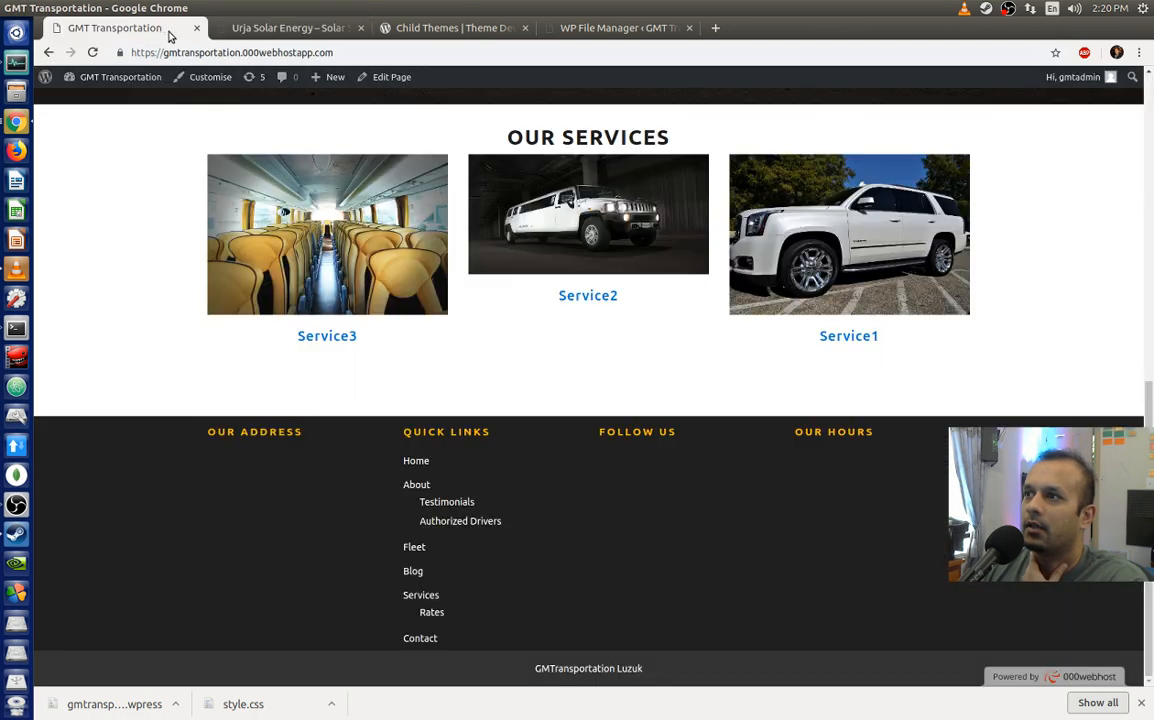
Step: Compare the header and banner of the GMT Transportation homepage with the Urja Solar Energy demo
scroll(1151, 343, up, 10)
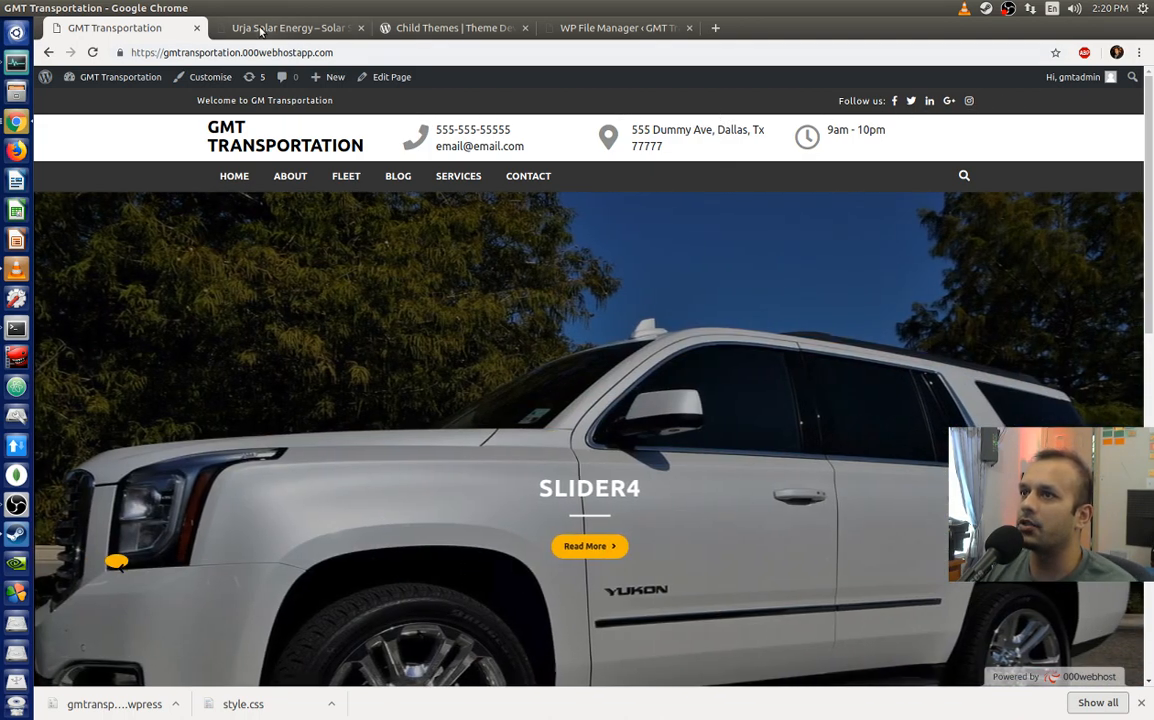
click(270, 28)
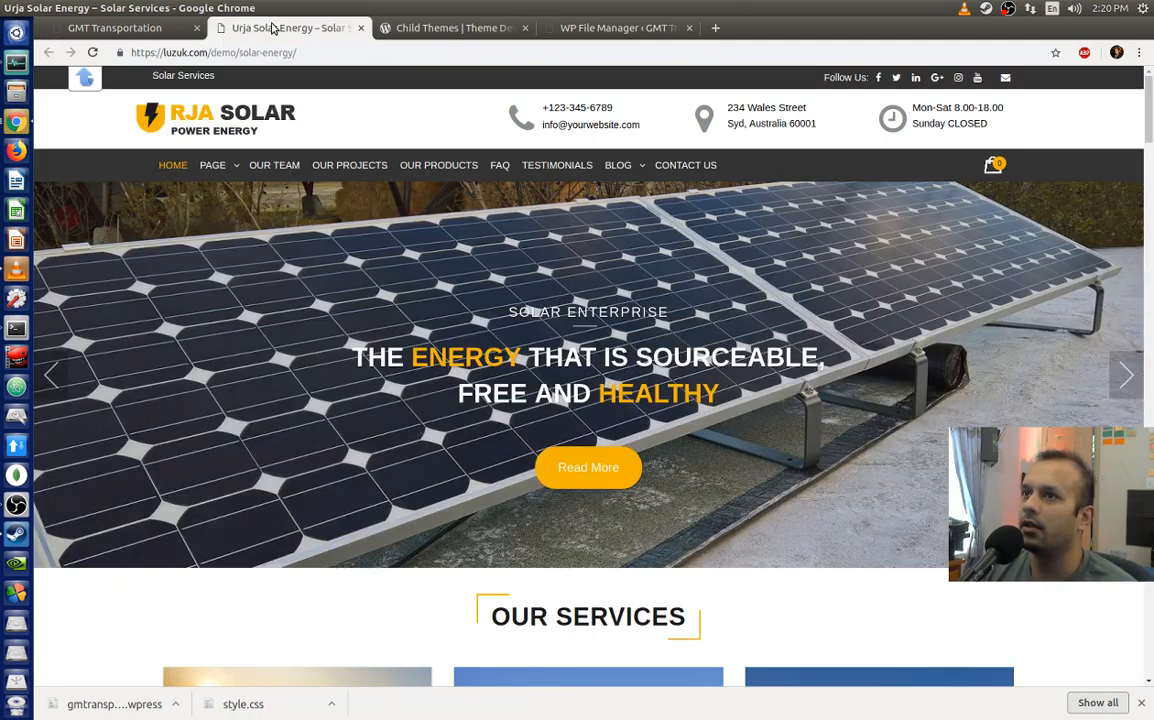
click(429, 29)
click(300, 28)
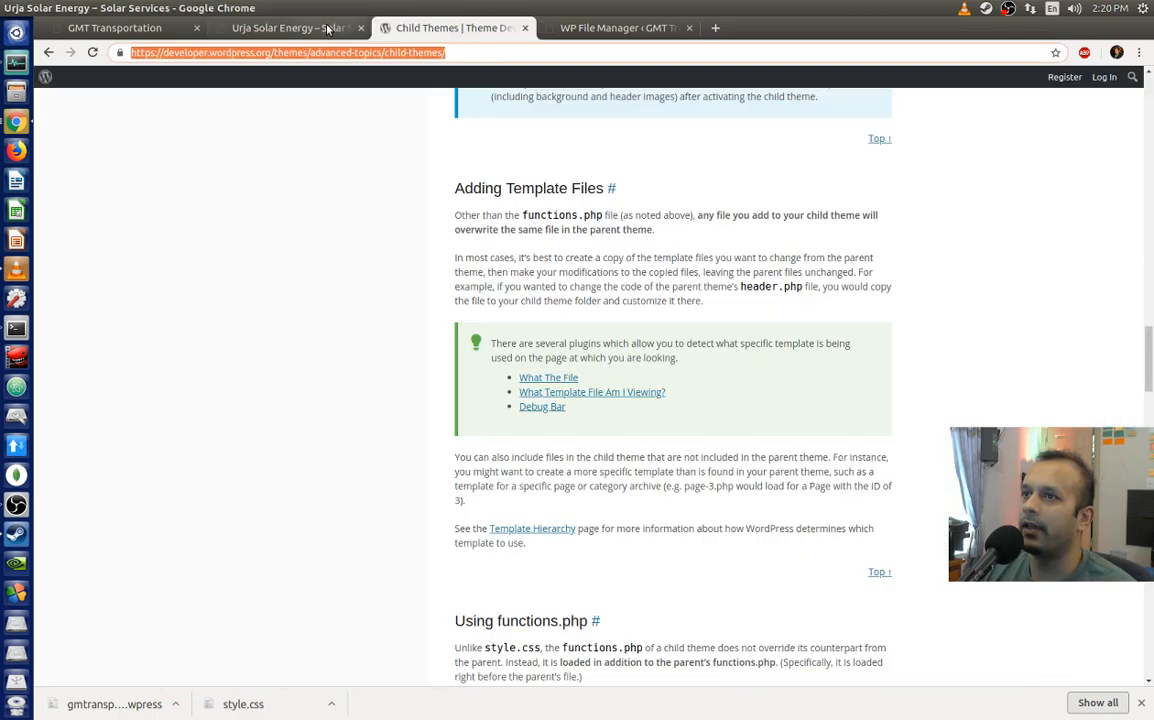
Step: Copy page.php from the parent urja-solar-energy folder into the urja-solar-energy-mychild folder in WP File Manager
click(560, 28)
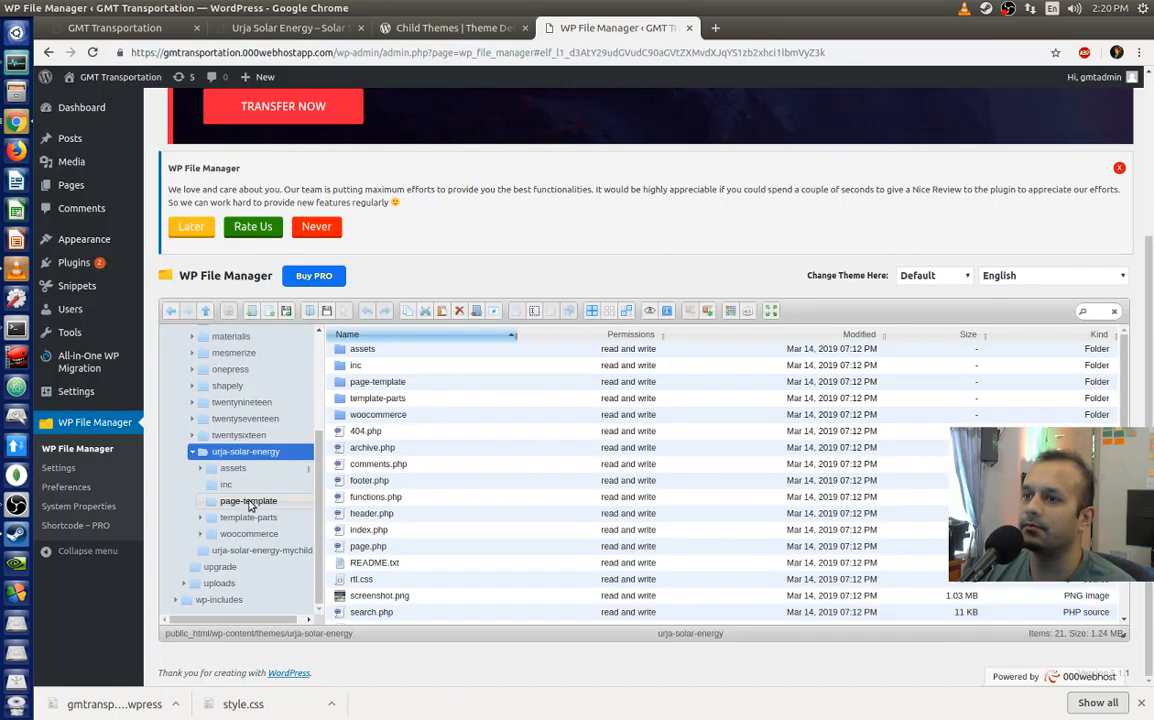
click(388, 553)
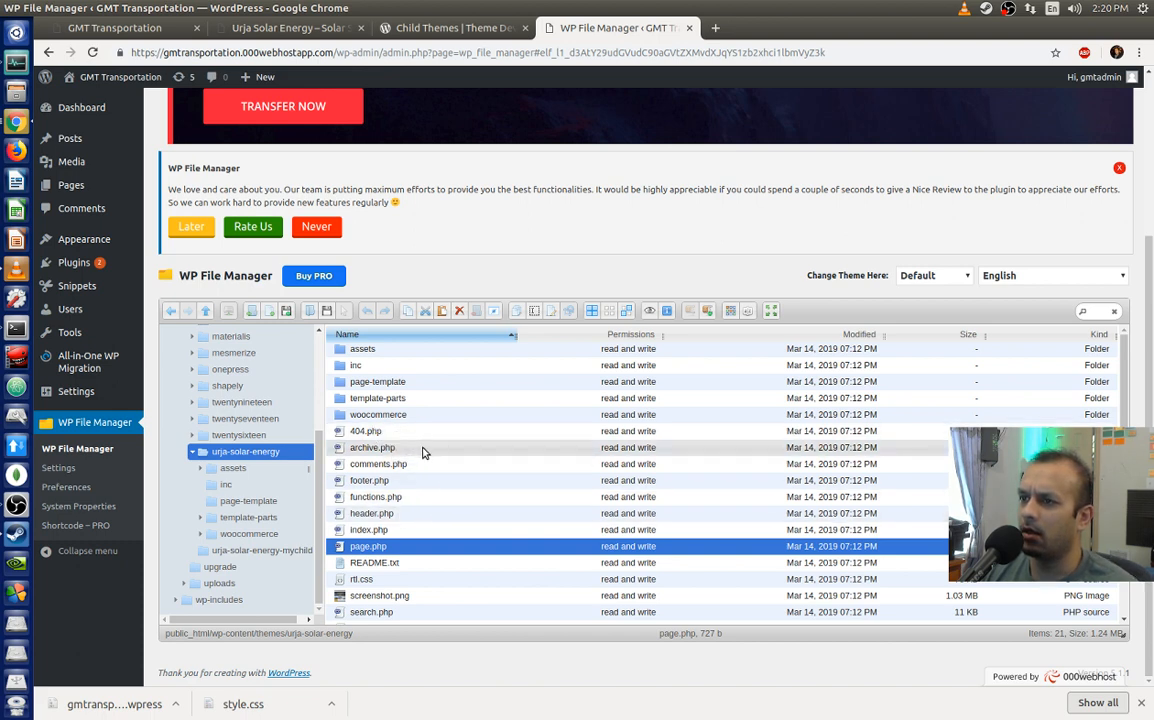
right_click(379, 547)
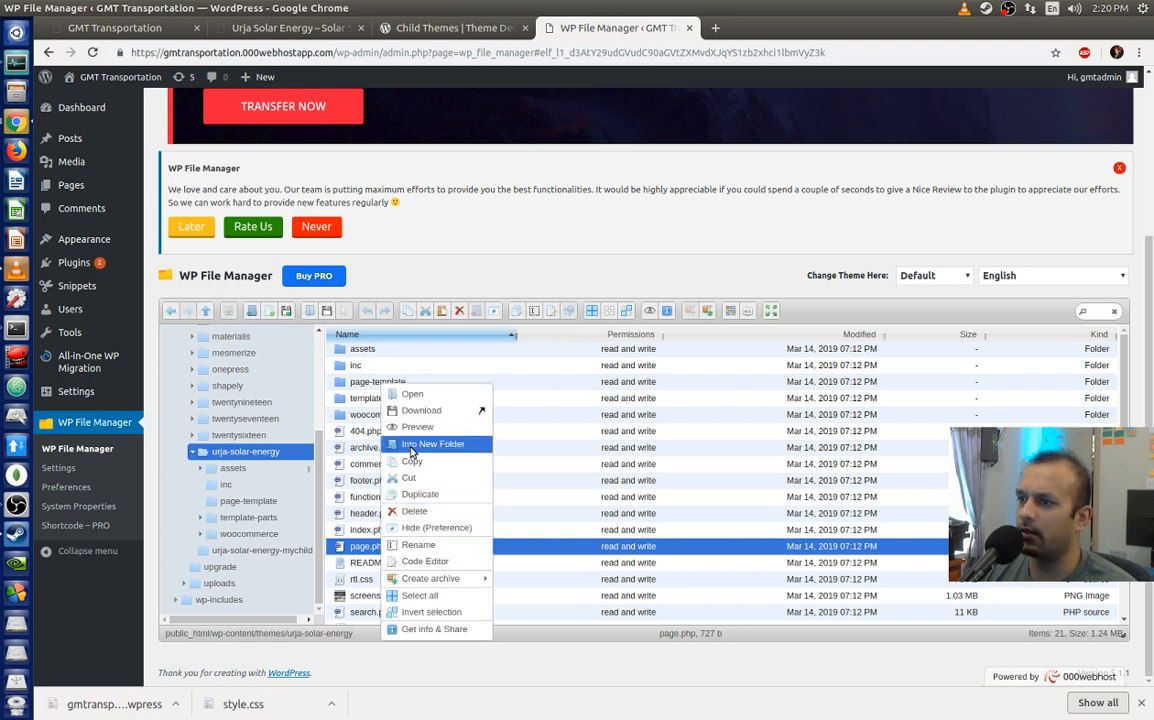
click(420, 476)
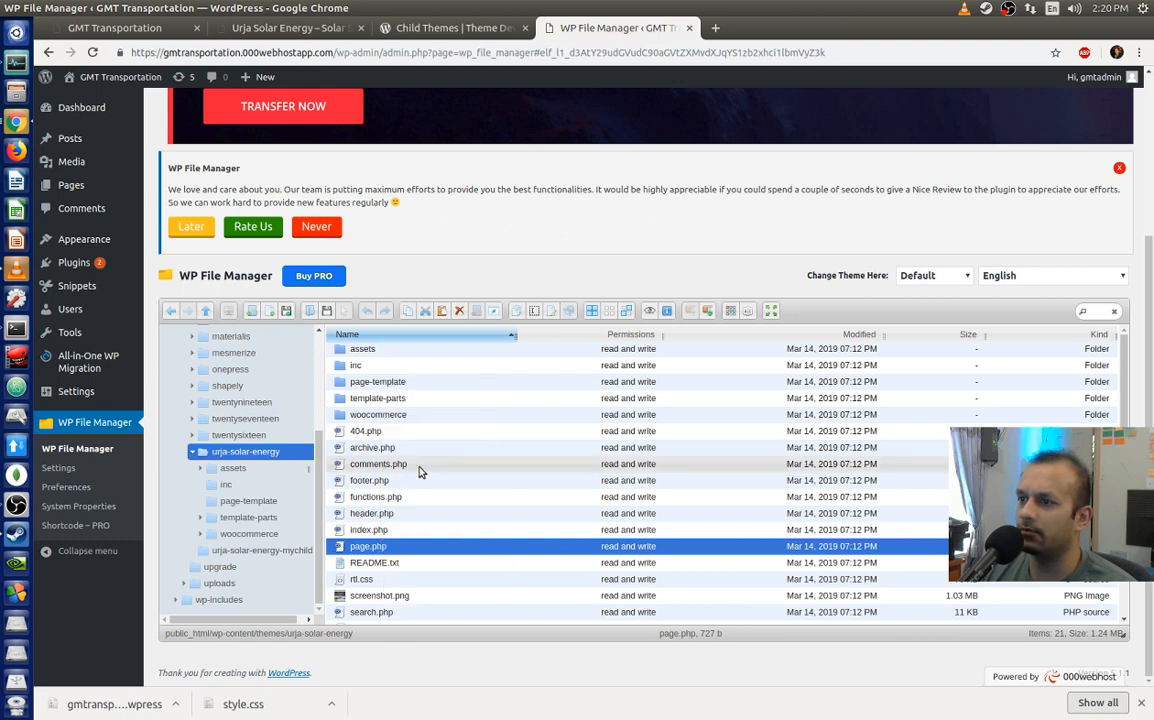
click(250, 552)
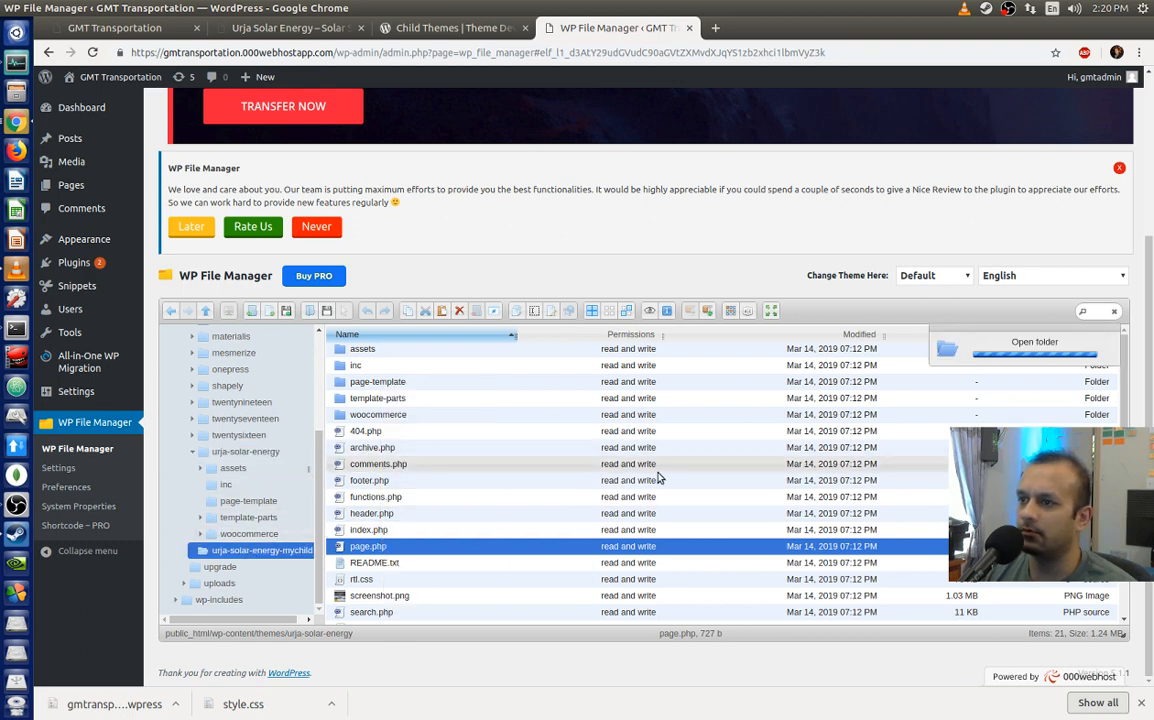
right_click(397, 465)
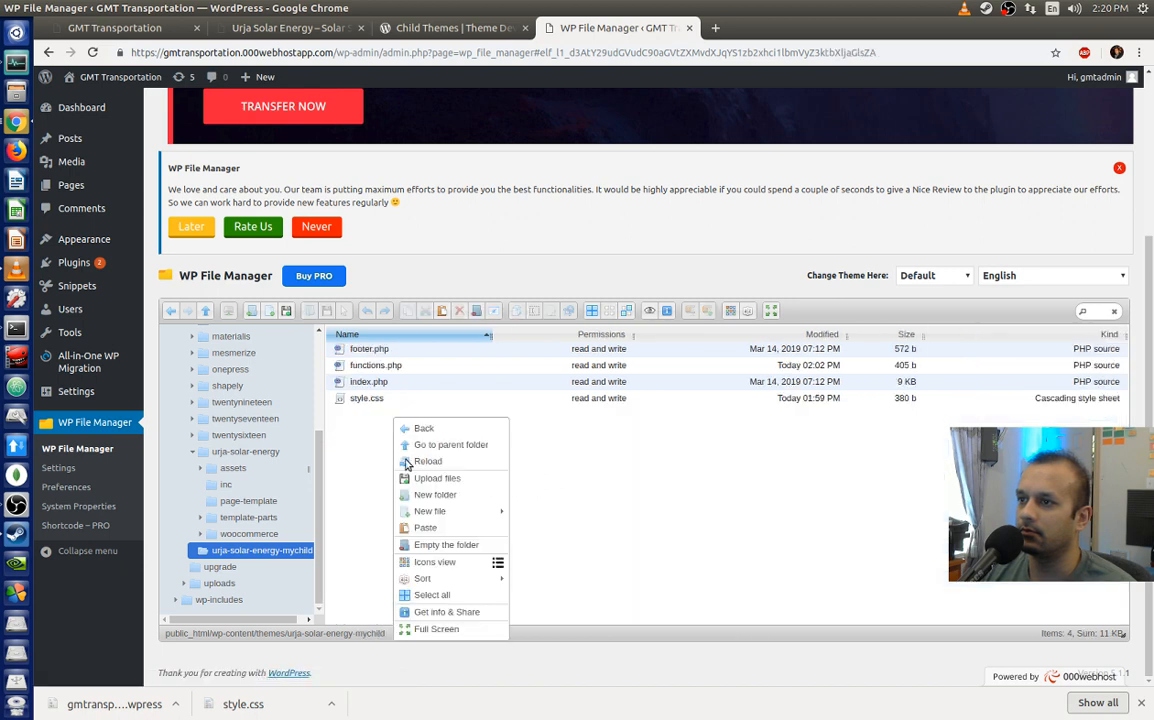
click(463, 528)
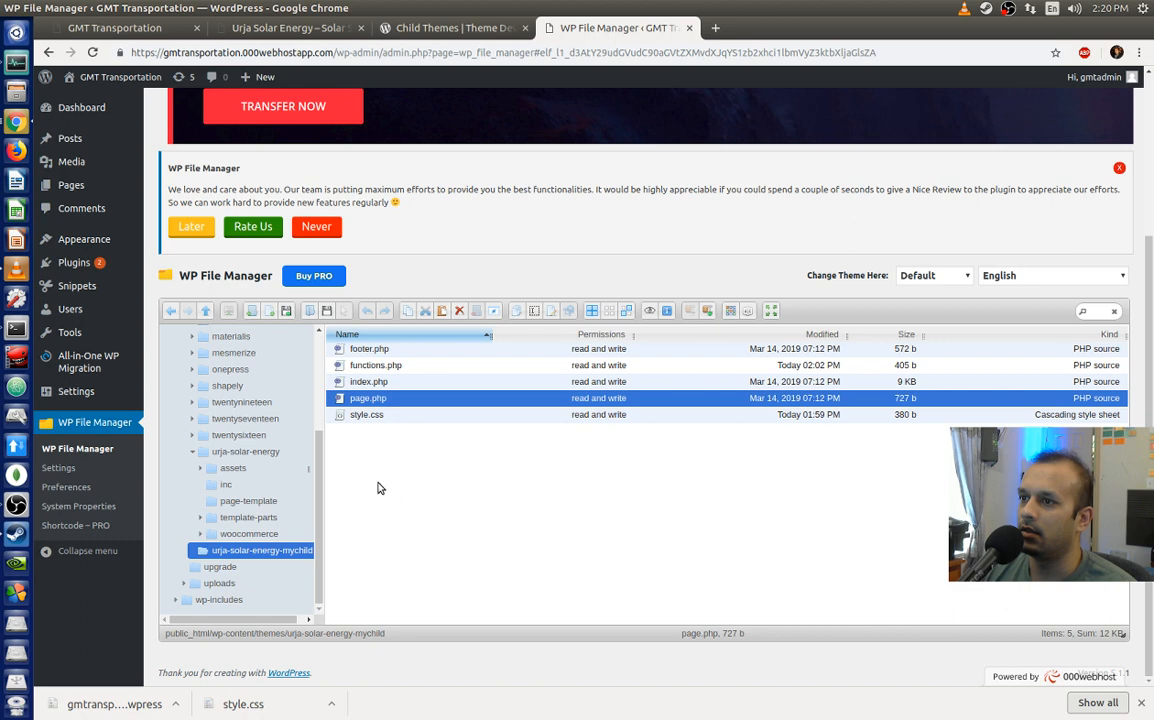
Step: Reload the GMT Transportation homepage, review its slider, services and footer, and compare it with the Urja Solar Energy demo
click(118, 28)
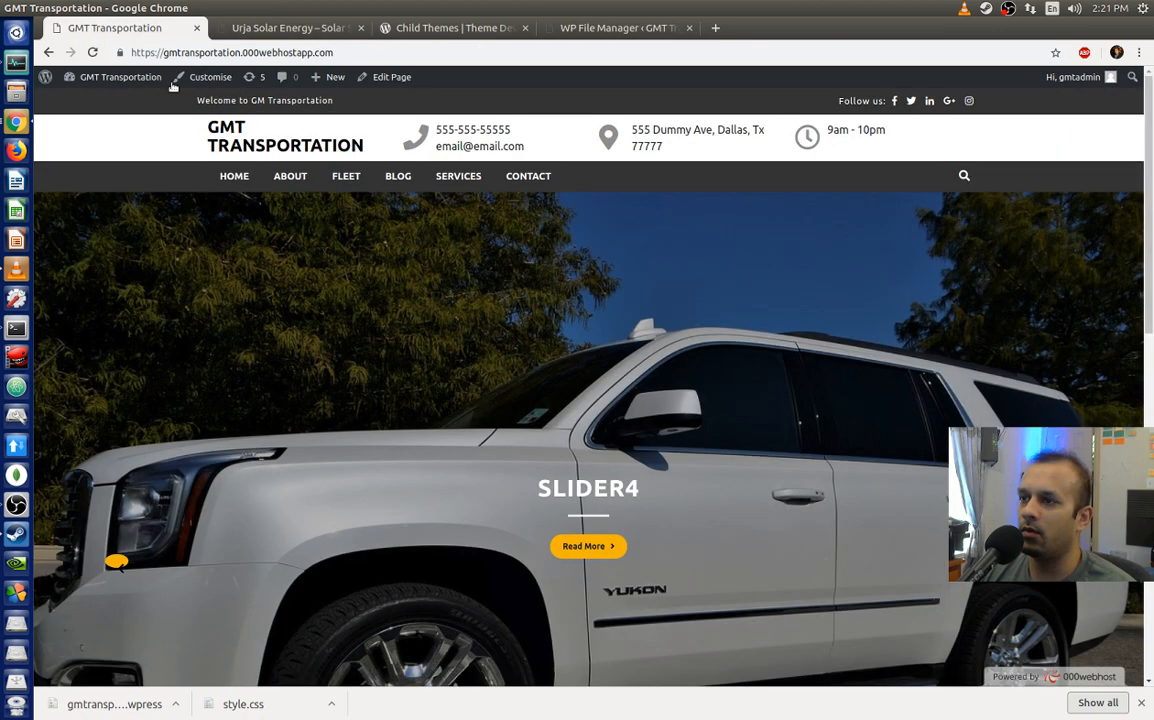
key(F5)
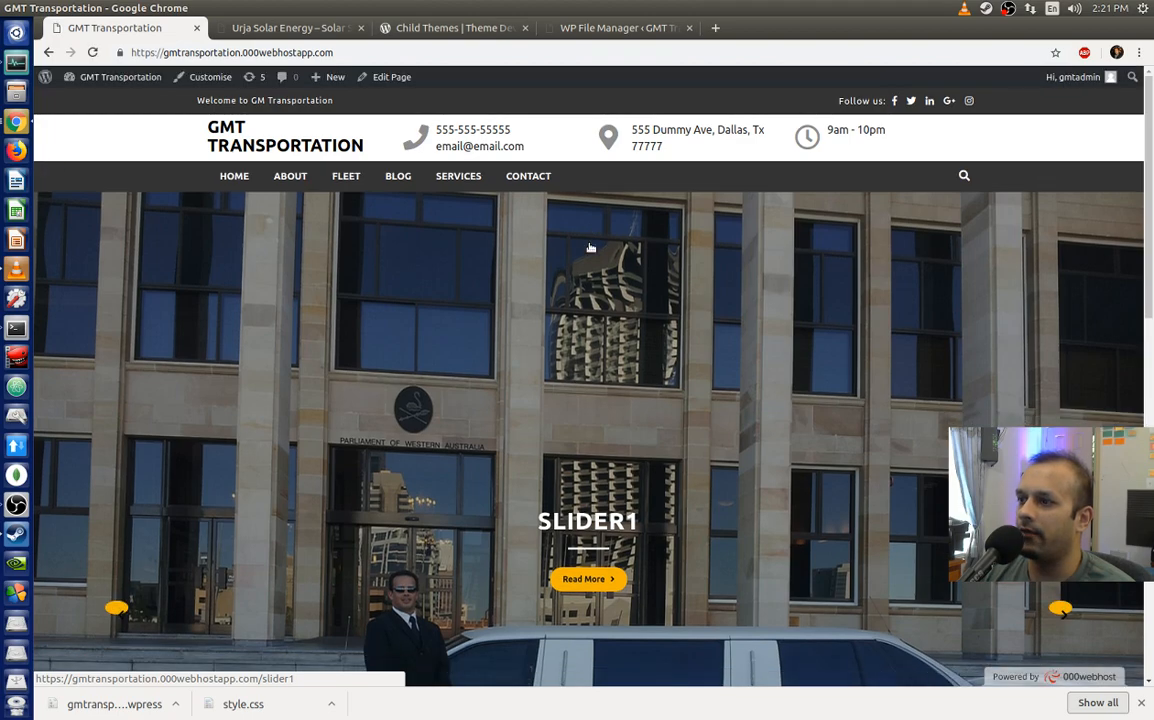
scroll(590, 248, down, 9)
scroll(590, 248, up, 3)
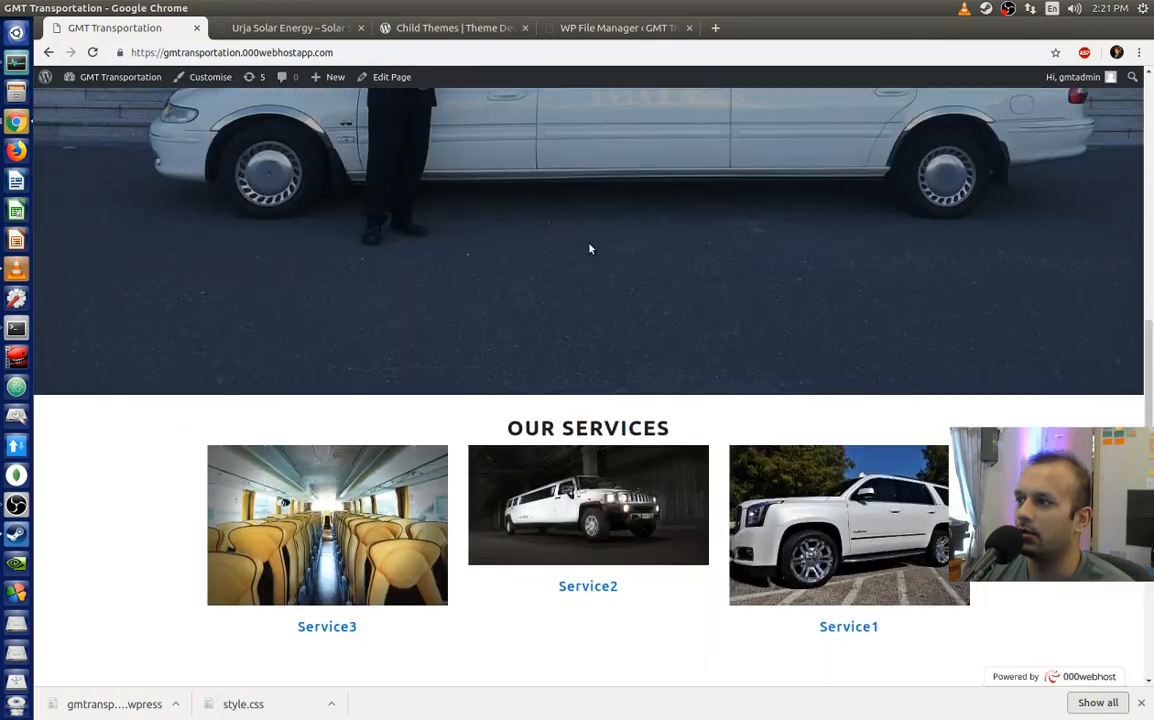
scroll(590, 248, up, 7)
scroll(588, 265, down, 9)
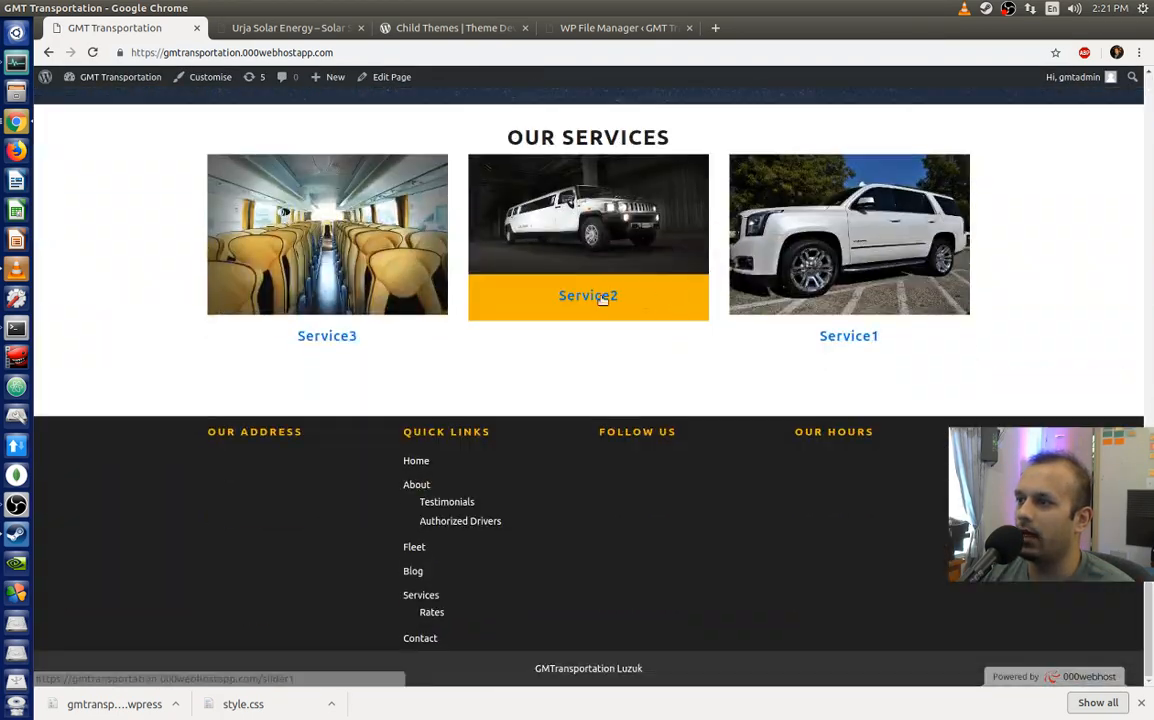
click(280, 33)
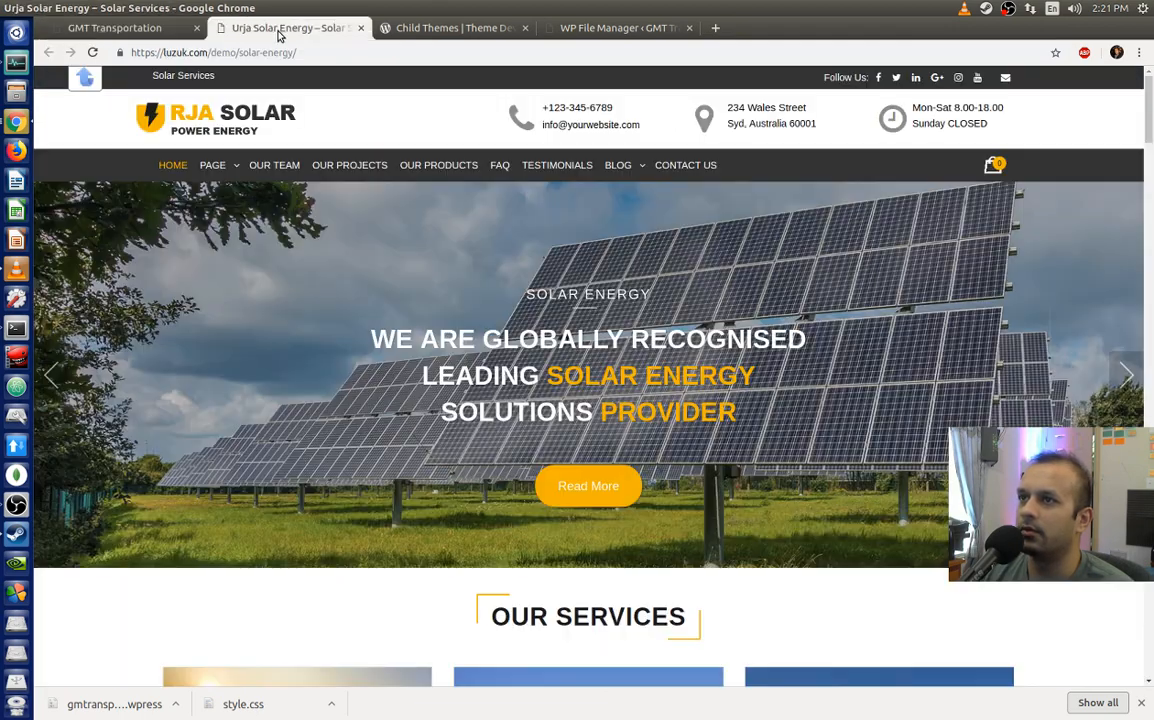
click(455, 30)
Step: Look through the template and style files in the parent urja-solar-energy folder in WP File Manager
click(622, 30)
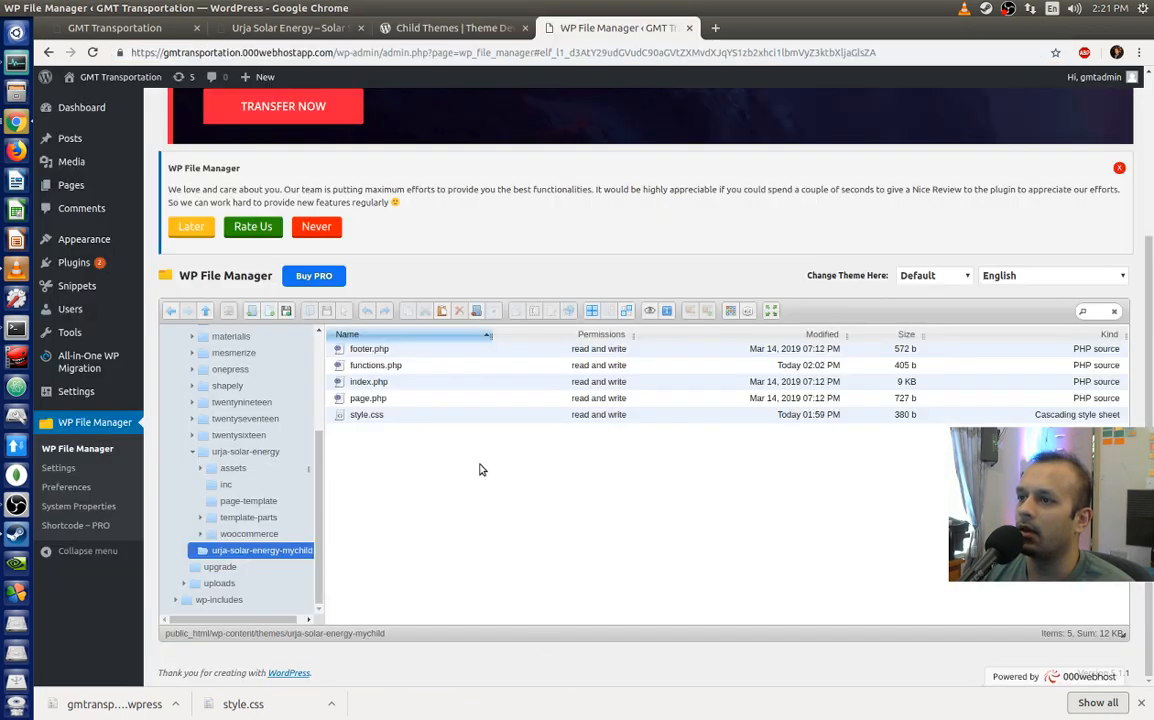
click(224, 455)
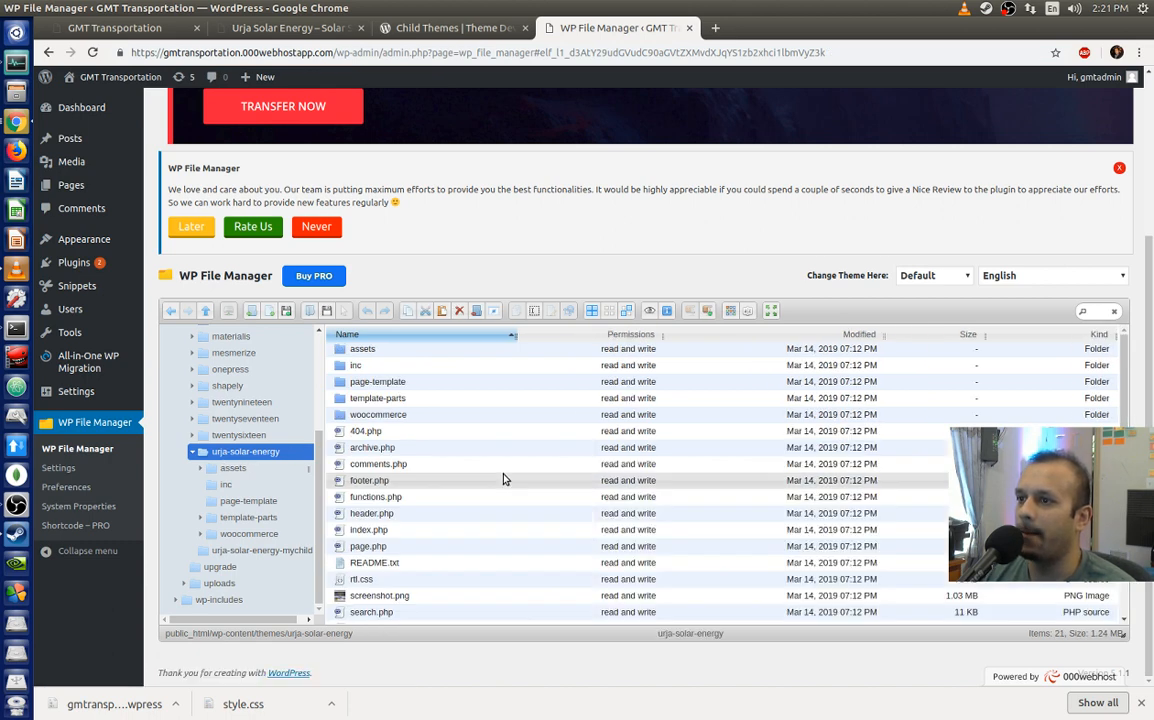
scroll(503, 460, down, 2)
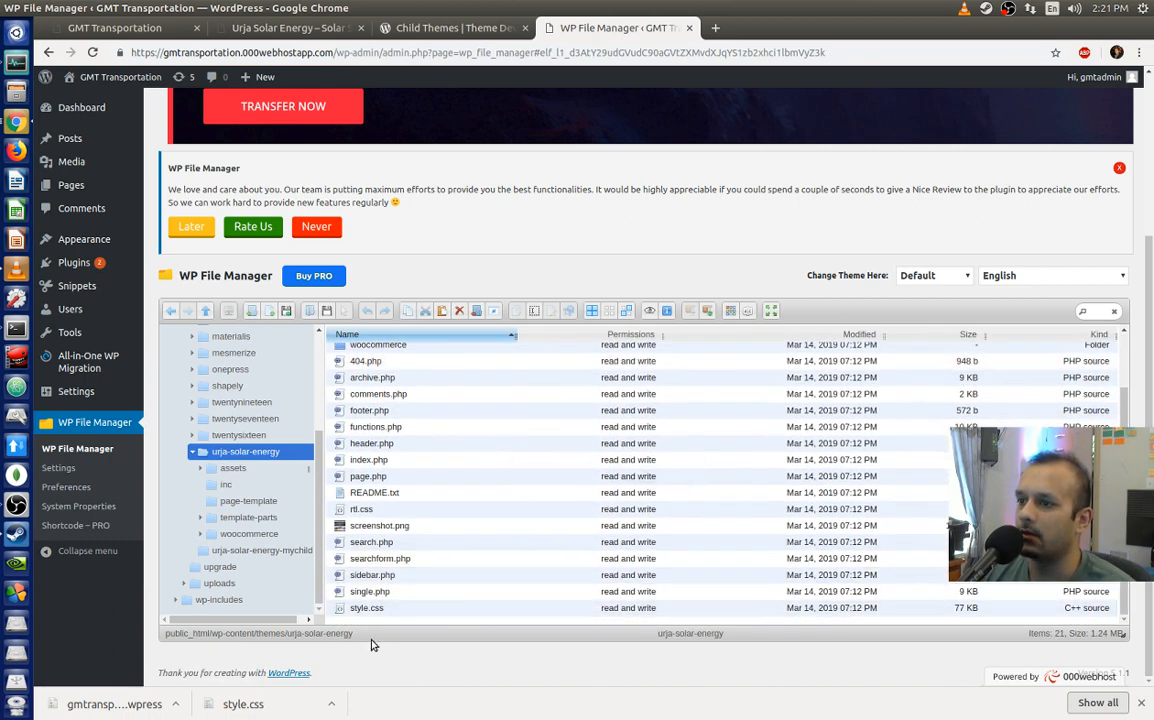
scroll(391, 612, up, 3)
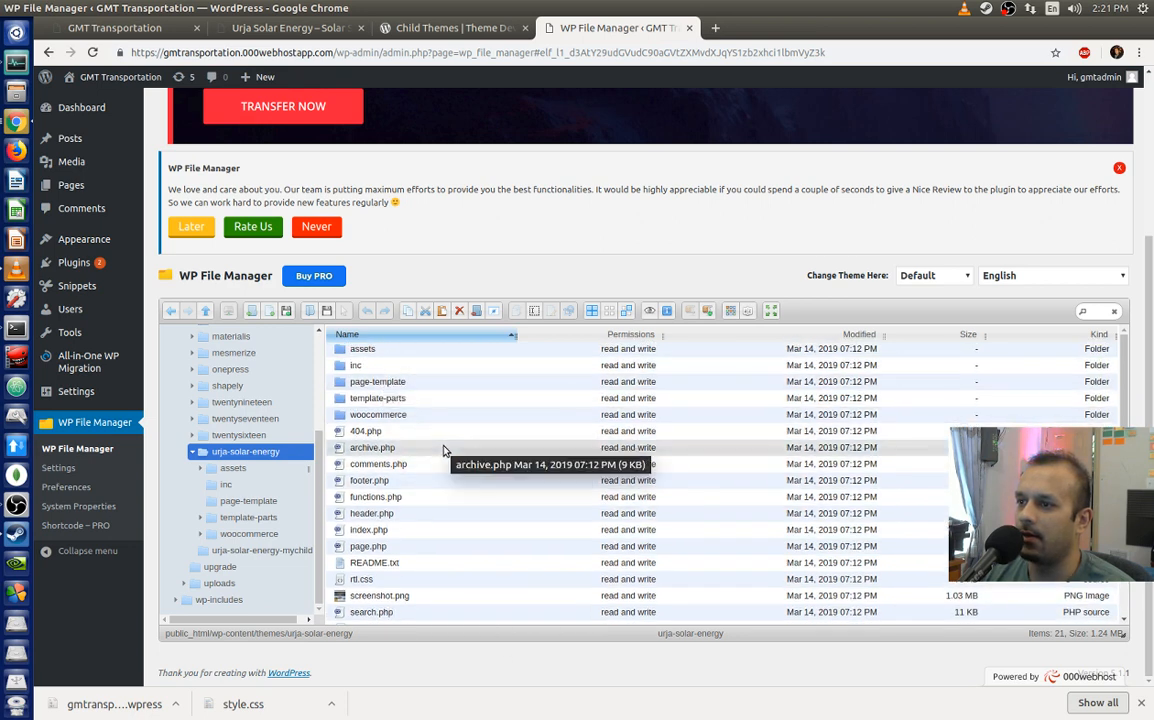
scroll(447, 561, down, 2)
scroll(447, 561, down, 1)
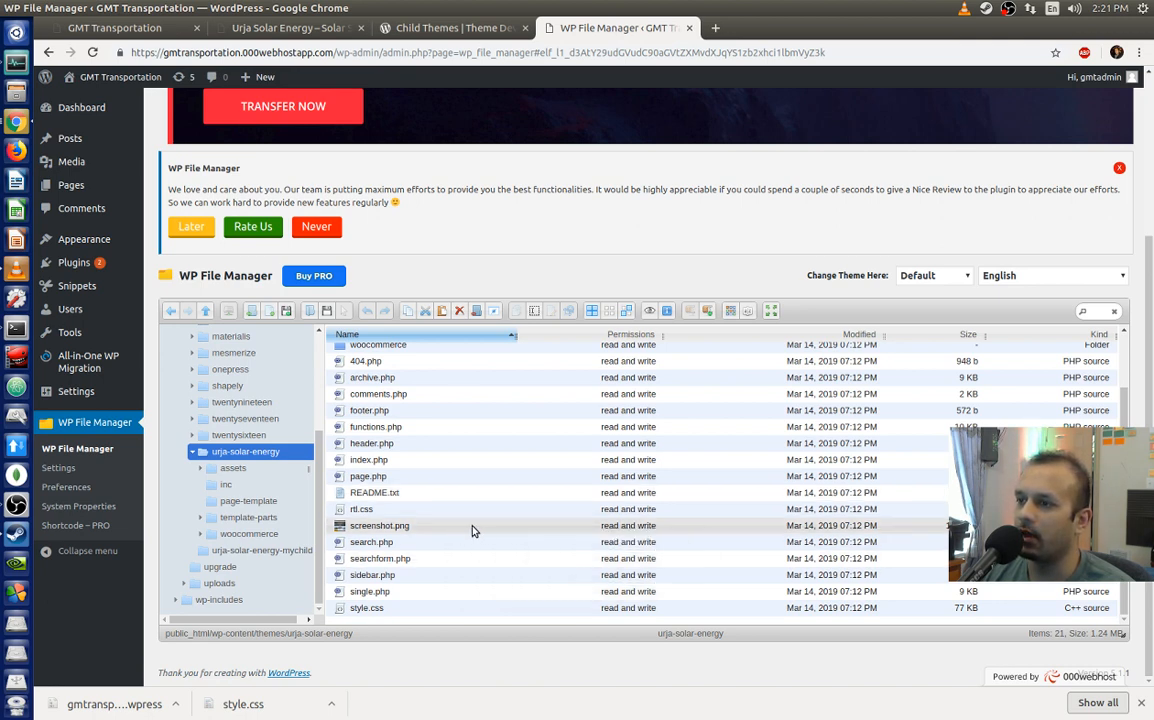
click(389, 529)
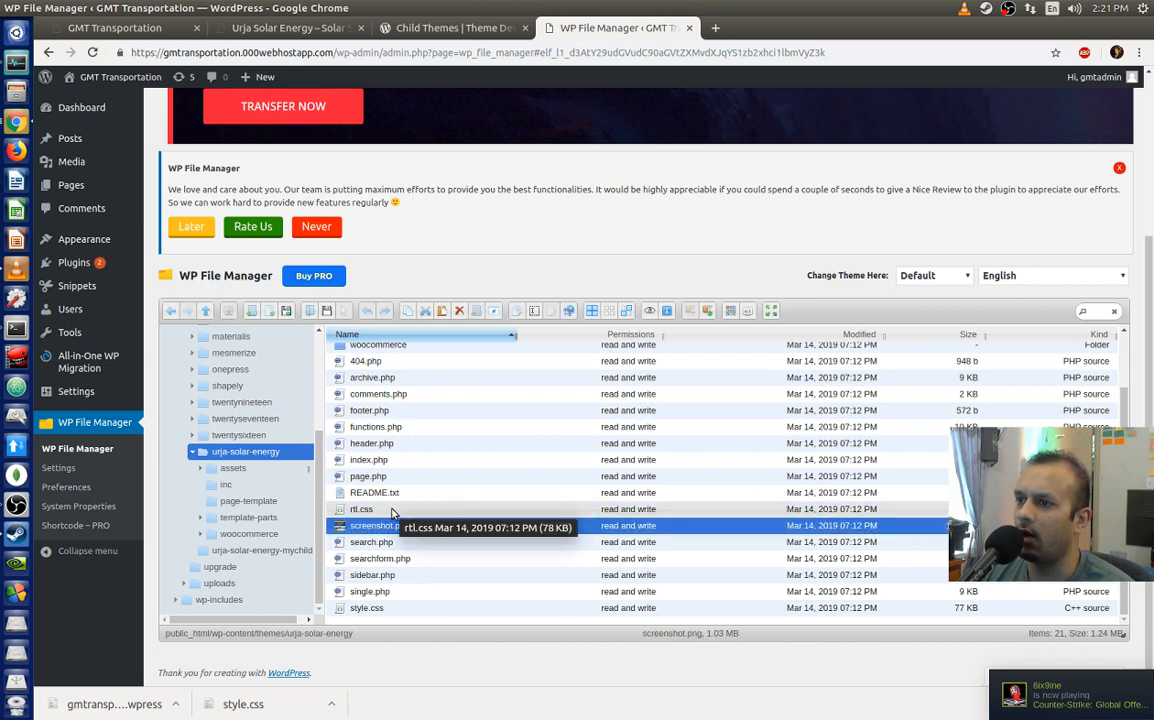
Step: Copy rtl.css from the parent urja-solar-energy folder into the urja-solar-energy-mychild folder
click(363, 512)
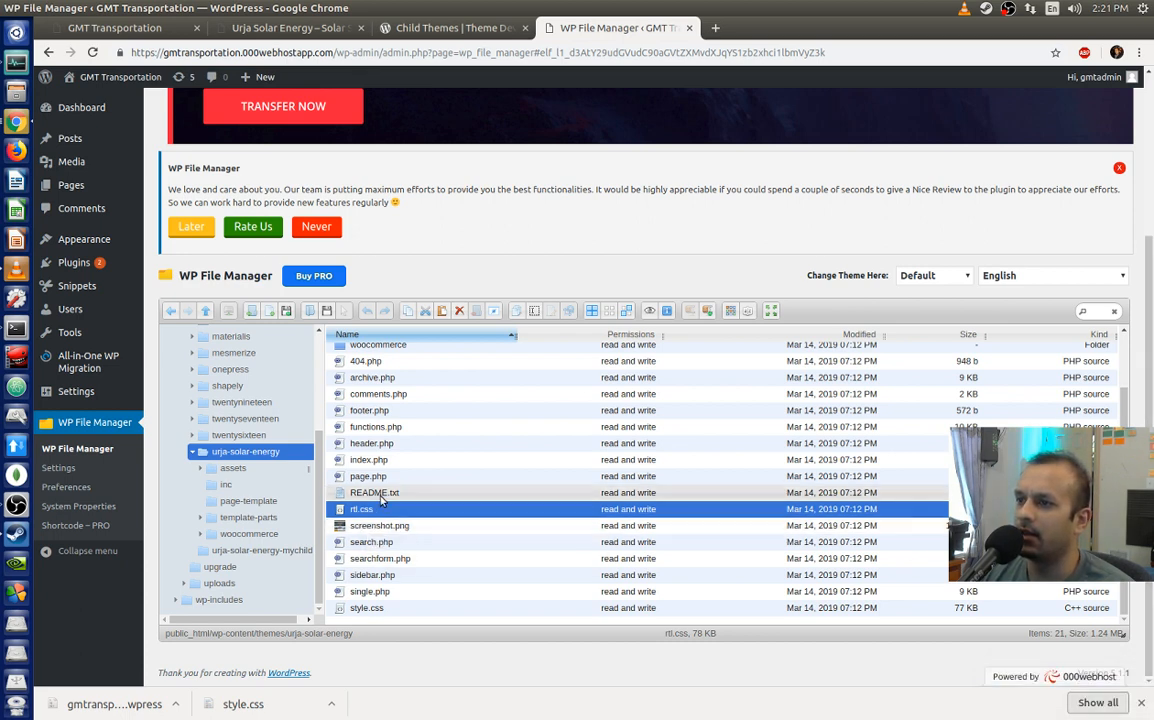
scroll(375, 508, up, 2)
scroll(380, 510, down, 2)
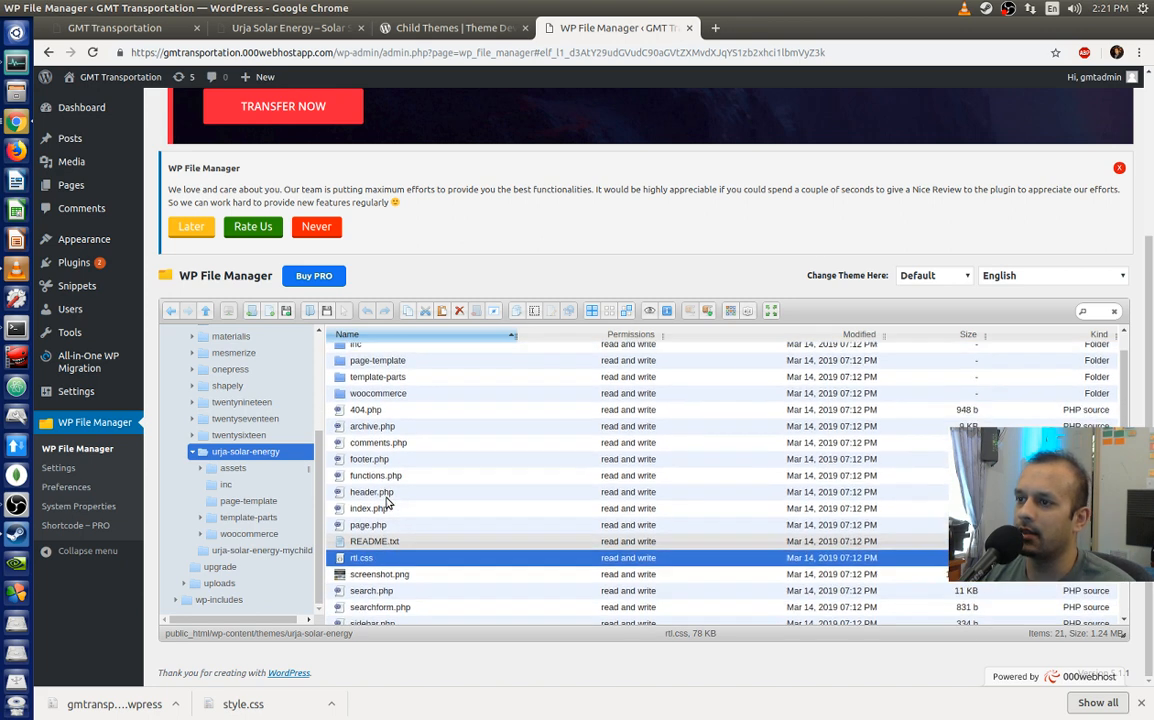
right_click(383, 510)
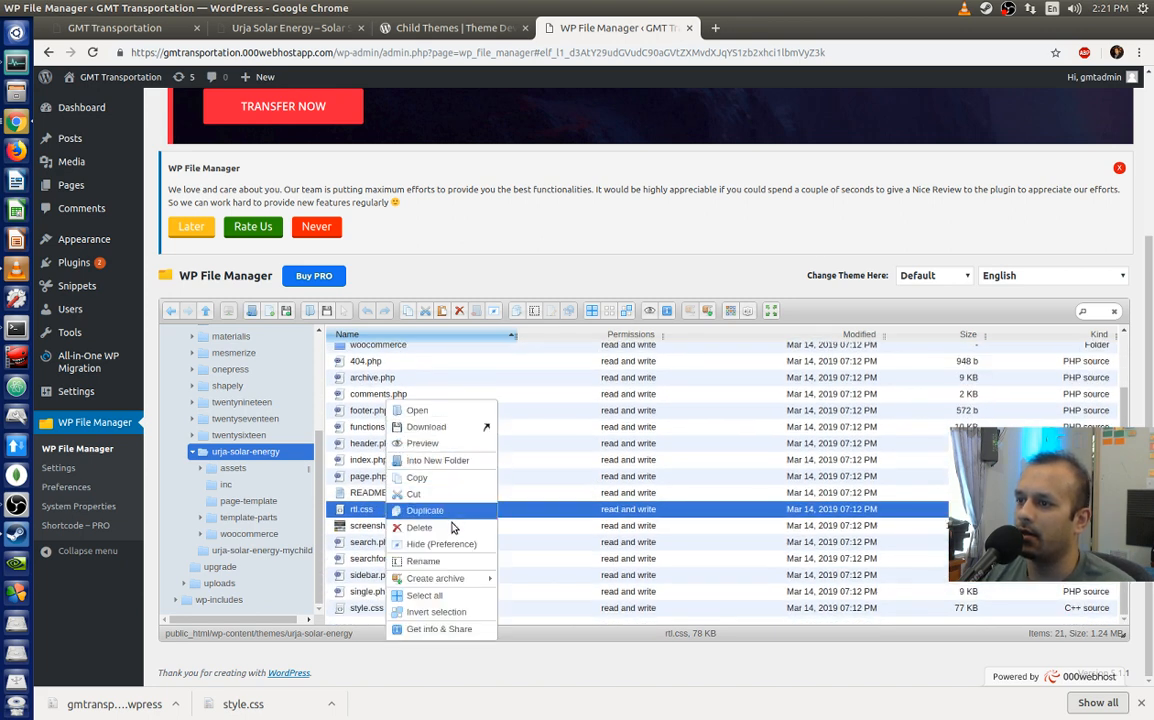
mouse_move(443, 582)
click(443, 480)
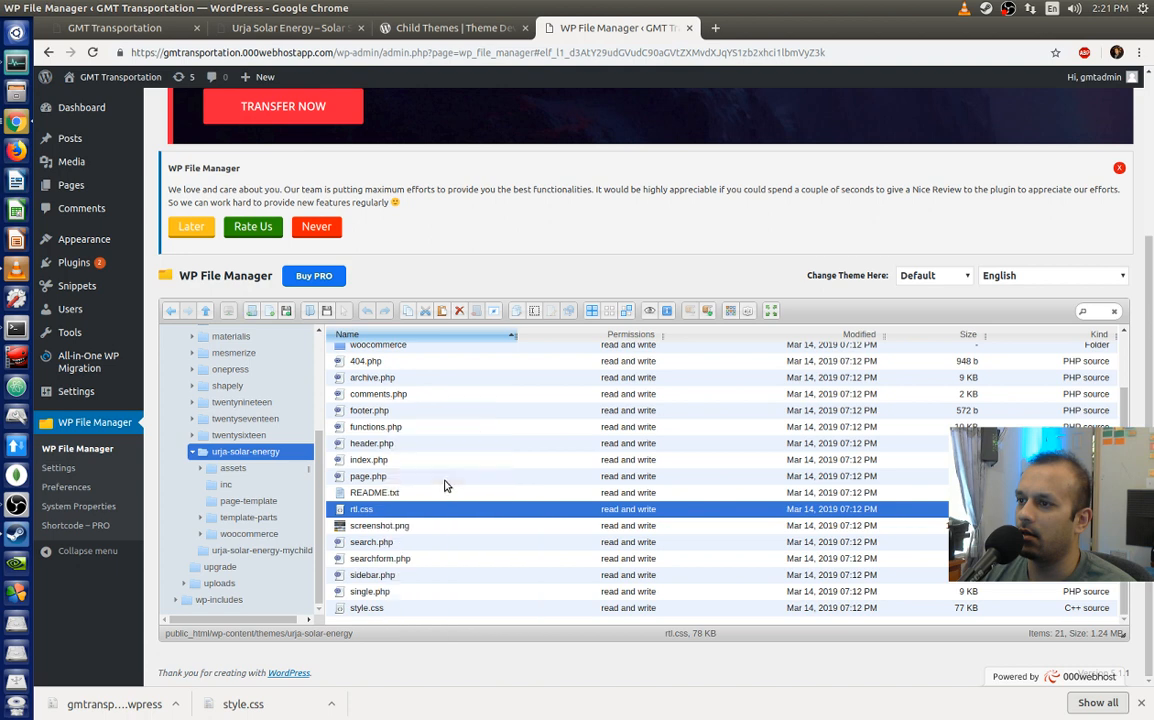
click(255, 551)
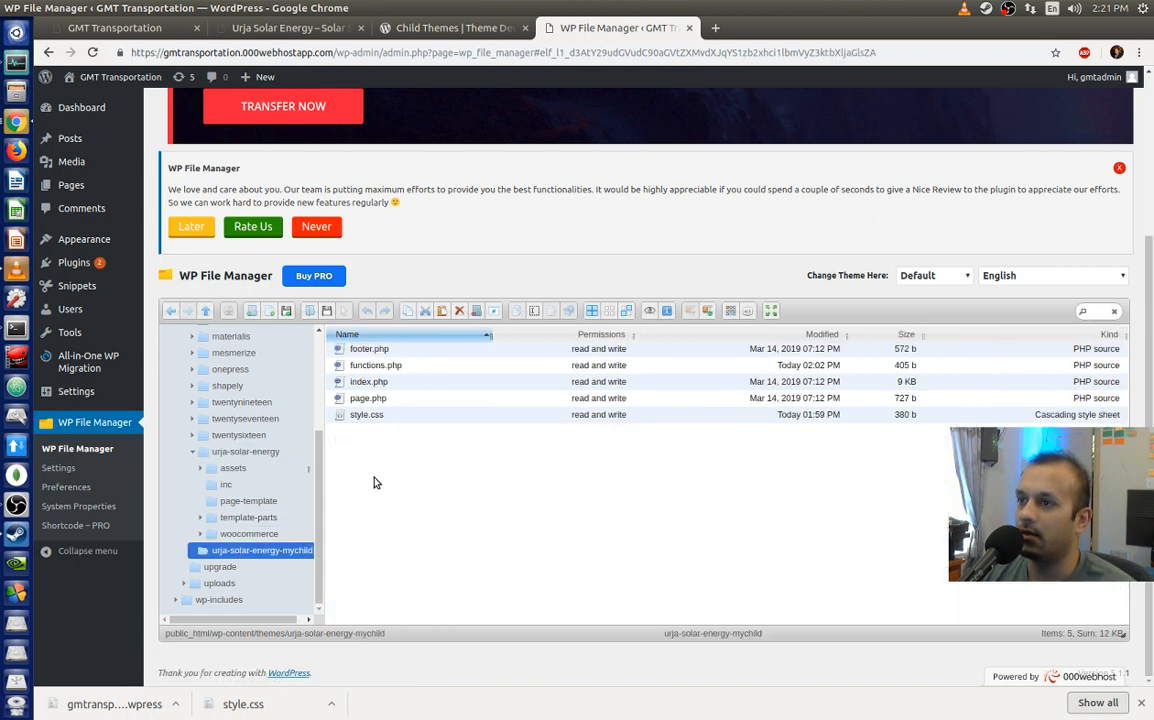
right_click(374, 482)
click(447, 530)
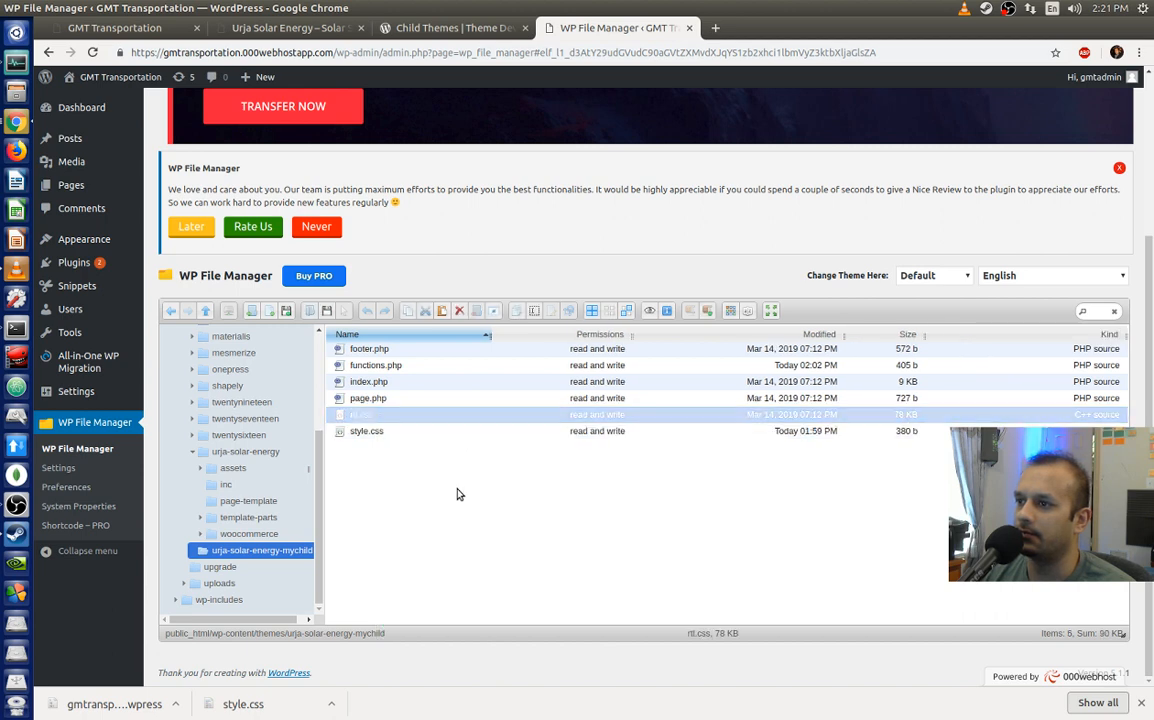
Step: Reload the GMT Transportation homepage and check its services section, header and slider for changes
click(91, 26)
click(92, 52)
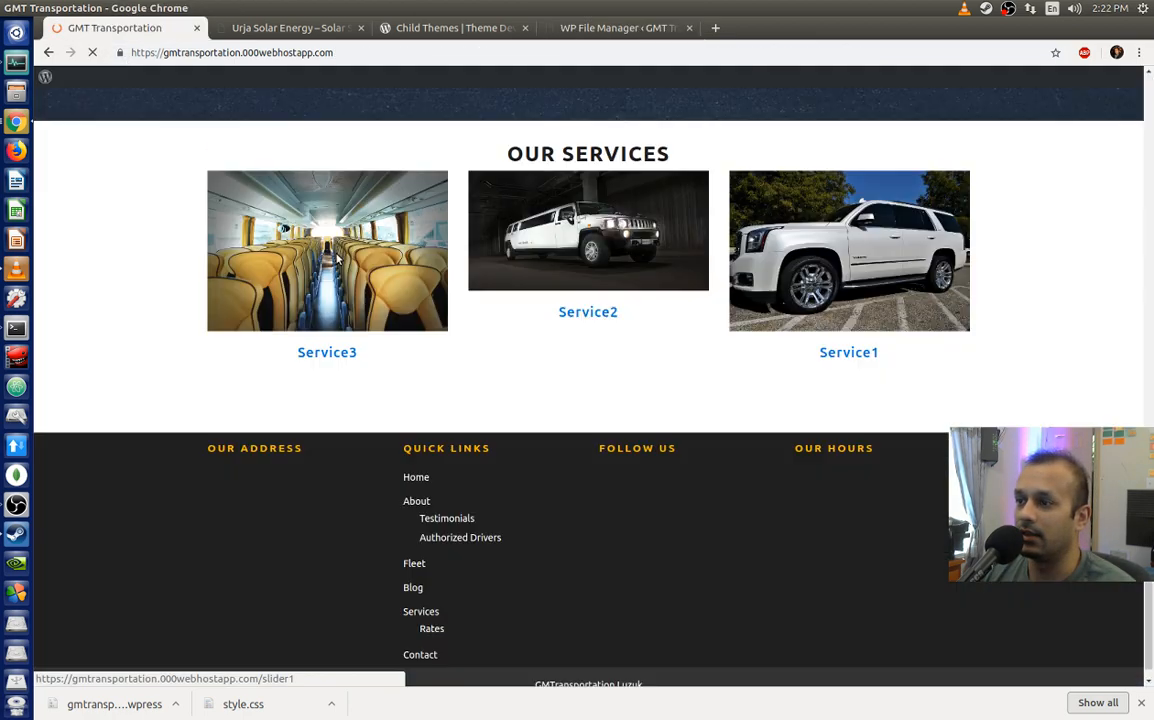
scroll(337, 259, up, 10)
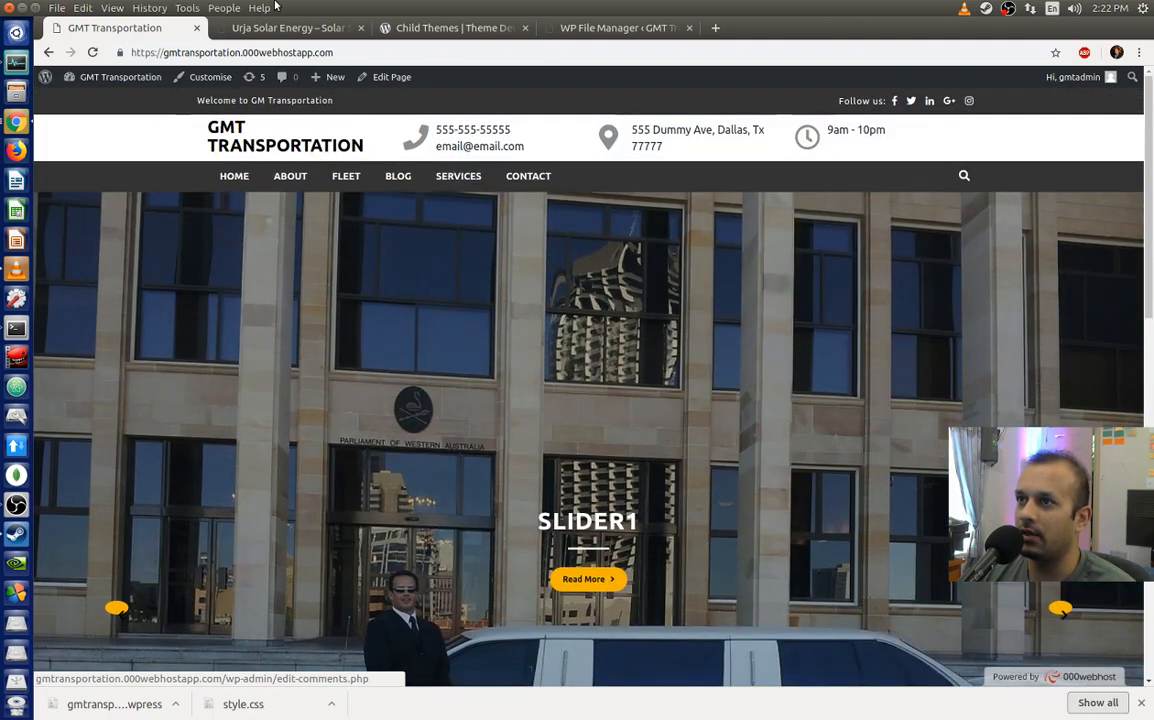
click(282, 24)
click(440, 30)
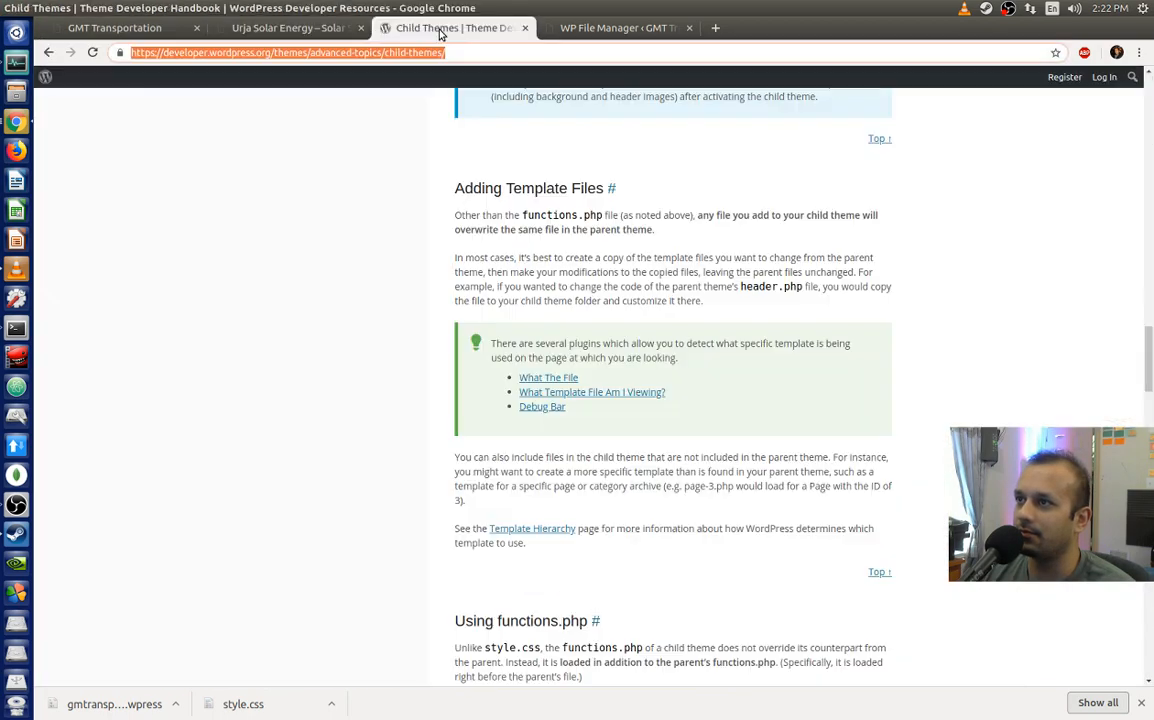
Step: Return to the parent urja-solar-energy folder in WP File Manager and examine its remaining files and subfolders
click(620, 28)
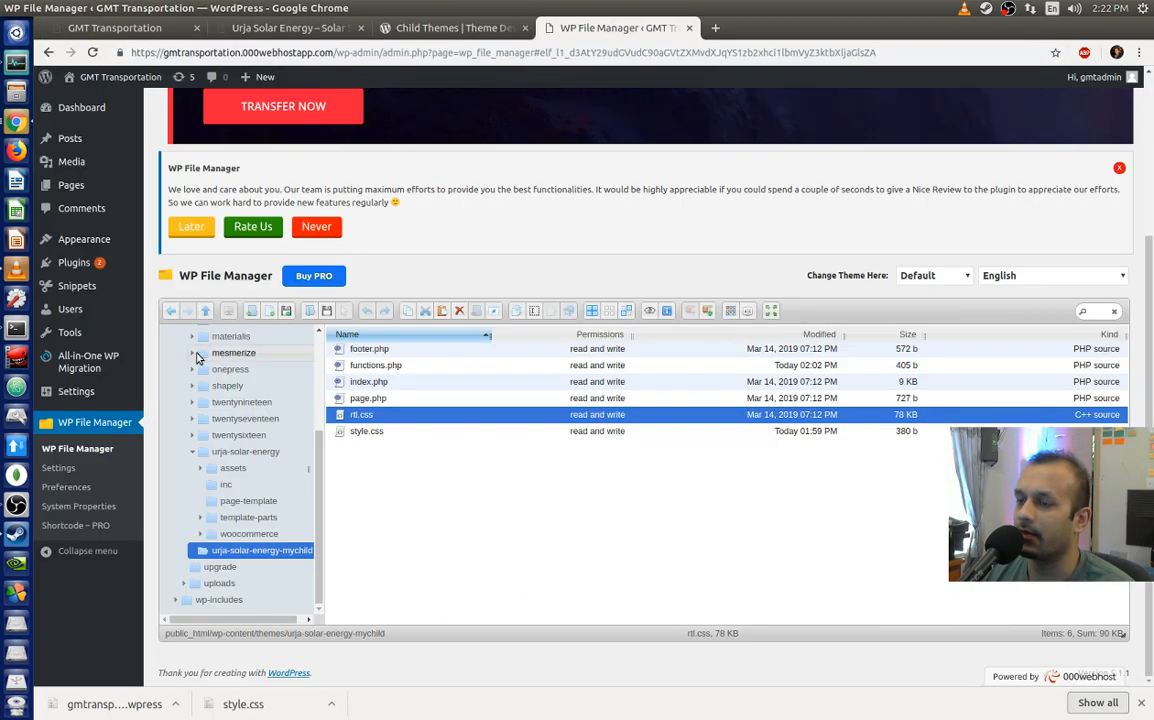
click(253, 455)
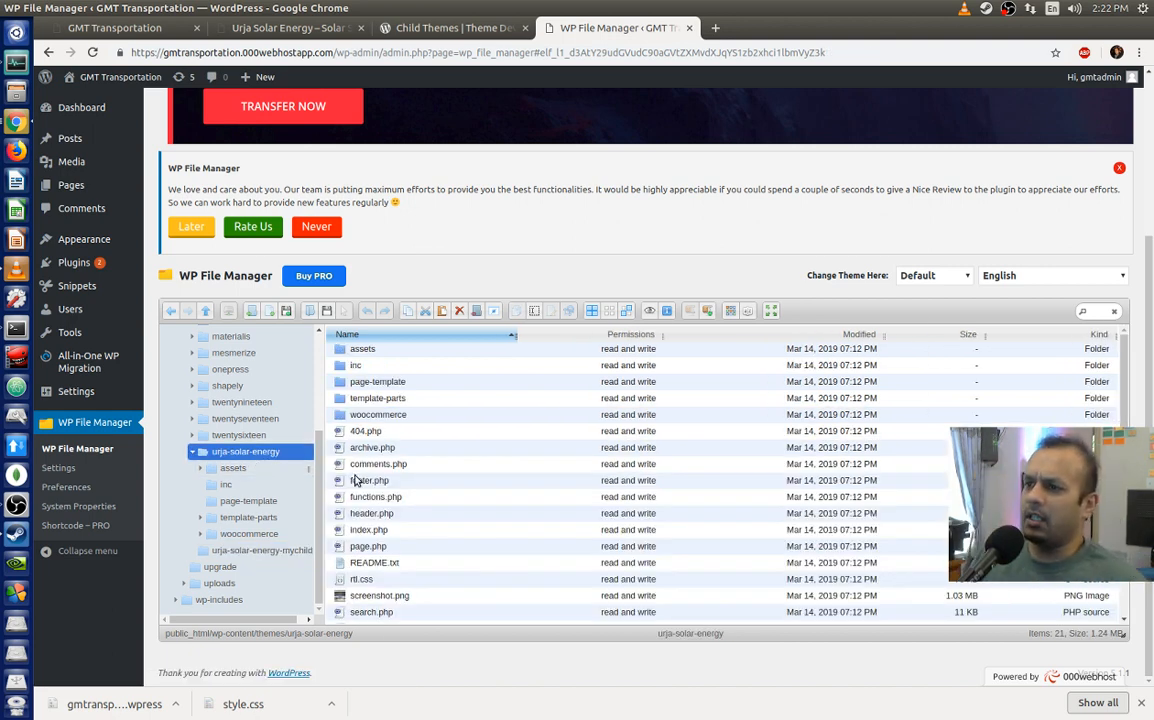
scroll(390, 485, down, 2)
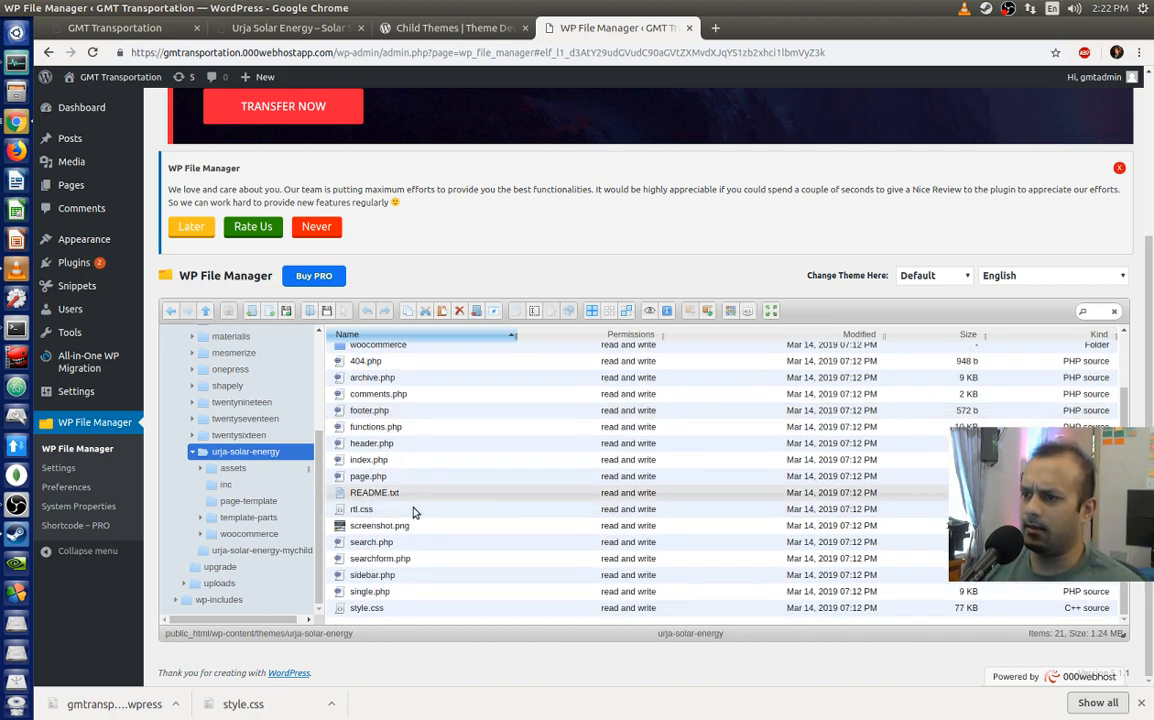
scroll(415, 512, up, 5)
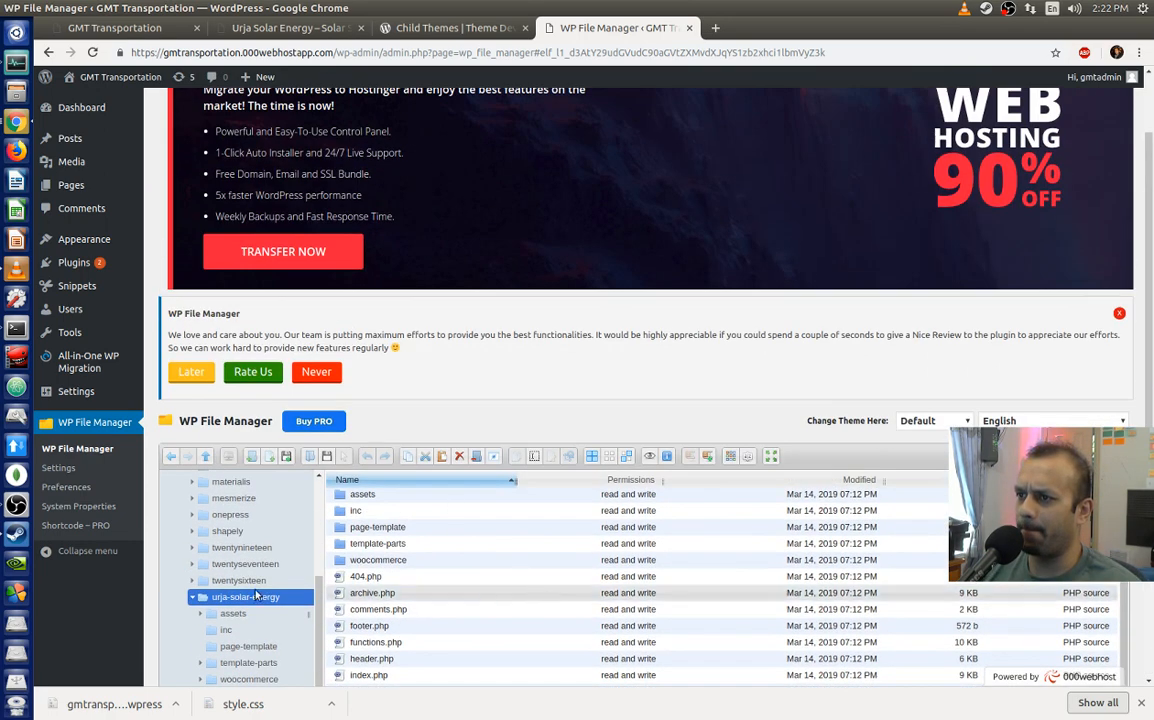
scroll(256, 595, down, 2)
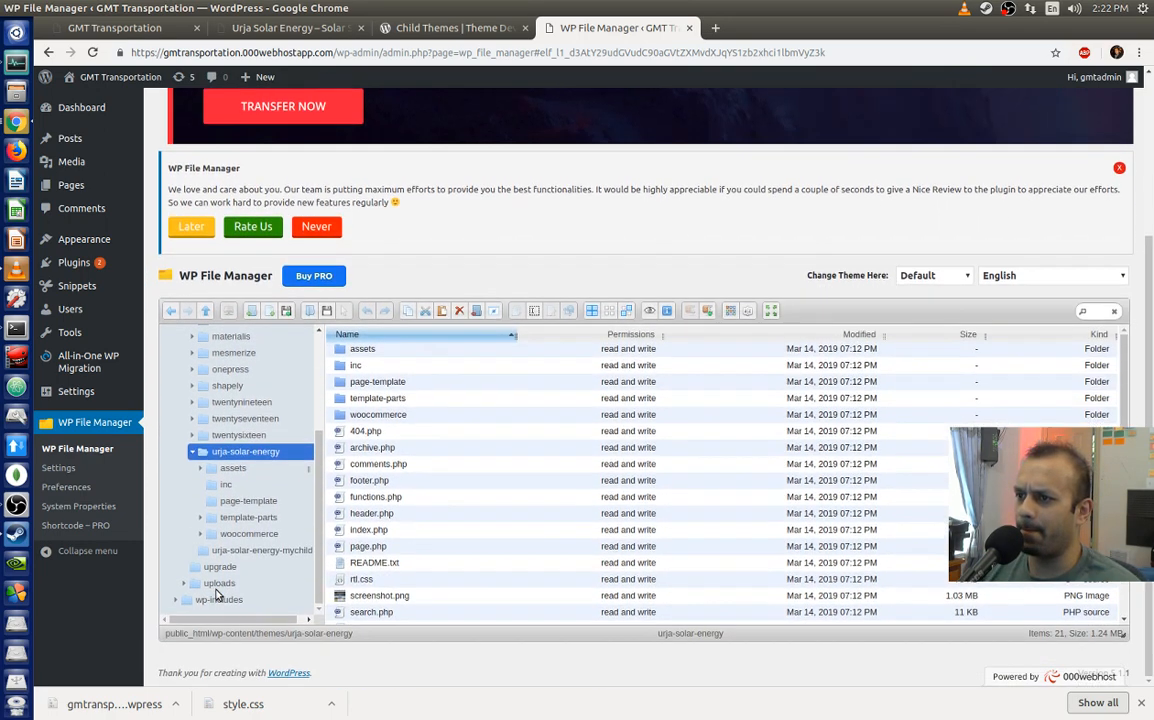
Step: Look through the page-template and template-parts folders of the parent theme, including the page subfolder
click(389, 384)
double_click(389, 384)
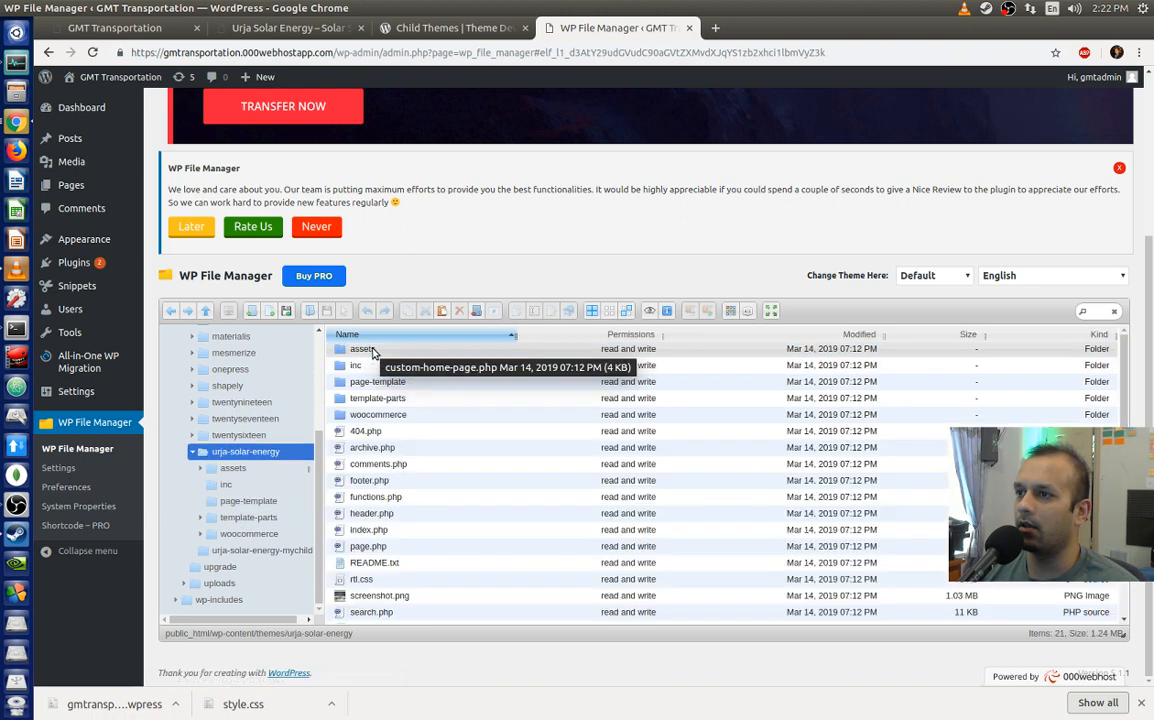
click(397, 399)
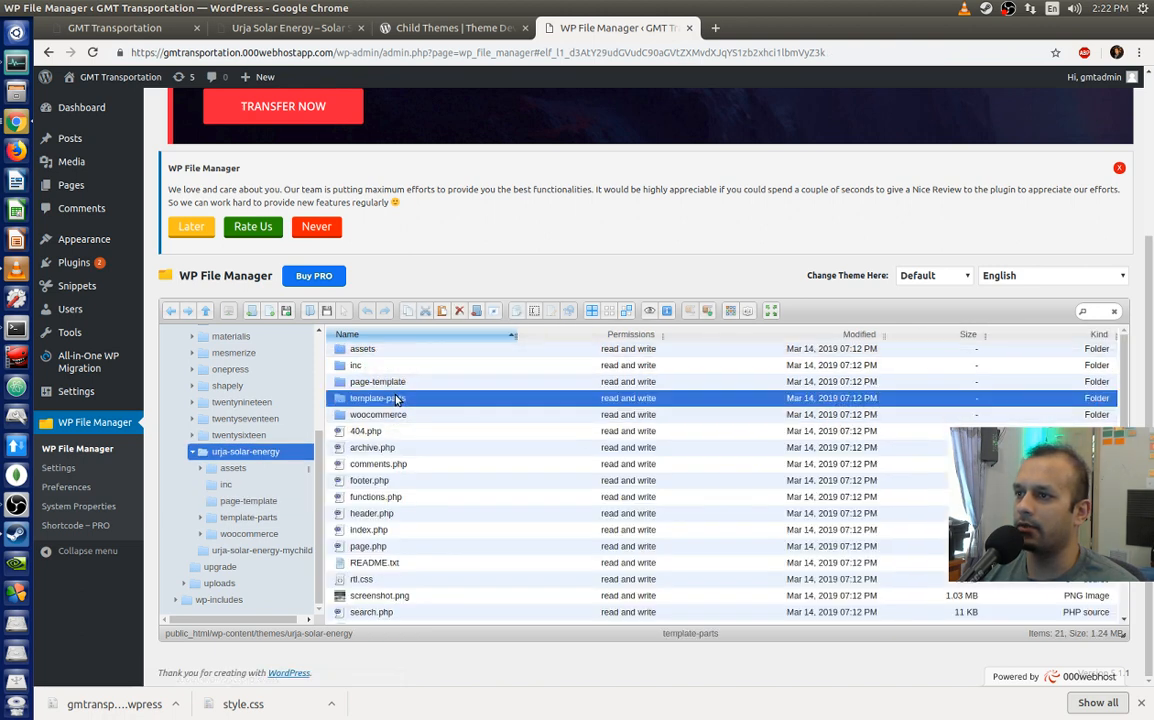
double_click(397, 399)
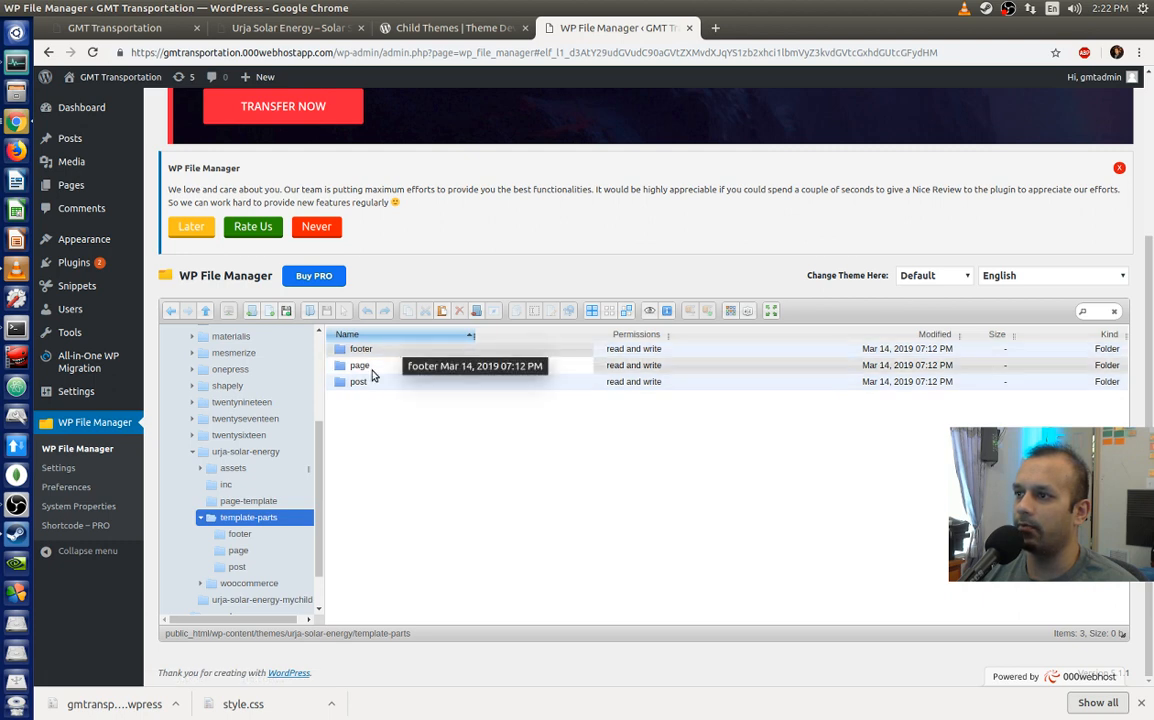
click(406, 366)
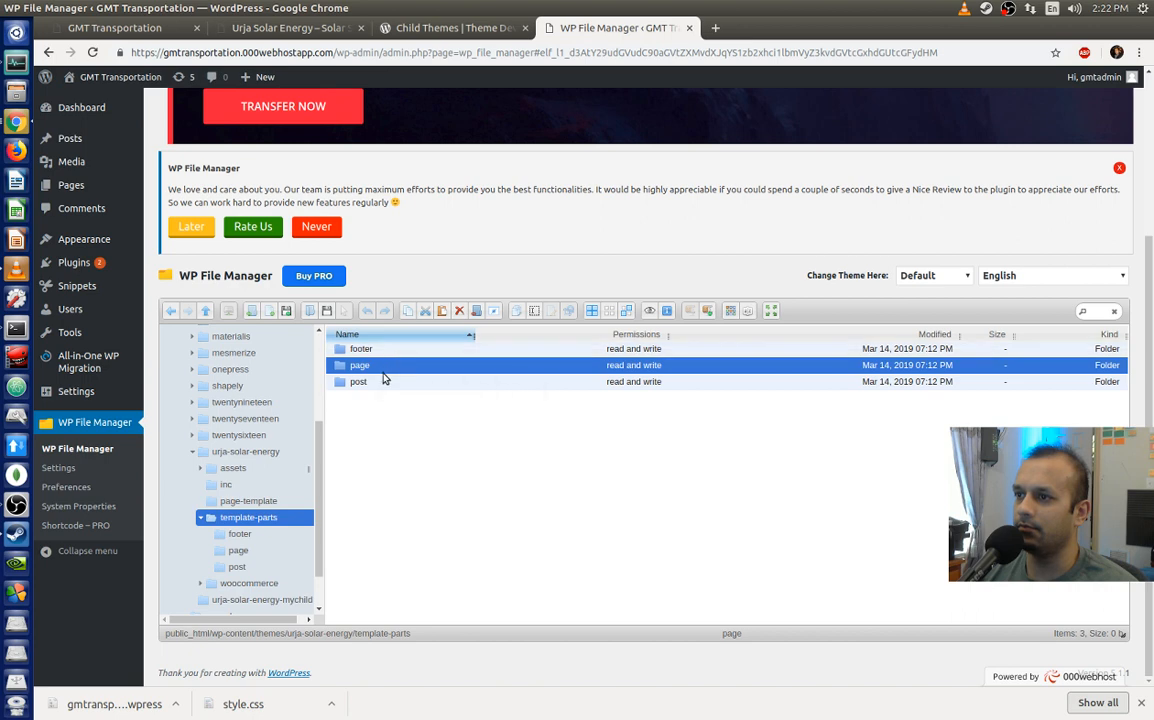
double_click(385, 368)
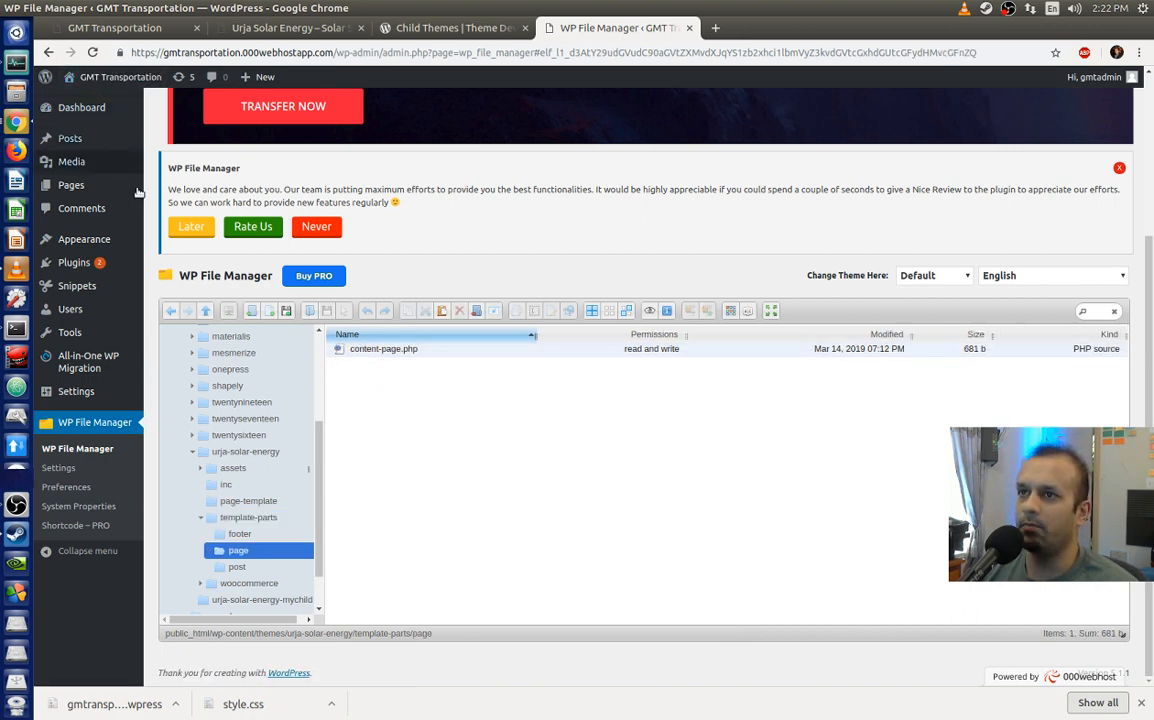
click(173, 312)
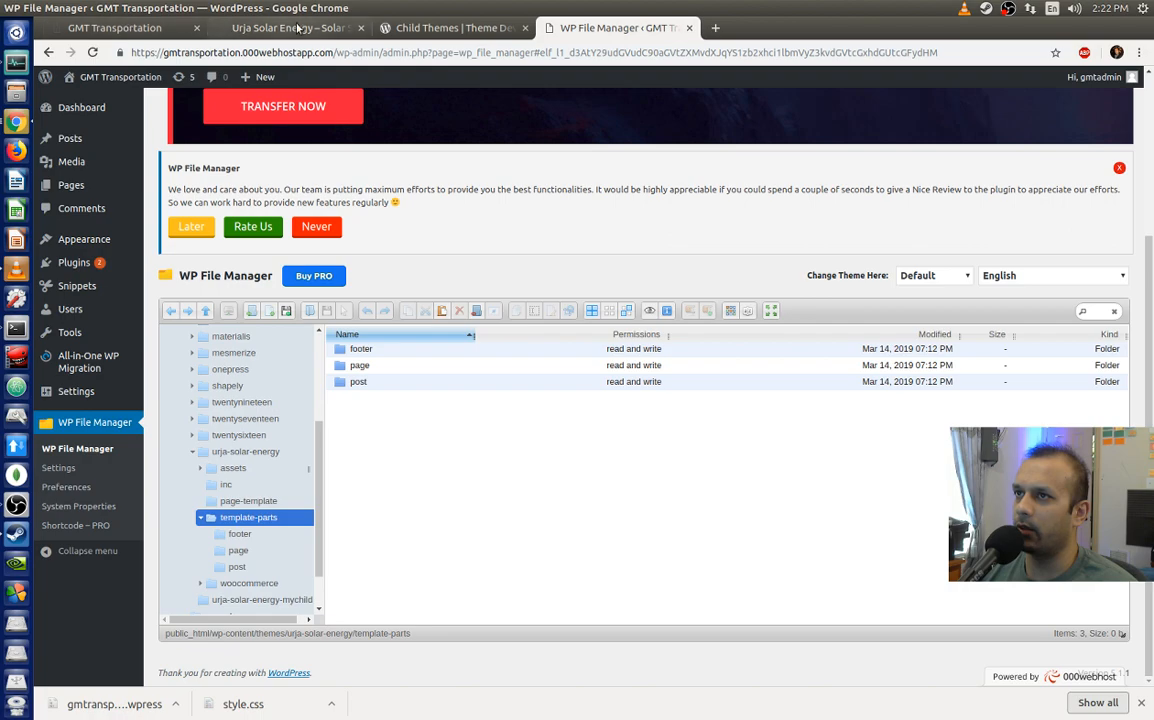
Step: Compare the Our Services section of the Urja Solar Energy demo with the one on the GMT Transportation homepage
click(298, 27)
scroll(561, 360, down, 8)
scroll(561, 360, up, 2)
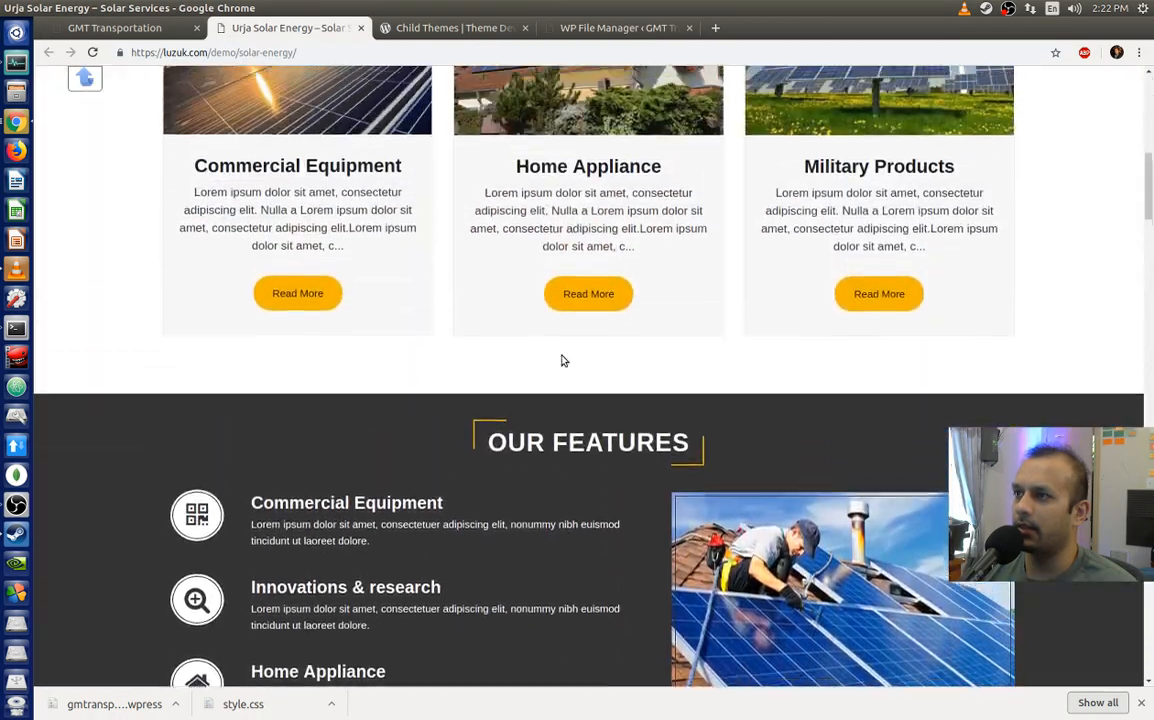
scroll(561, 360, up, 2)
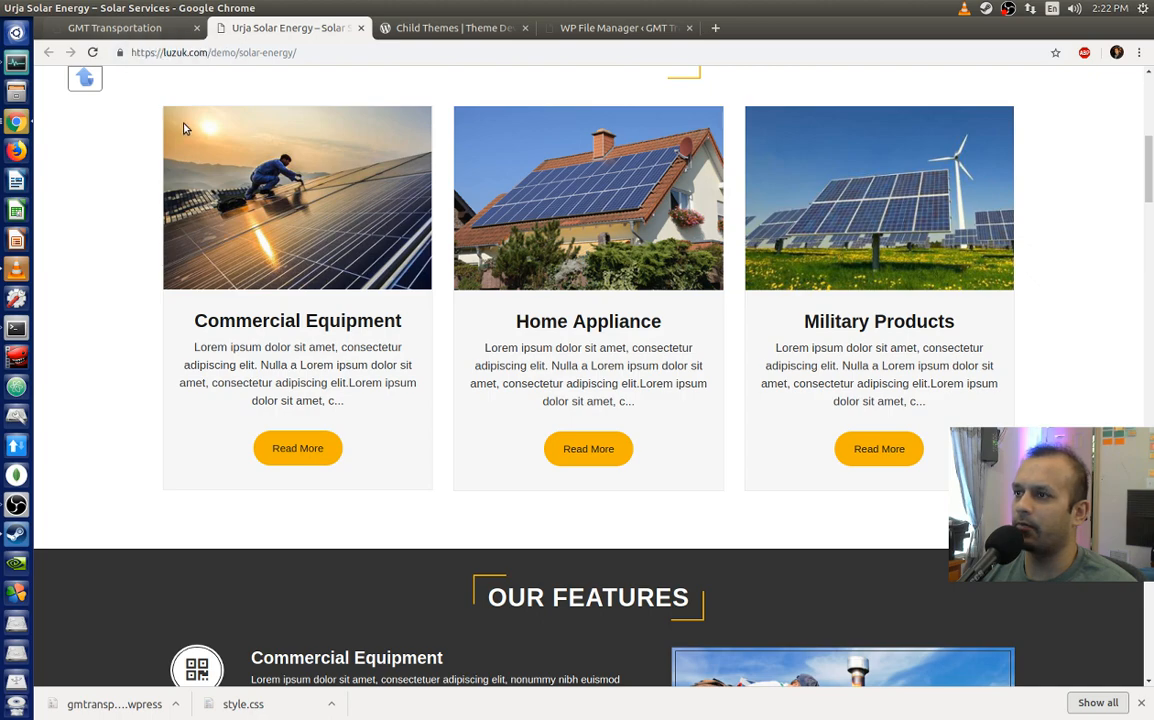
scroll(170, 116, up, 5)
scroll(184, 128, down, 3)
click(114, 27)
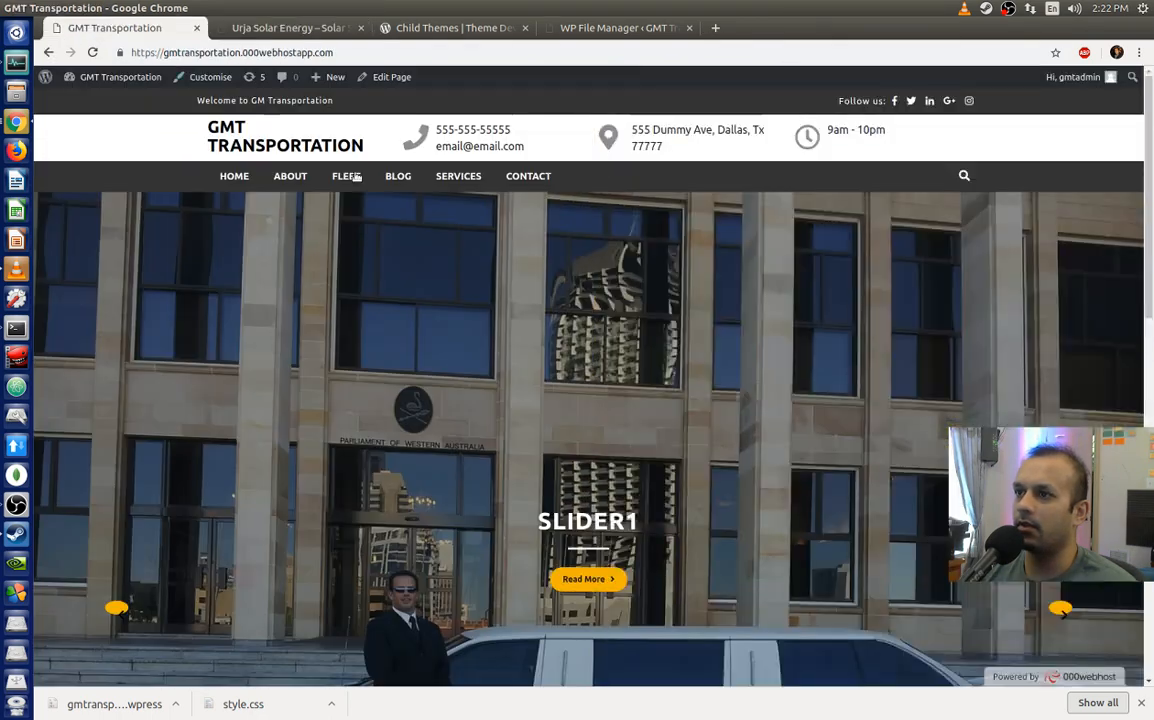
scroll(519, 265, down, 5)
scroll(519, 265, down, 3)
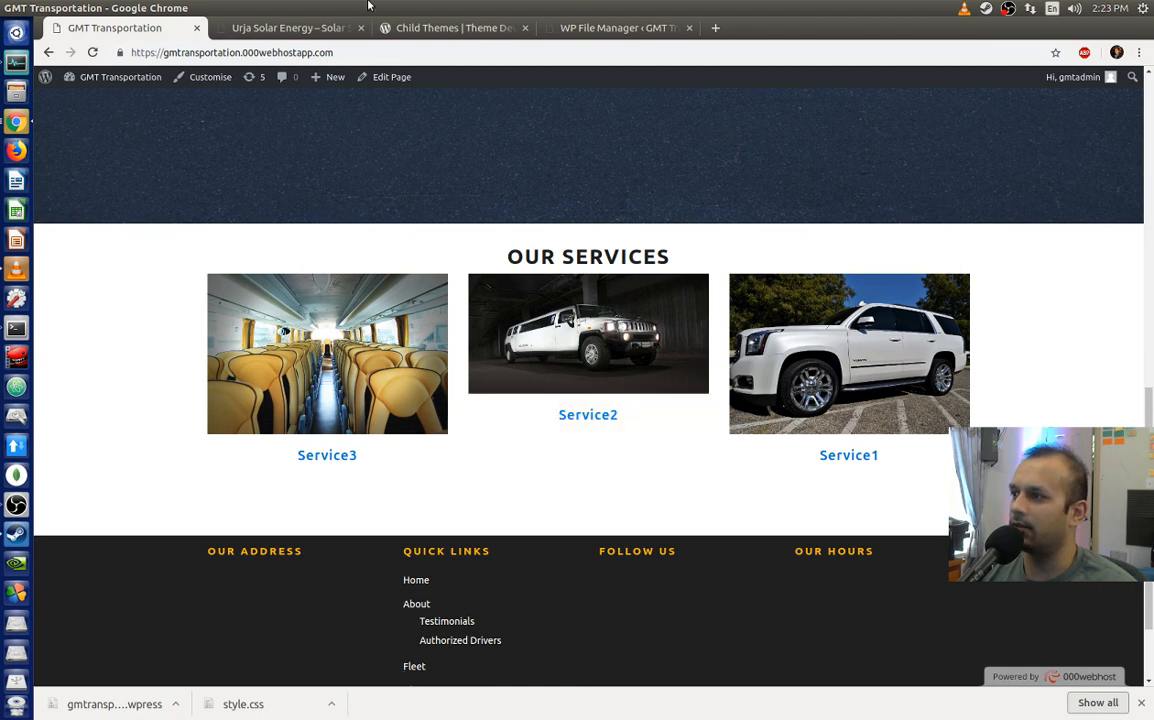
click(297, 22)
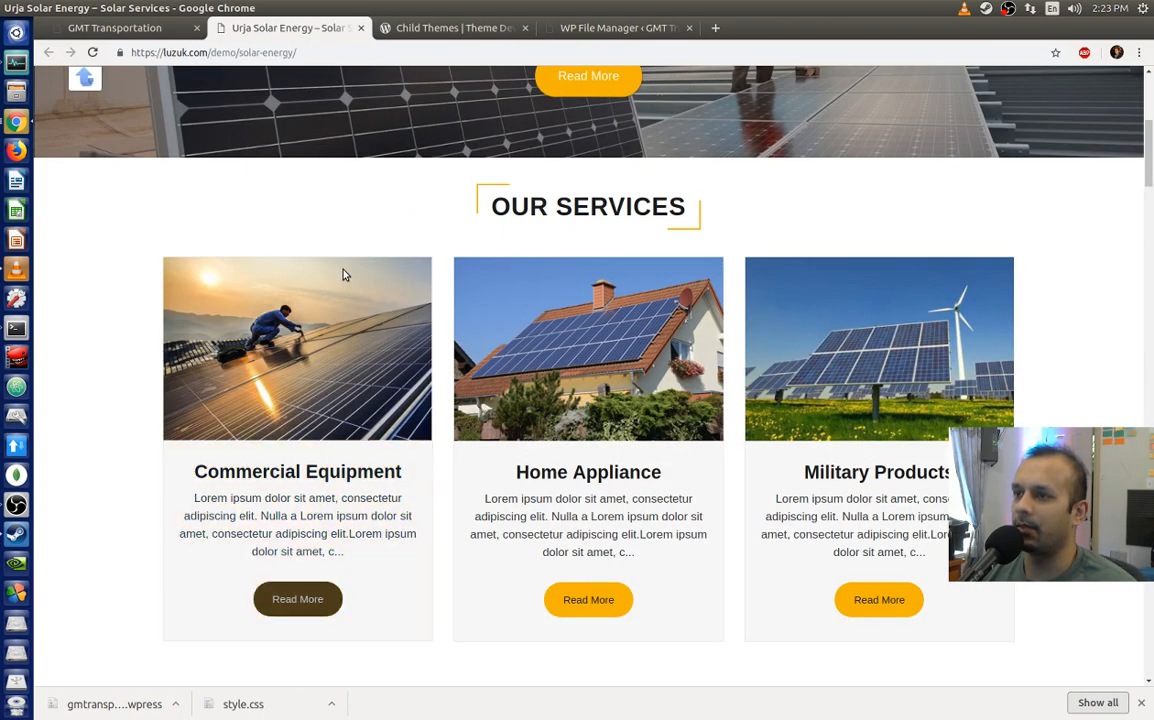
click(475, 30)
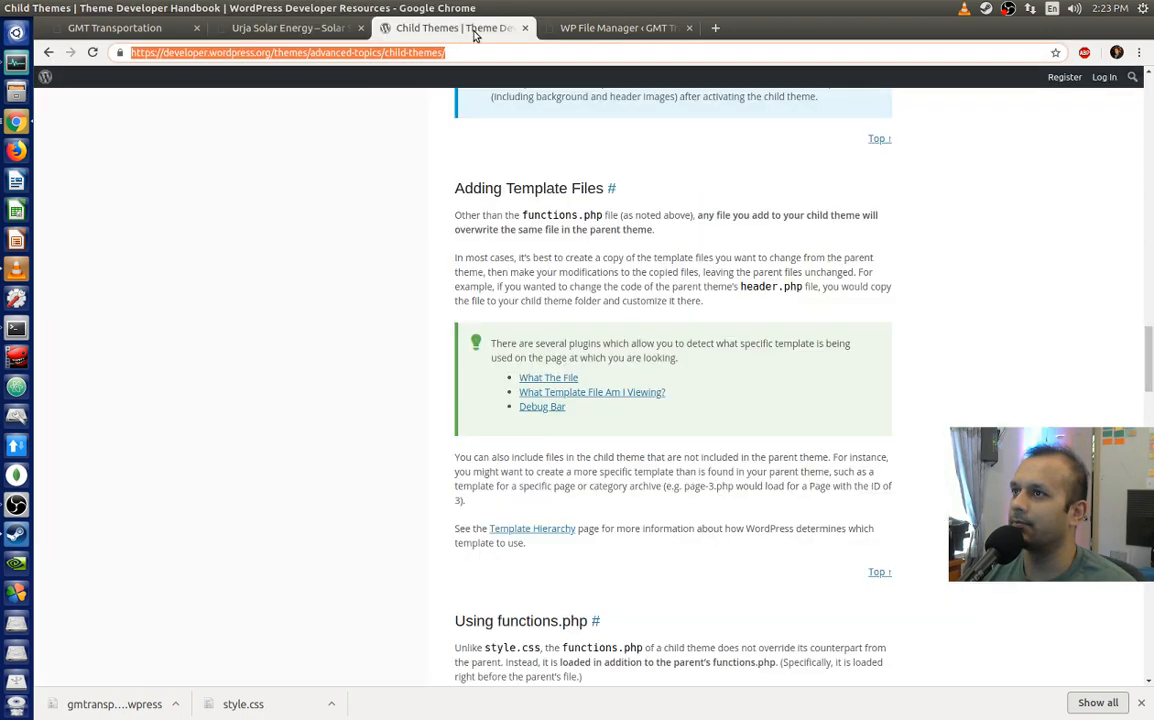
Step: Preview style.css from the parent urja-solar-energy folder in WP File Manager and dock the preview below the folder tree
click(590, 31)
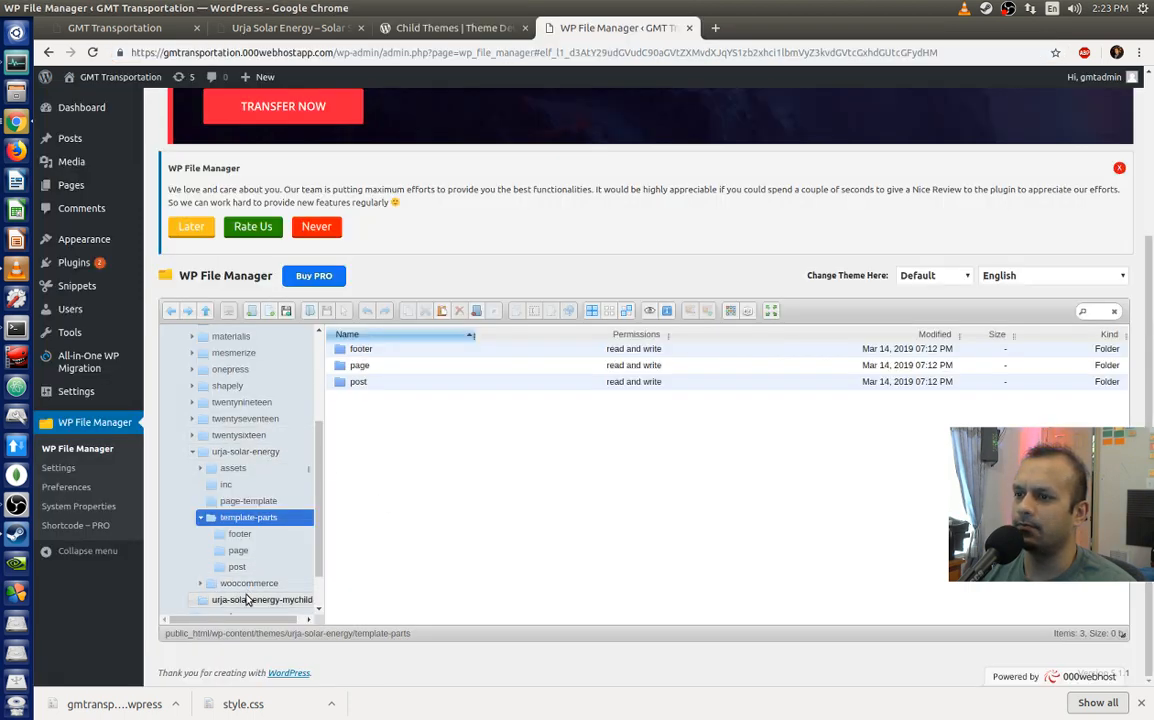
click(246, 452)
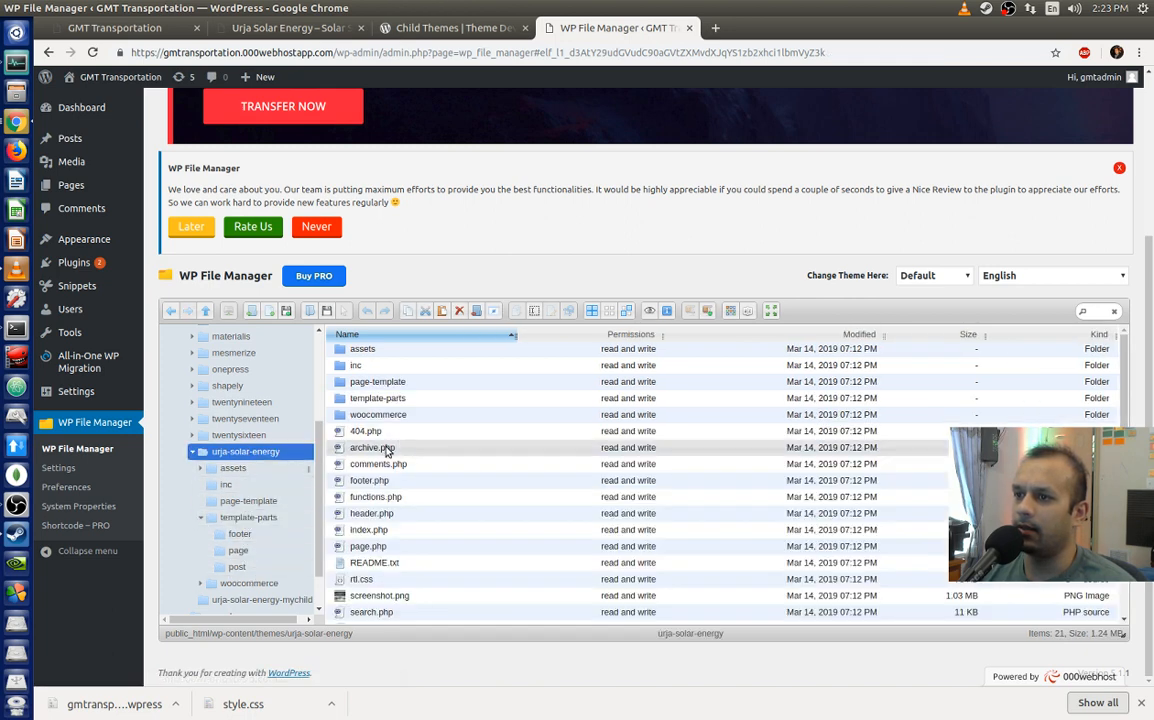
scroll(399, 456, down, 3)
click(347, 610)
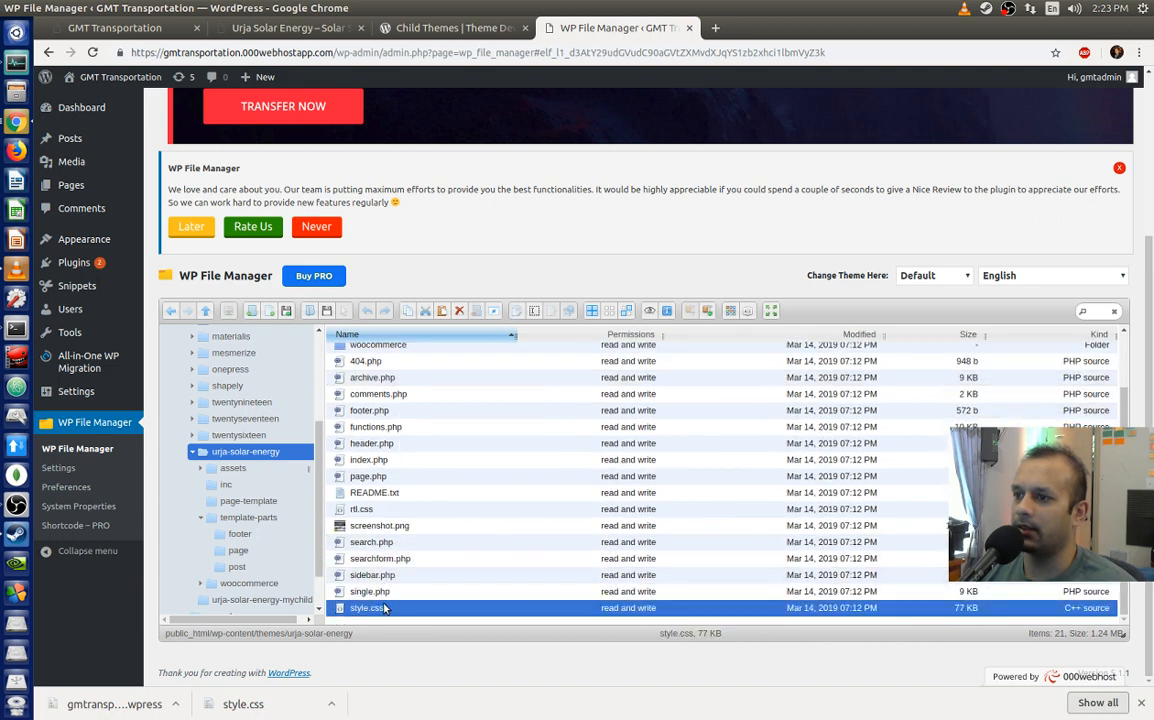
right_click(385, 614)
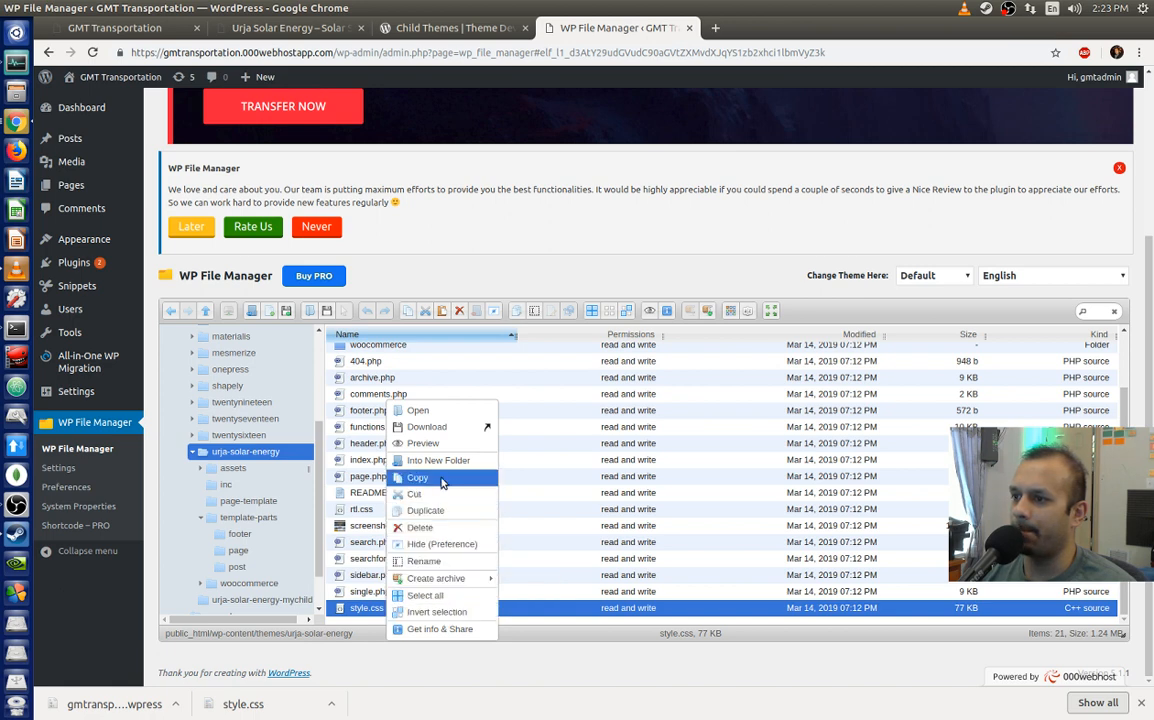
mouse_move(445, 580)
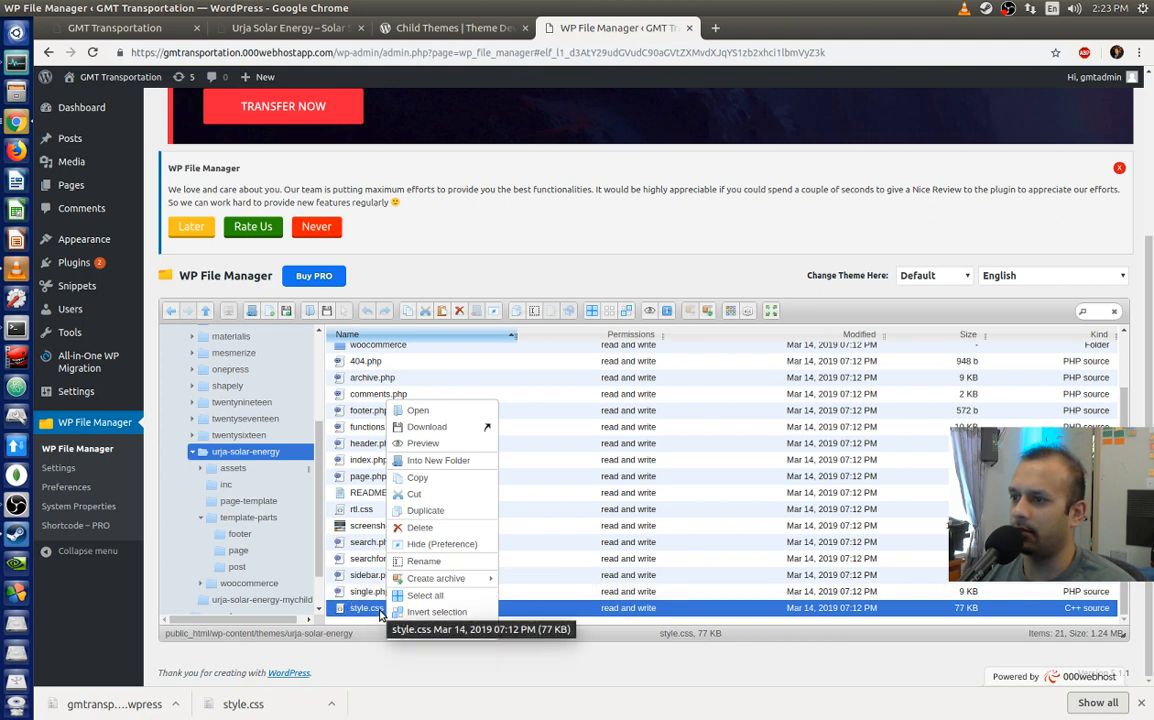
right_click(380, 613)
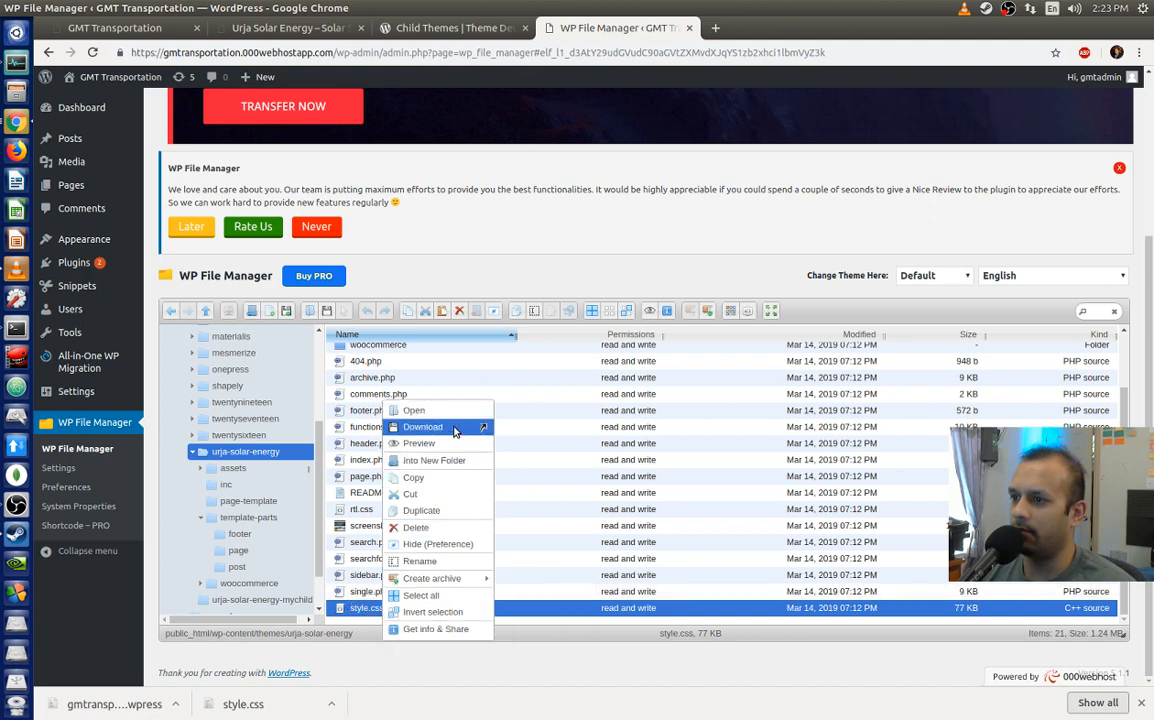
click(504, 617)
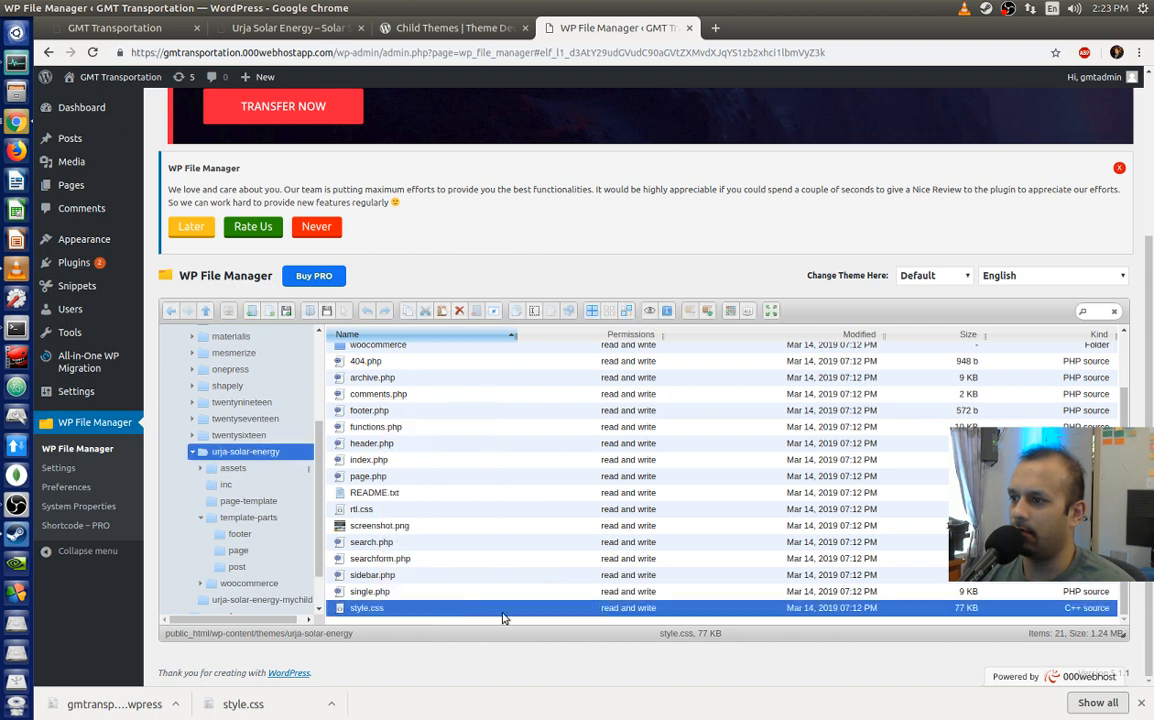
right_click(409, 611)
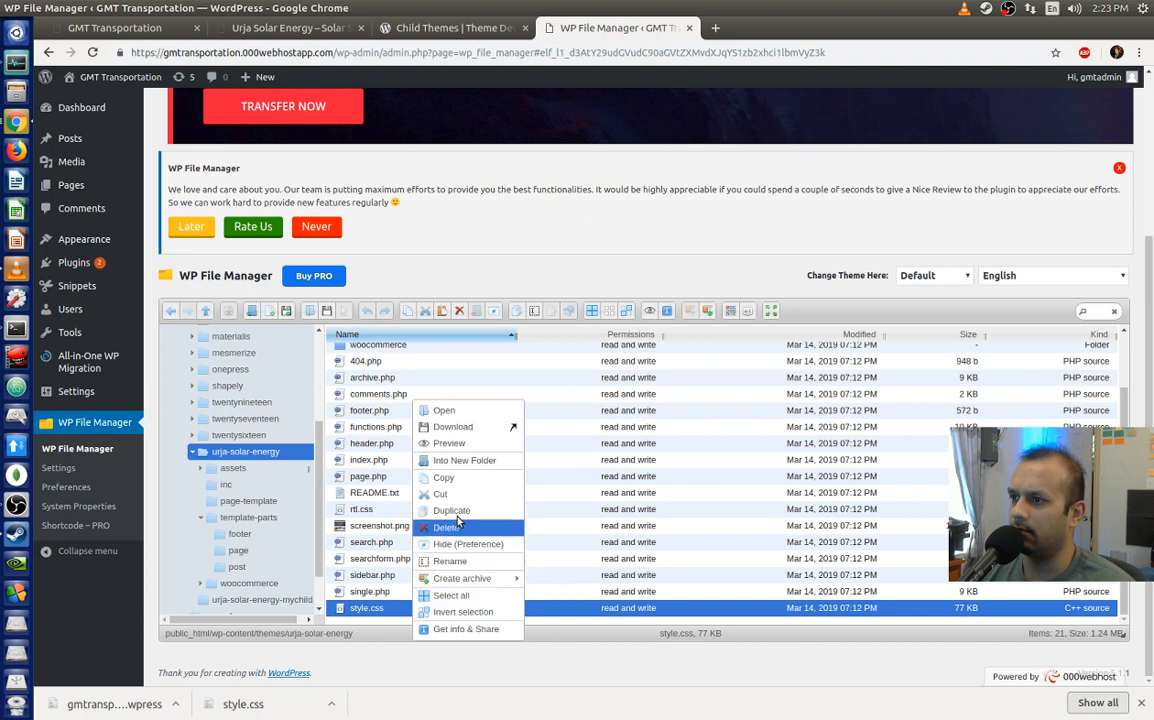
click(464, 447)
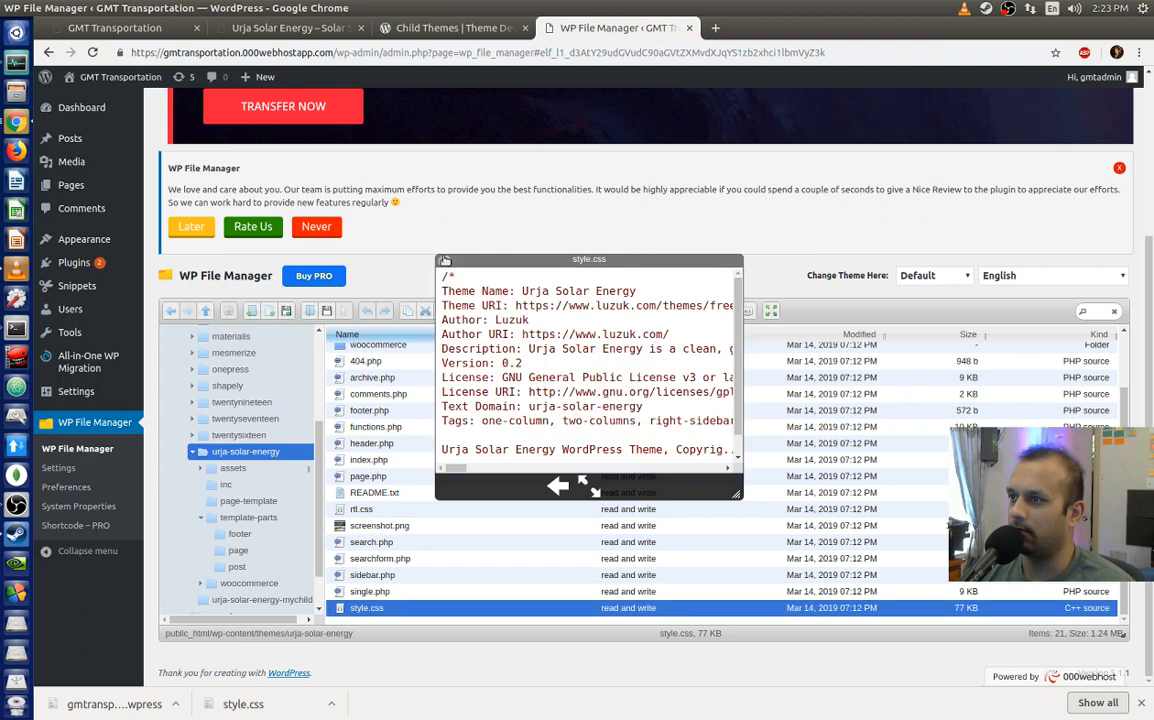
drag(445, 260, 170, 466)
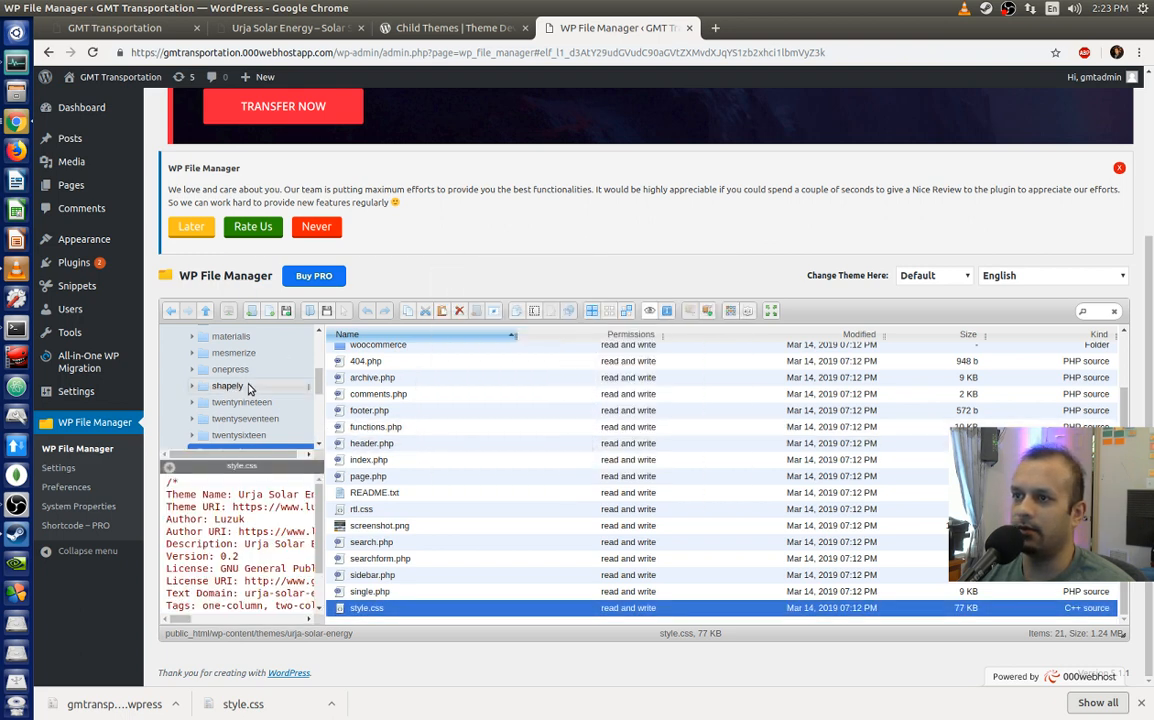
Step: Open the urja-solar-energy-mychild folder, check the file actions offered for its style.css, and dismiss the Hostinger banner
scroll(249, 390, down, 1)
click(193, 381)
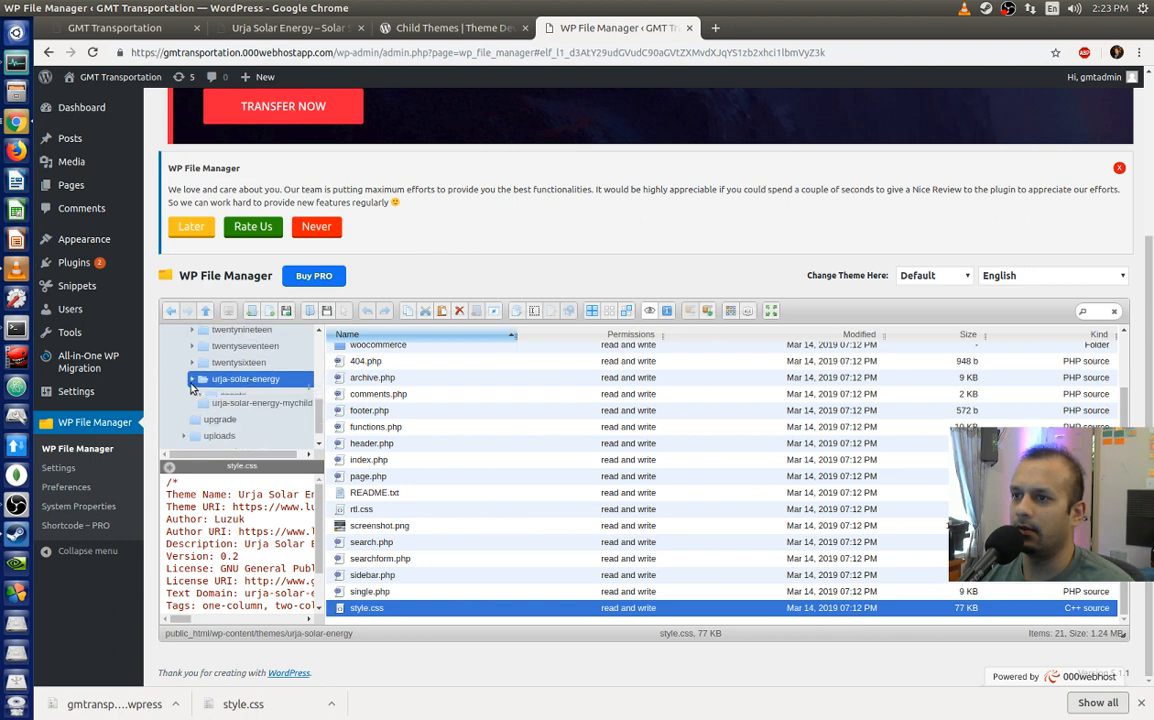
click(258, 395)
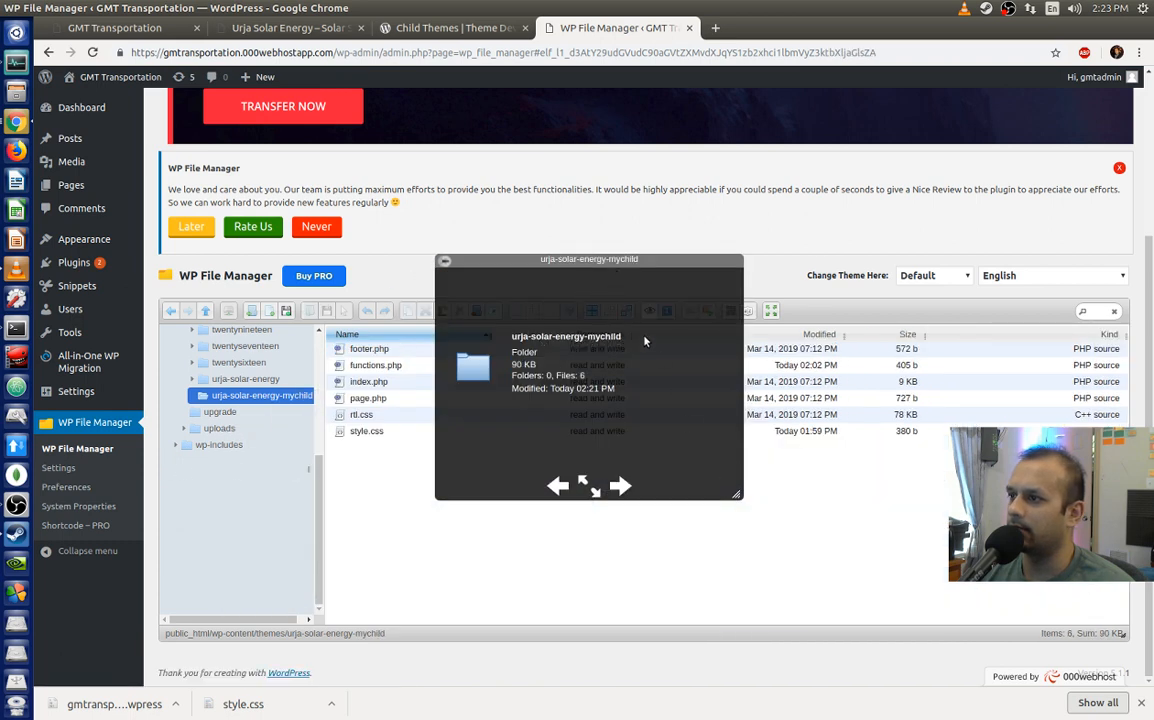
drag(628, 259, 689, 302)
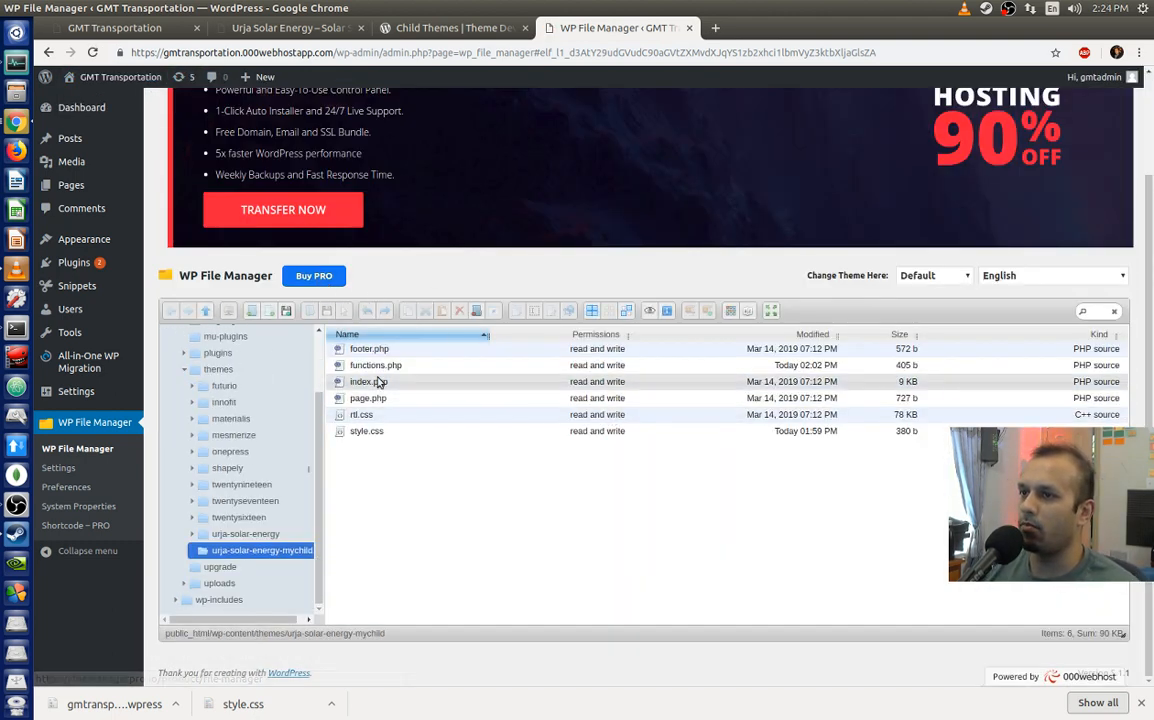
right_click(373, 432)
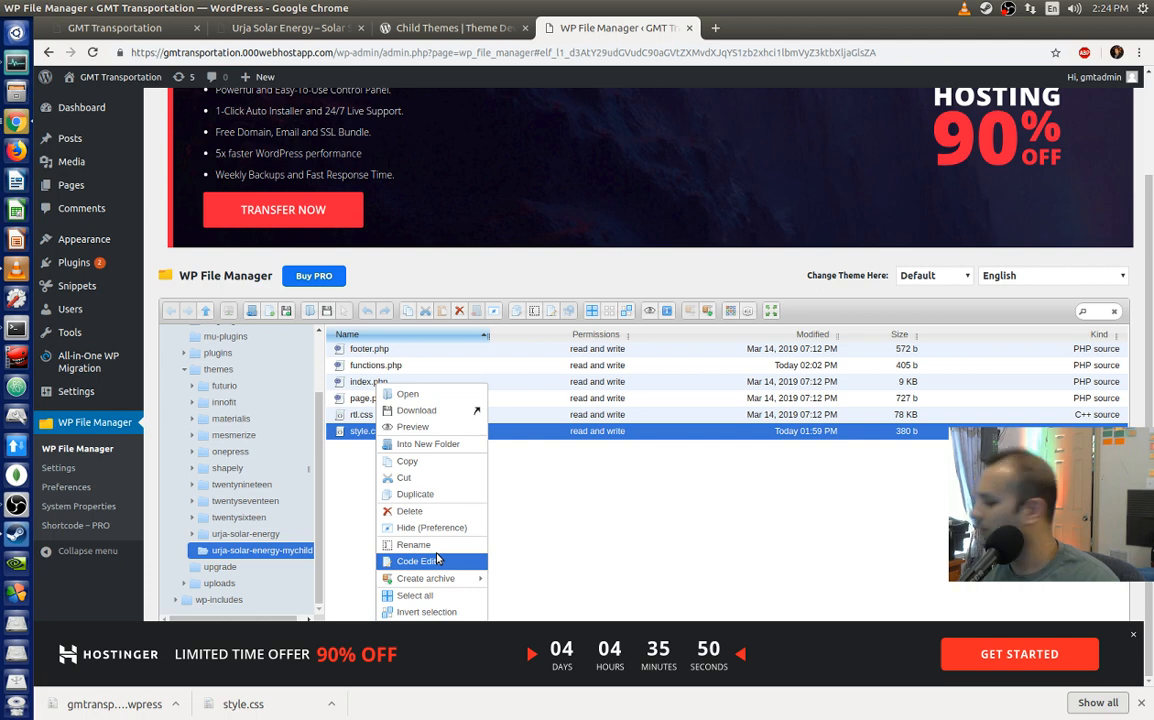
click(565, 560)
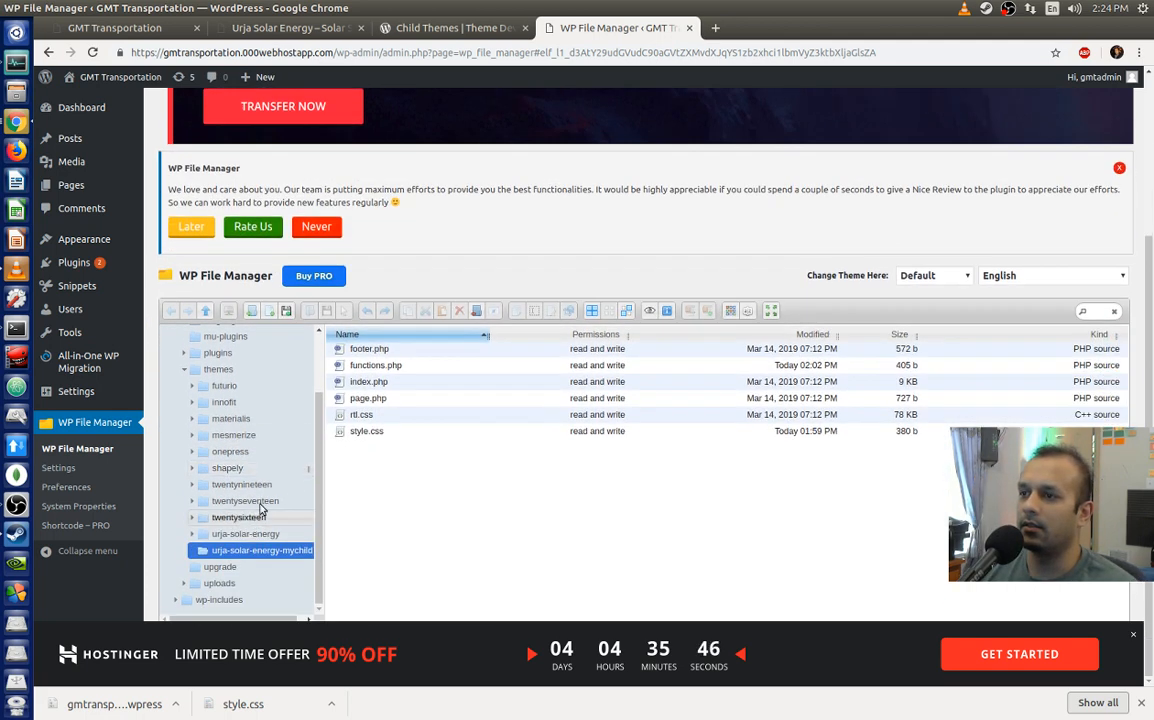
click(1134, 634)
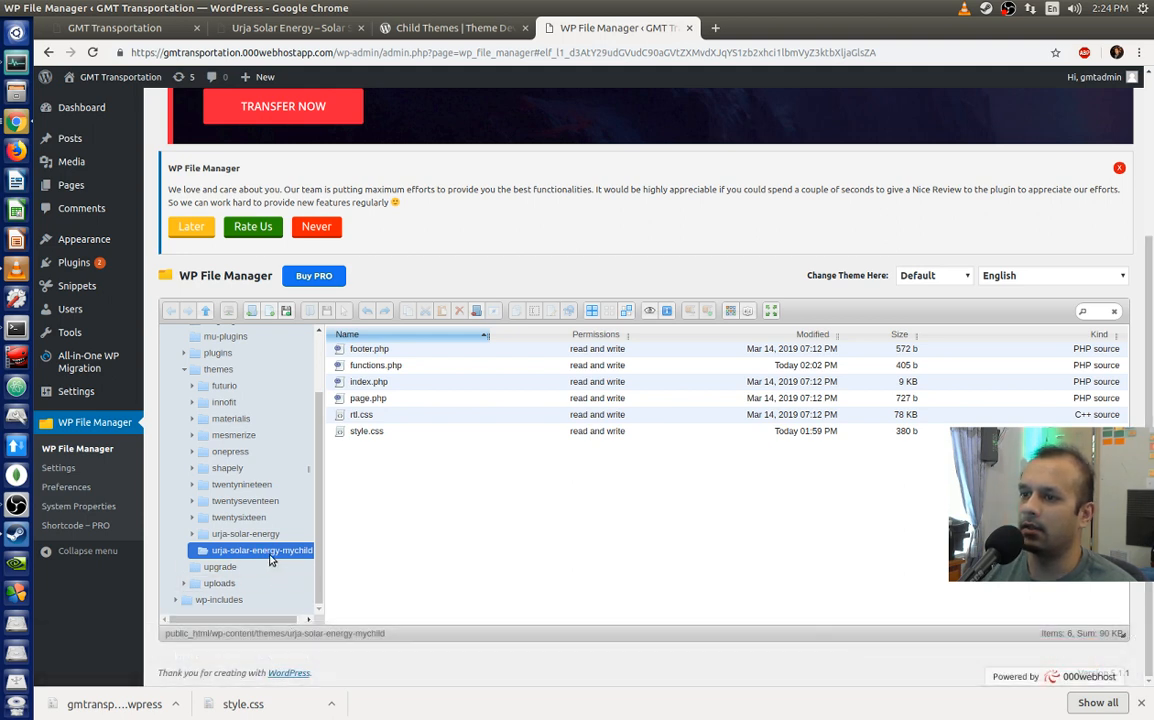
Step: Compare the file actions offered for style.css in the parent urja-solar-energy folder and in the child theme folder
click(230, 536)
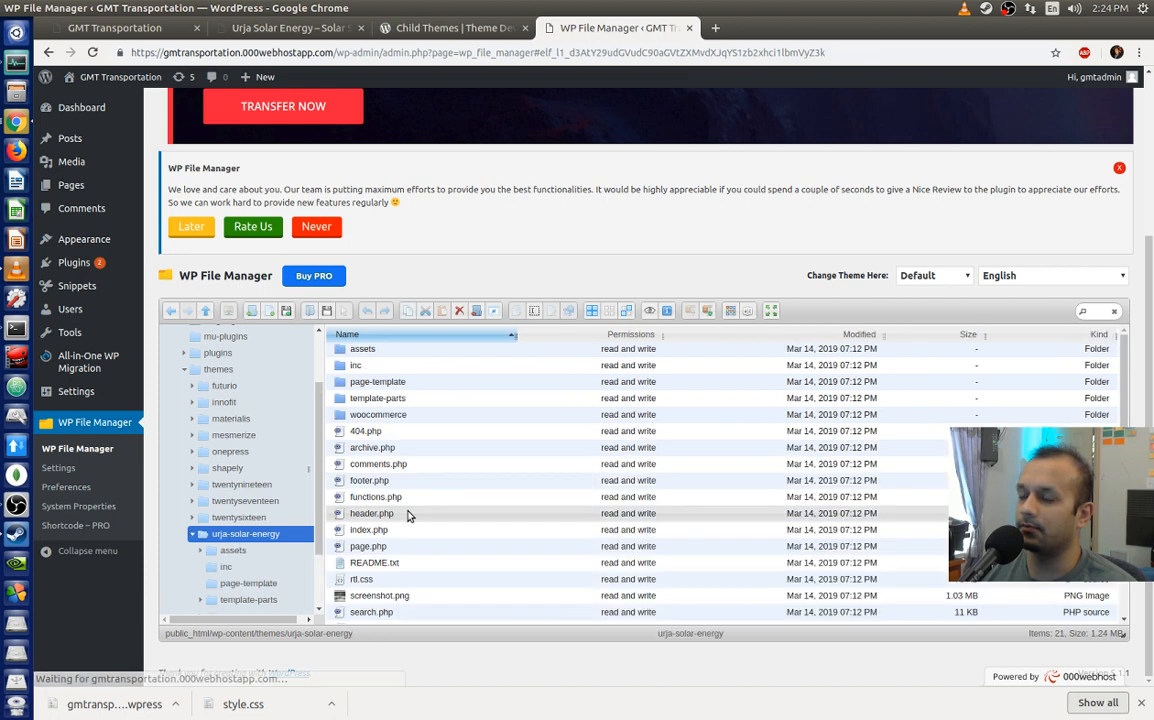
scroll(407, 514, down, 3)
right_click(366, 610)
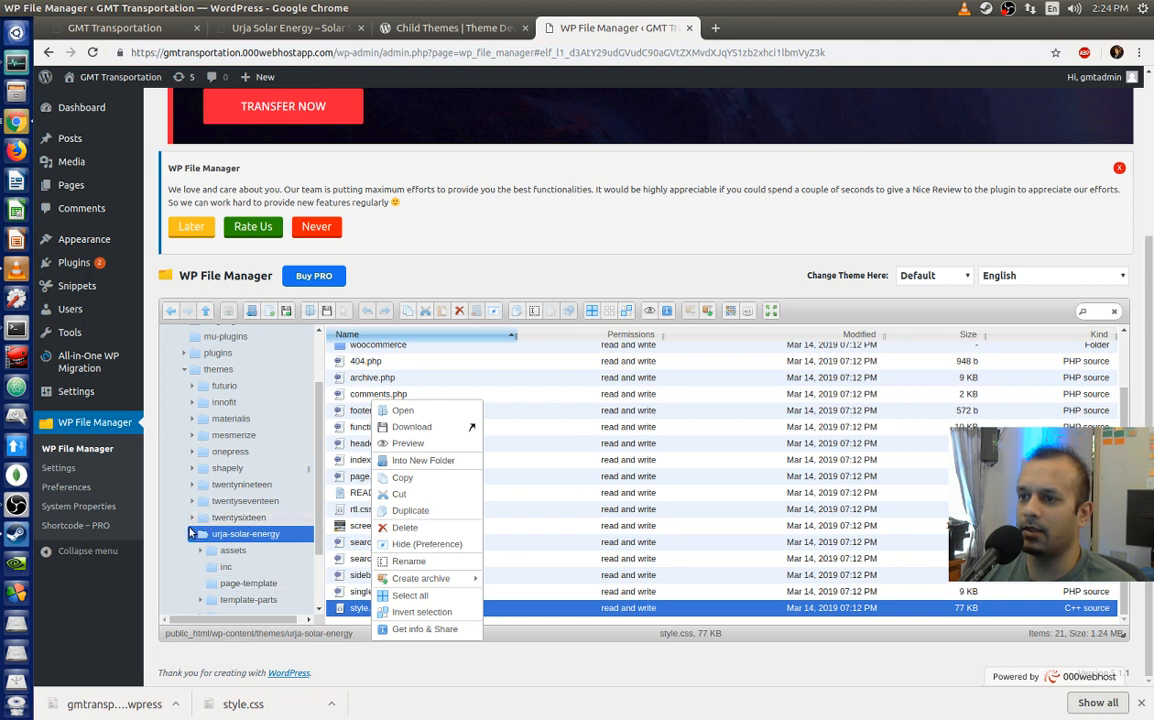
click(222, 550)
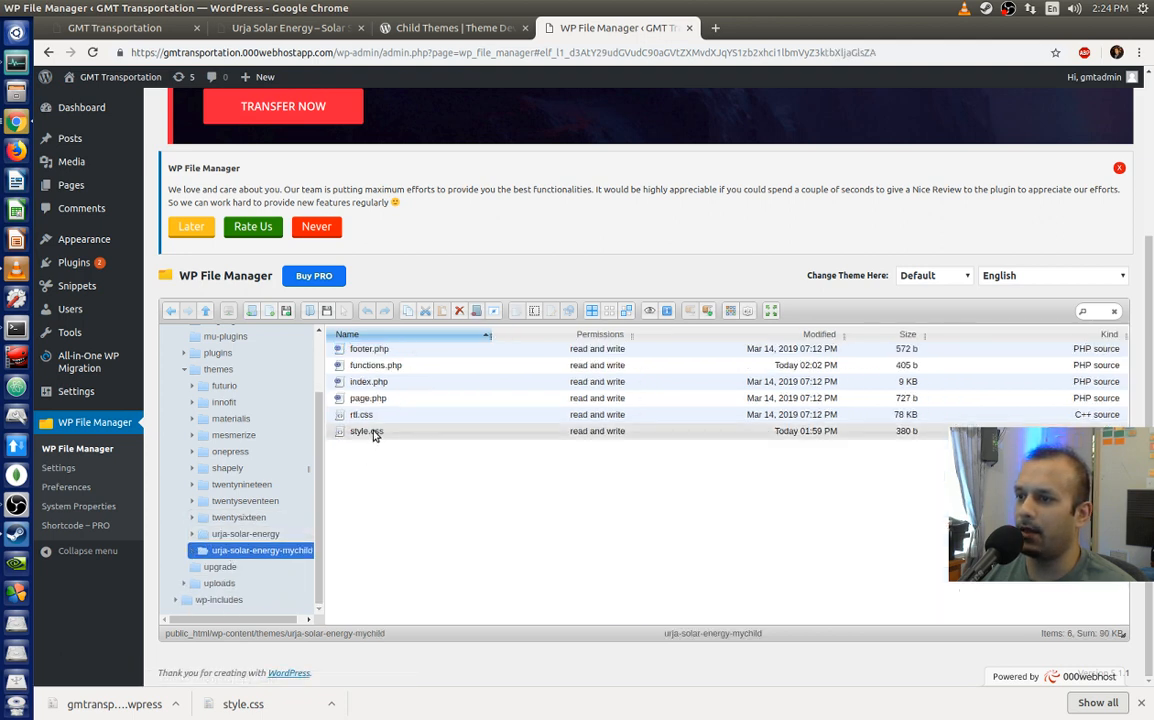
right_click(374, 434)
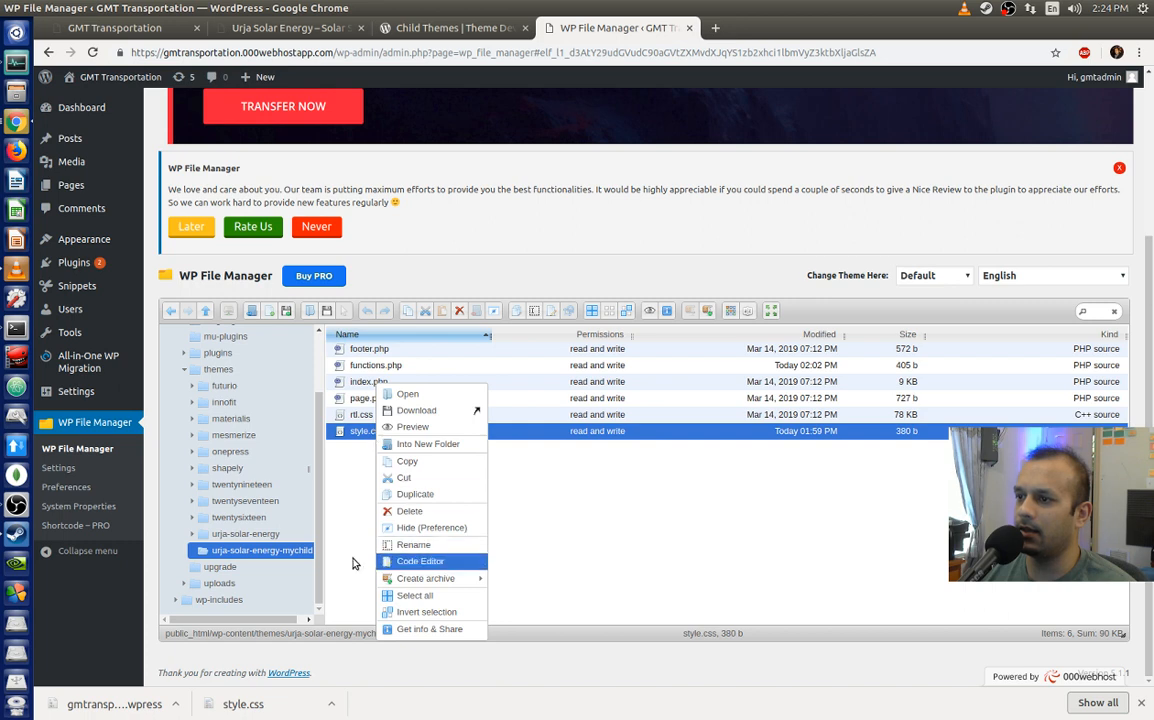
Step: Return to the parent urja-solar-energy folder and check the file actions offered for its rtl.css and style.css
click(258, 536)
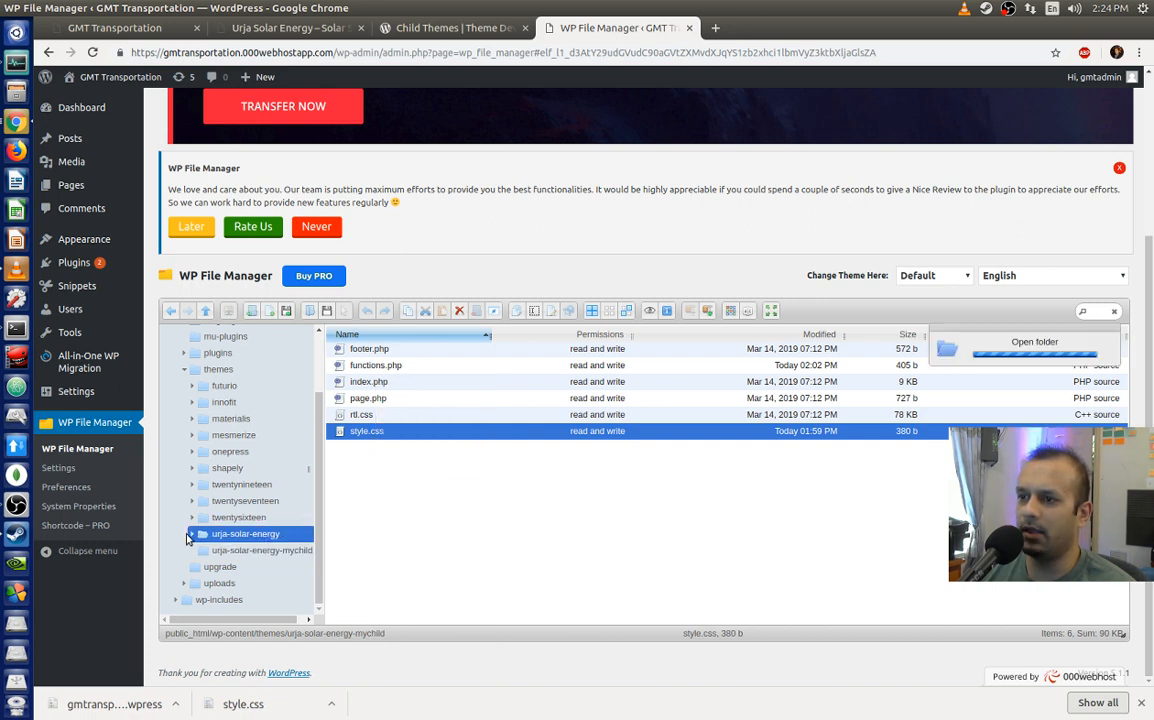
scroll(400, 514, down, 3)
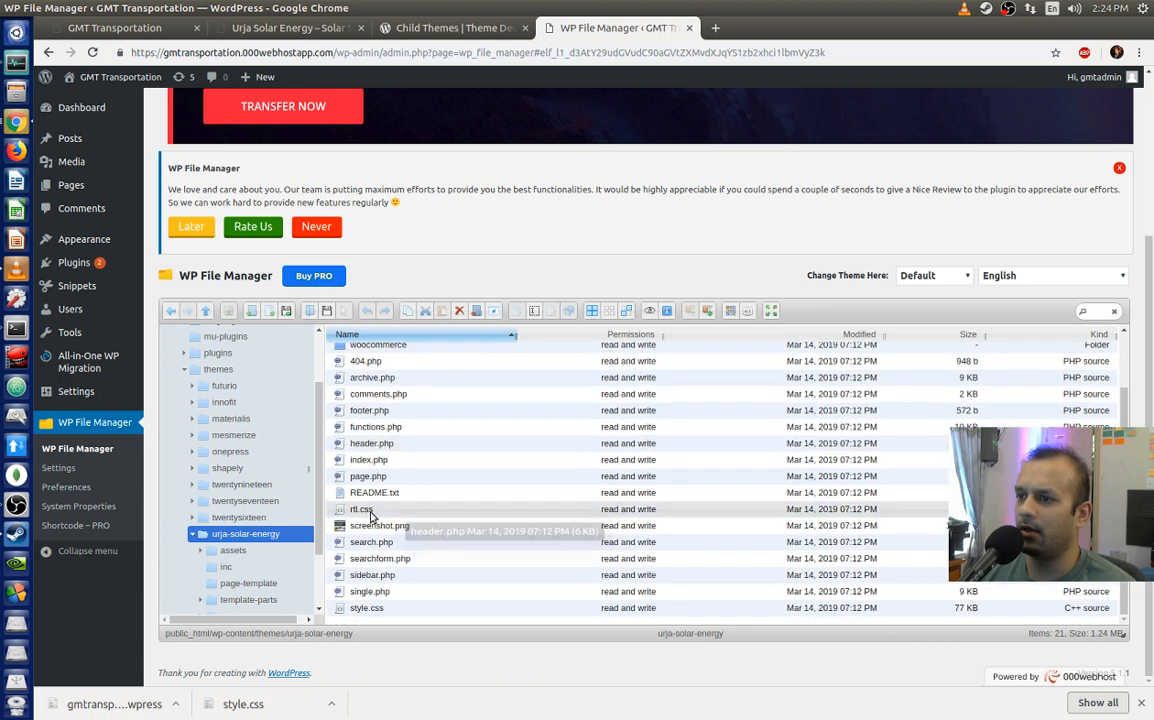
right_click(360, 510)
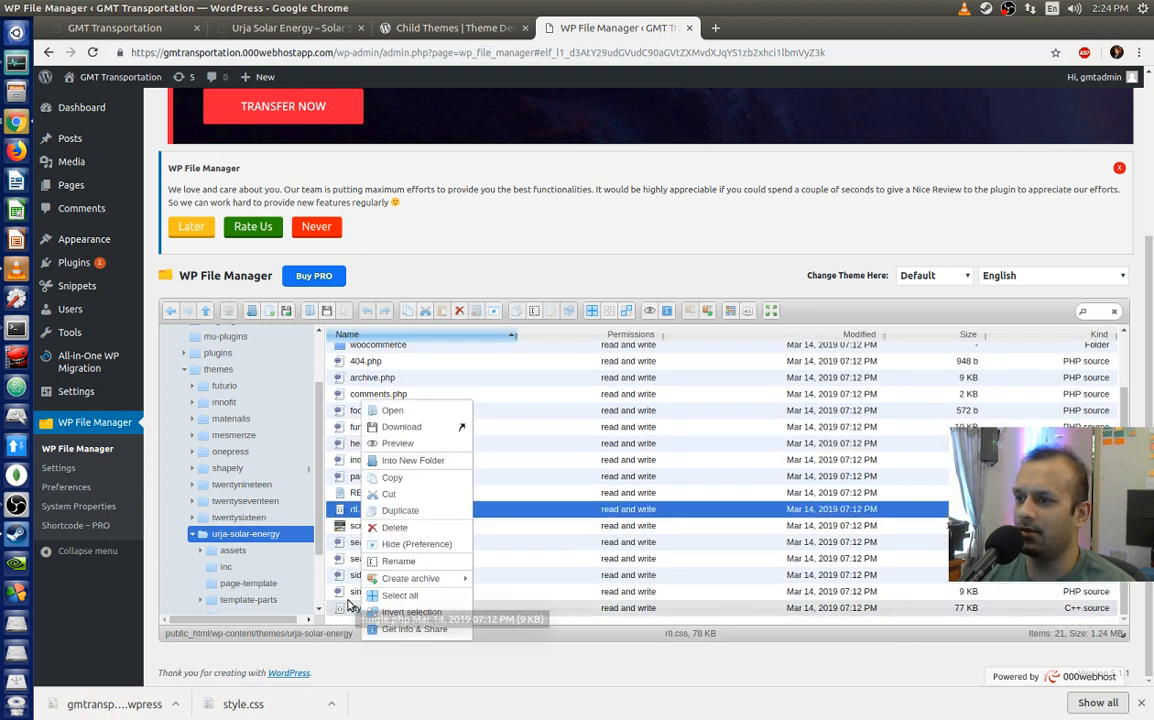
click(350, 607)
right_click(388, 607)
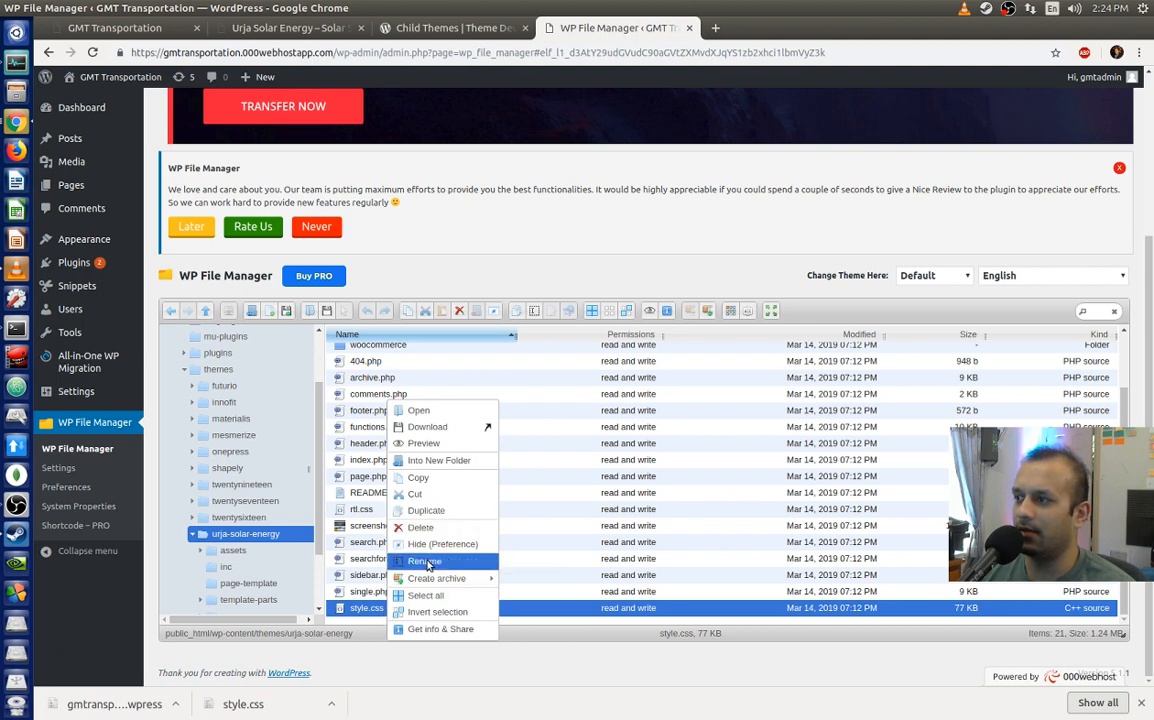
click(345, 614)
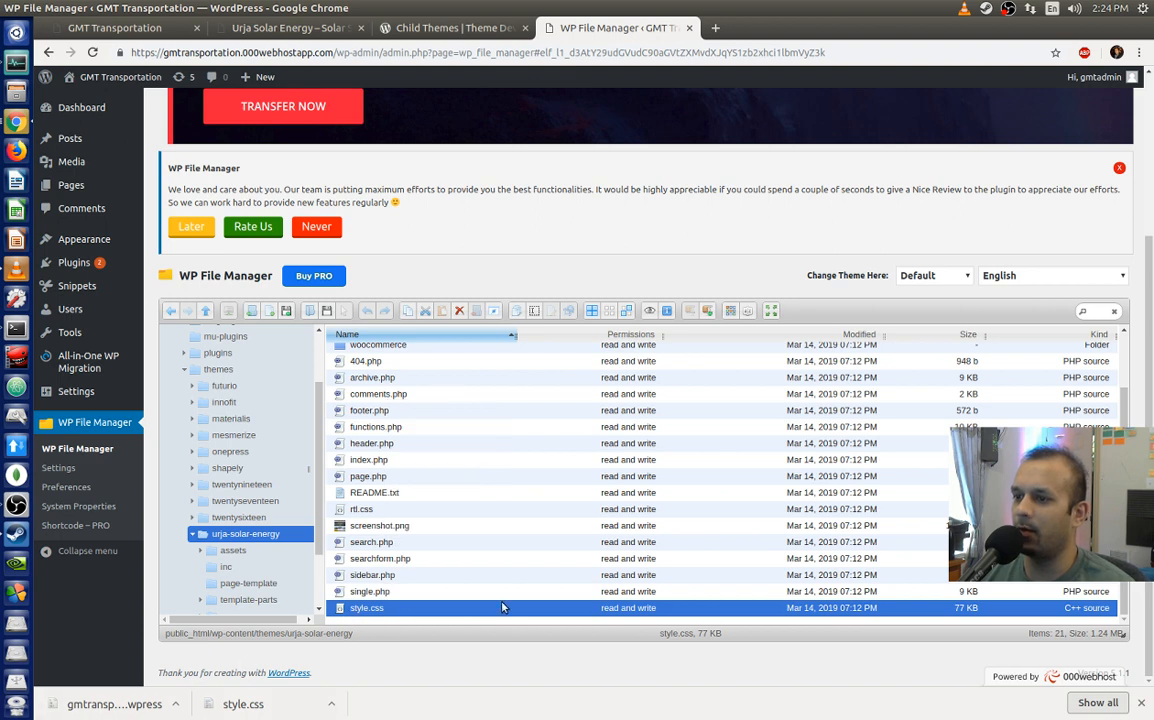
Step: Download style.css from the parent urja-solar-energy folder and open the downloaded copy in the gedit text editor
right_click(388, 608)
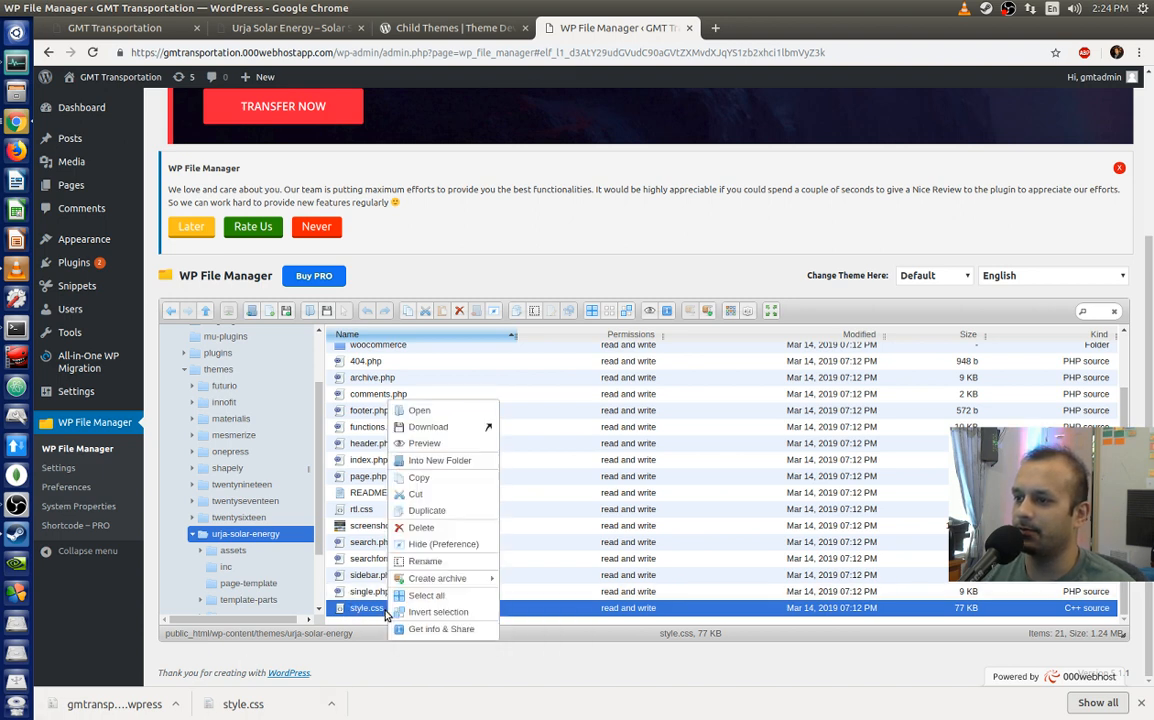
click(438, 410)
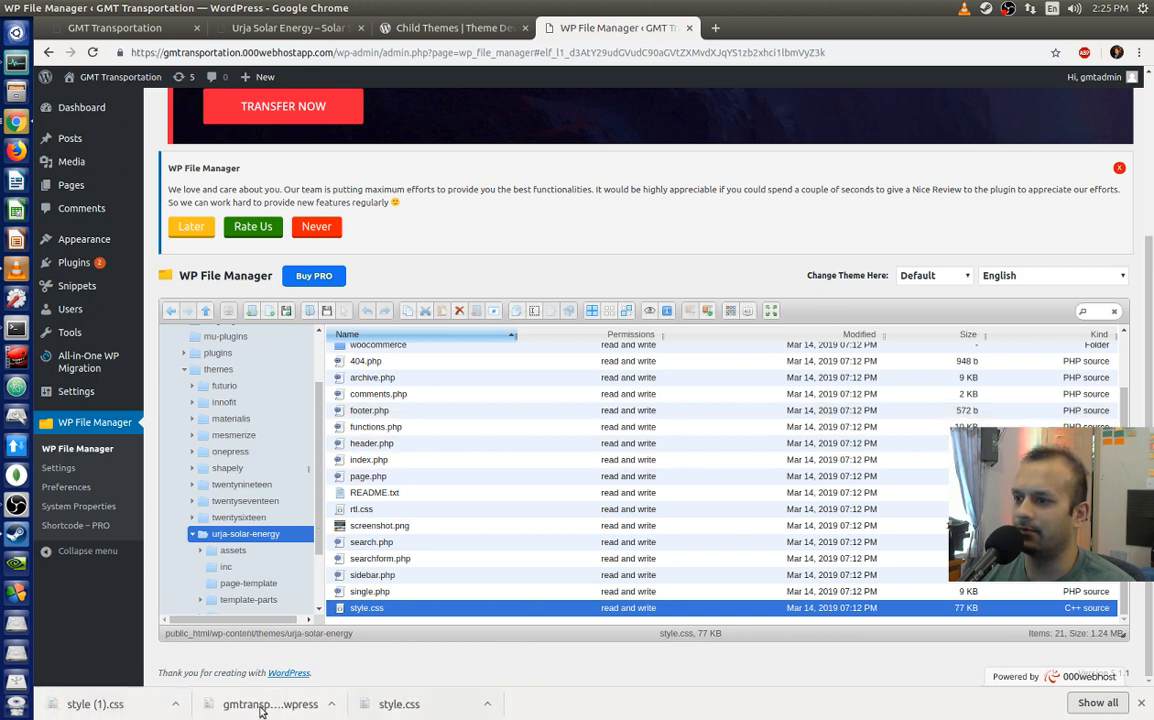
click(175, 704)
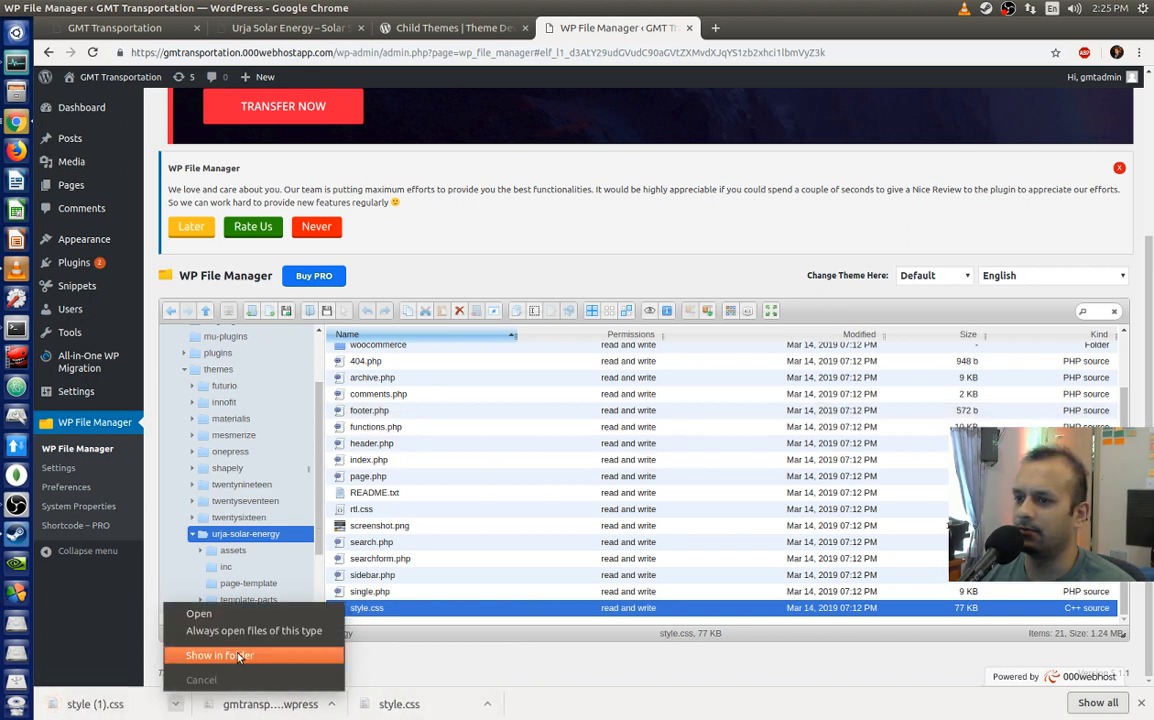
click(198, 613)
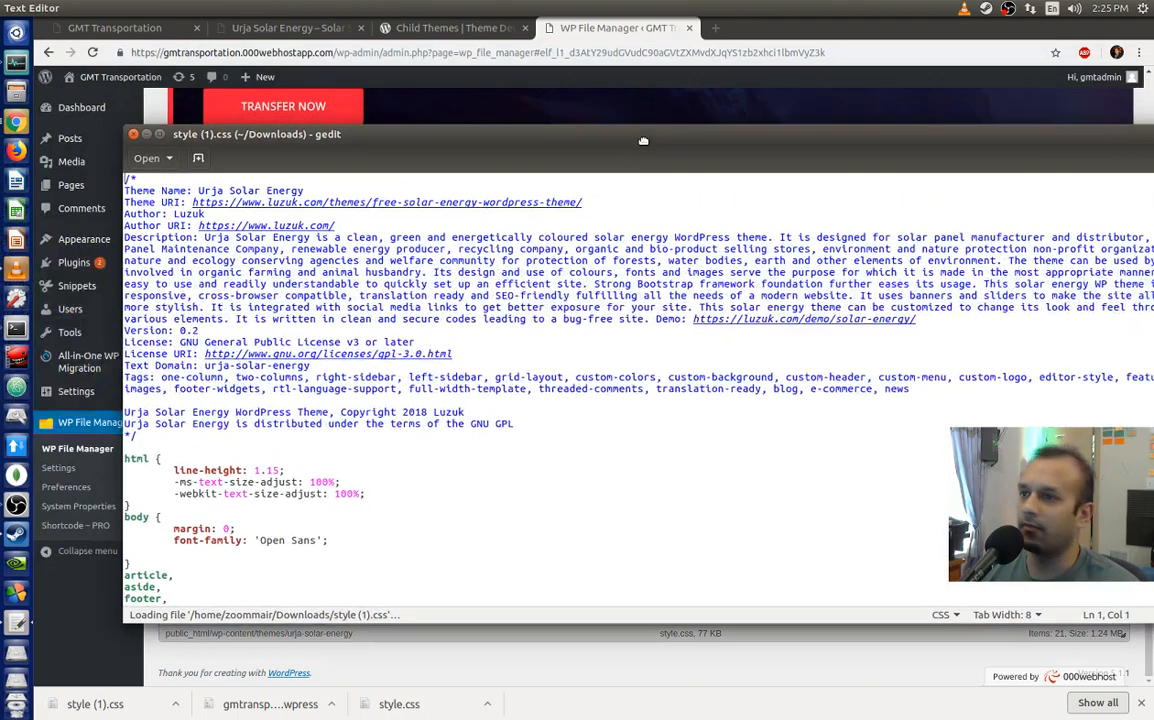
drag(643, 141, 590, 117)
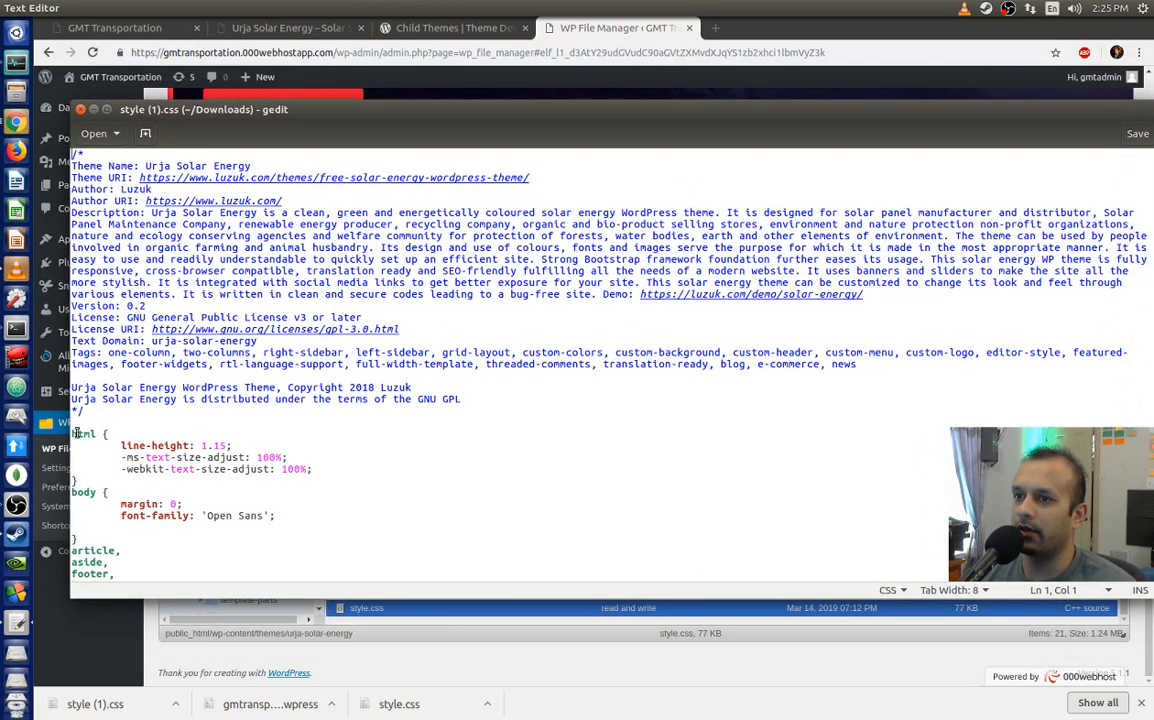
Step: Select and copy all the CSS below the theme header comment, from the html rule through the end of the file
drag(74, 433, 958, 707)
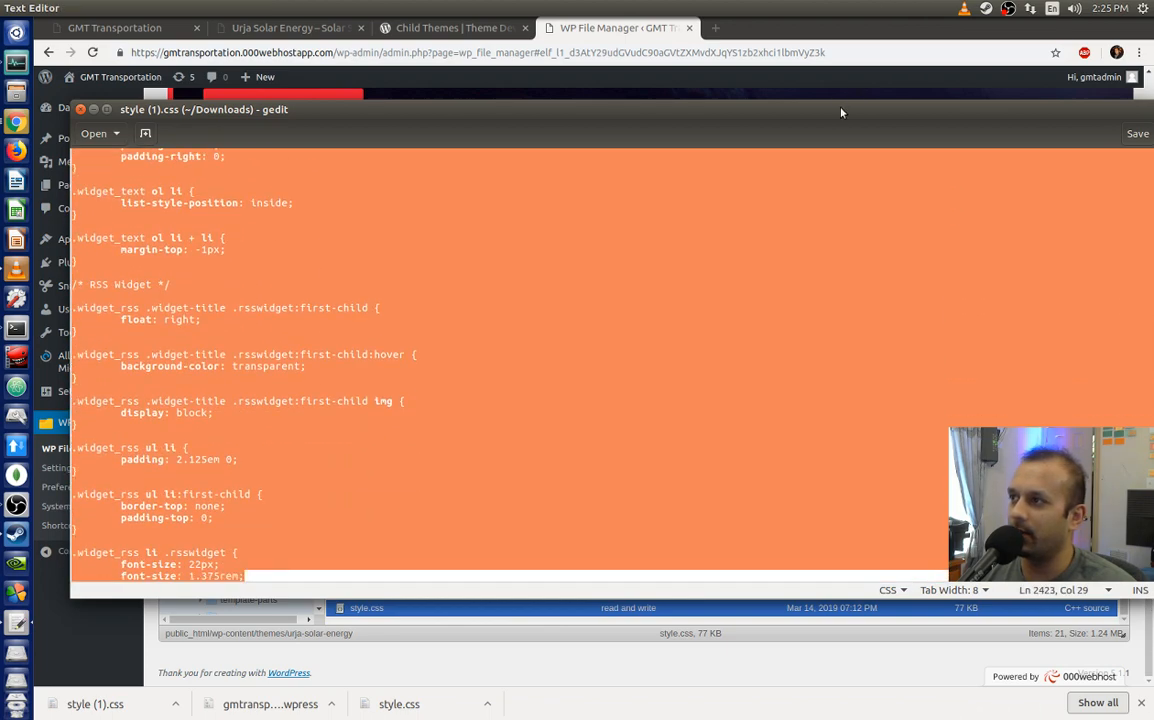
drag(838, 108, 864, 84)
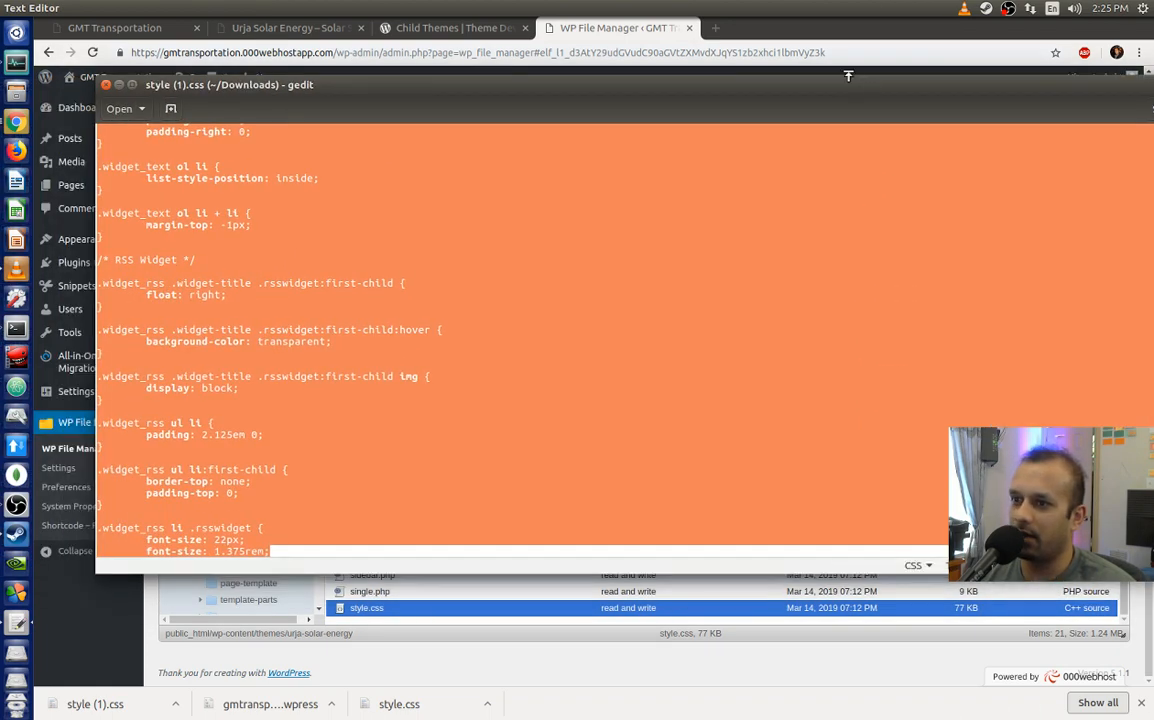
scroll(726, 278, down, 15)
scroll(726, 278, down, 20)
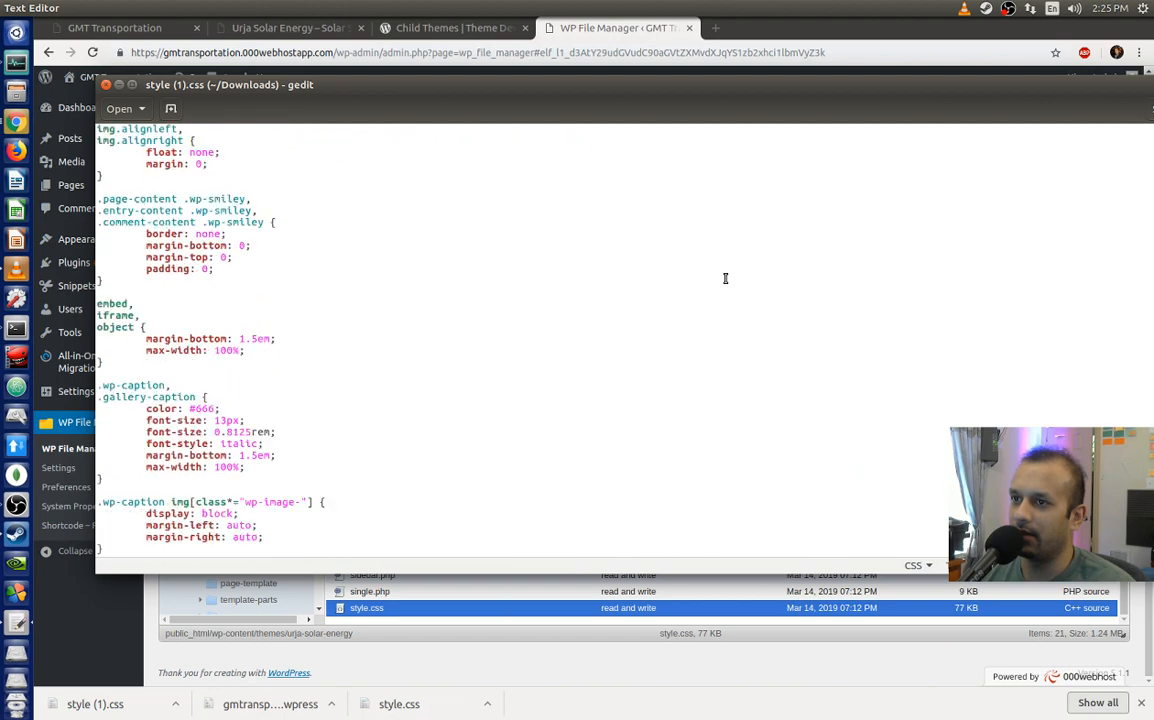
scroll(726, 278, down, 20)
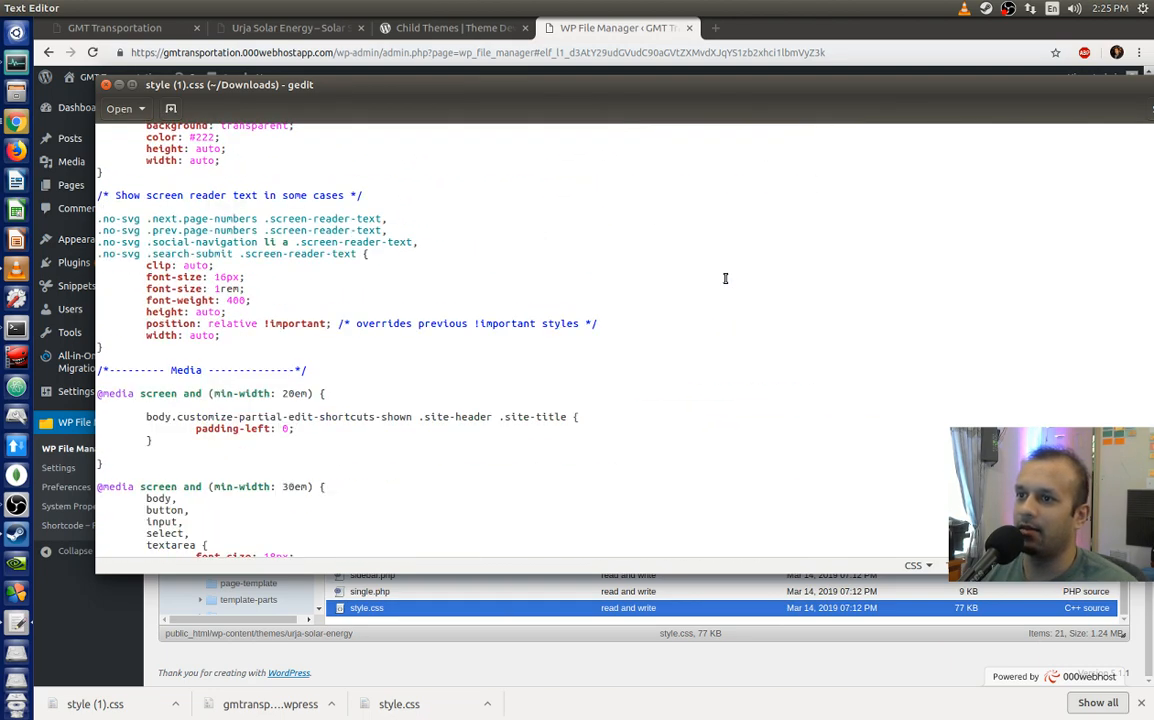
drag(859, 93, 752, 121)
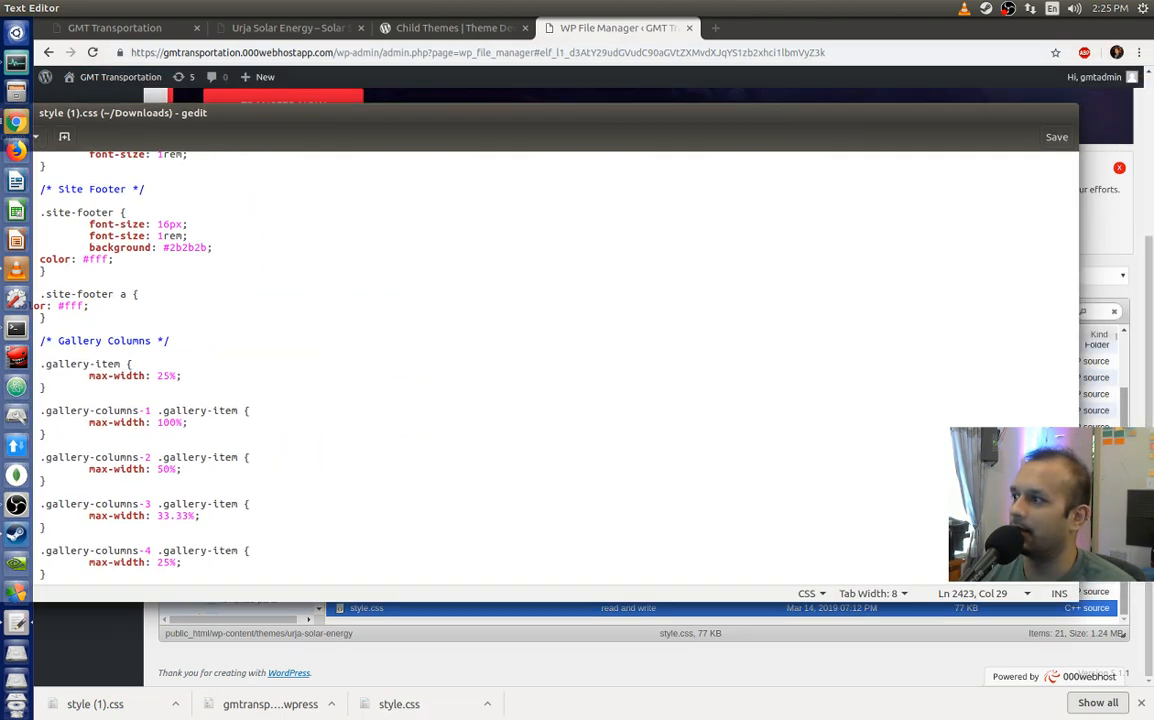
drag(1076, 505, 1076, 588)
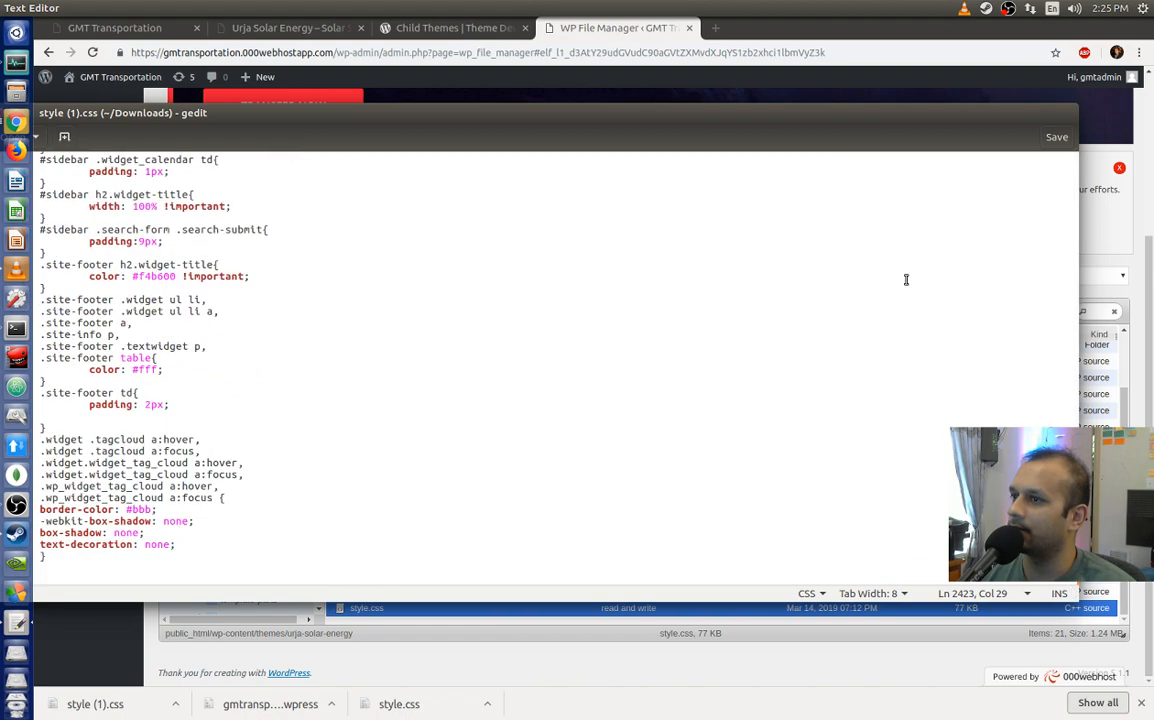
drag(703, 130, 777, 118)
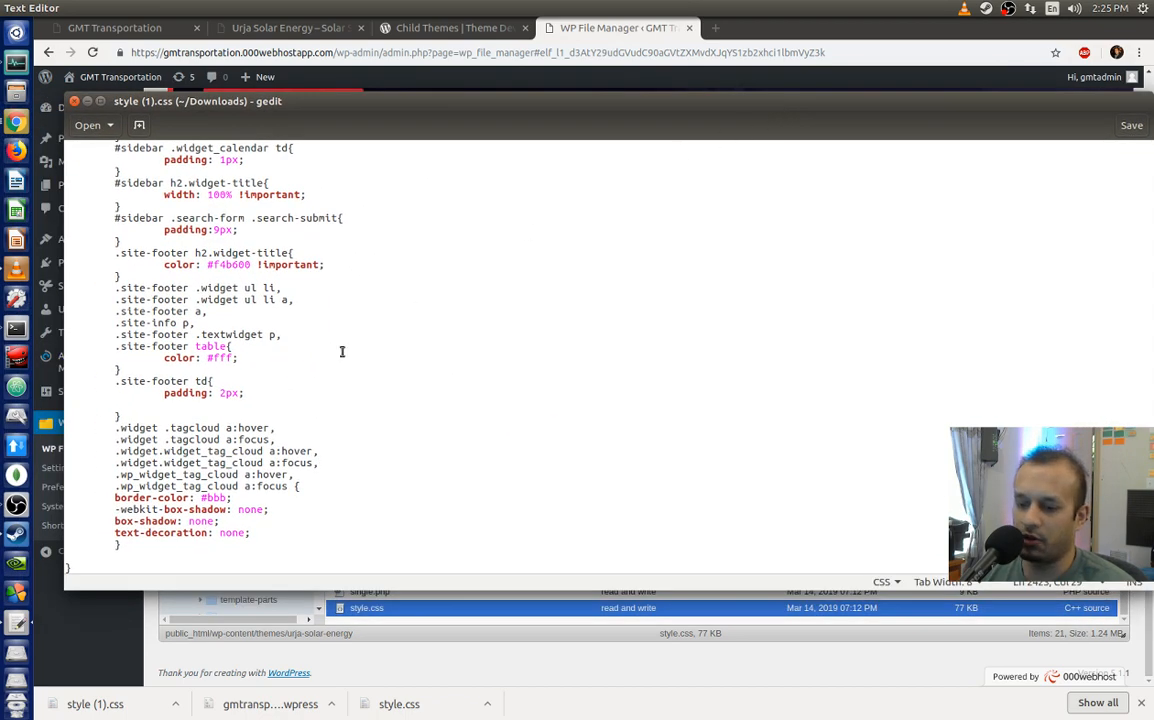
key(ctrl+a)
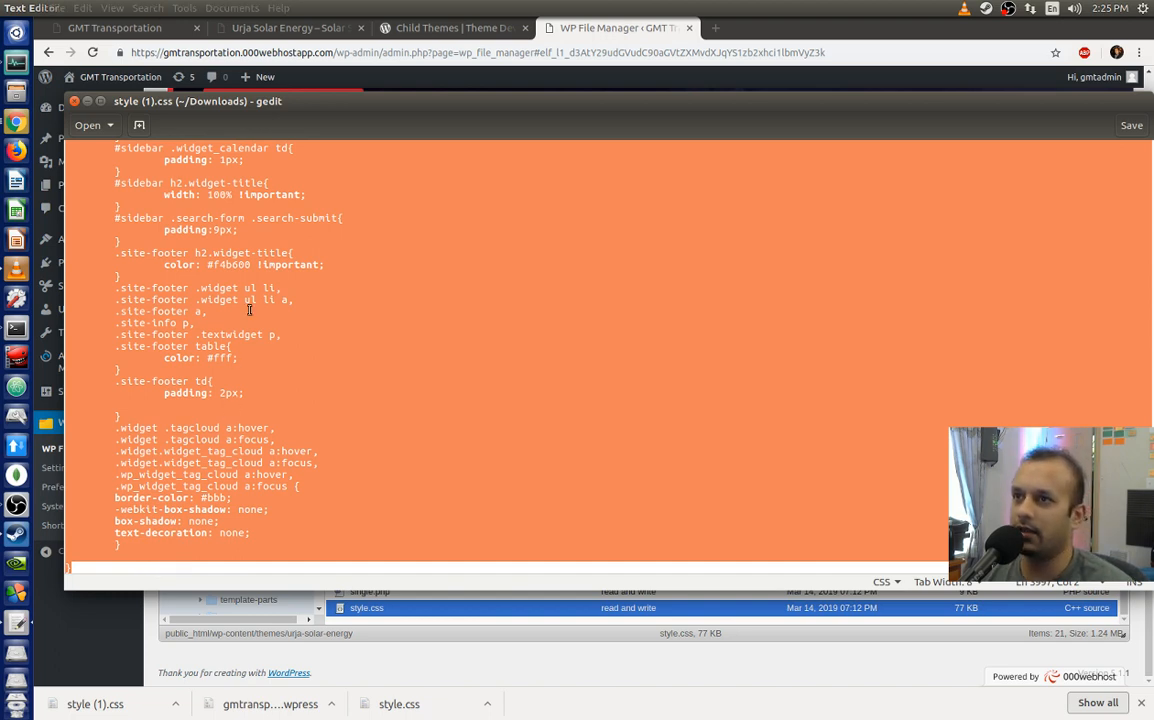
Step: Switch back to WP File Manager in Chrome and open the urja-solar-energy-mychild folder
click(555, 22)
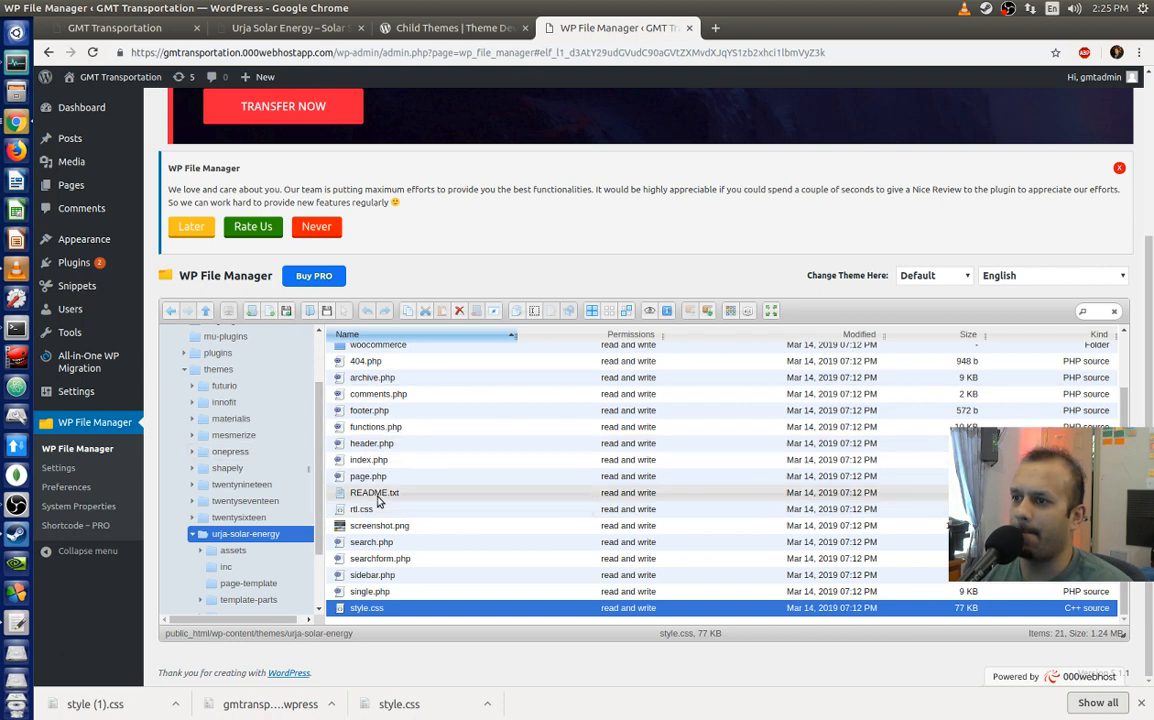
scroll(234, 547, down, 2)
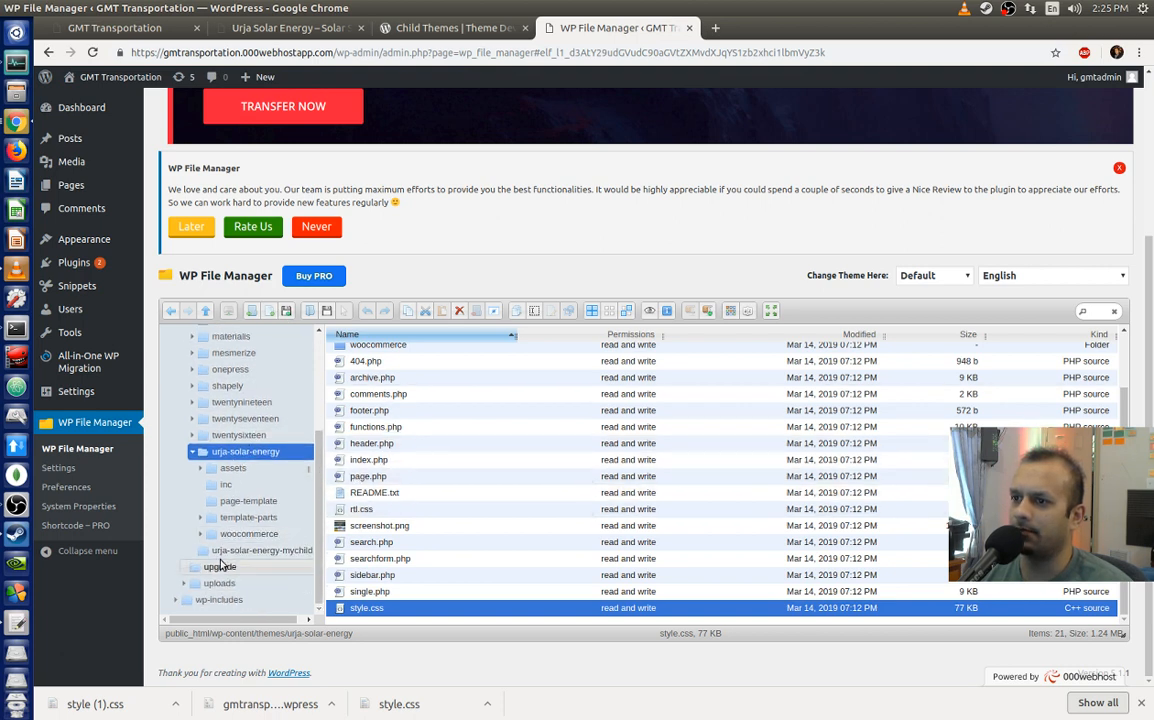
click(241, 552)
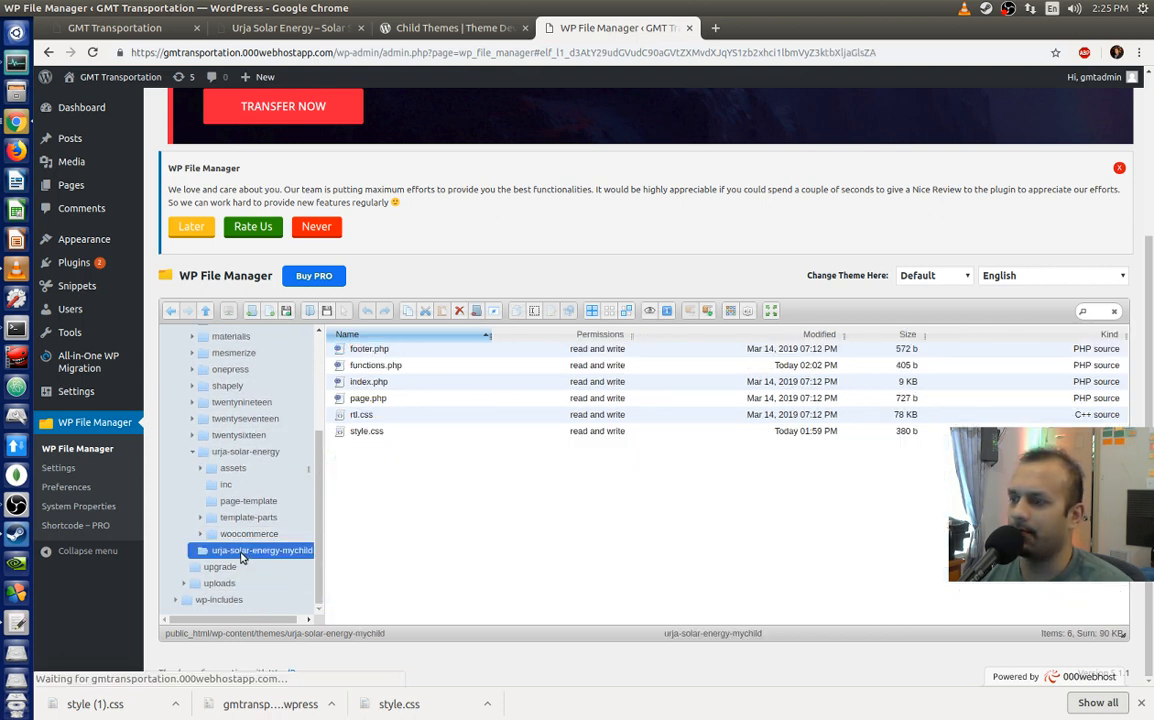
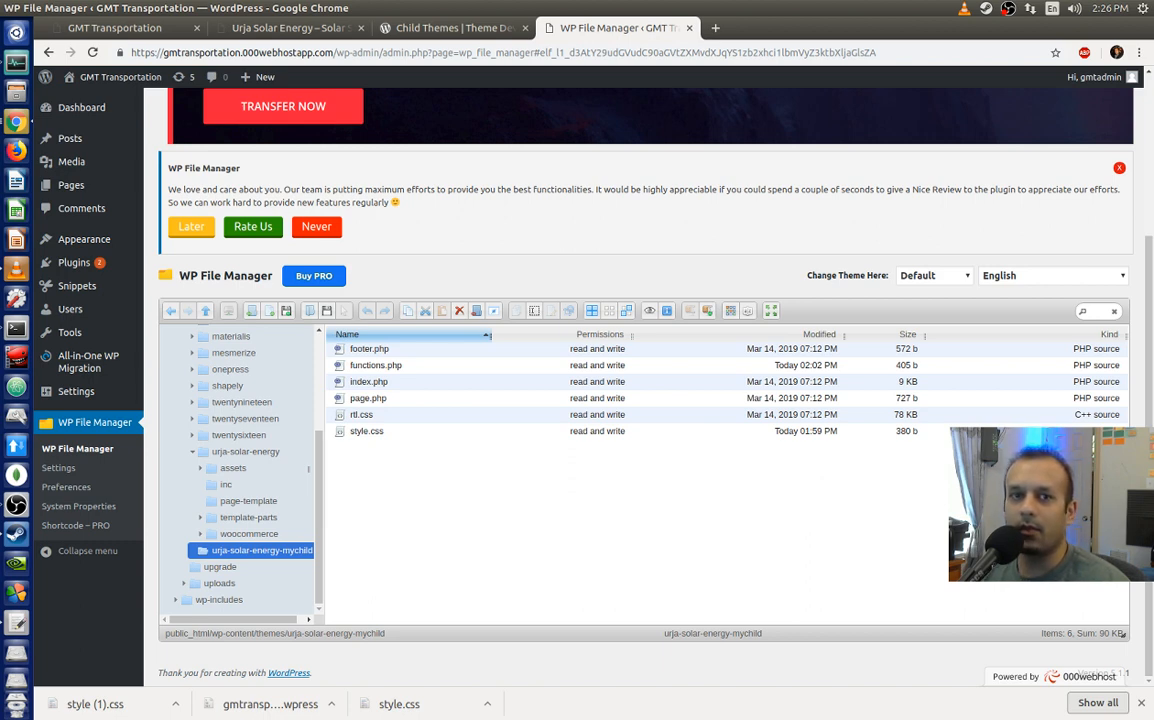
Step: Open twitch.tv in a new browser tab and go to the channel's live dashboard
click(720, 30)
text(twit)
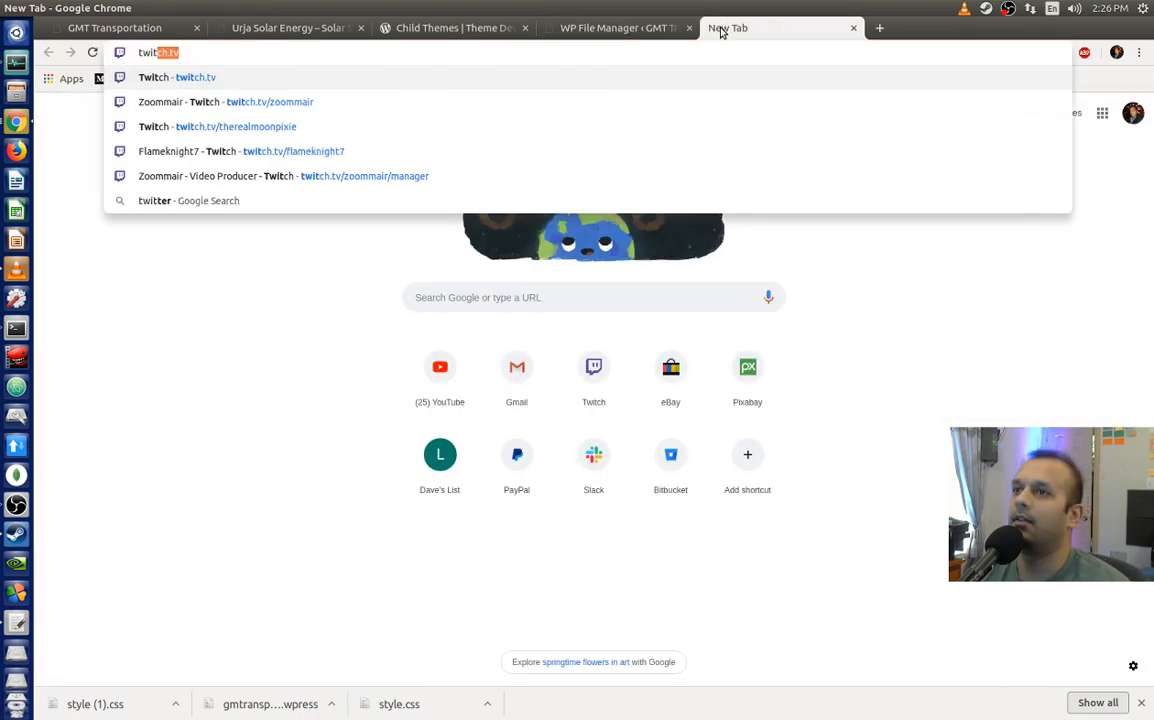
key(Return)
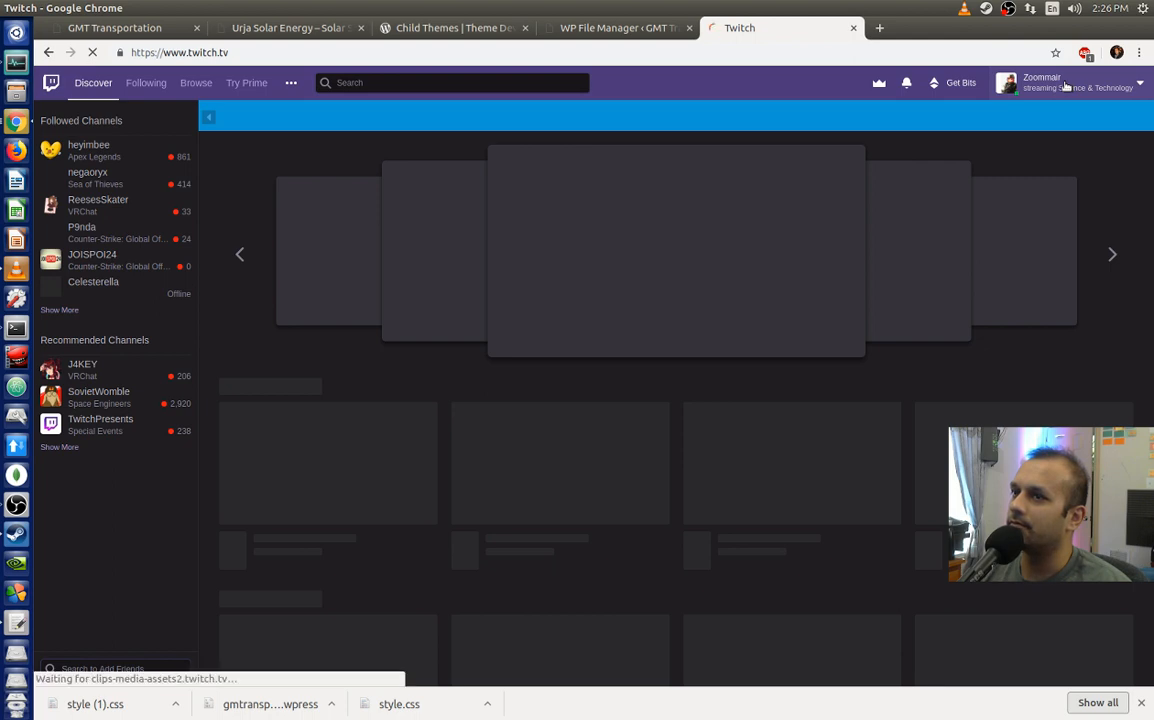
click(1066, 87)
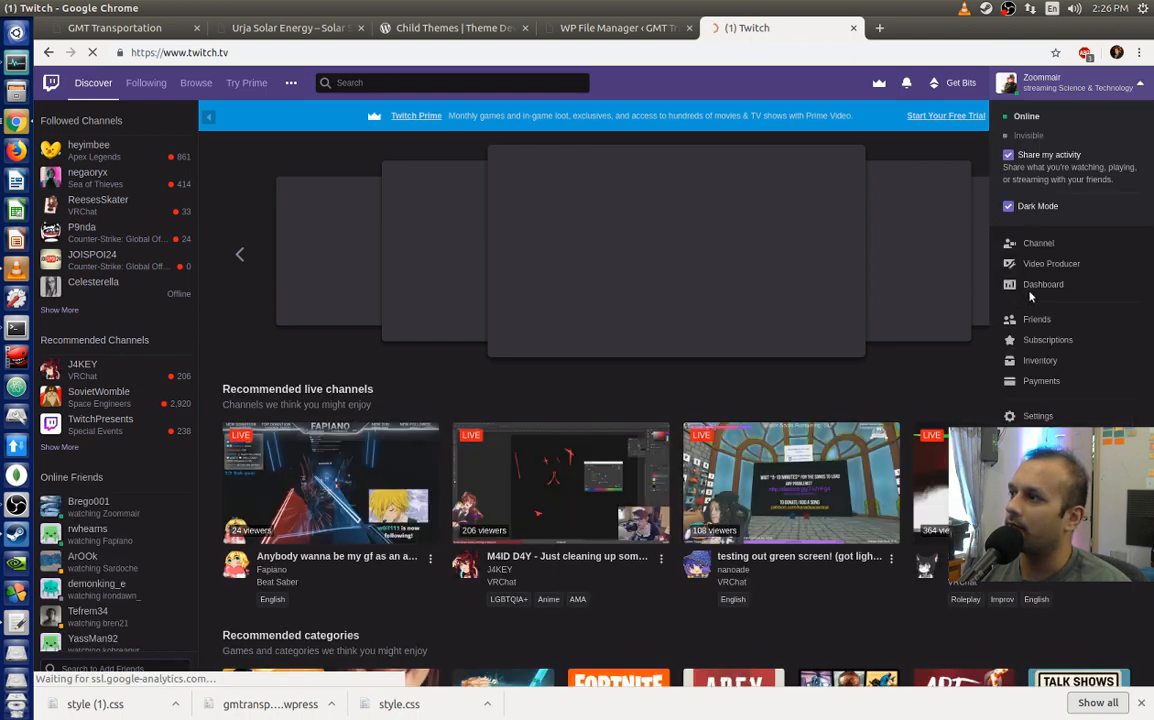
click(1040, 285)
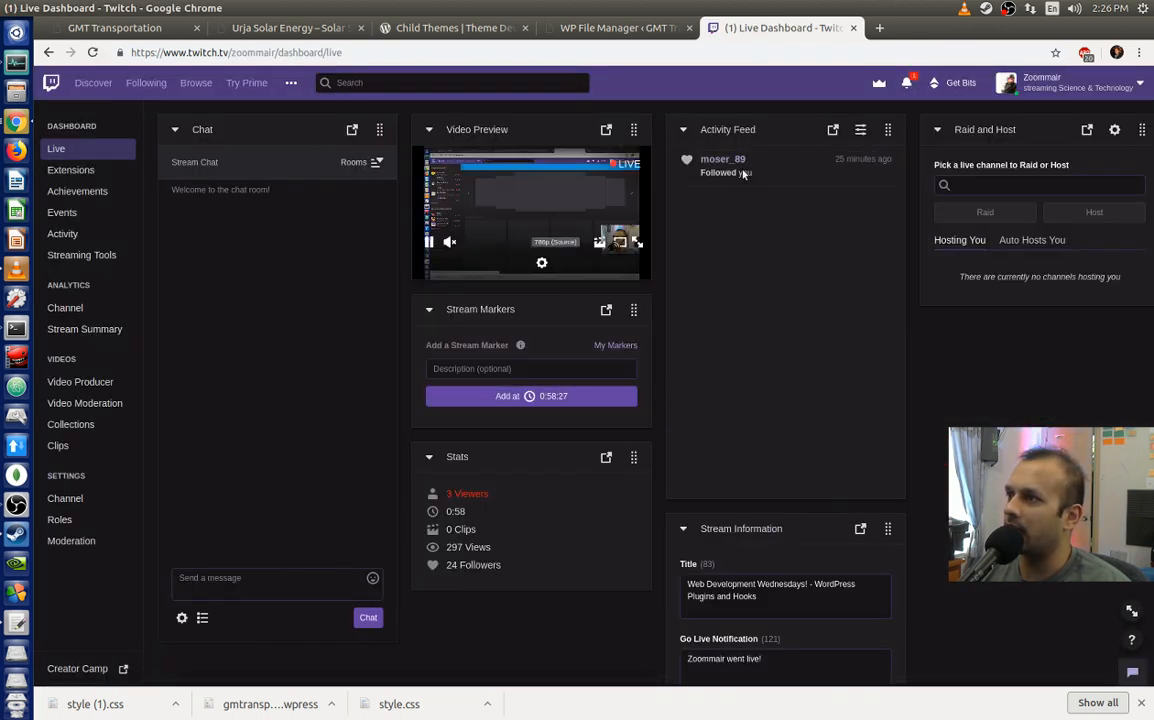
Step: Pop out the Twitch Activity Feed, move its window off this screen, and close the dashboard tab
click(834, 130)
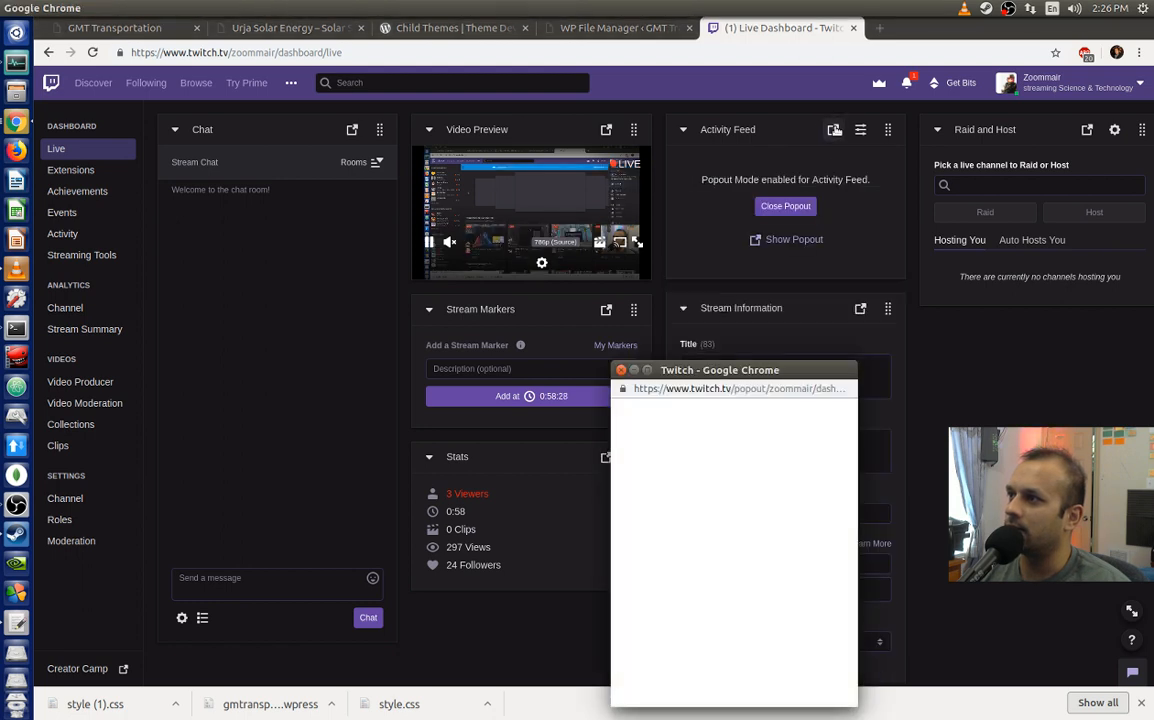
drag(650, 368, 0, 300)
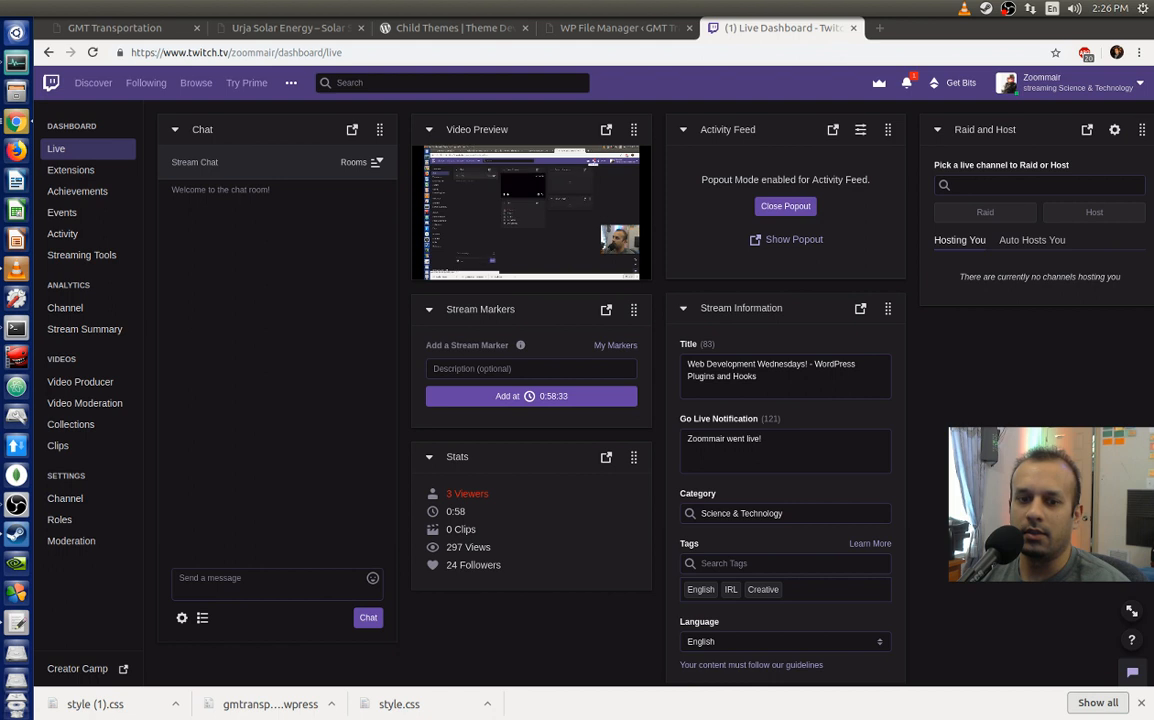
click(852, 29)
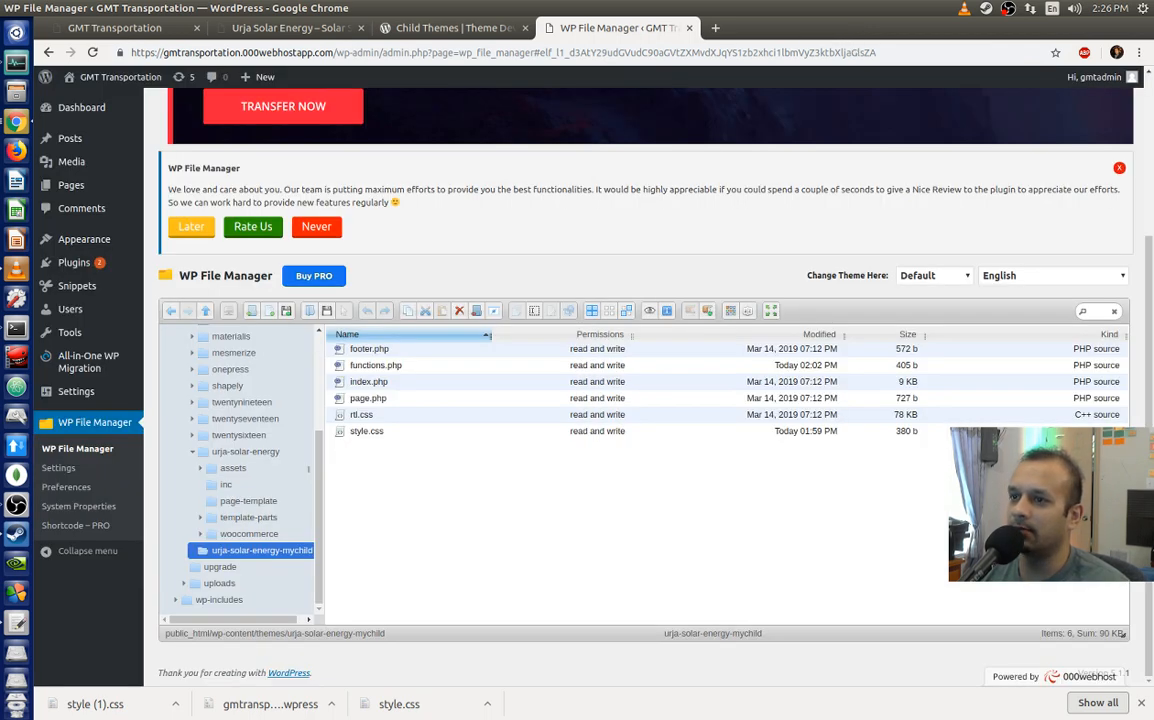
Step: Open style.css from the urja-solar-energy-mychild folder in the code editor
click(390, 554)
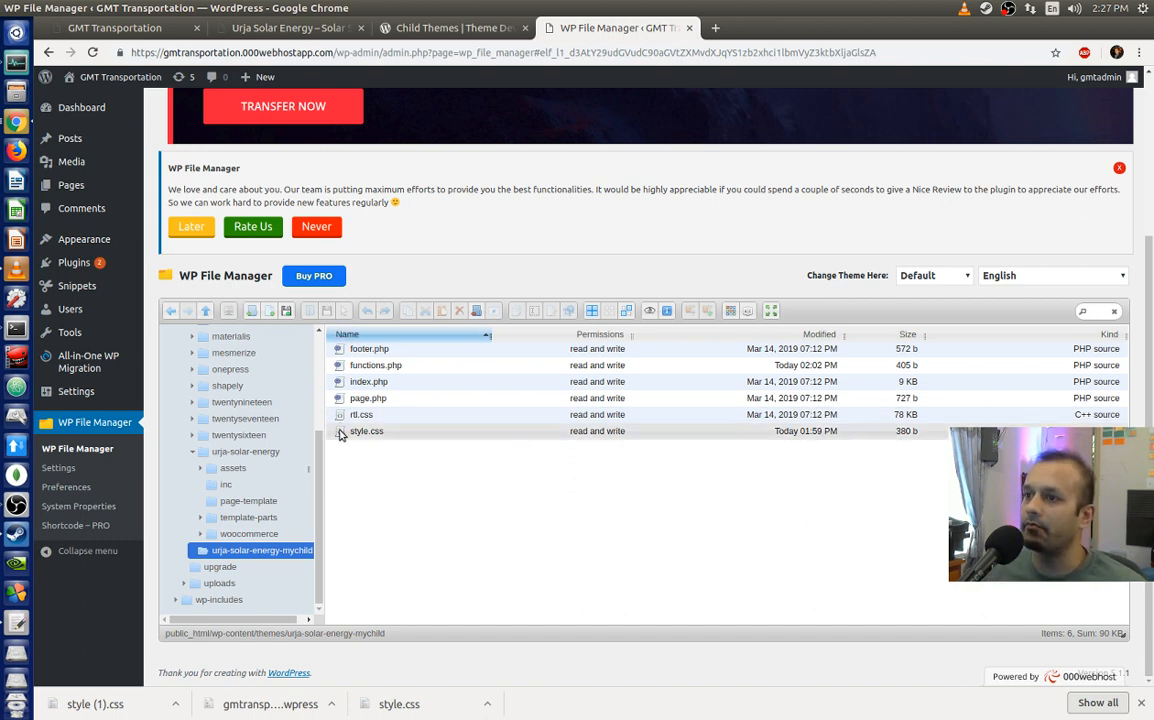
click(370, 436)
right_click(372, 437)
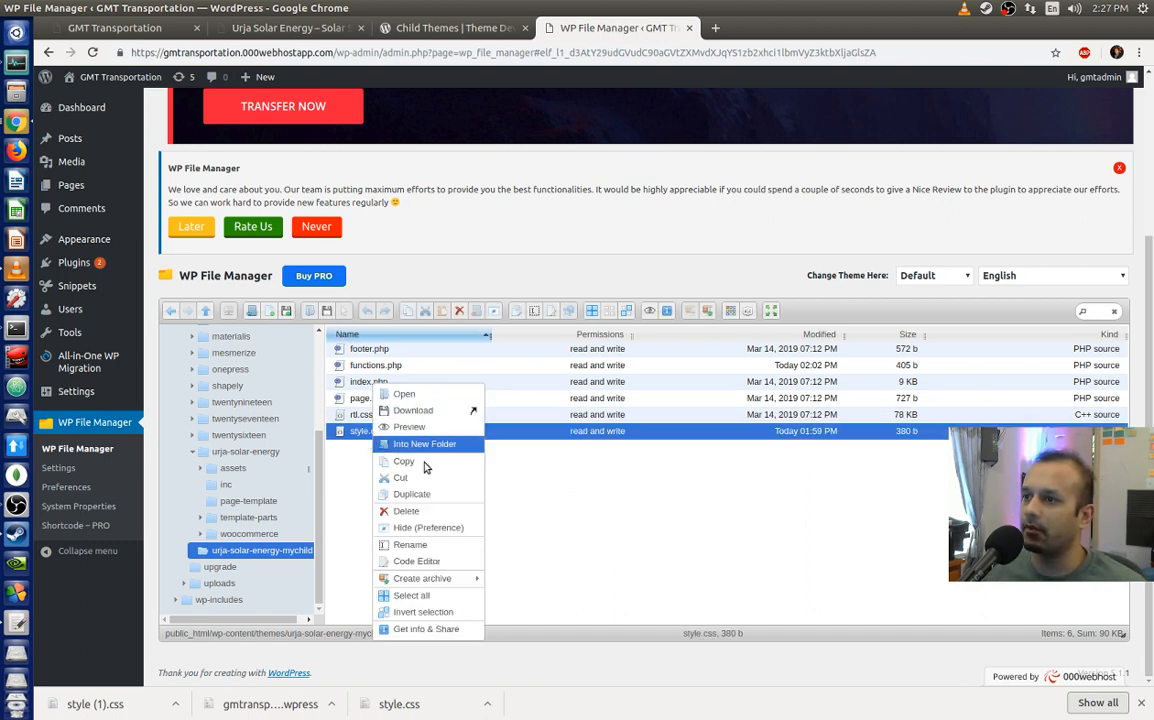
click(430, 561)
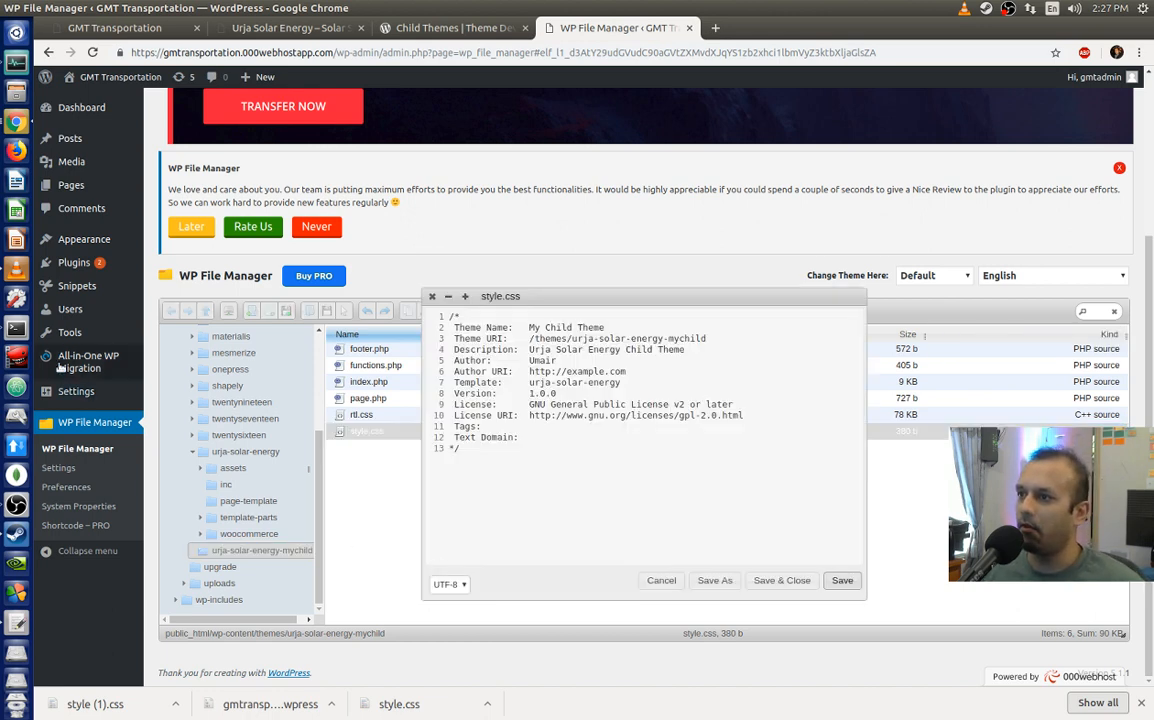
Step: Paste the copied parent theme CSS into the child style.css, leaving a blank line after the header comment
click(648, 539)
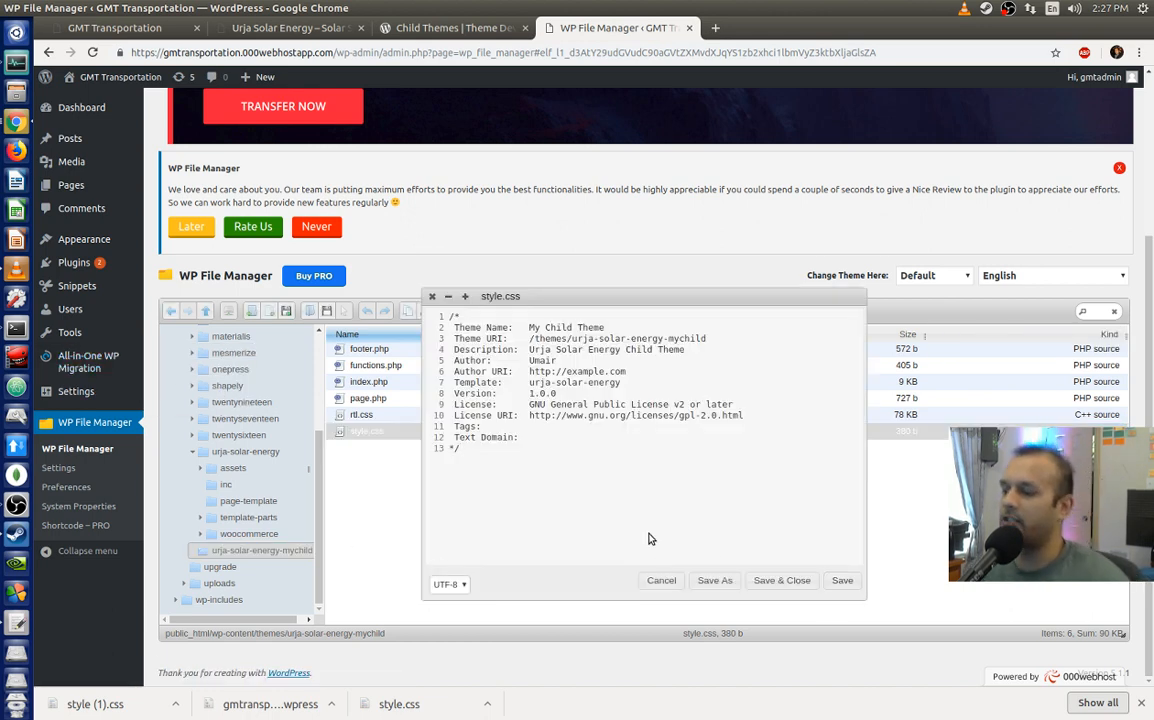
key(Return)
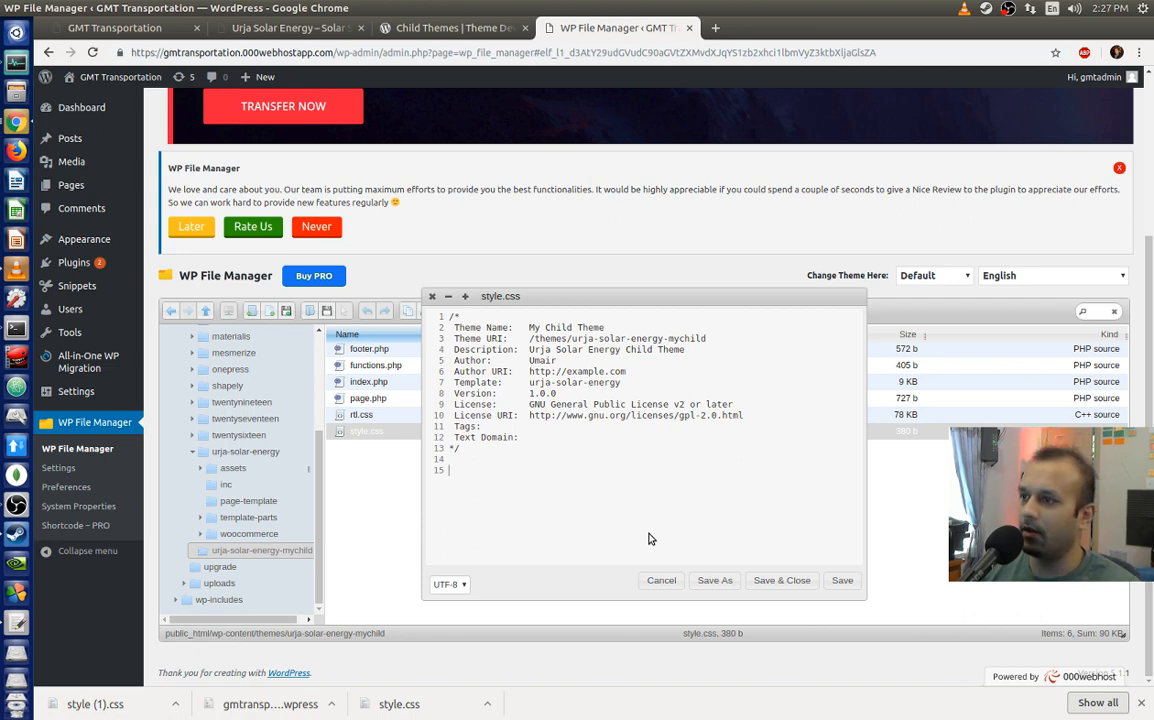
key(ctrl+v)
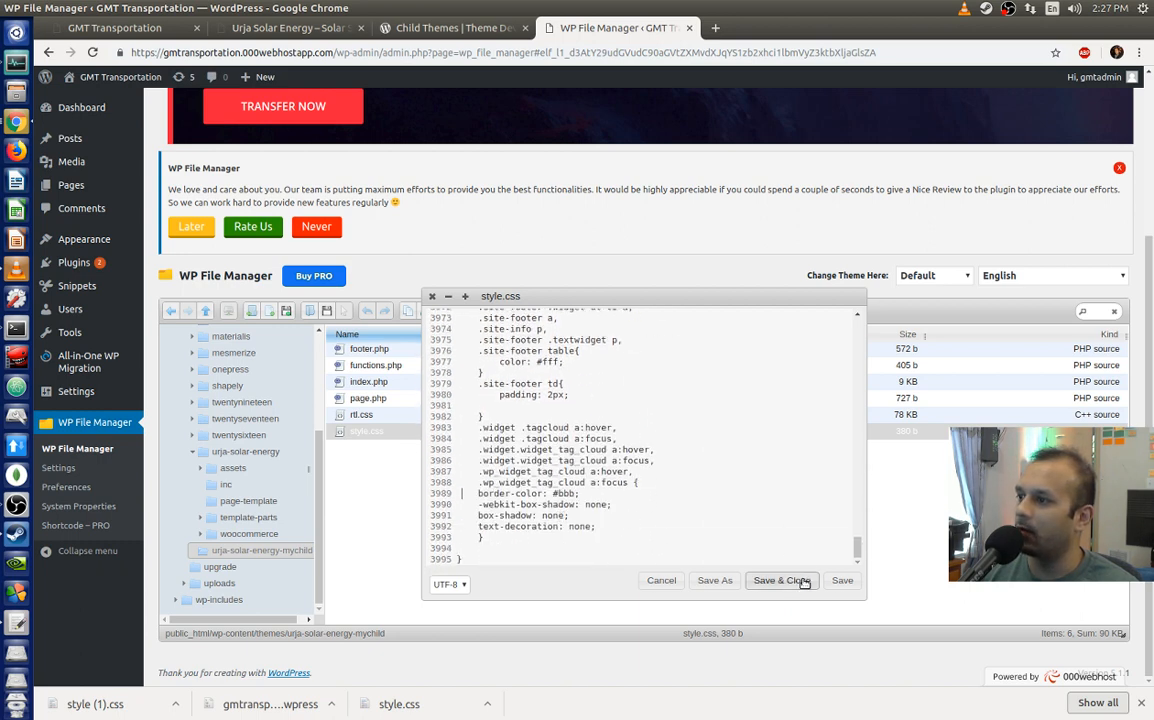
Step: Save the child theme's style.css and reload the GMT Transportation homepage
click(853, 581)
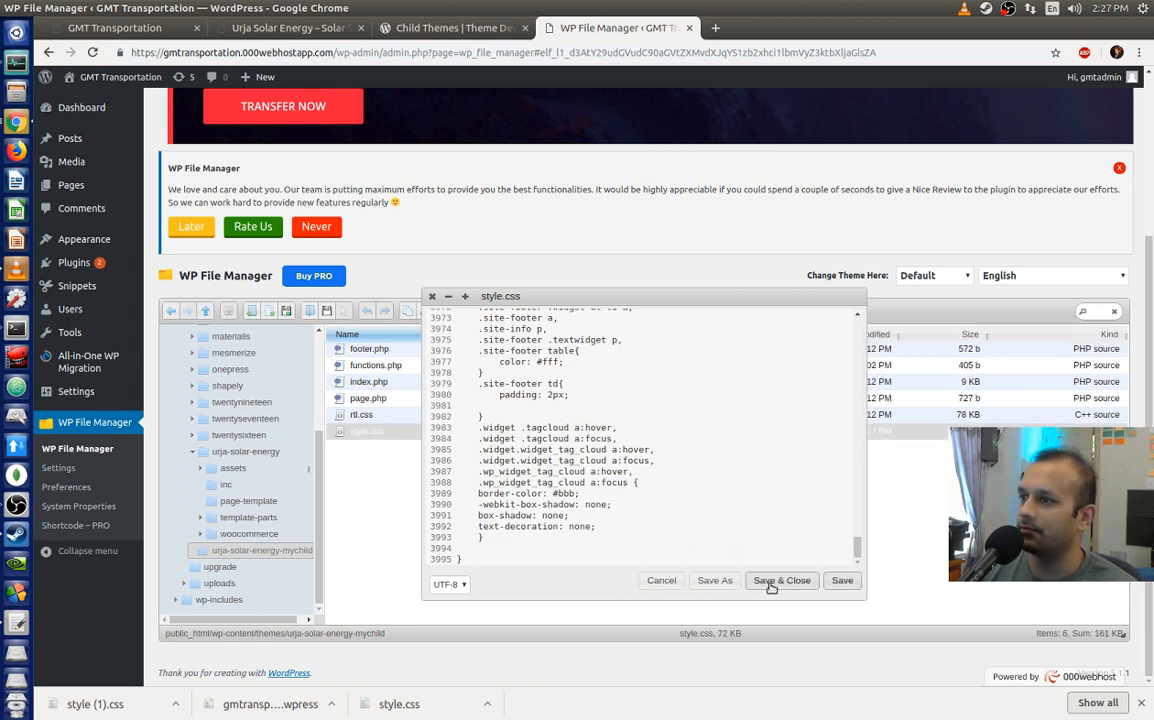
click(145, 35)
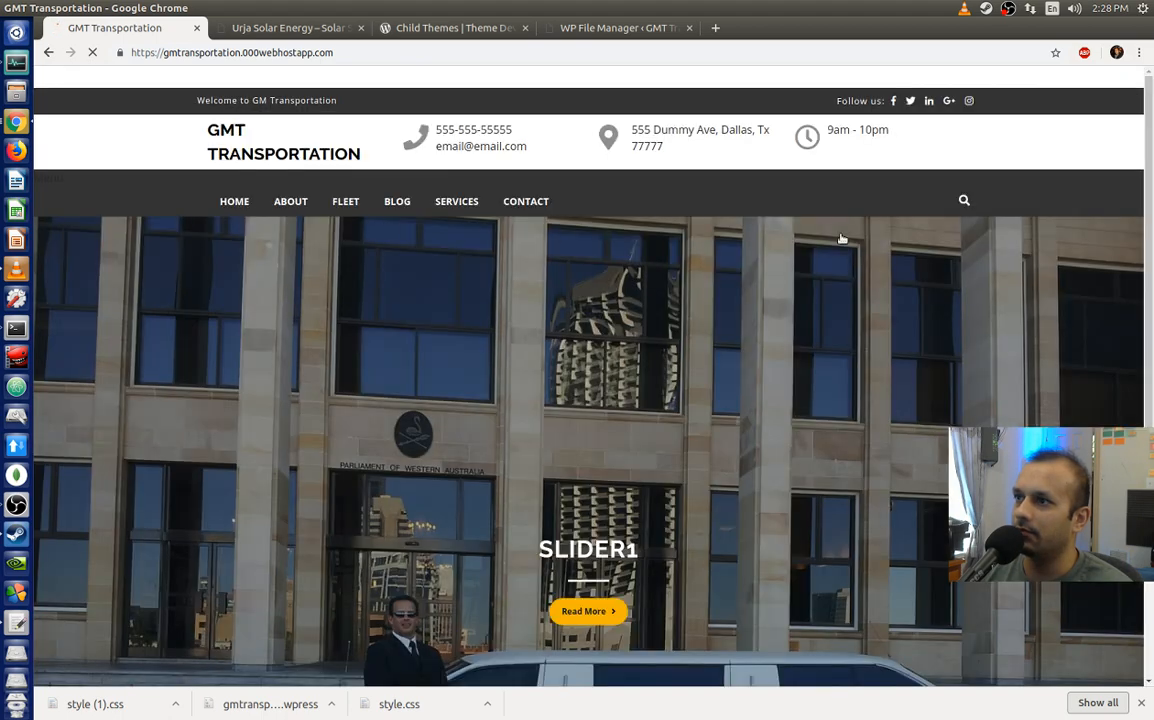
Step: Examine the GMT Transportation homepage's header, slider and Our Services section for the effect of the child styles
scroll(842, 238, down, 8)
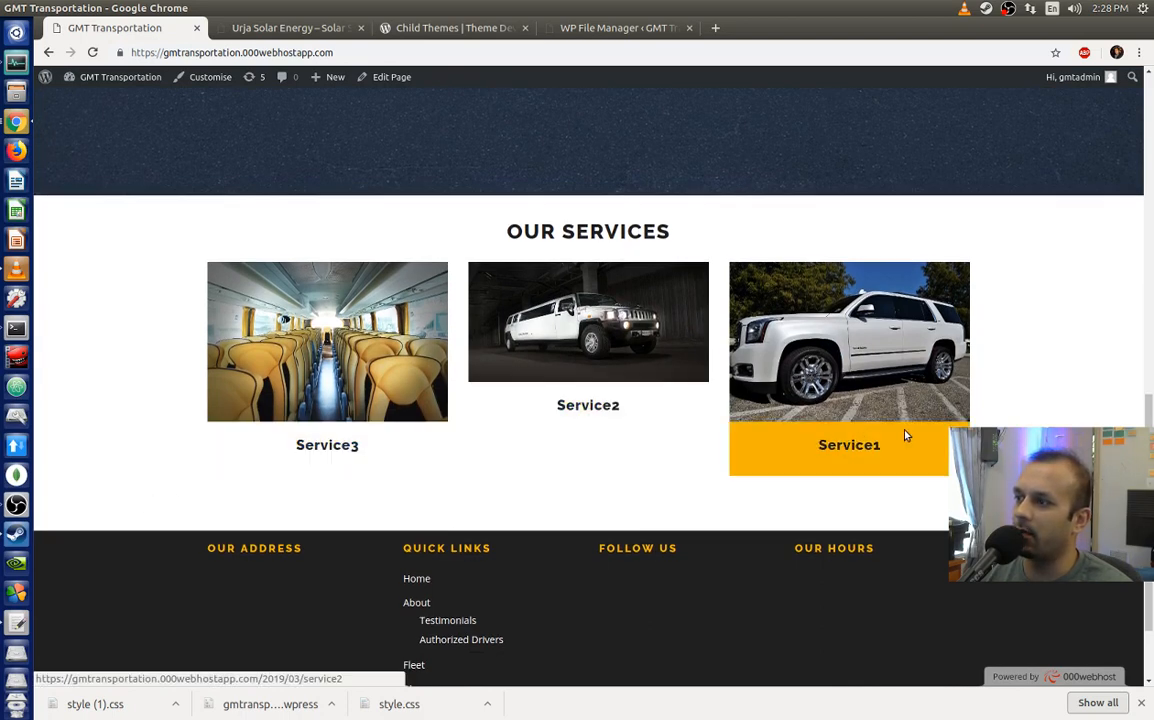
scroll(427, 343, up, 5)
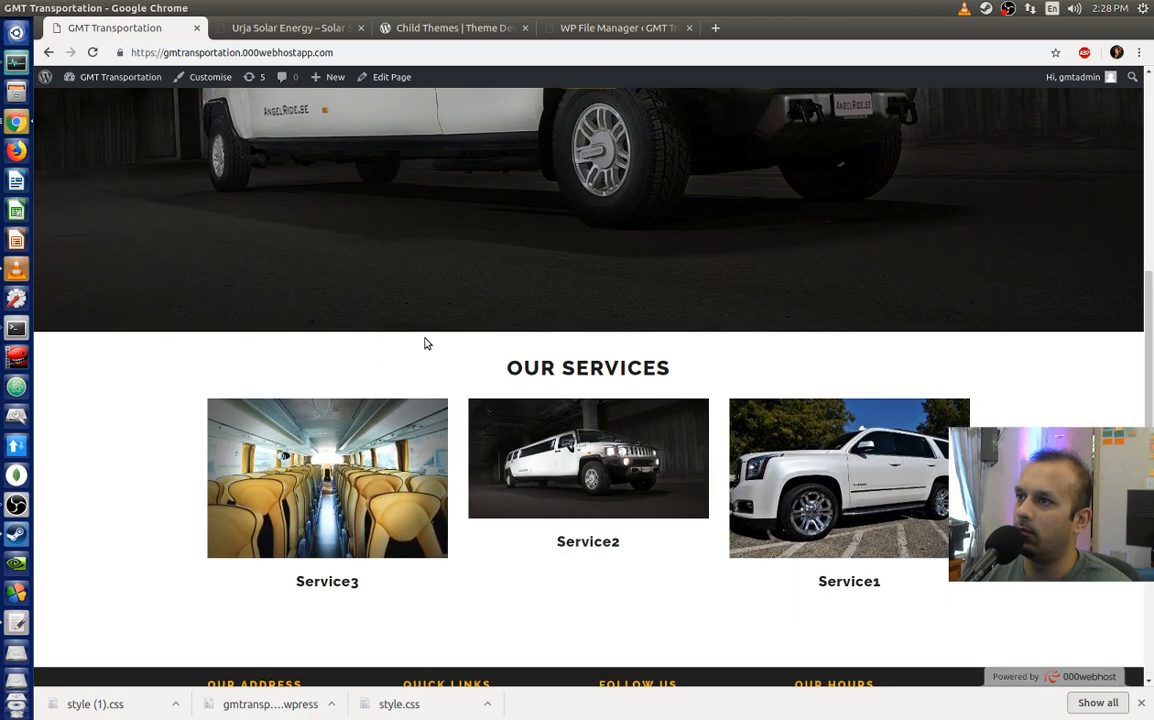
scroll(427, 343, up, 5)
scroll(427, 343, down, 7)
scroll(427, 343, up, 4)
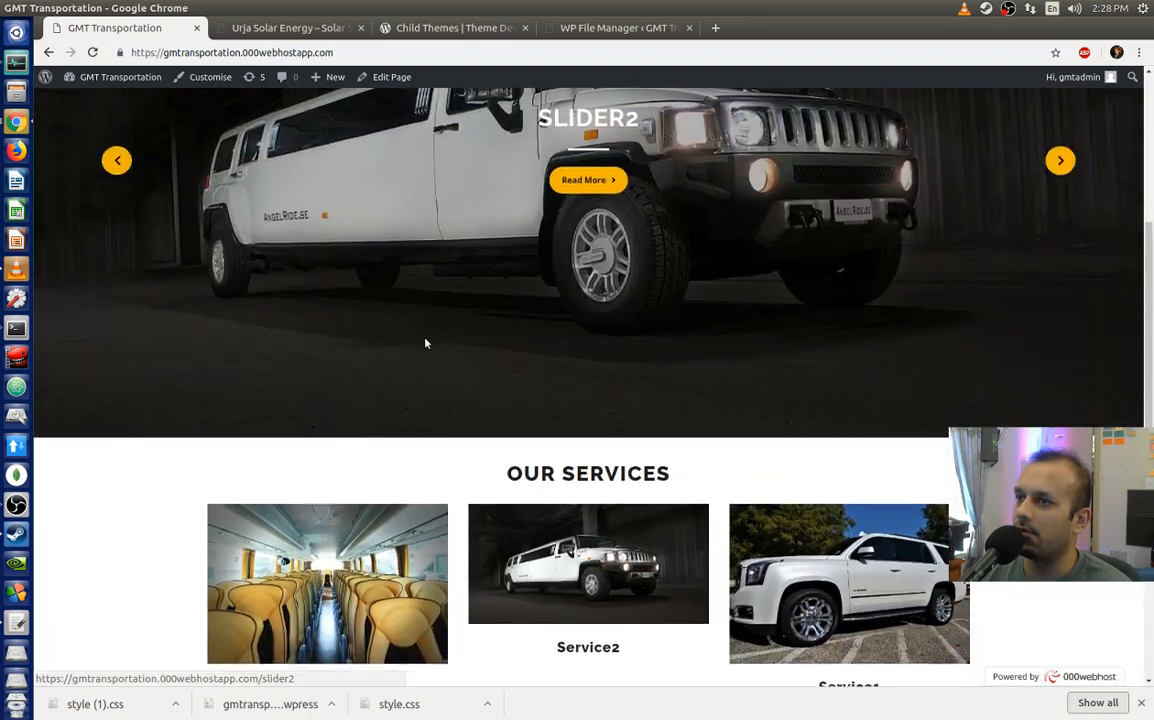
scroll(425, 343, up, 2)
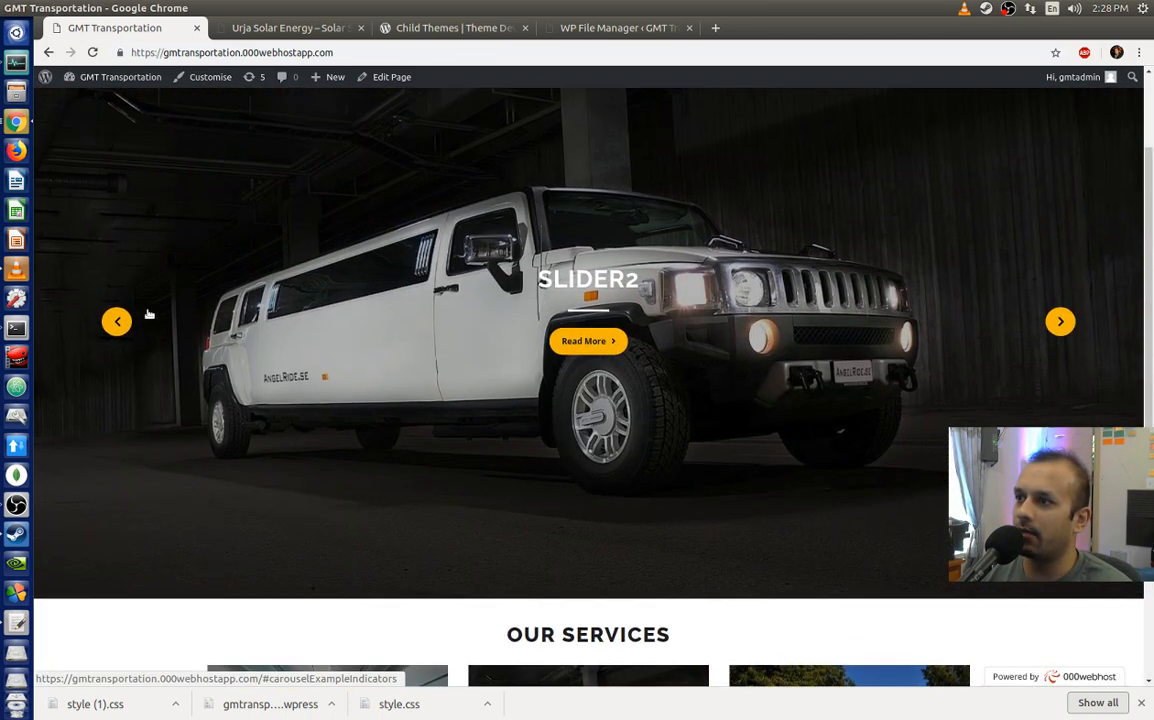
click(148, 314)
scroll(678, 429, down, 6)
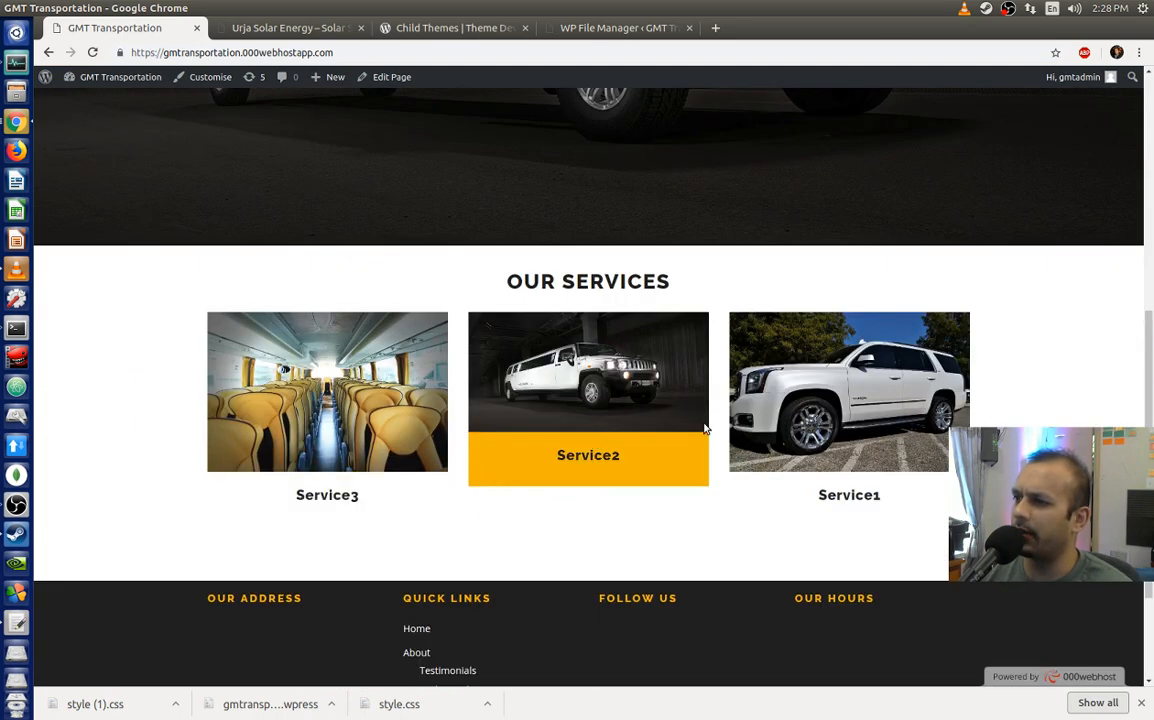
scroll(817, 525, down, 2)
scroll(770, 480, up, 6)
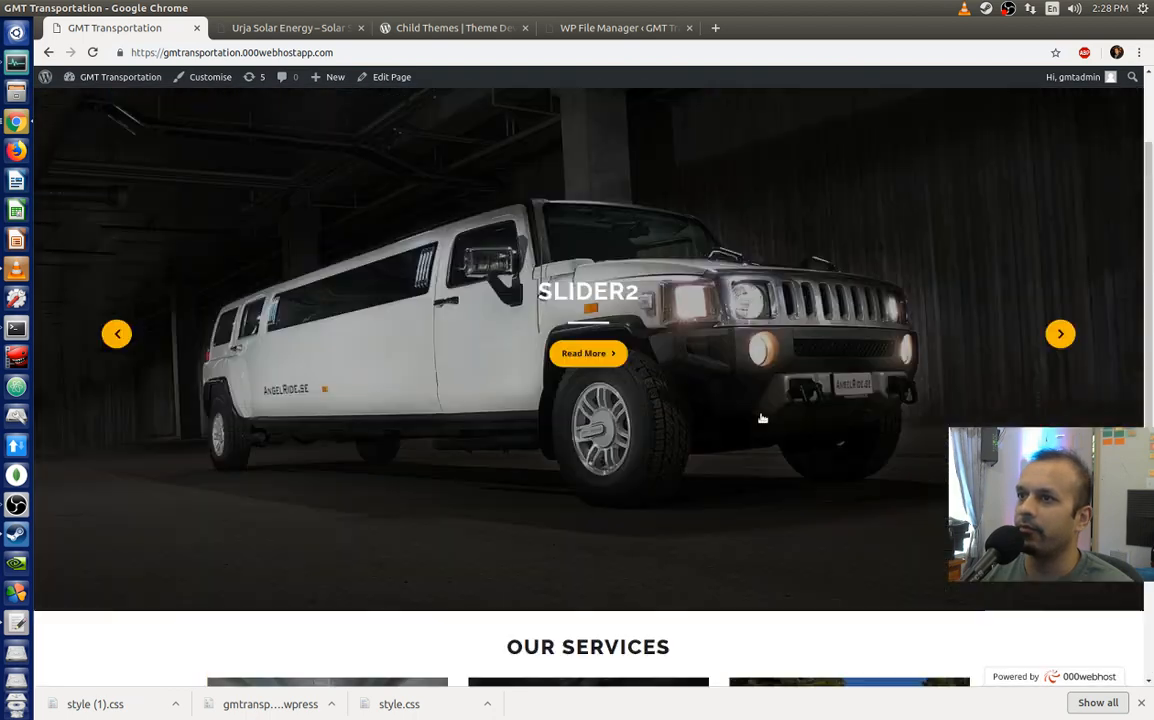
scroll(762, 418, up, 3)
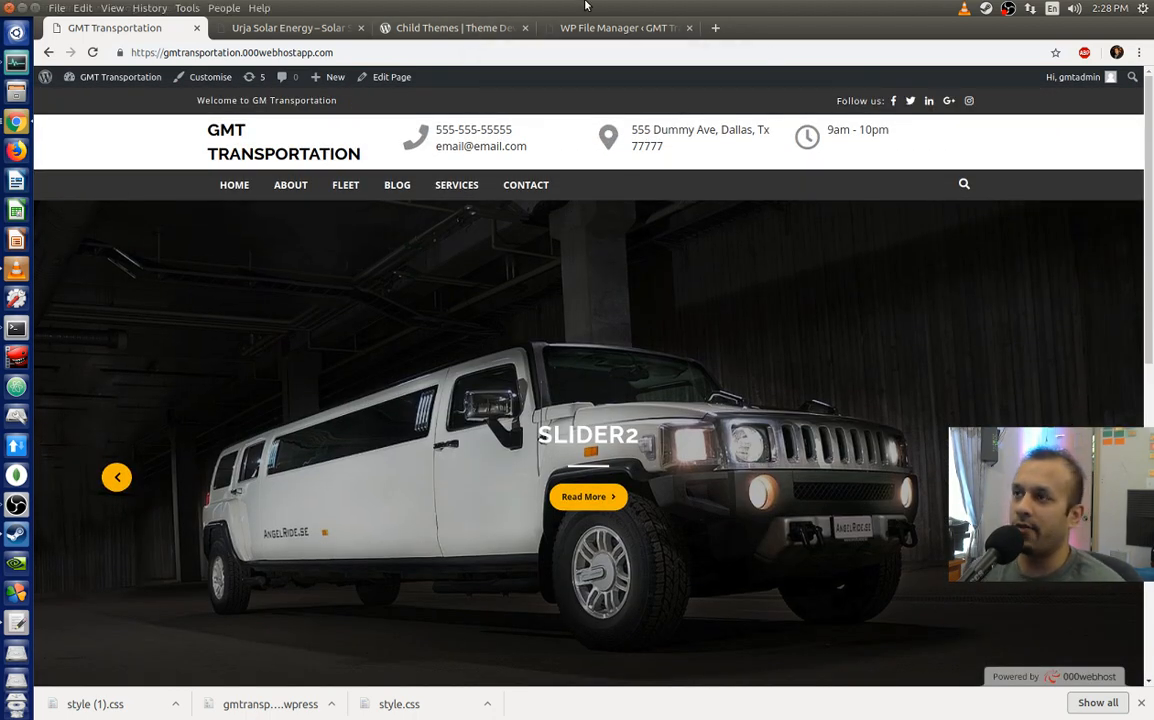
Step: Return to the WP File Manager and save and close the child theme's style.css
click(300, 30)
click(448, 29)
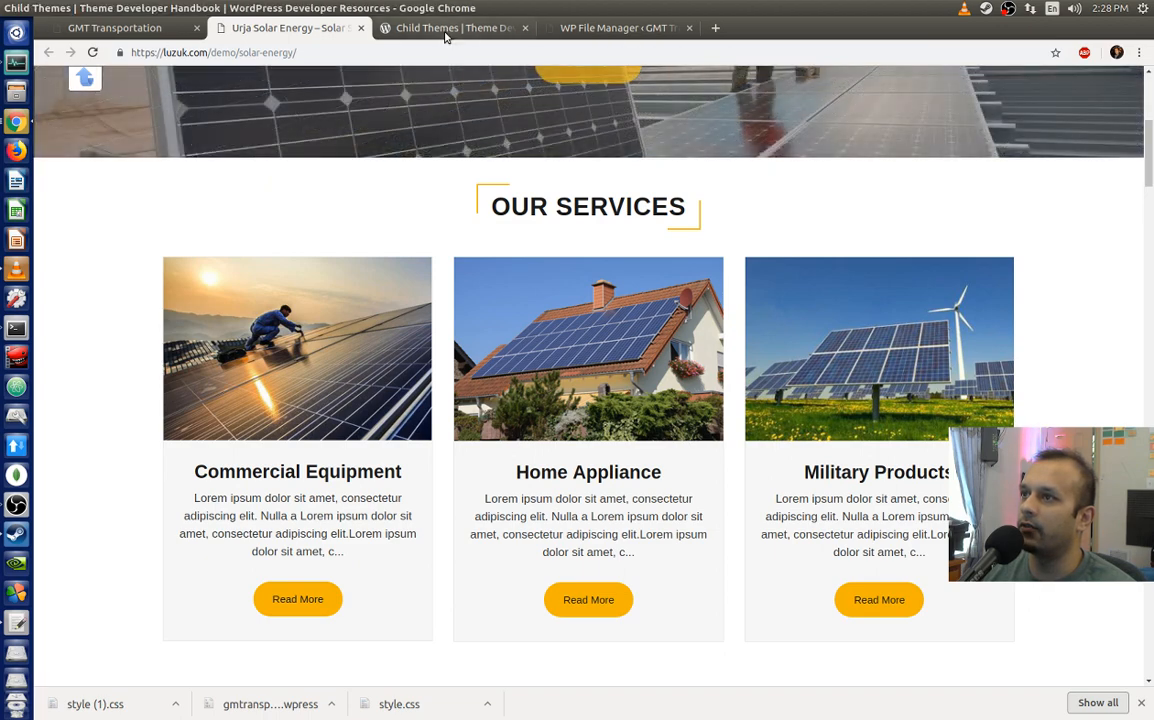
click(636, 28)
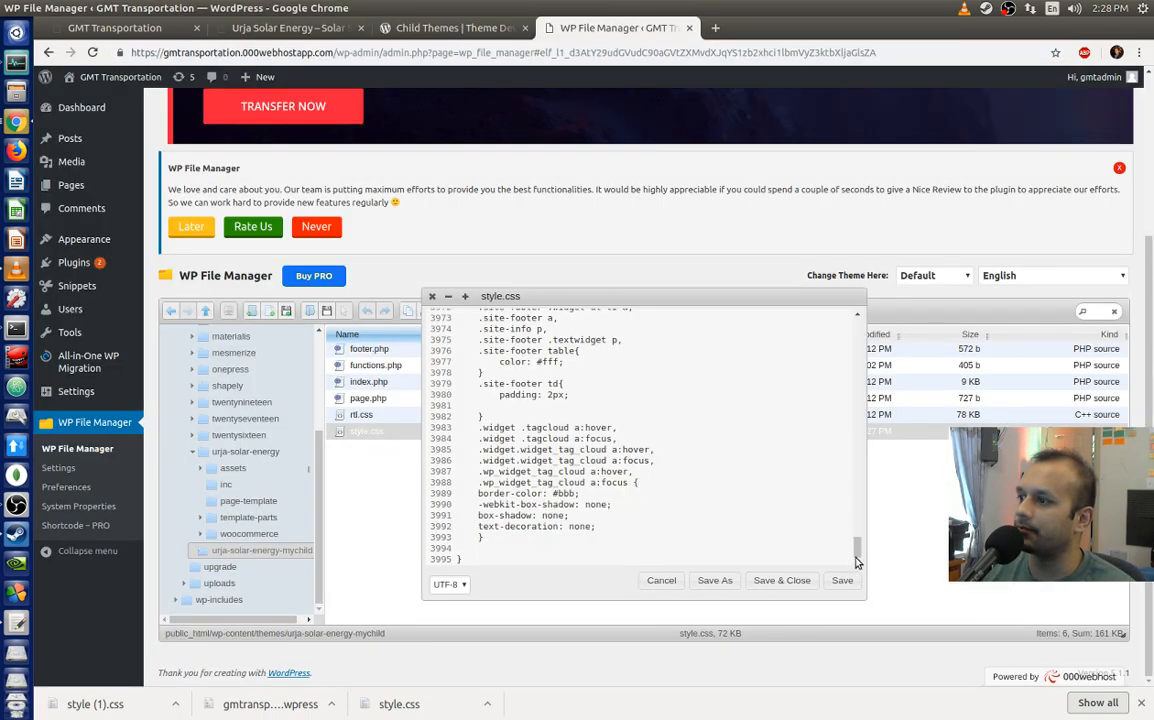
drag(857, 552, 870, 581)
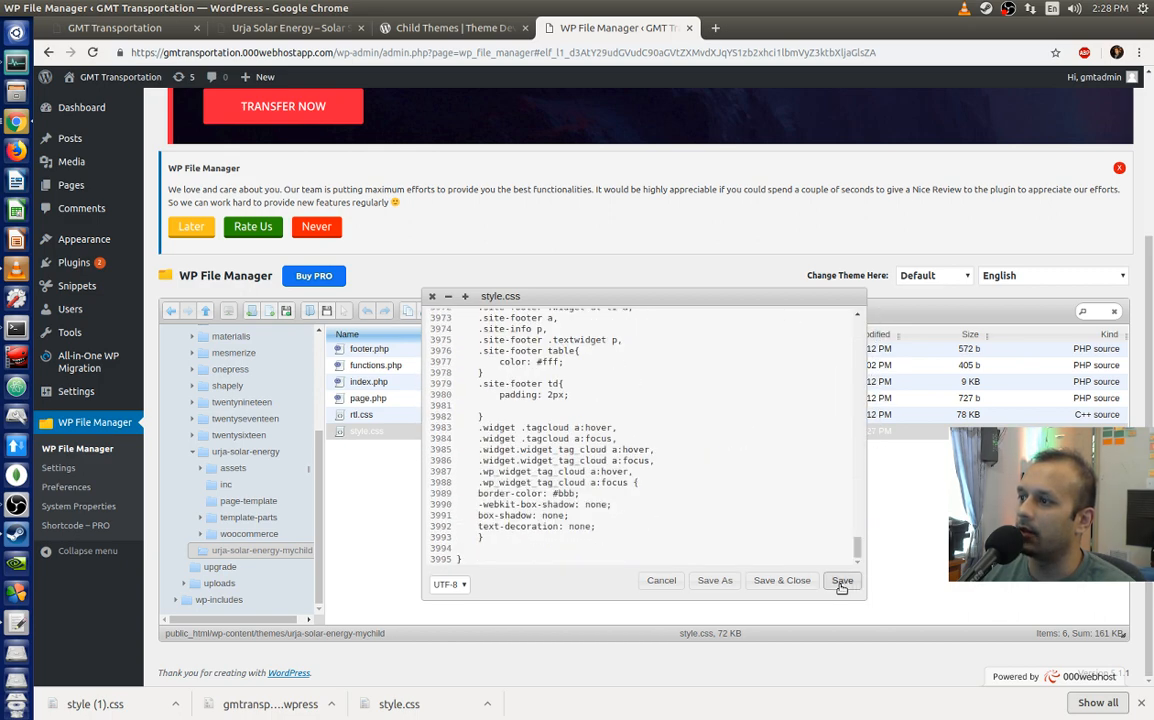
click(762, 583)
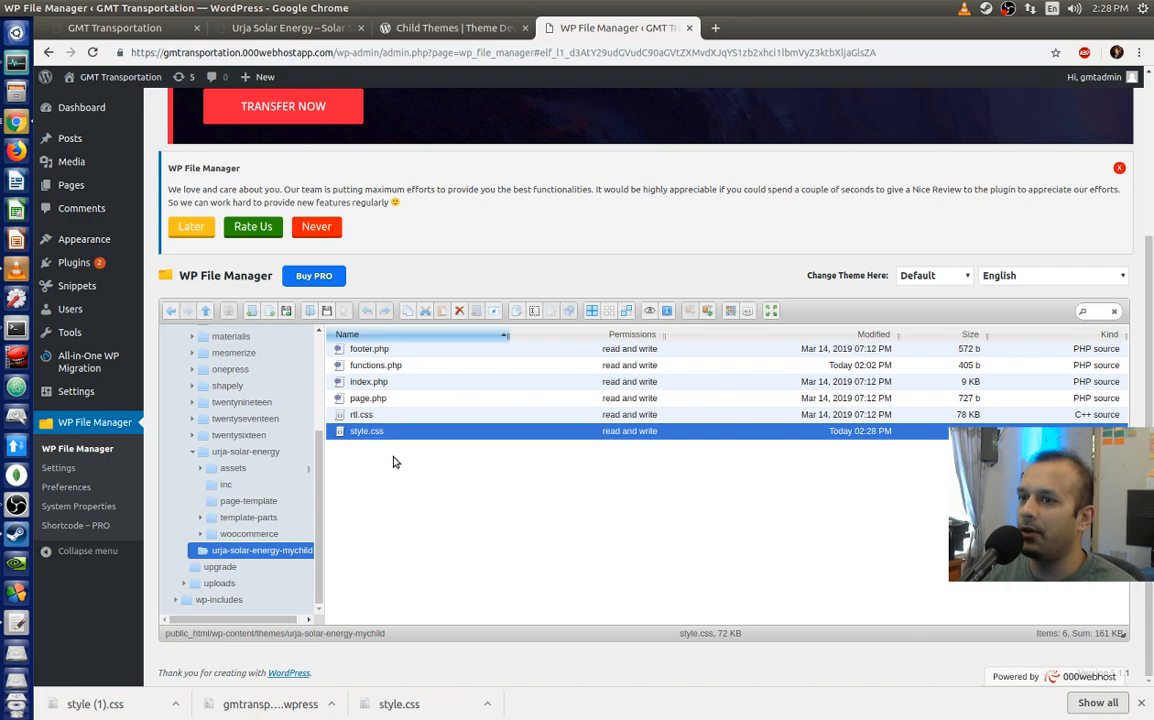
Step: Look through the Urja Solar Energy demo page's services, features and About Us sections
click(253, 29)
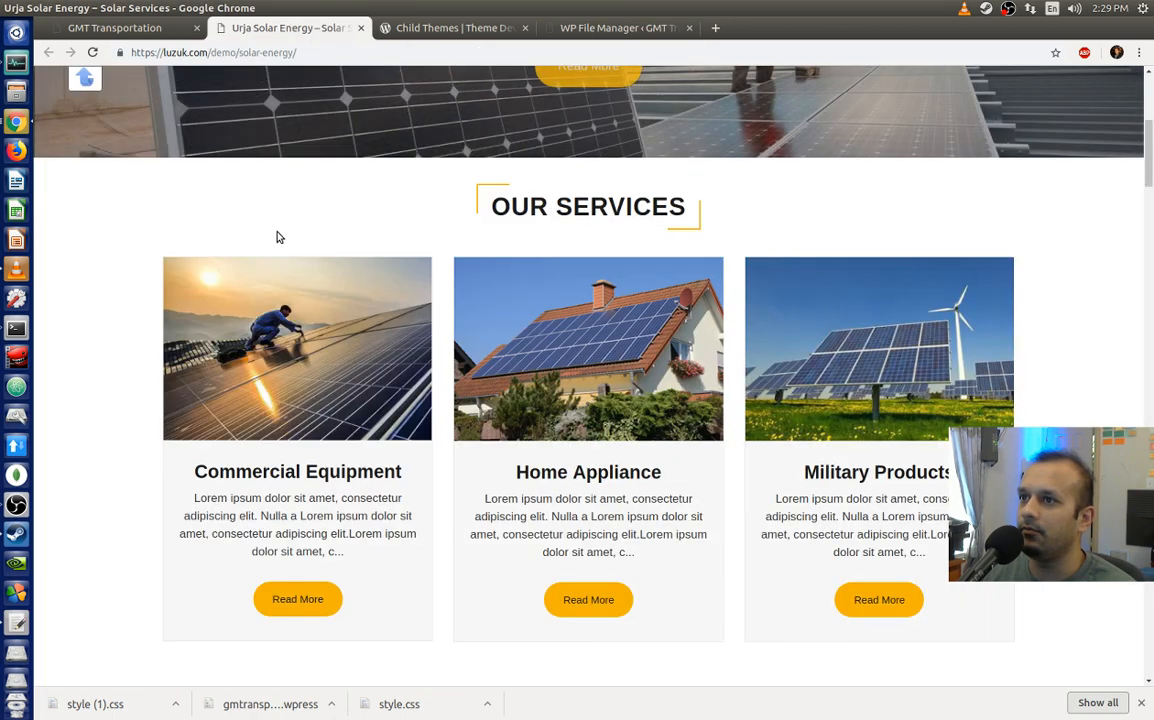
scroll(348, 319, up, 9)
scroll(348, 319, down, 15)
scroll(348, 319, down, 3)
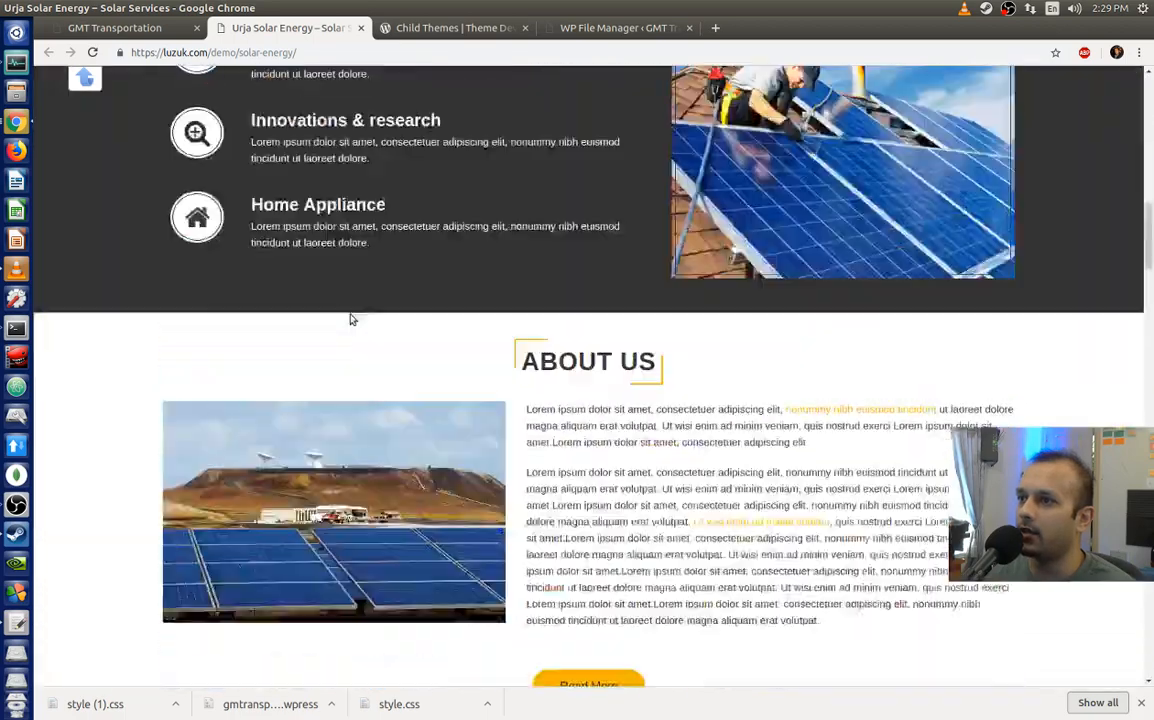
scroll(348, 319, up, 5)
scroll(348, 319, down, 3)
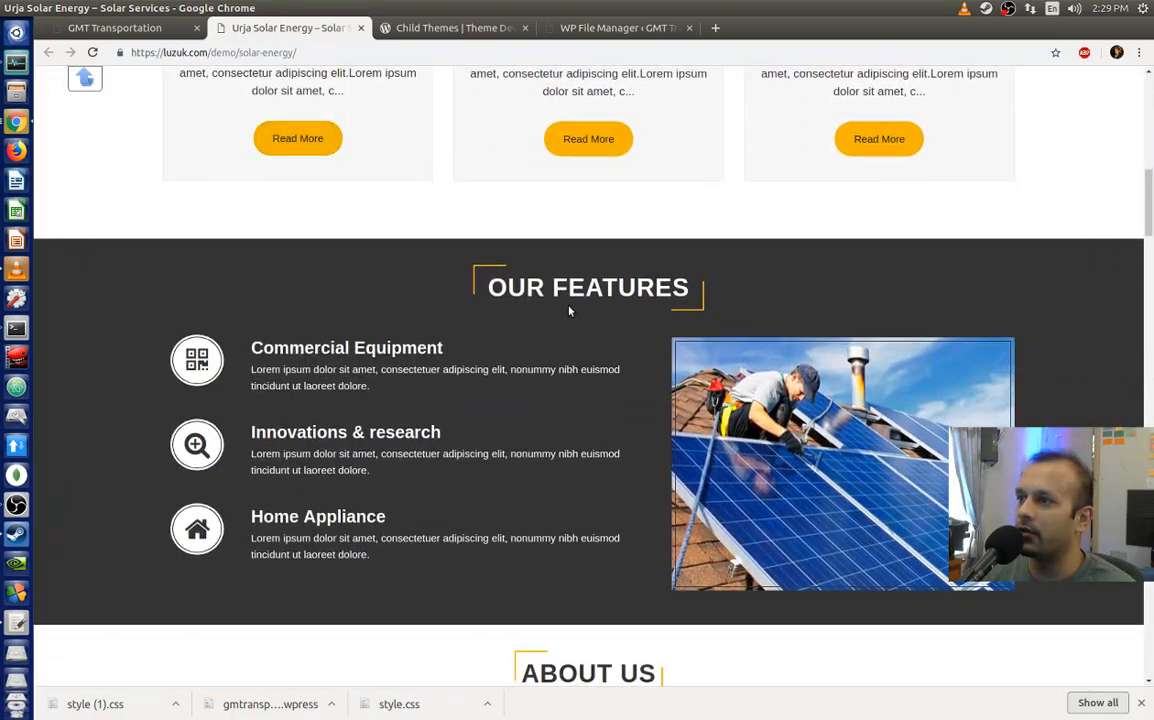
Step: Read the Child Themes handbook sections on adding template files, using functions.php, including other files and enqueueing styles
click(444, 29)
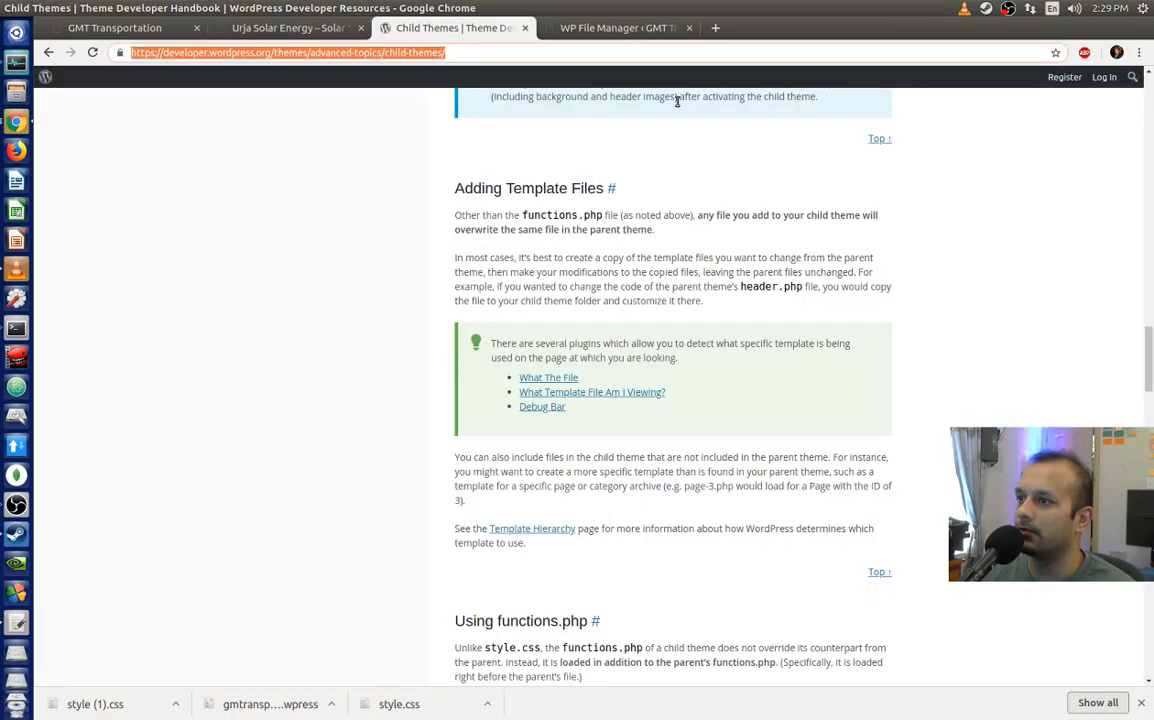
scroll(665, 318, down, 3)
scroll(662, 193, up, 2)
click(620, 28)
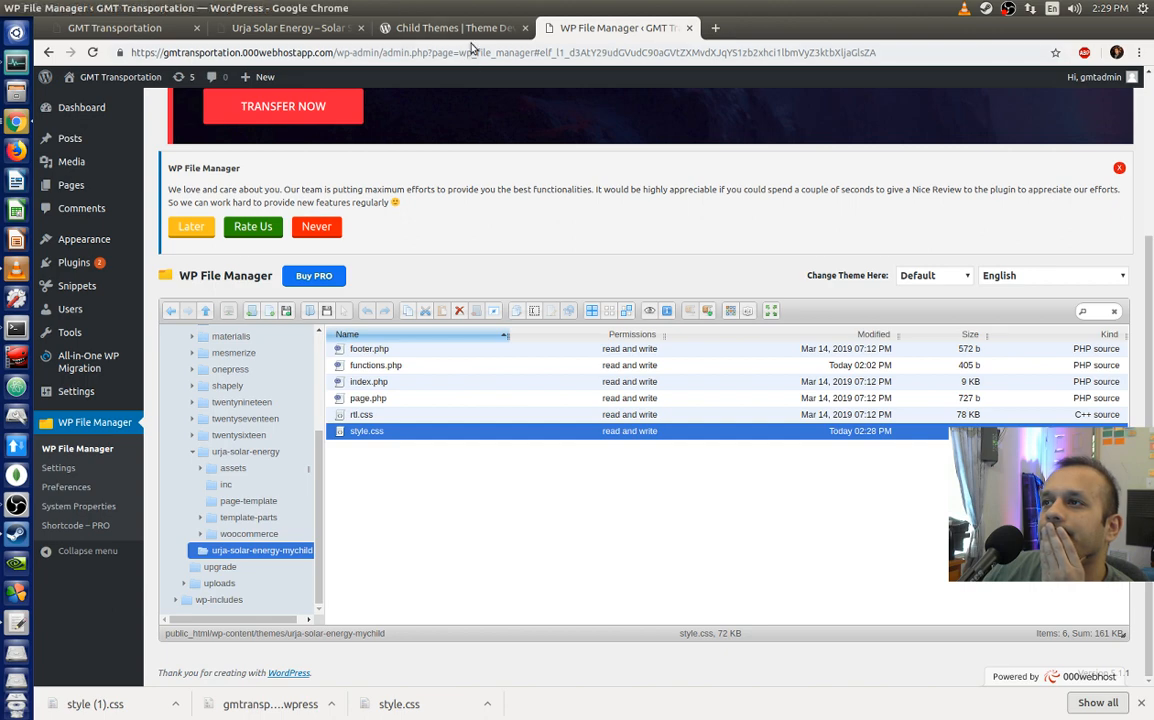
click(430, 29)
scroll(560, 200, down, 3)
scroll(580, 250, down, 6)
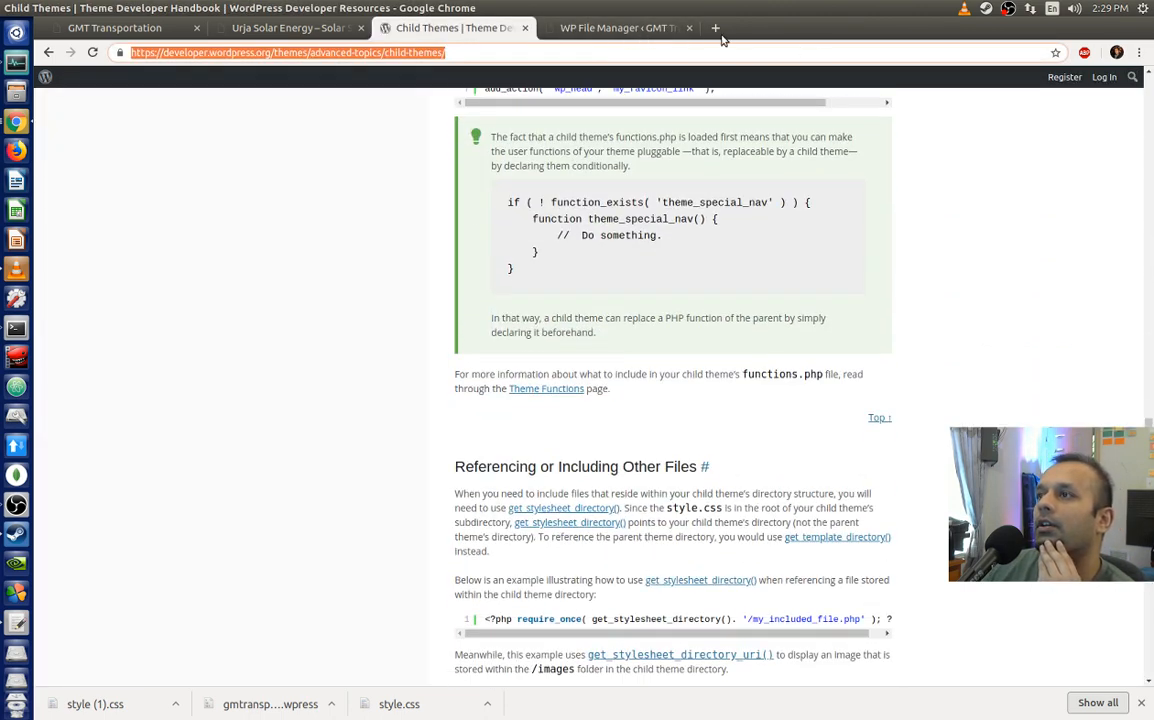
scroll(503, 188, down, 4)
scroll(503, 188, down, 5)
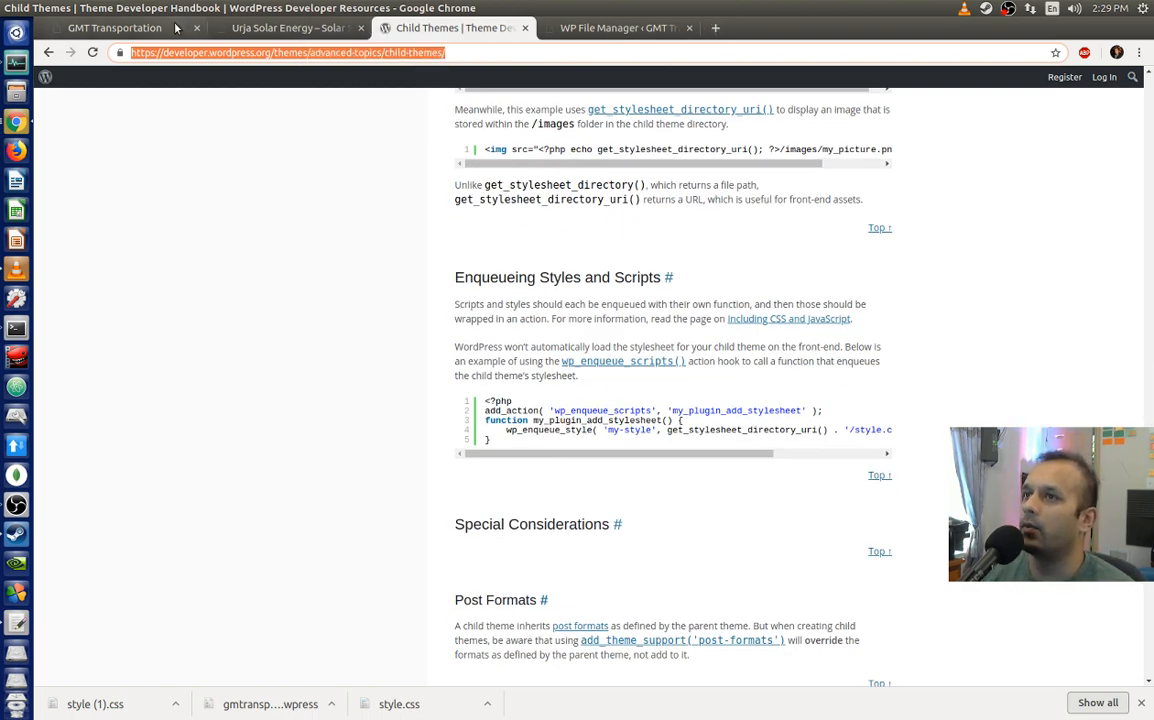
Step: Open index.php from the urja-solar-energy-mychild folder in the WP File Manager code editor and enlarge the editor window
click(274, 31)
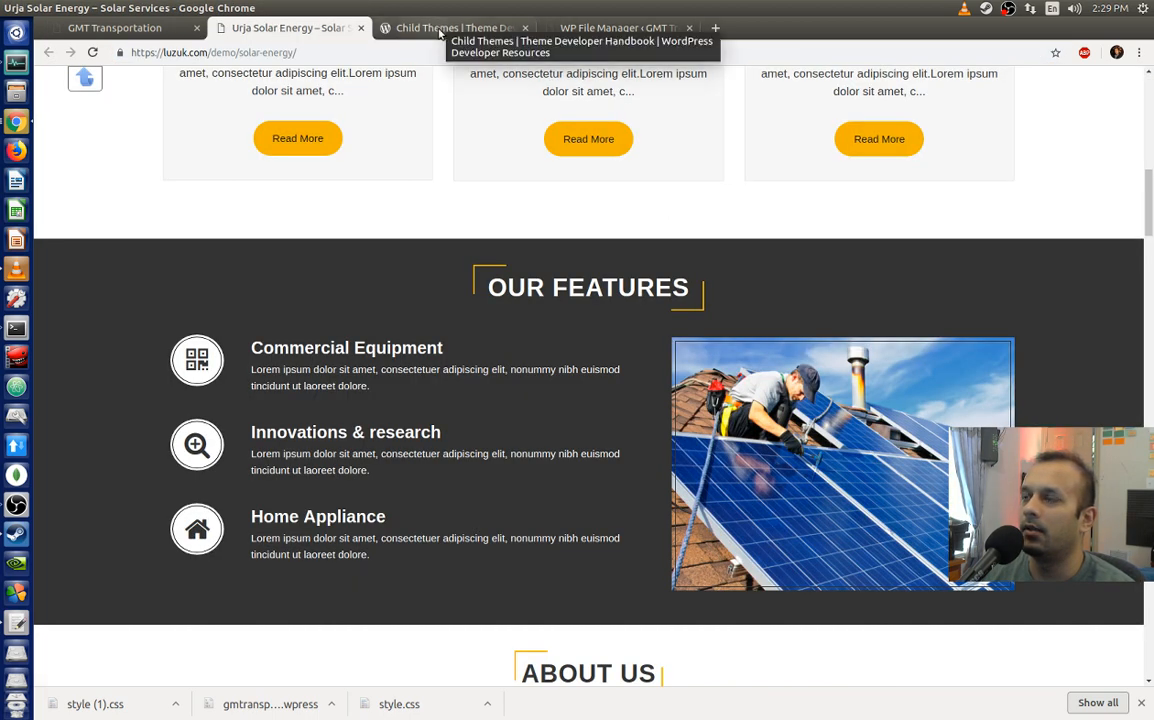
click(440, 33)
click(612, 28)
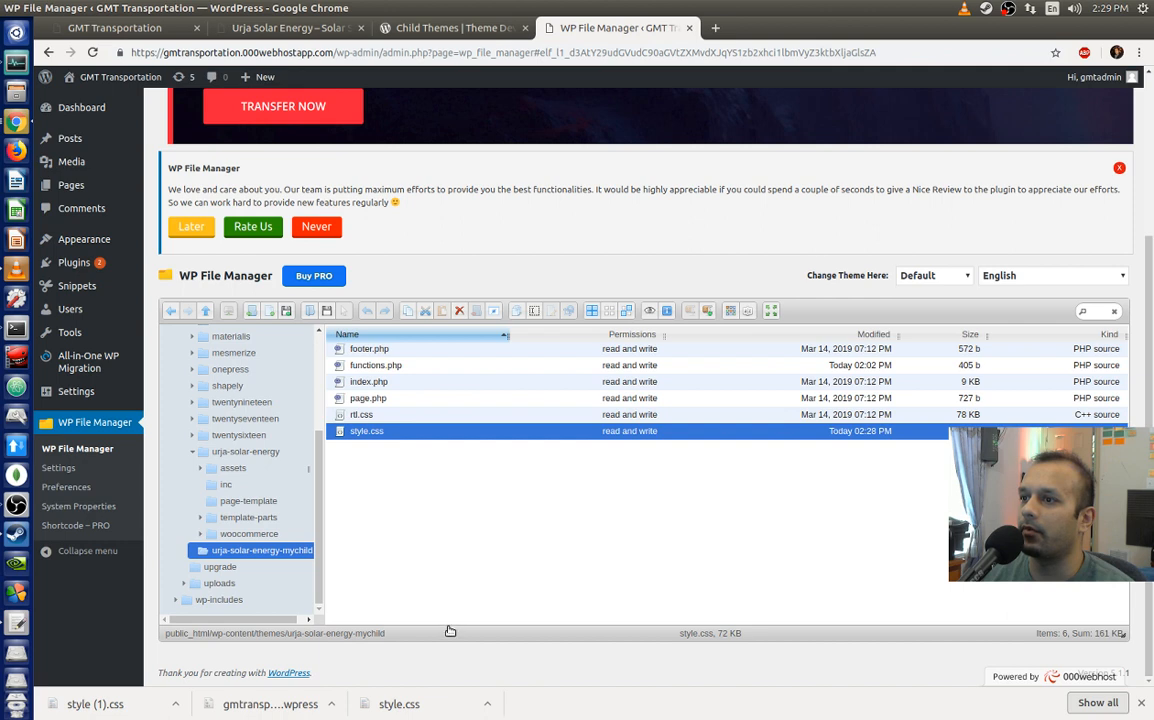
click(373, 382)
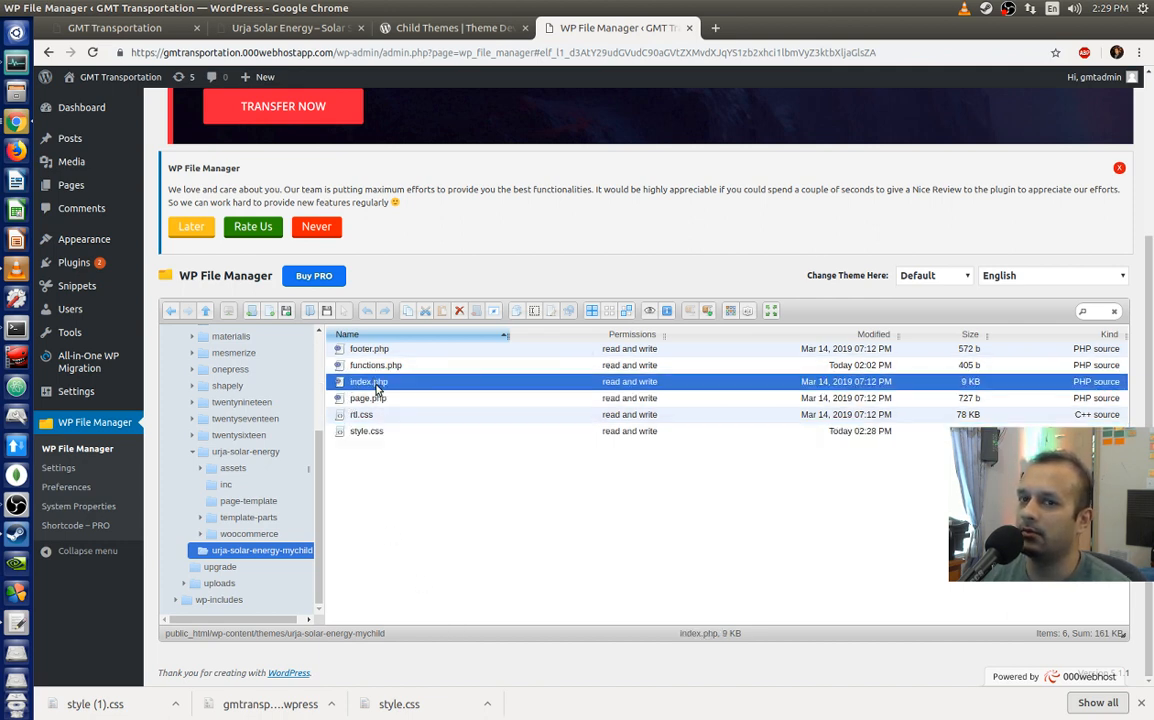
right_click(378, 386)
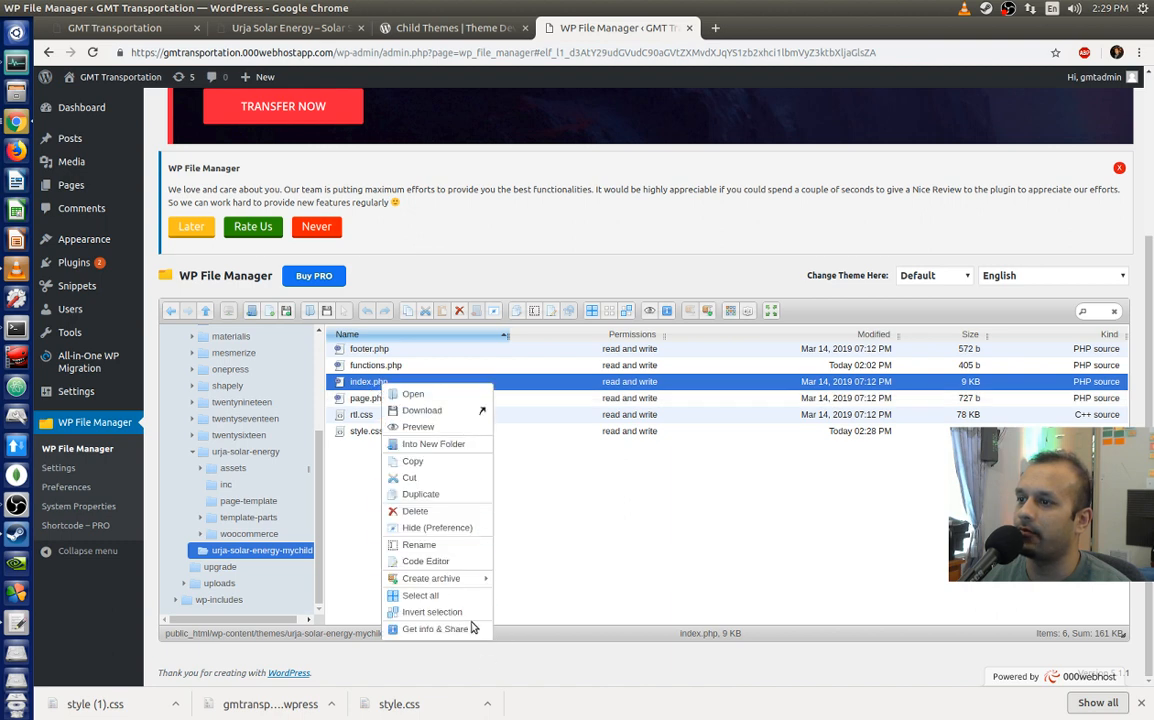
click(476, 562)
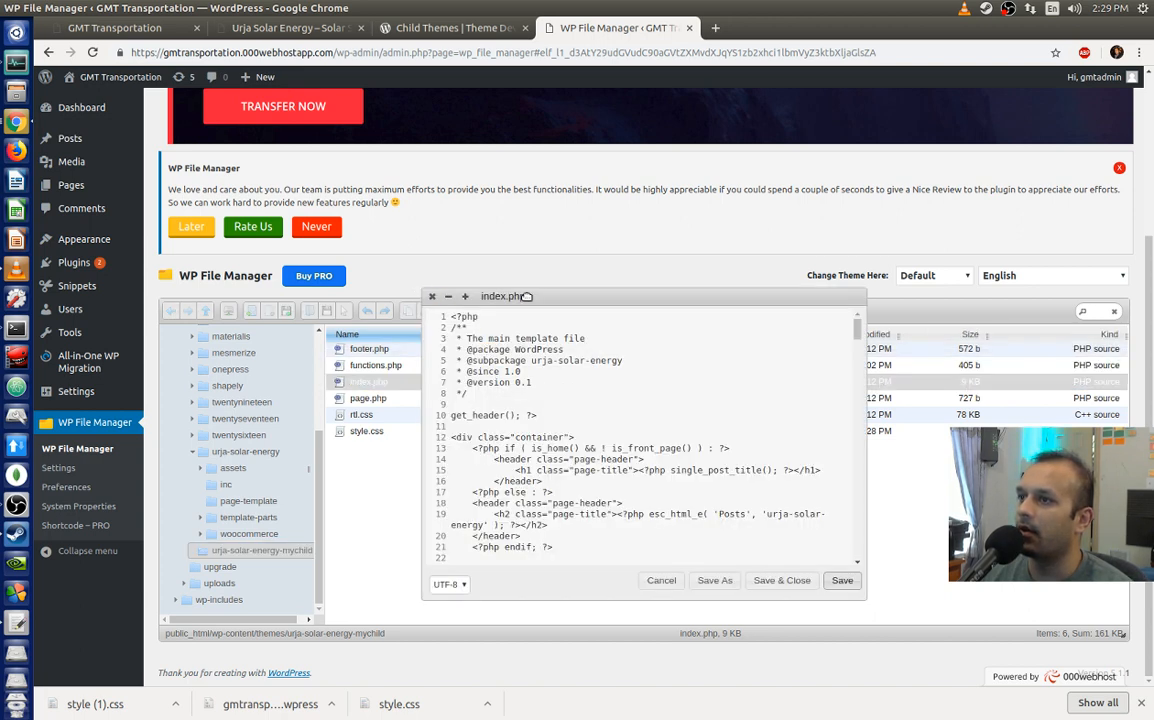
drag(540, 296, 419, 179)
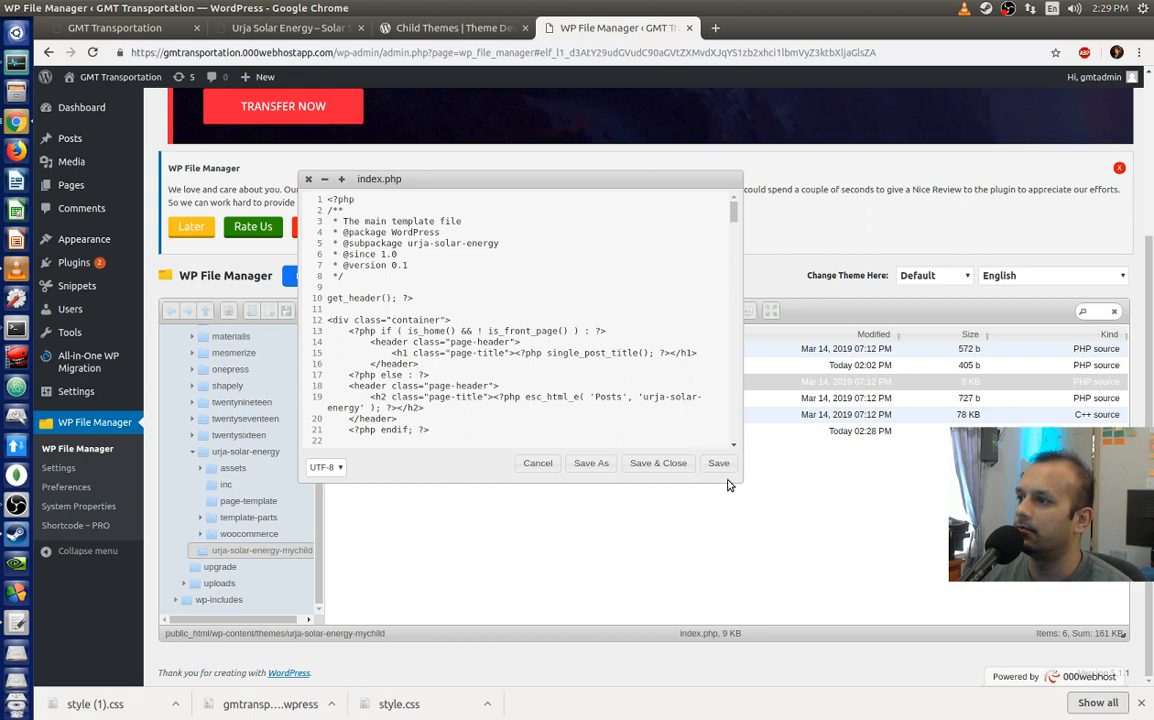
drag(852, 517, 976, 666)
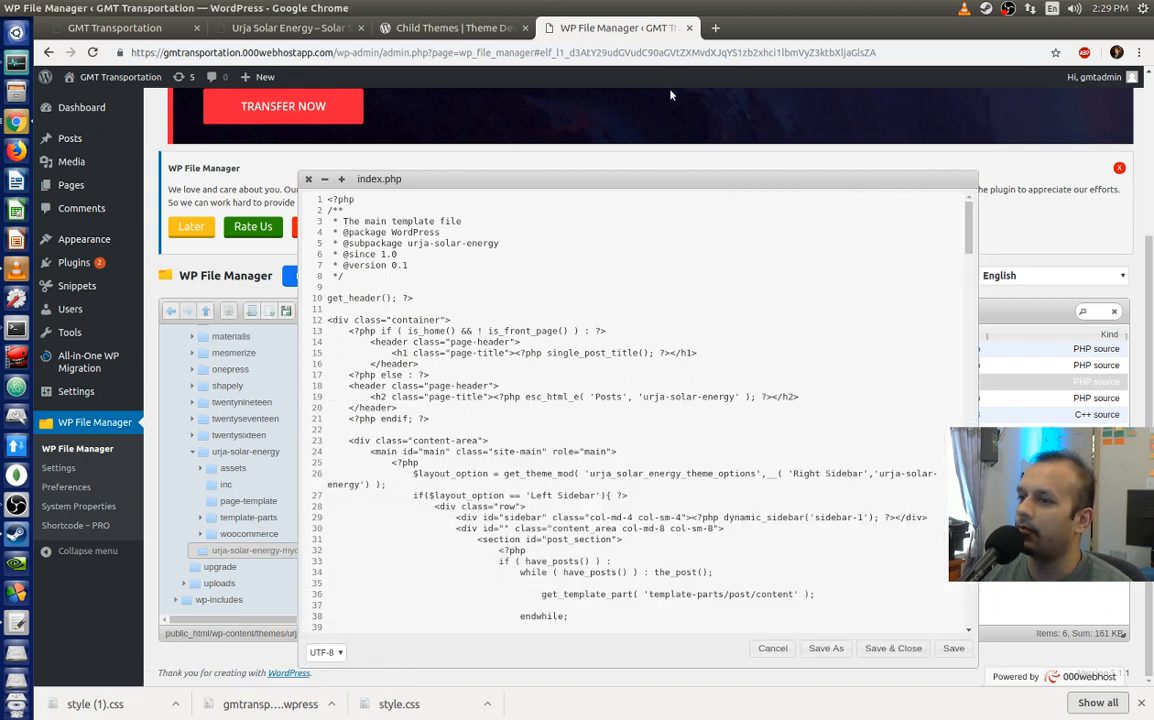
Step: Examine the child theme's index.php code, including the sidebar layout branches, post loops and navigation blocks
scroll(591, 306, down, 3)
scroll(591, 306, down, 5)
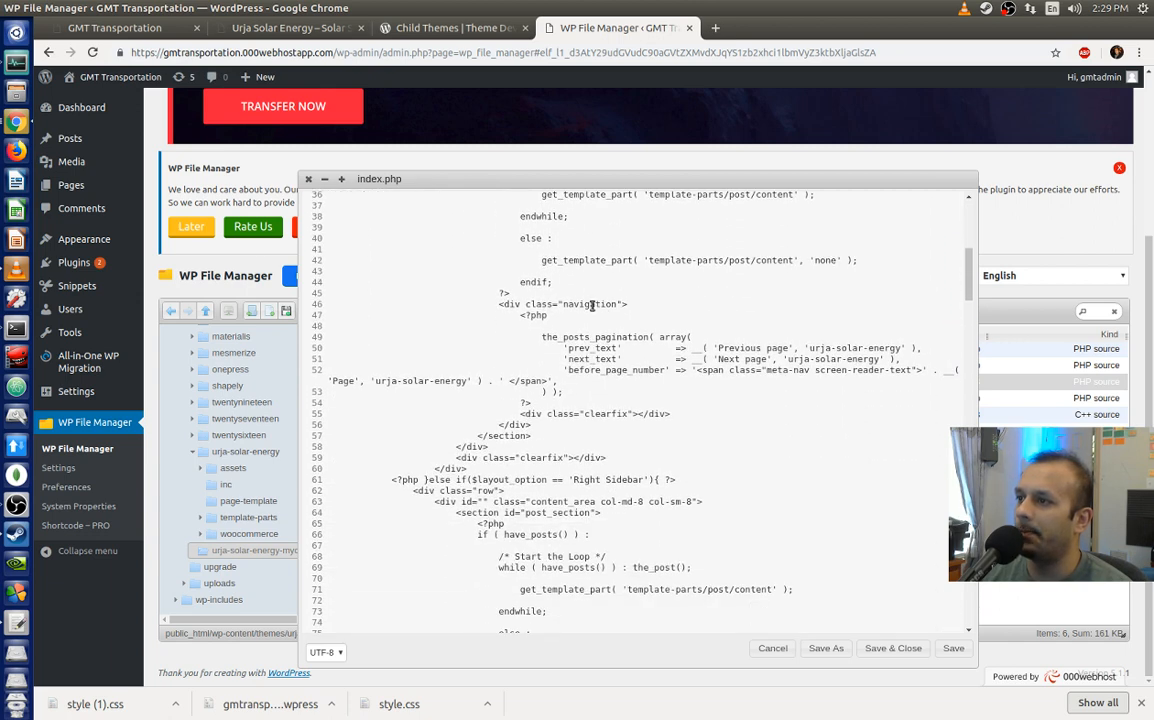
scroll(576, 316, down, 2)
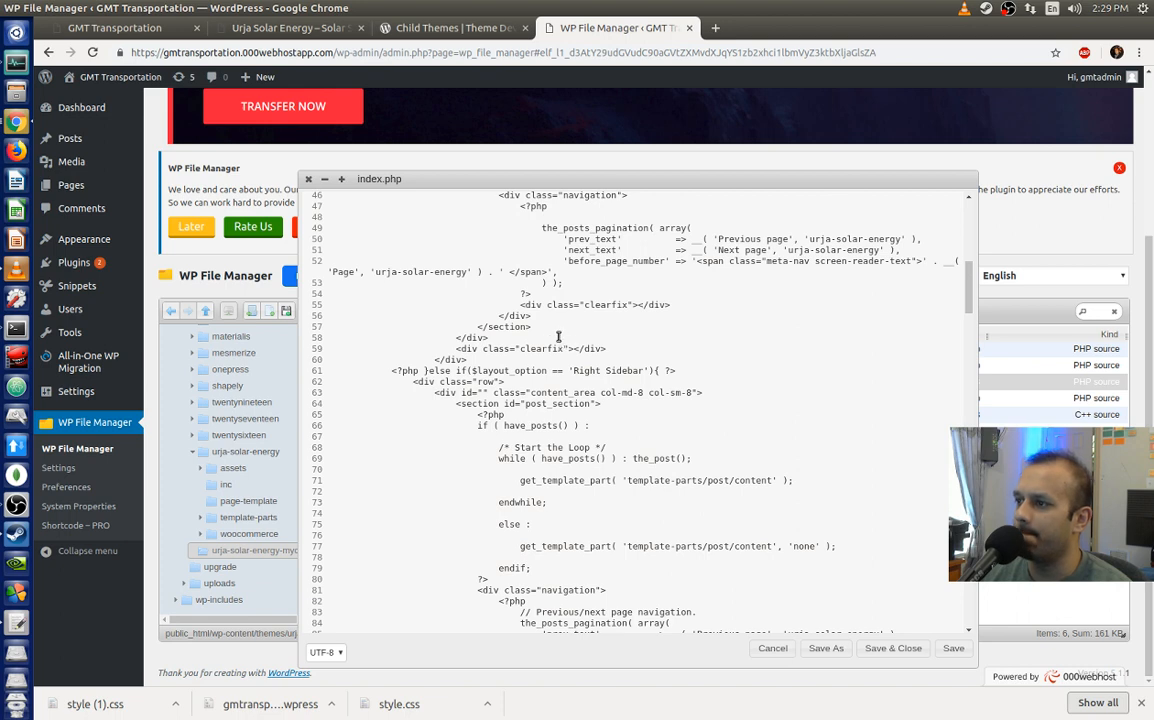
scroll(558, 337, down, 2)
scroll(558, 337, down, 3)
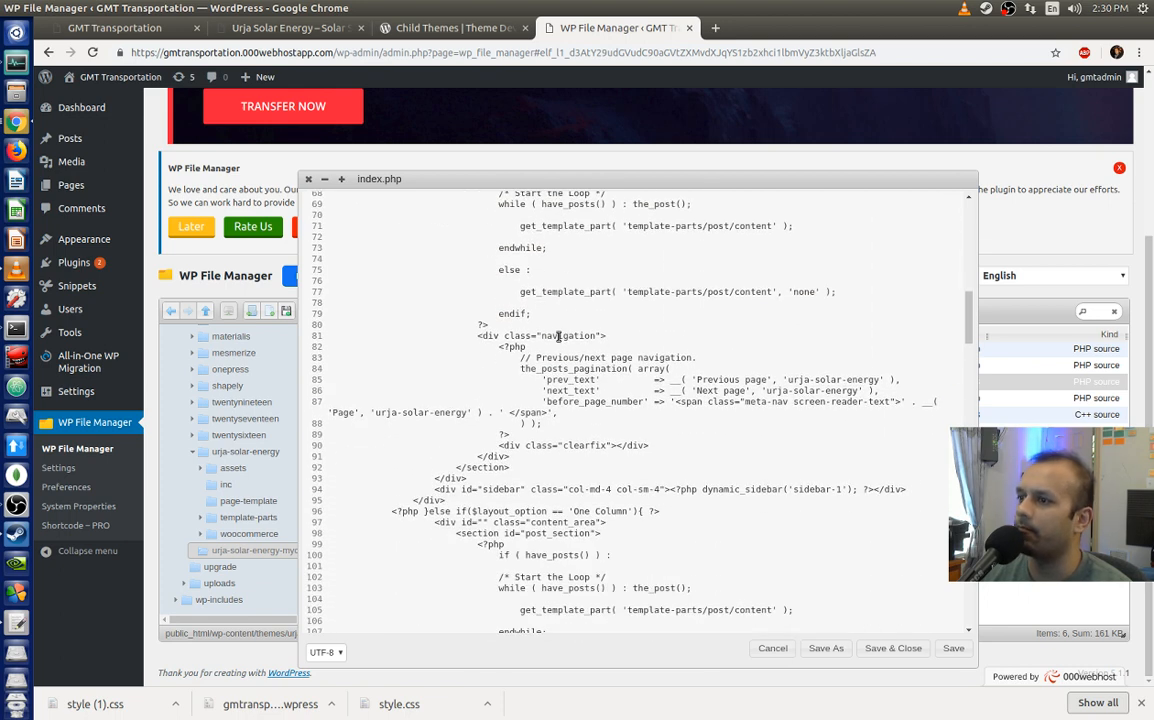
scroll(558, 337, down, 2)
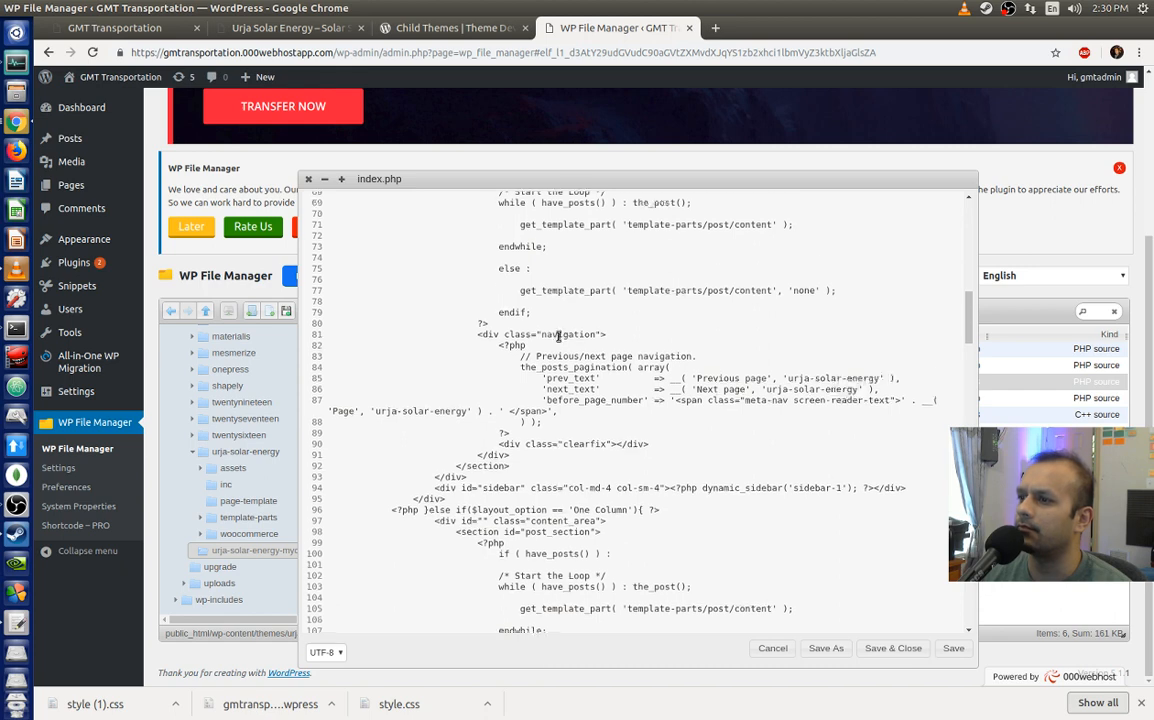
scroll(558, 337, down, 2)
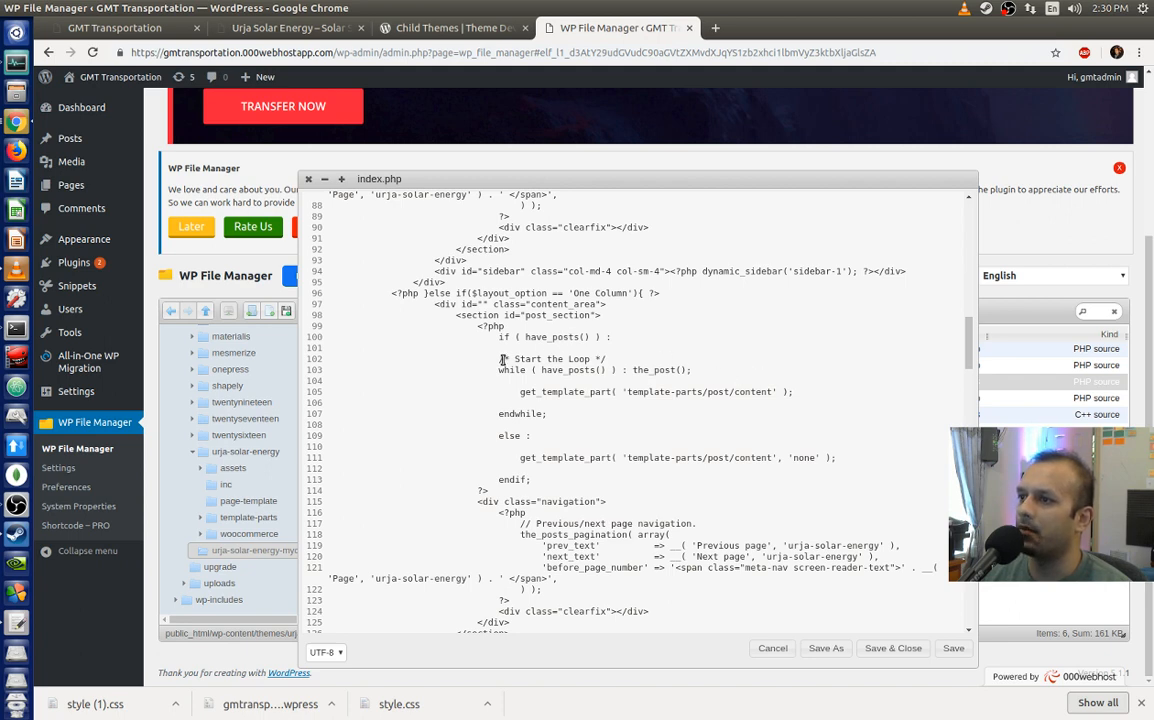
drag(499, 359, 835, 502)
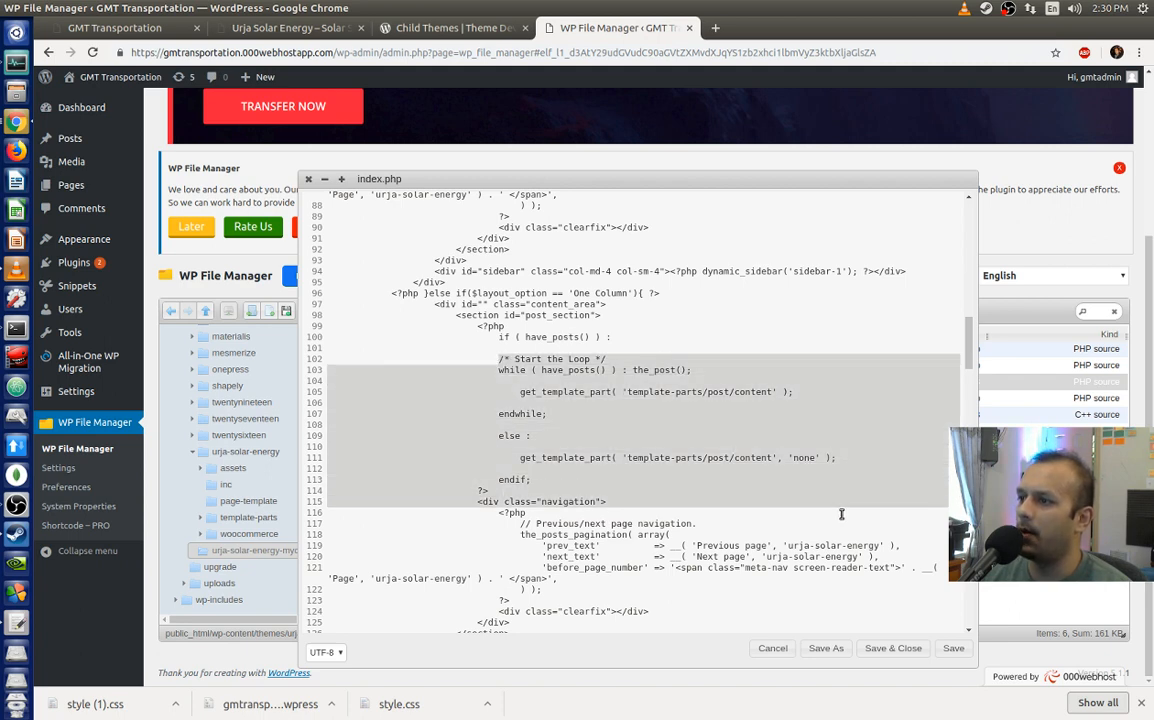
click(502, 502)
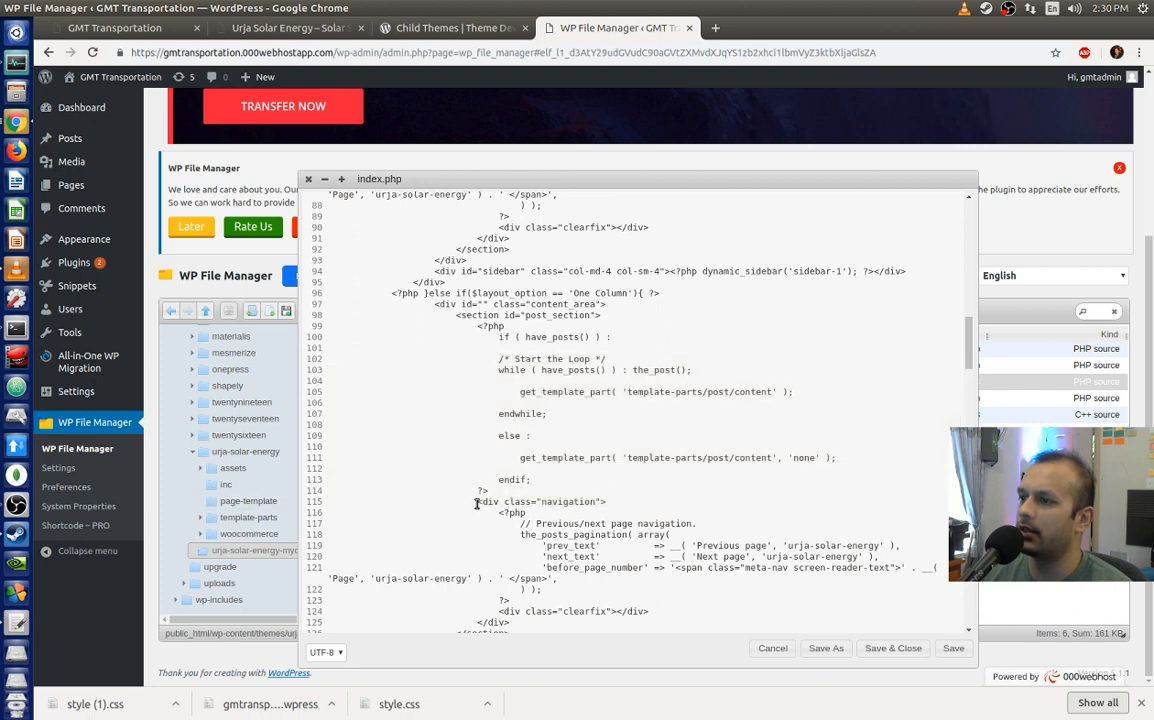
drag(476, 503, 628, 502)
scroll(651, 502, down, 5)
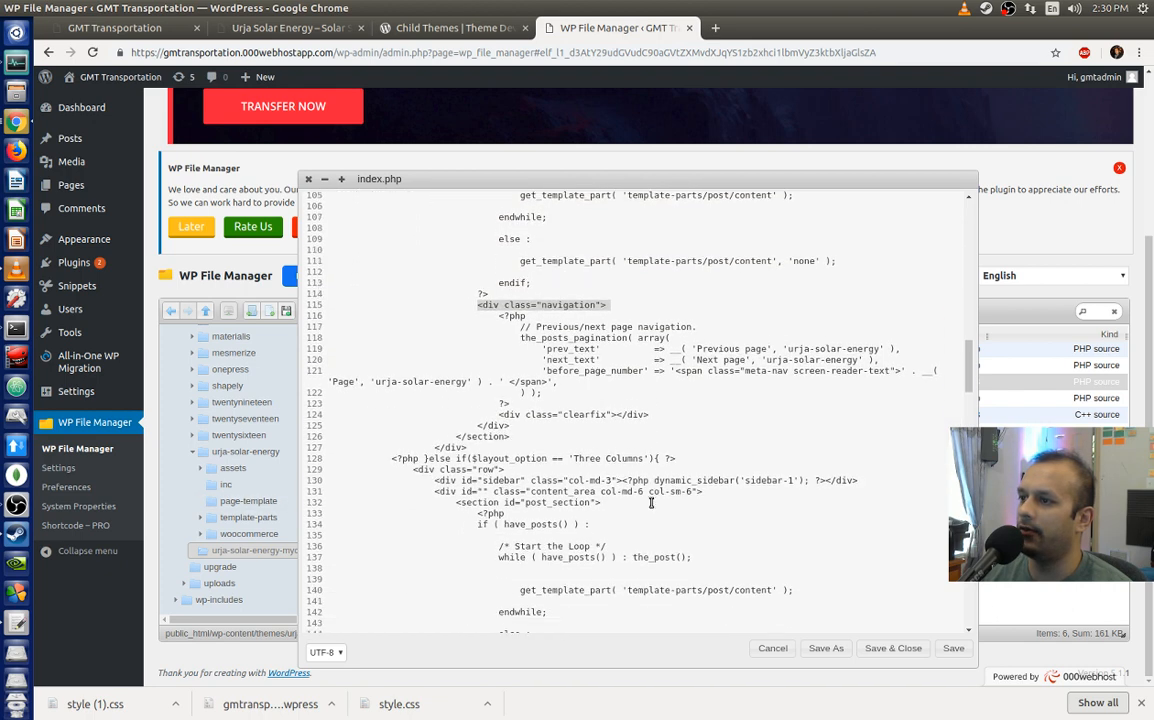
Step: Review the three-column and four-column layout branches of index.php and close the code editor without saving
scroll(547, 477, down, 7)
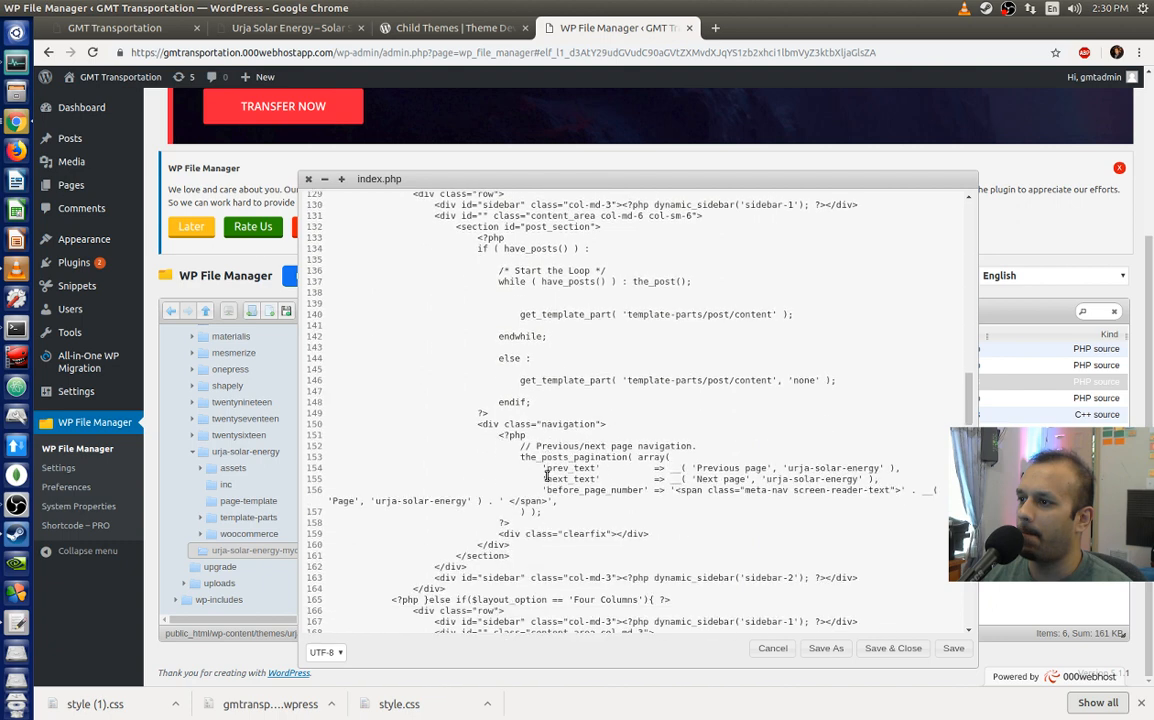
scroll(547, 477, down, 5)
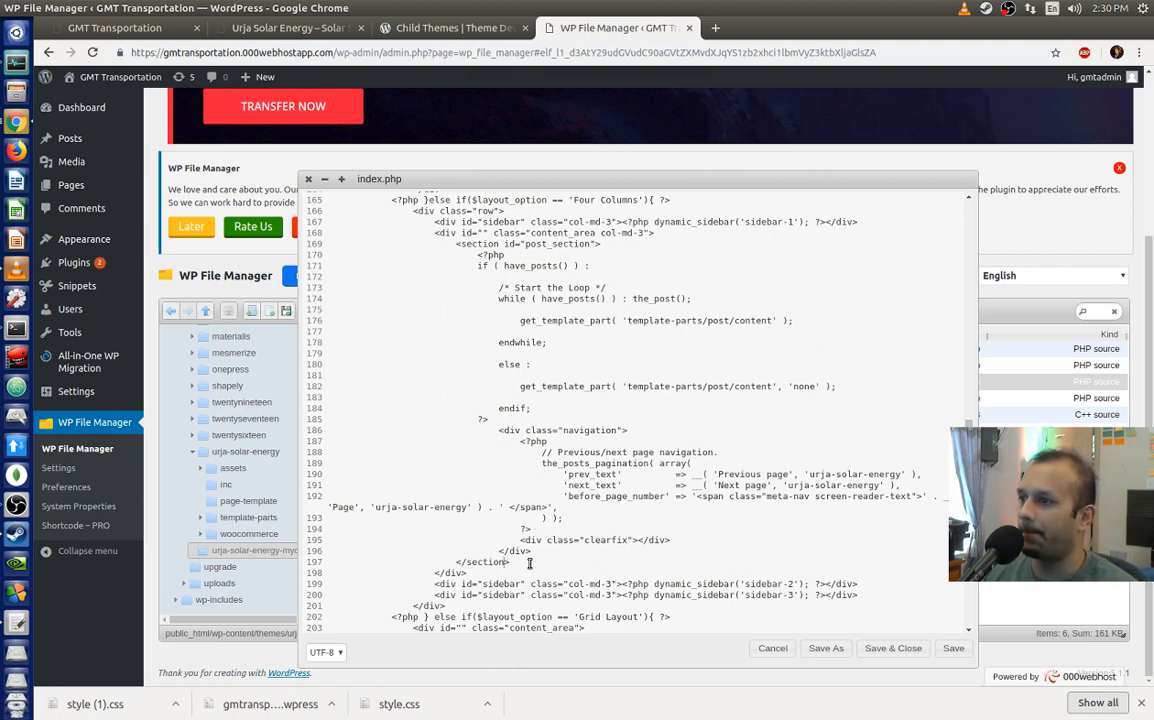
click(772, 648)
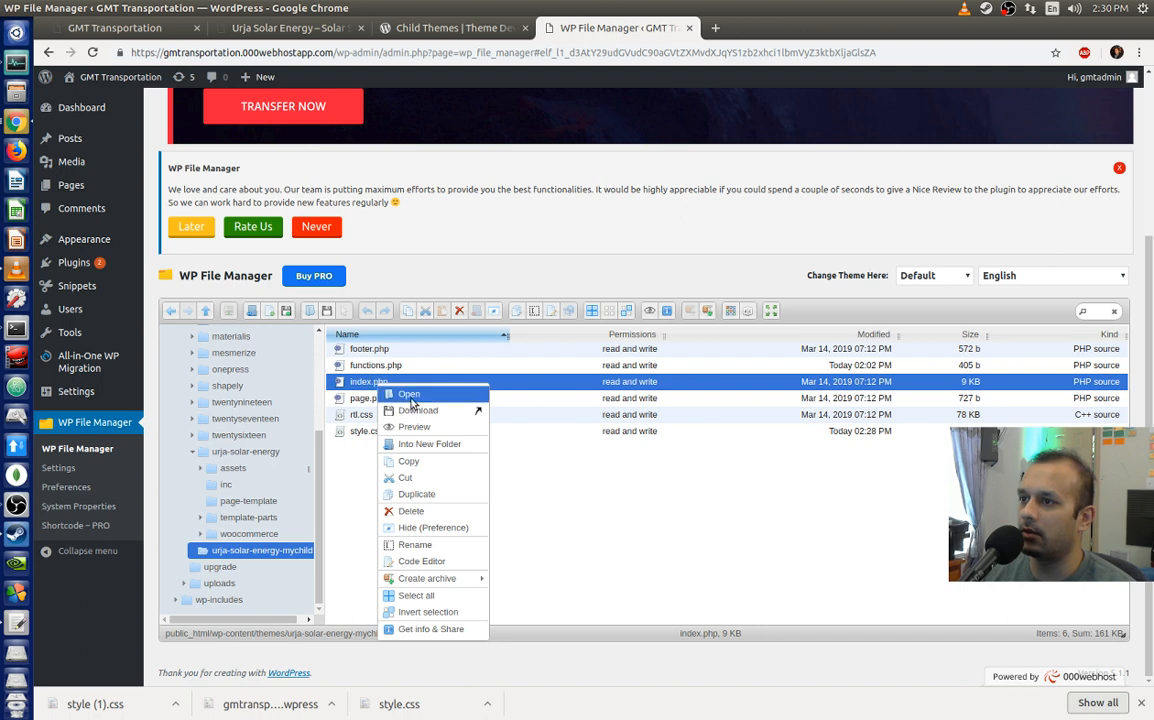
Step: Download index.php from the urja-solar-energy-mychild folder and show the downloaded file in its folder
click(411, 399)
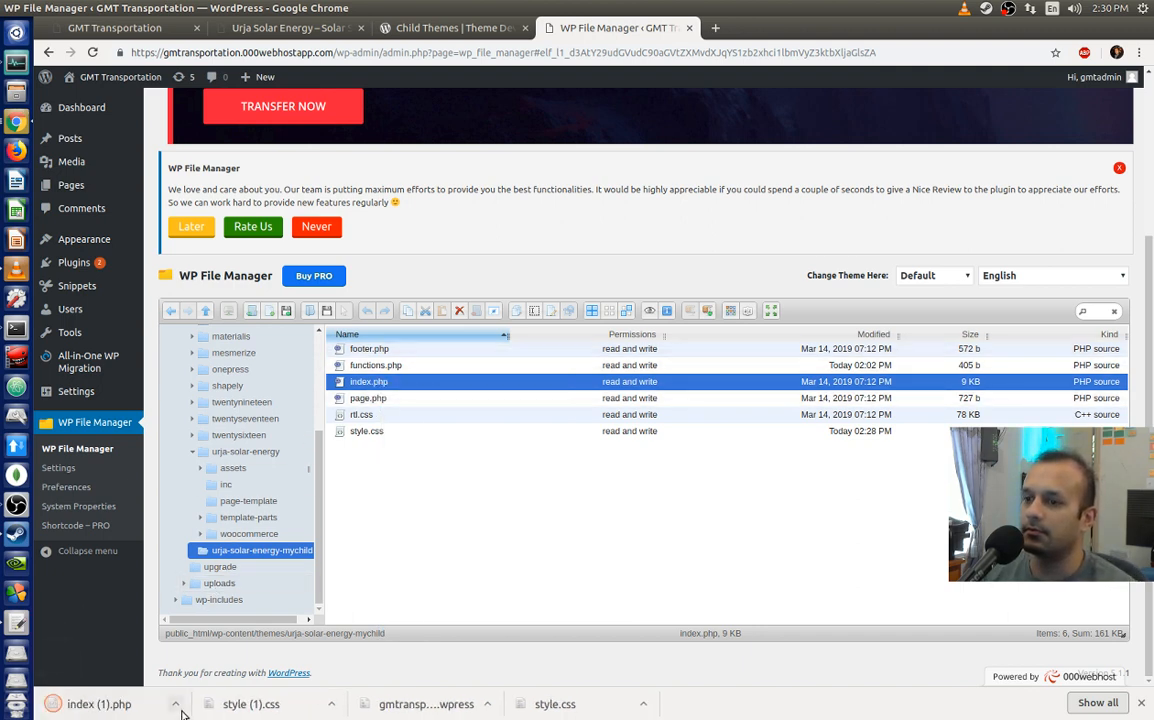
click(175, 704)
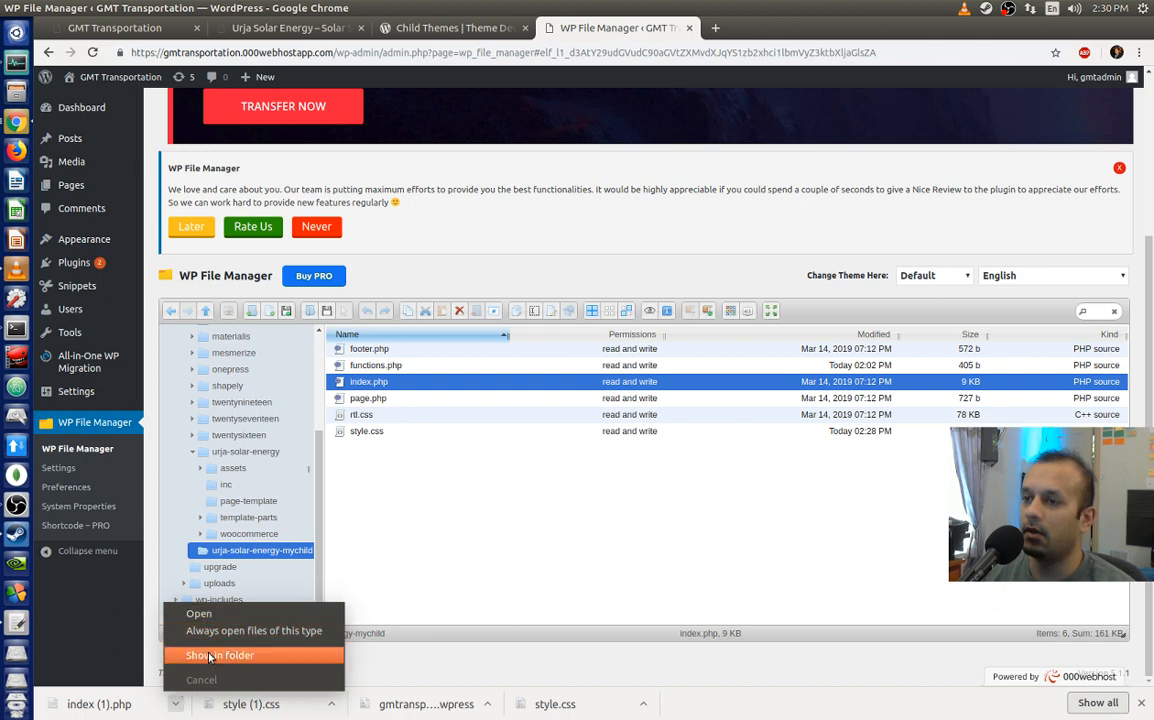
click(205, 655)
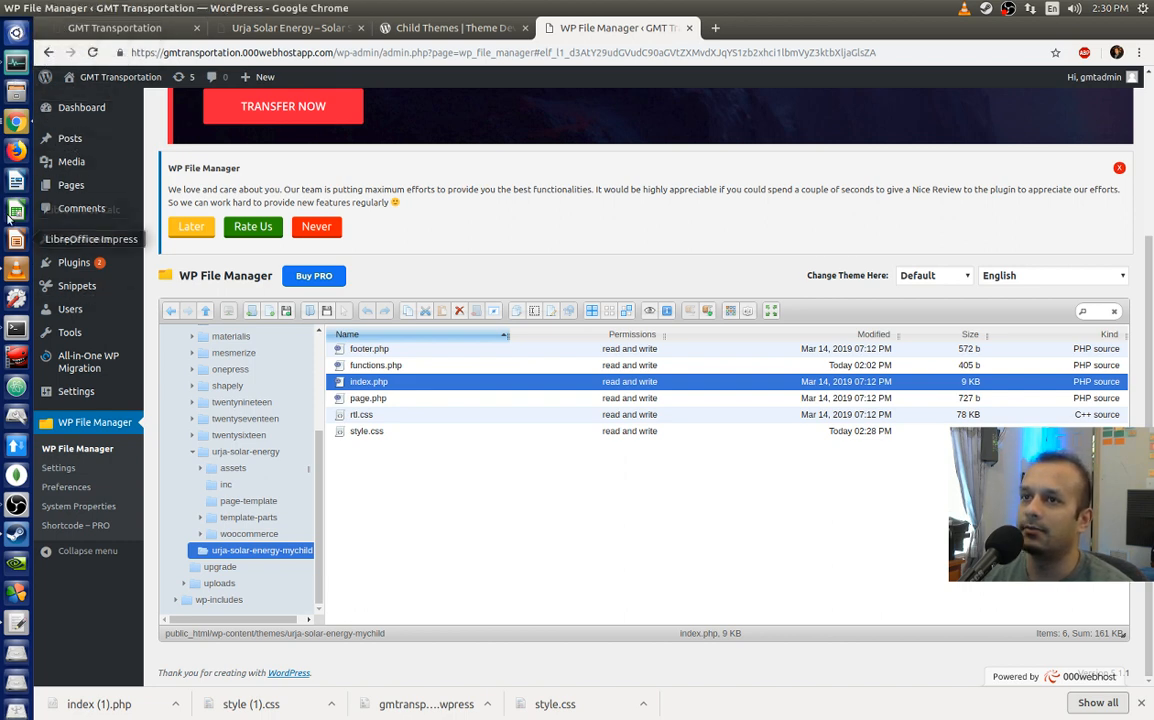
Step: Open a new terminal, run sudo nautilus with the account password, and move its window to the other monitor
right_click(13, 346)
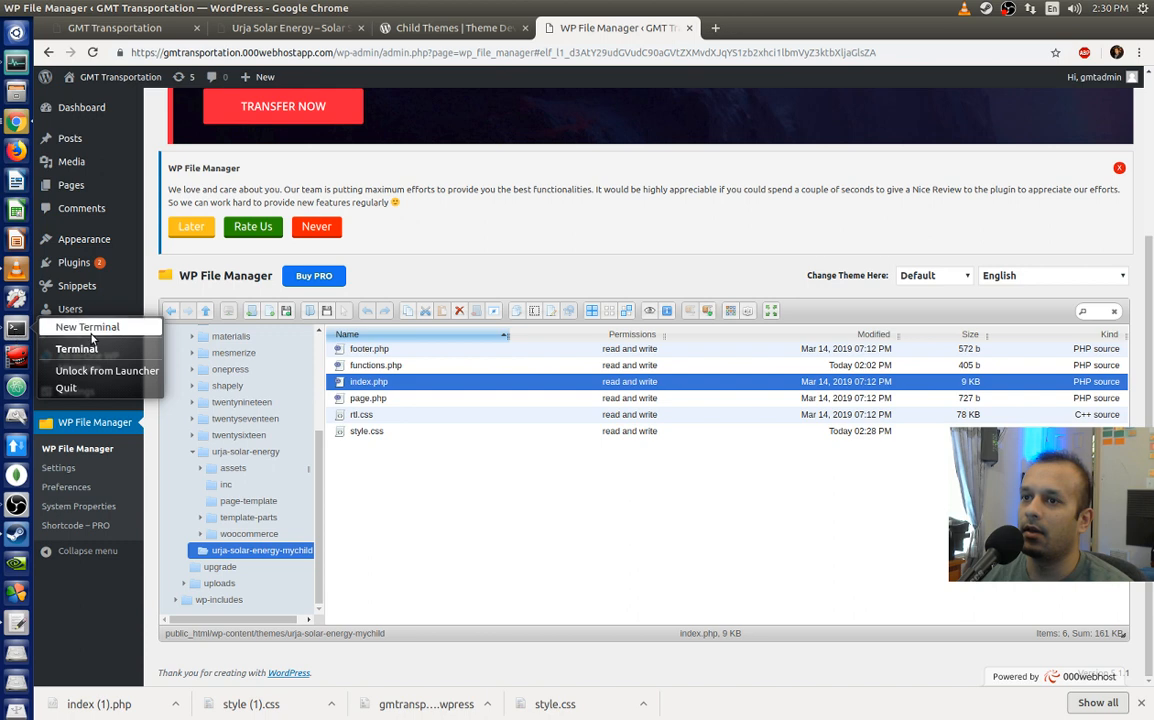
mouse_move(80, 334)
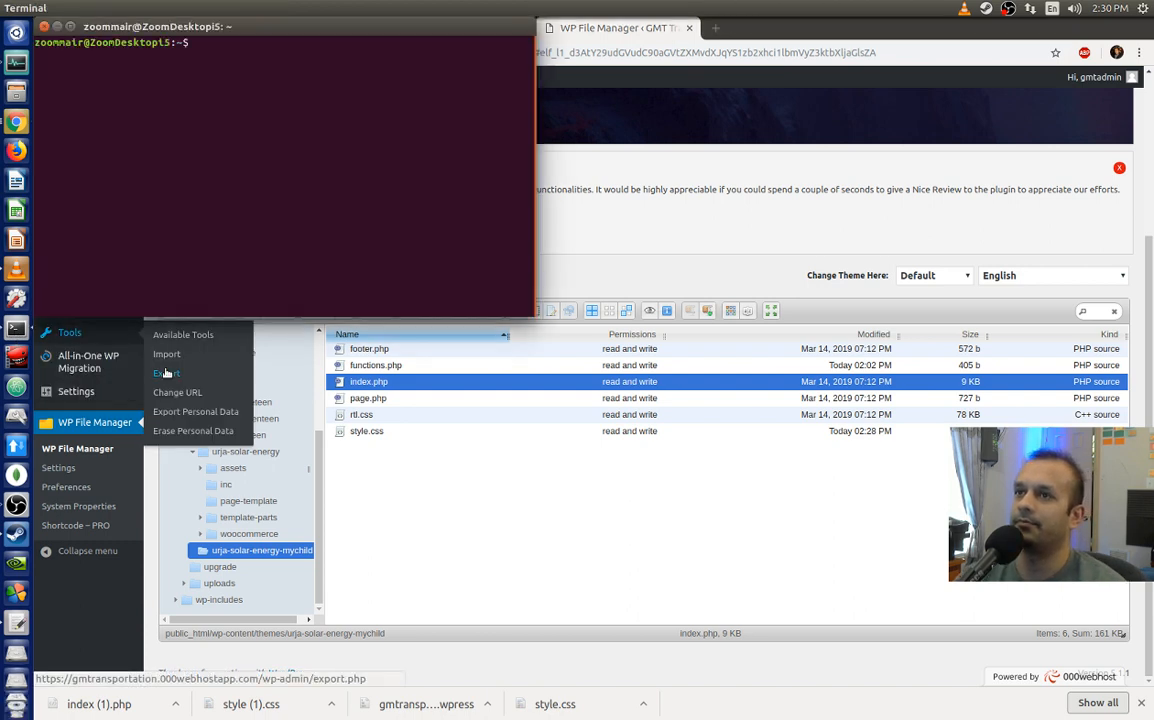
text(sudo nauti)
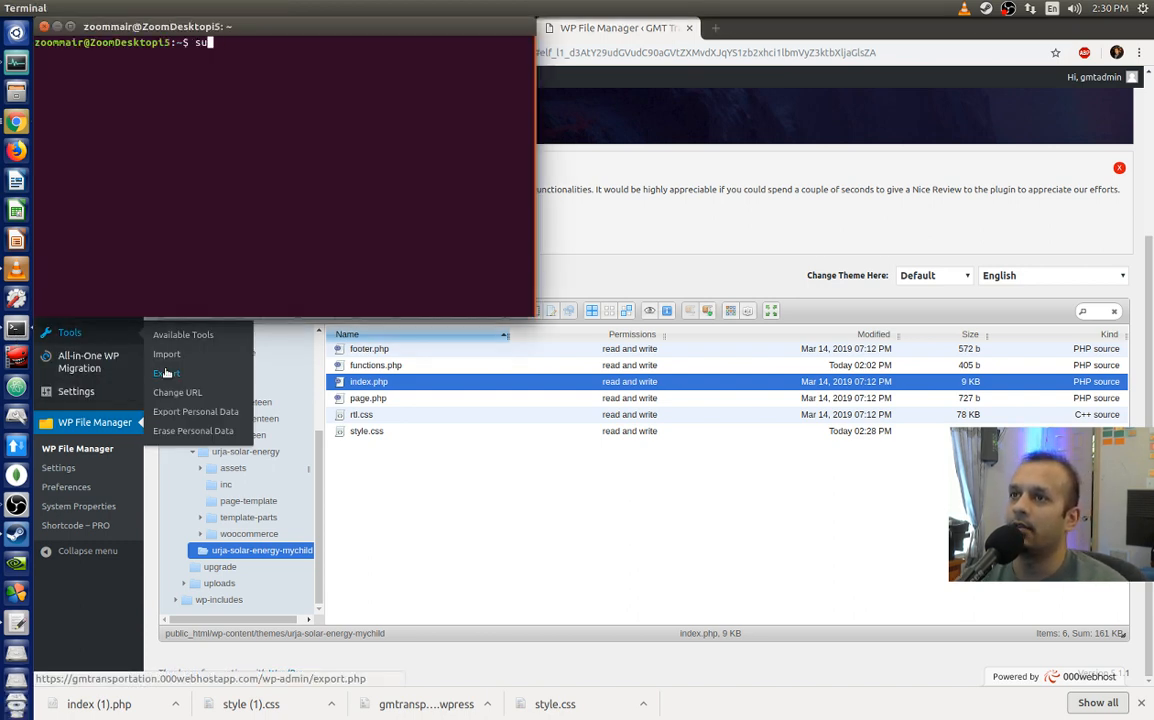
text(lus)
key(Return)
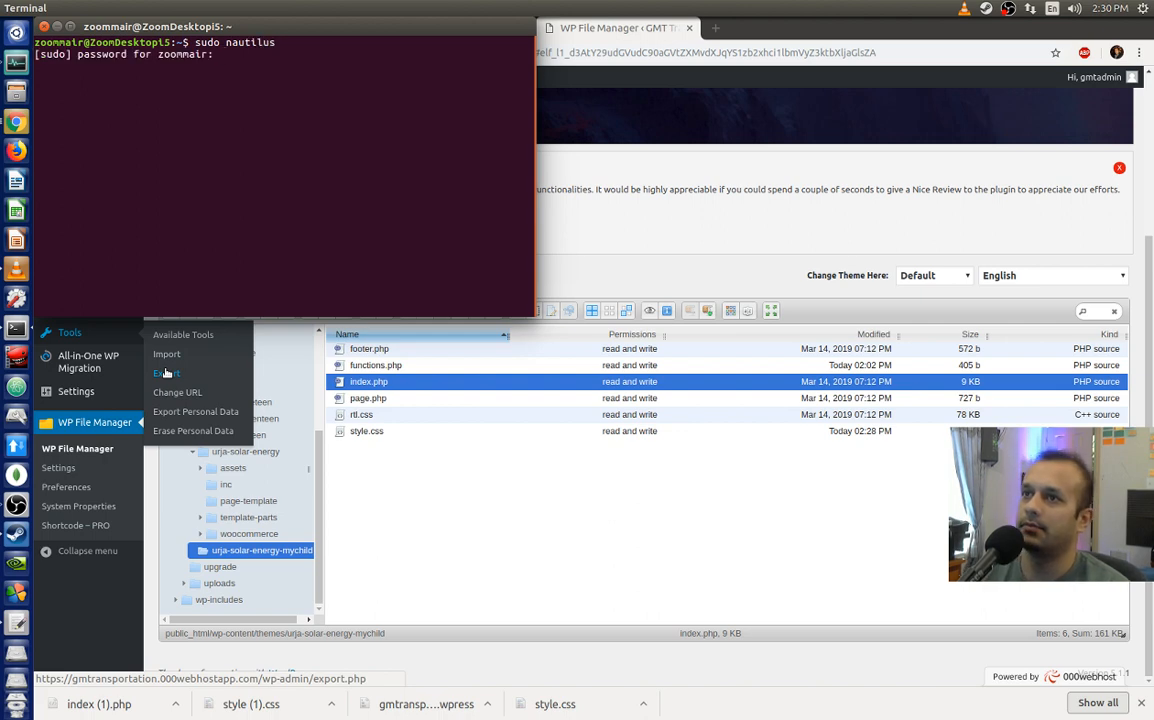
key(Return)
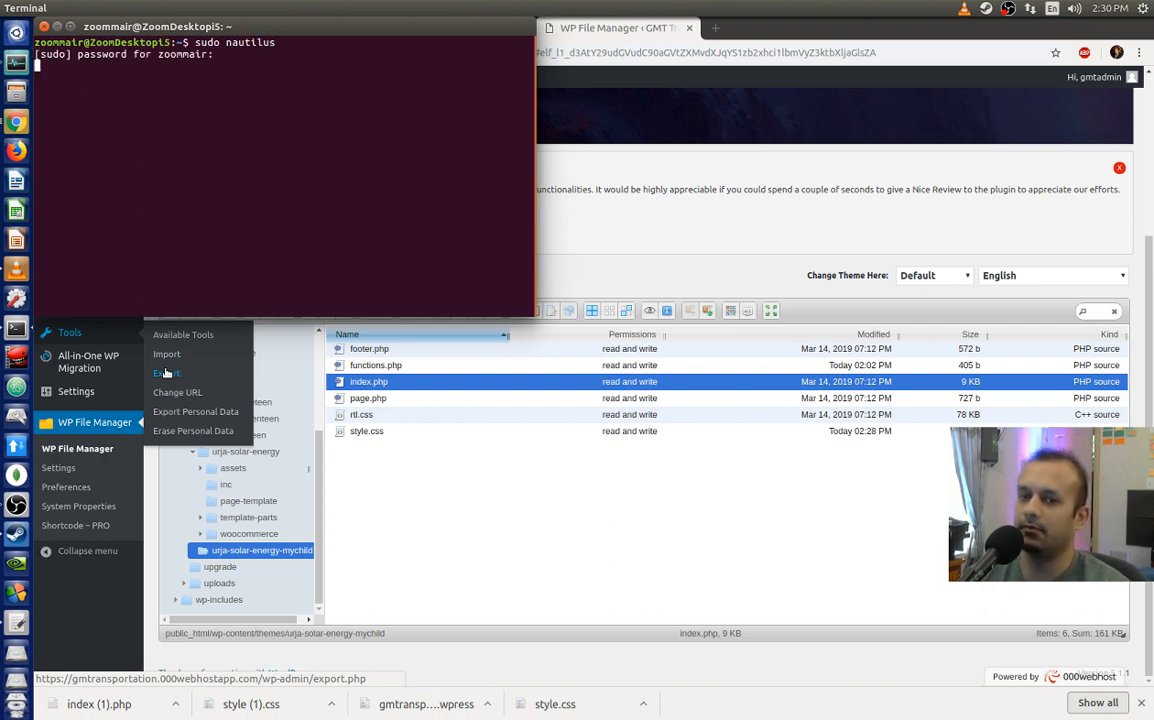
drag(103, 74, 0, 92)
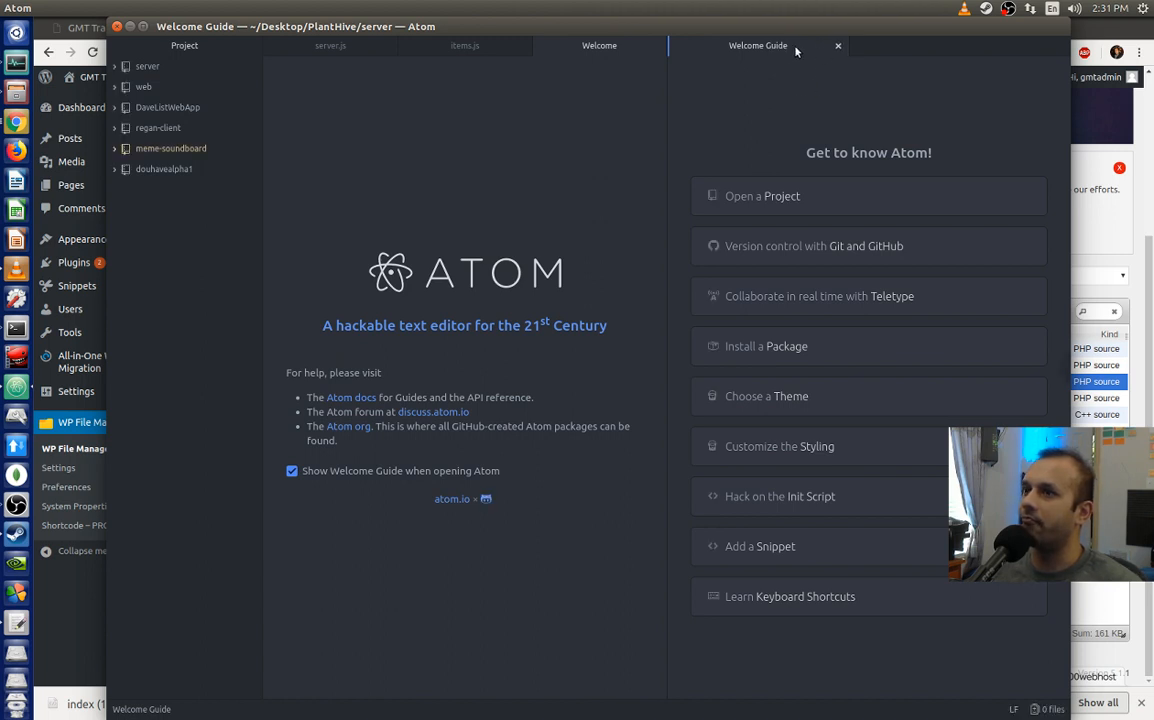
Step: In Atom, close the Welcome Guide and Welcome tabs and start adding a project folder
mouse_move(808, 5)
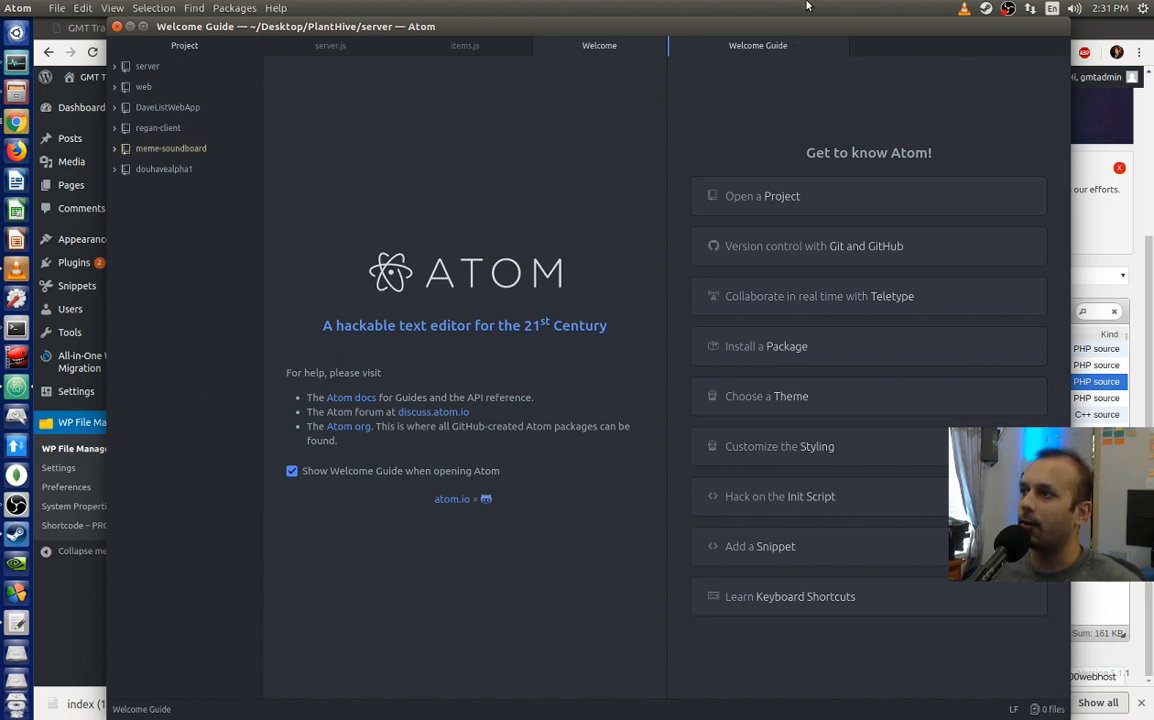
click(838, 46)
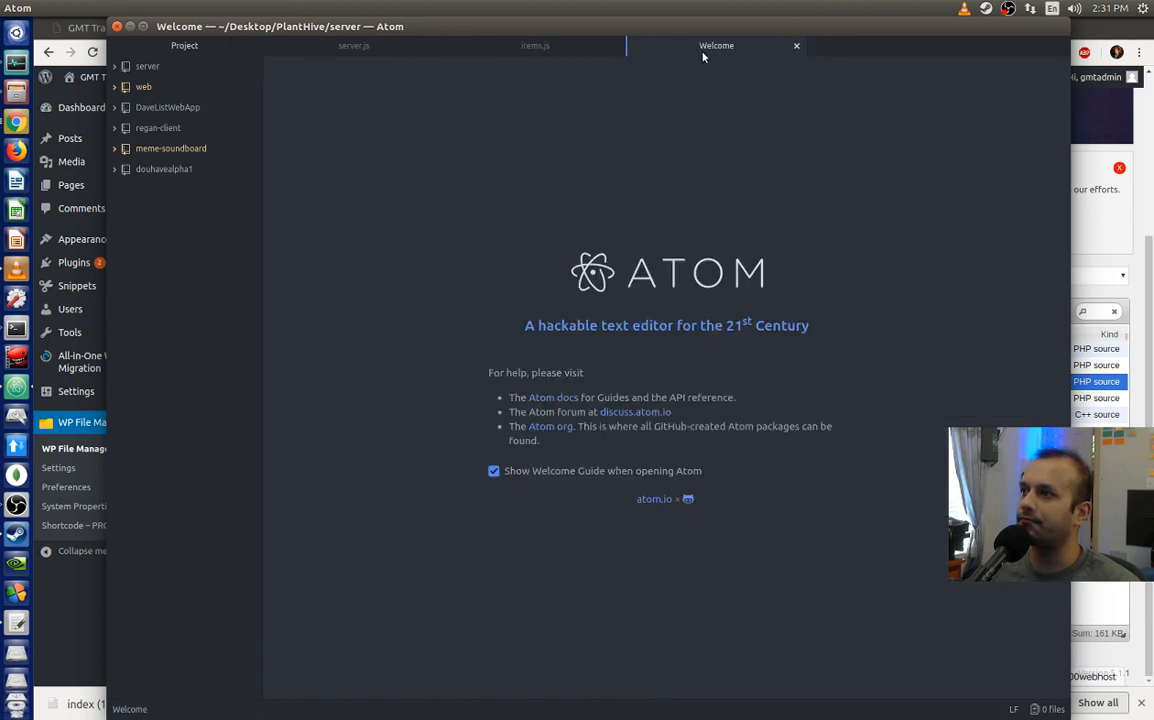
click(796, 46)
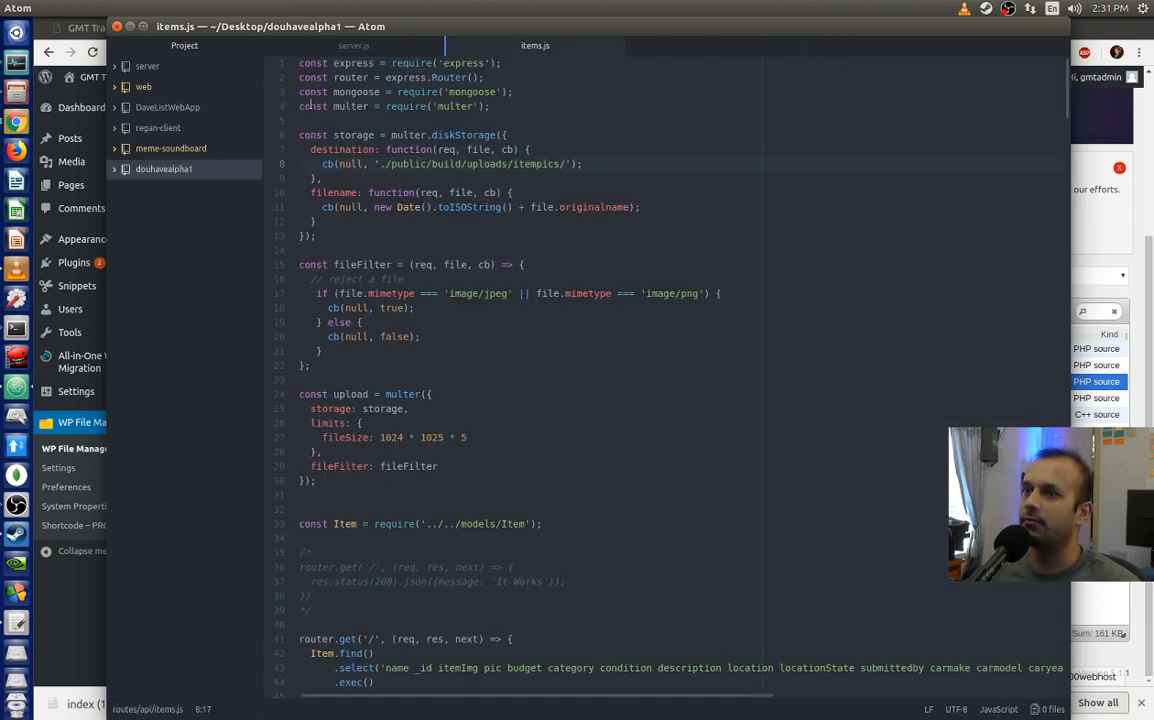
right_click(153, 230)
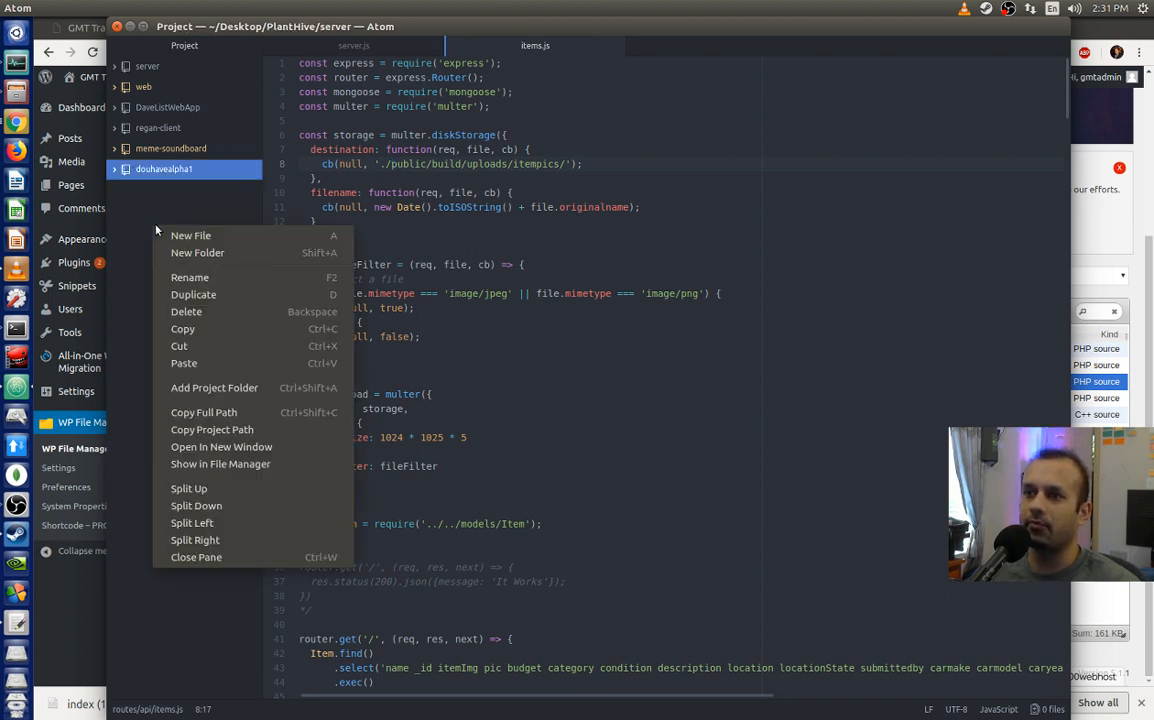
click(214, 388)
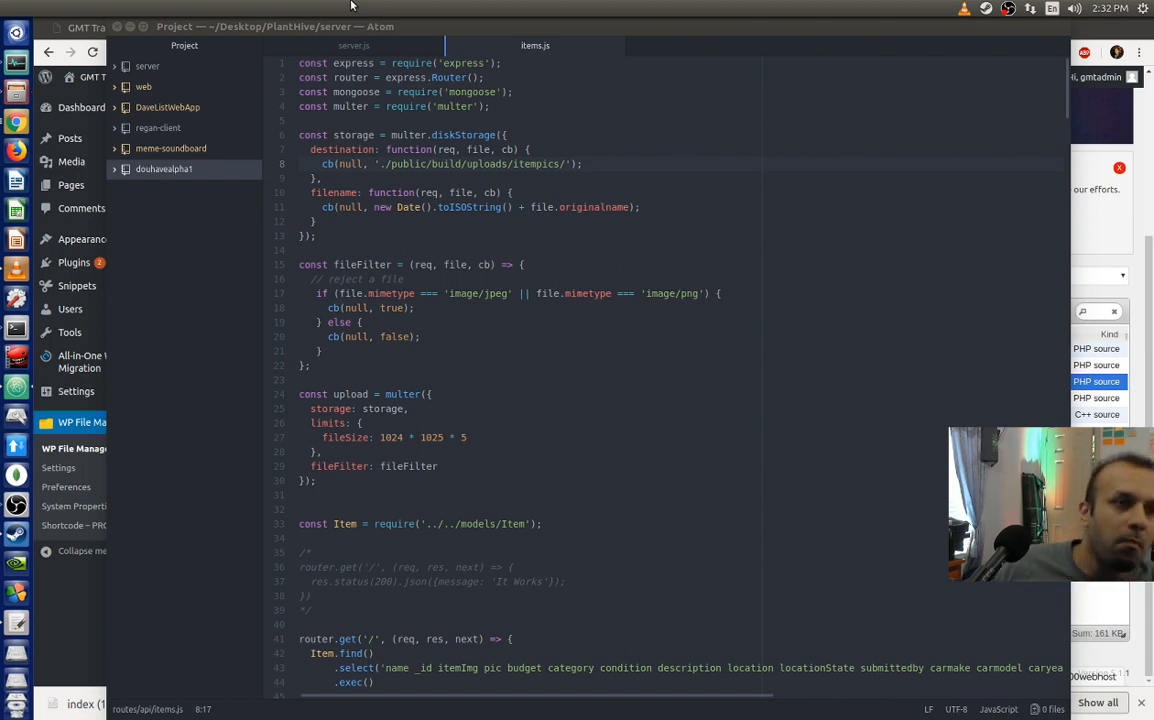
Step: Bring over the Atom window holding index (1).php, close the PlantHive project window, and maximise the remaining one
drag(2, 160, 571, 49)
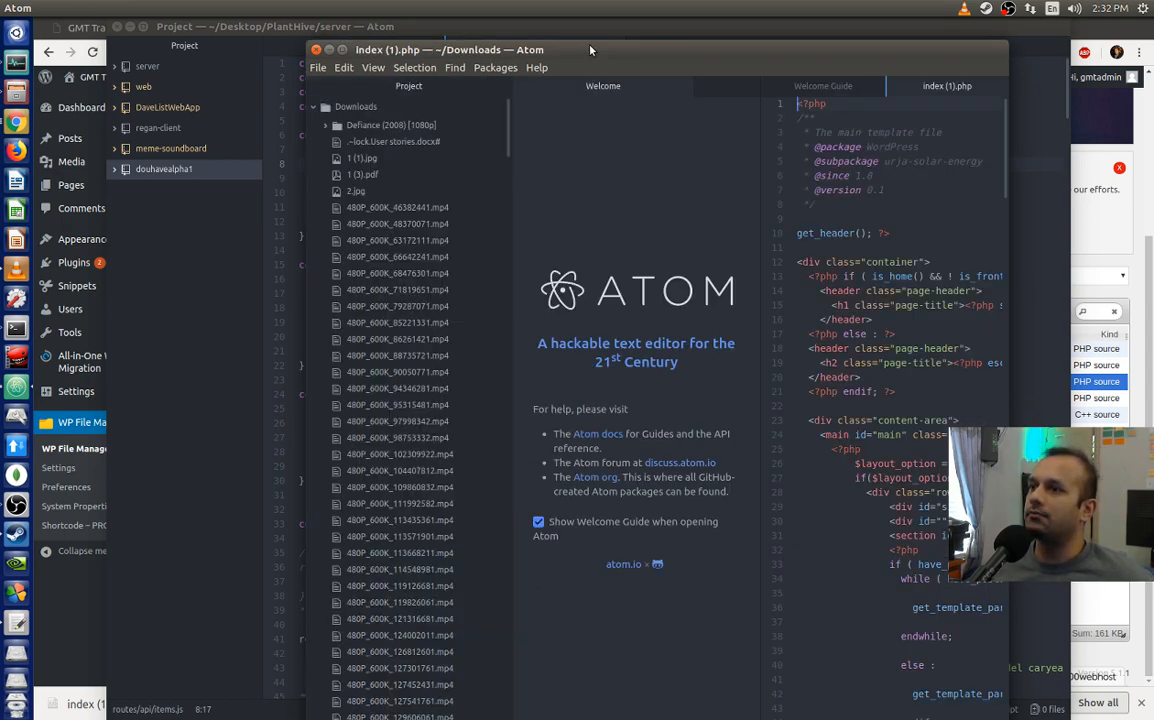
click(326, 128)
click(326, 128)
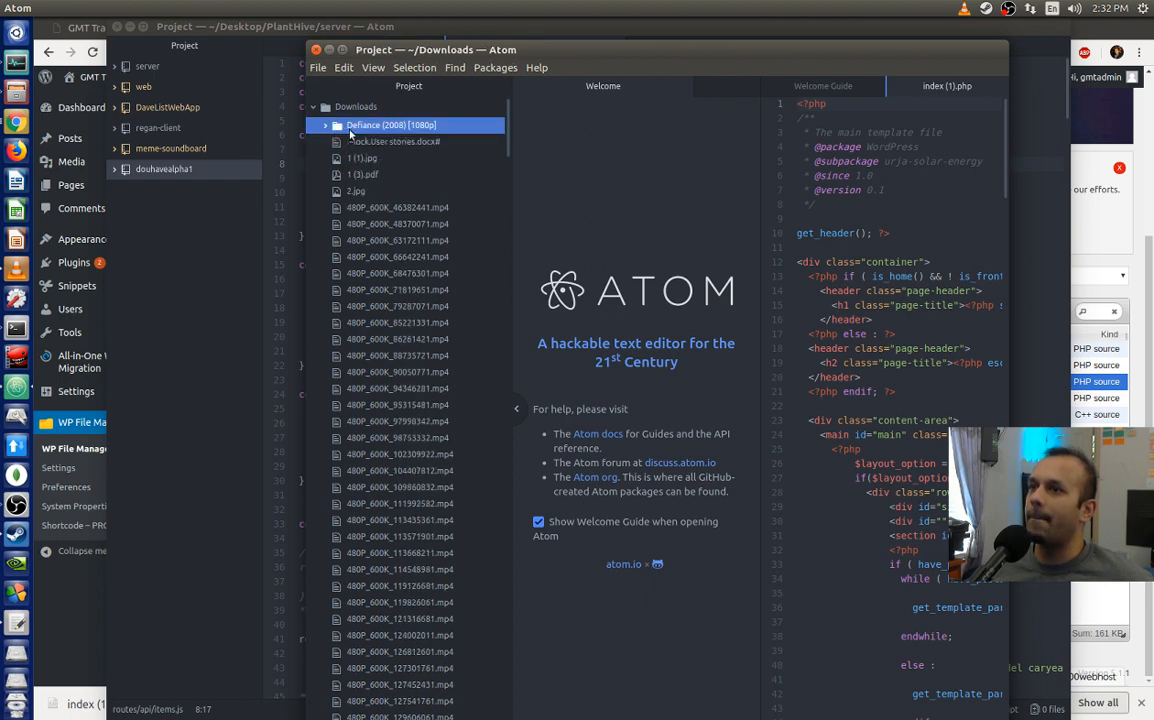
drag(553, 50, 0, 96)
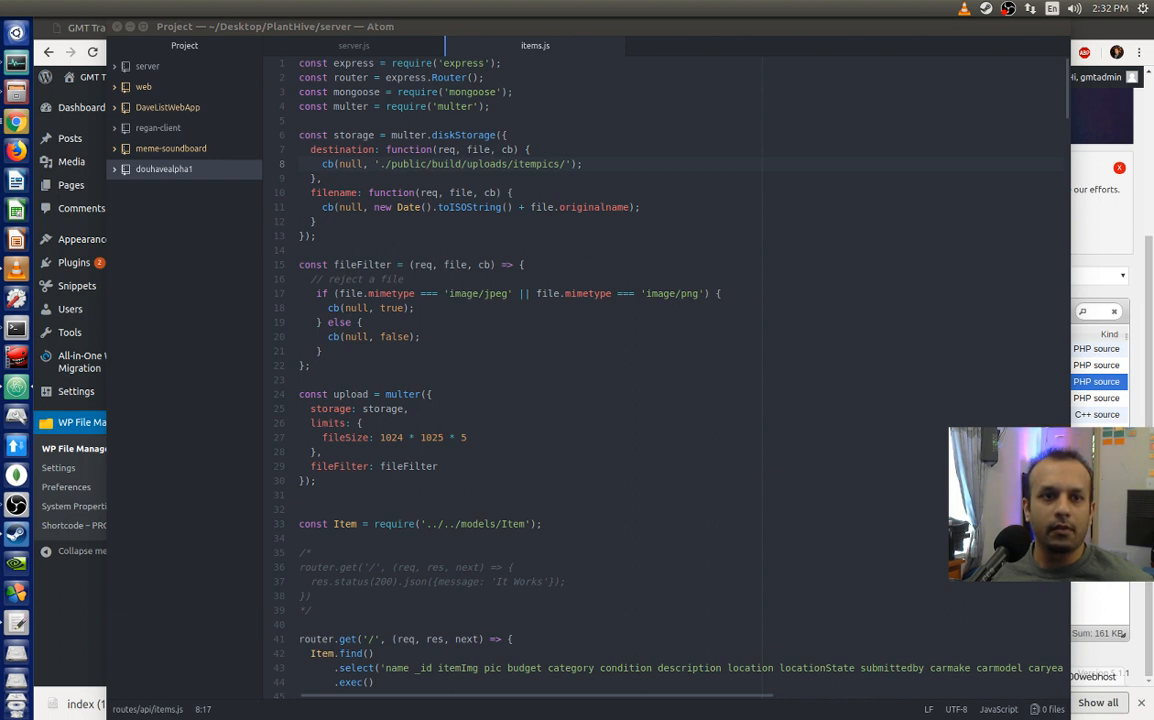
drag(10, 90, 543, 96)
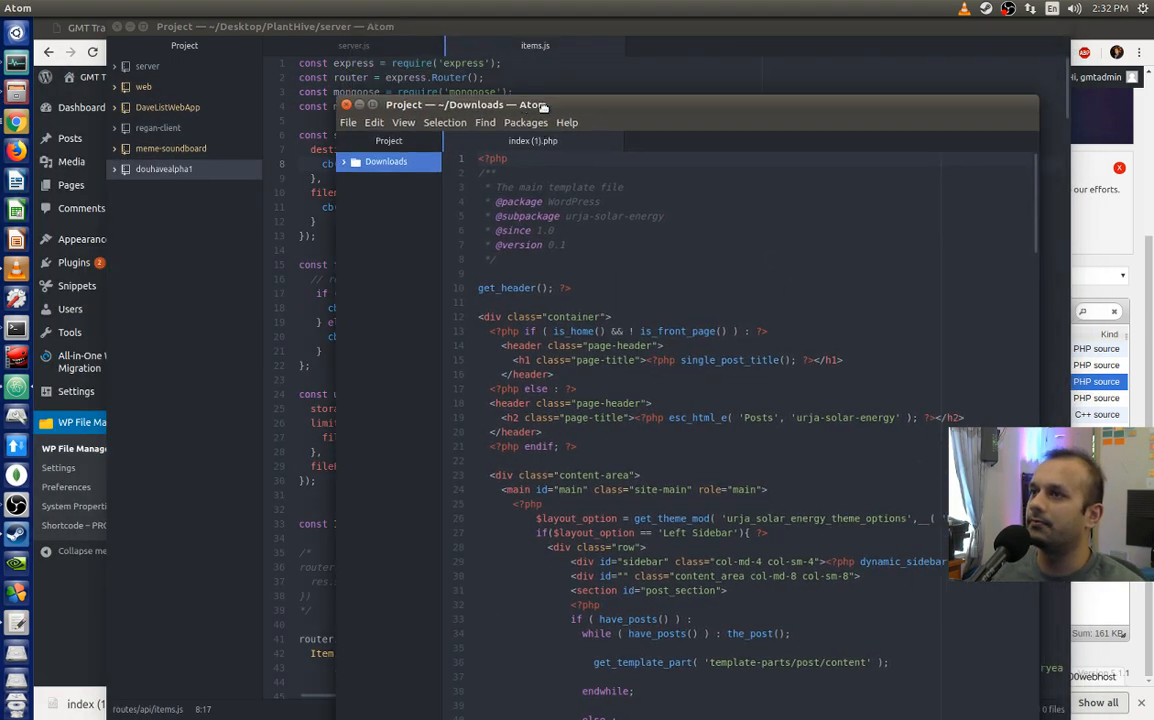
click(115, 30)
click(116, 27)
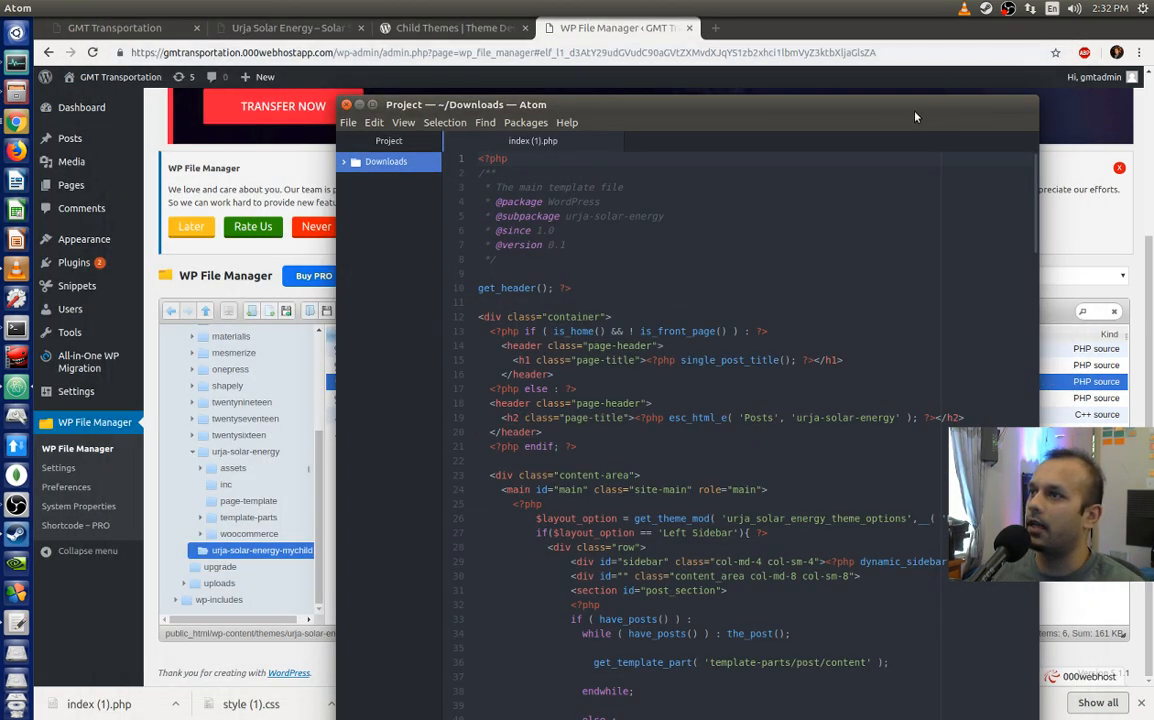
drag(824, 99, 746, 7)
Step: Examine index (1).php from the container and page-header block through the Left Sidebar layout's content area and post loop
scroll(606, 214, down, 7)
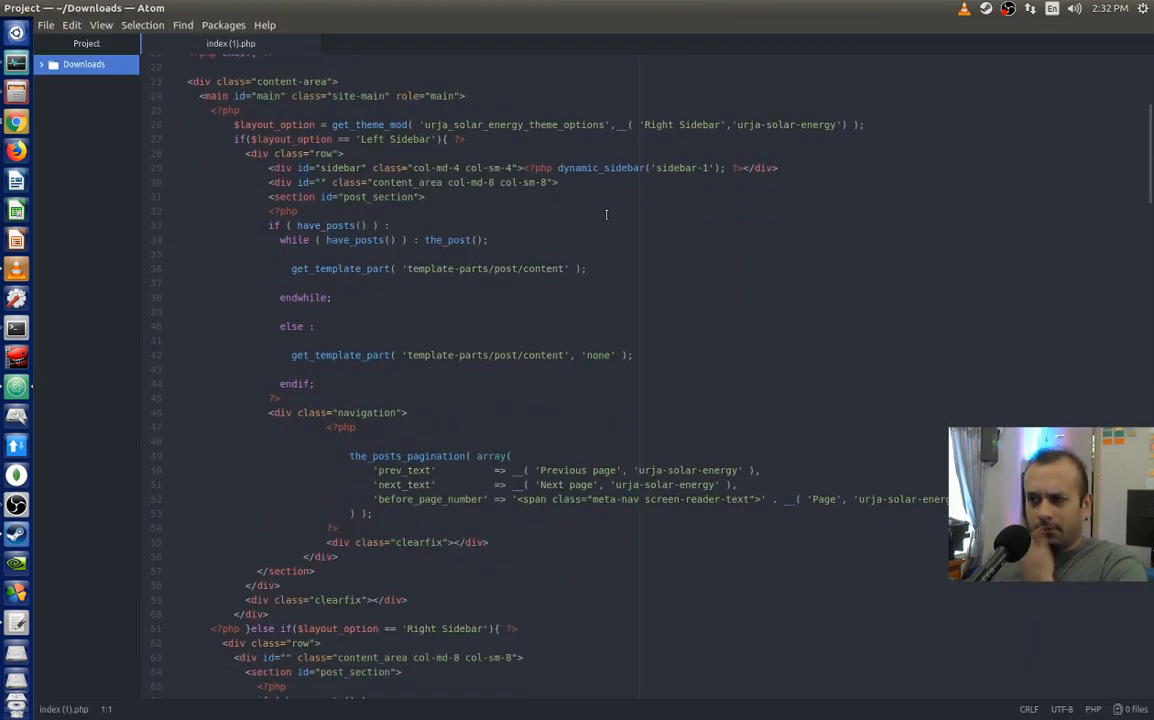
scroll(602, 253, down, 4)
scroll(602, 253, up, 11)
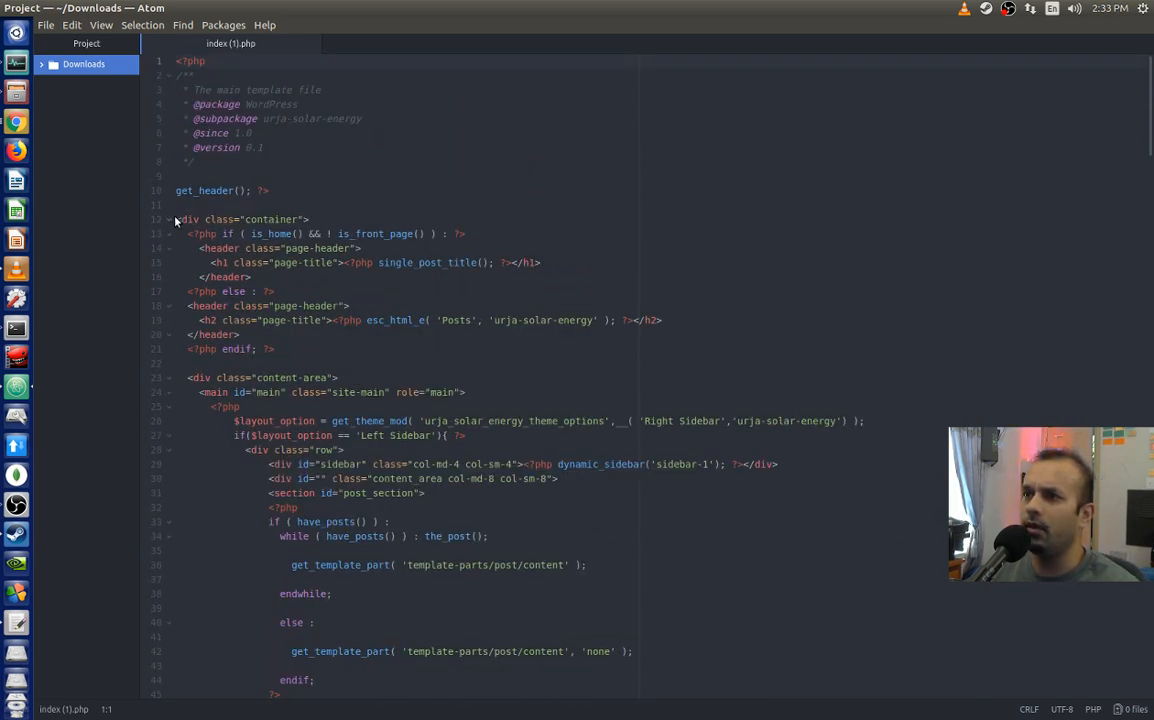
drag(176, 219, 431, 340)
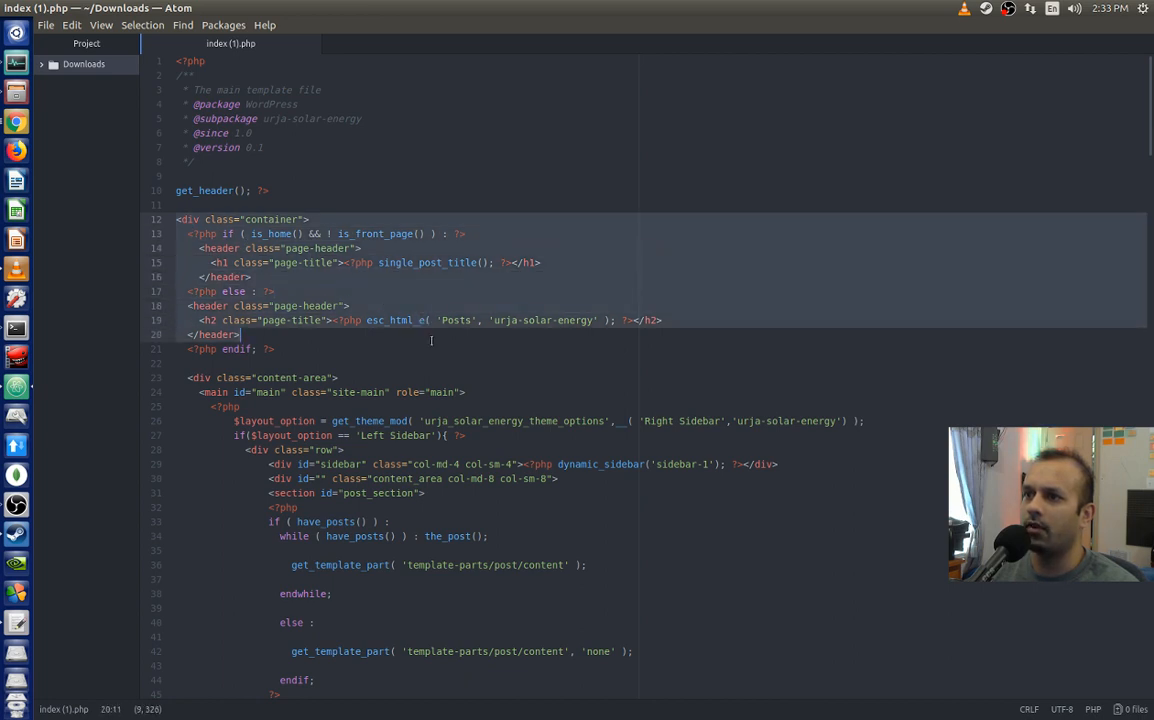
scroll(387, 333, down, 2)
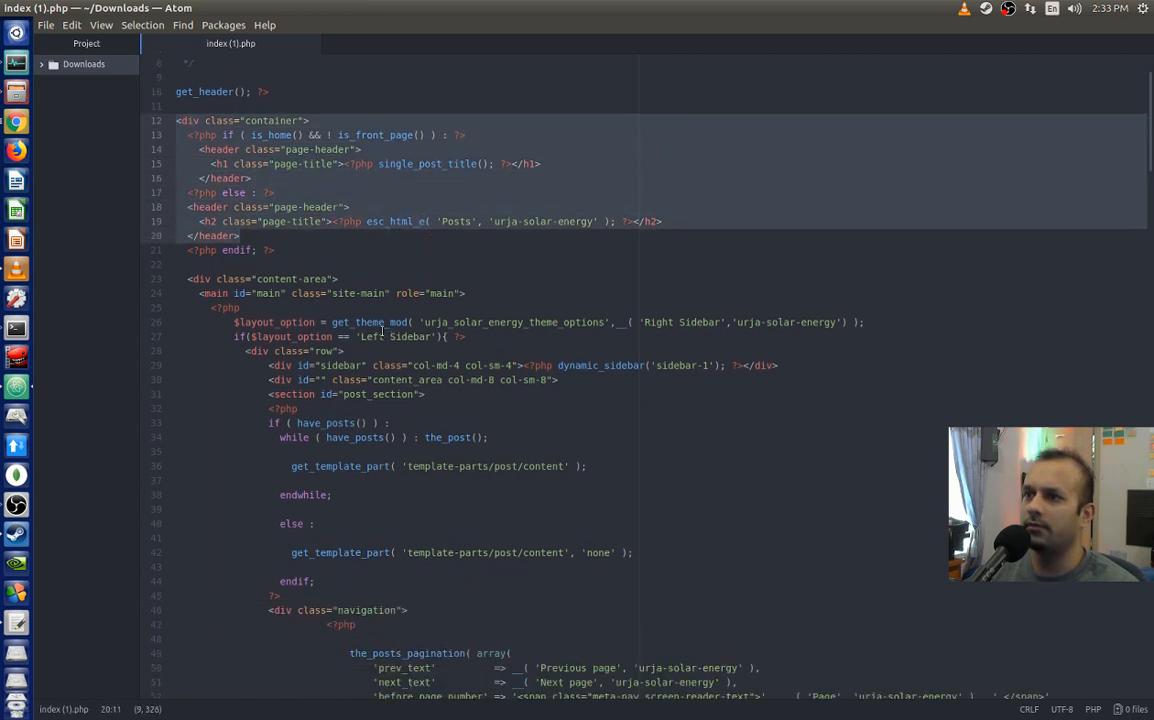
drag(183, 287, 425, 394)
click(378, 337)
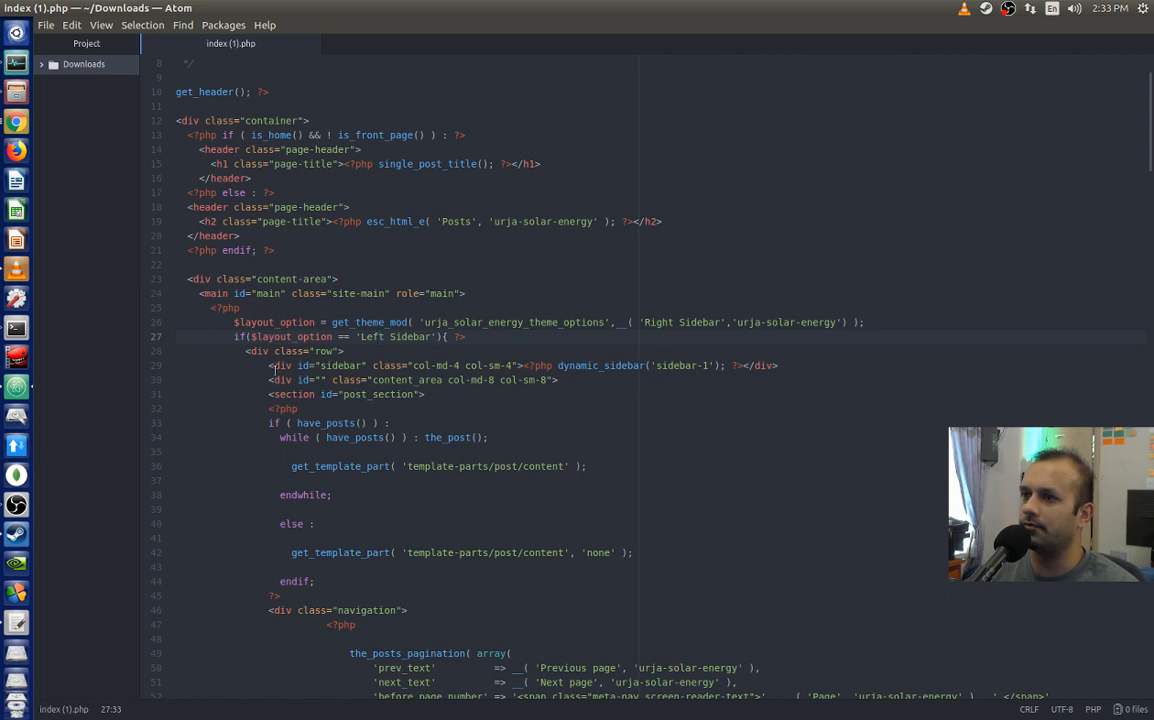
scroll(274, 385, down, 2)
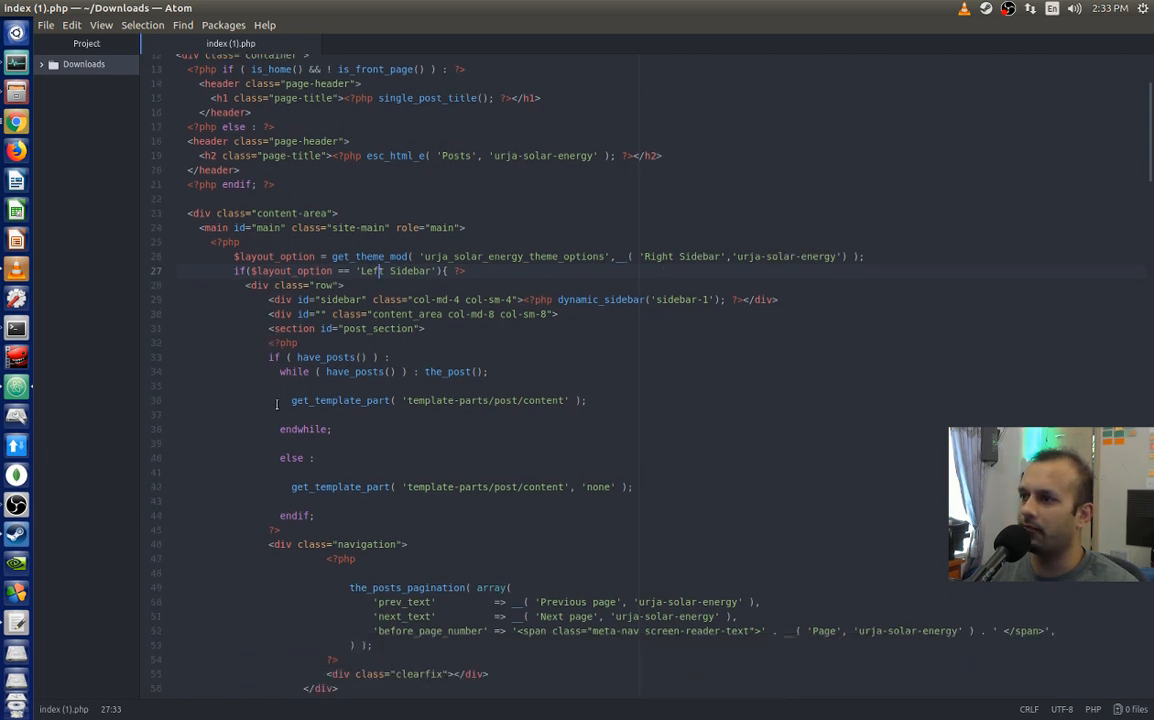
scroll(277, 404, down, 1)
scroll(277, 404, down, 1)
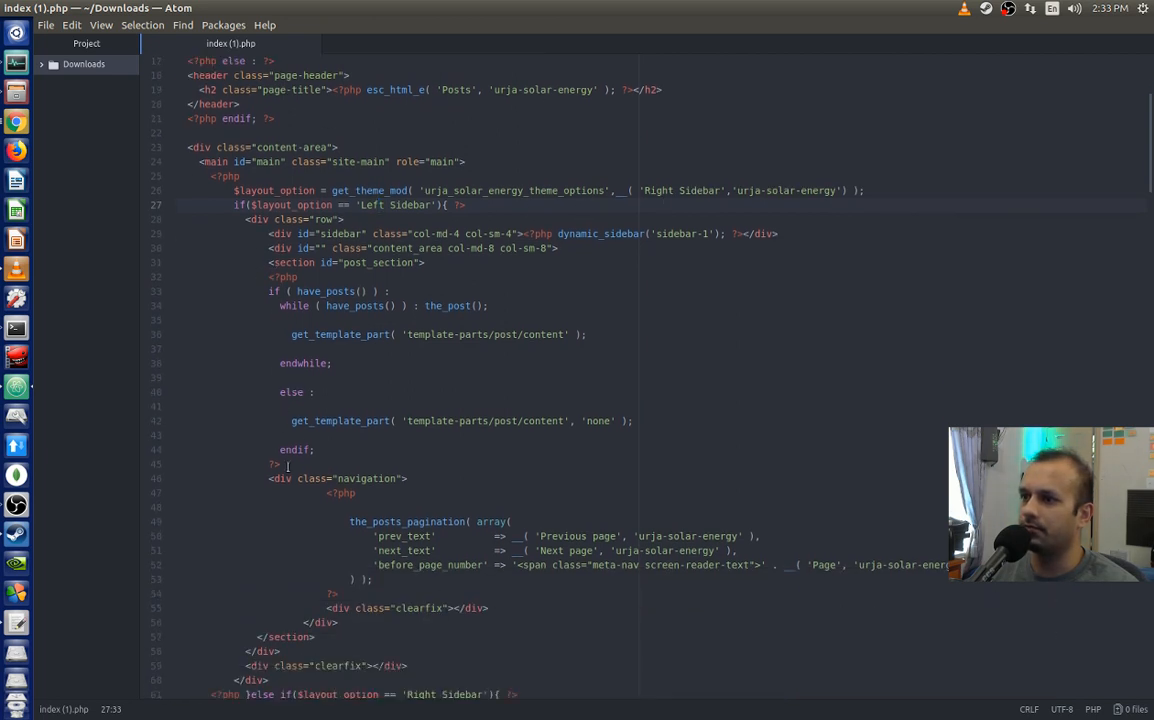
drag(287, 466, 140, 147)
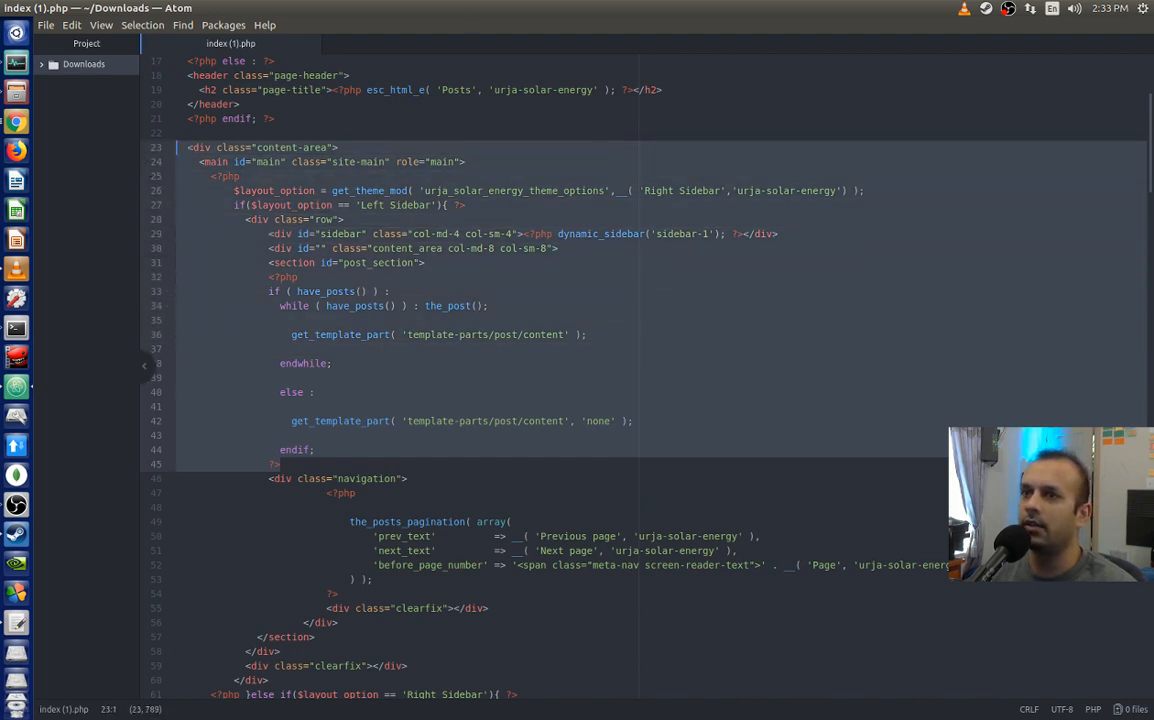
Step: Switch to Chrome to review the Urja Solar Energy demo's header and Page submenu, and move the browser window off the code
click(10, 123)
click(284, 28)
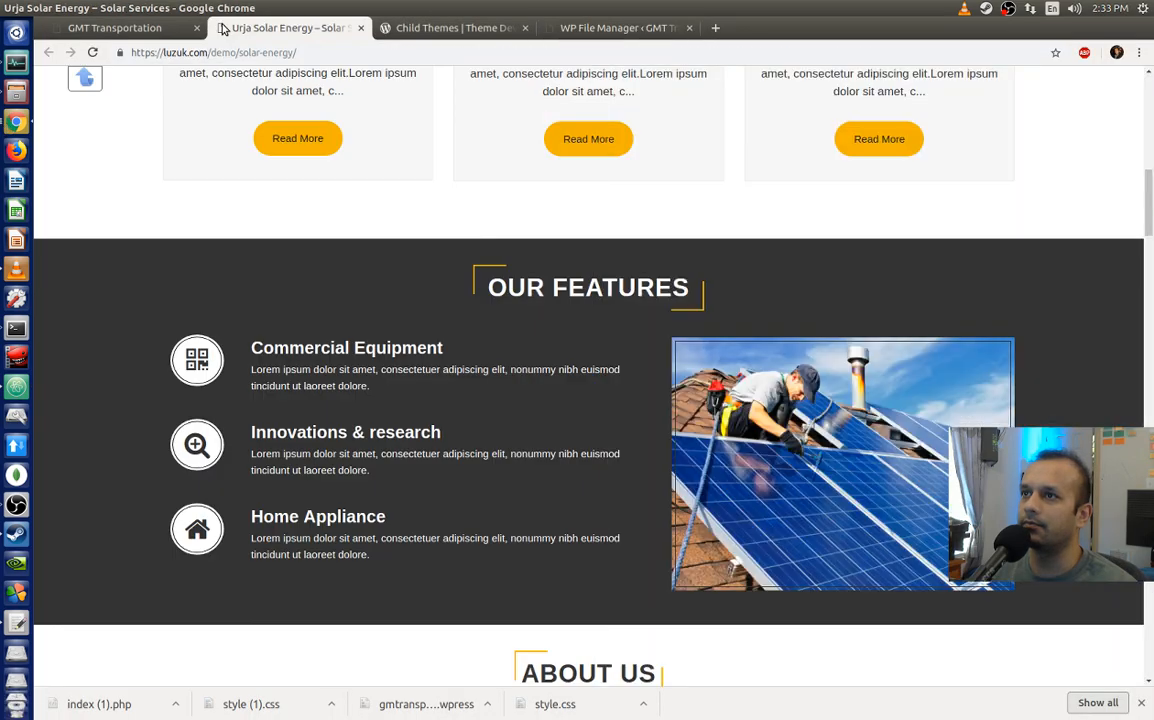
scroll(590, 200, up, 10)
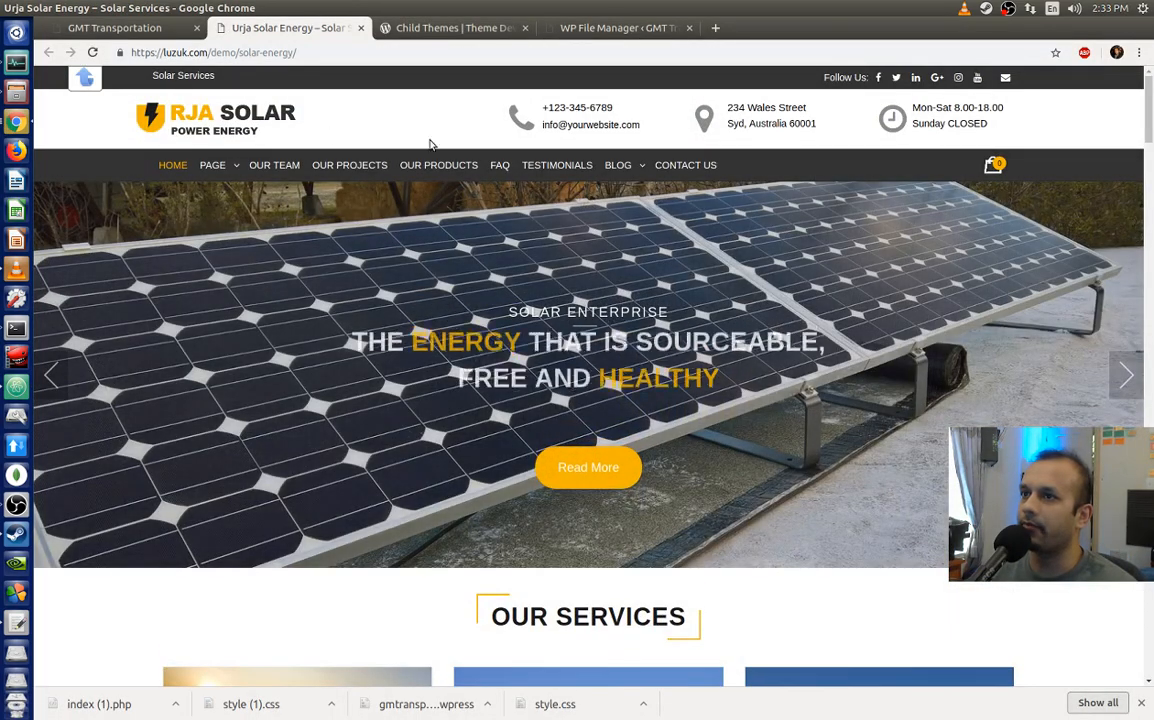
mouse_move(213, 165)
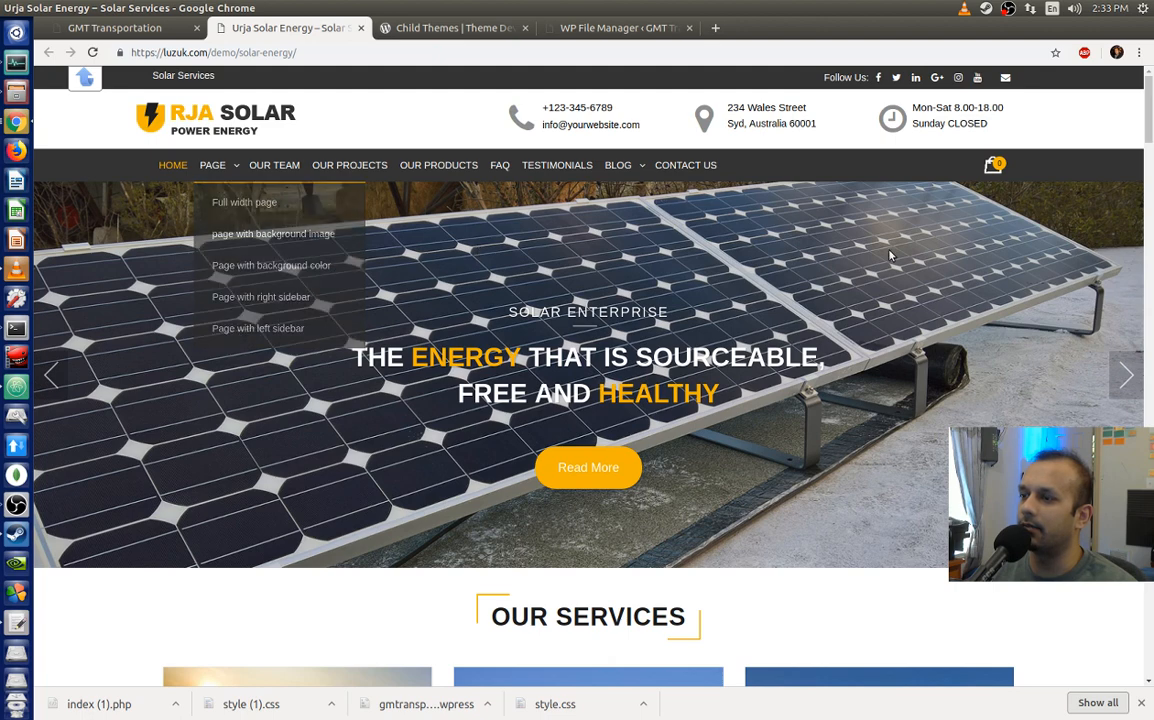
click(474, 30)
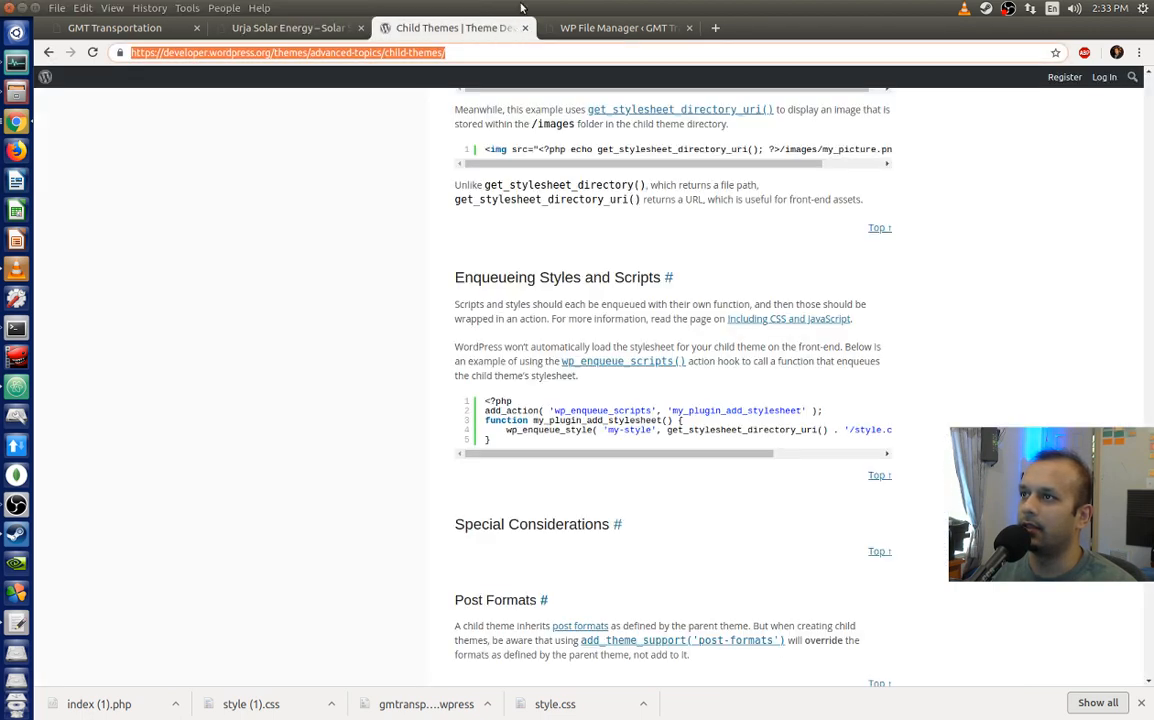
drag(522, 7, 2, 230)
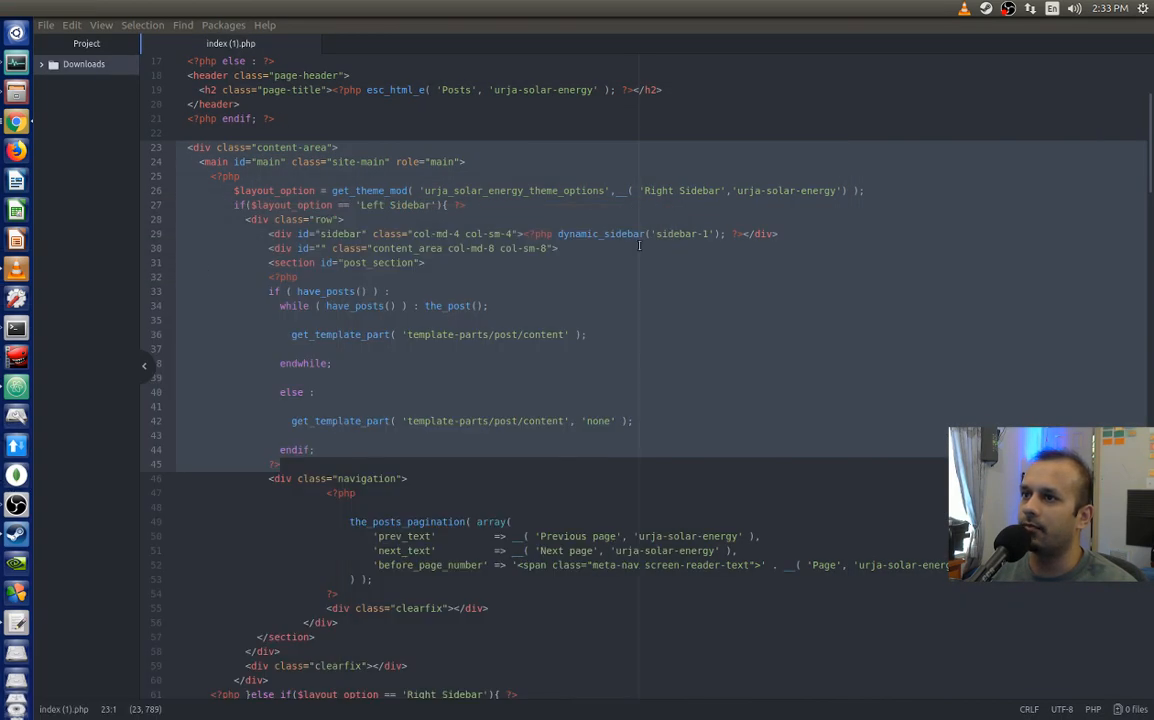
Step: Examine the Left Sidebar layout's dynamic_sidebar call, navigation block and complete post_section in index (1).php
click(376, 175)
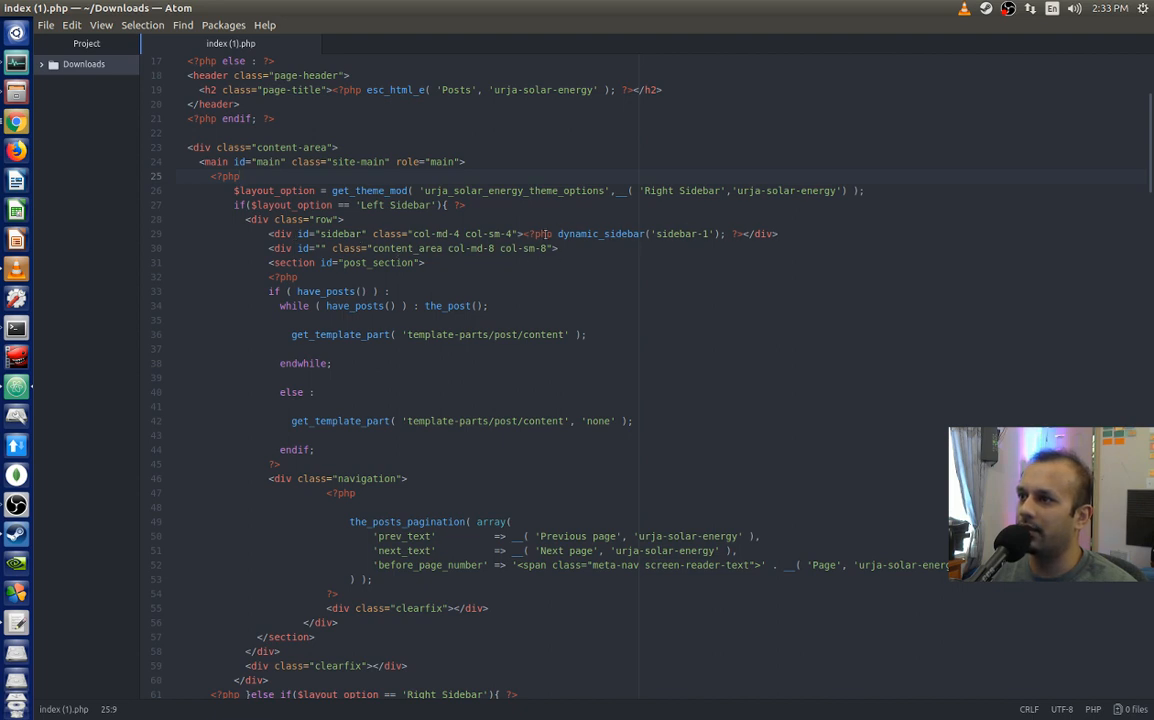
drag(524, 233, 737, 234)
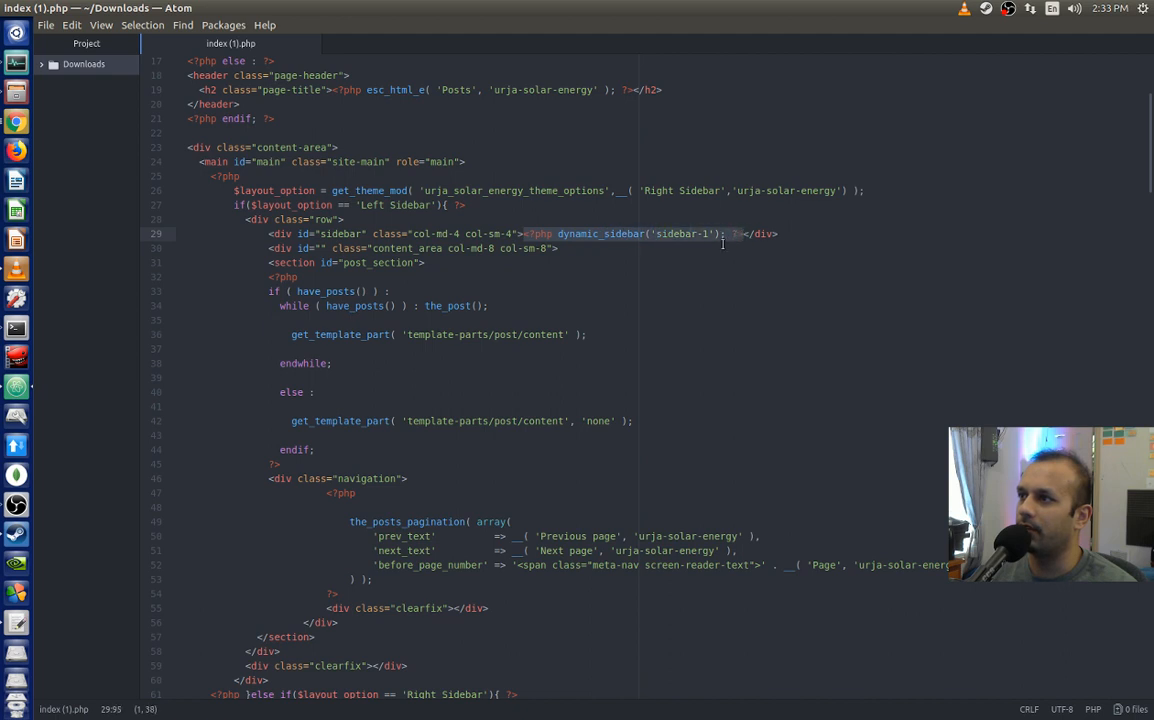
scroll(492, 323, down, 3)
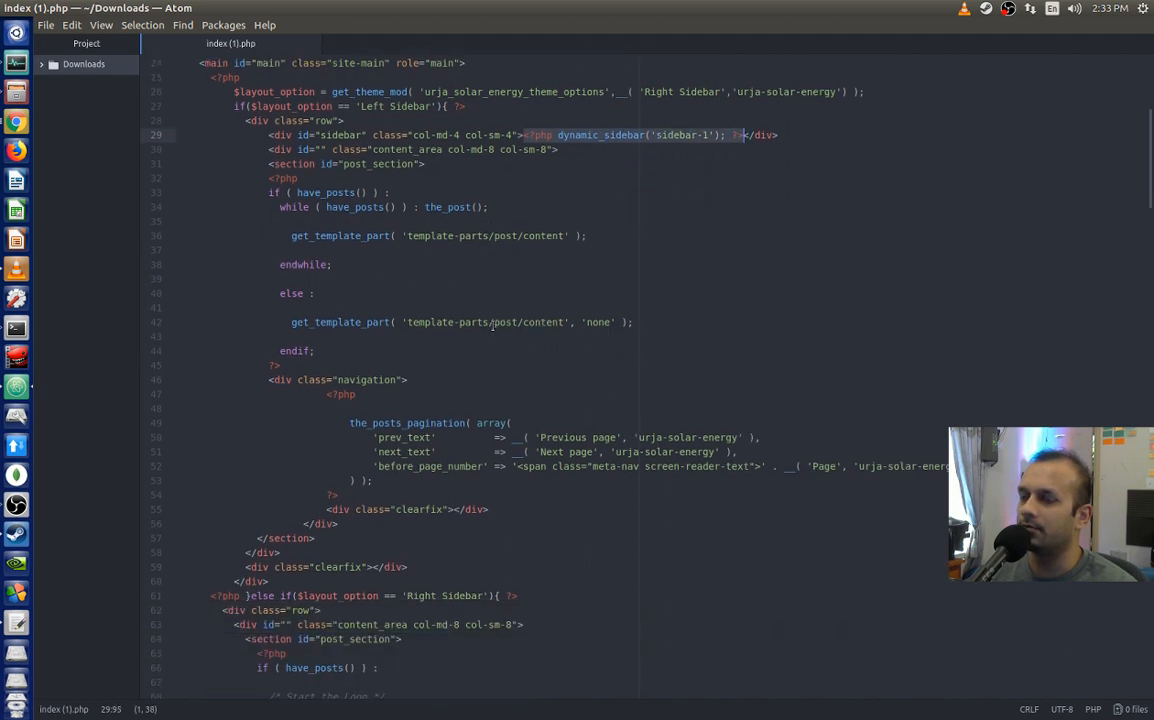
drag(268, 380, 600, 492)
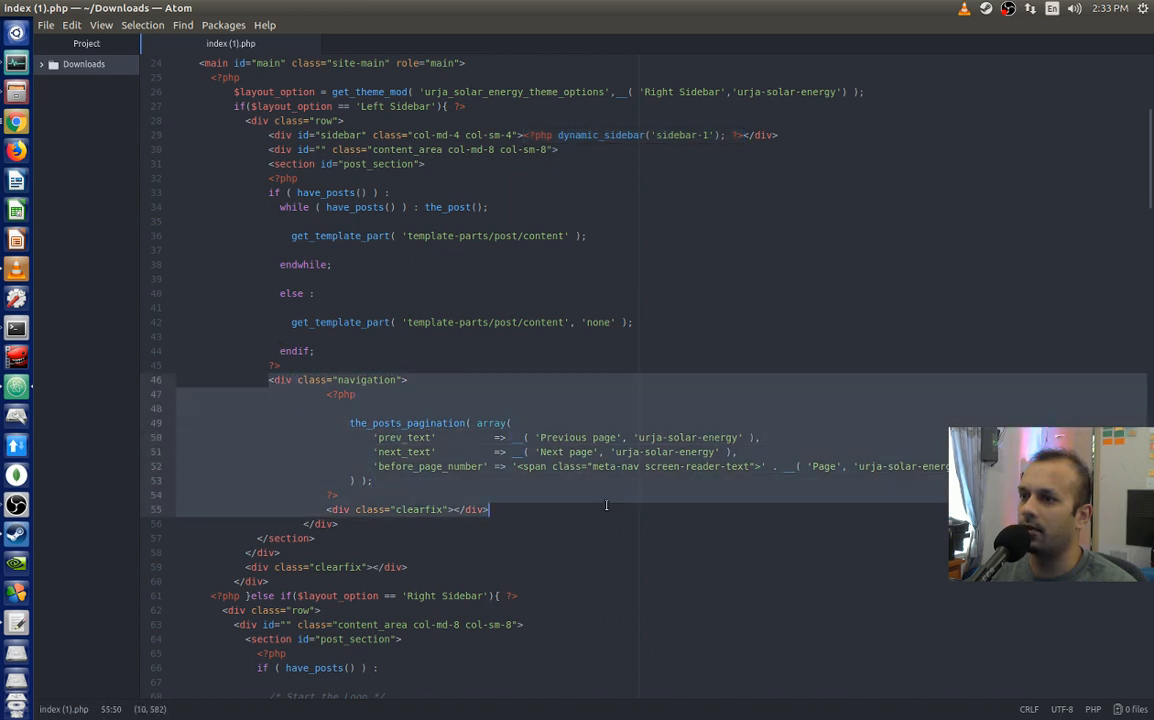
drag(606, 505, 603, 522)
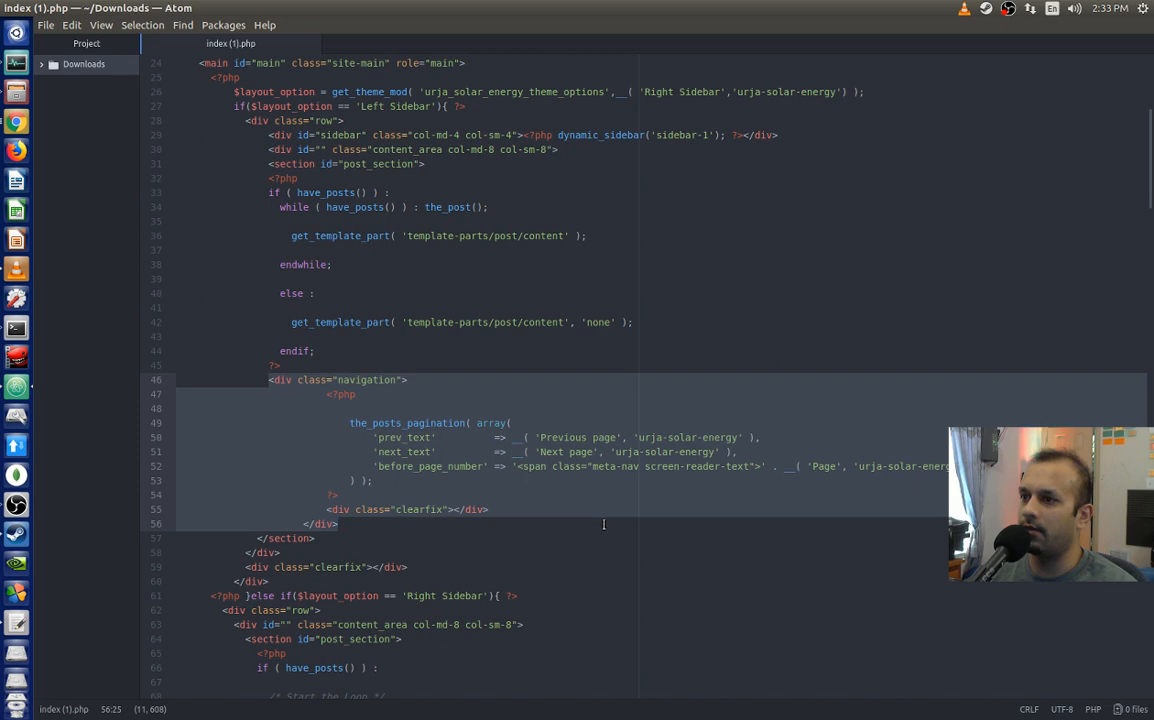
drag(603, 524, 603, 535)
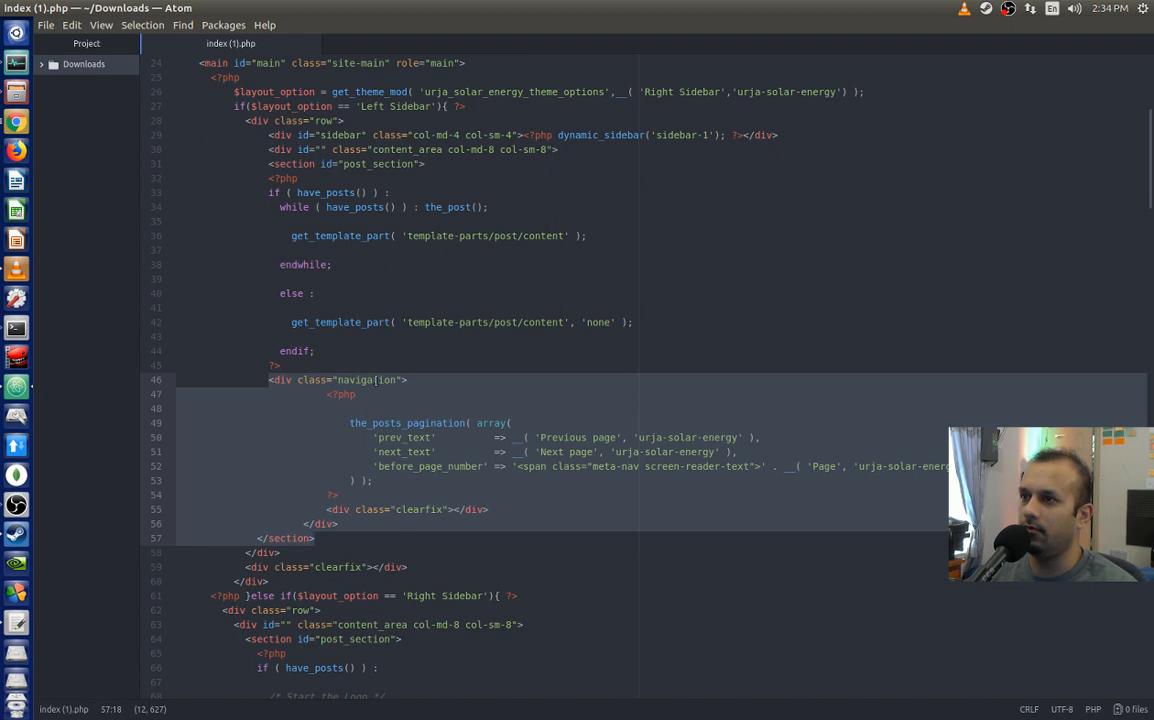
drag(270, 164, 601, 543)
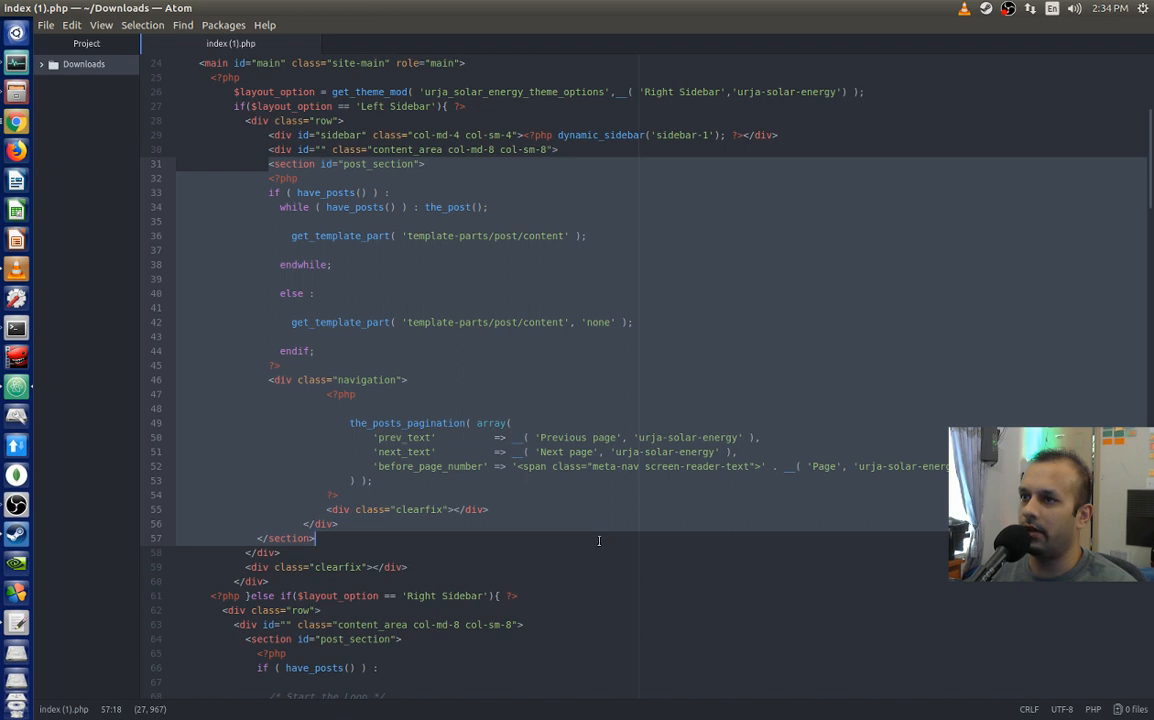
Step: Examine the Right Sidebar layout's row, content area and post loop, from its opening condition through endif
scroll(599, 541, down, 3)
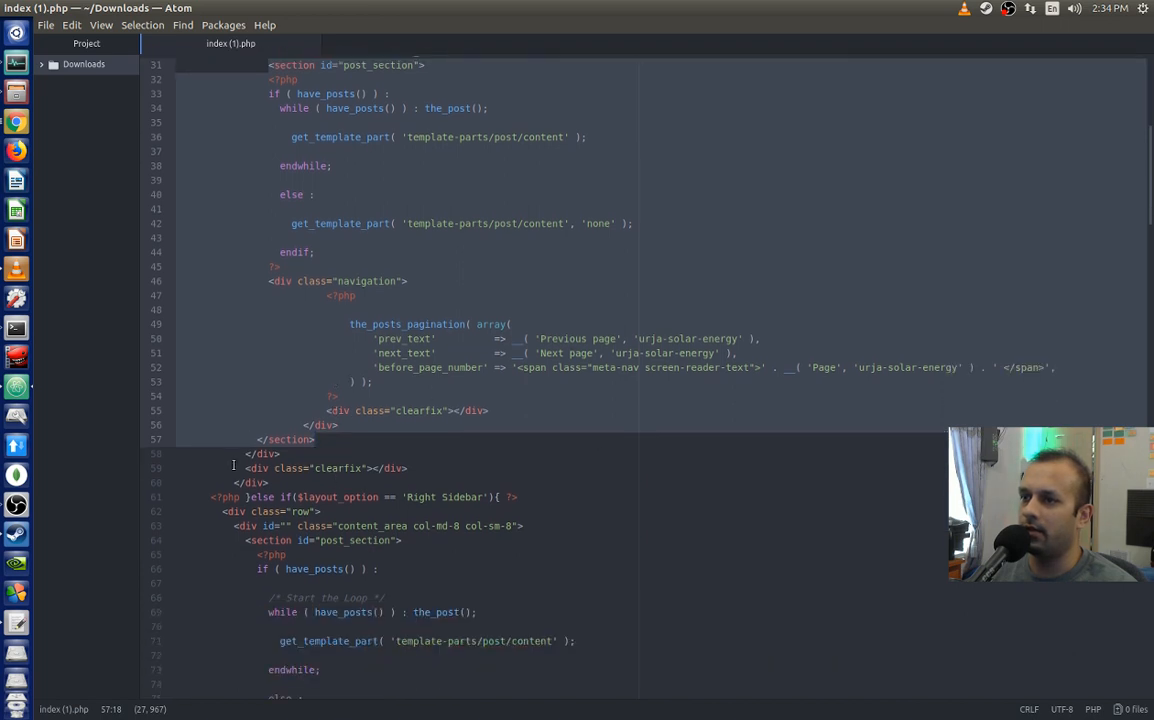
scroll(235, 457, down, 1)
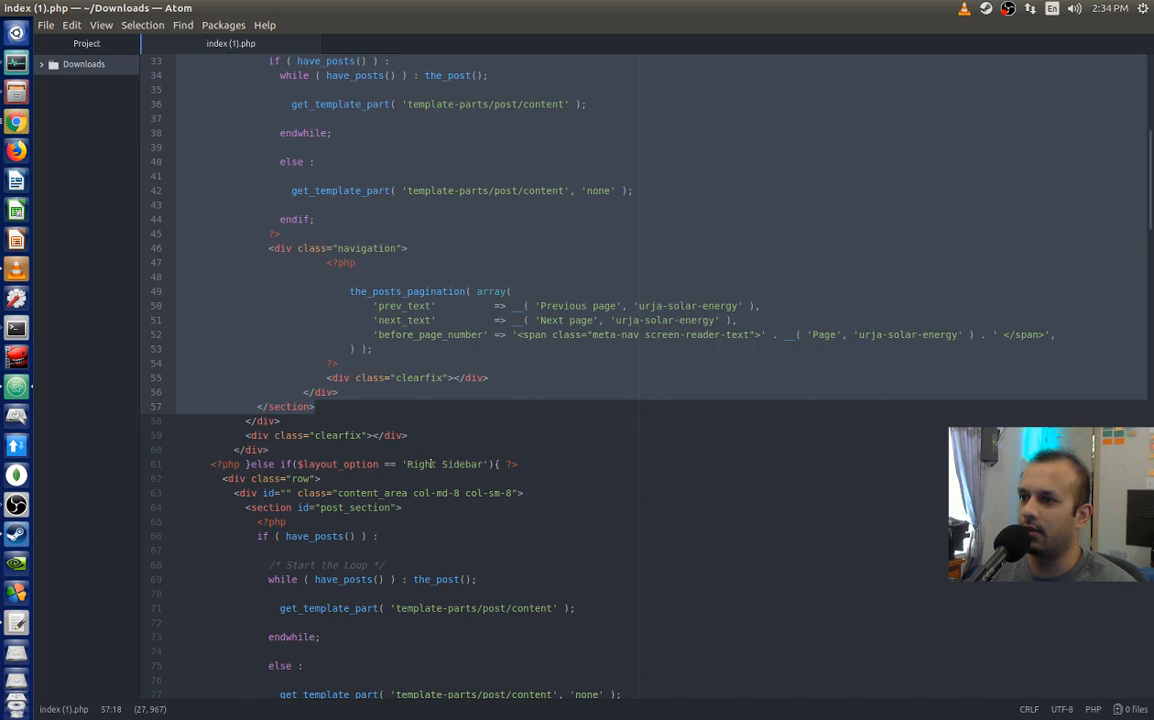
scroll(372, 448, down, 3)
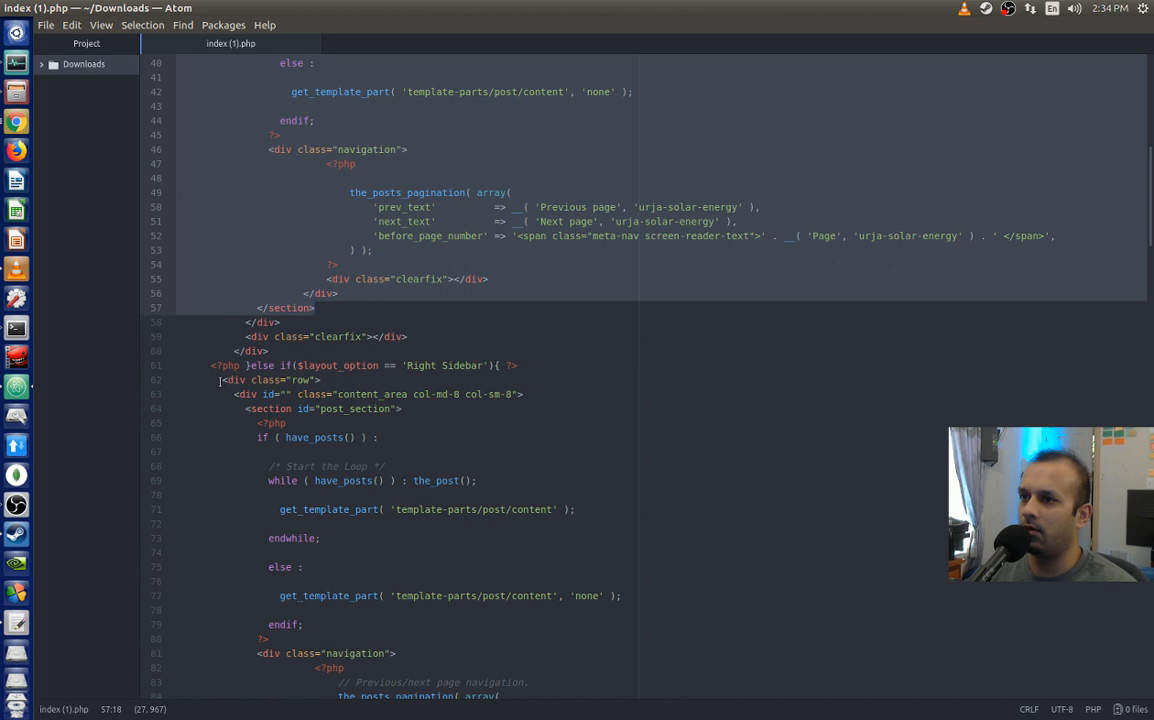
drag(220, 380, 503, 459)
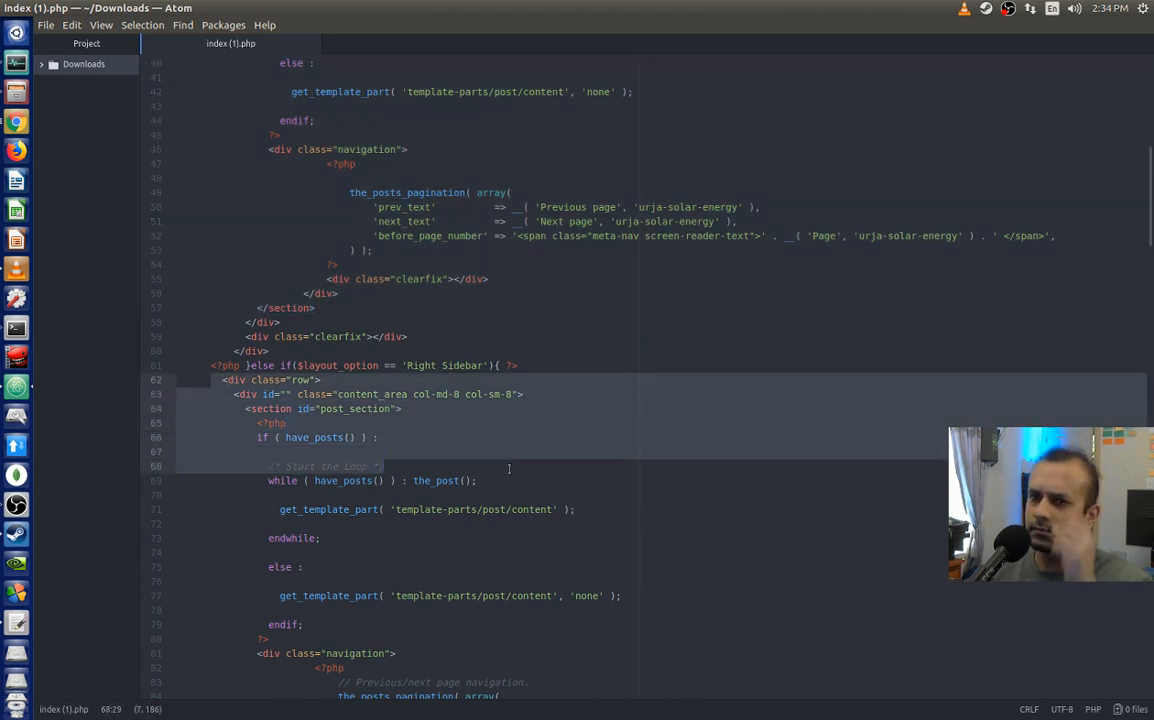
drag(508, 468, 526, 484)
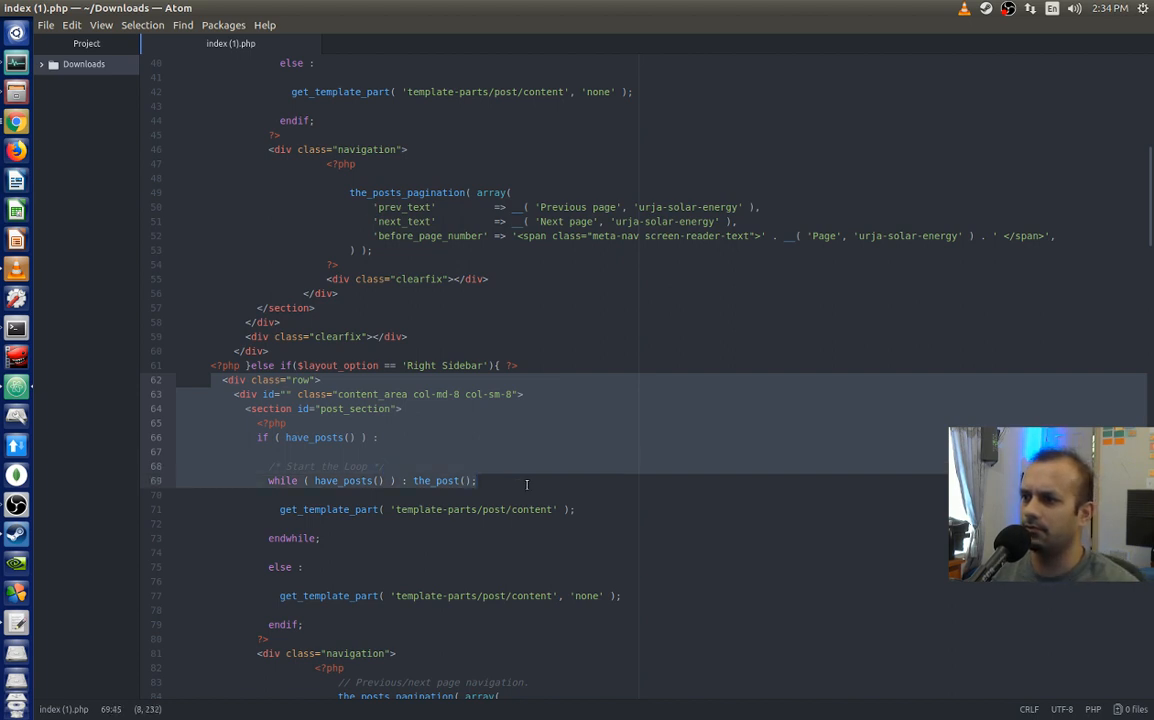
drag(527, 484, 520, 408)
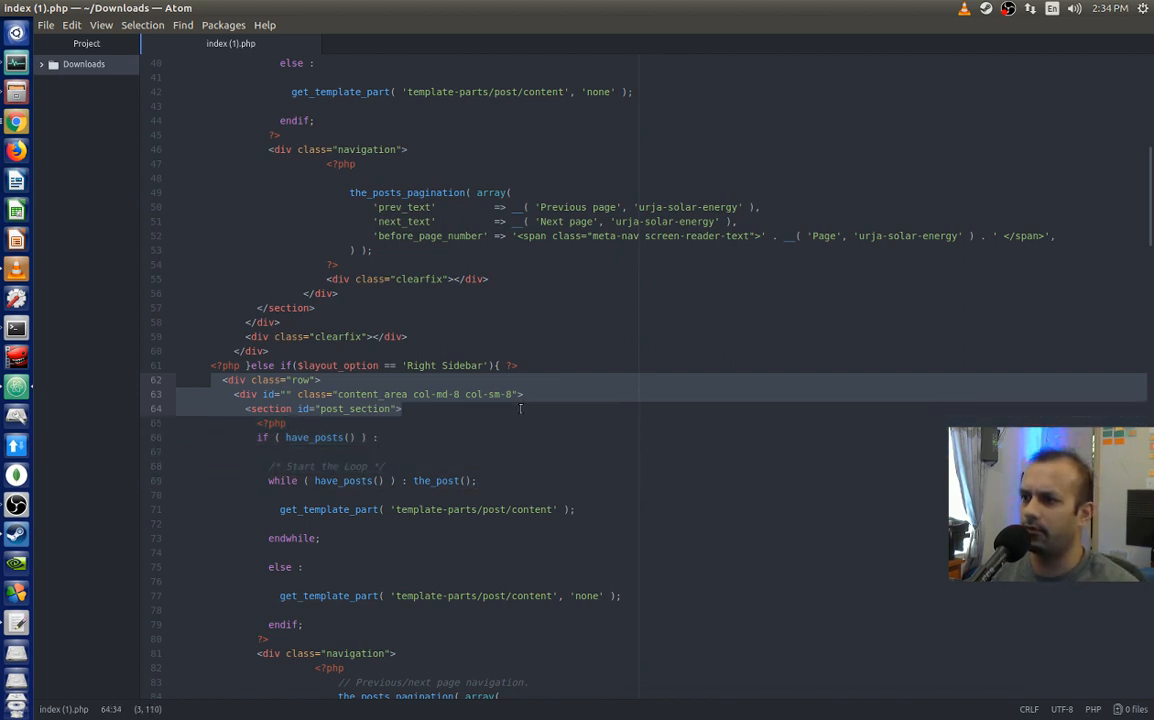
click(358, 417)
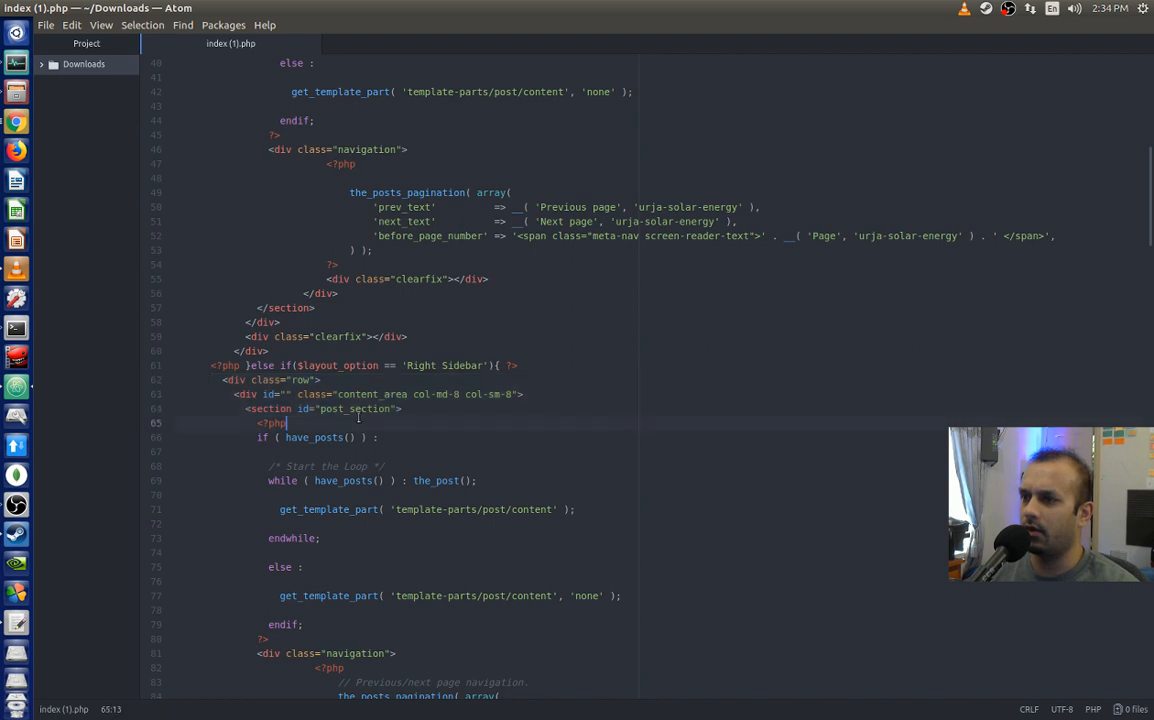
drag(247, 410, 485, 437)
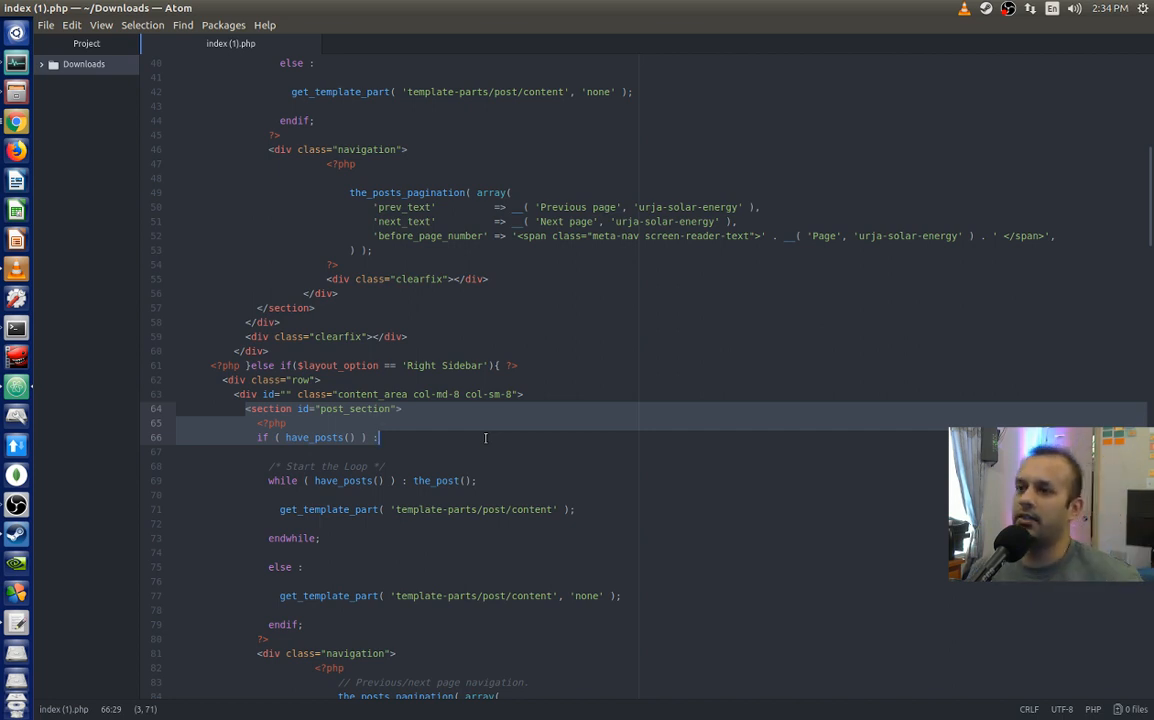
key(shift+Down)
key(shift+Down)
drag(527, 491, 642, 620)
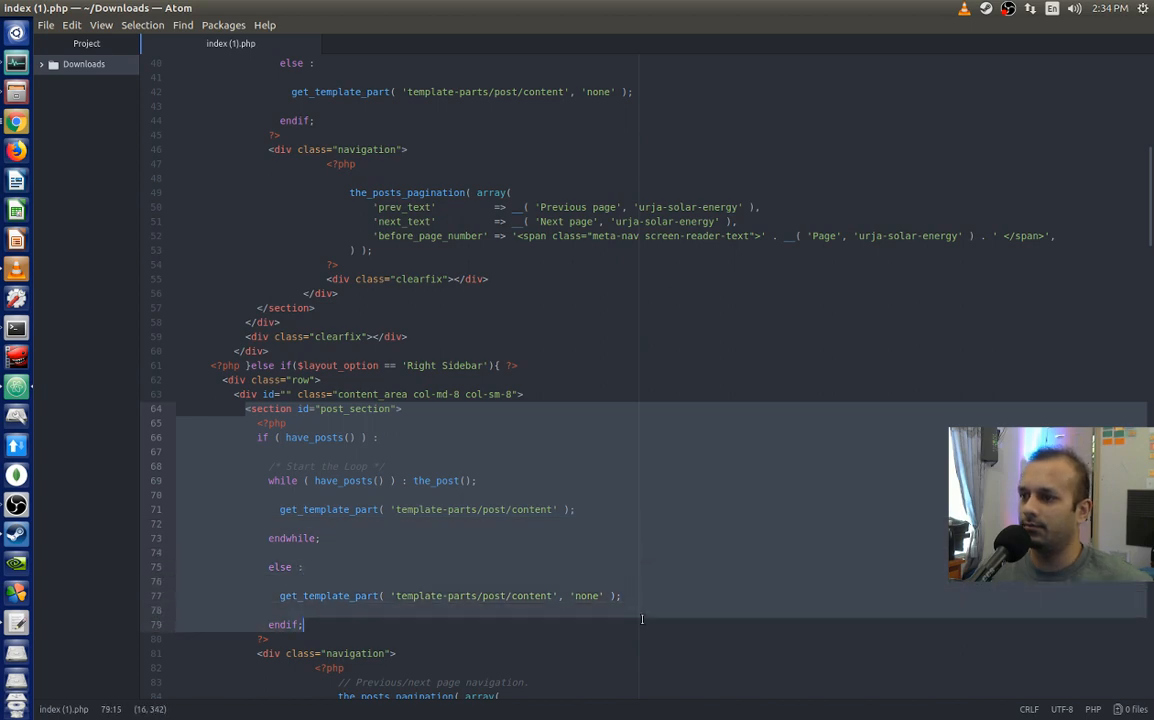
scroll(645, 592, down, 5)
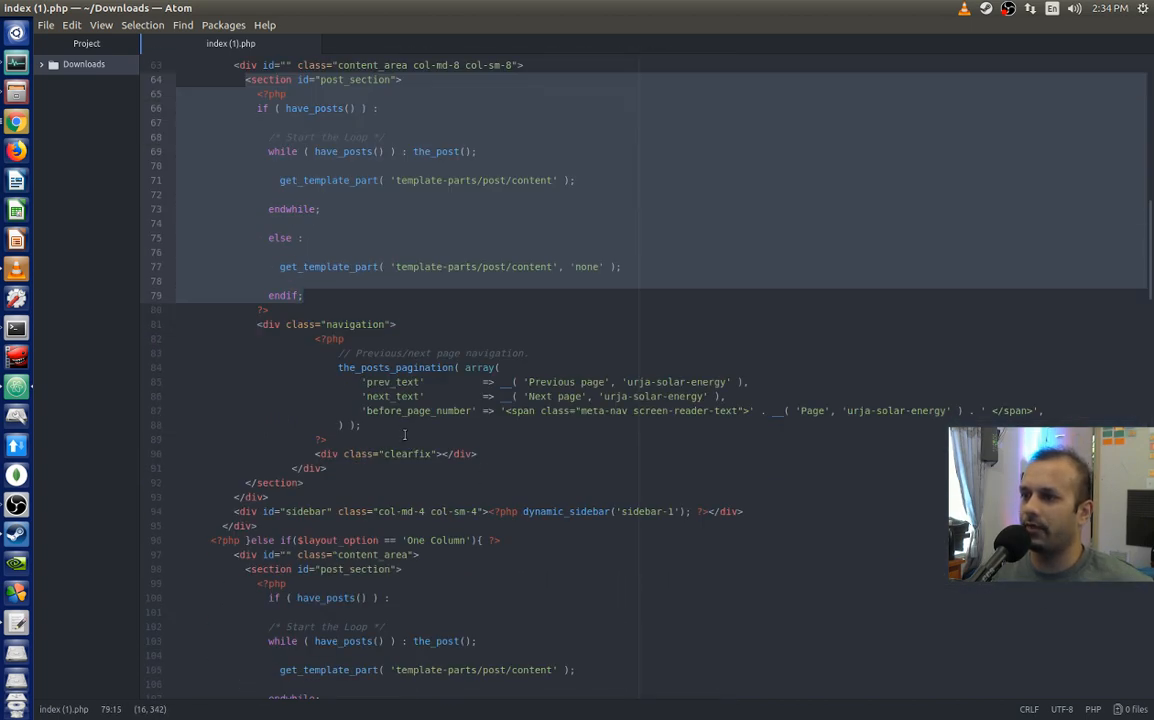
Step: Compare the navigation div in the Right Sidebar layout with the one in the Left Sidebar layout
right_click(250, 330)
click(245, 324)
drag(258, 324, 356, 324)
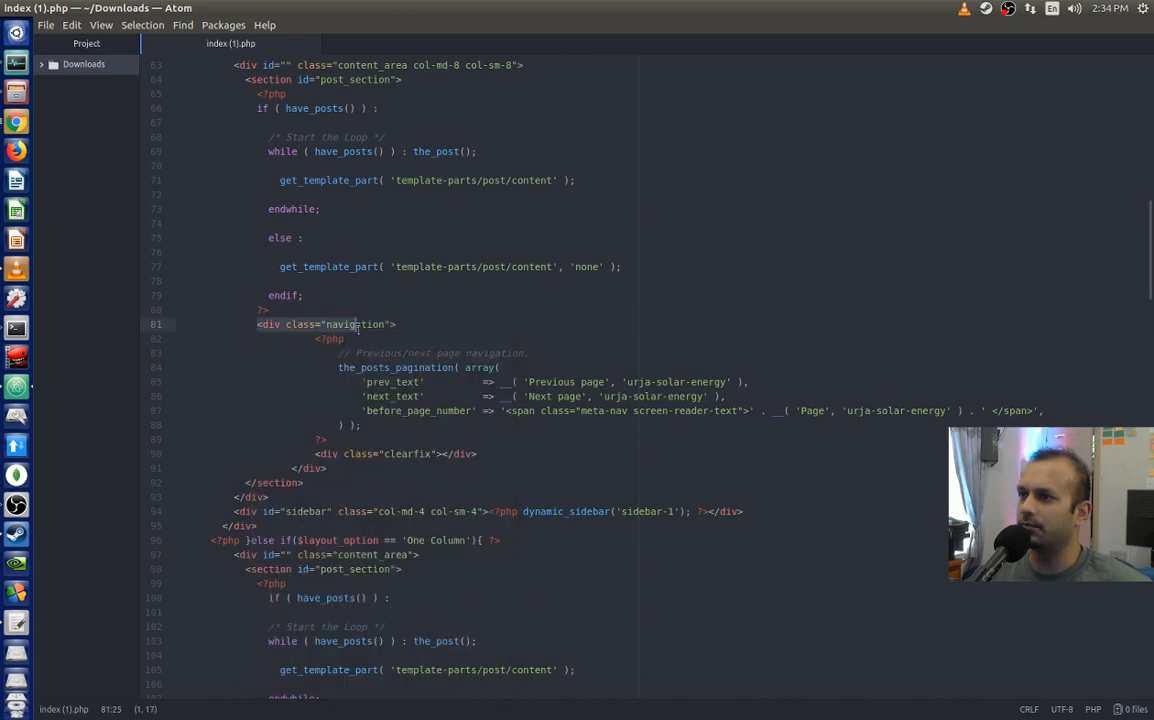
scroll(357, 327, up, 6)
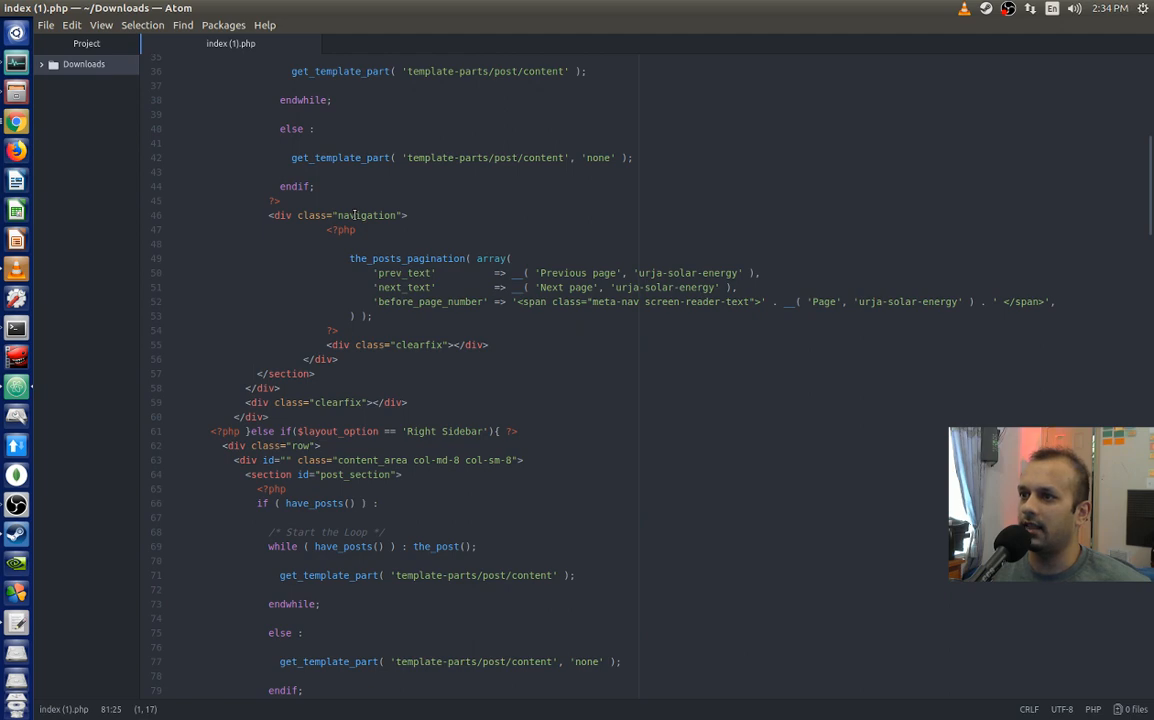
scroll(362, 215, down, 10)
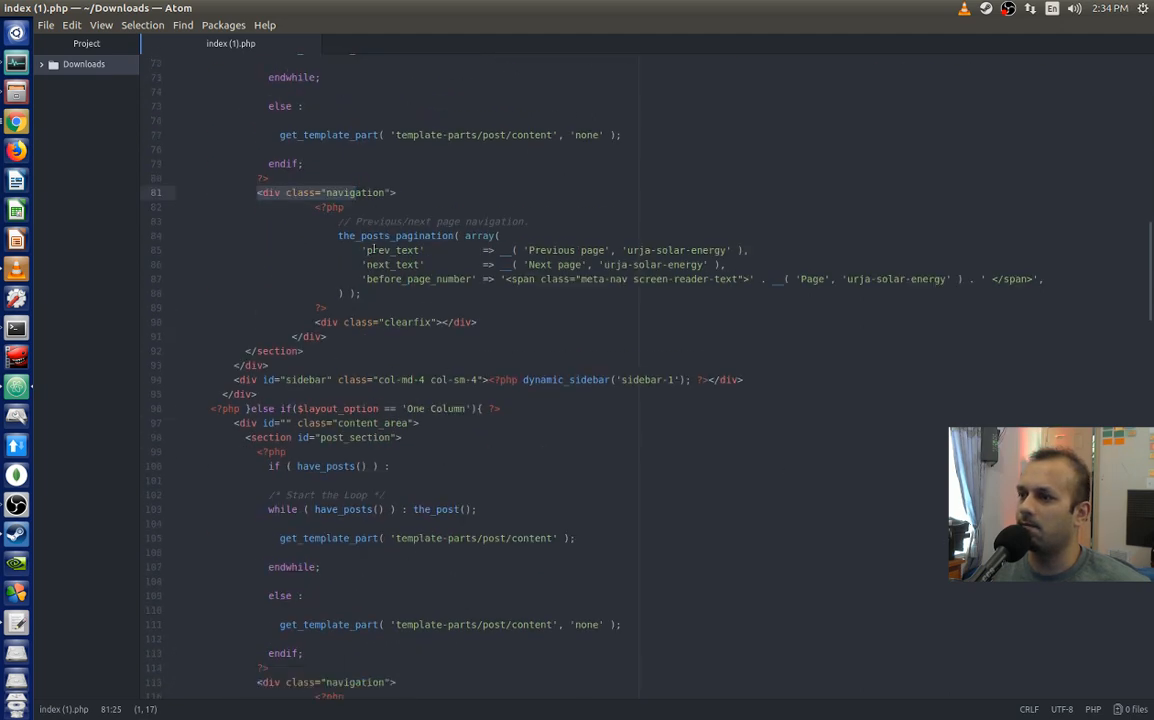
scroll(377, 245, up, 3)
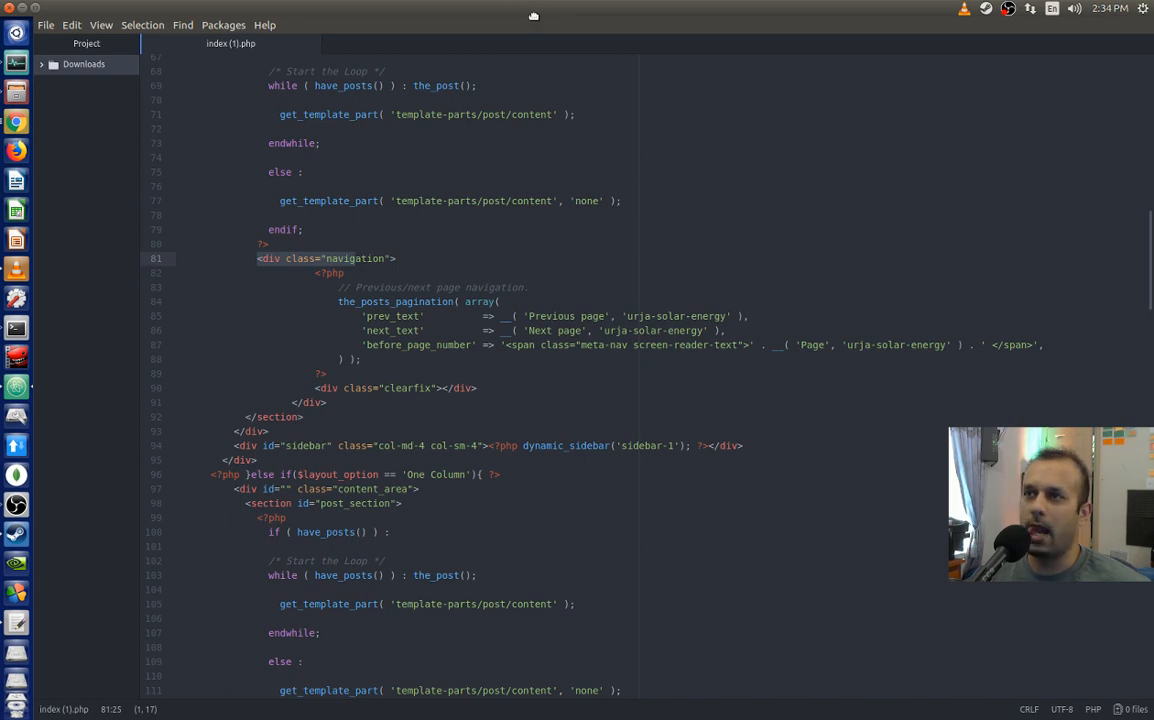
Step: Move the Atom window aside, close style (1).css in gedit, and bring the Chrome window into view
drag(533, 16, 449, 125)
click(147, 125)
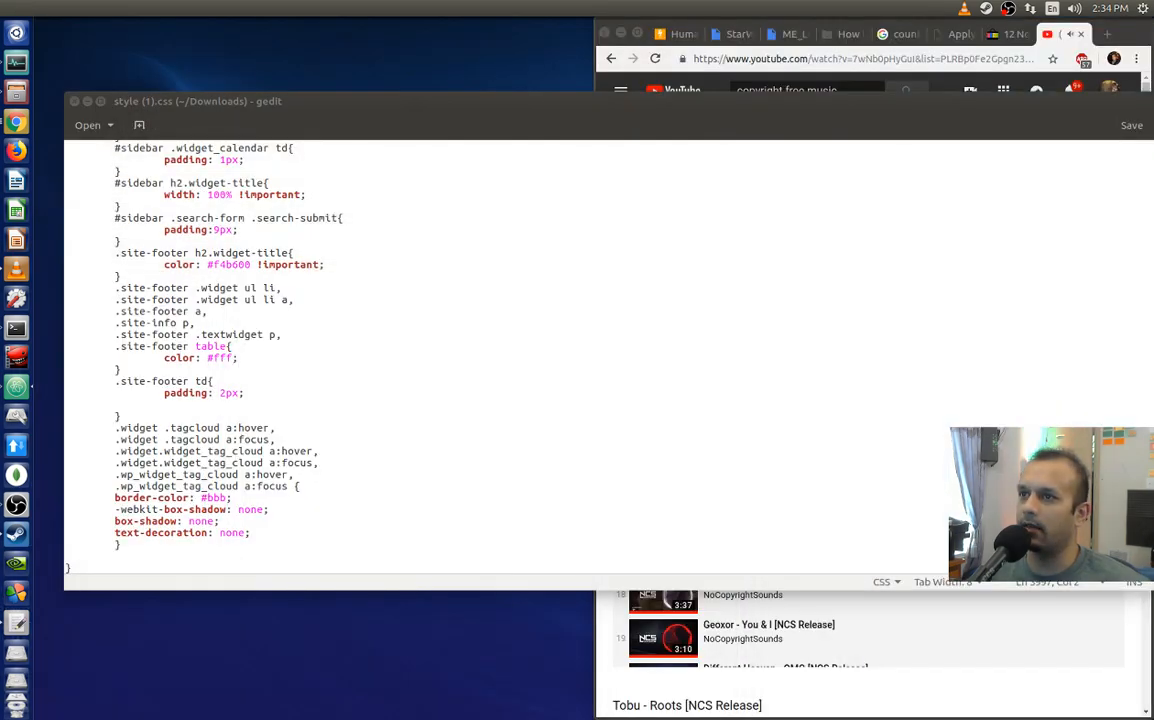
drag(2, 262, 757, 48)
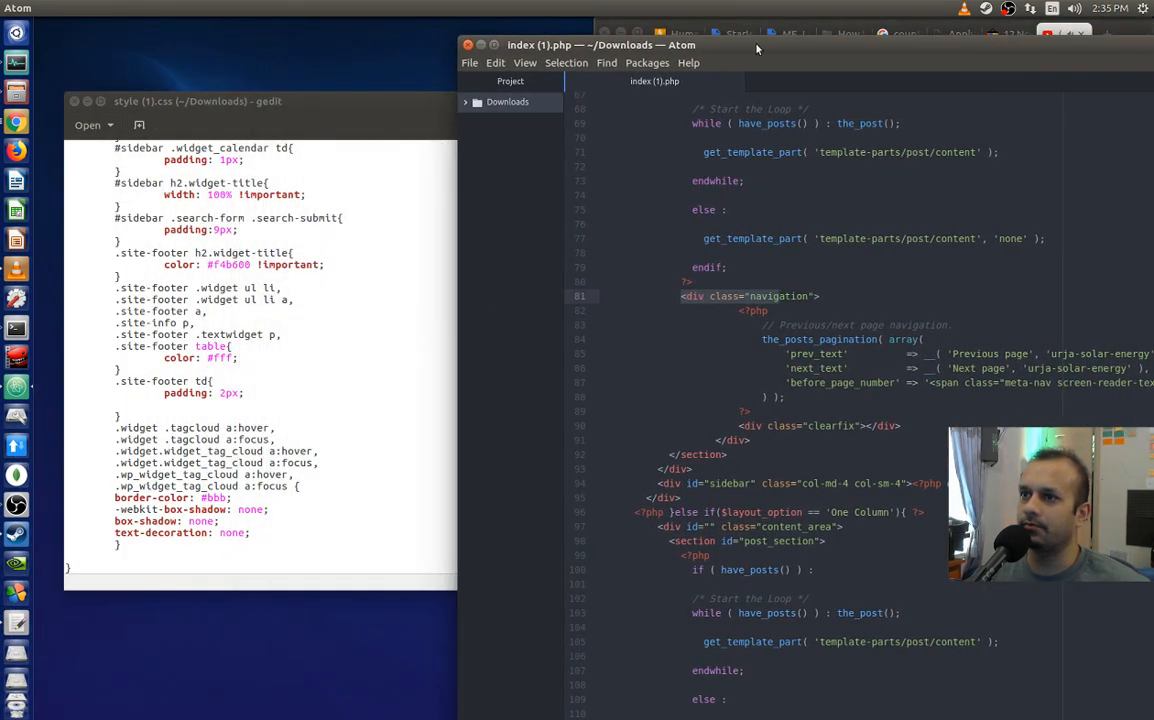
click(192, 104)
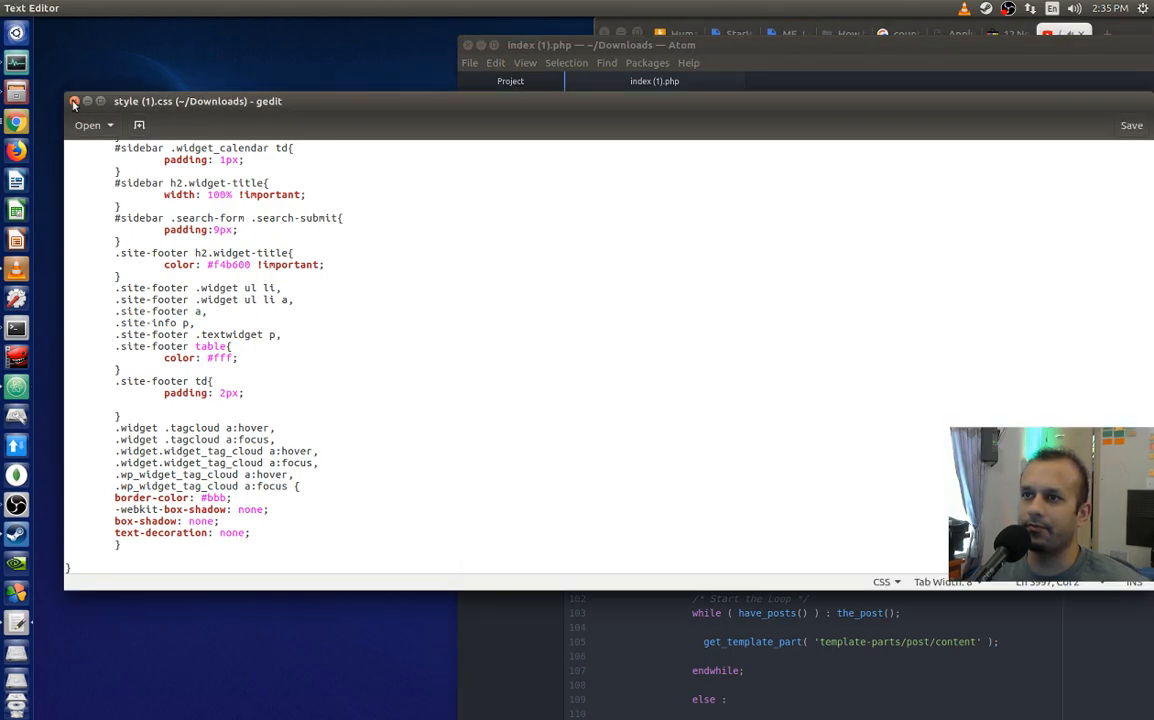
click(73, 102)
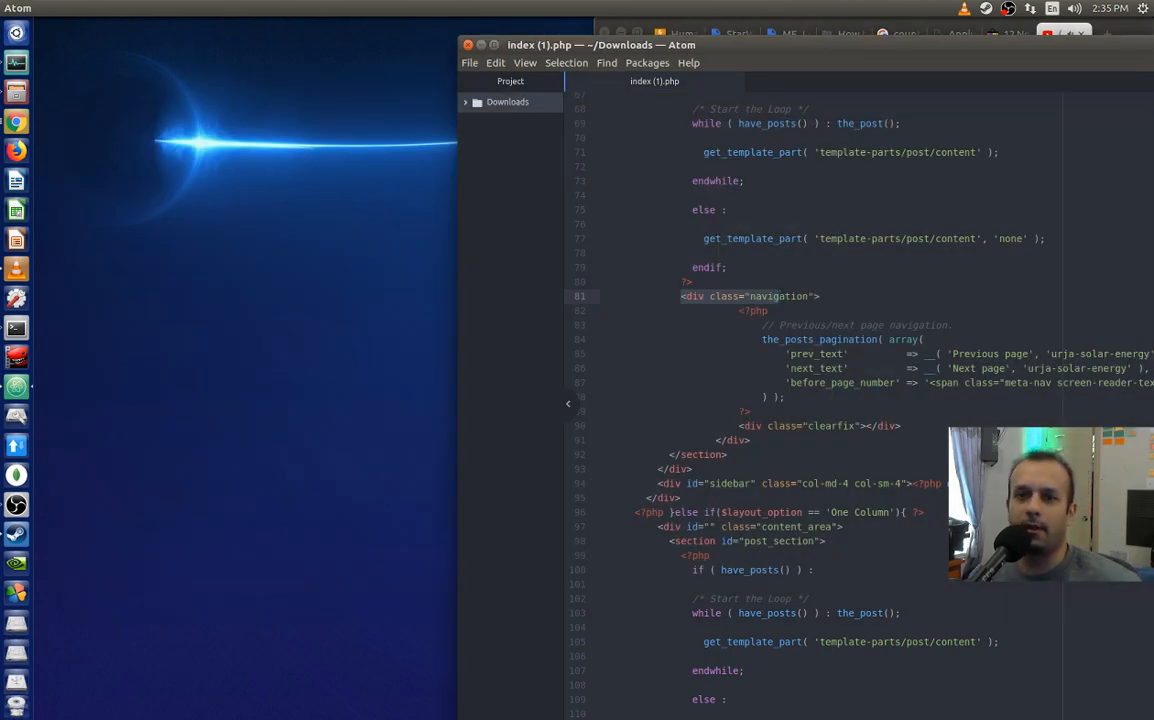
drag(2, 270, 680, 12)
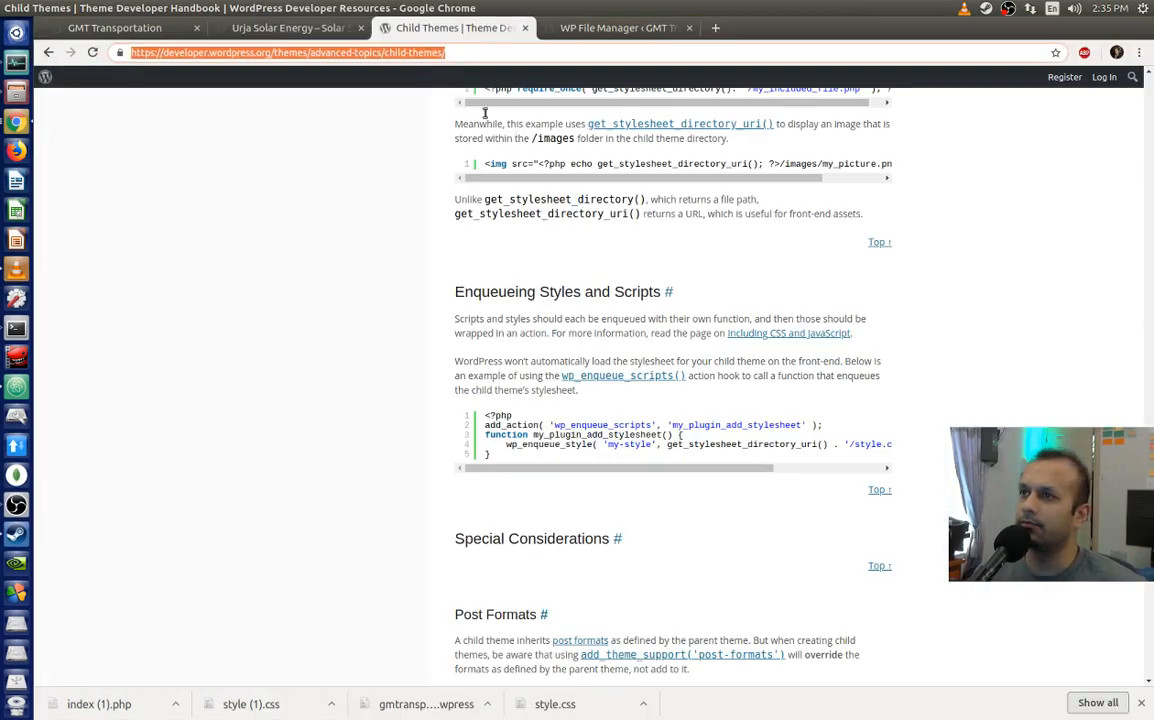
Step: Review the Urja Solar Energy demo's homepage from the header slider down through its services section
click(279, 27)
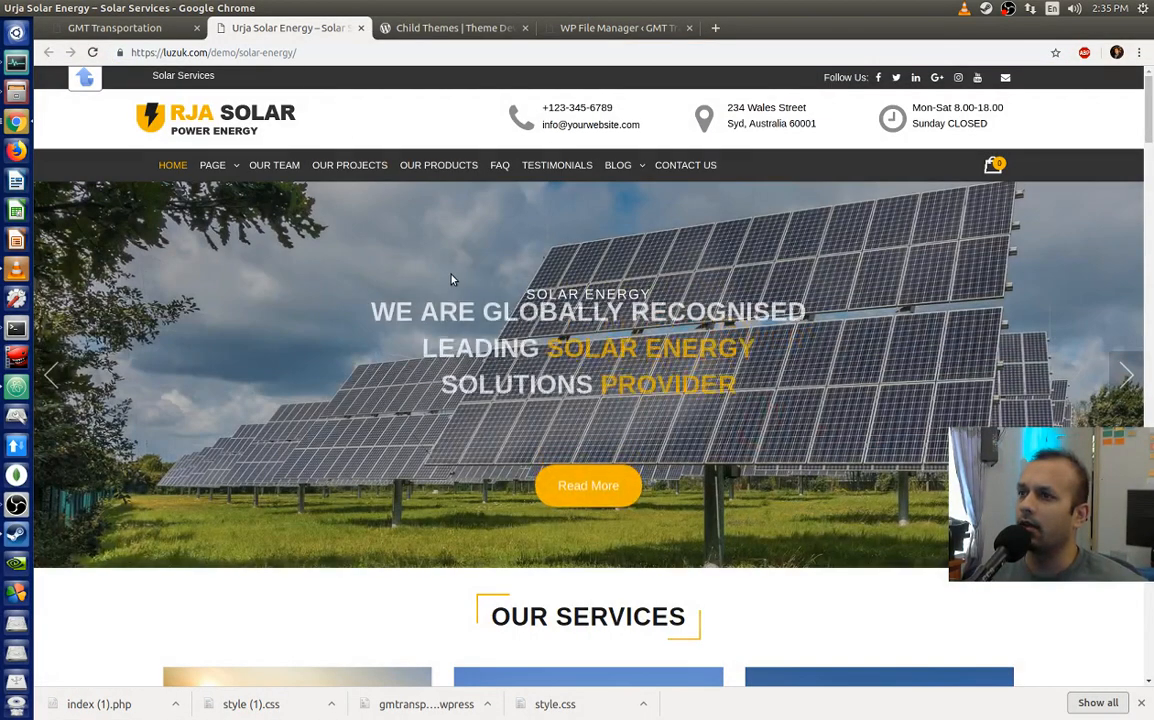
scroll(451, 280, down, 2)
scroll(451, 280, down, 6)
scroll(452, 285, up, 4)
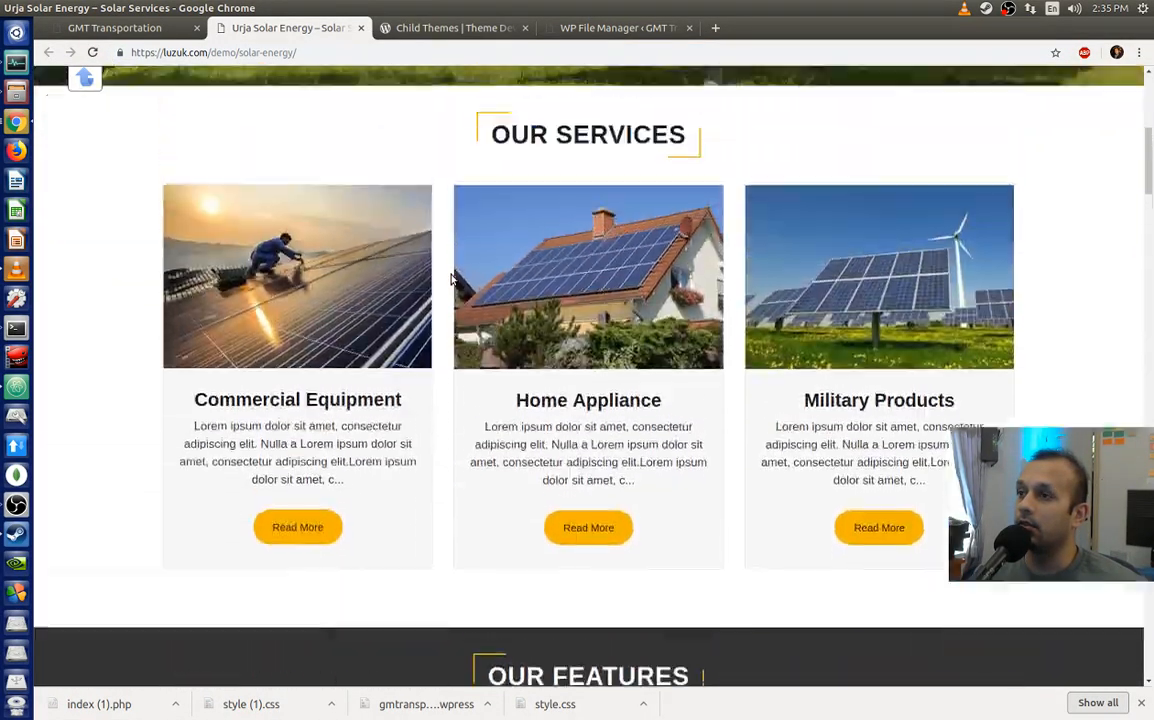
scroll(451, 288, up, 4)
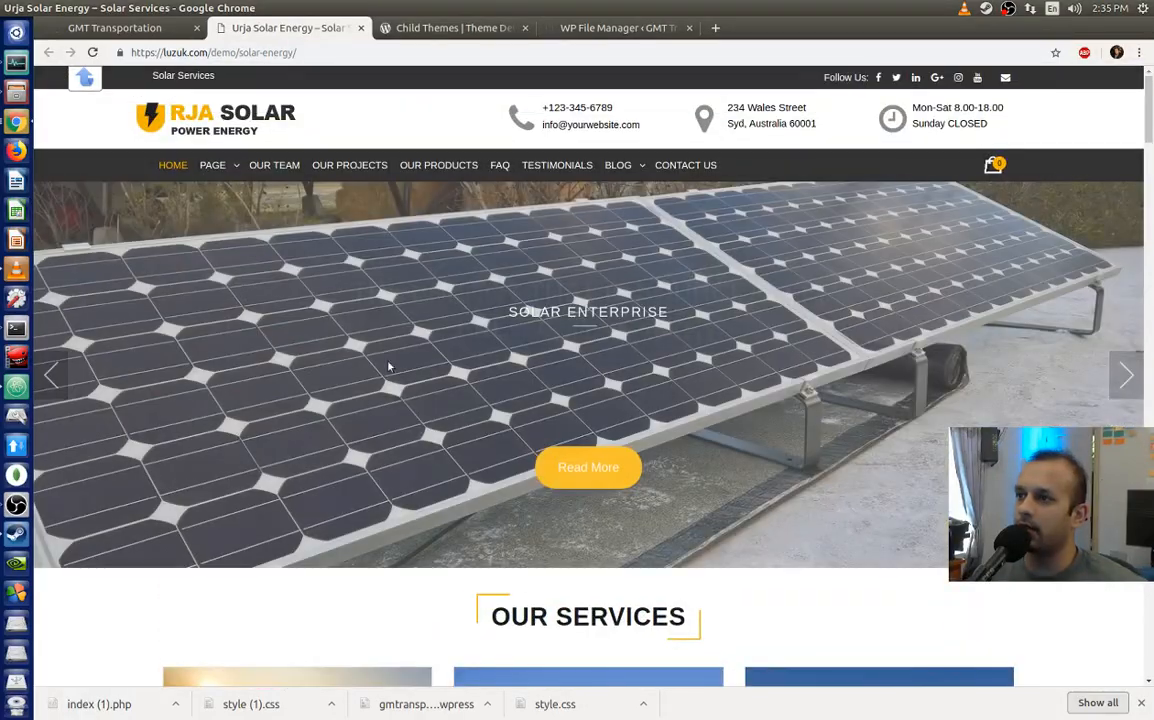
Step: Inspect the demo's slider area and examine the page's top-level sections, collapsing the main-container and ht-home-slider-section elements
right_click(389, 320)
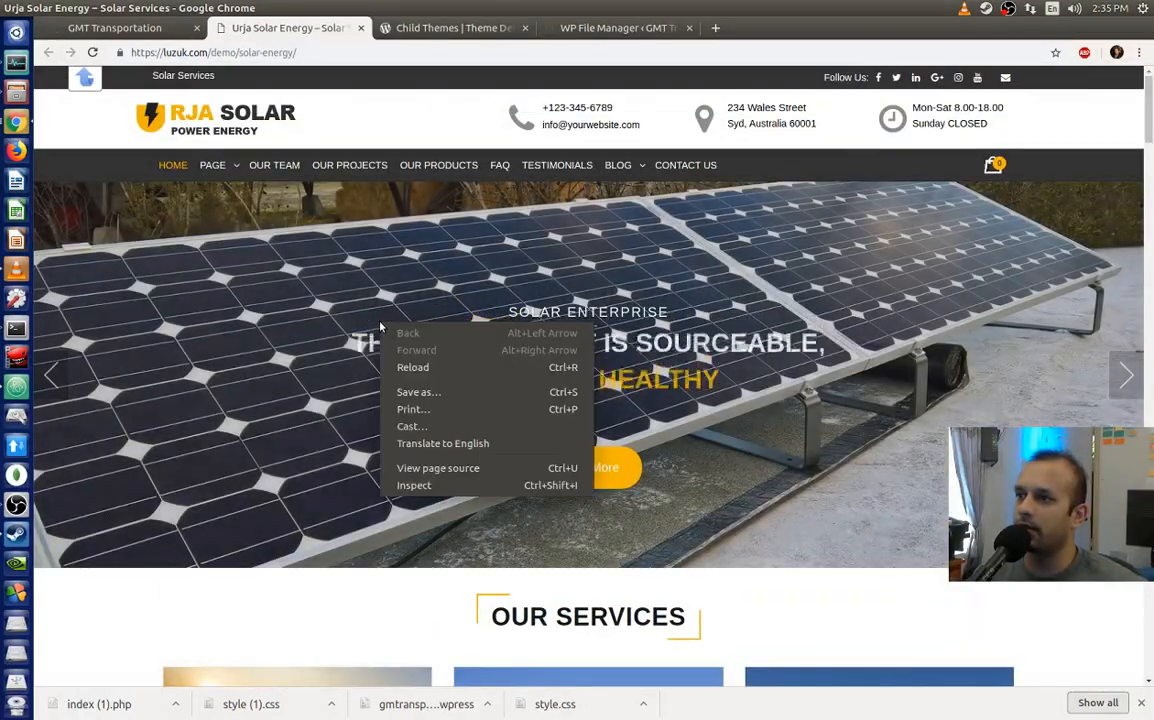
click(409, 486)
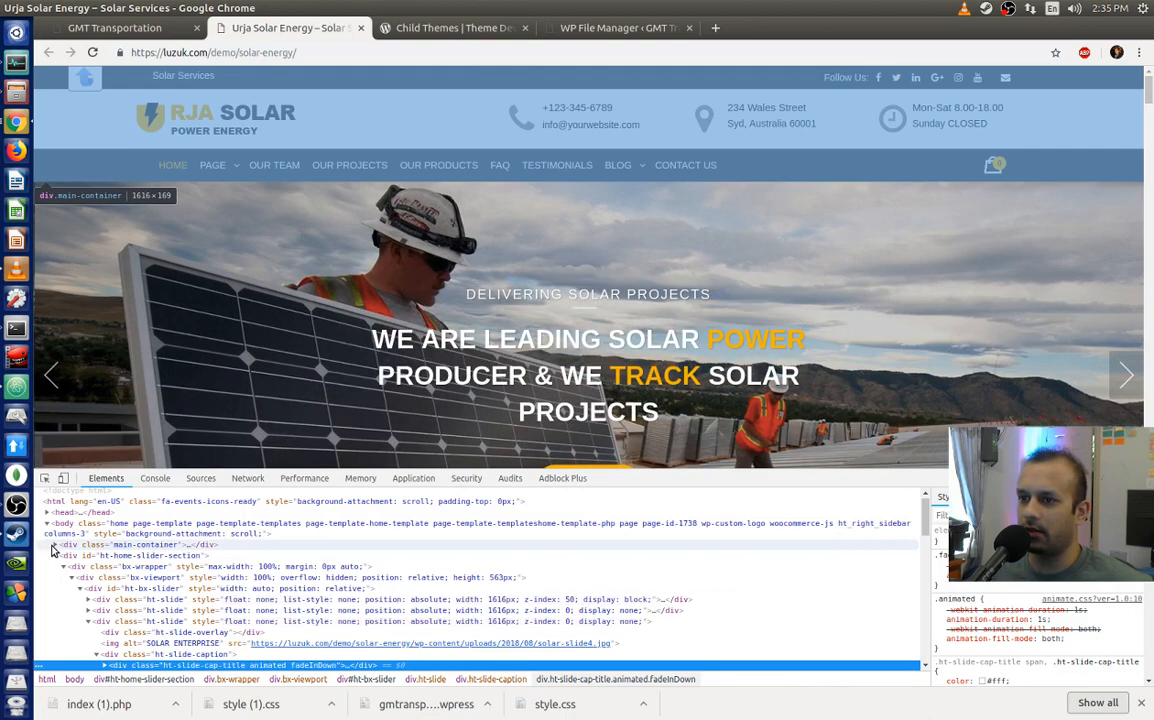
click(53, 547)
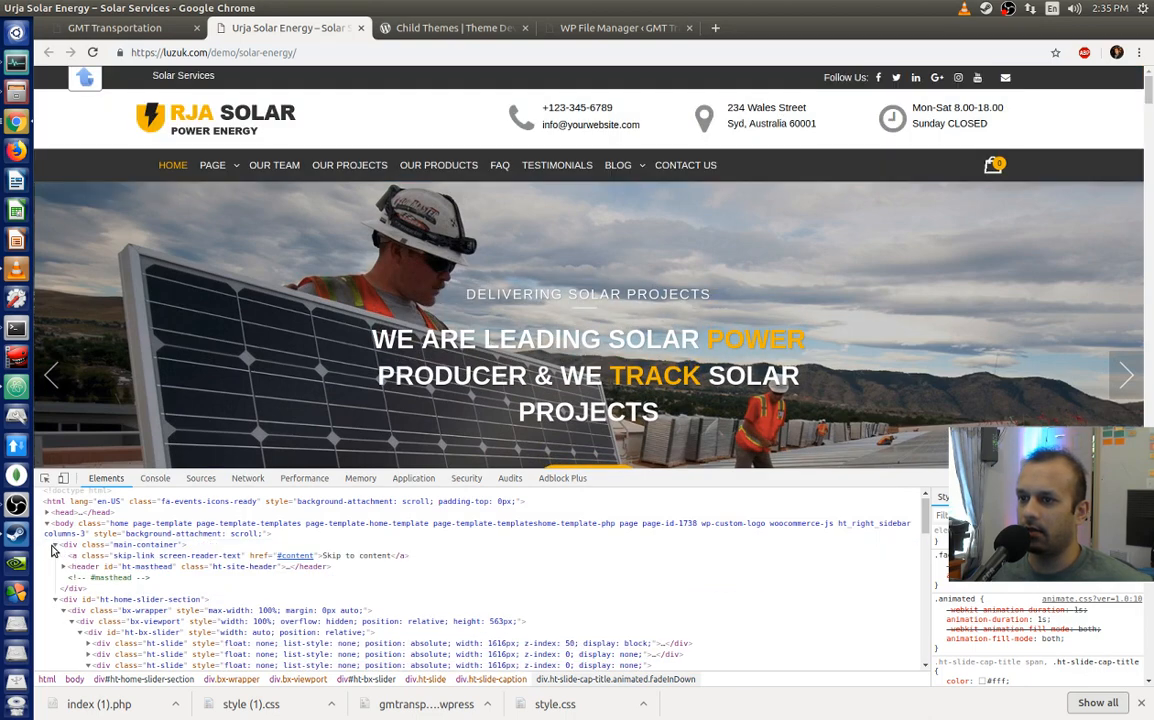
click(53, 547)
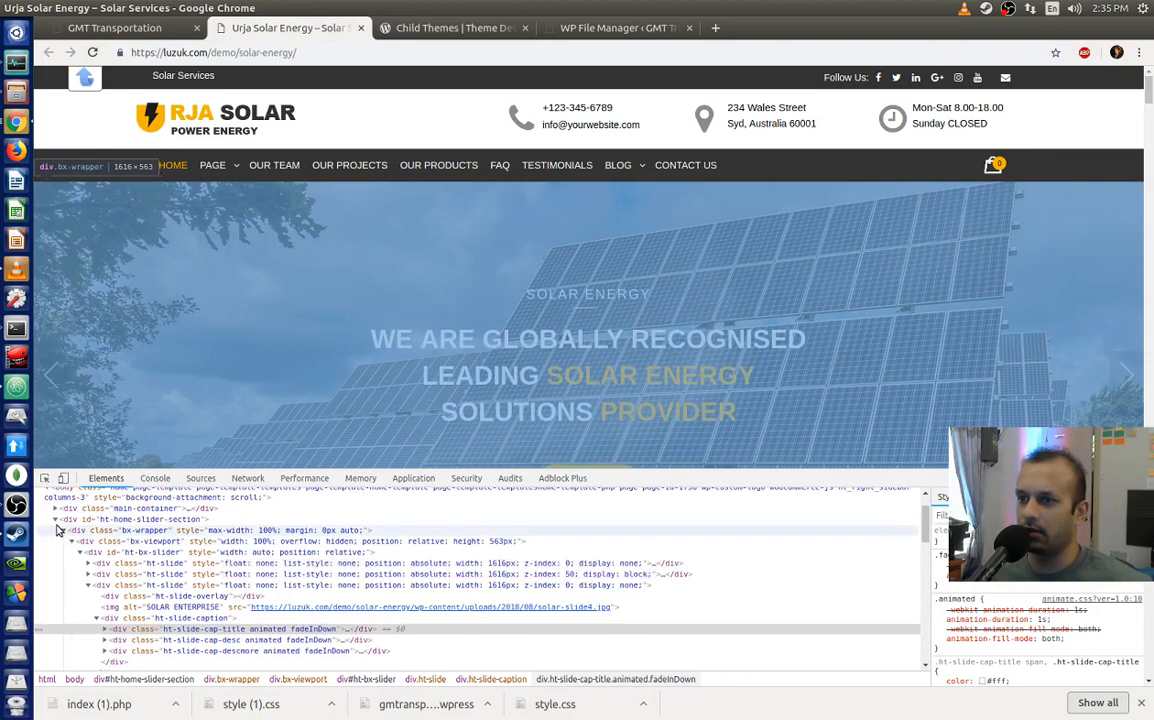
click(56, 520)
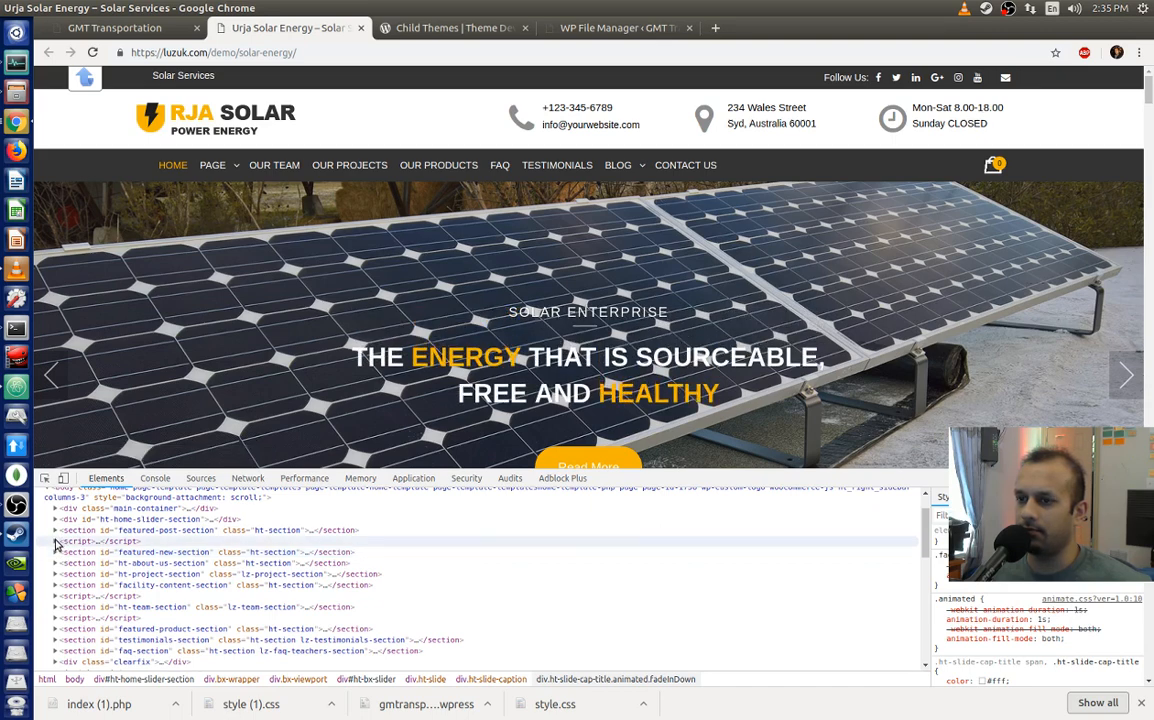
click(56, 542)
click(56, 542)
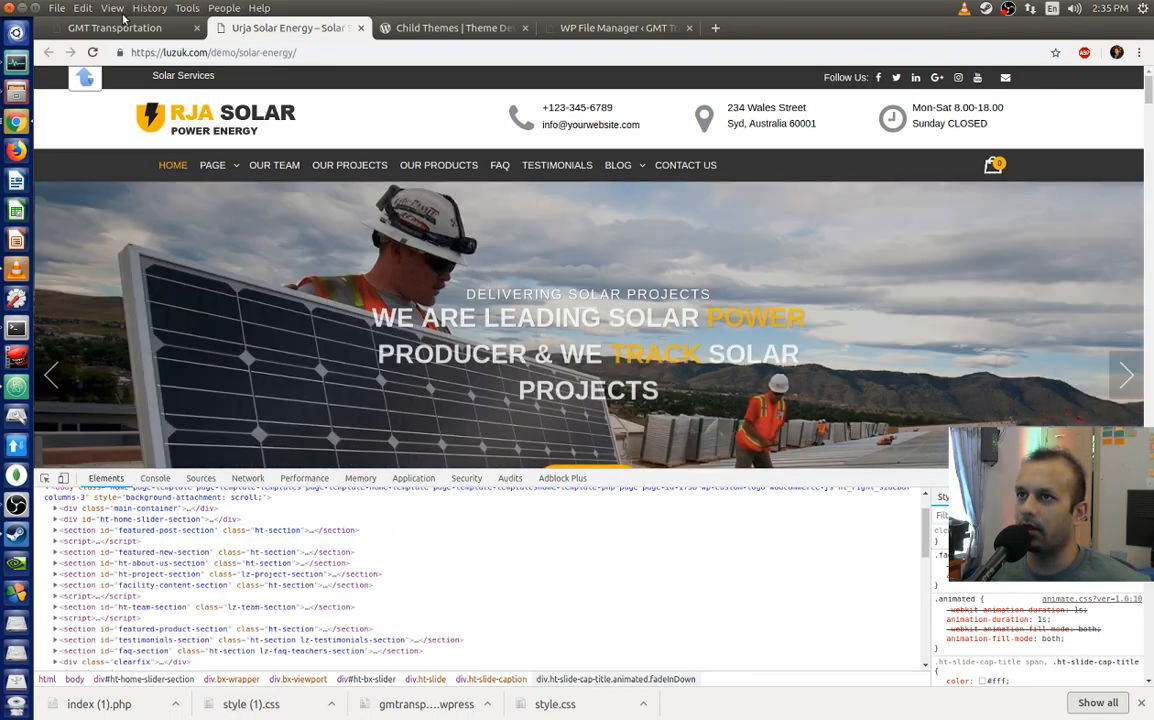
Step: Switch to the GMT Transportation homepage, inspect the limousine slider image, and enlarge the developer tools pane
click(112, 10)
click(122, 28)
click(124, 28)
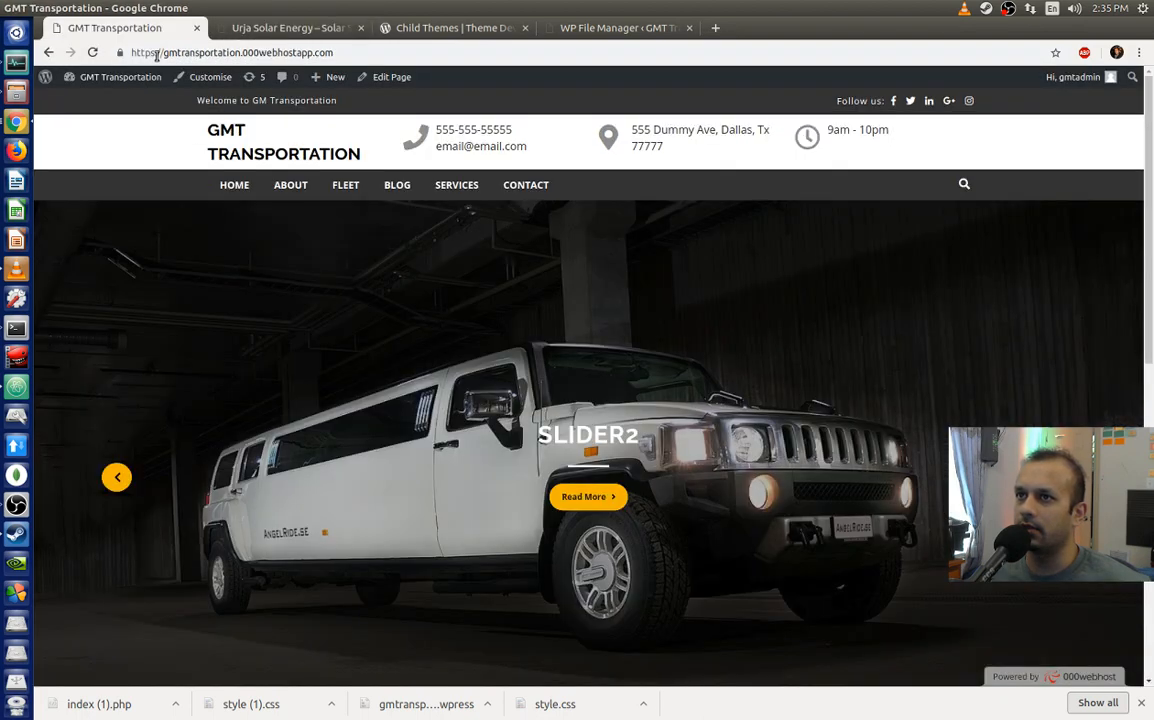
scroll(452, 290, down, 5)
scroll(450, 320, up, 2)
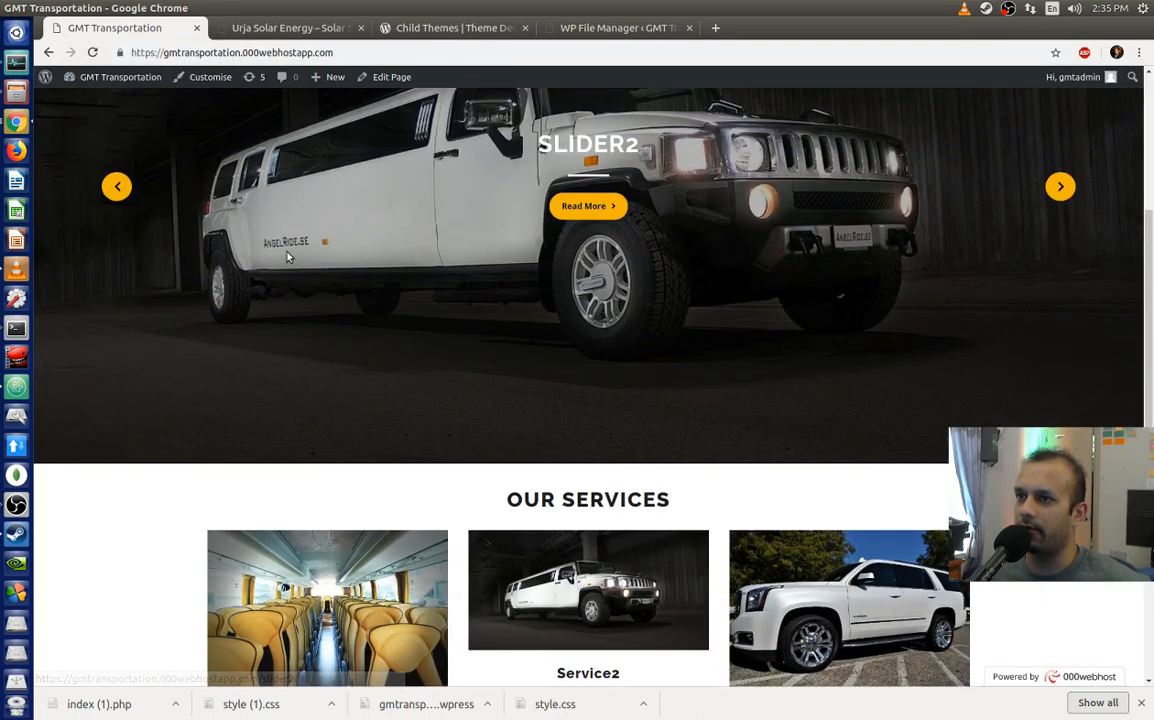
right_click(245, 284)
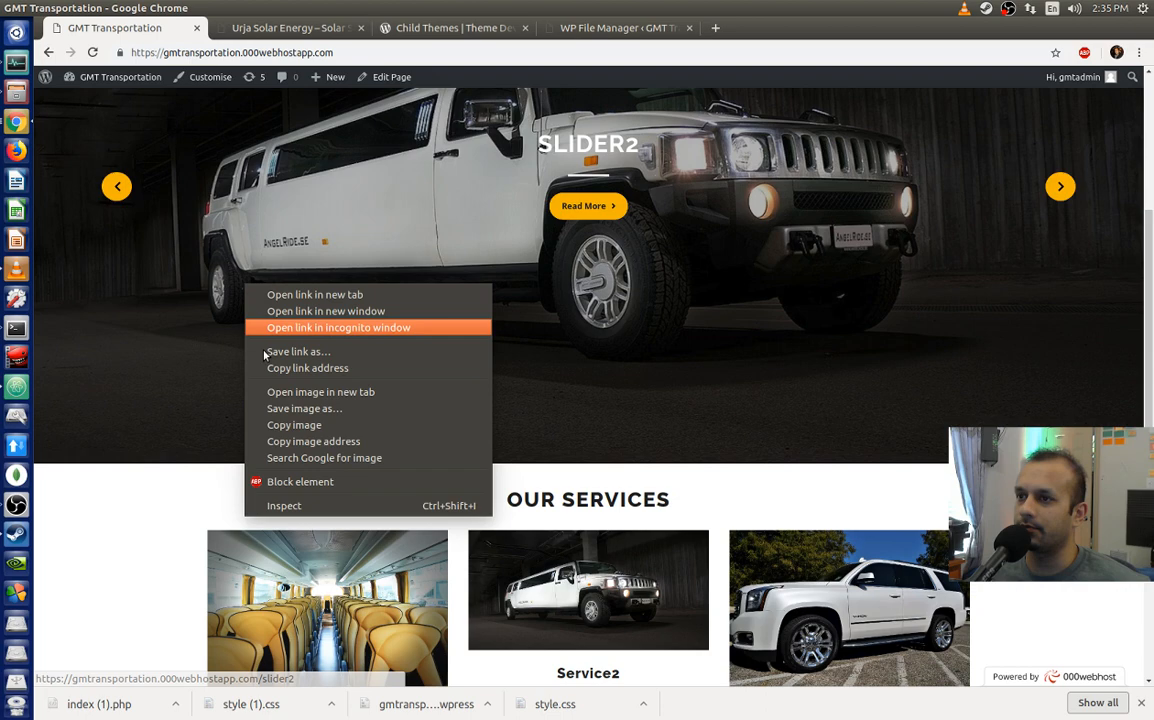
click(265, 505)
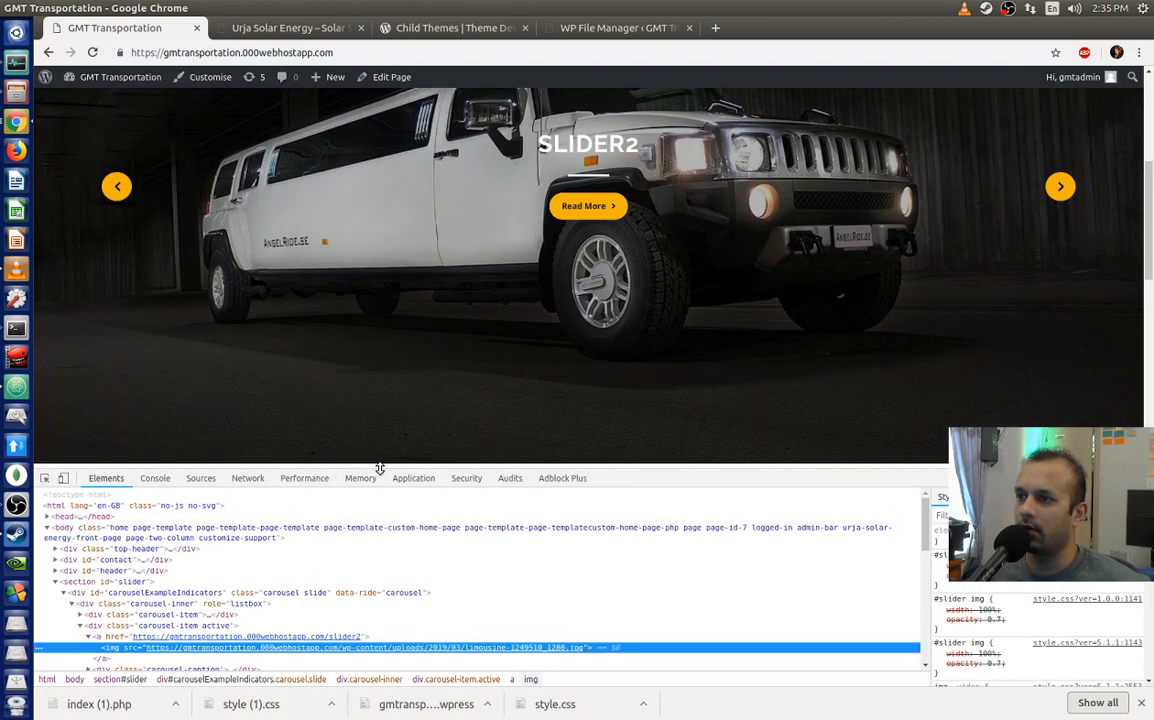
drag(380, 468, 399, 370)
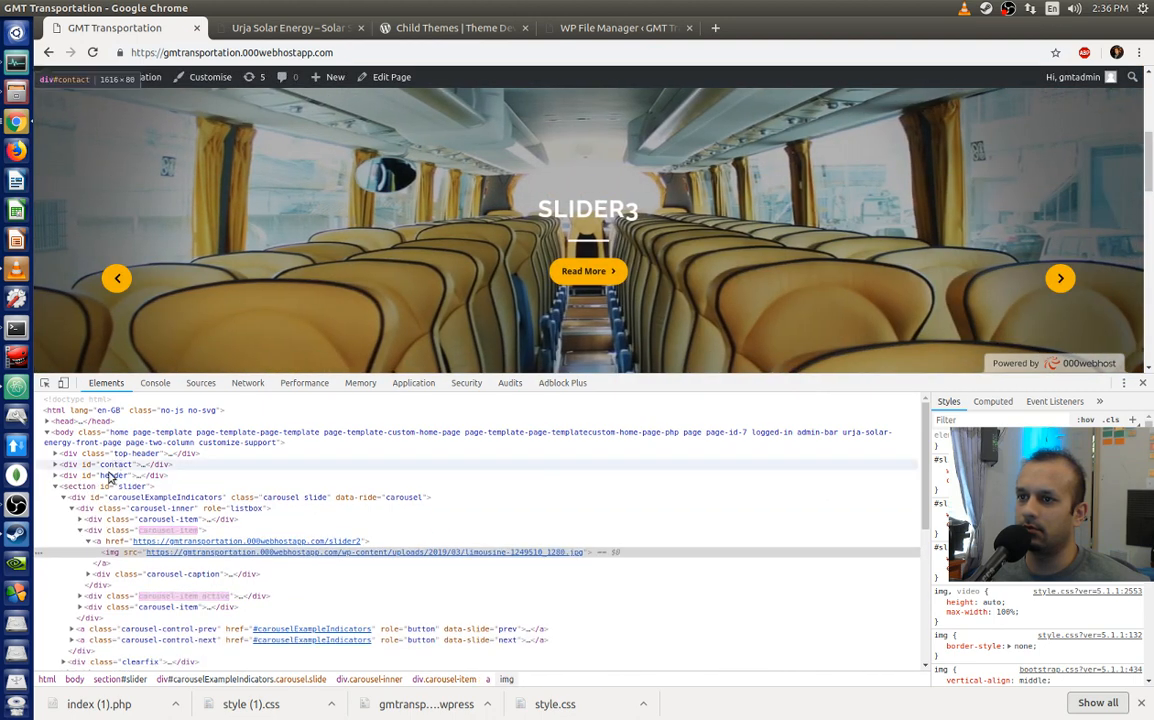
Step: Examine the GMT Transportation page's top-level elements, expanding and collapsing the head element and the header div
scroll(268, 354, up, 2)
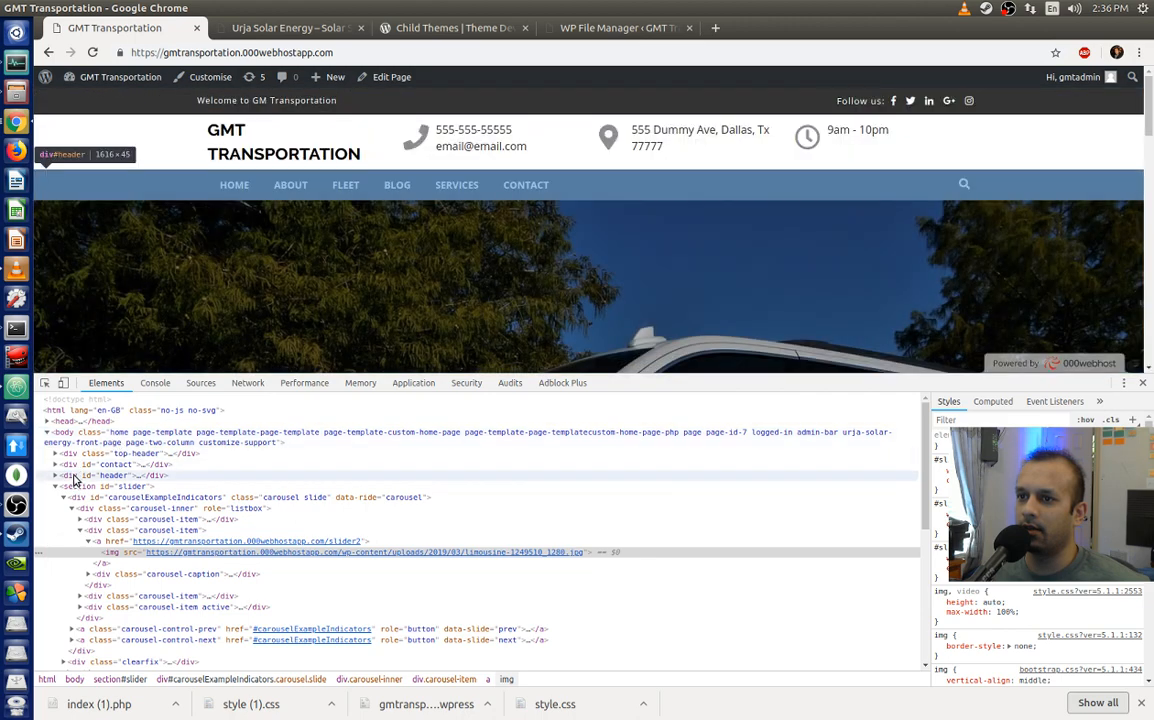
scroll(85, 490, down, 3)
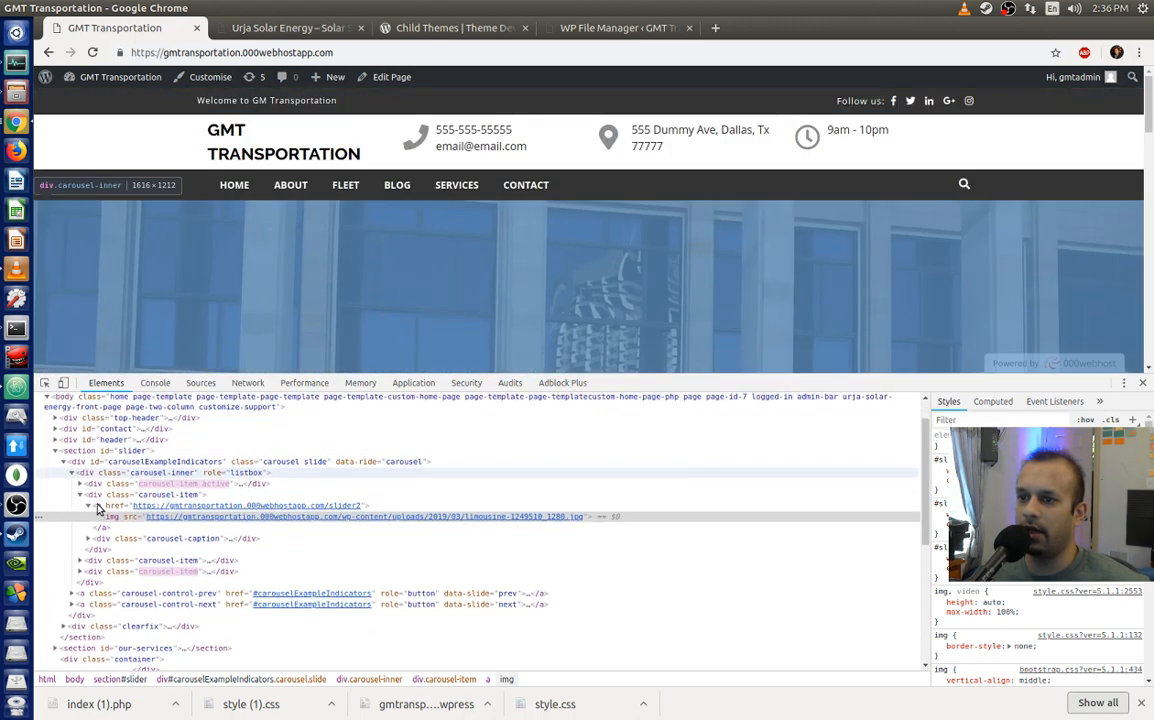
scroll(97, 509, down, 2)
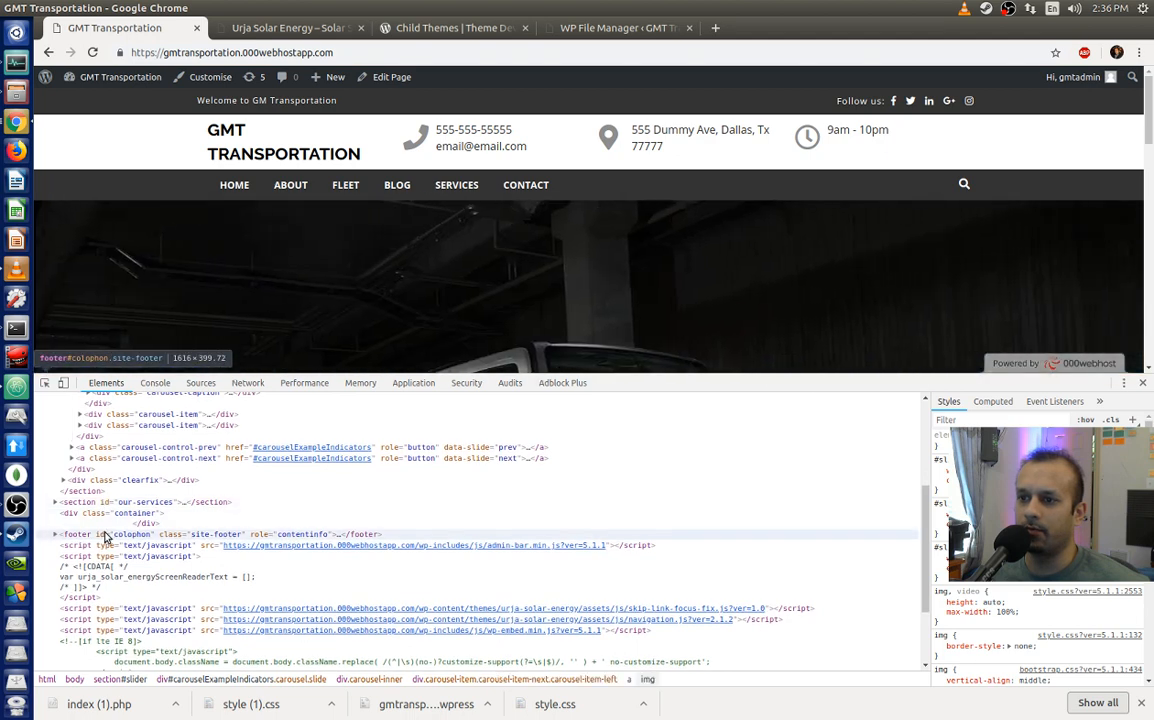
scroll(110, 482, up, 3)
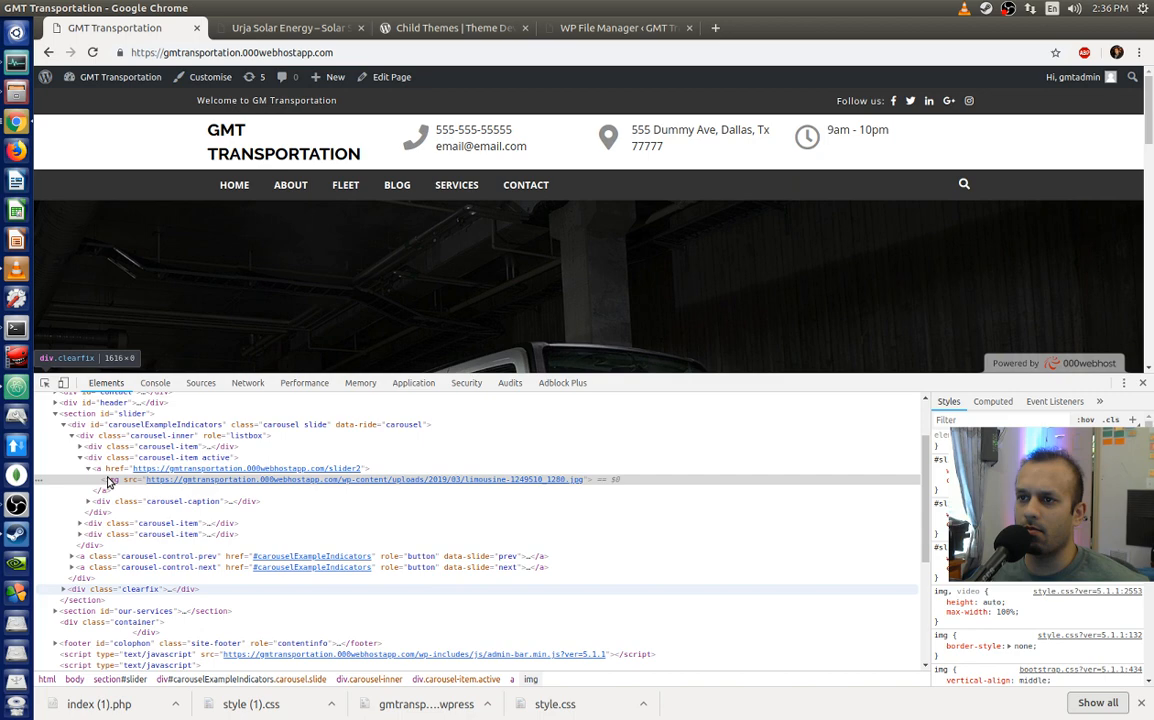
scroll(110, 482, up, 2)
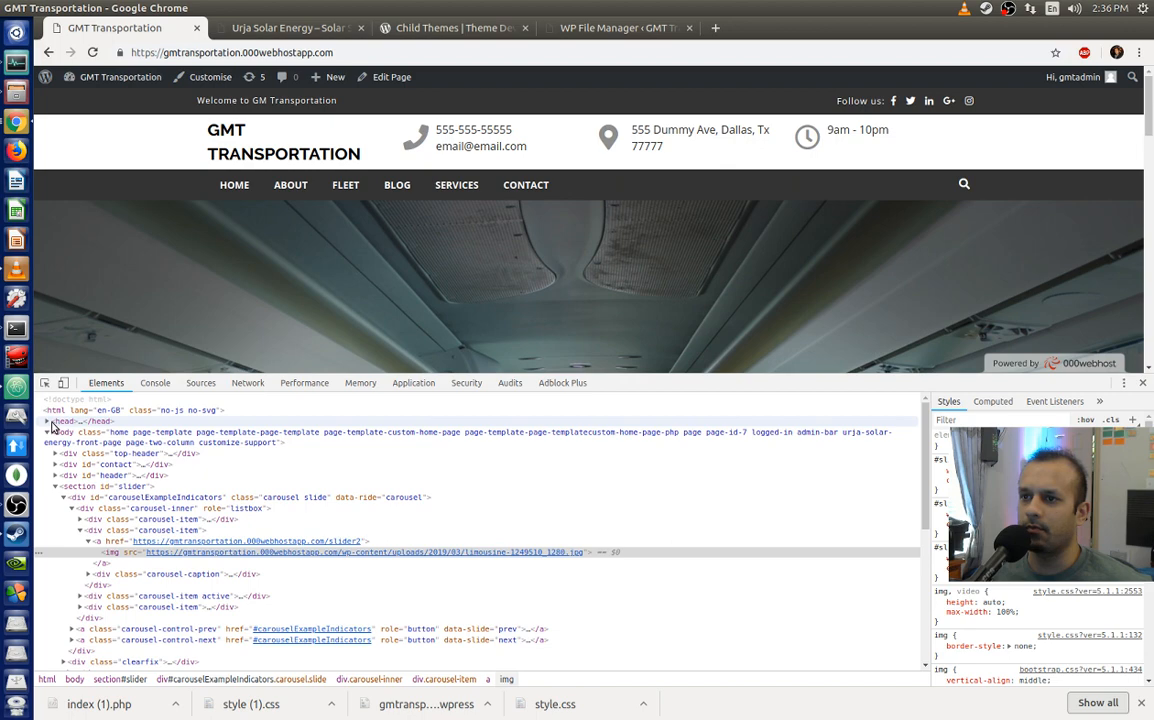
click(48, 421)
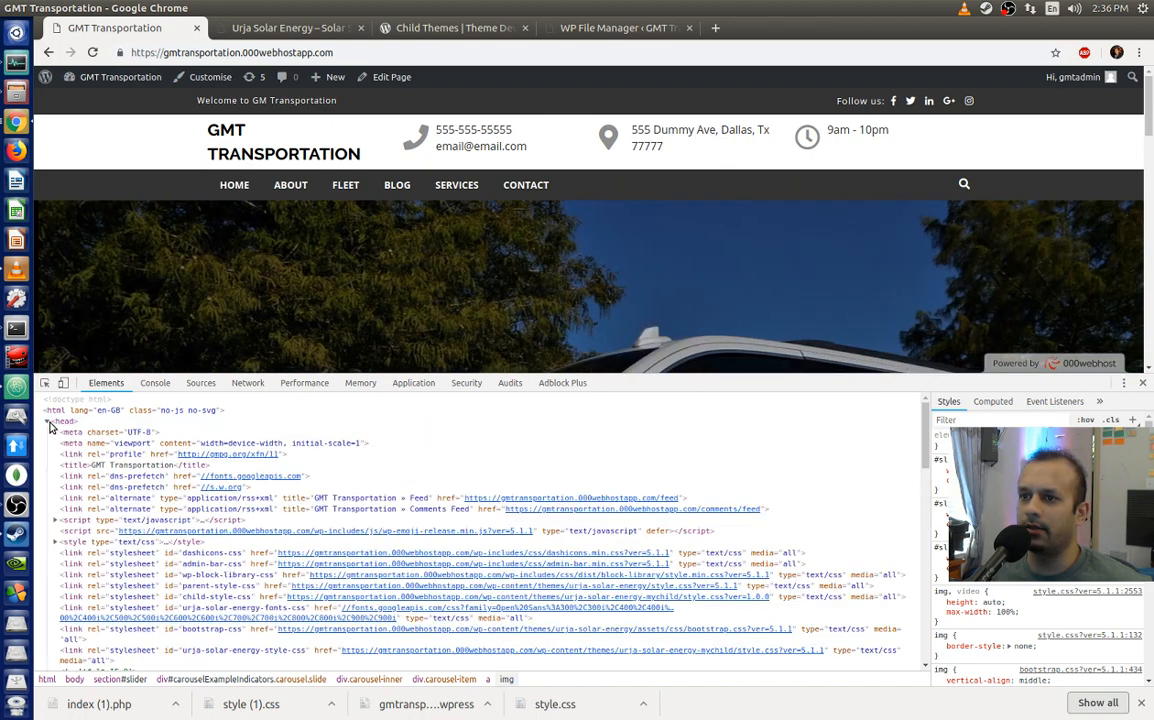
click(48, 421)
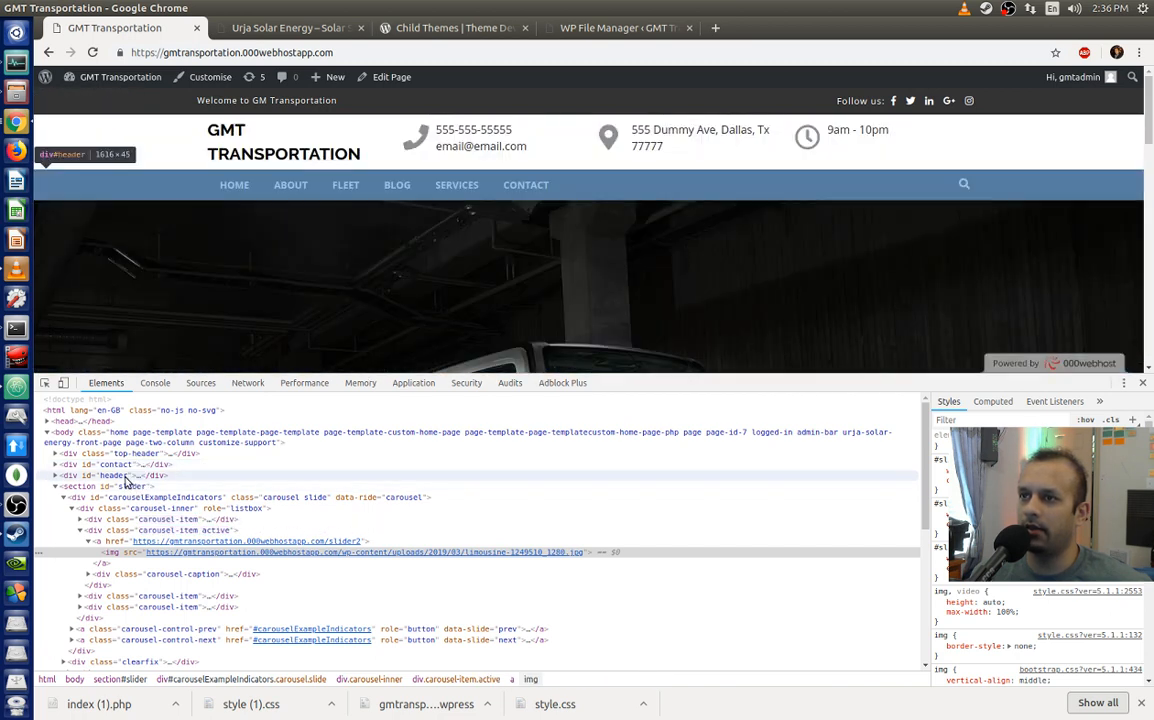
click(55, 477)
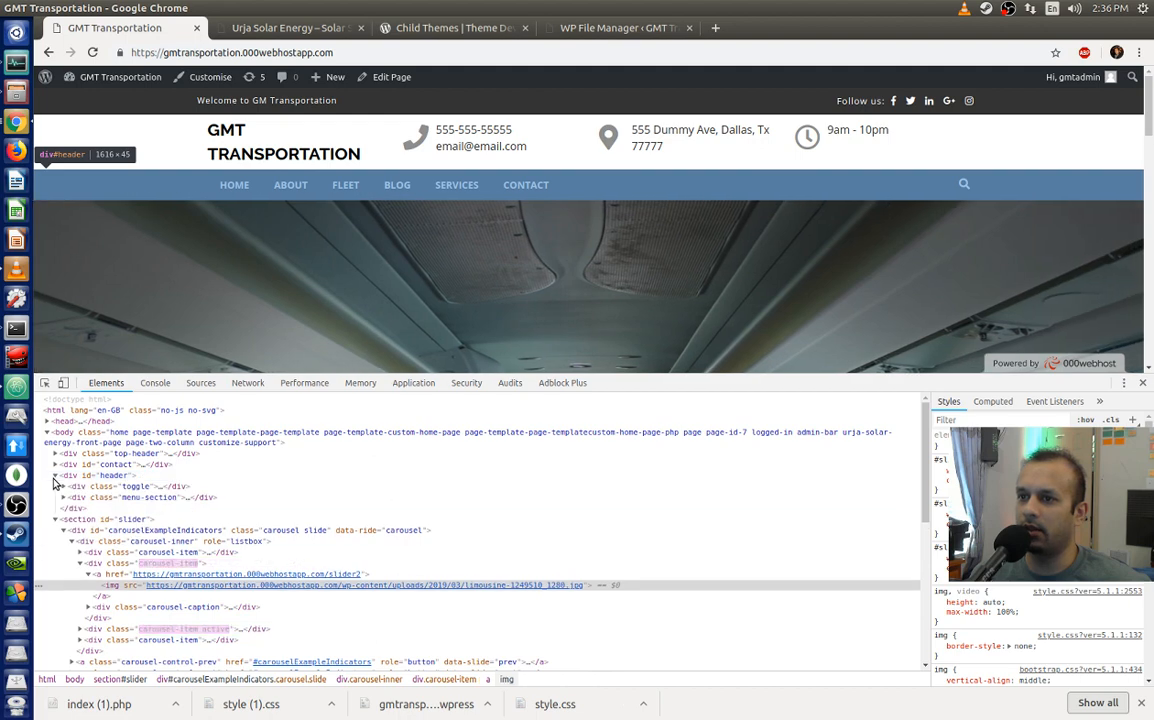
click(55, 476)
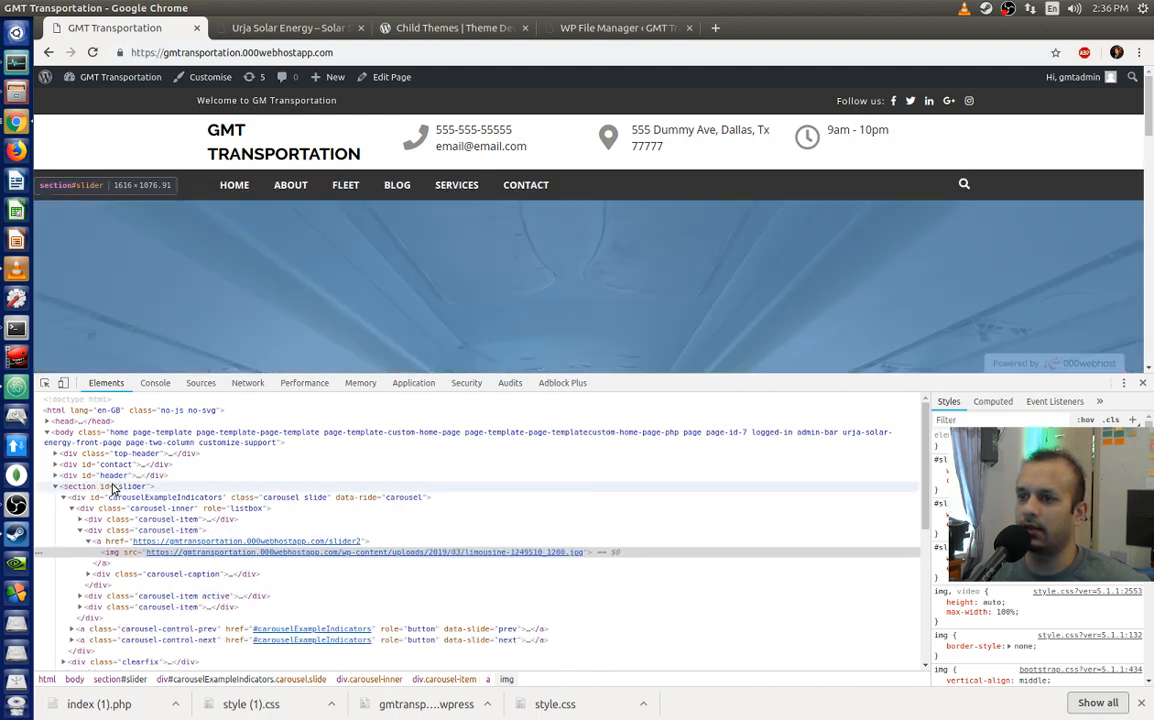
Step: Examine the slider section's carousel markup, expanding carousel-caption, and review the remaining page code through to the closing html tag
scroll(113, 489, down, 3)
scroll(118, 475, up, 2)
scroll(167, 288, down, 10)
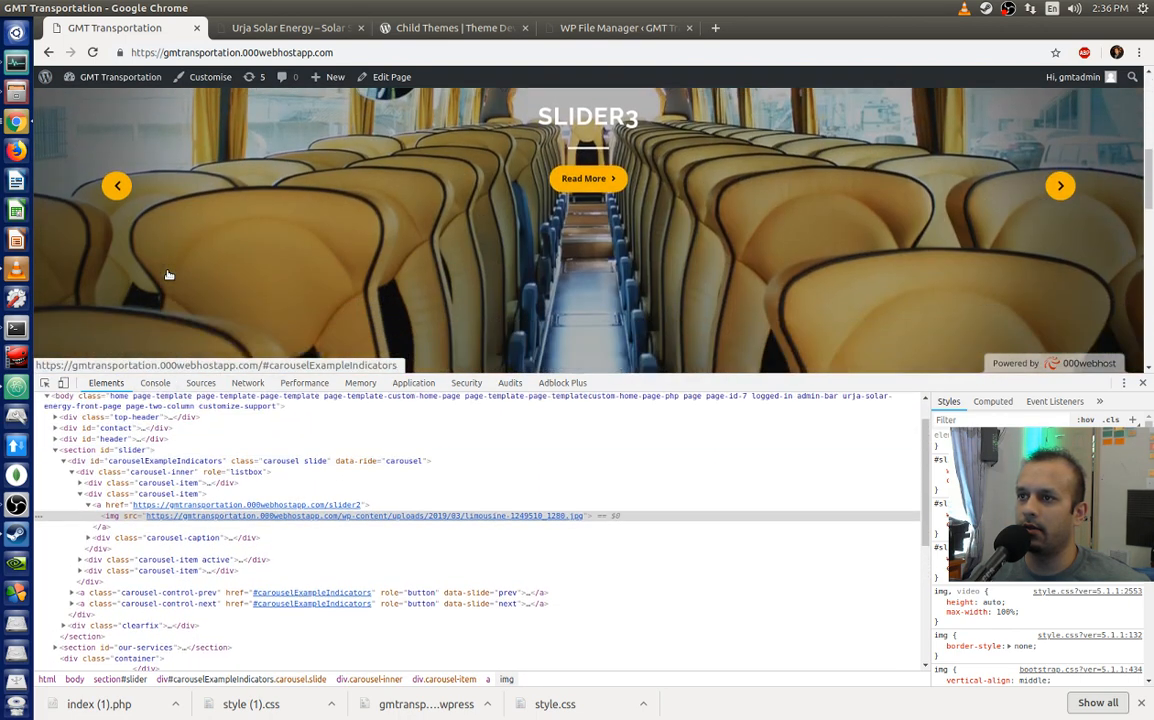
scroll(169, 275, down, 5)
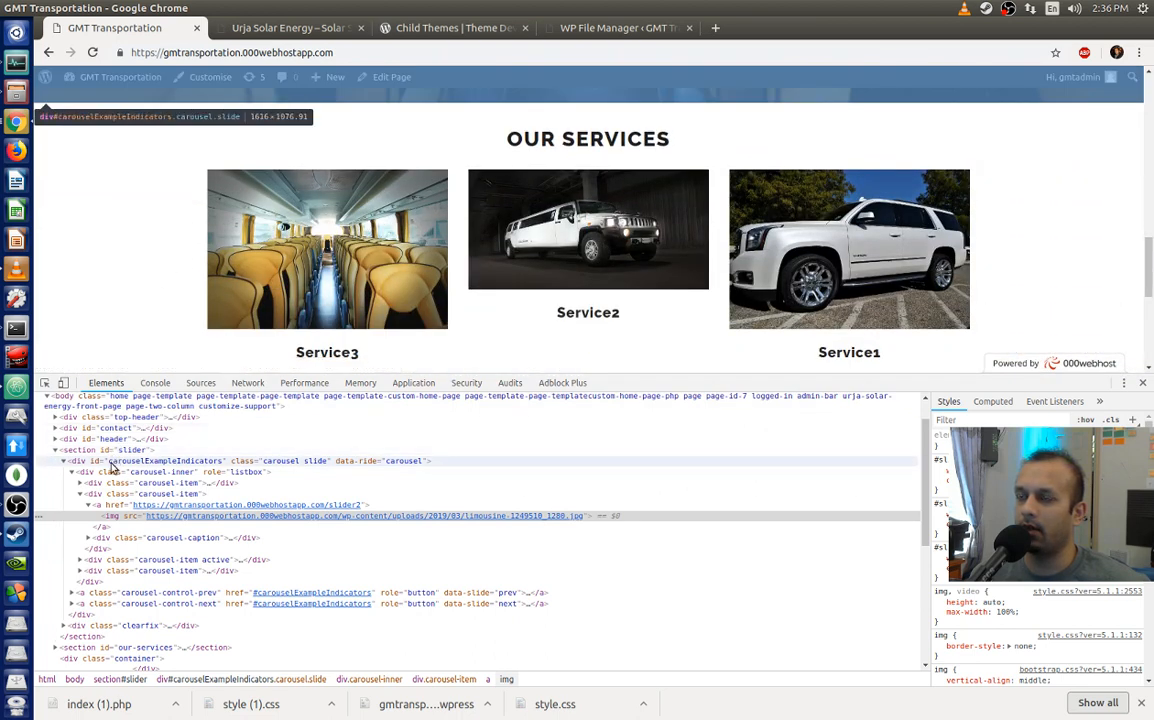
click(61, 462)
click(61, 462)
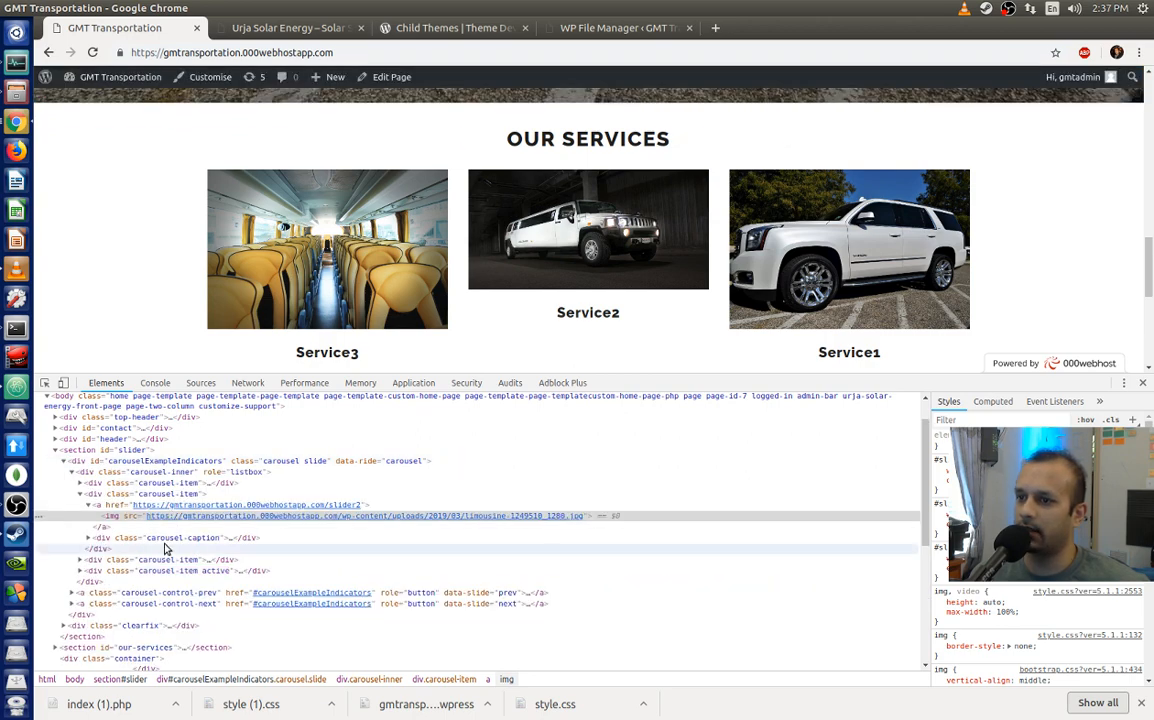
scroll(166, 548, down, 1)
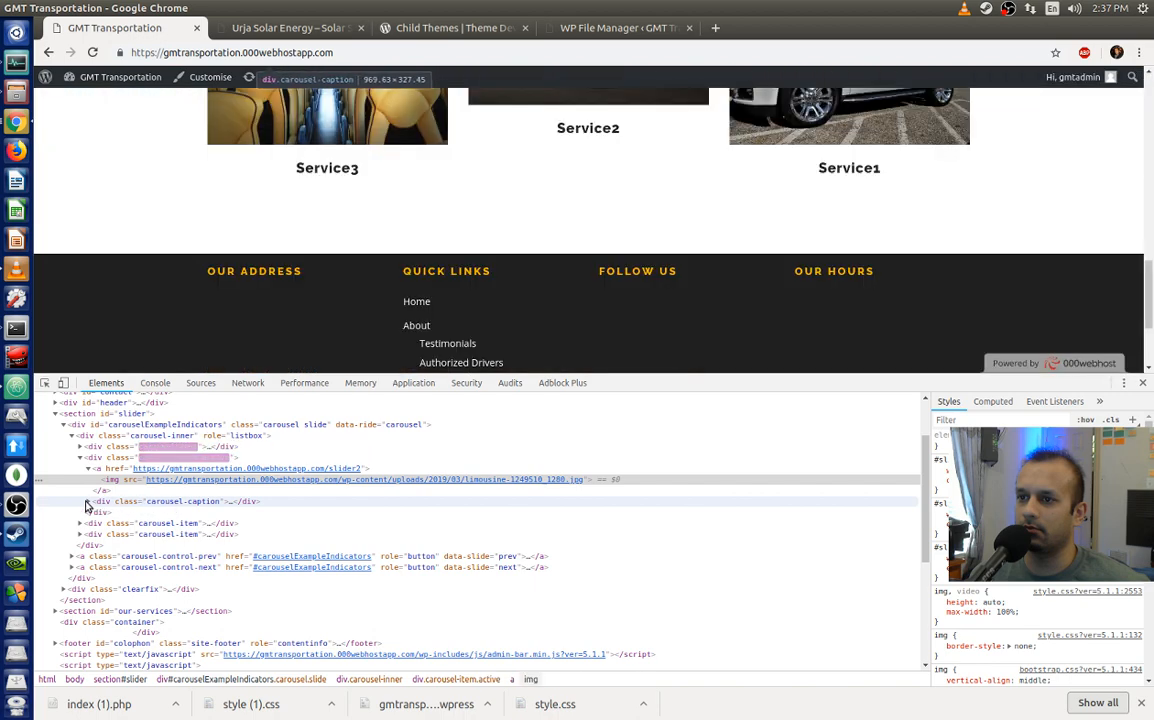
click(89, 501)
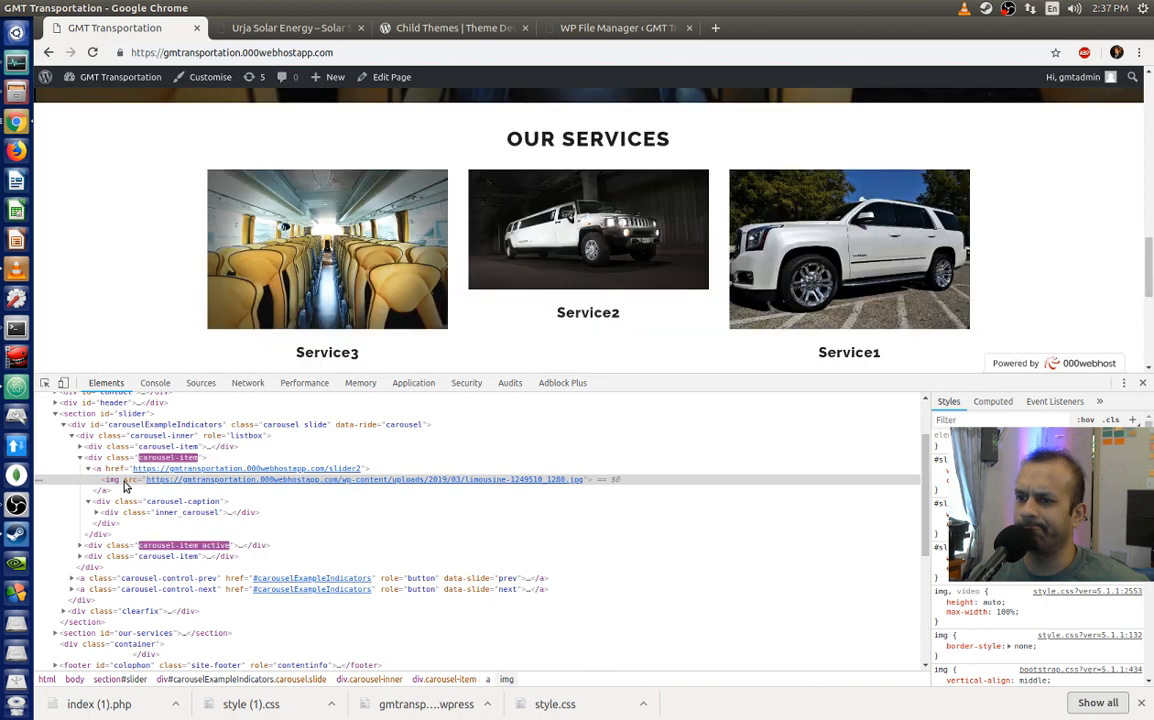
scroll(137, 492, down, 1)
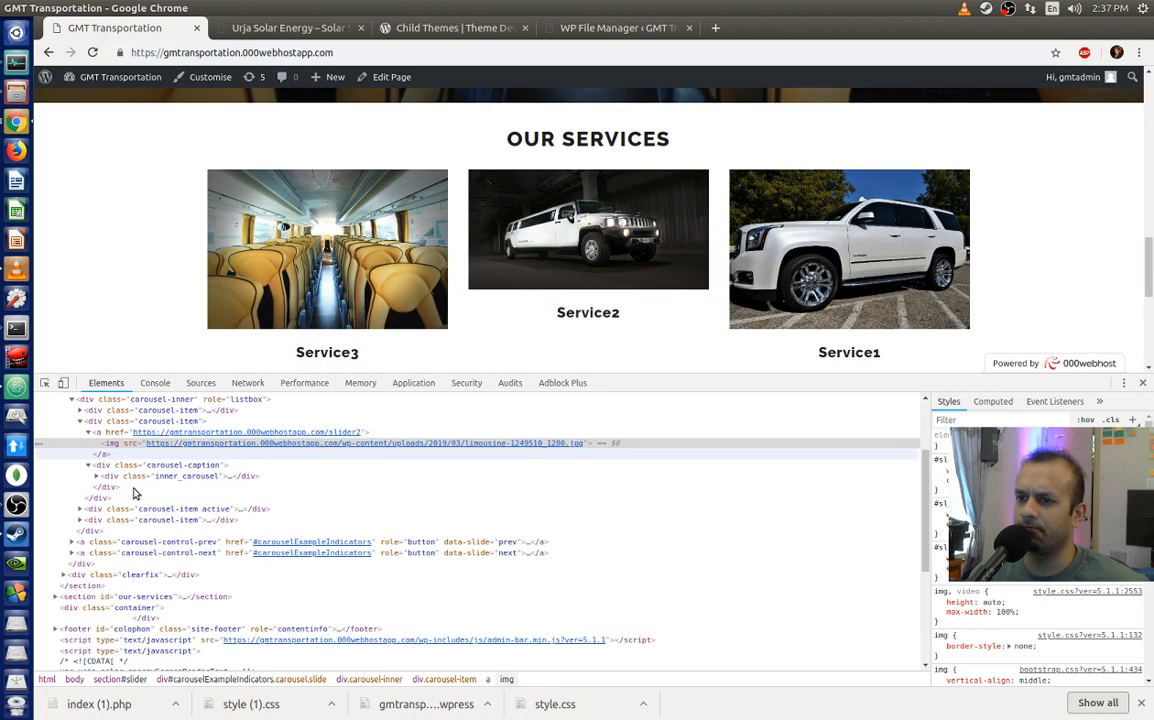
scroll(137, 492, down, 6)
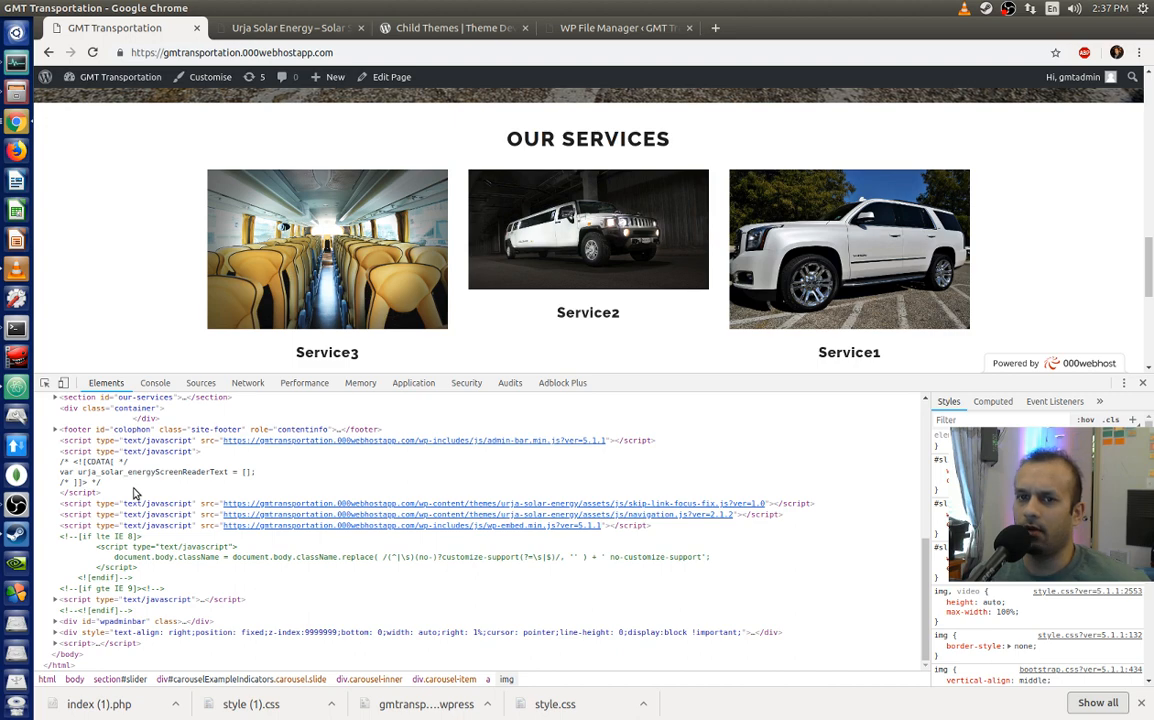
Step: Switch to index (1).php in Atom and examine the navigation divs in the Right Sidebar layout and the layout above it
click(422, 33)
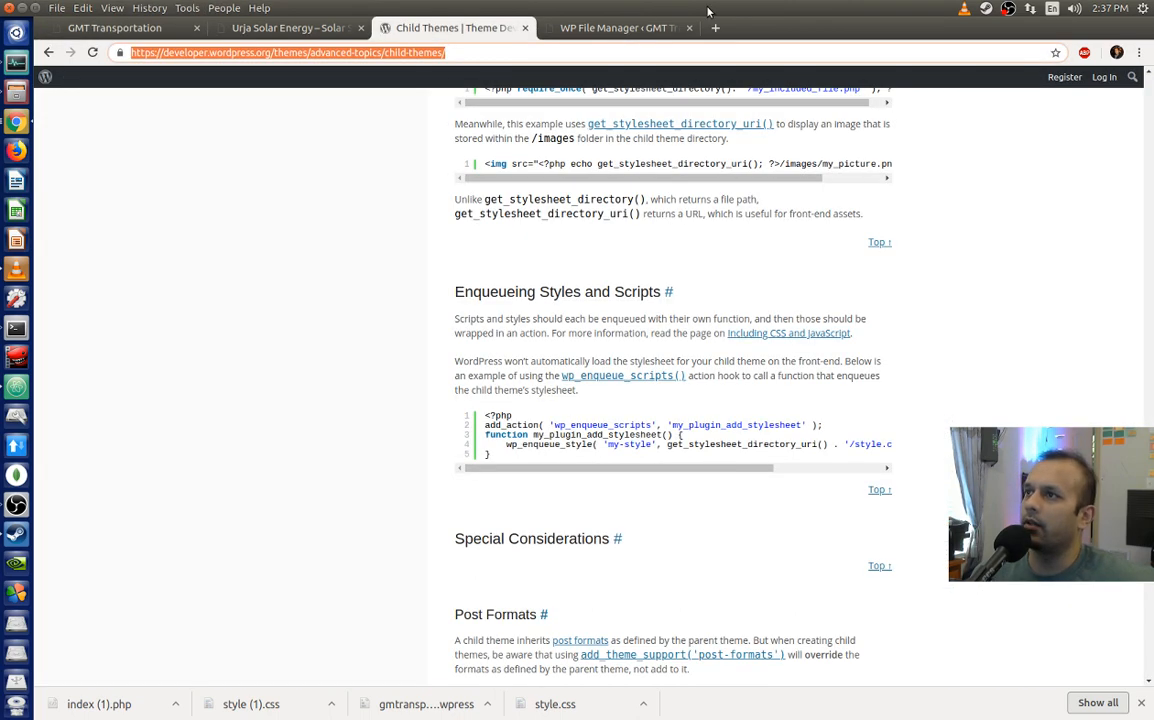
click(660, 27)
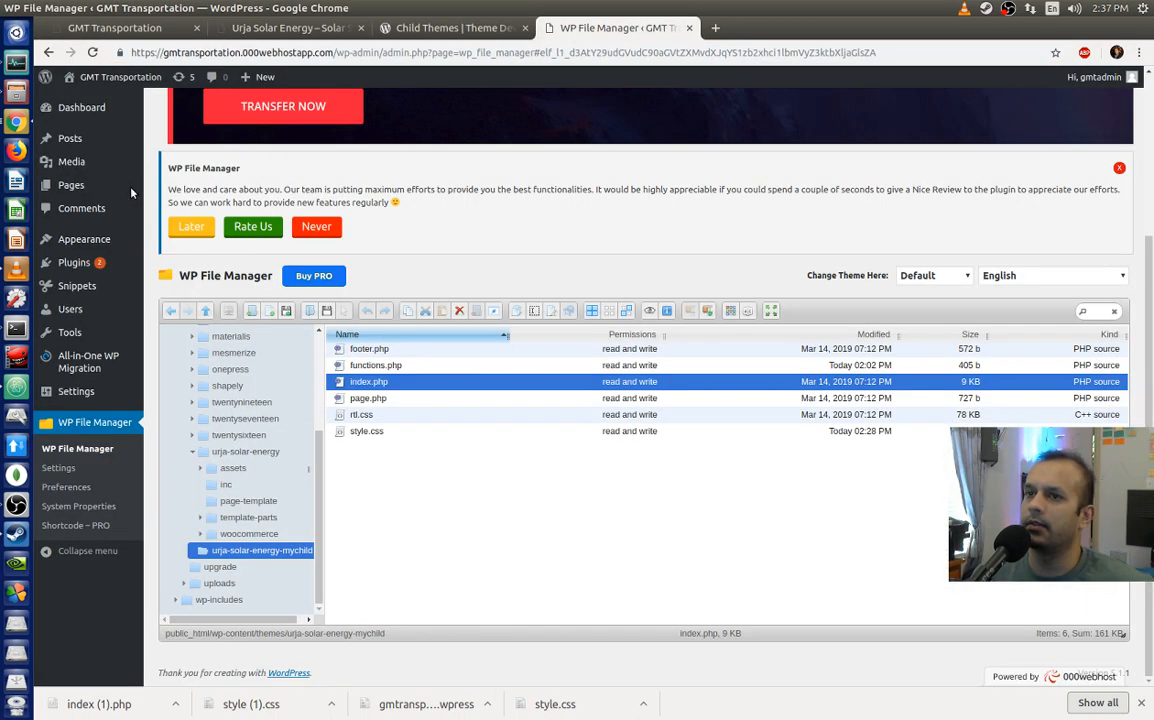
click(15, 637)
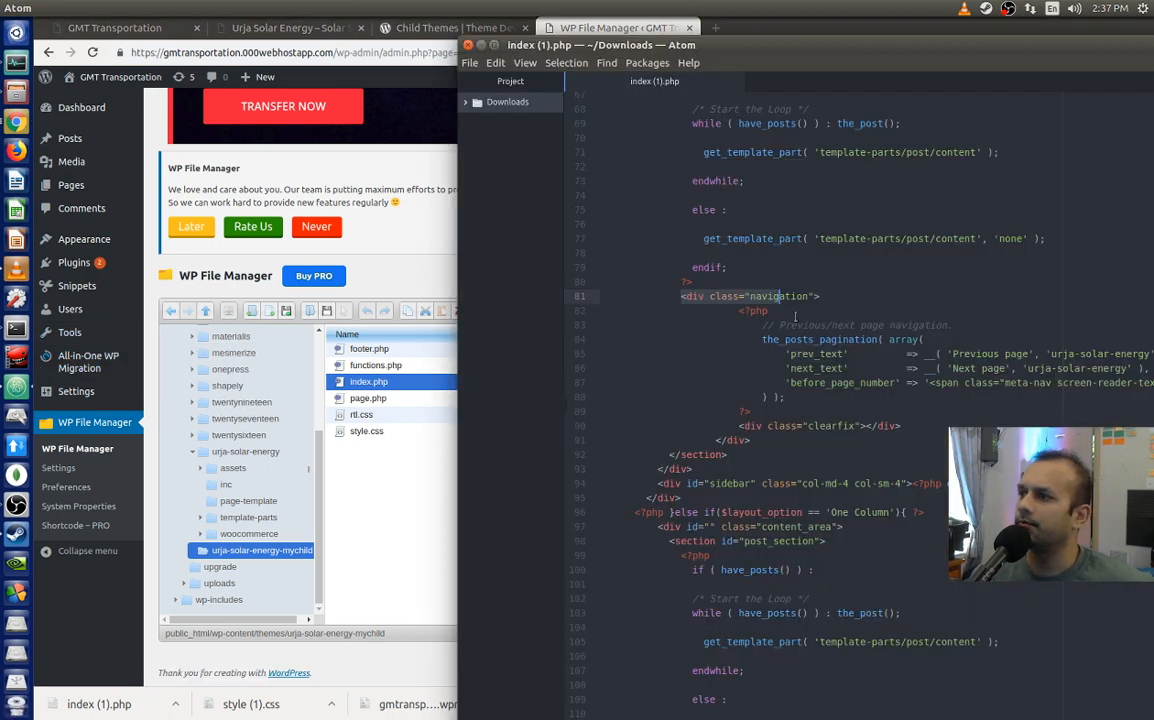
scroll(810, 317, up, 2)
click(671, 364)
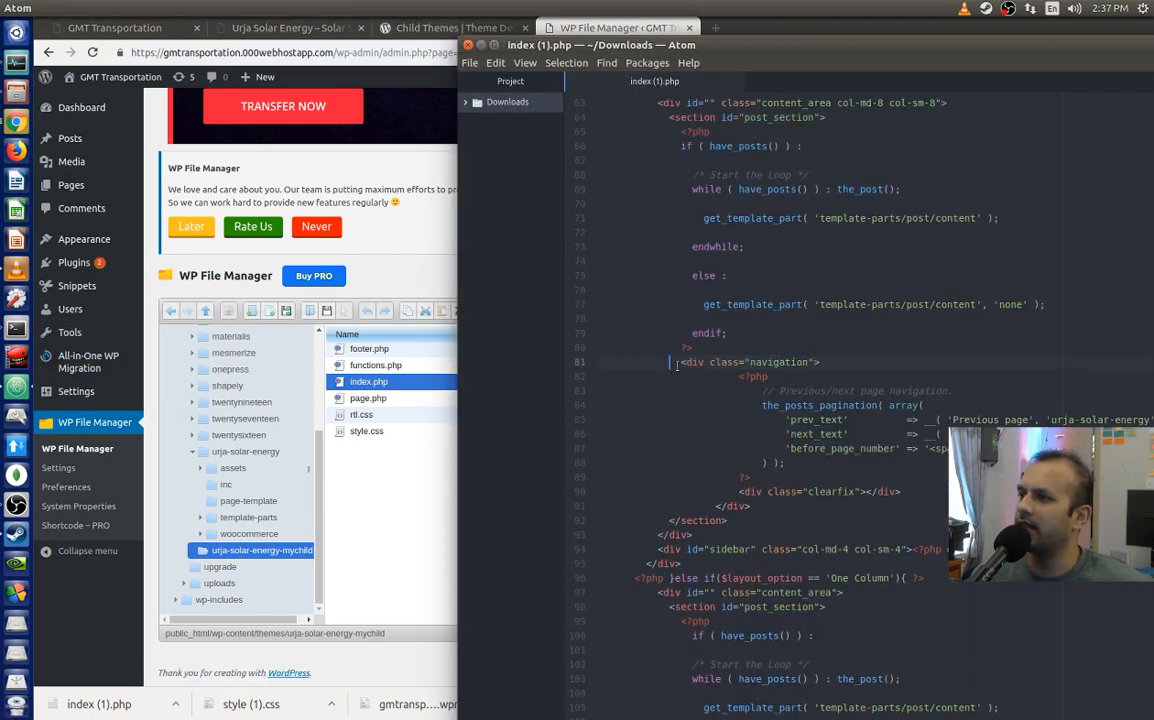
drag(680, 362, 816, 363)
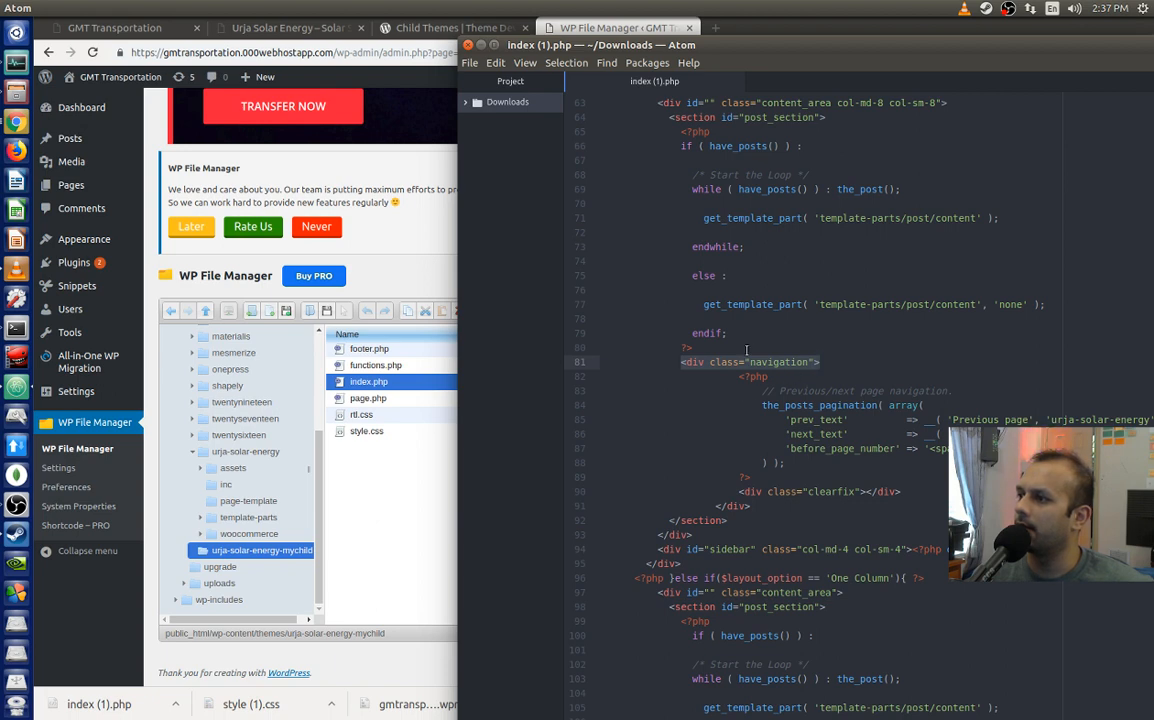
scroll(746, 349, up, 10)
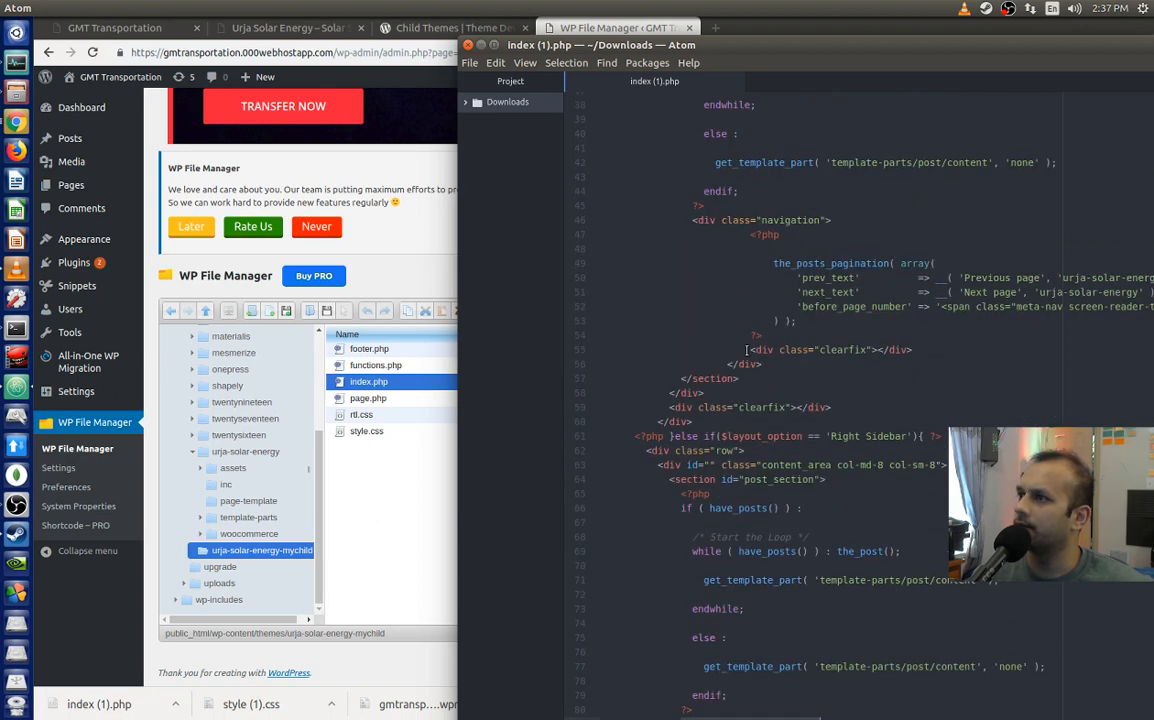
Step: Return to the GMT Transportation page in Chrome and inspect the our-services section and the container div between it and the footer
click(340, 26)
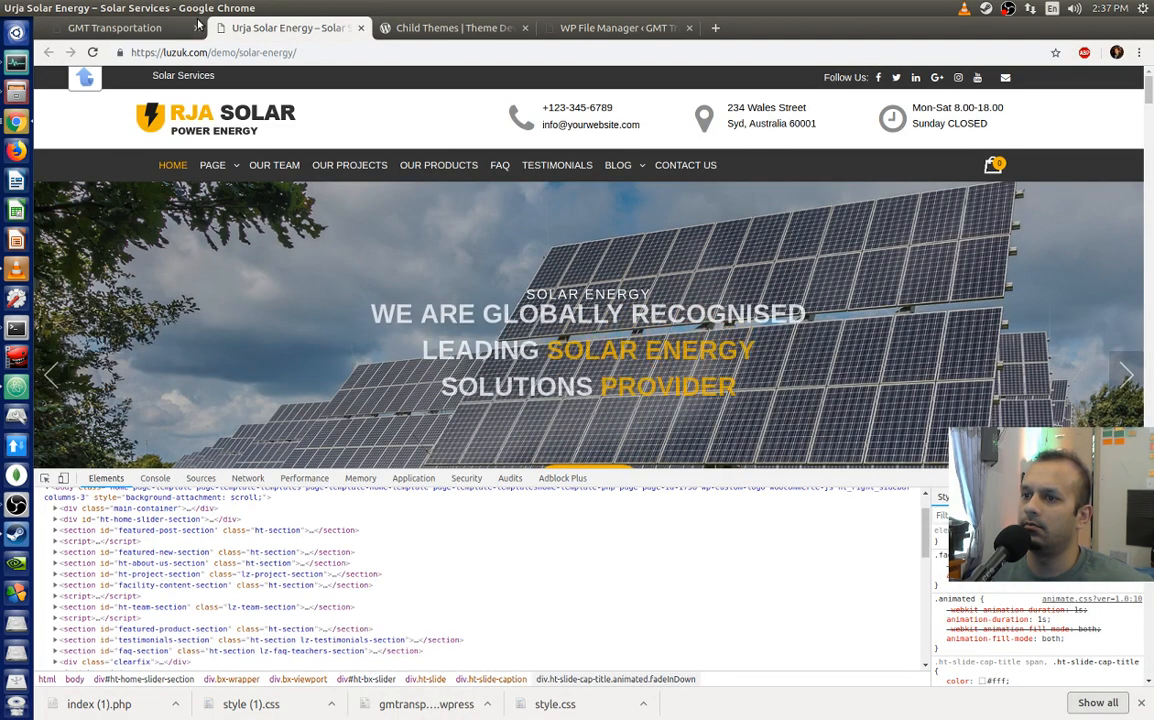
click(113, 27)
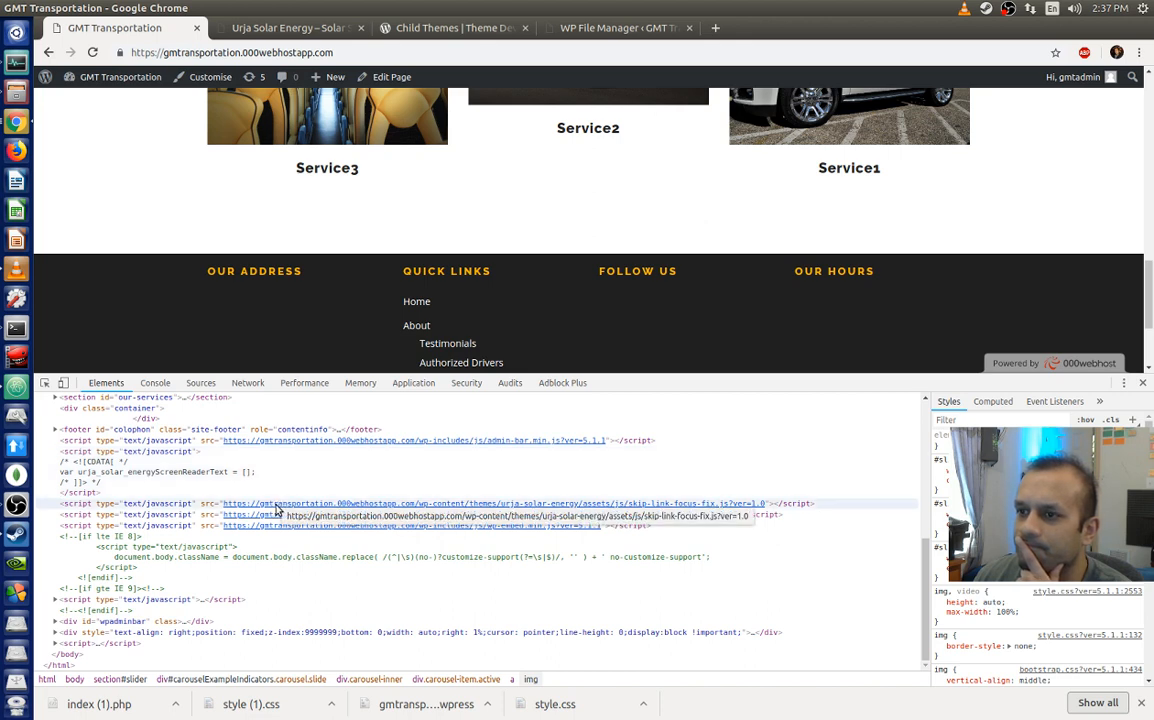
scroll(277, 510, up, 3)
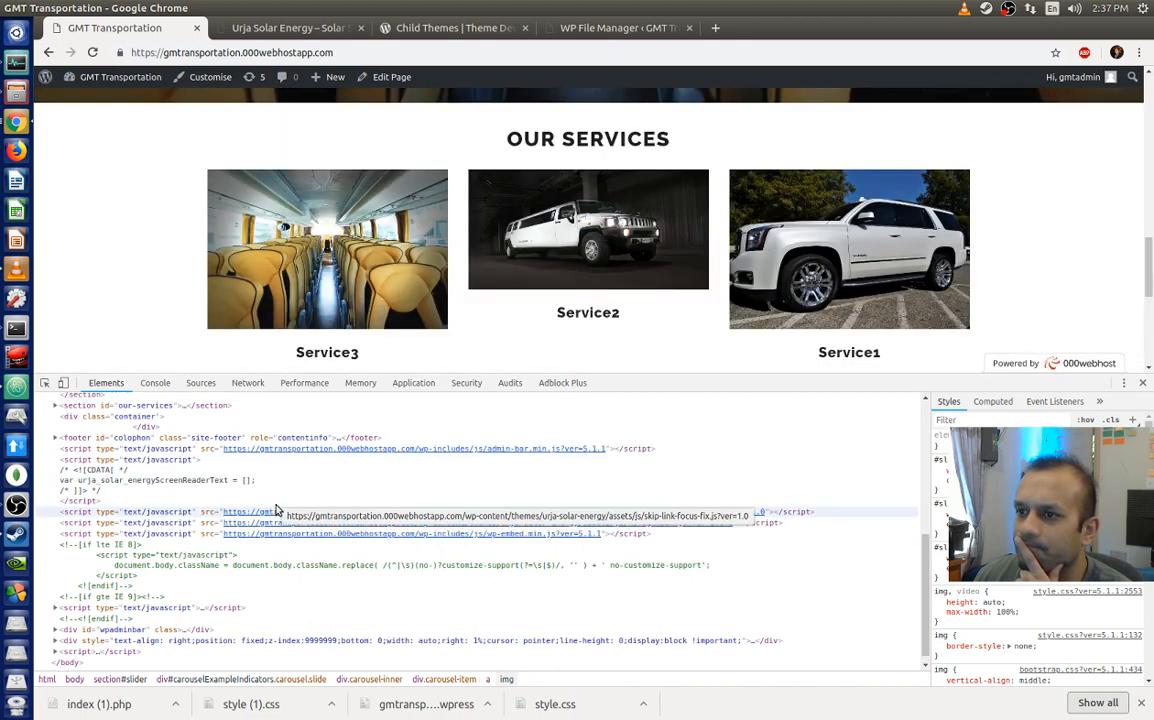
scroll(277, 510, up, 1)
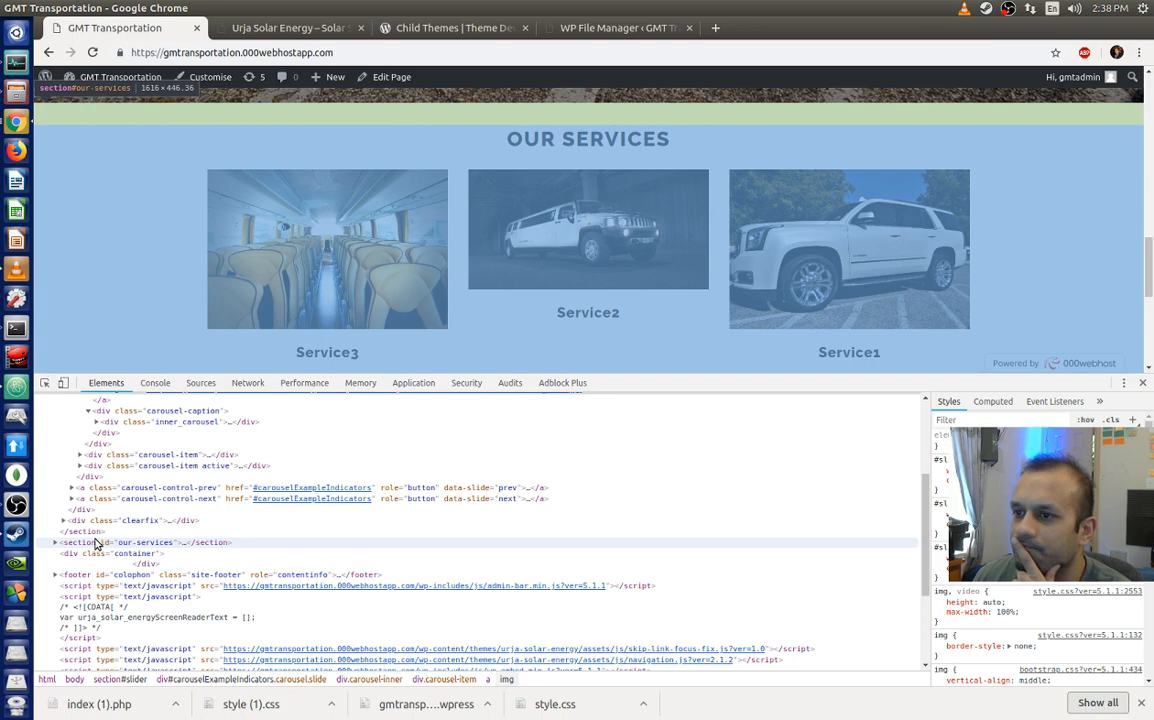
click(97, 543)
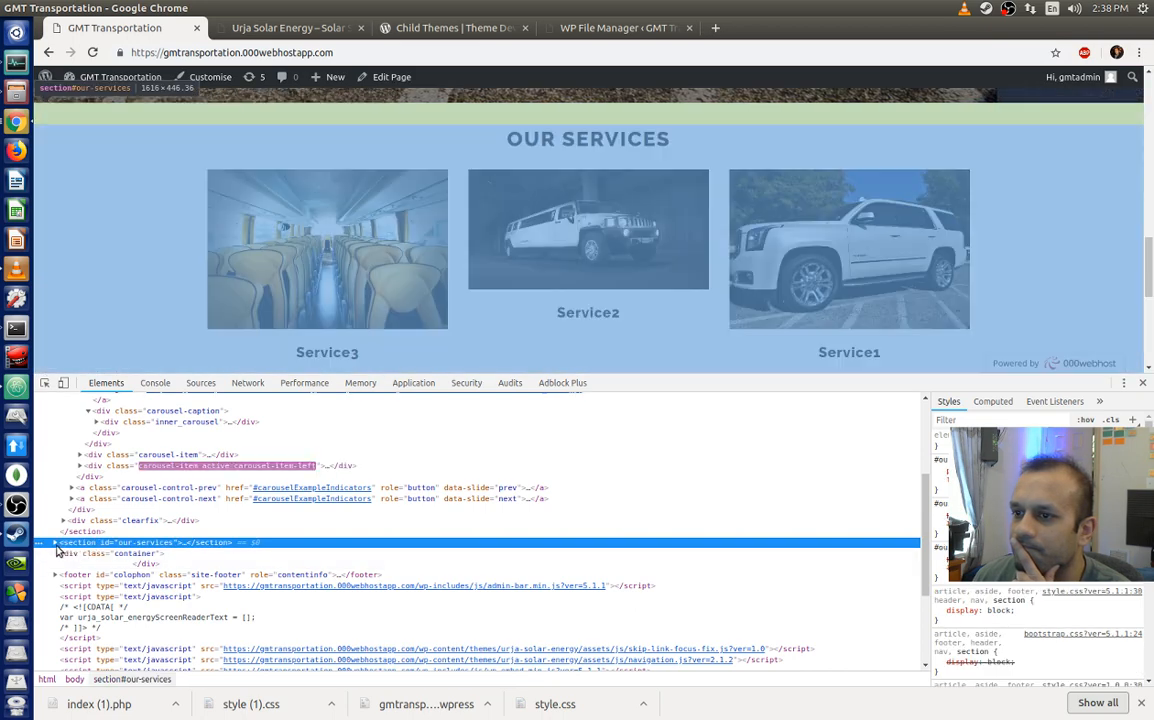
click(56, 543)
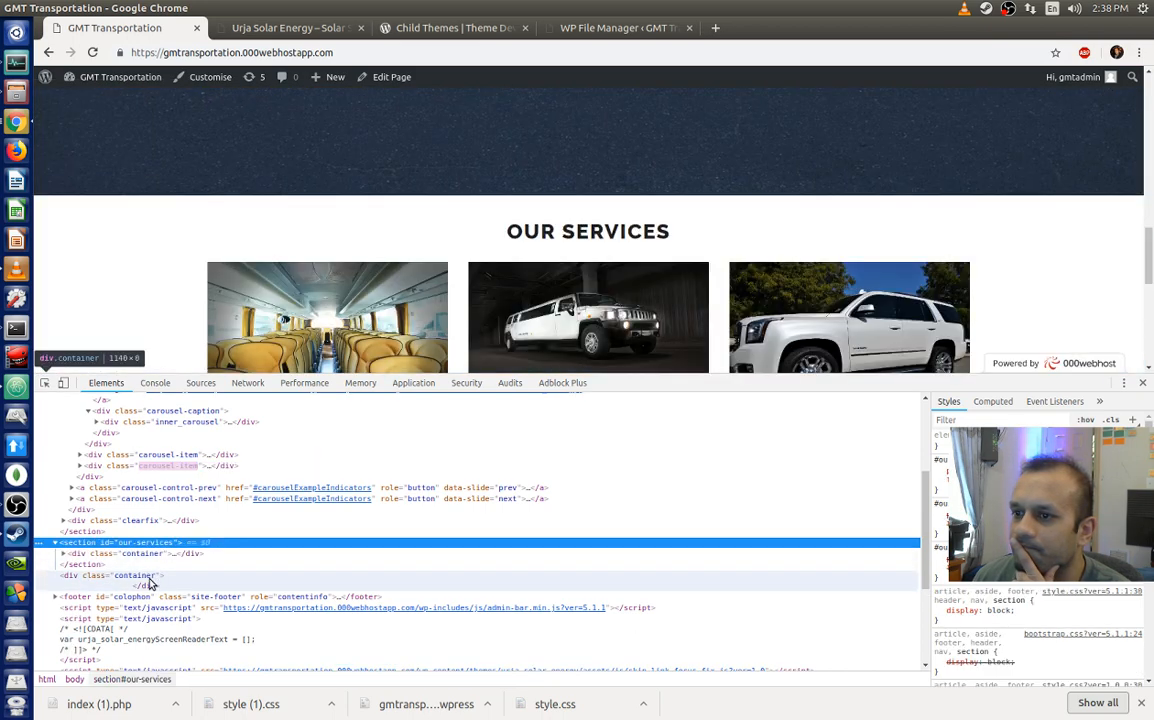
click(150, 578)
scroll(150, 584, down, 2)
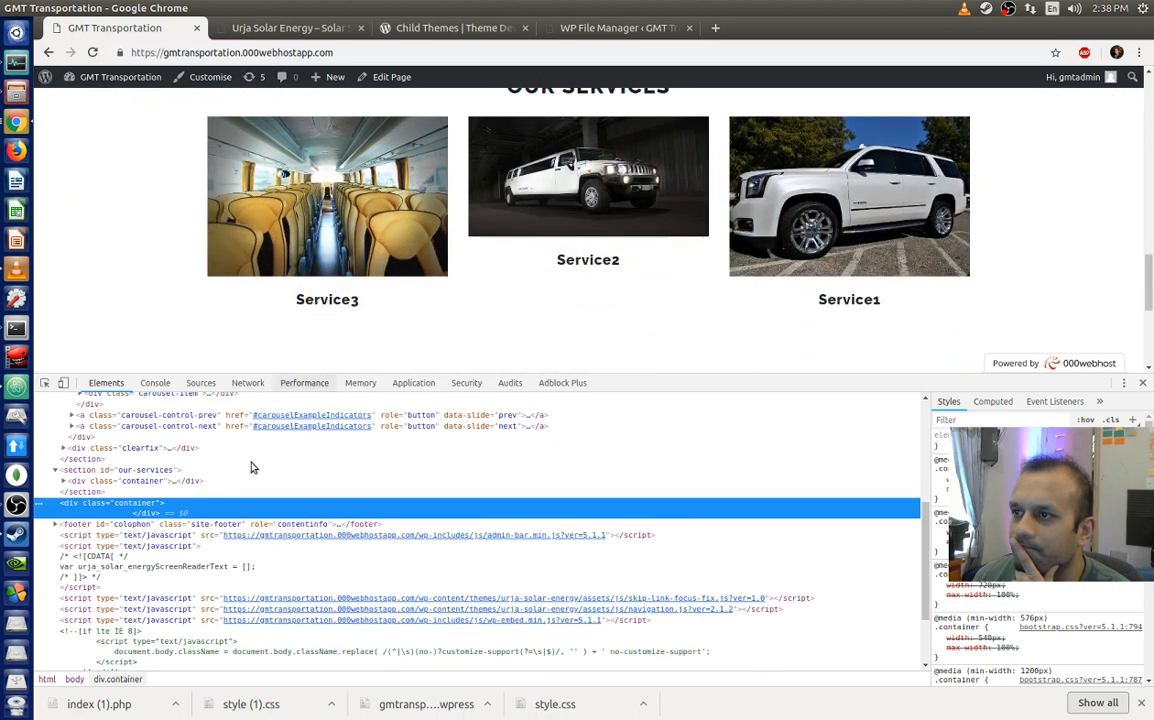
scroll(245, 267, down, 3)
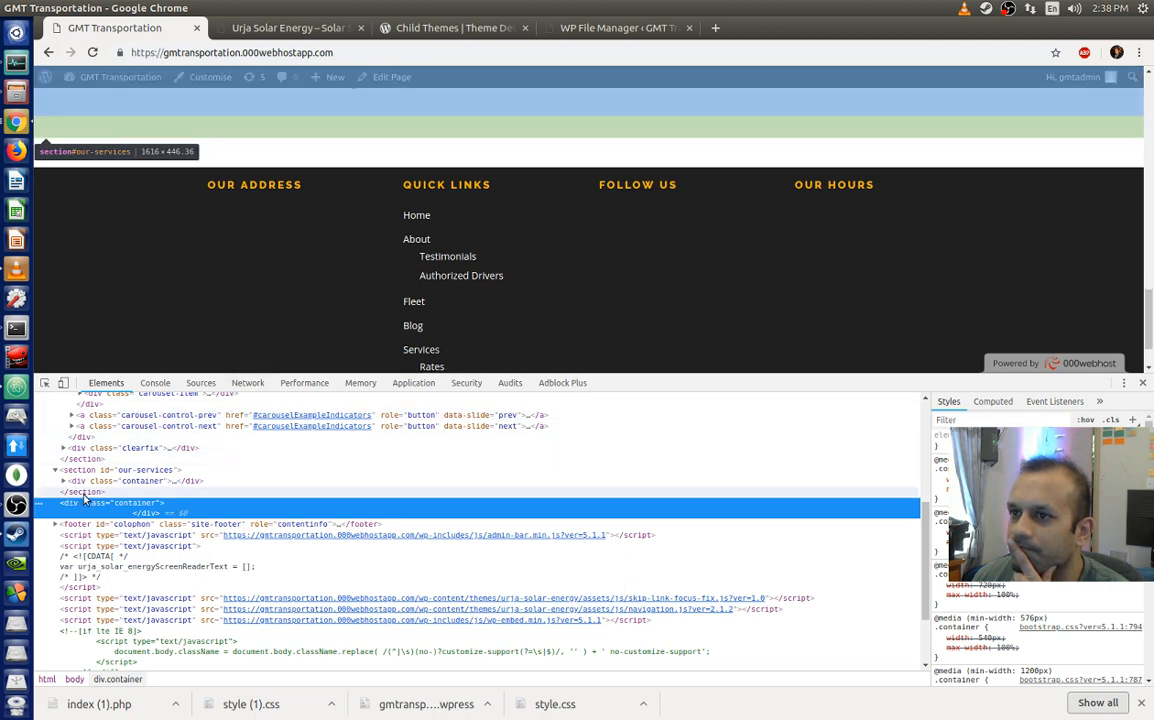
Step: Inspect the our-services section and the container div that follows it, comparing the areas they cover on the page
scroll(85, 500, up, 3)
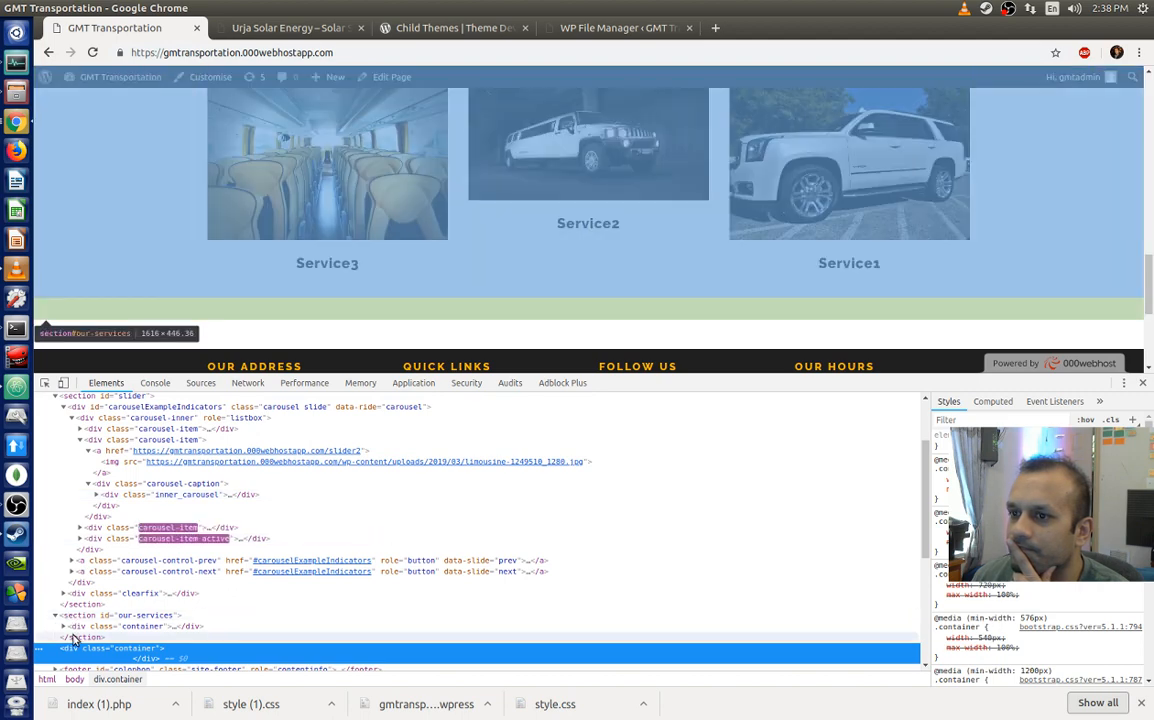
click(114, 624)
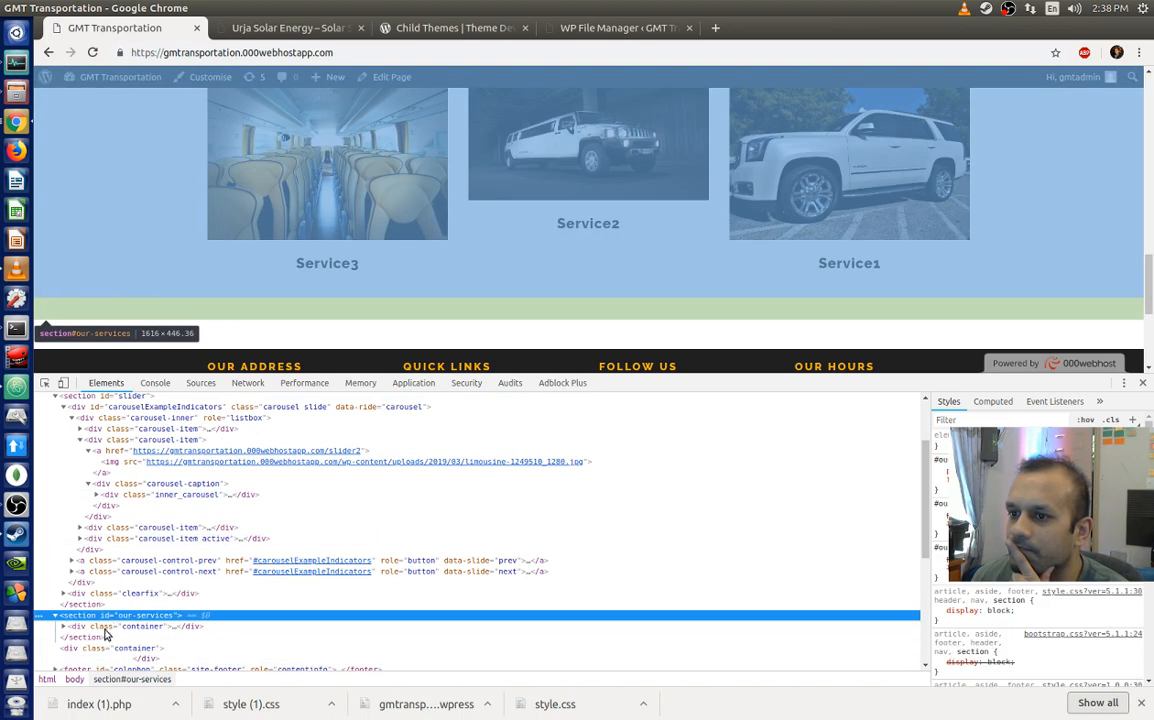
scroll(105, 634, down, 3)
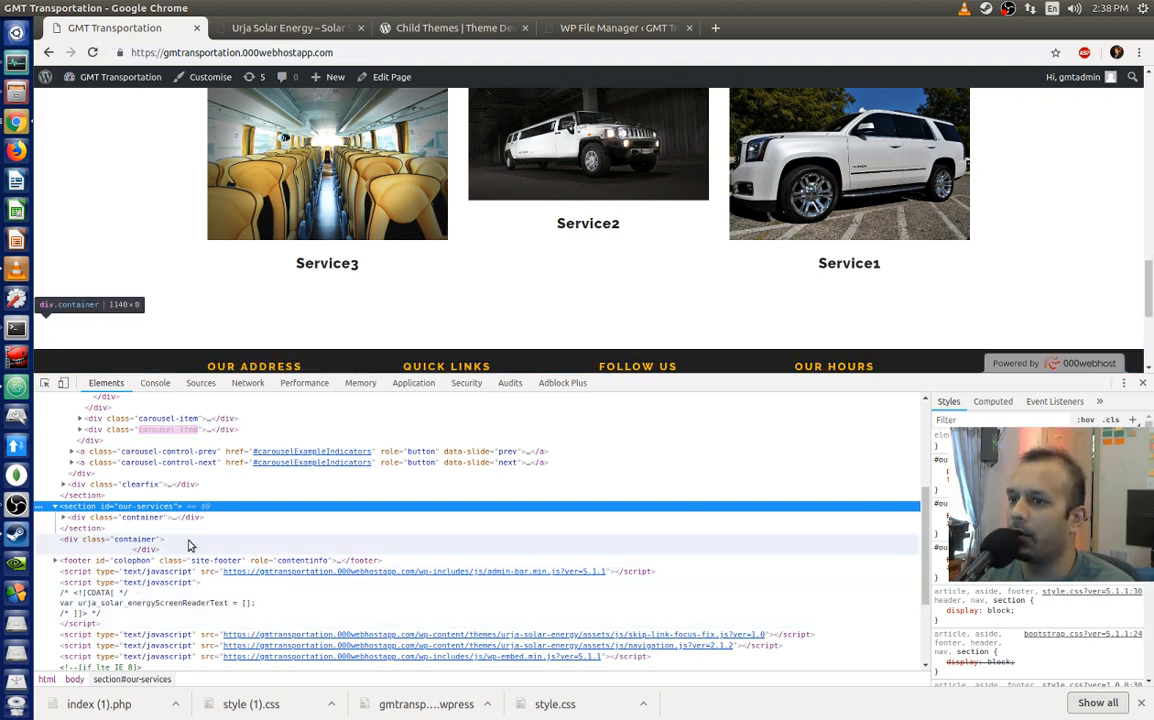
scroll(327, 319, down, 1)
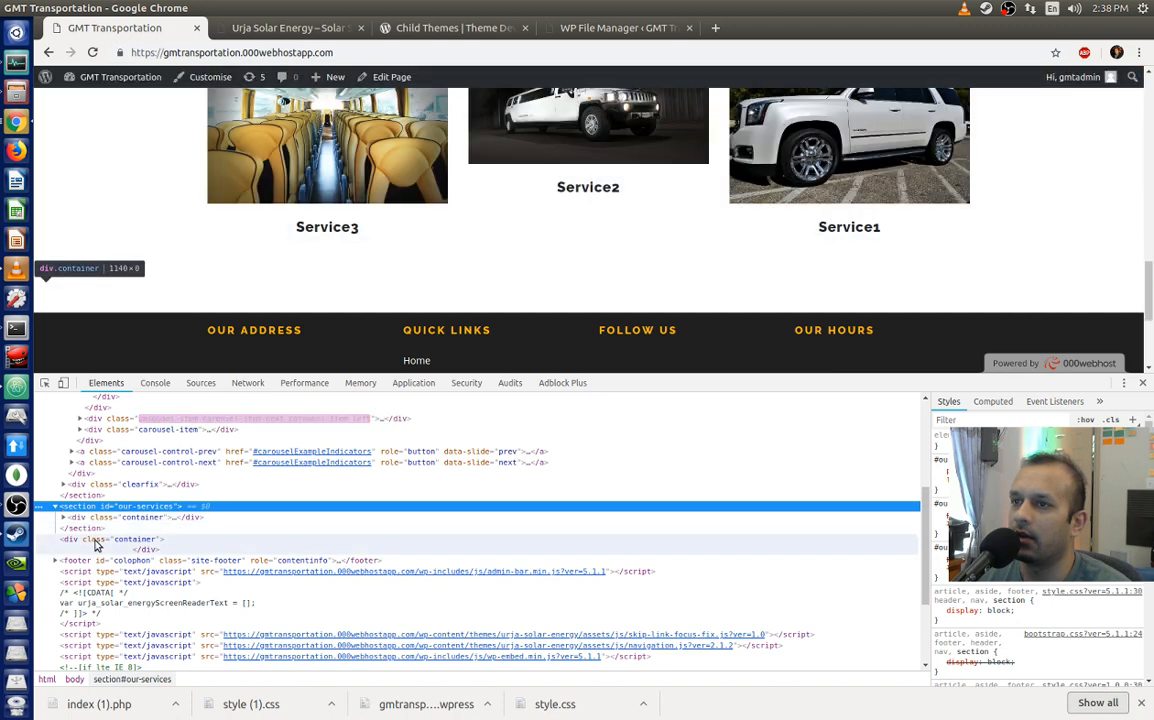
click(95, 544)
scroll(208, 322, down, 1)
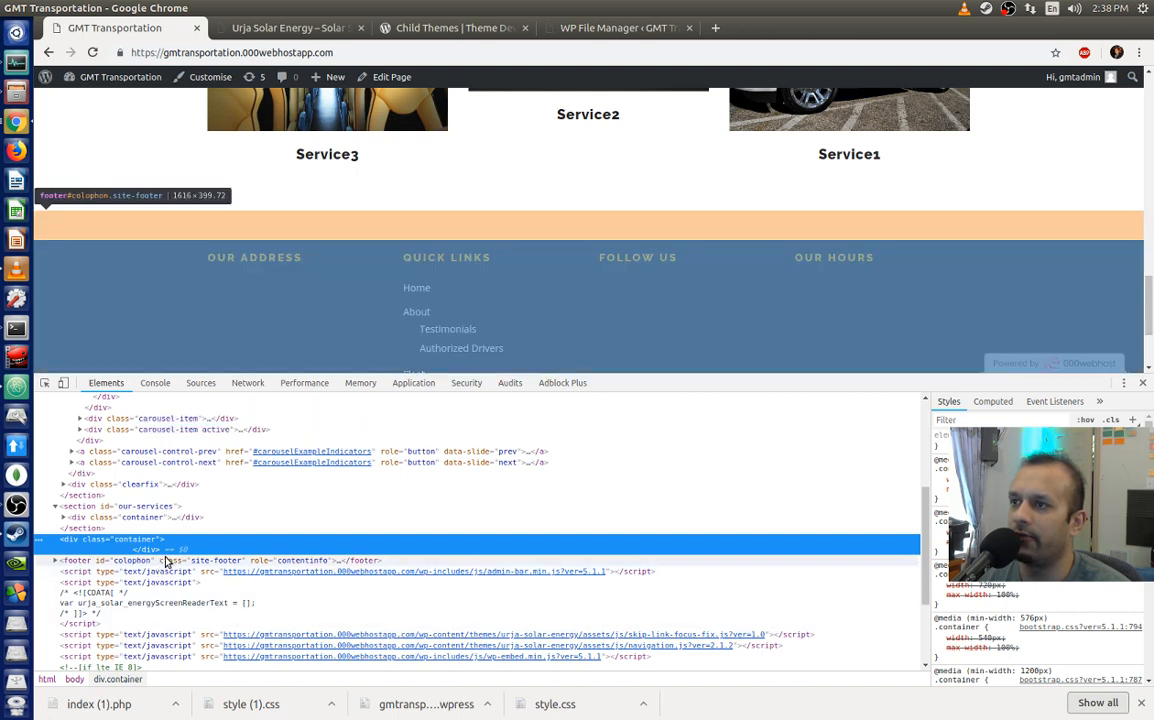
Step: Inspect the colophon footer element and the page area it covers, and review the markup back up to the doctype
scroll(168, 562, down, 1)
scroll(268, 240, down, 1)
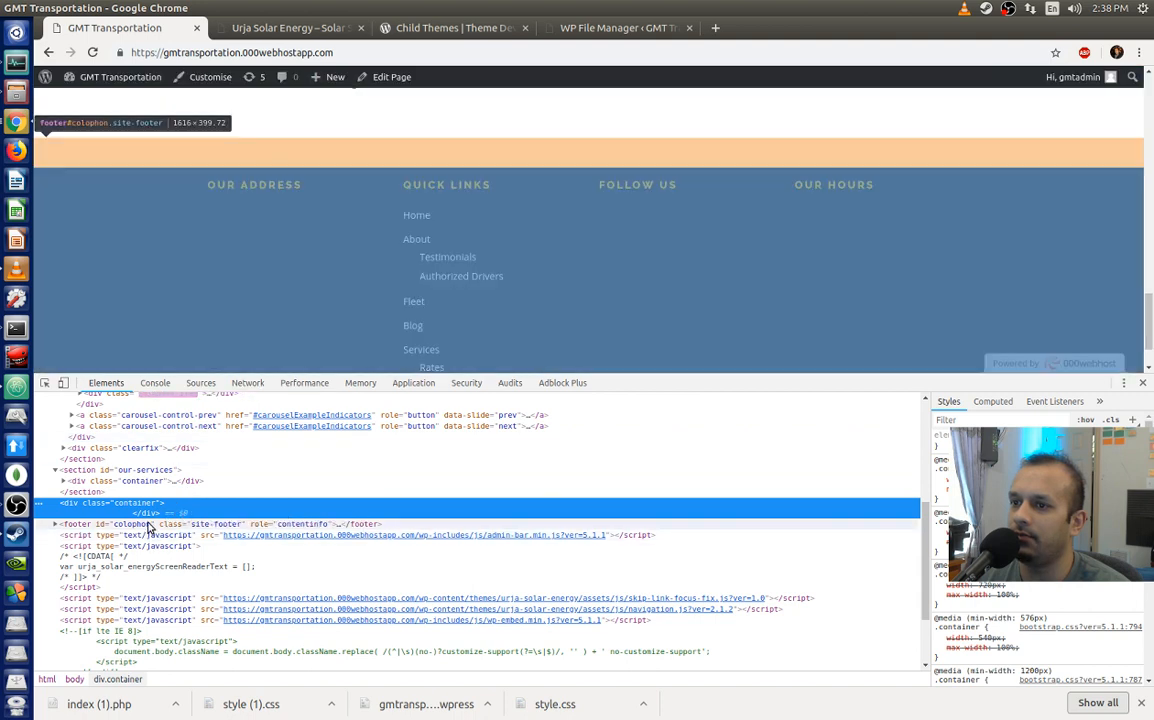
click(150, 524)
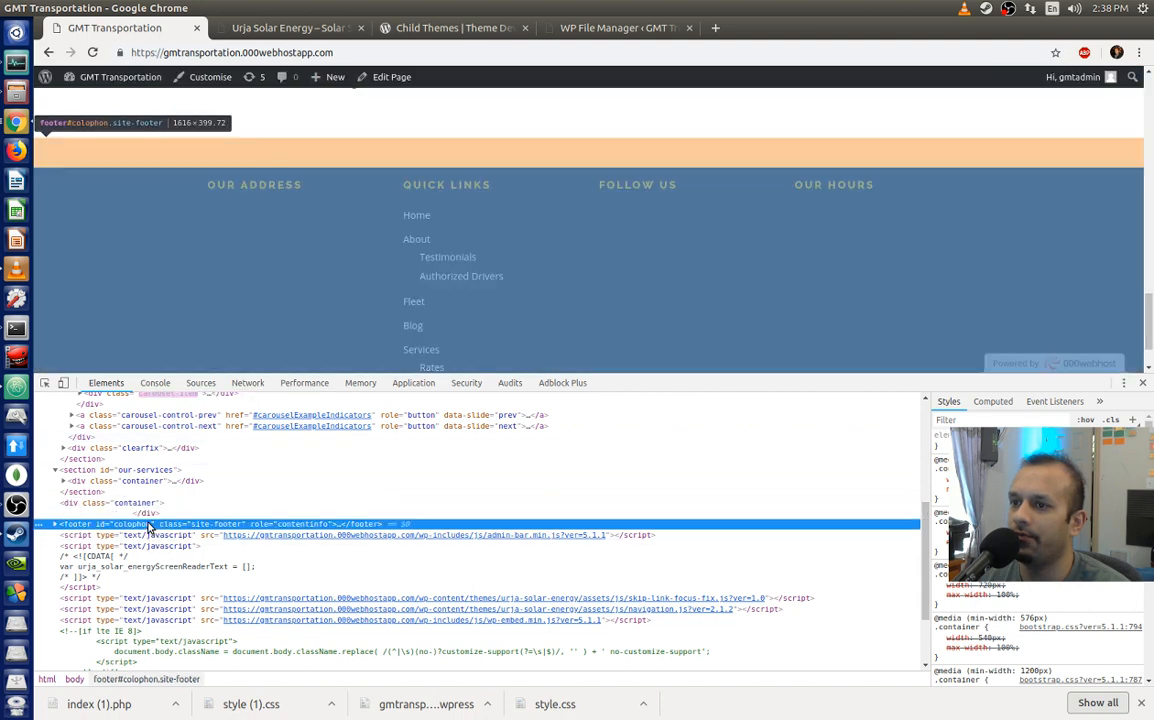
scroll(279, 279, down, 1)
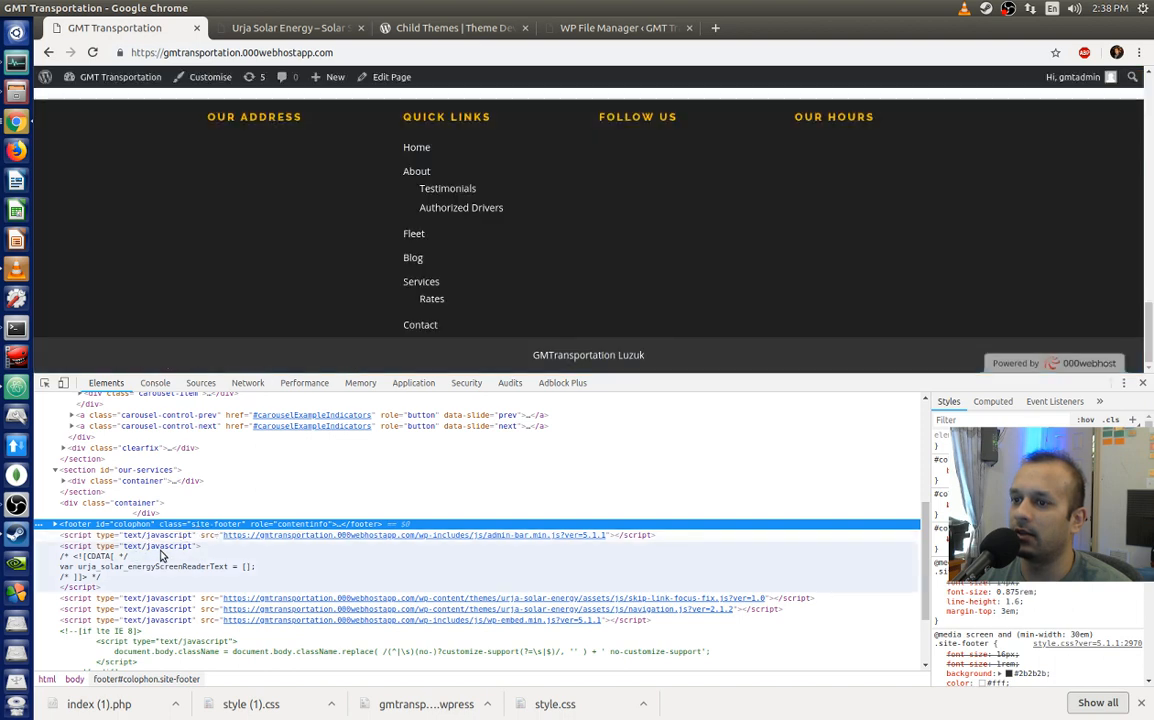
scroll(160, 556, up, 3)
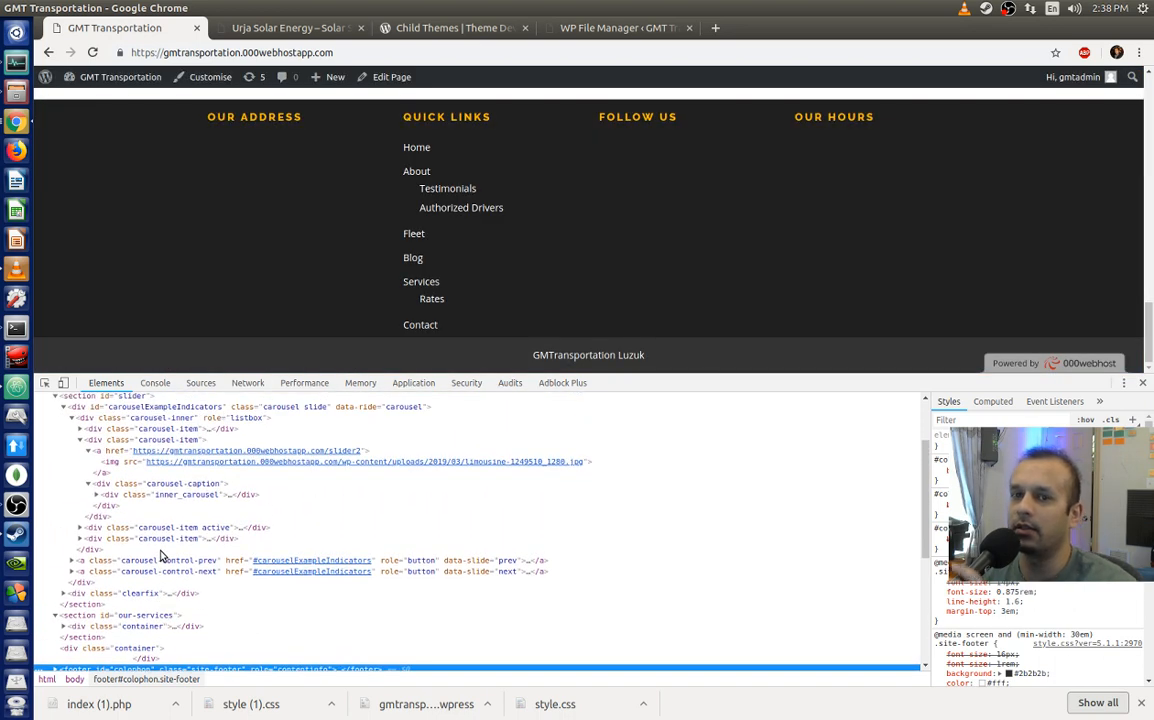
scroll(183, 525, up, 2)
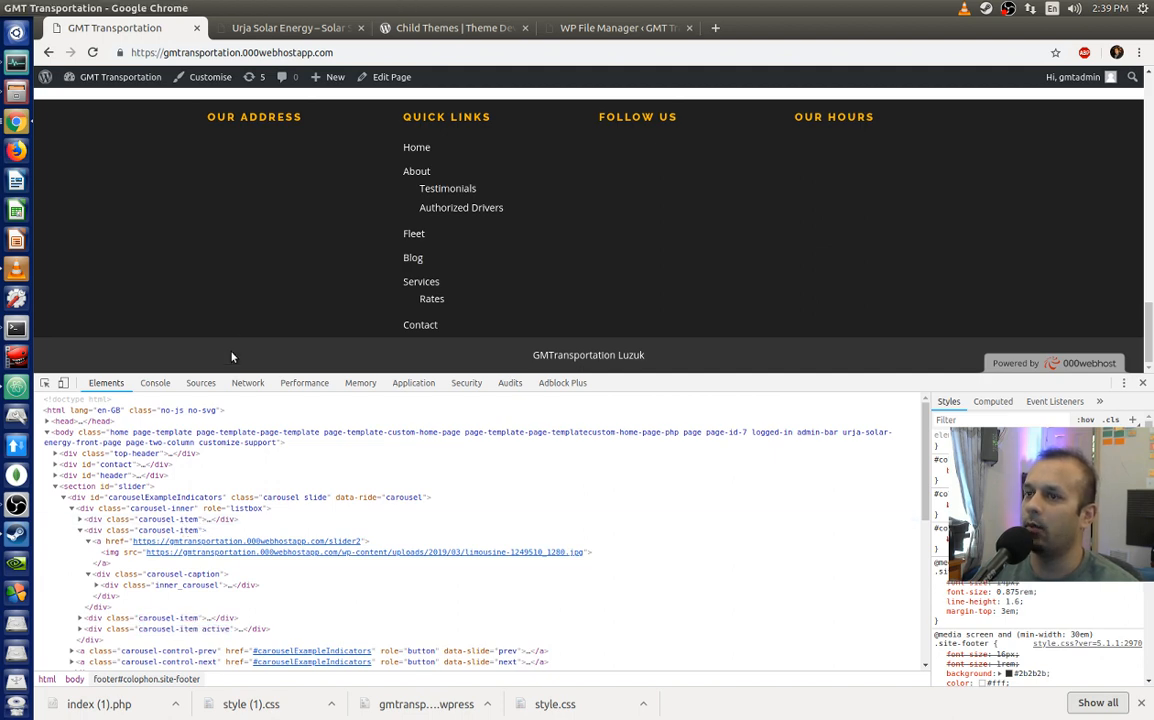
click(27, 118)
click(822, 525)
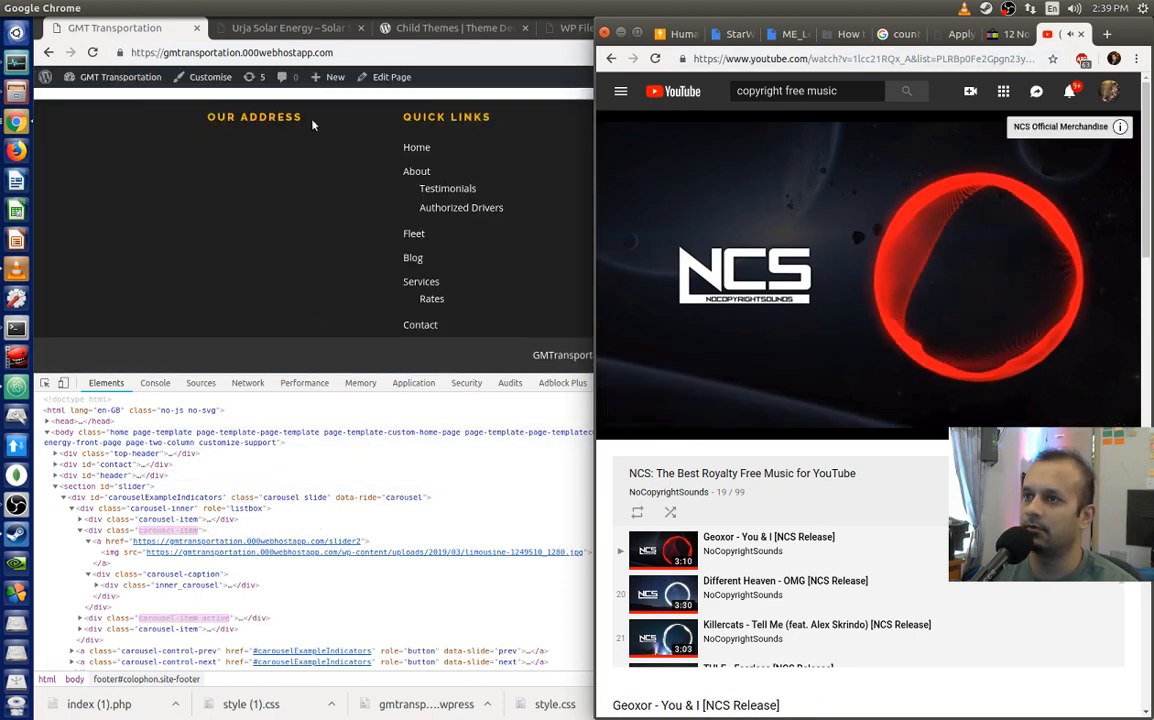
click(130, 37)
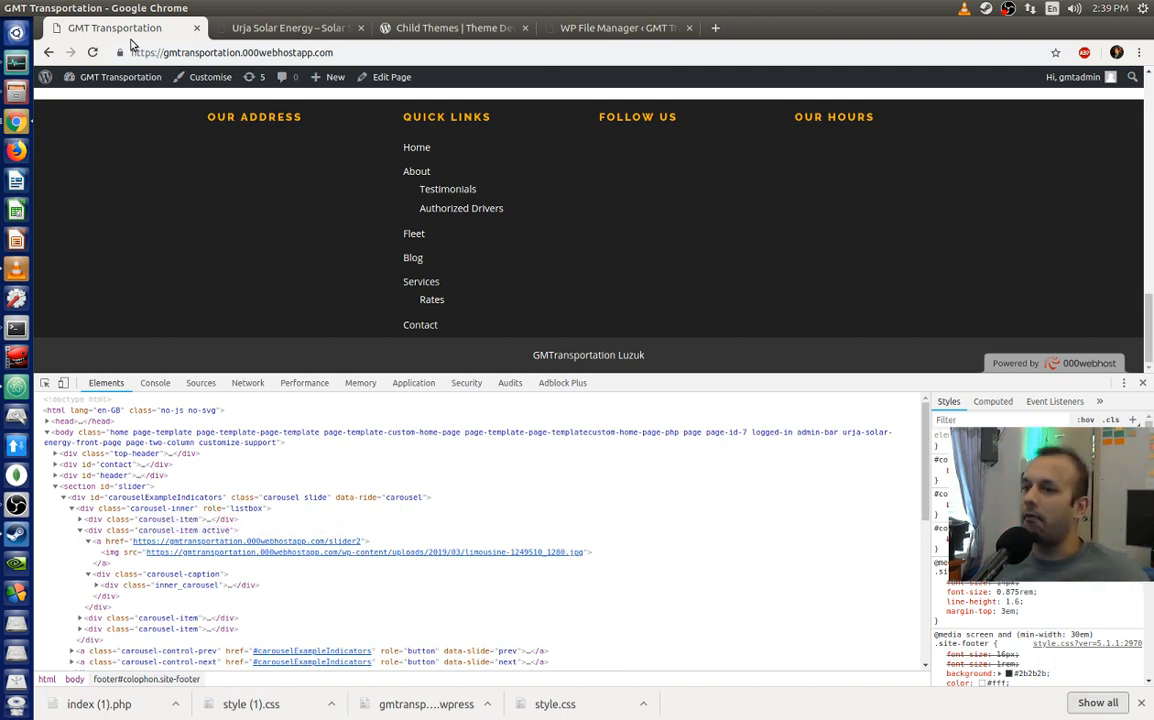
mouse_move(85, 6)
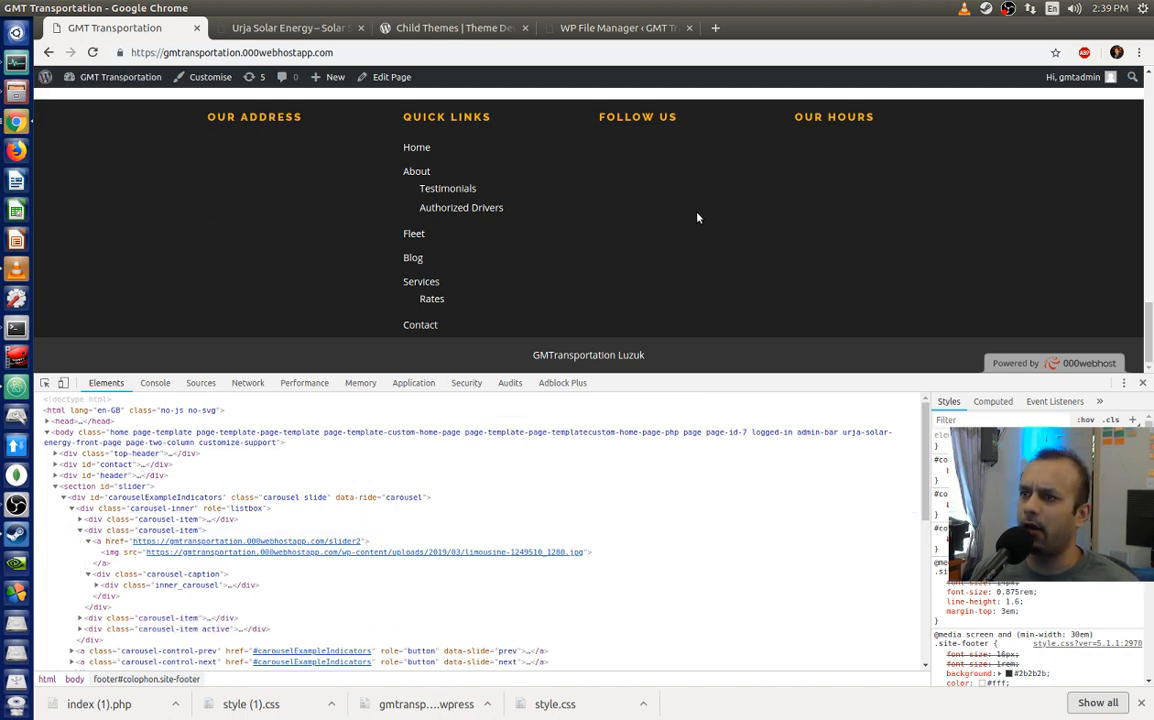
scroll(698, 217, up, 1)
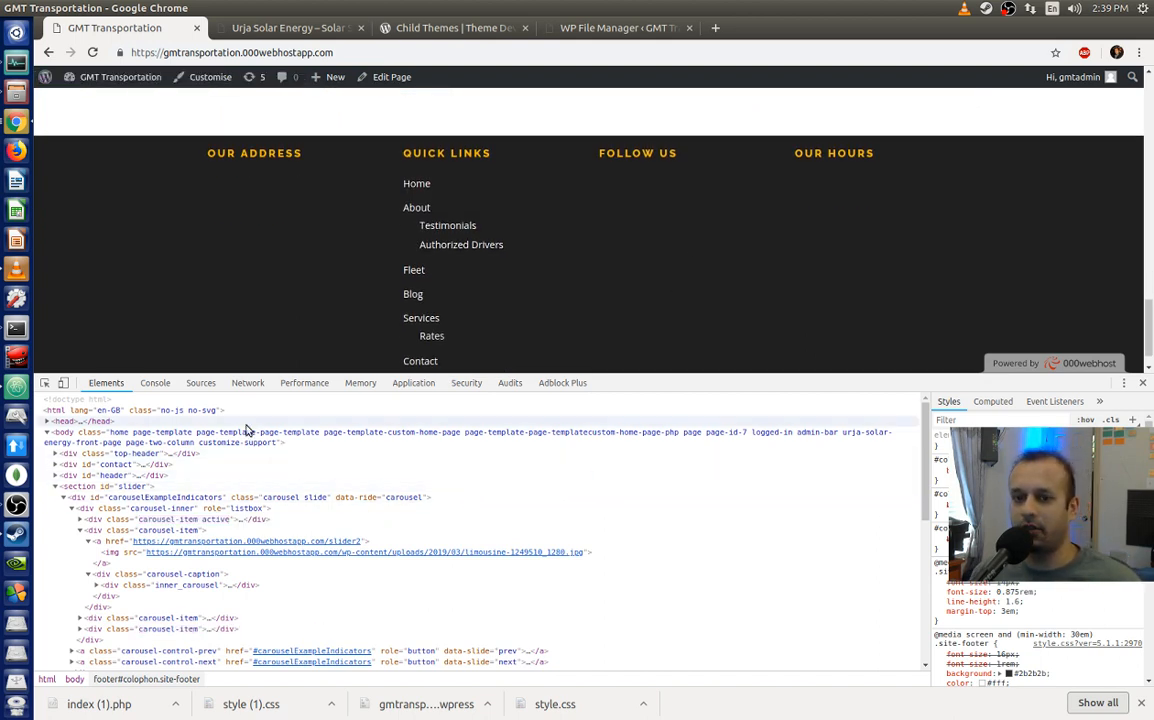
click(22, 507)
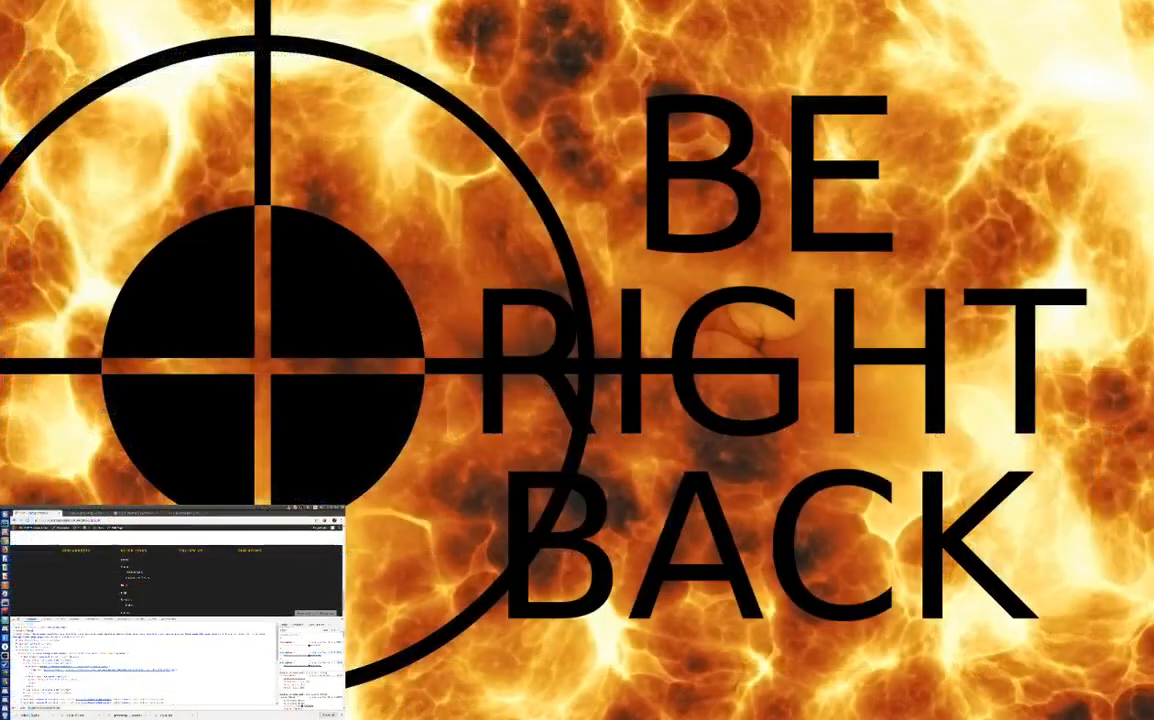
scroll(186, 603, up, 10)
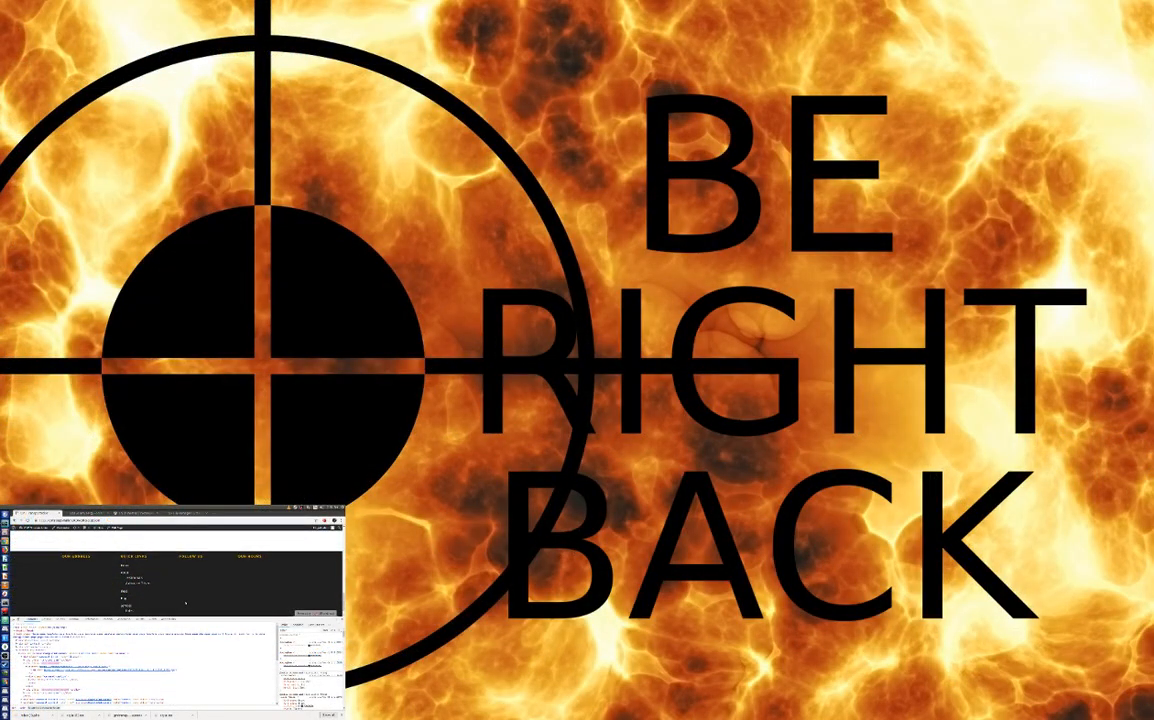